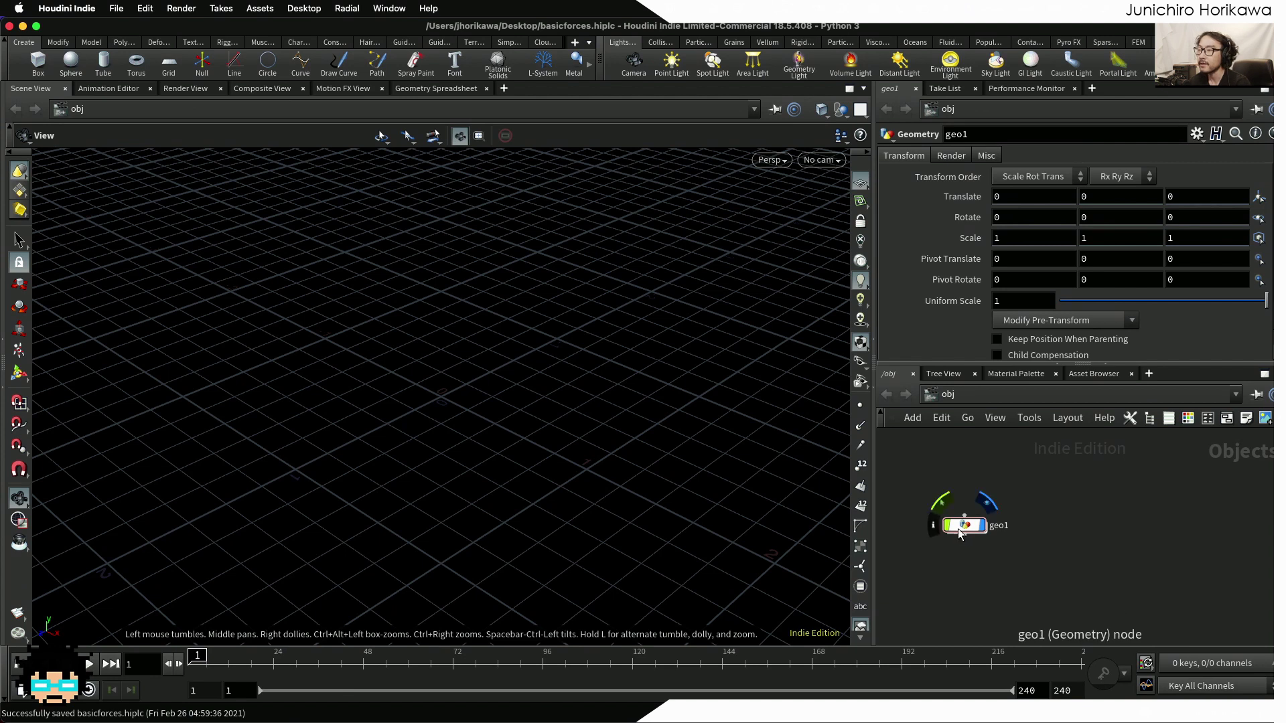
# Go inside the geo1 object and place an Add node in its empty network
pyautogui.doubleClick(958, 526)
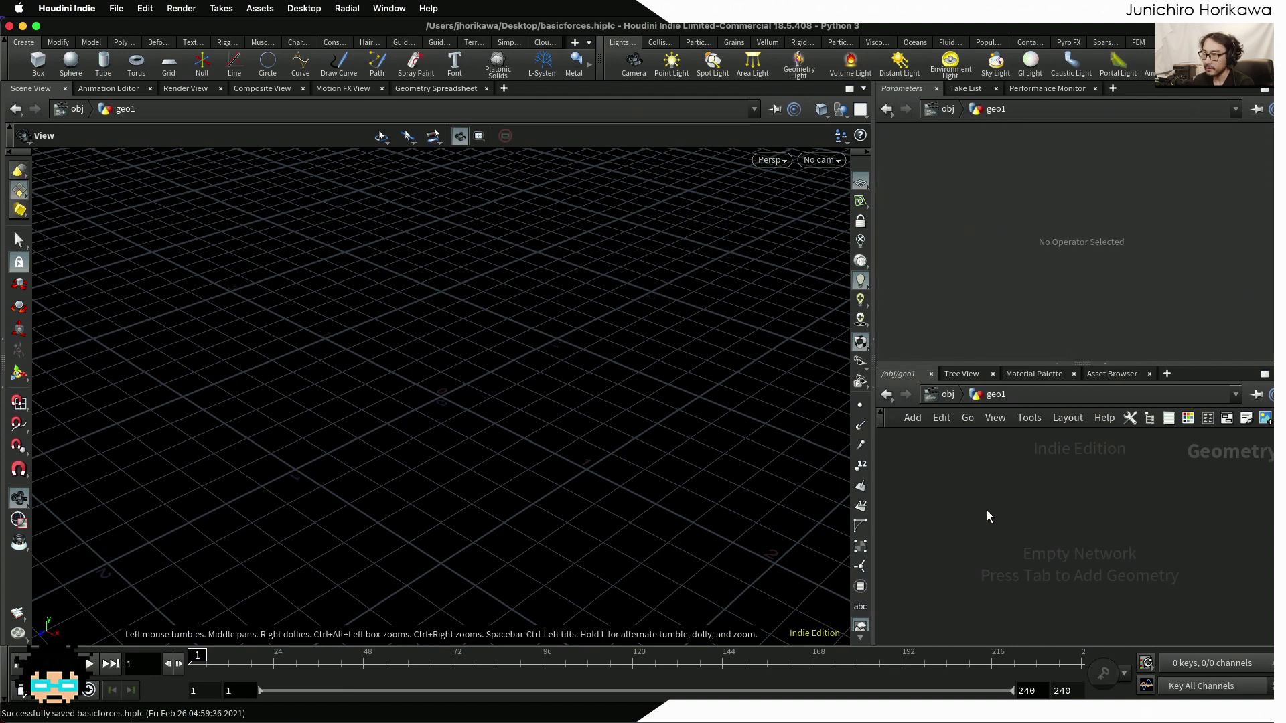
pyautogui.press('Tab')
pyautogui.write('add')
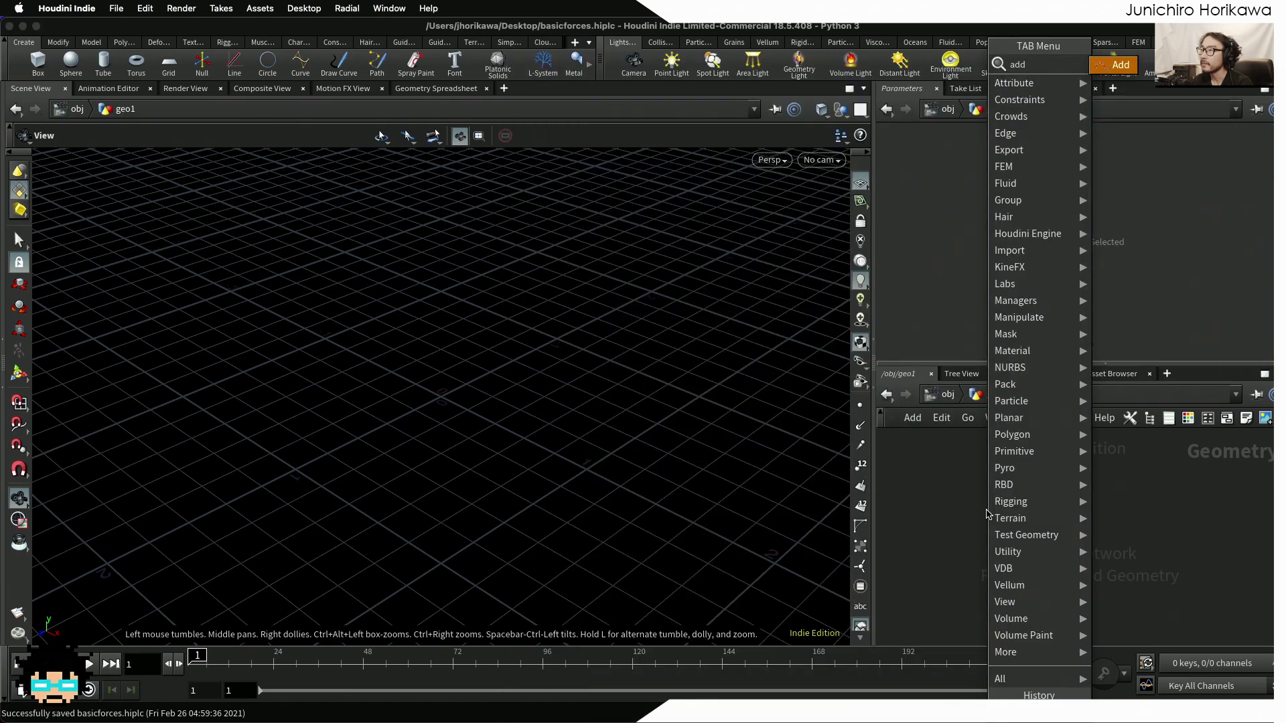
pyautogui.press('Return')
pyautogui.click(1045, 487)
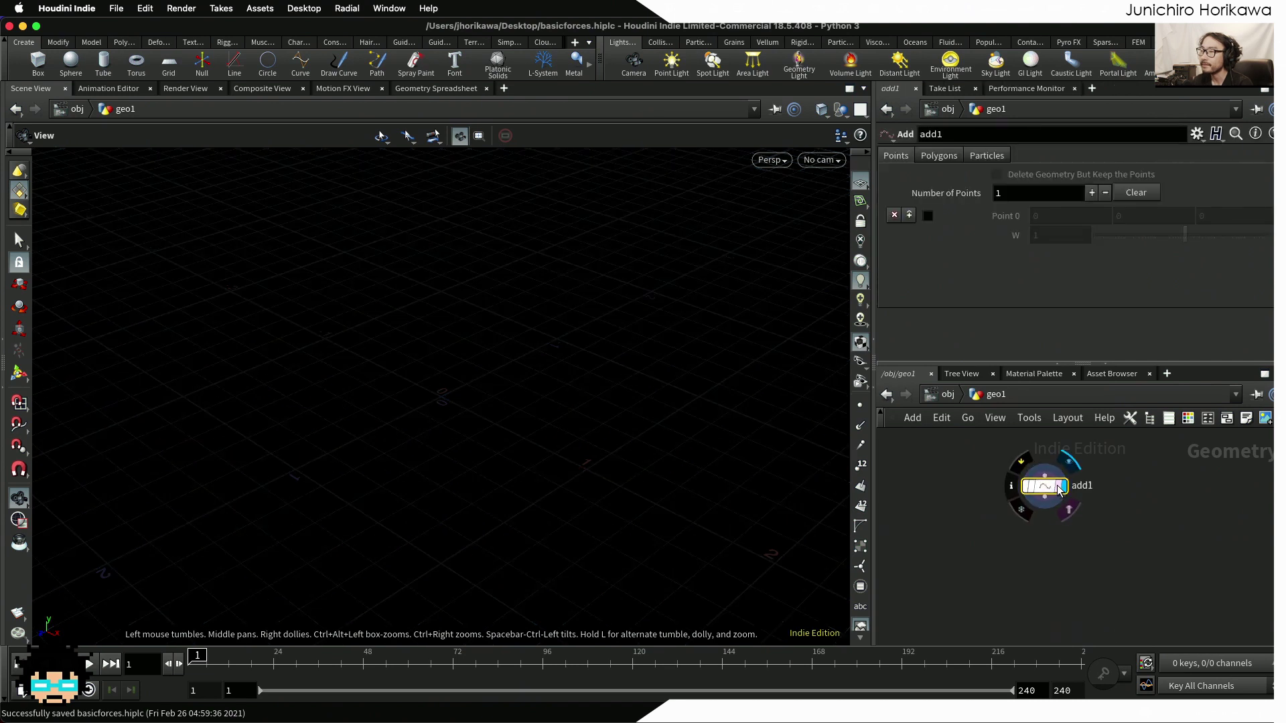
# Enable Point 0 on the Add node, set its Y position to 50, and frame the point in the viewport
pyautogui.click(927, 215)
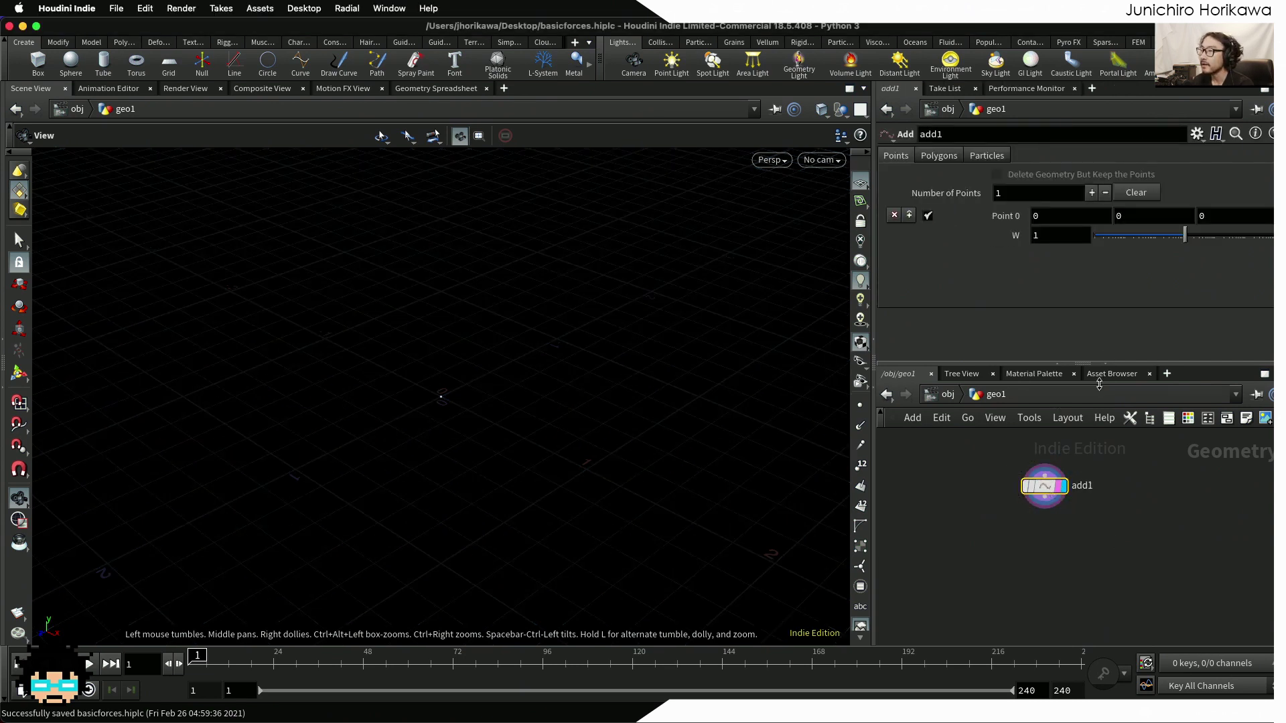
pyautogui.click(1131, 216)
pyautogui.write('50')
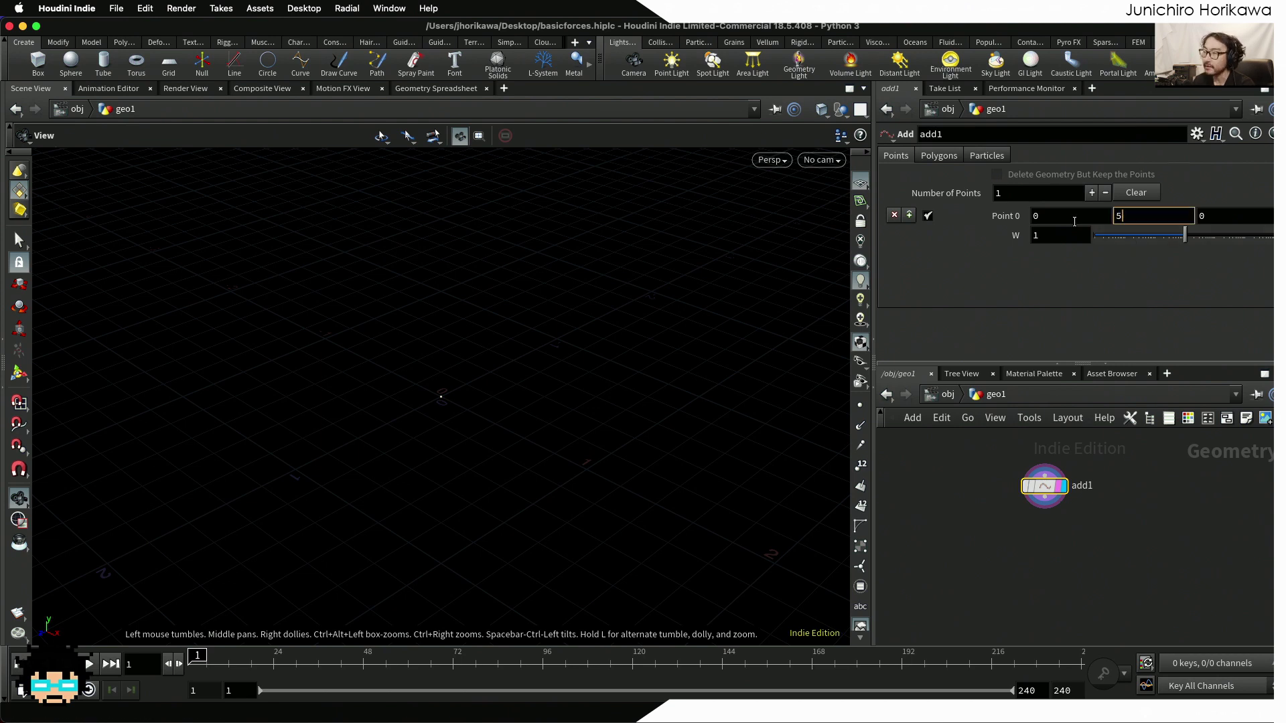
pyautogui.press('Return')
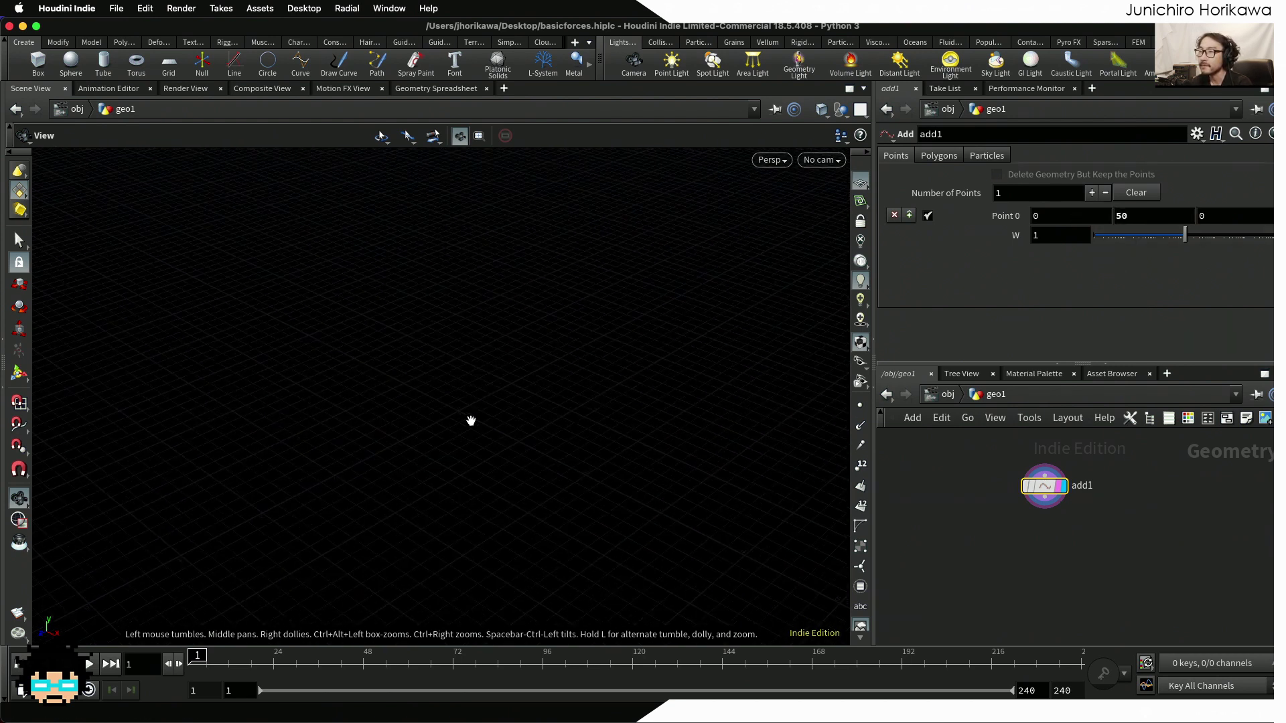
pyautogui.press('f')
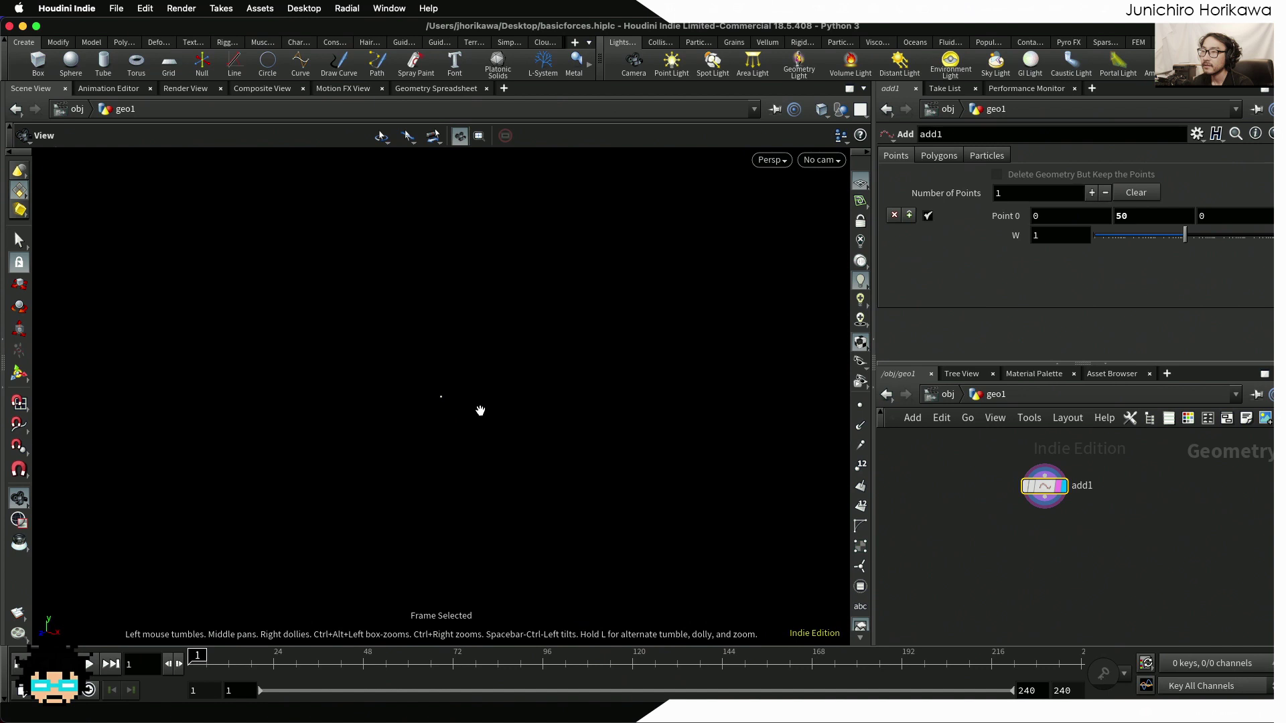
pyautogui.moveTo(476, 407); pyautogui.dragTo(562, 244, button='middle')
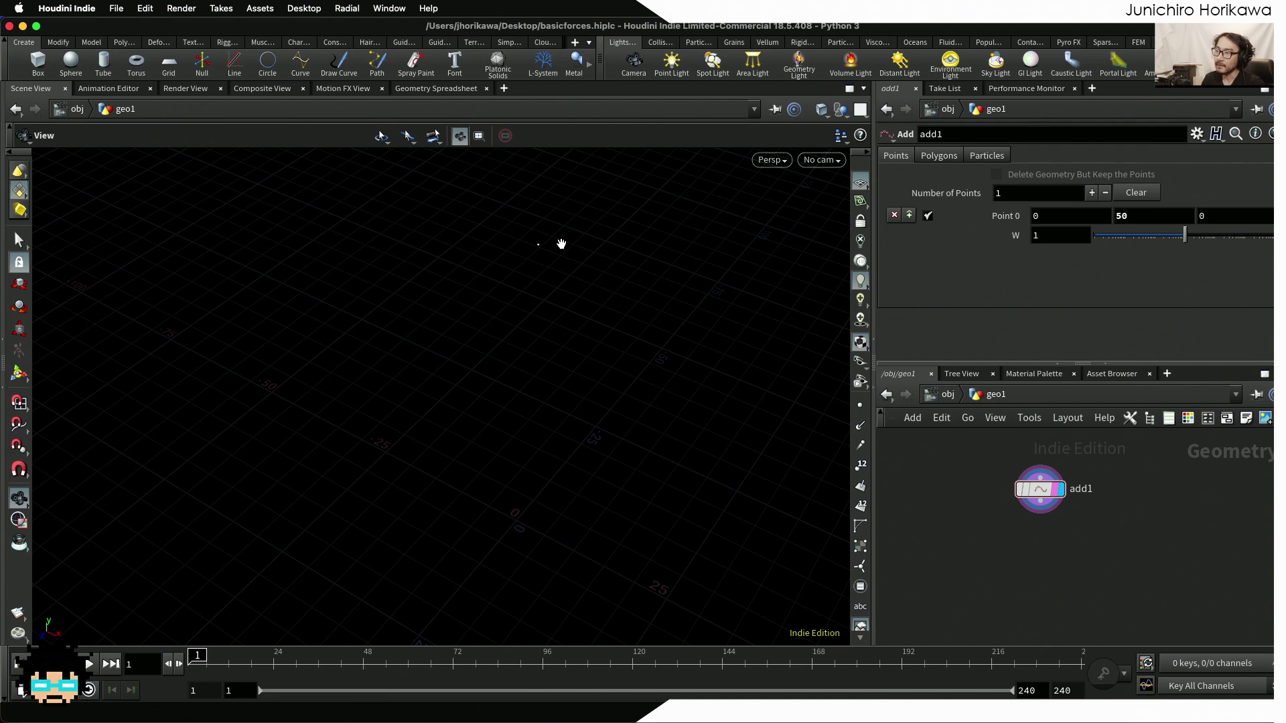
# Place an Attribute Create node below add1 and feed it from add1's output
pyautogui.press('Tab')
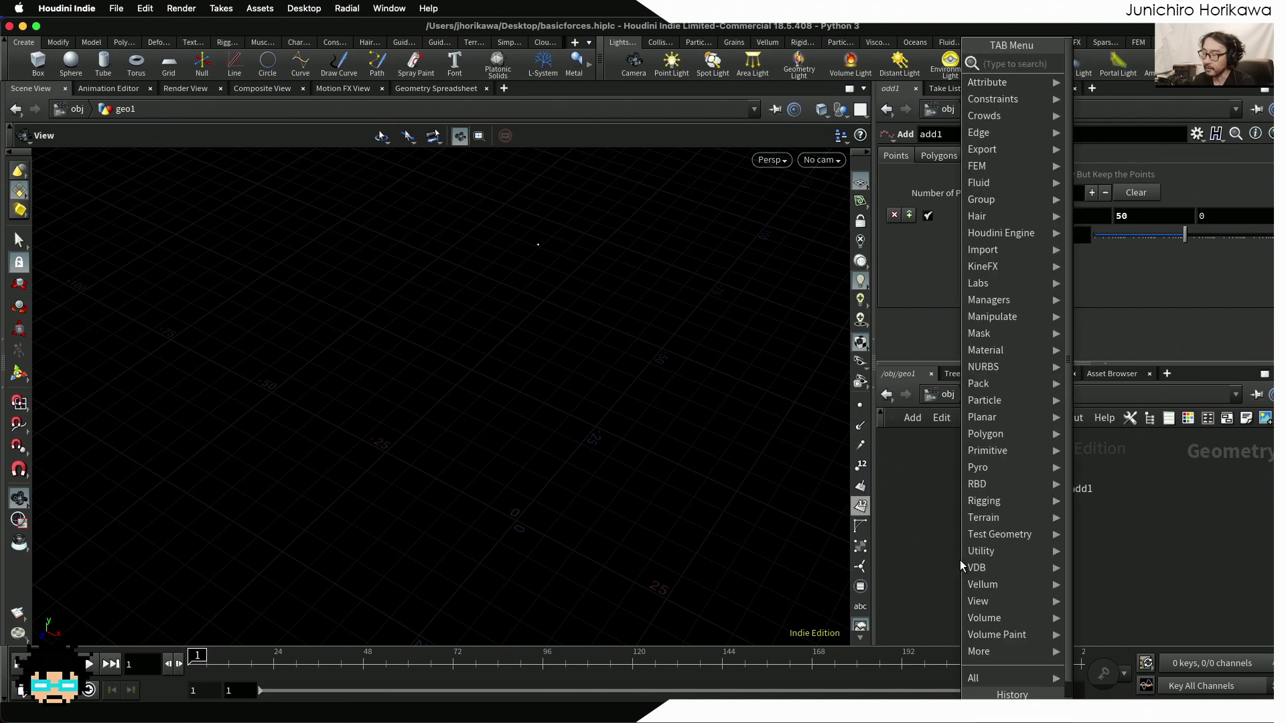
pyautogui.write('attribu')
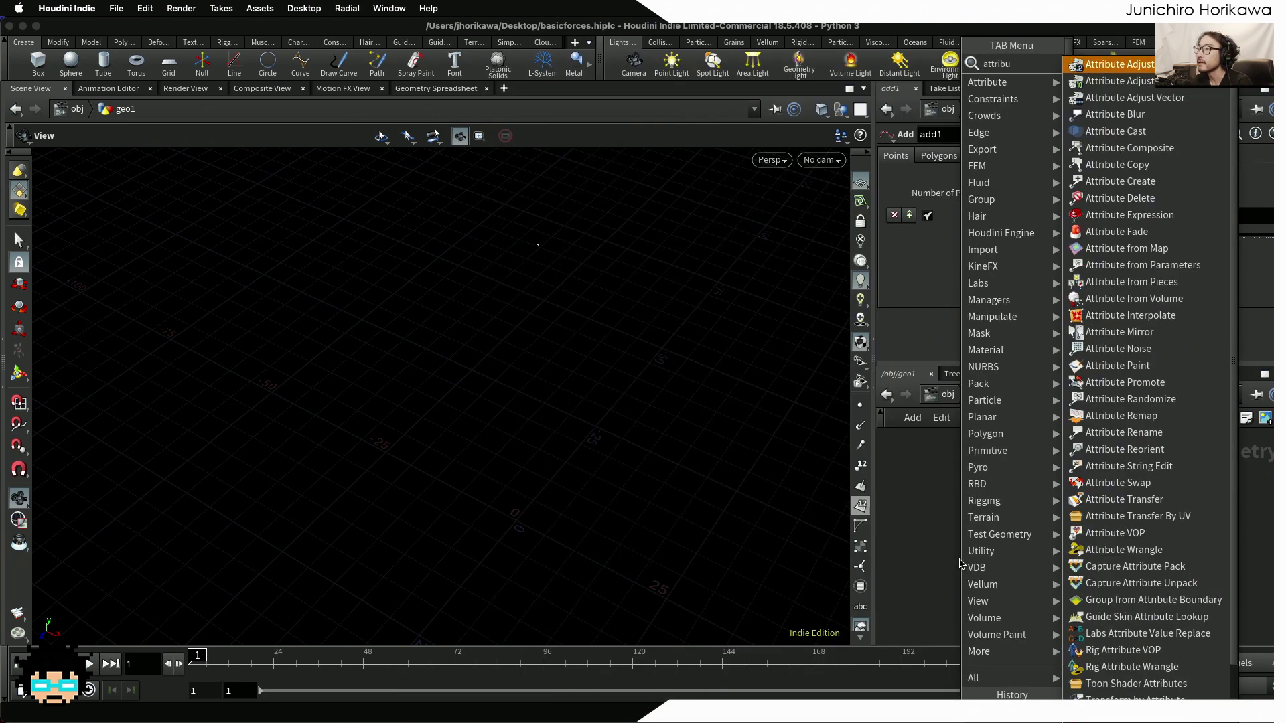
pyautogui.write(' wr')
pyautogui.press('Return')
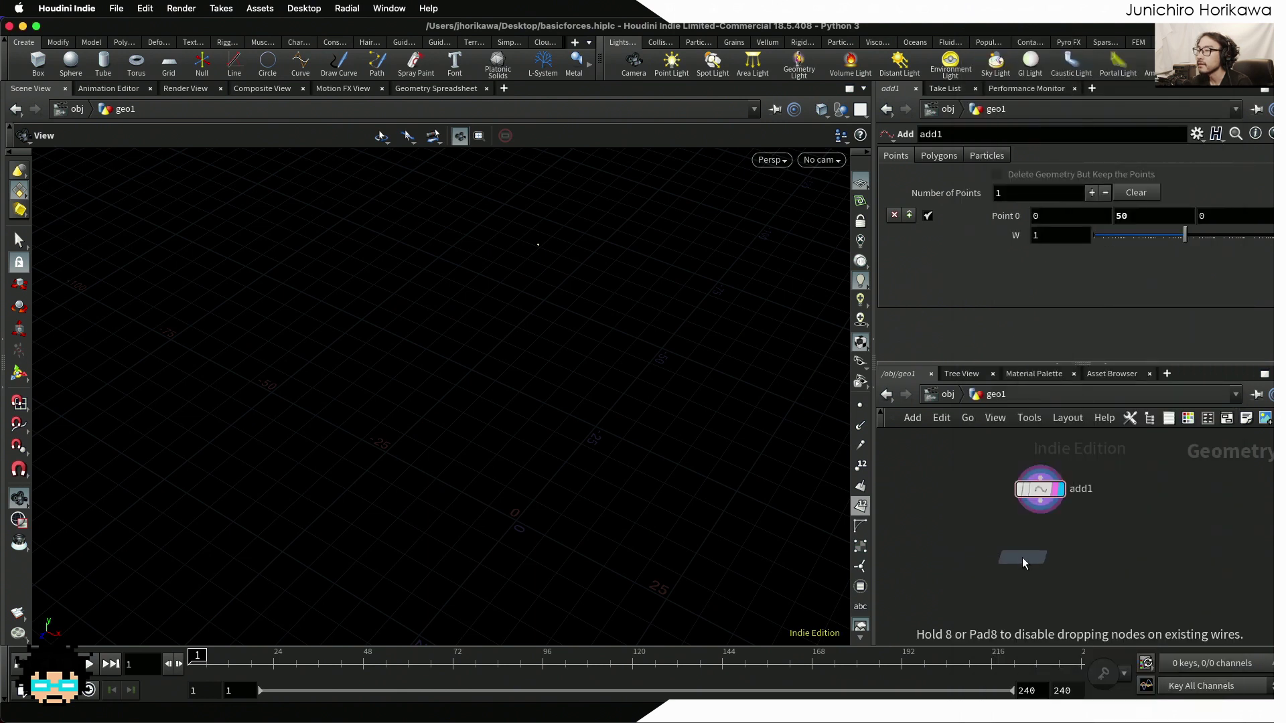
pyautogui.click(1022, 557)
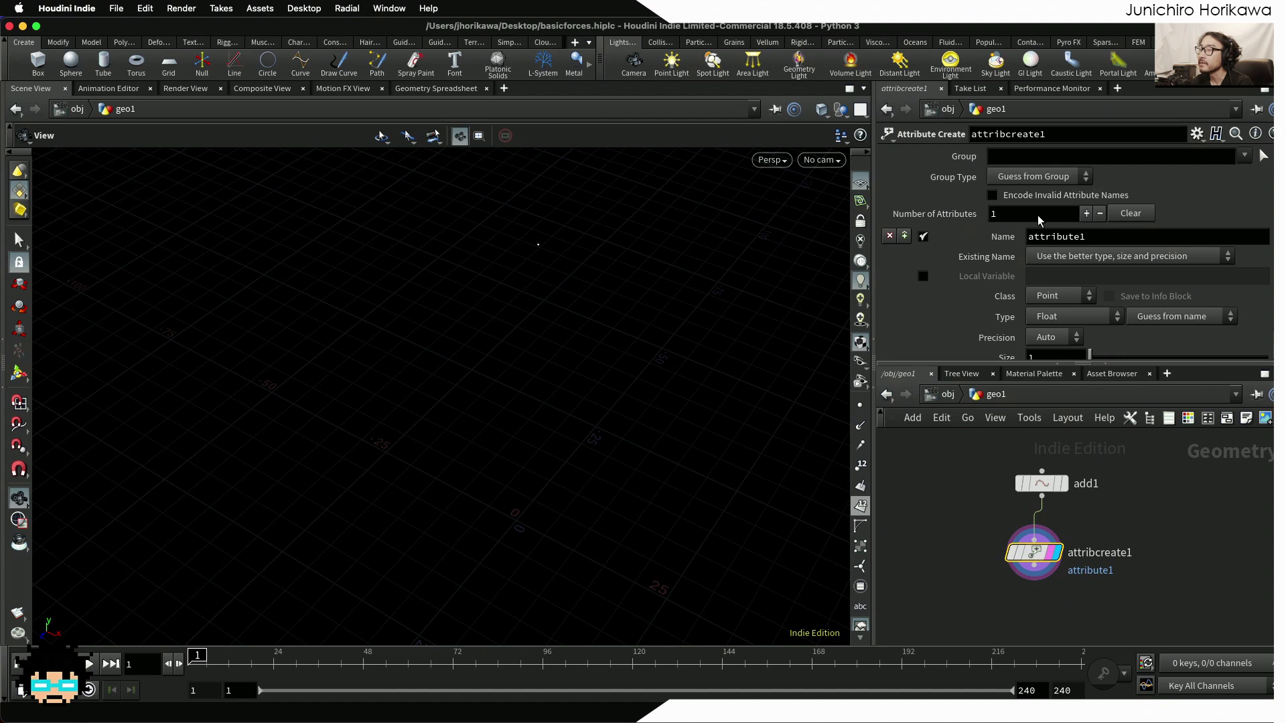
# Name the new point attribute velocity and set its type to Vector
pyautogui.doubleClick(1044, 237)
pyautogui.write('veloc')
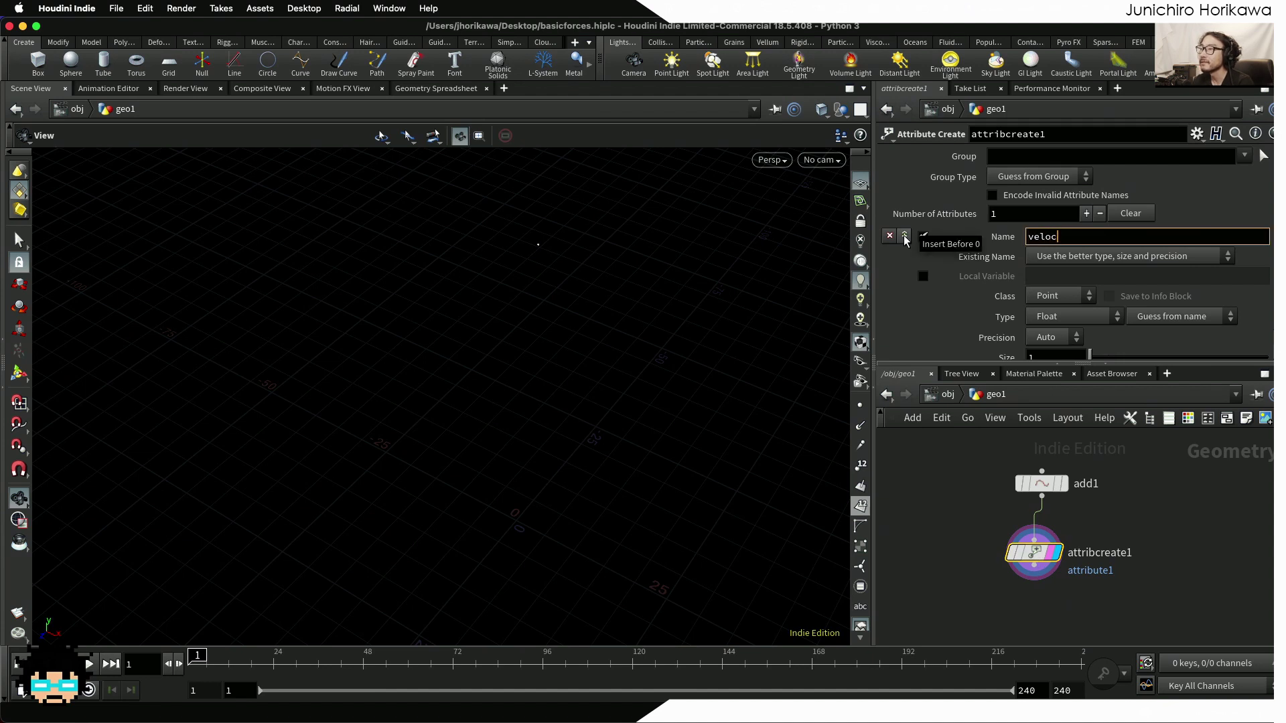
pyautogui.write('ity')
pyautogui.press('Return')
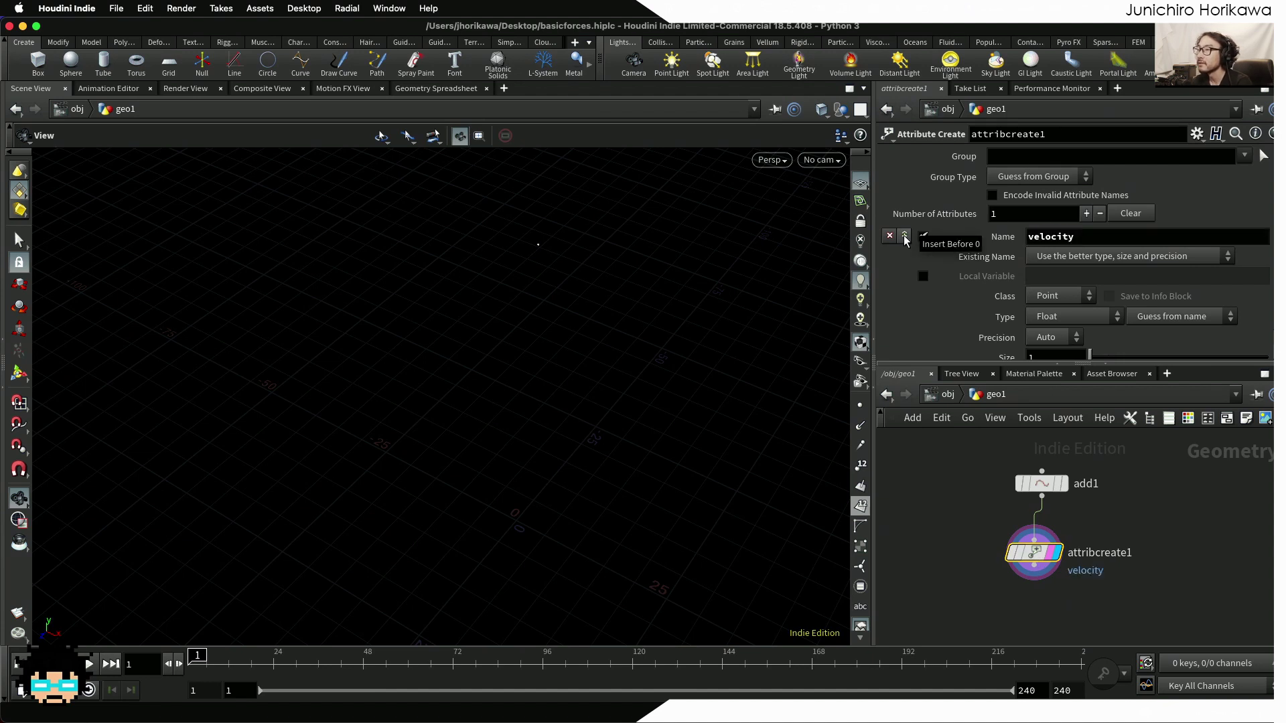
pyautogui.click(1051, 319)
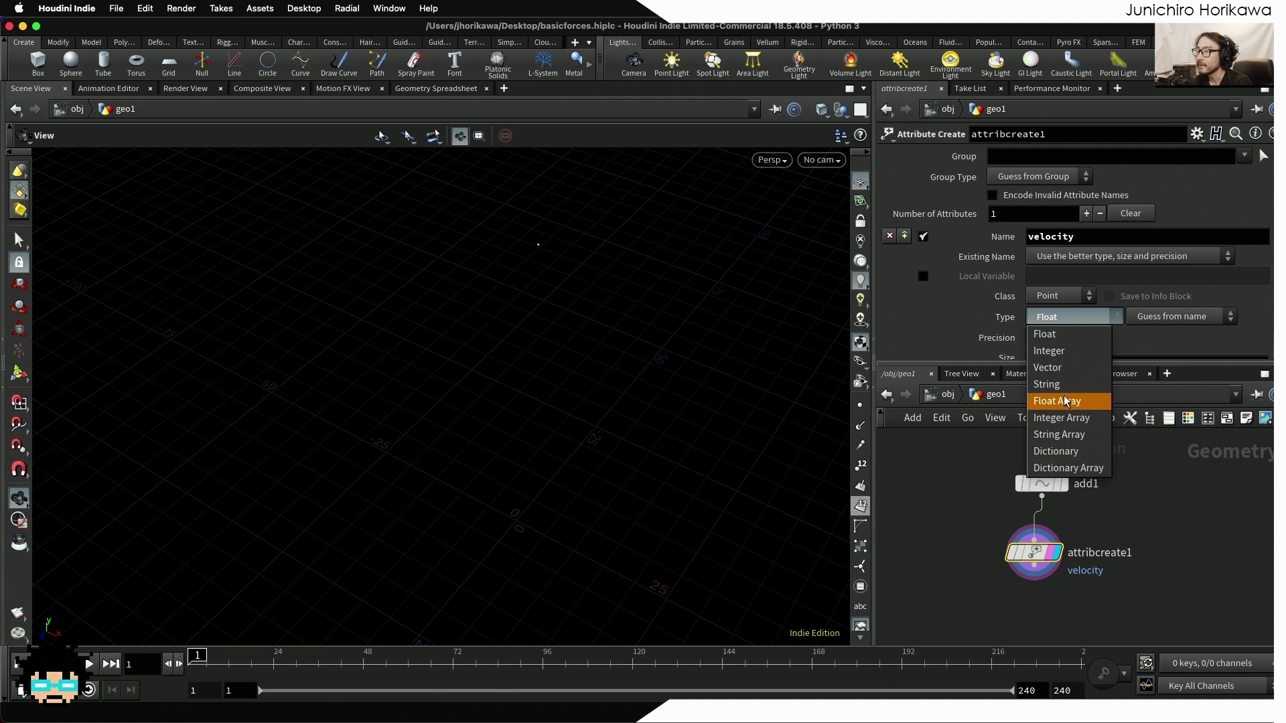
pyautogui.click(1061, 367)
pyautogui.scroll(-2, 1105, 339)
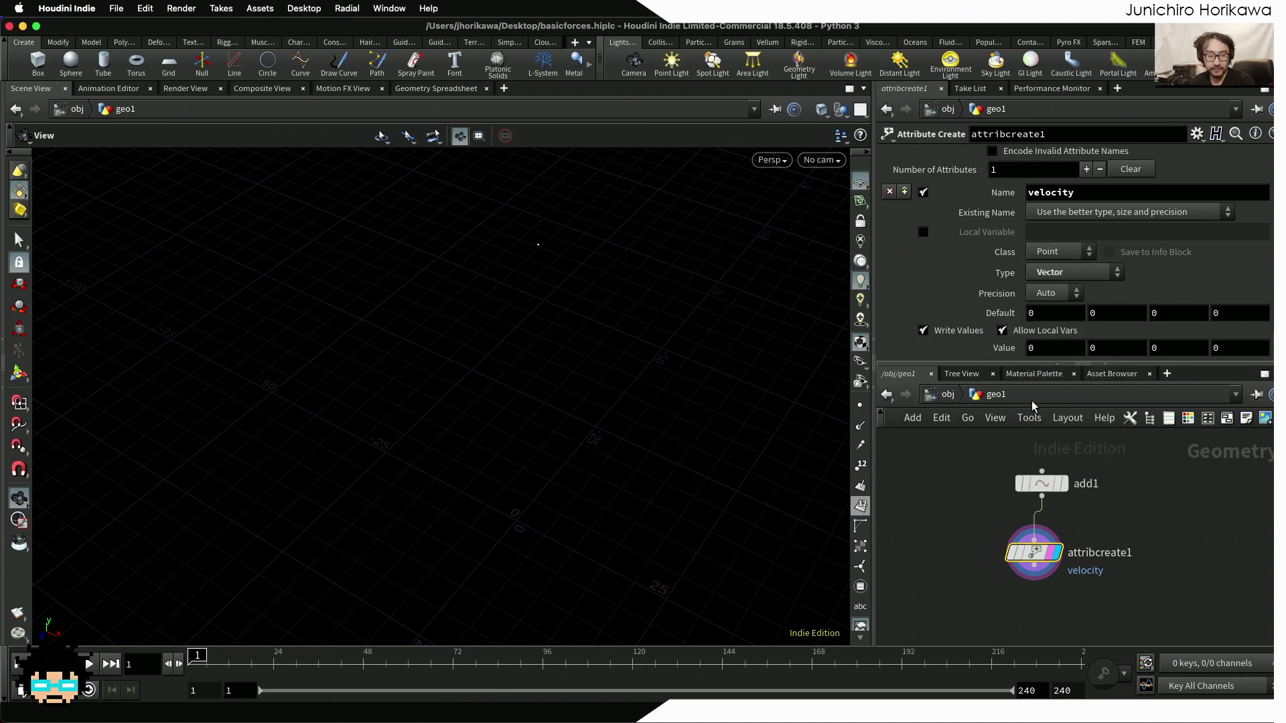
# Place a Solver node below attribcreate1 and connect attribcreate1 to its first input
pyautogui.press('Tab')
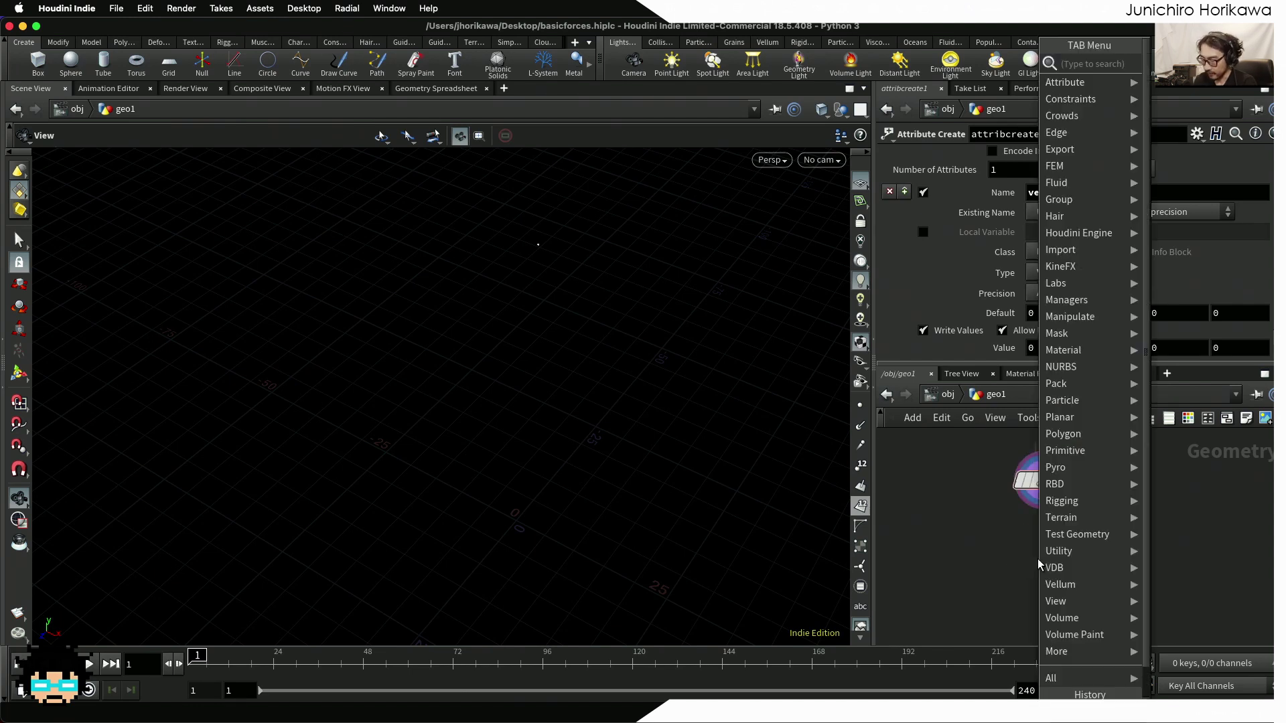
pyautogui.write('solver')
pyautogui.press('Return')
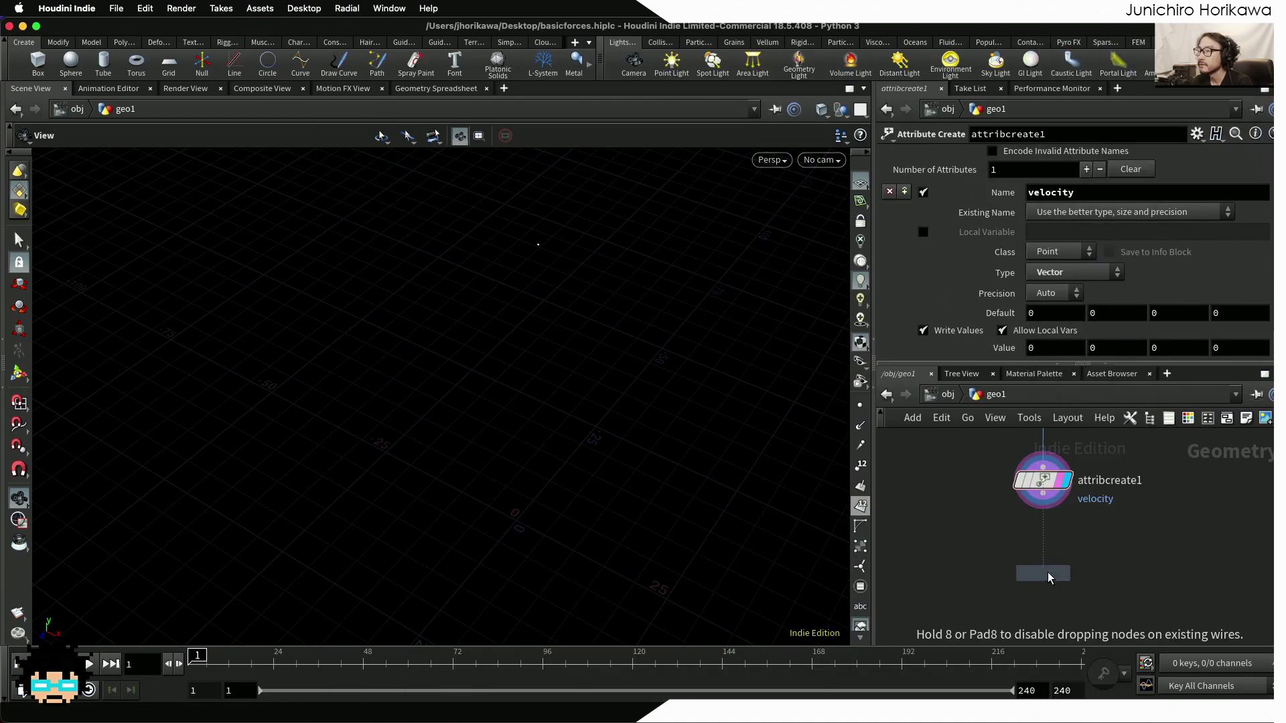
pyautogui.click(1048, 577)
pyautogui.moveTo(1043, 507); pyautogui.dragTo(1026, 541)
pyautogui.scroll(2, 1041, 556)
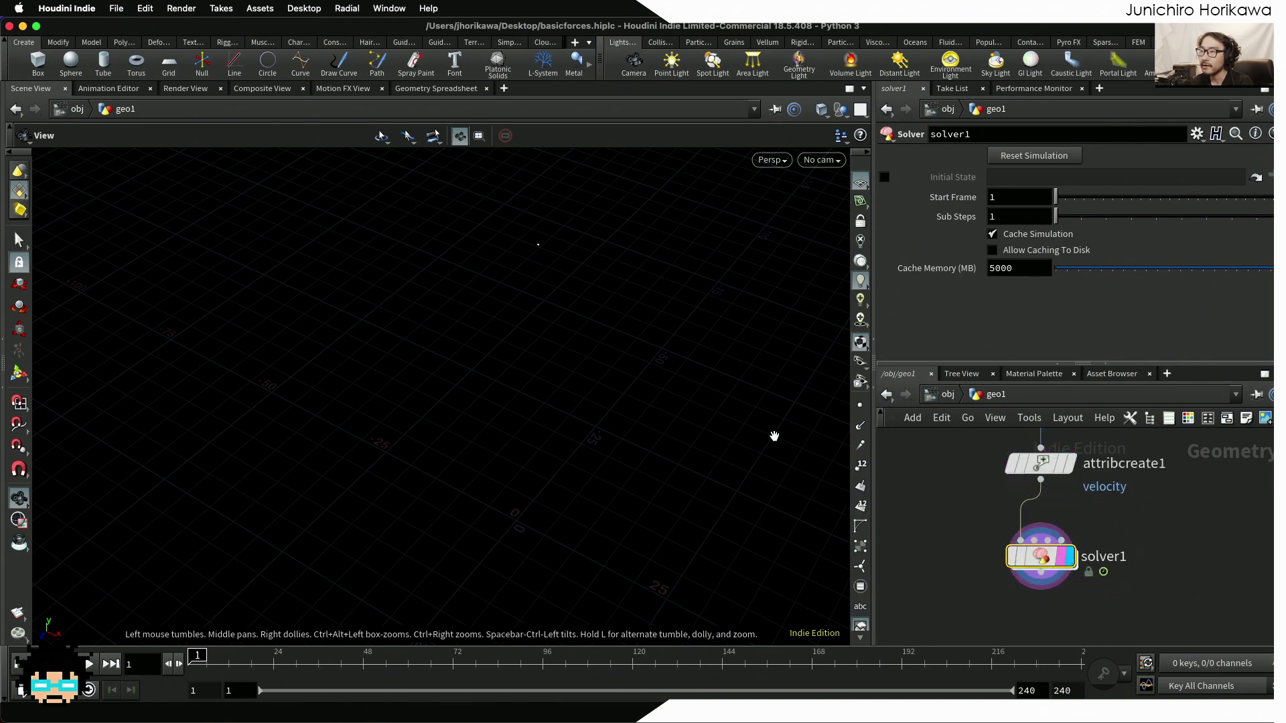
# Go inside the solver, add a Point Wrangle, and connect Prev_Frame to its first input
pyautogui.moveTo(605, 328); pyautogui.dragTo(545, 316)
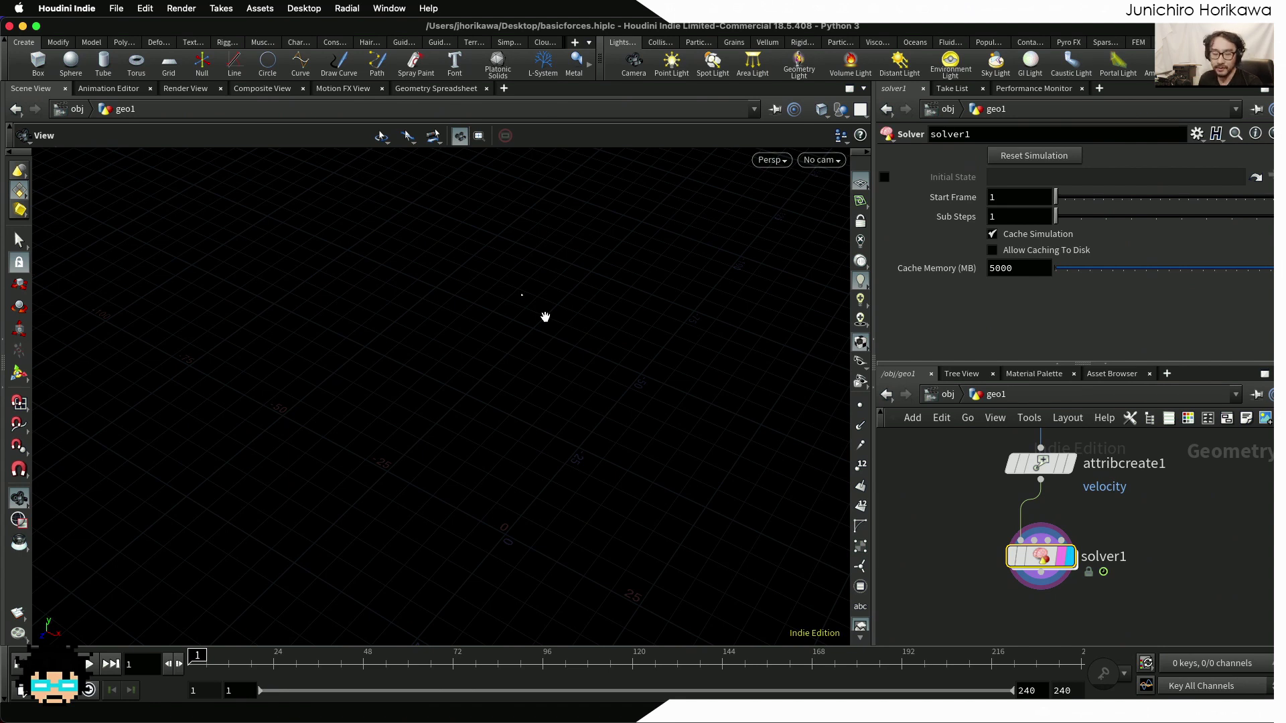
pyautogui.press('i')
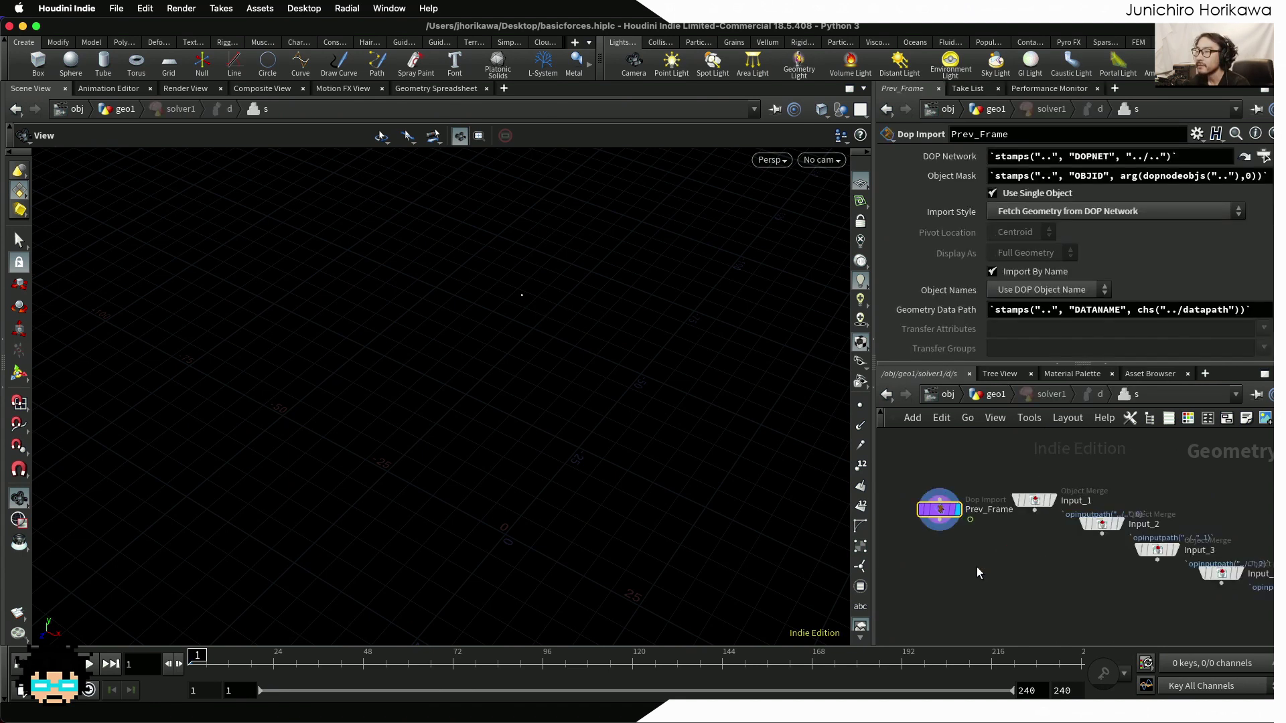
pyautogui.press('Tab')
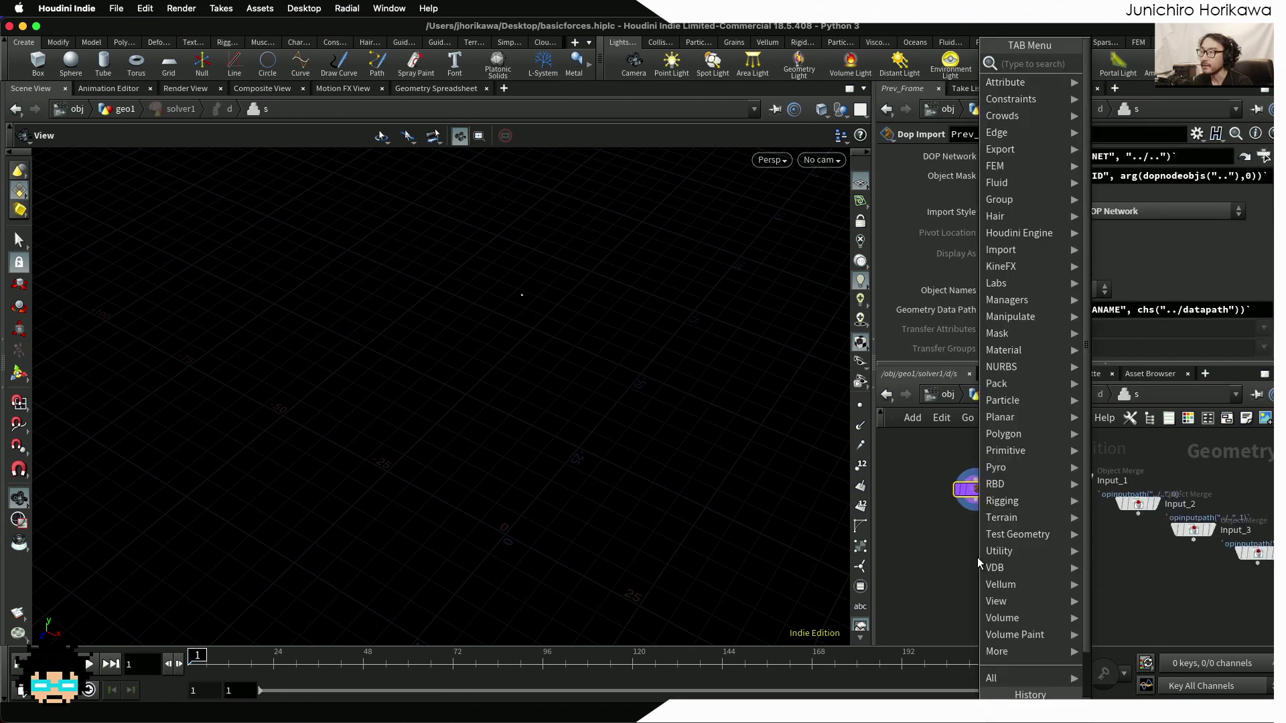
pyautogui.write('pointw')
pyautogui.press('Return')
pyautogui.click(977, 558)
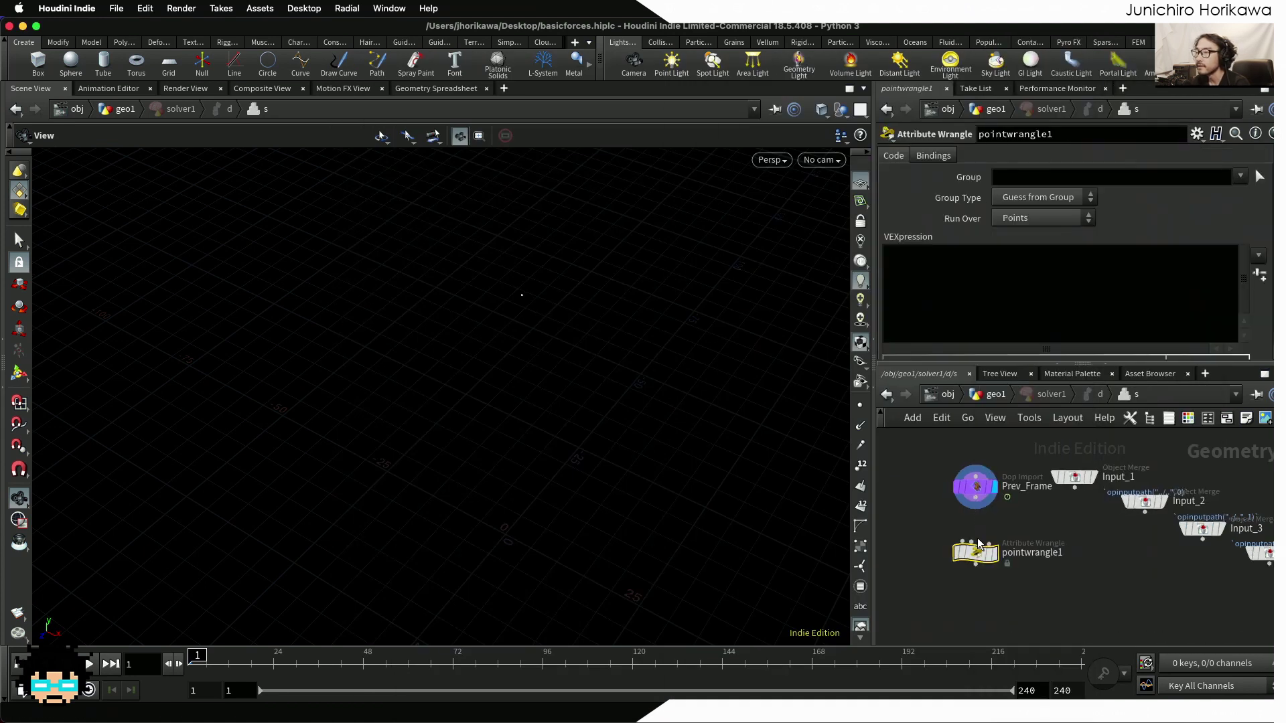
pyautogui.scroll(1, 976, 535)
pyautogui.moveTo(977, 499); pyautogui.dragTo(969, 539)
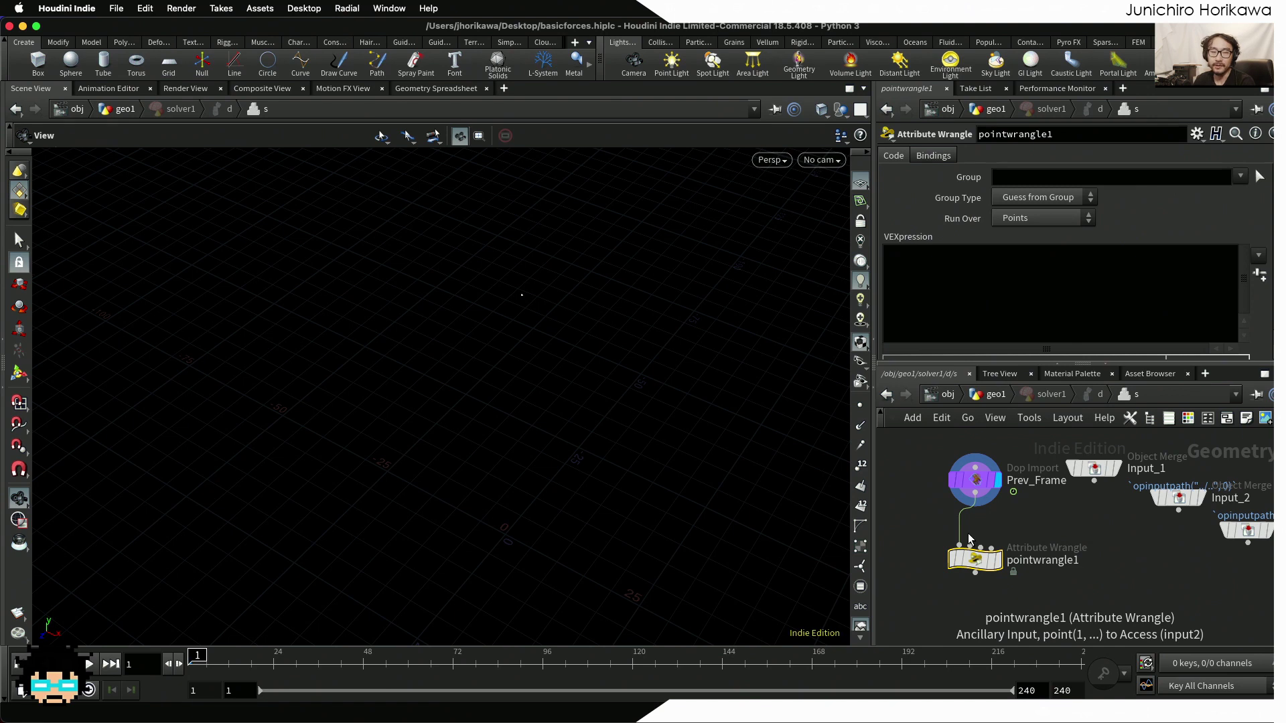
pyautogui.scroll(1, 974, 557)
# Rename the point wrangle gravity_force and make it the solver network's displayed node
pyautogui.moveTo(974, 559)
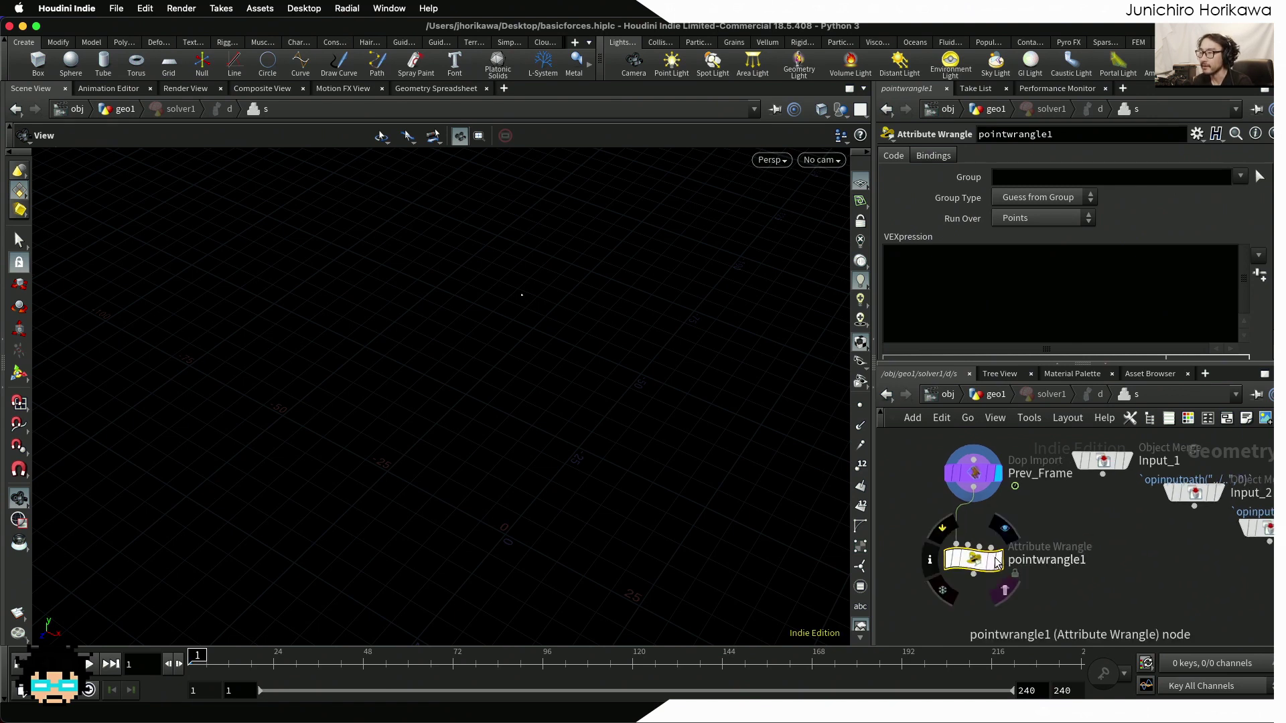
pyautogui.doubleClick(1032, 561)
pyautogui.write('grav')
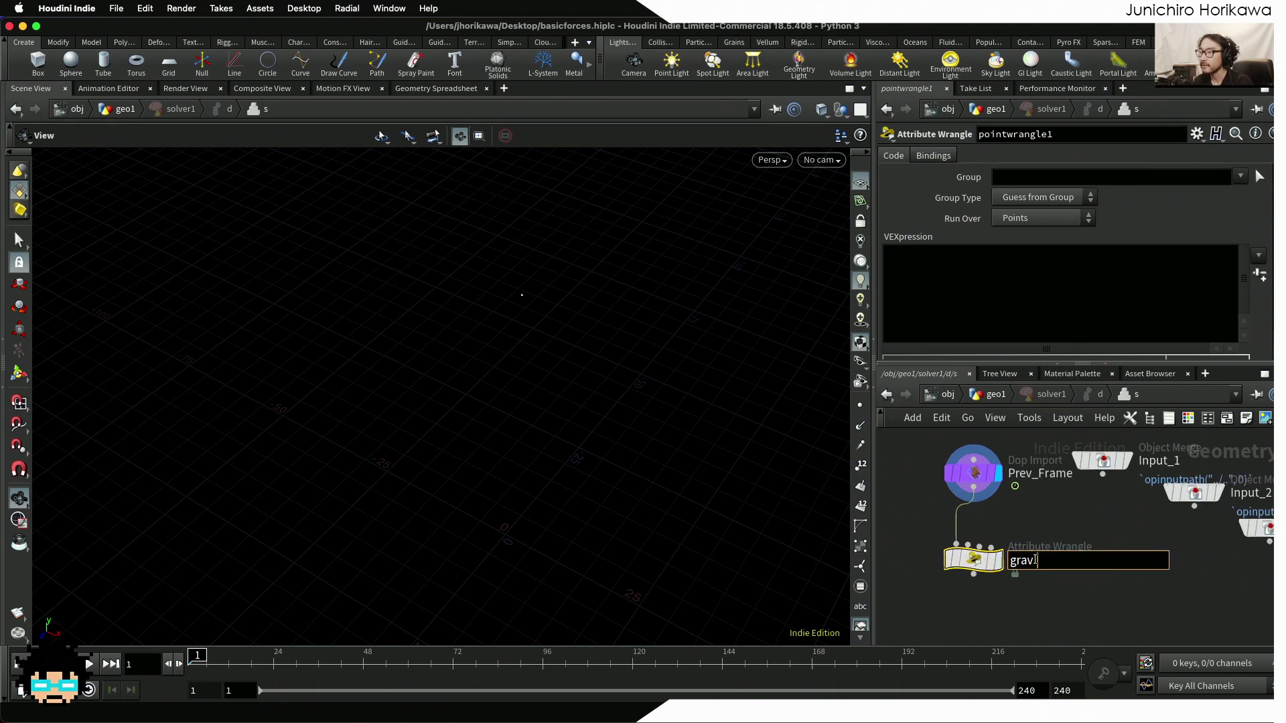
pyautogui.write('ity_f')
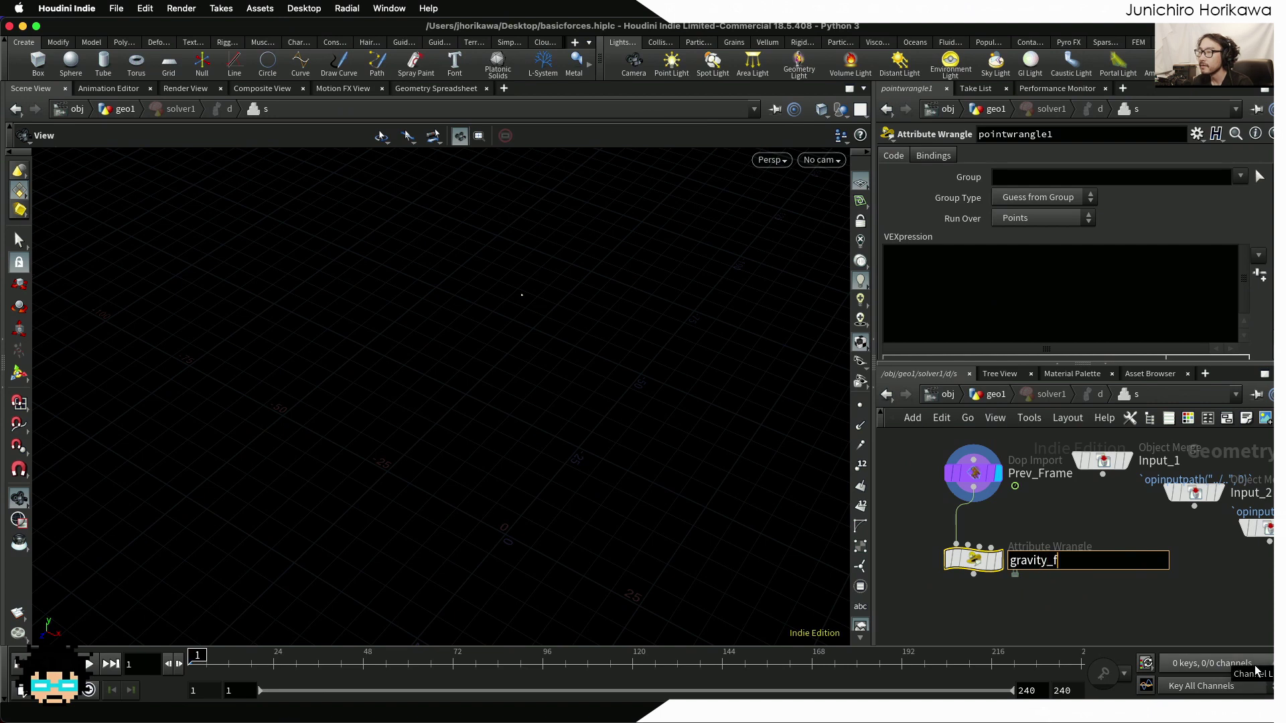
pyautogui.write('orce')
pyautogui.press('Return')
pyautogui.moveTo(996, 570)
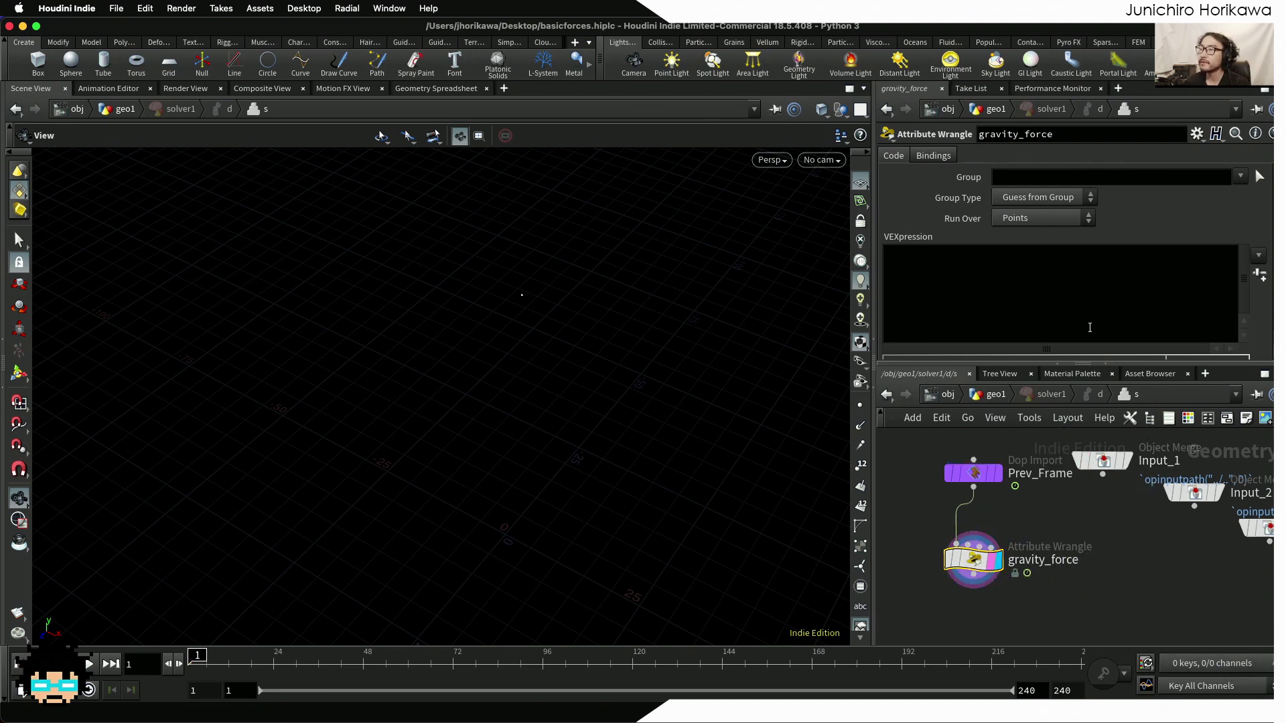
# Declare the gravity vector in gravity_force's VEXpression as "vector gravity = set(0, -0.05, 0);", followed by a blank line
pyautogui.click(1047, 279)
pyautogui.write('vector ')
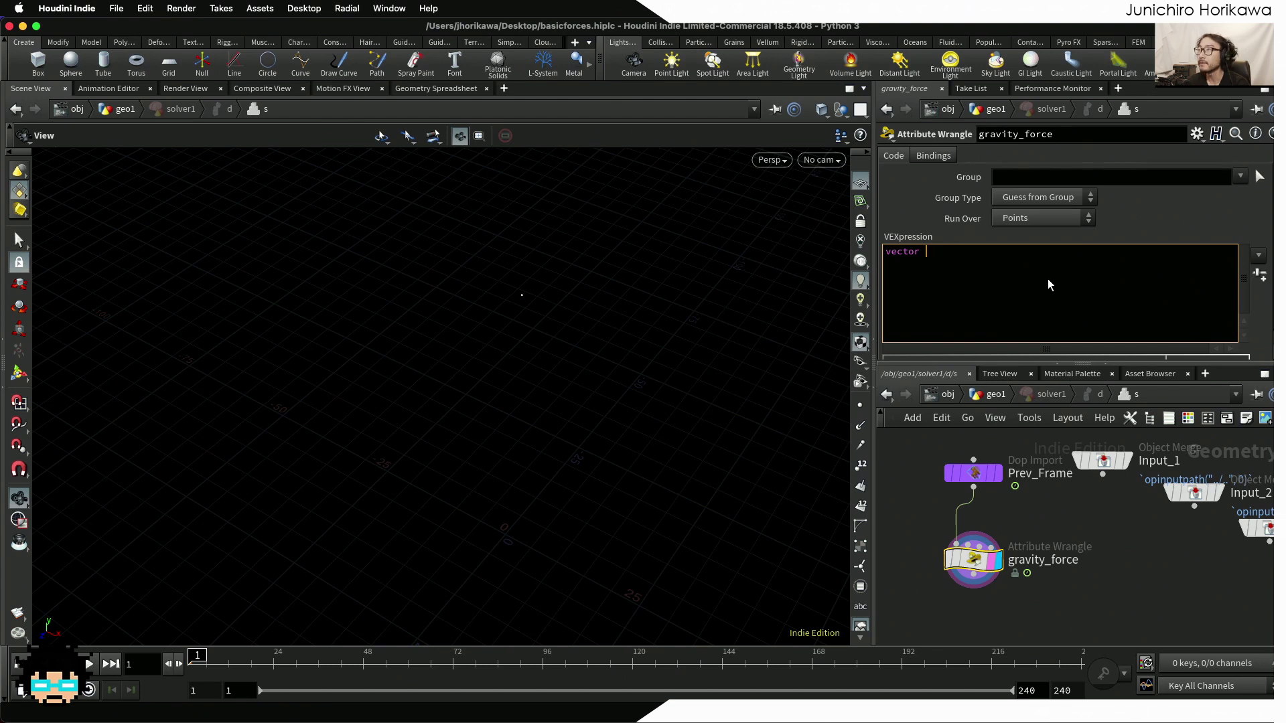
pyautogui.write('gravity = set(0, -0.05')
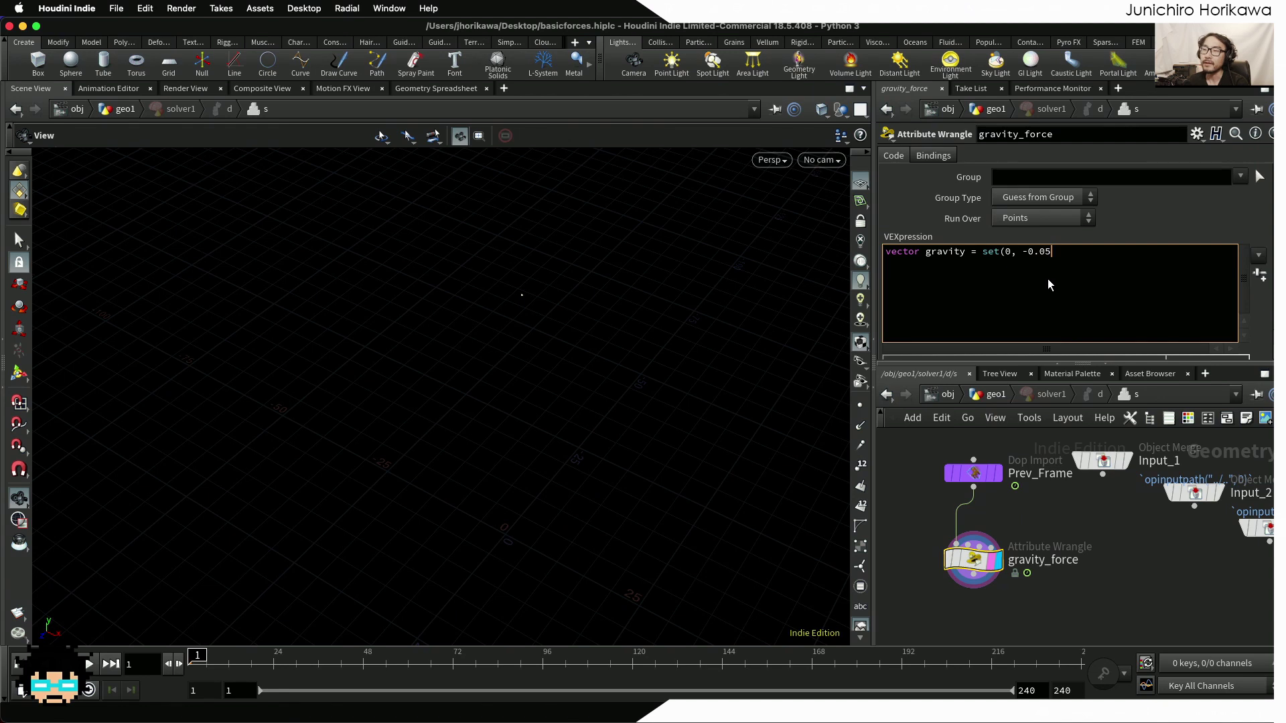
pyautogui.write(', 0);')
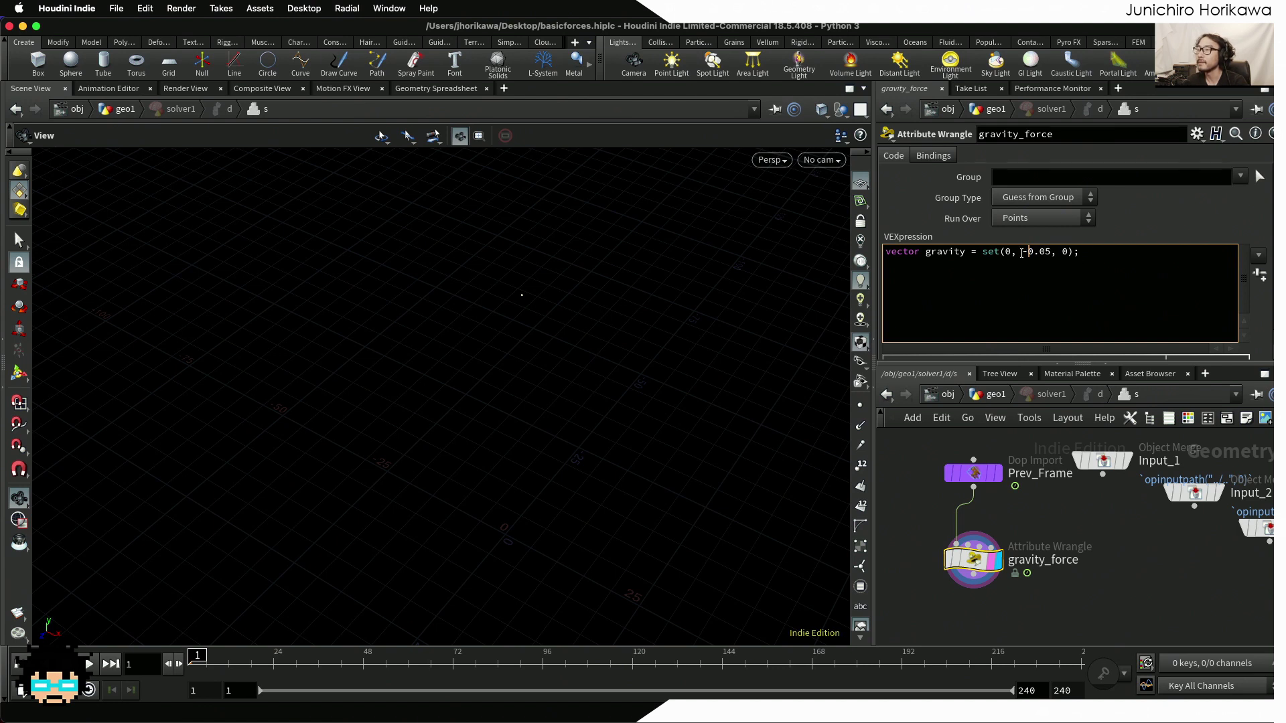
pyautogui.moveTo(1022, 253); pyautogui.dragTo(1052, 253)
pyautogui.click(1130, 254)
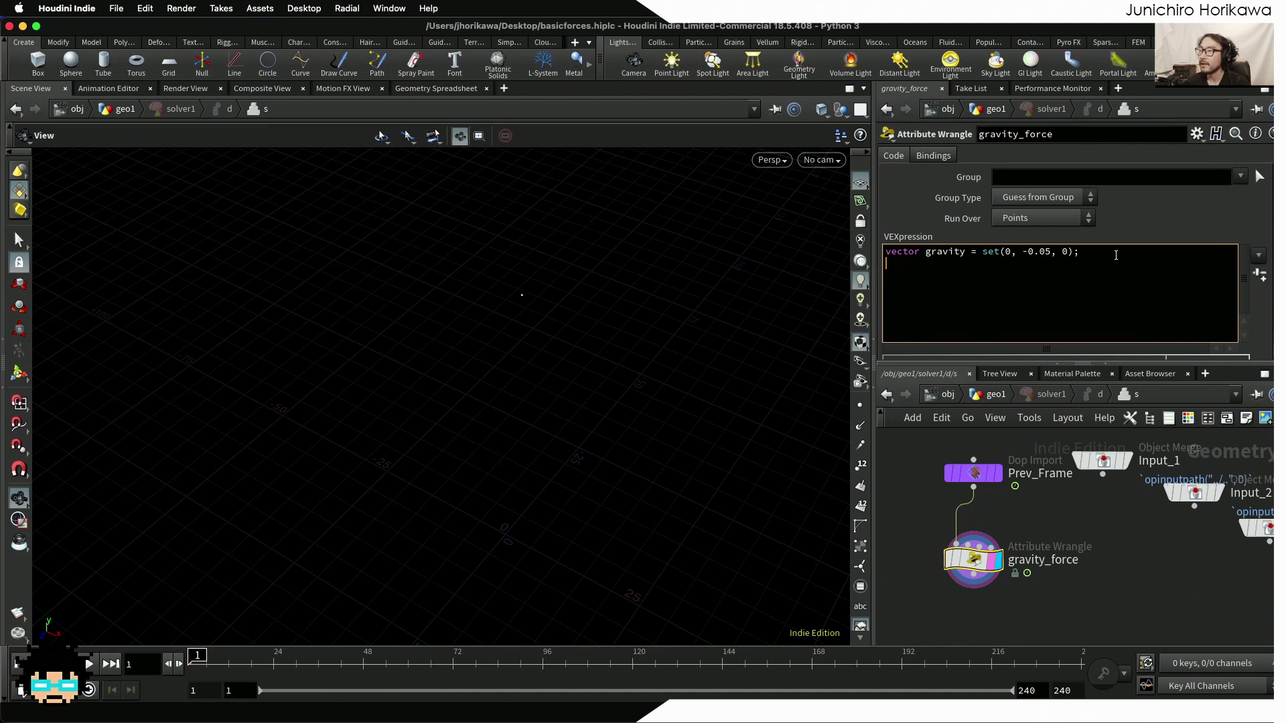
pyautogui.moveTo(1113, 254); pyautogui.dragTo(853, 253)
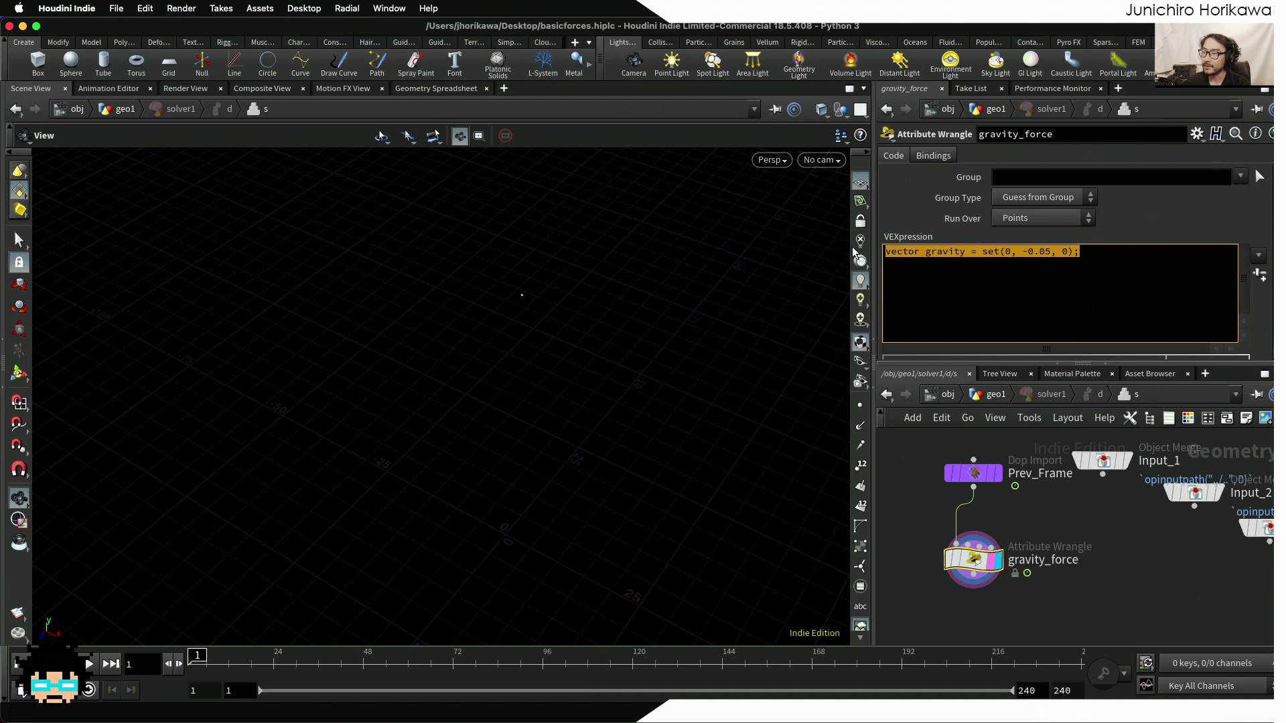
pyautogui.click(1108, 266)
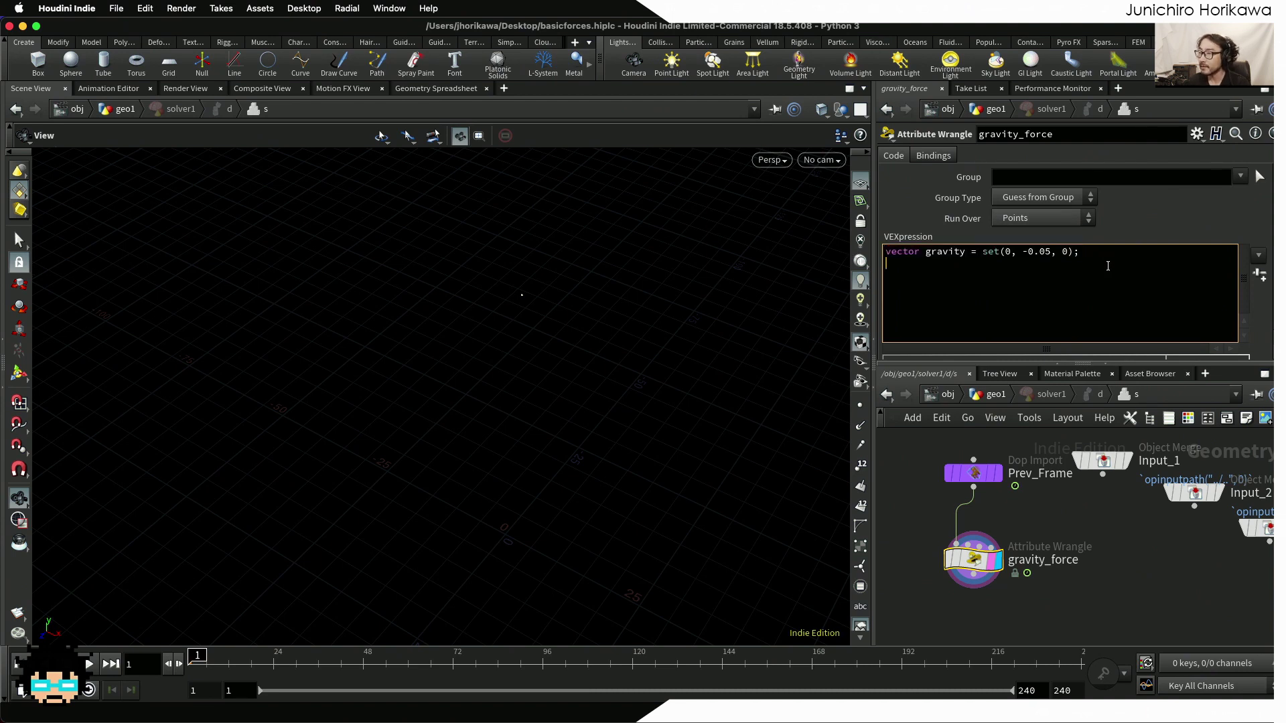
pyautogui.press('Return')
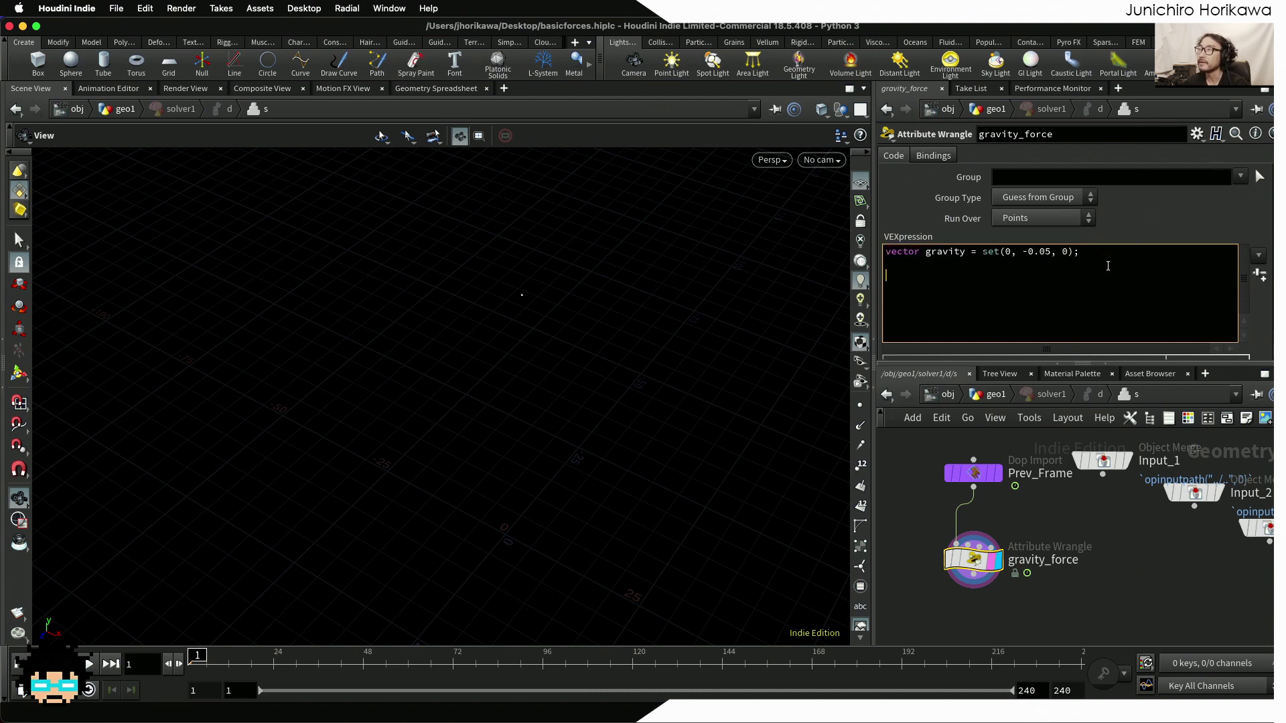
# Begin a statement with "v@velocity" below the gravity declaration in gravity_force's VEXpression
pyautogui.write('v@vecl')
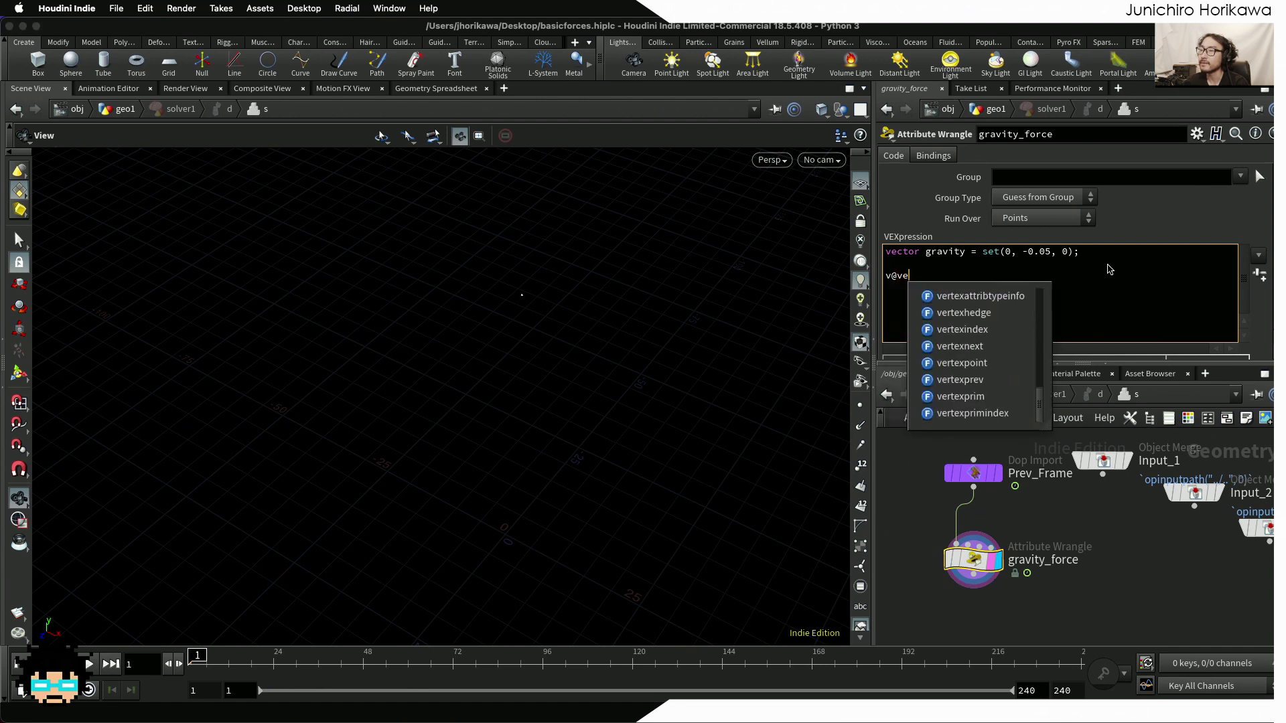
pyautogui.press('BackSpace')
pyautogui.press('BackSpace')
pyautogui.write('locity')
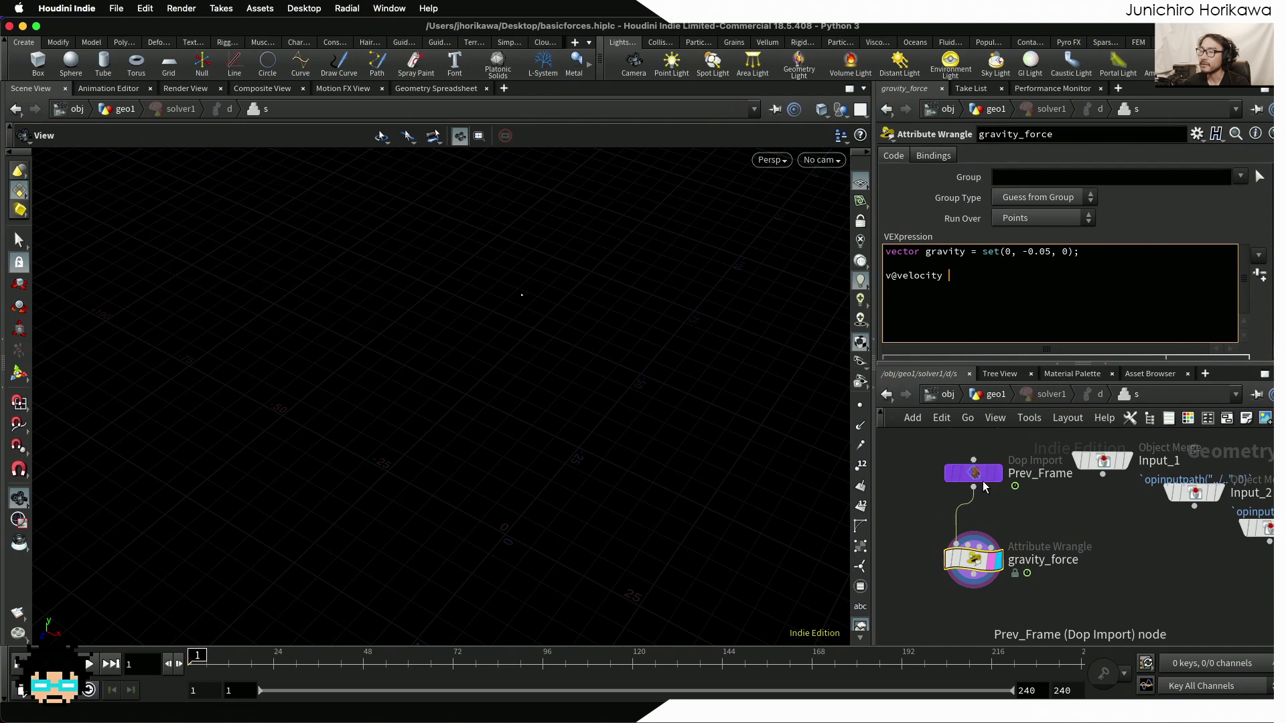
# Select the Prev_Frame node, add a Geometry Spreadsheet pane beside its parameters, and inspect the point's velocity attribute
pyautogui.moveTo(983, 485)
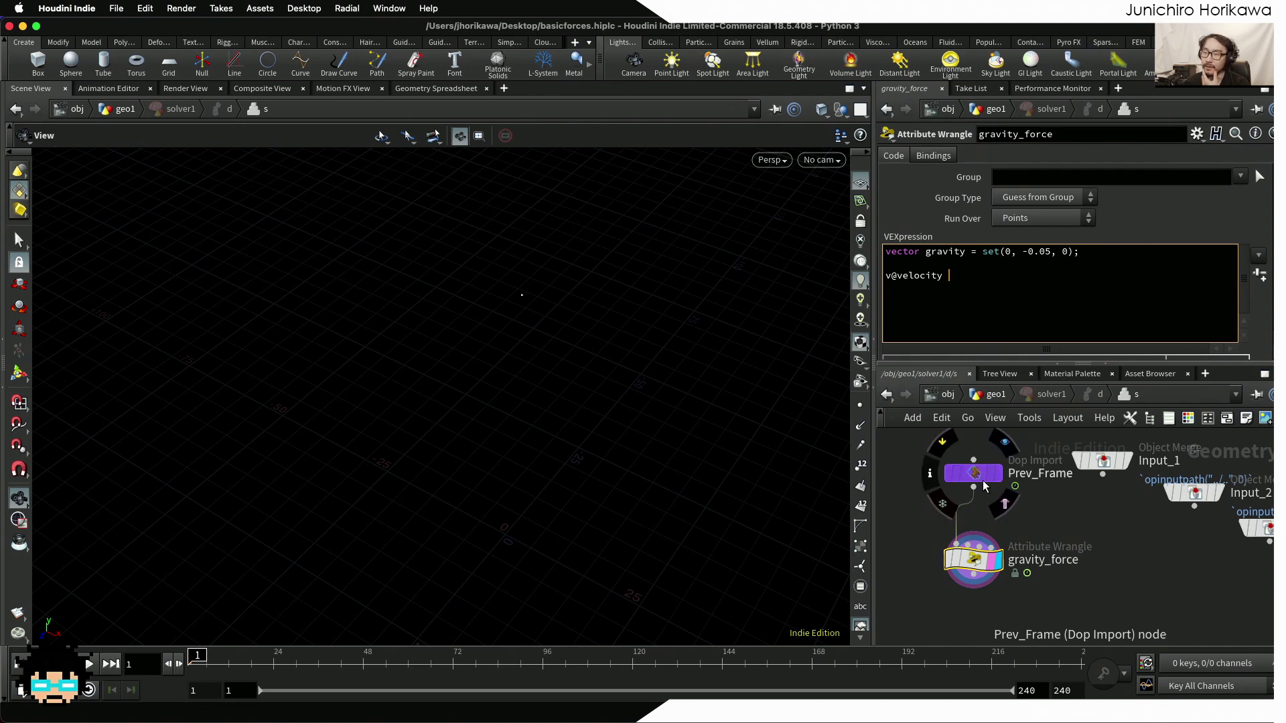
pyautogui.click(943, 457)
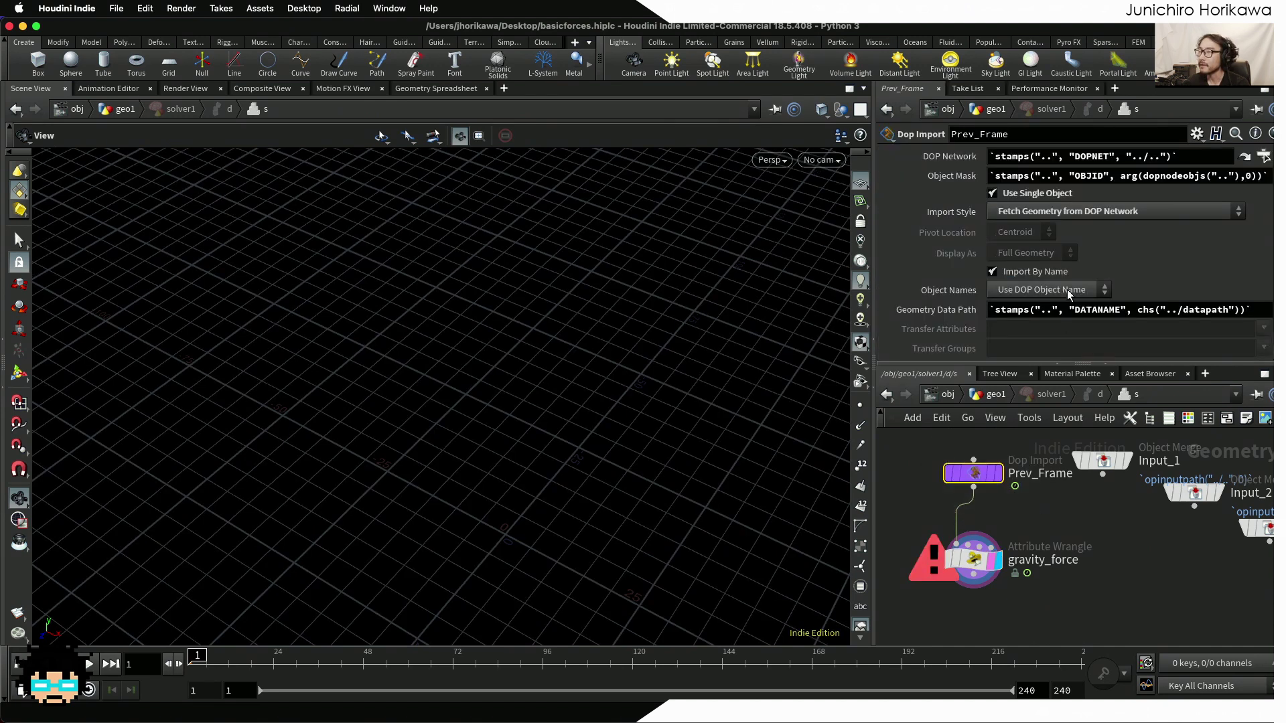
pyautogui.click(1114, 89)
pyautogui.moveTo(1134, 124)
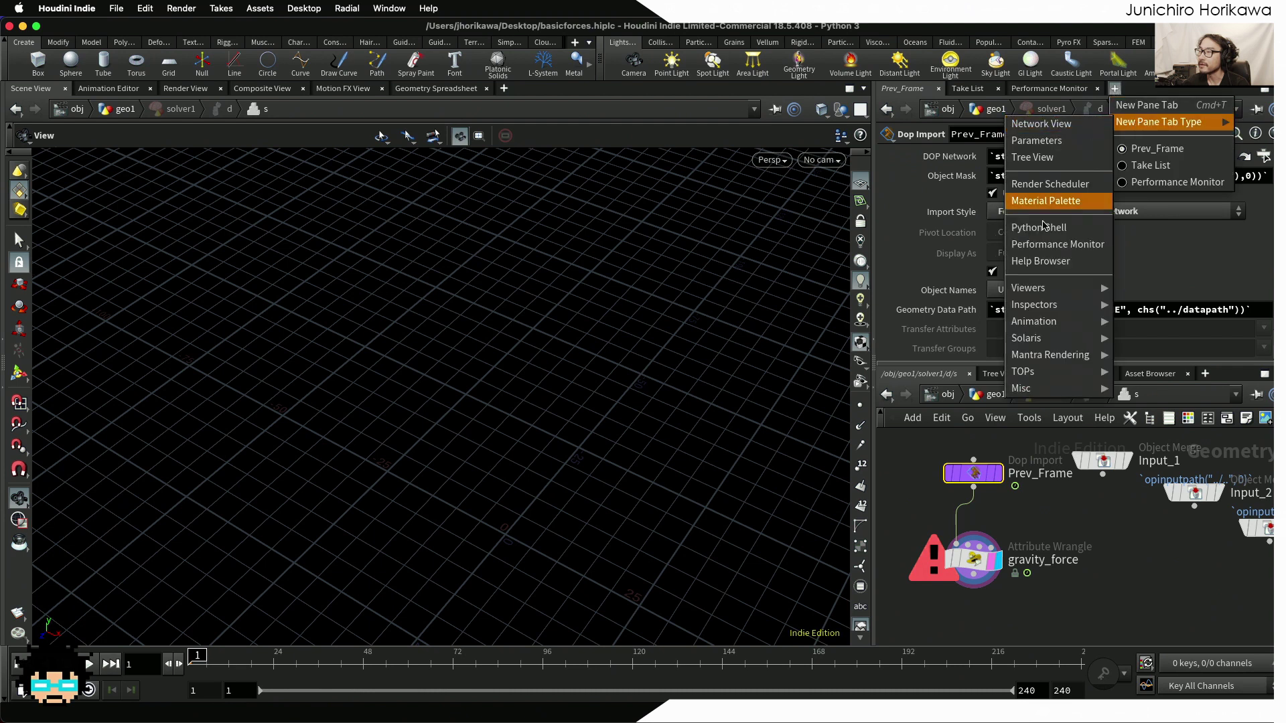
pyautogui.moveTo(1058, 303)
pyautogui.click(1131, 308)
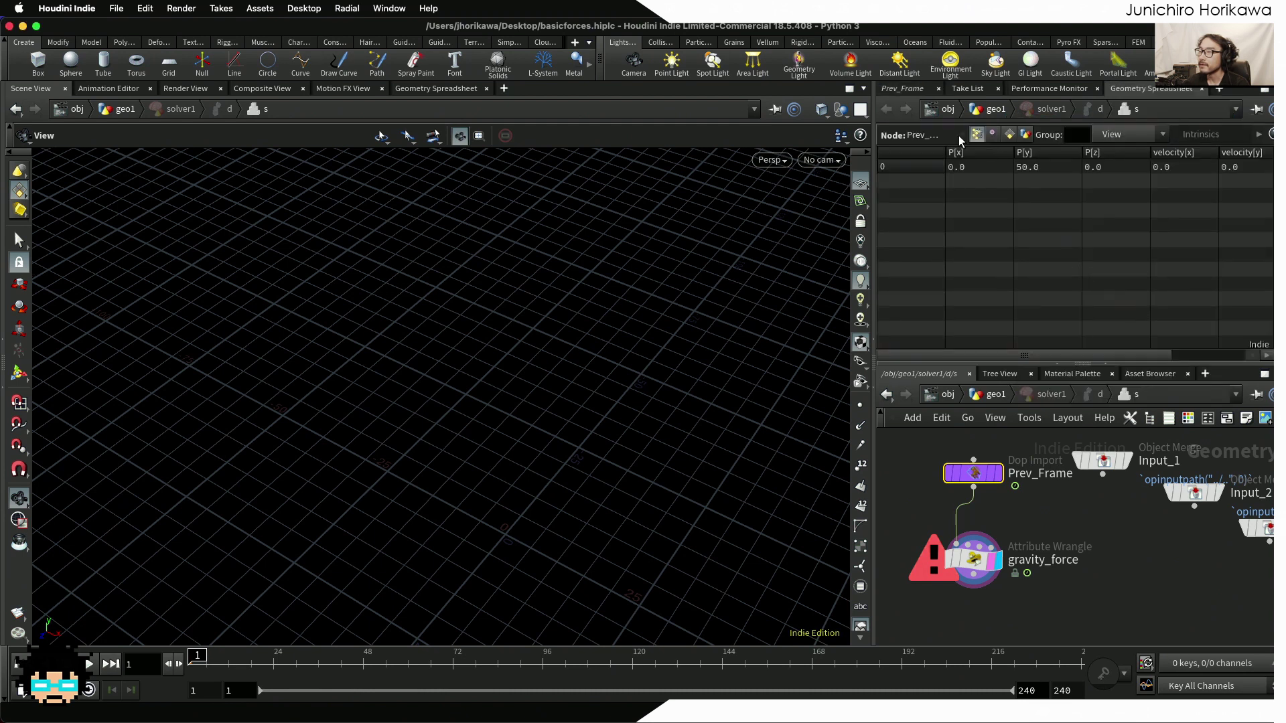
pyautogui.hscroll(3, 1082, 357)
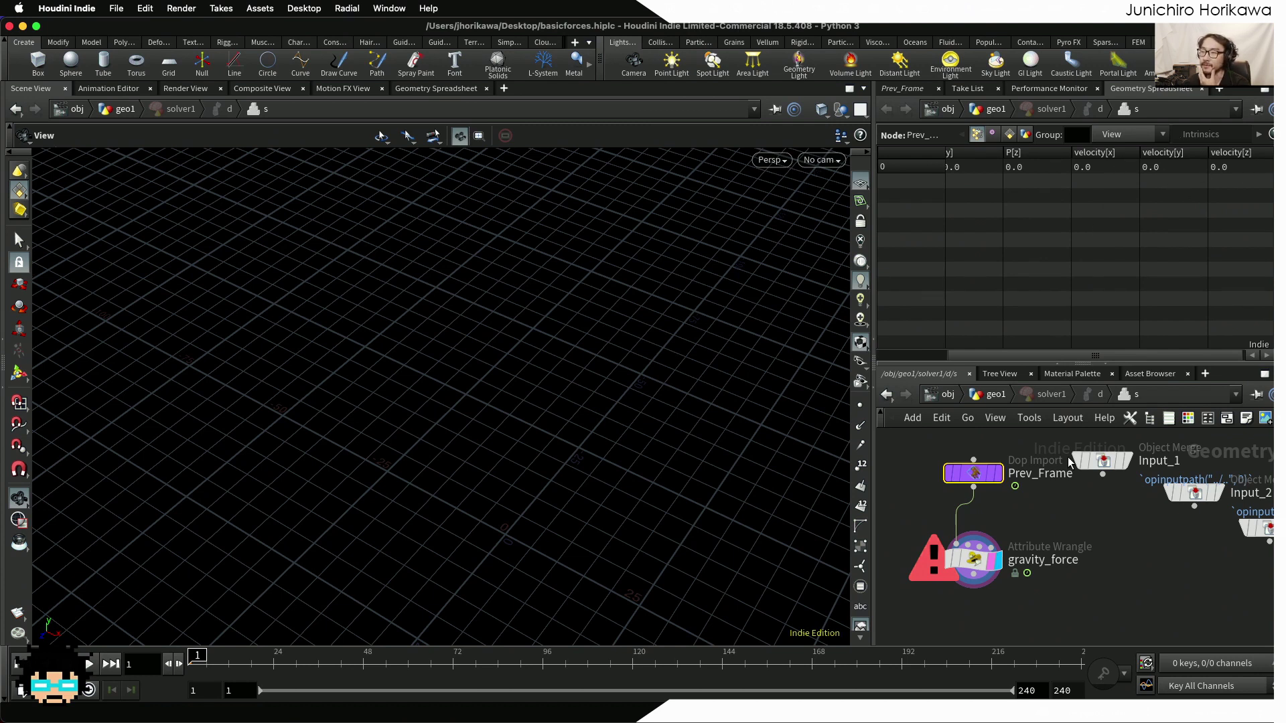
# Complete the velocity statement in gravity_force's VEXpression as "v@velocity += gravity;" and start a new line below it
pyautogui.click(974, 559)
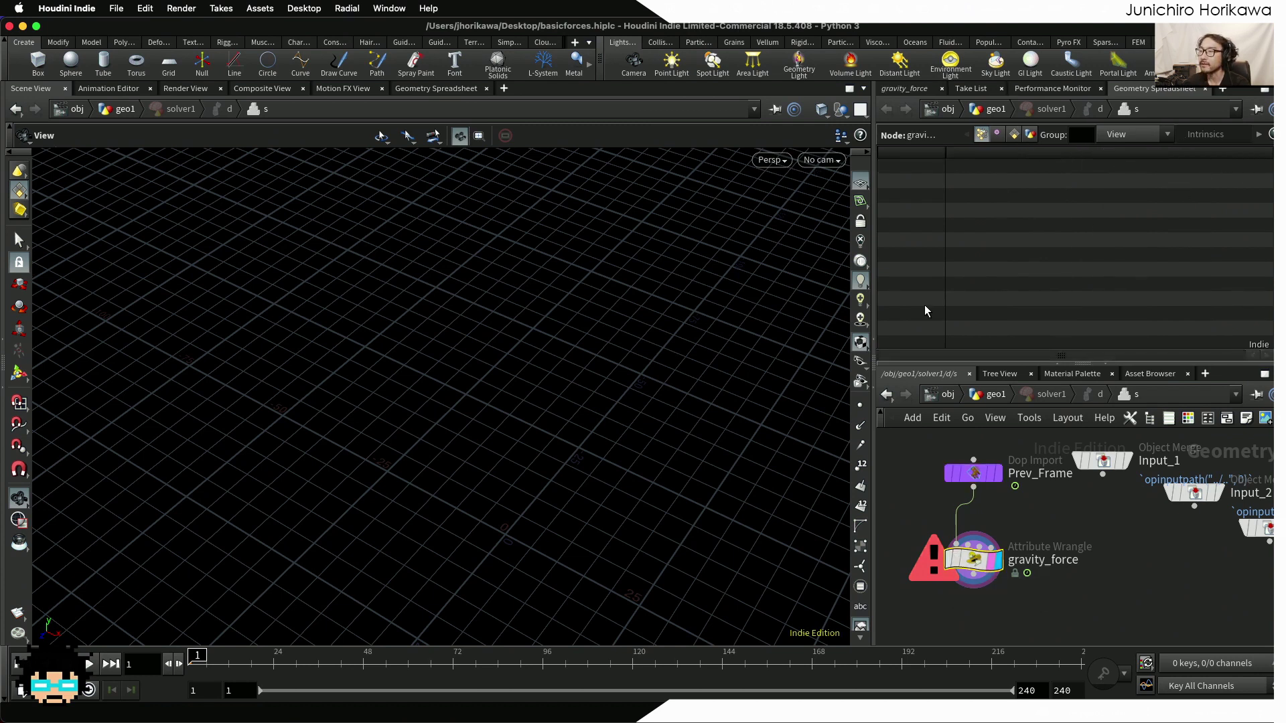
pyautogui.click(904, 88)
pyautogui.click(955, 280)
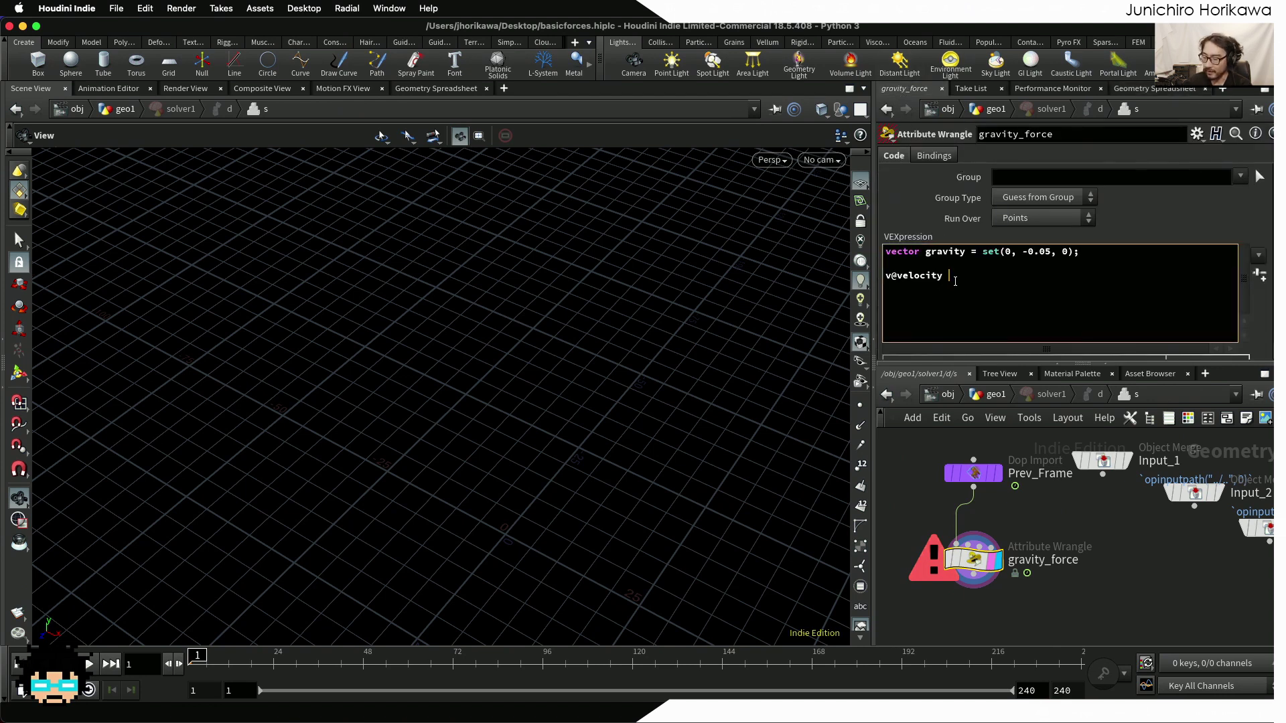
pyautogui.write('+= gravity;')
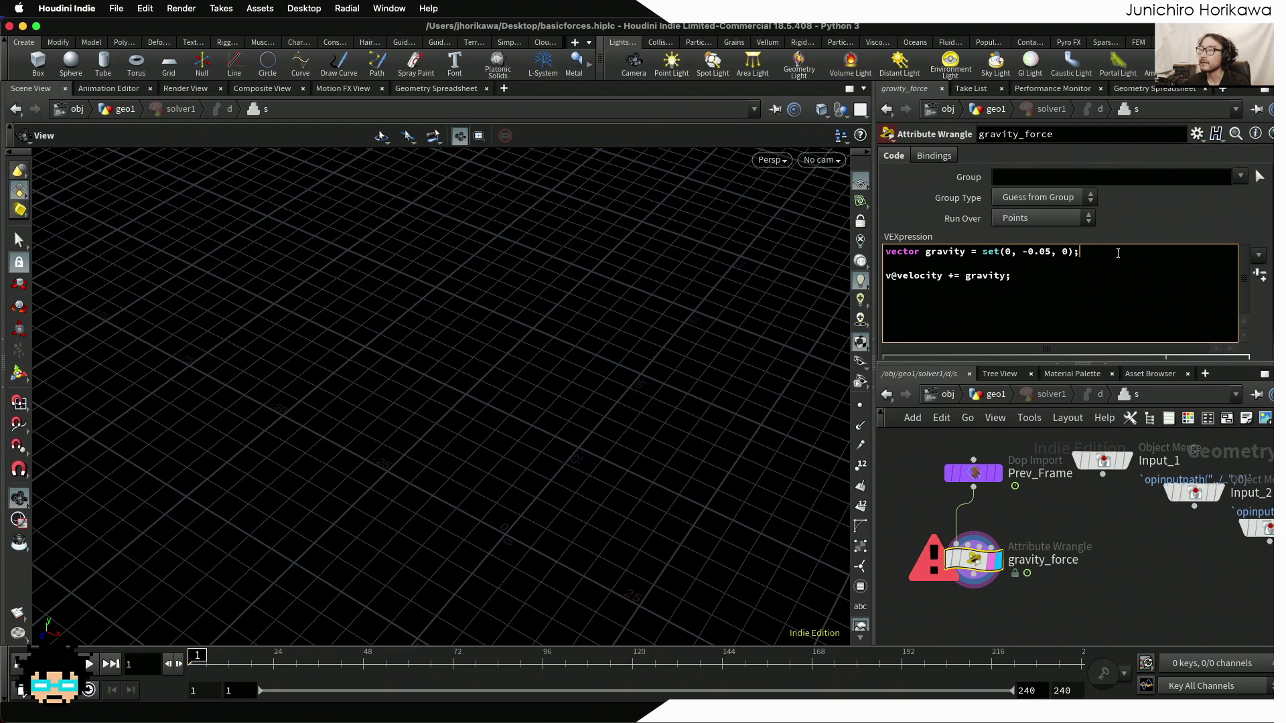
pyautogui.moveTo(1078, 252); pyautogui.dragTo(864, 251)
pyautogui.click(979, 280)
pyautogui.moveTo(1011, 276); pyautogui.dragTo(885, 280)
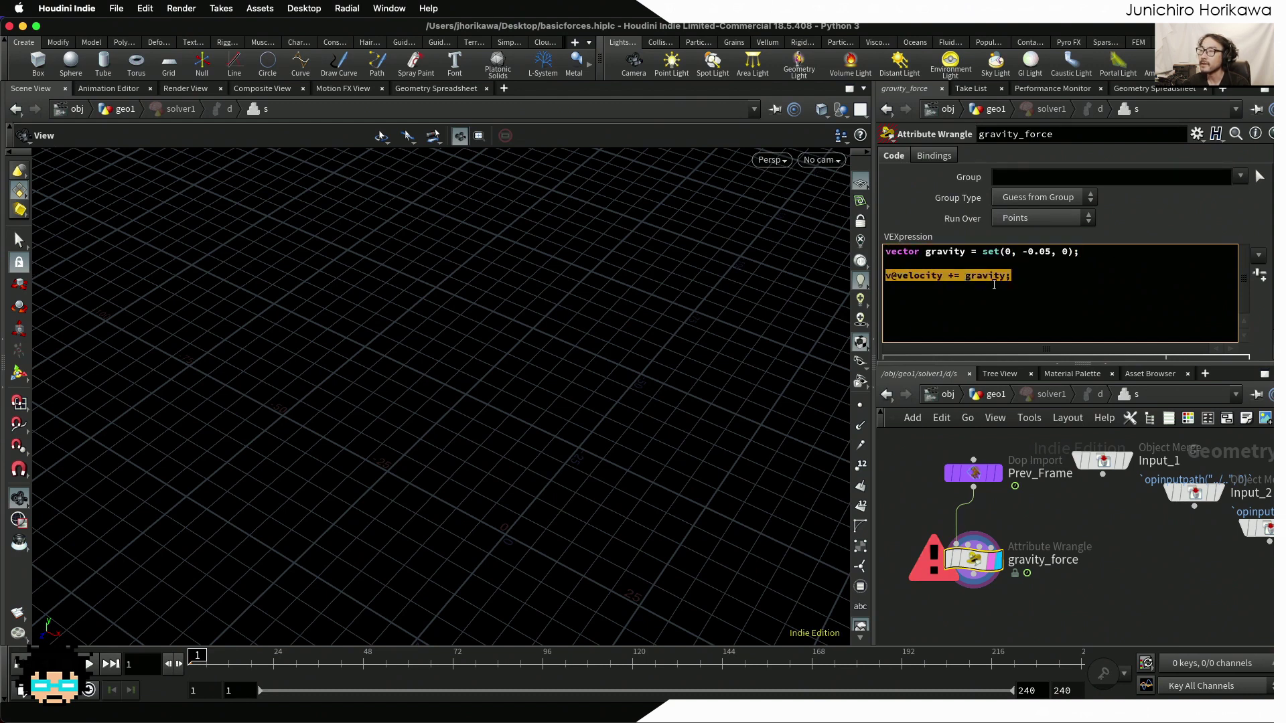
pyautogui.click(1039, 277)
pyautogui.press('Return')
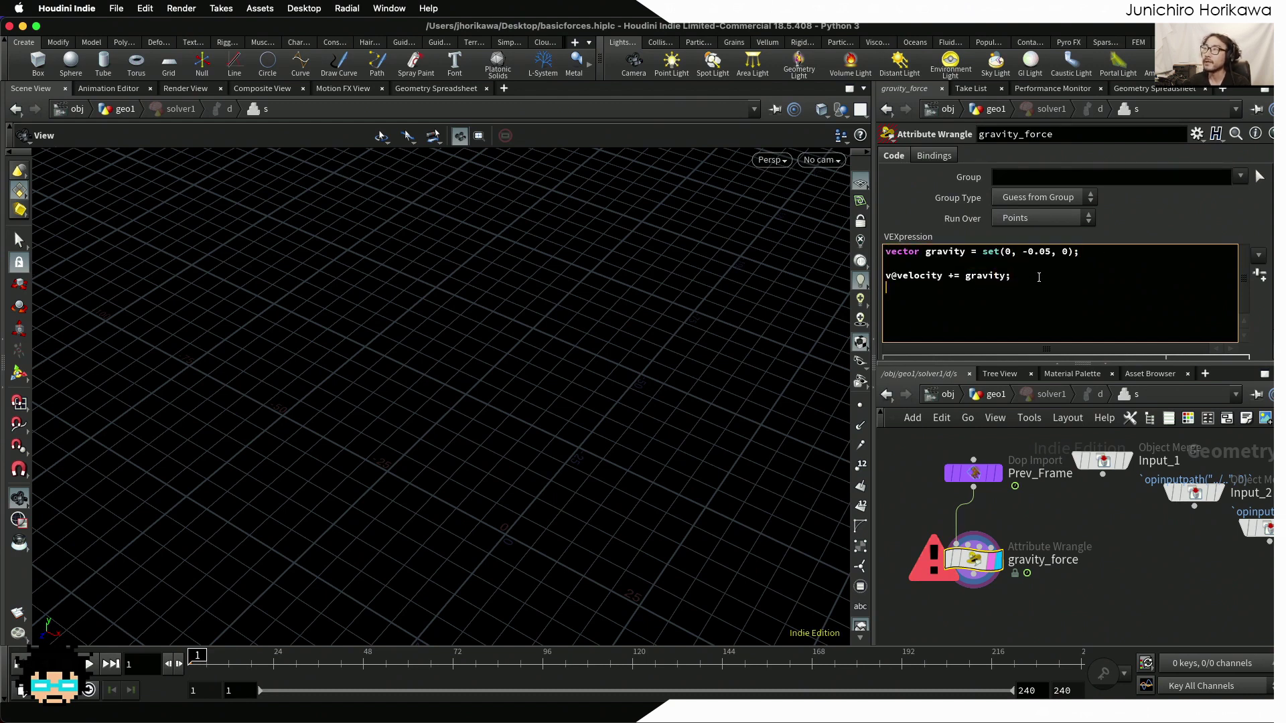
# Apply the gravity_force code and inspect the point's velocity components in the Geometry Spreadsheet
pyautogui.click(1054, 561)
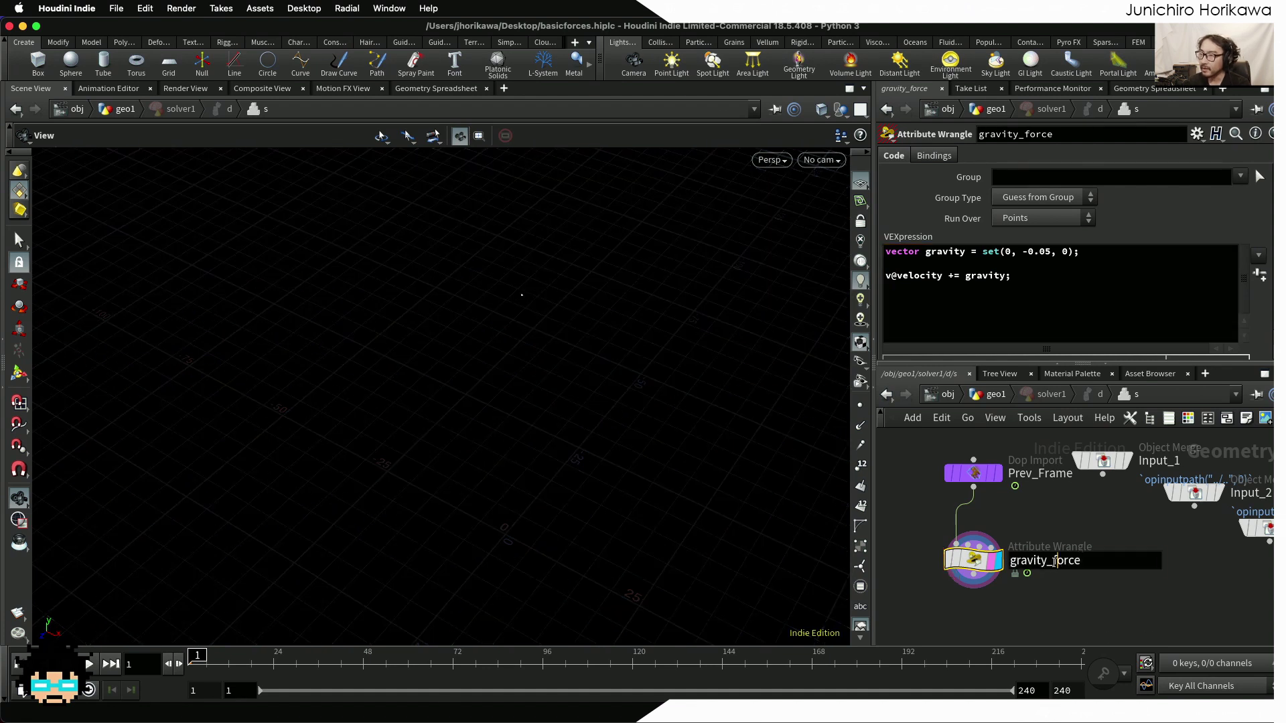
pyautogui.click(1047, 608)
pyautogui.moveTo(1048, 609); pyautogui.dragTo(928, 551)
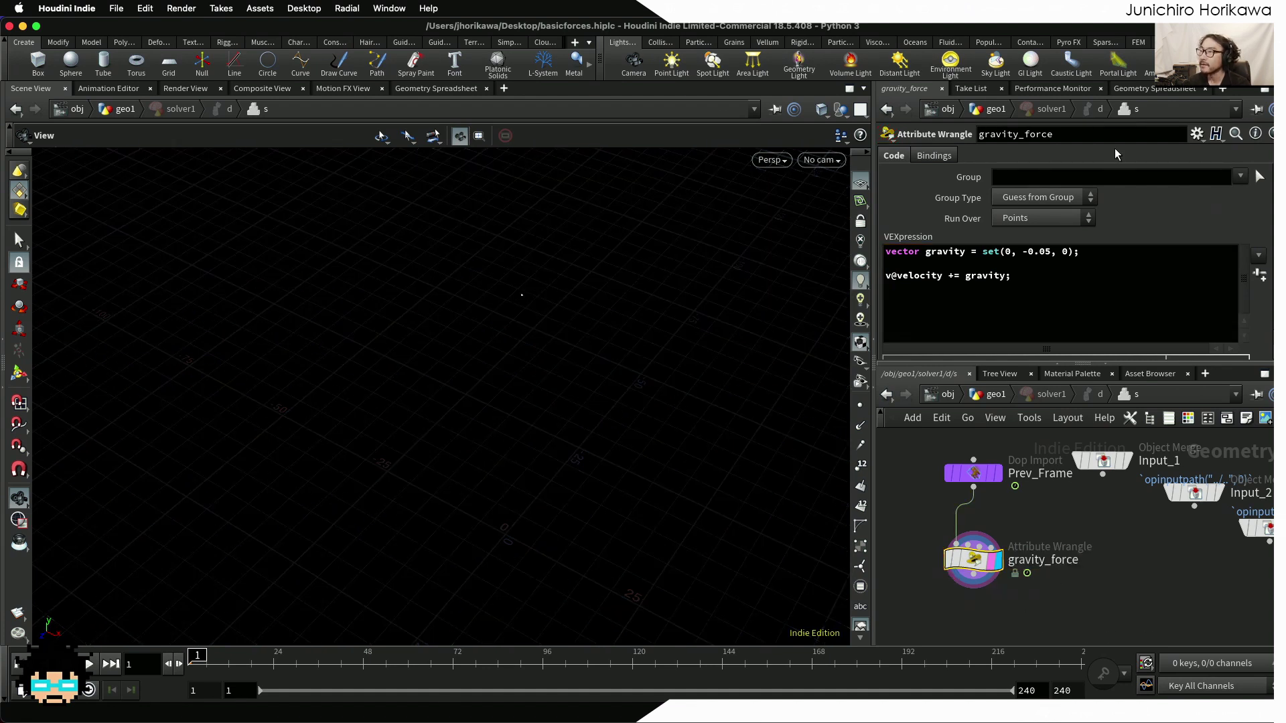
pyautogui.click(1139, 89)
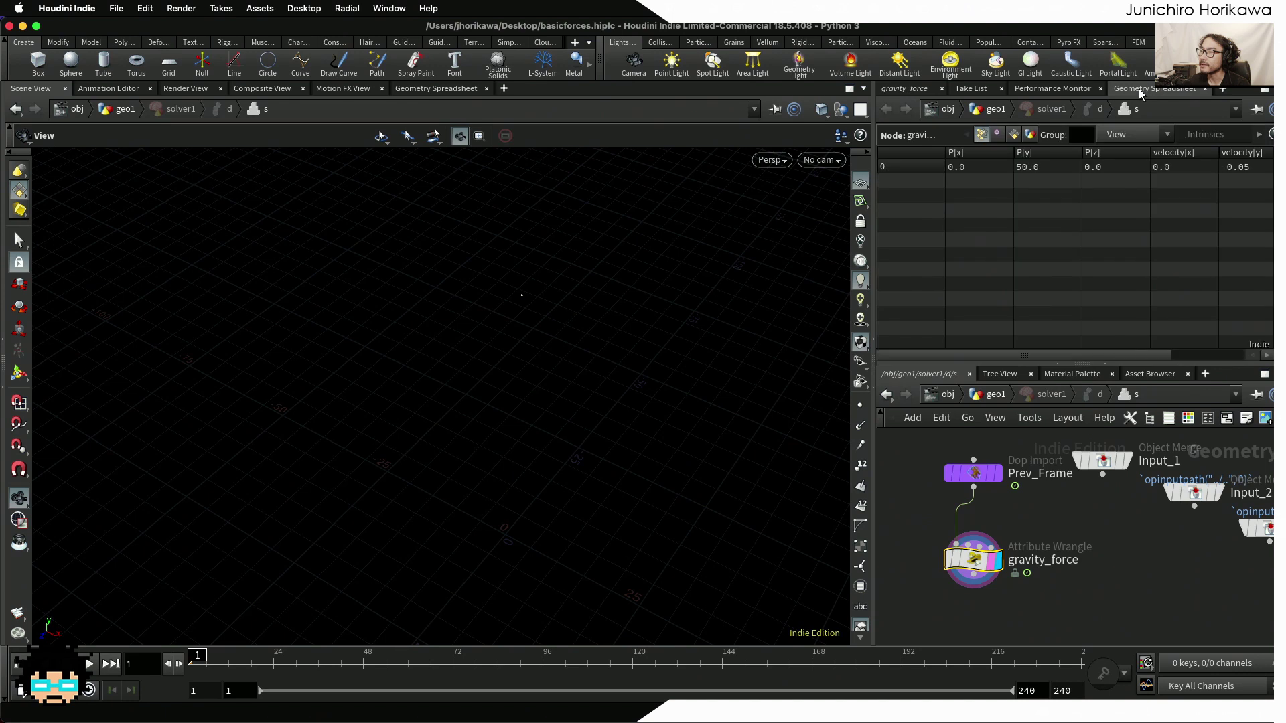
pyautogui.moveTo(1082, 355); pyautogui.dragTo(1160, 359)
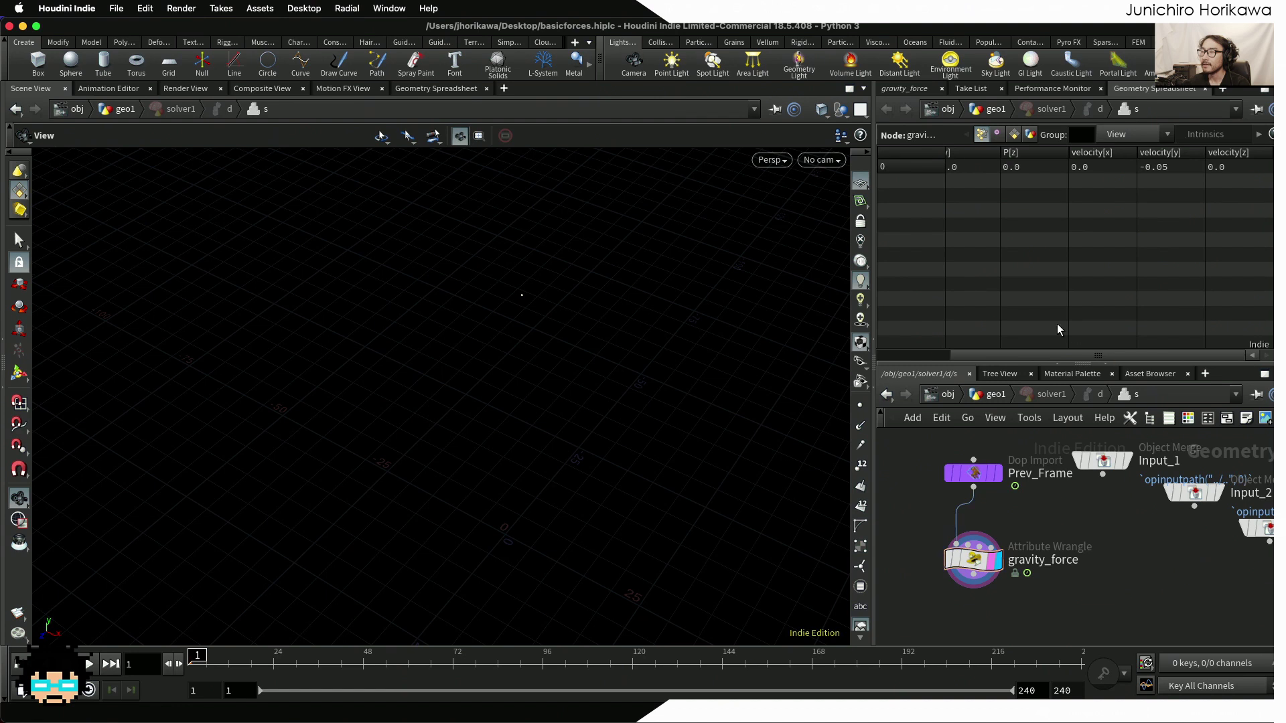
# Add "@P += v@velocity;" after a blank line at the end of gravity_force's VEXpression and apply the code
pyautogui.click(910, 89)
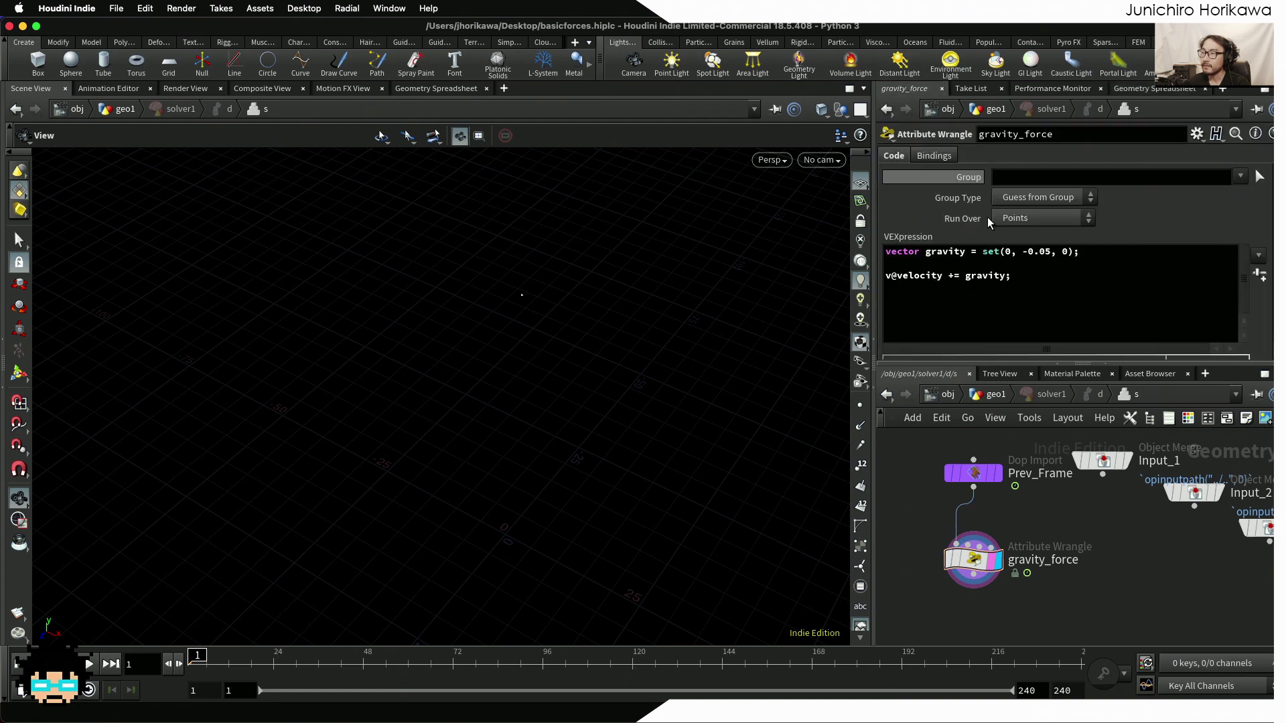
pyautogui.click(1045, 294)
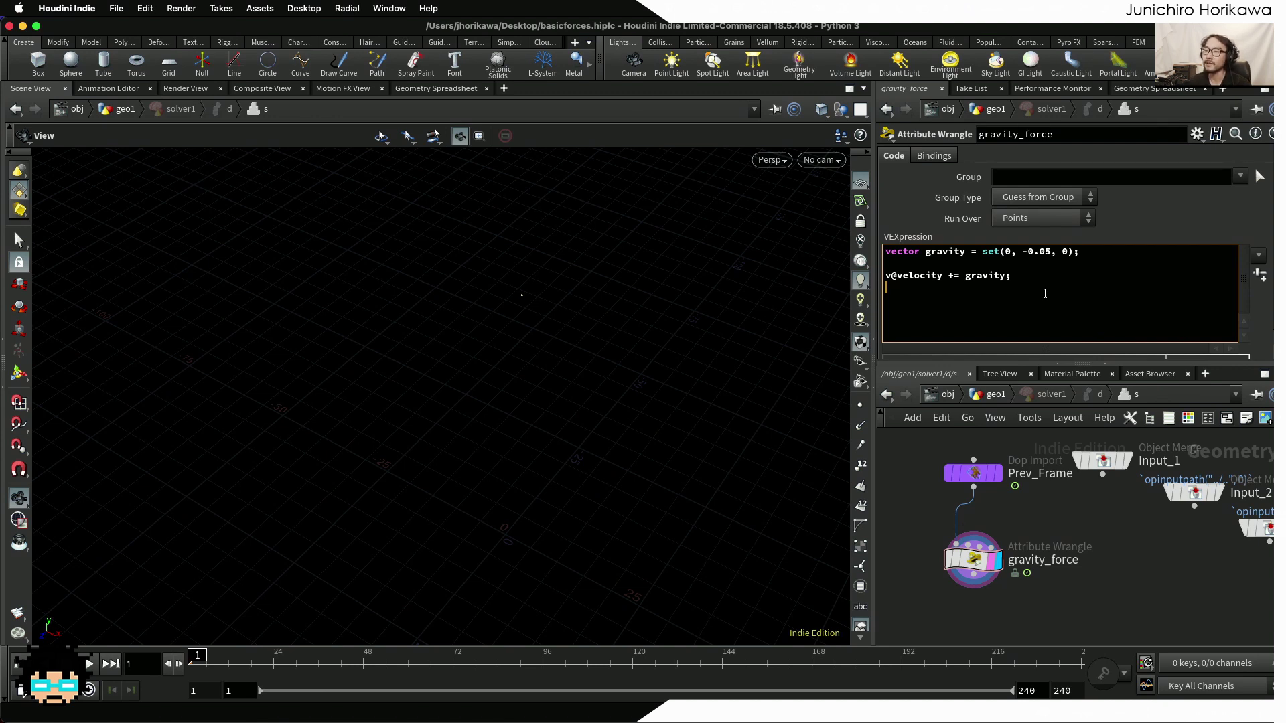
pyautogui.press('Return')
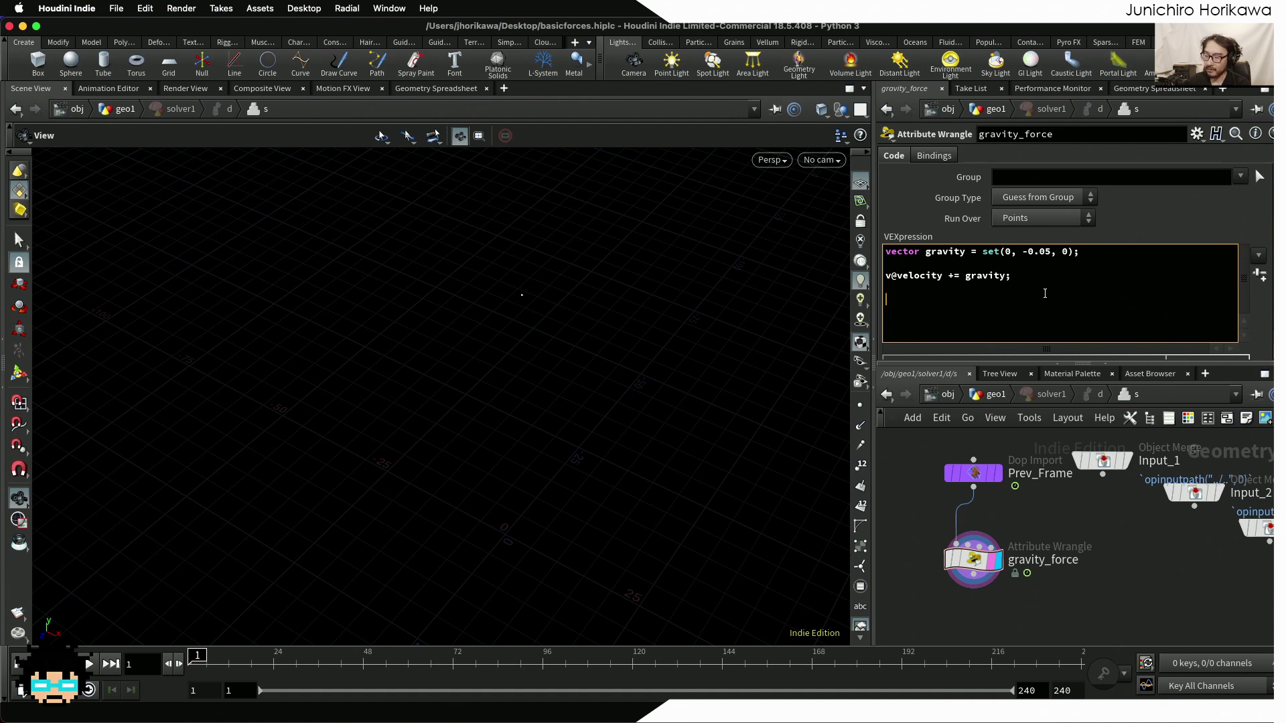
pyautogui.write('@P')
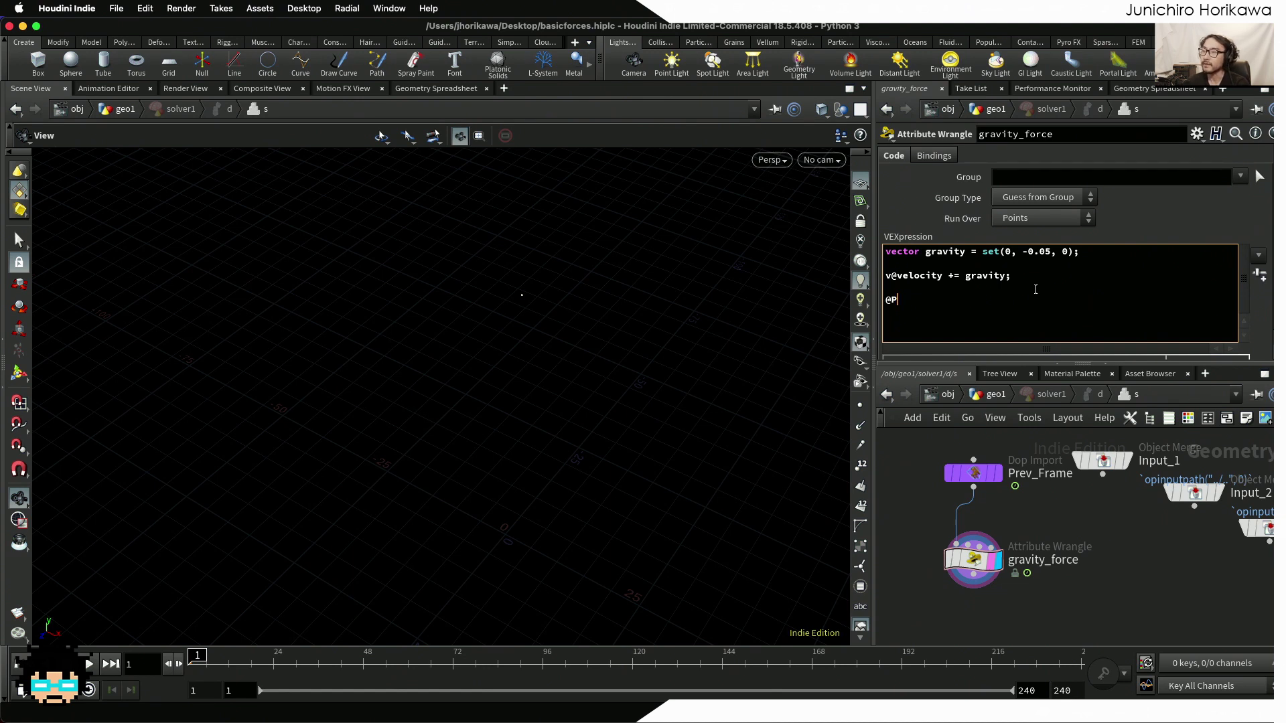
pyautogui.moveTo(927, 275); pyautogui.dragTo(881, 275)
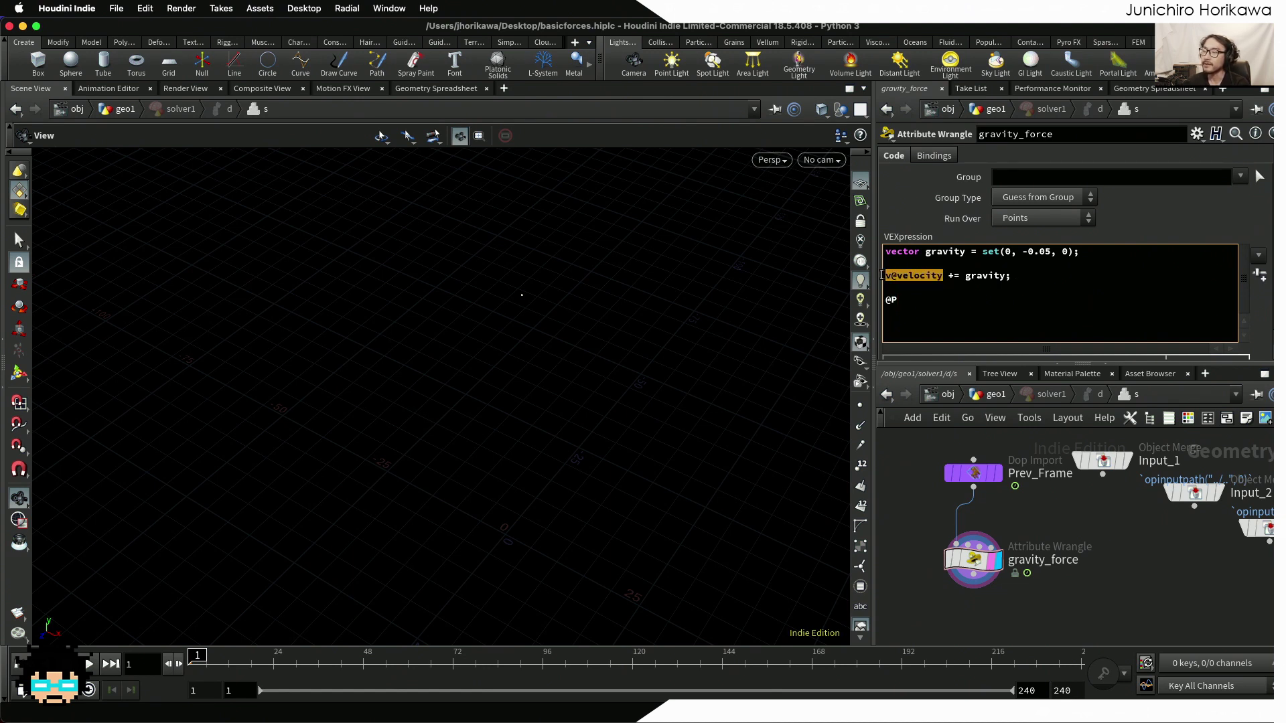
pyautogui.click(940, 311)
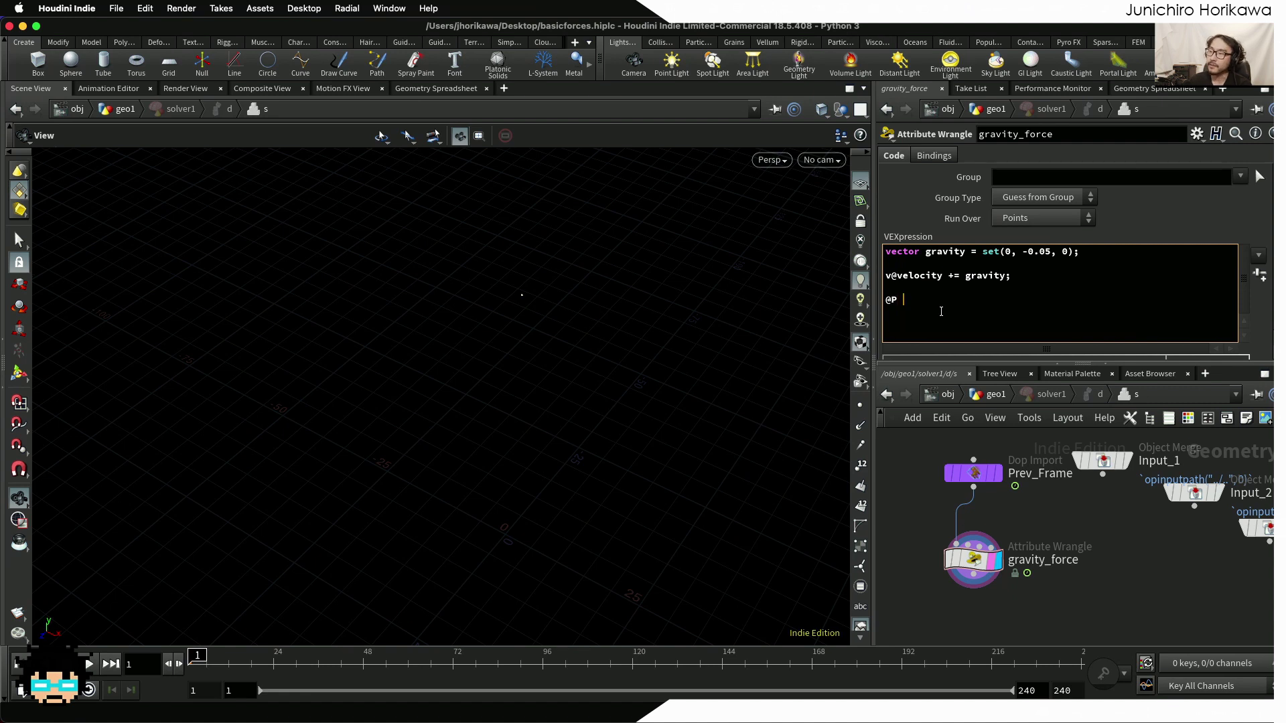
pyautogui.write('+= ')
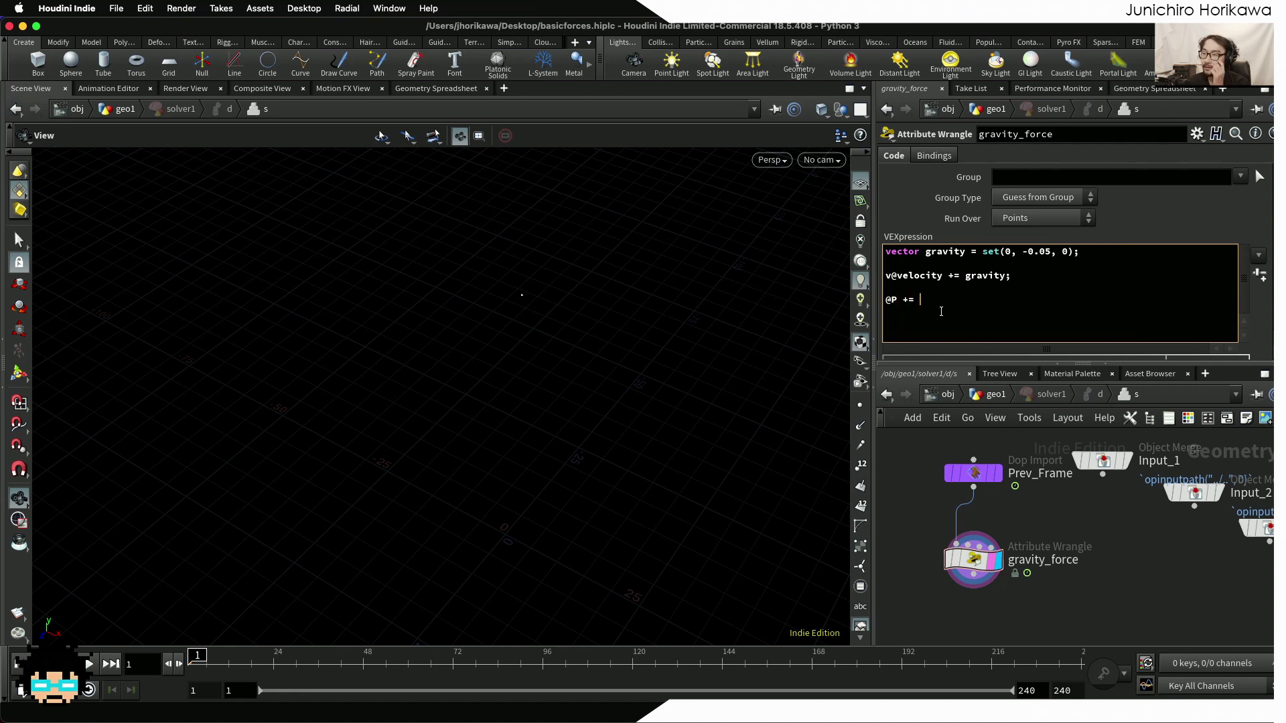
pyautogui.write('v@ve')
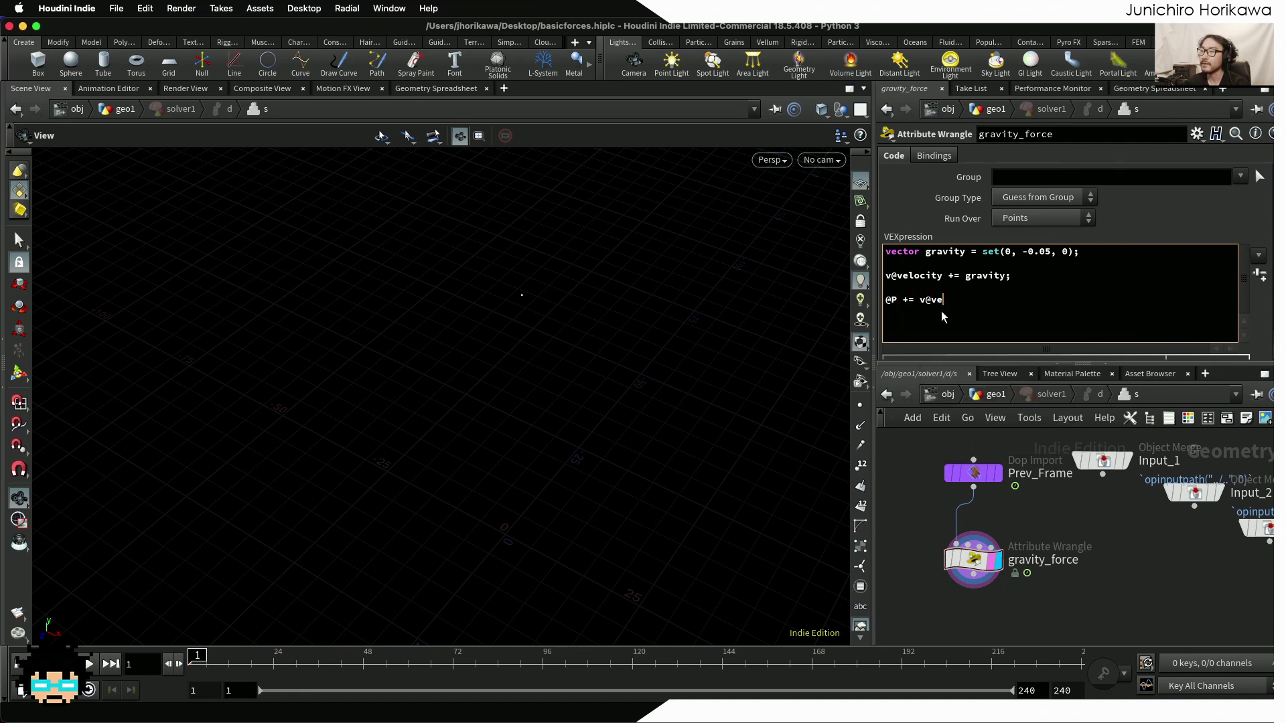
pyautogui.write('locity')
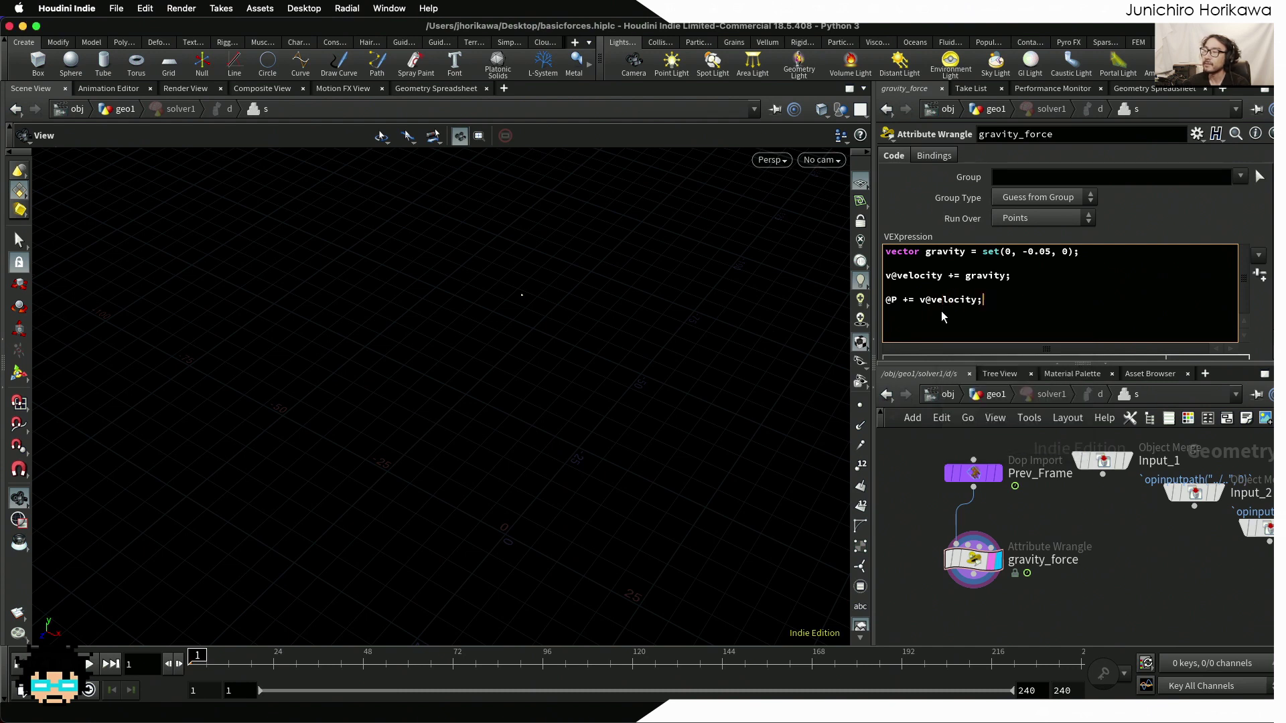
pyautogui.write(';')
pyautogui.click(922, 472)
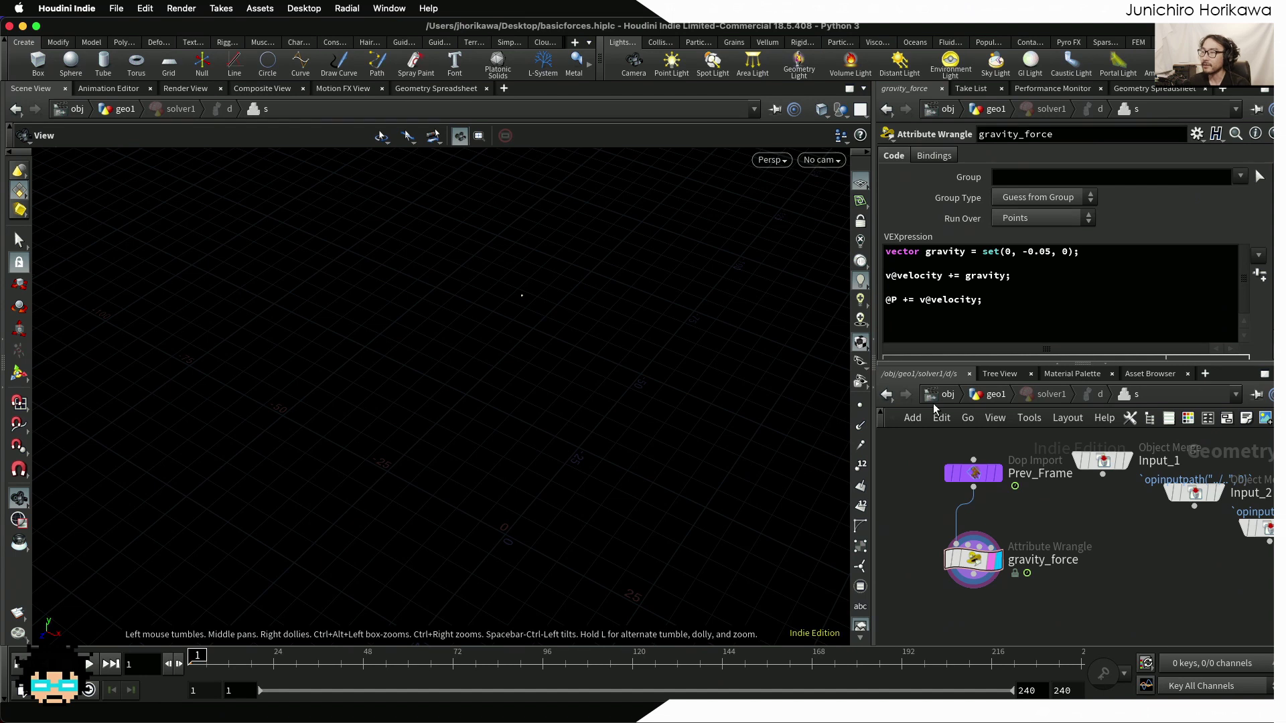
# Return to the geo1 network, play the solver simulation in the viewport, and rewind to frame 1
pyautogui.click(989, 395)
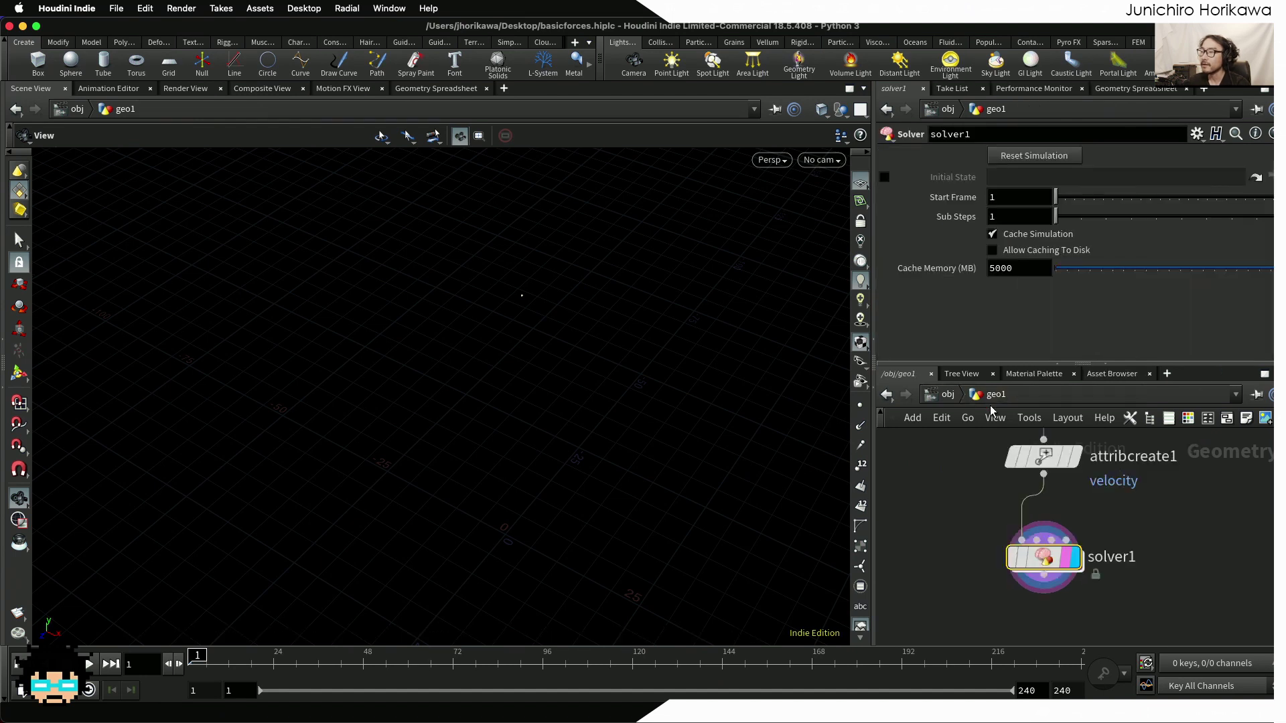
pyautogui.scroll(-2, 686, 368)
pyautogui.moveTo(685, 380); pyautogui.dragTo(629, 393, button='middle')
pyautogui.moveTo(606, 471); pyautogui.dragTo(493, 522, button='middle')
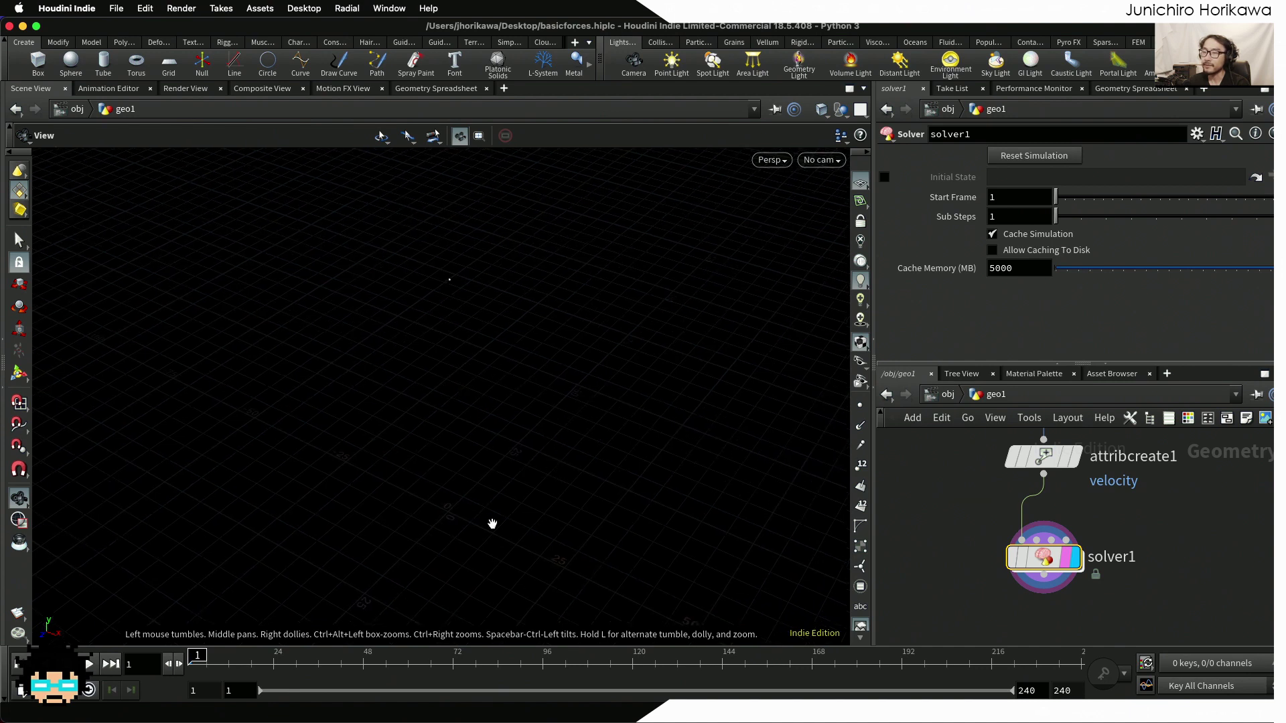
pyautogui.click(89, 665)
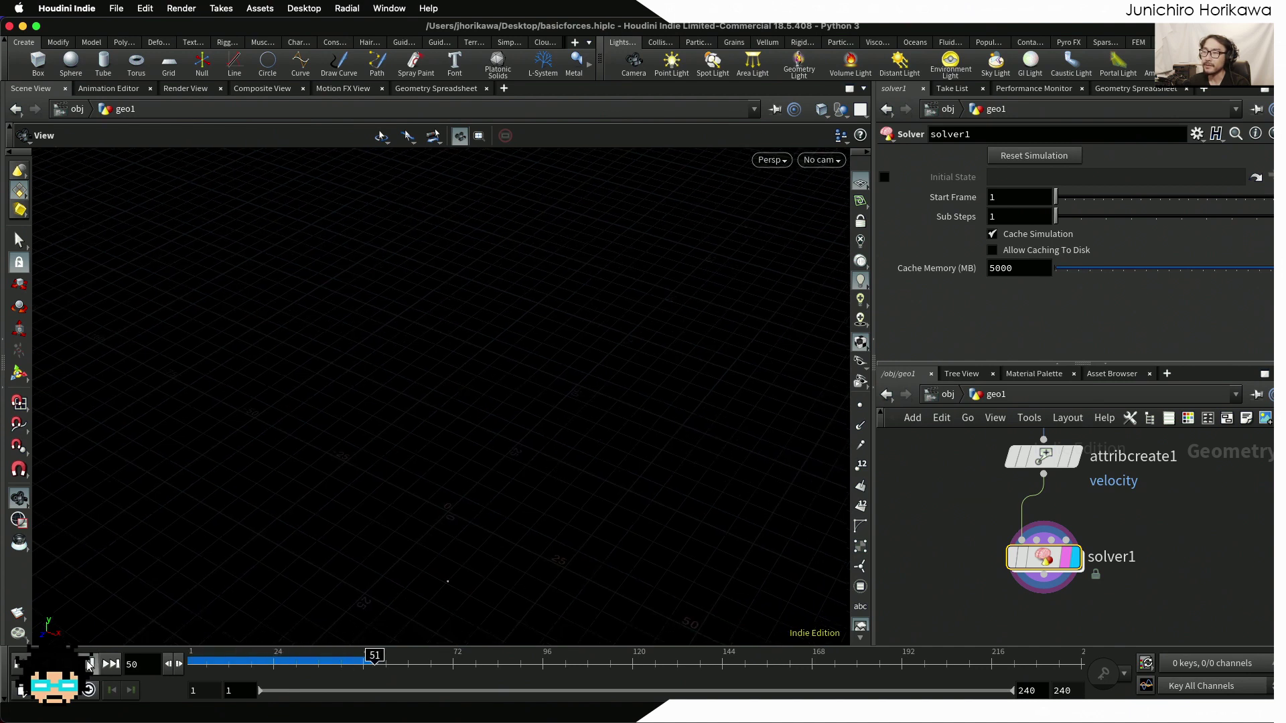
pyautogui.scroll(-2, 308, 546)
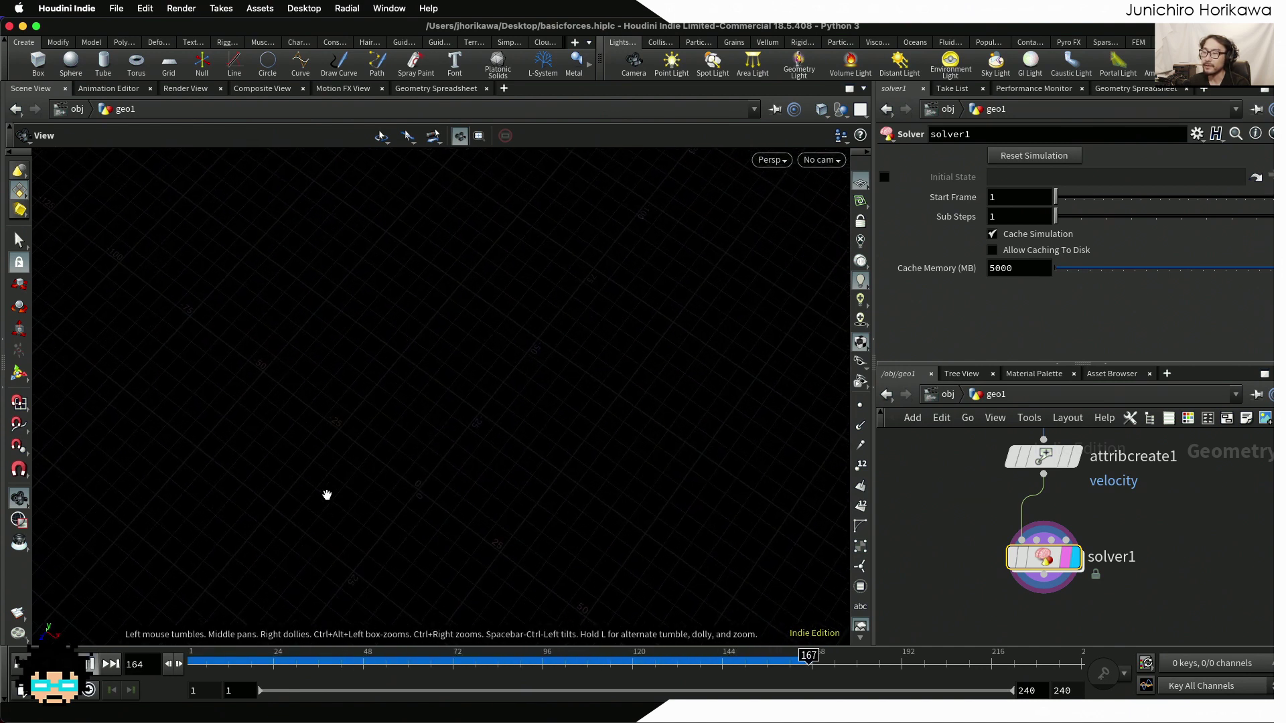
pyautogui.hotkey('ctrl', 'Up')
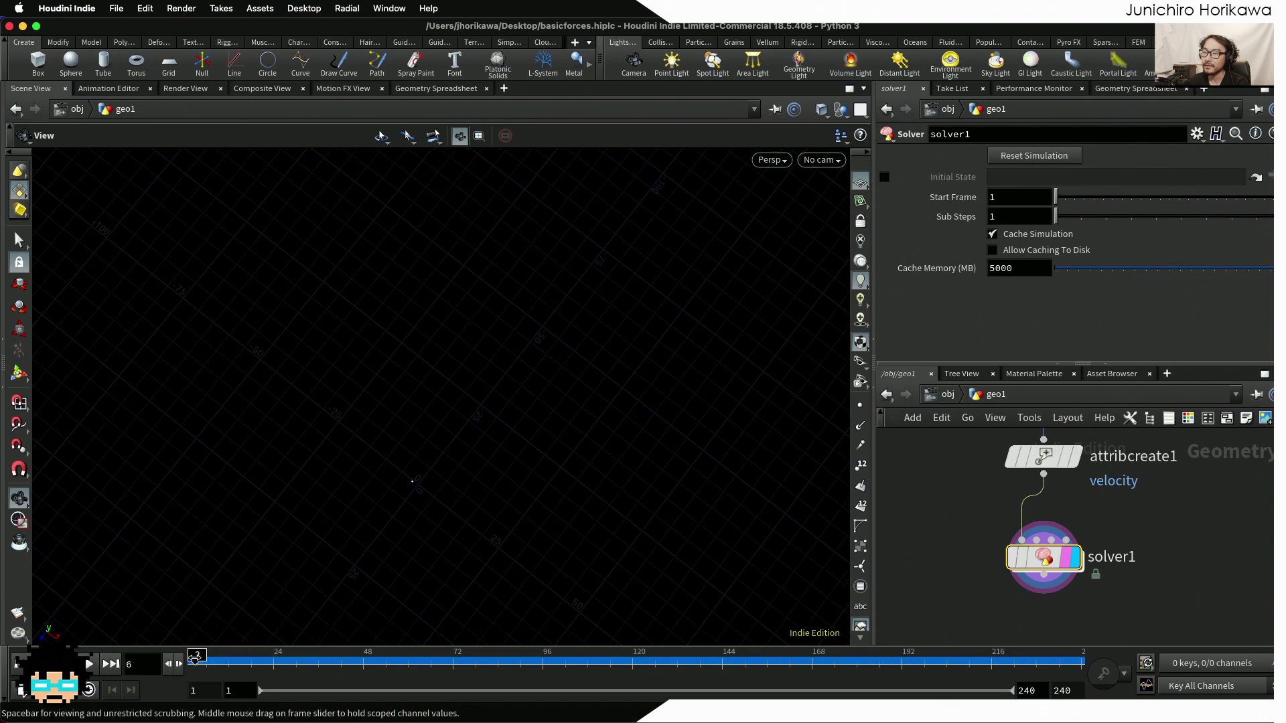
# Replay the point's fall from frame 1, stop playback, and scrub the timeline back to the first frame
pyautogui.moveTo(281, 560); pyautogui.dragTo(322, 419)
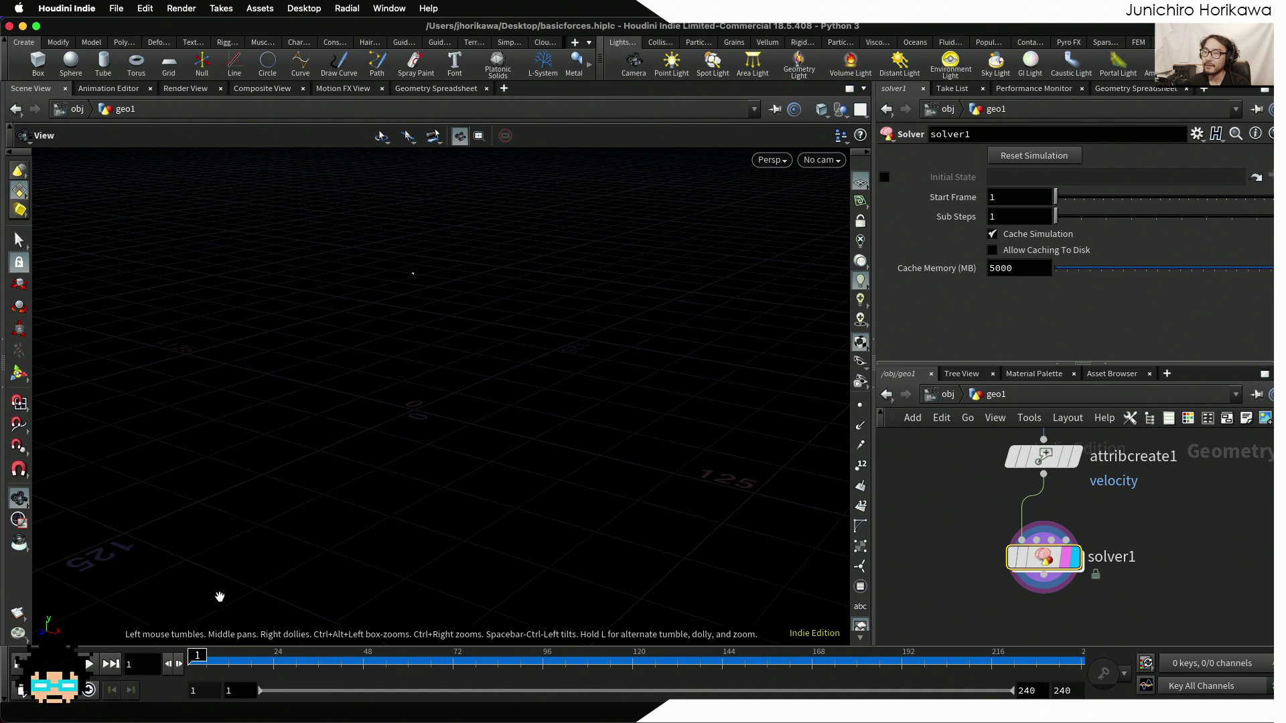
pyautogui.click(89, 665)
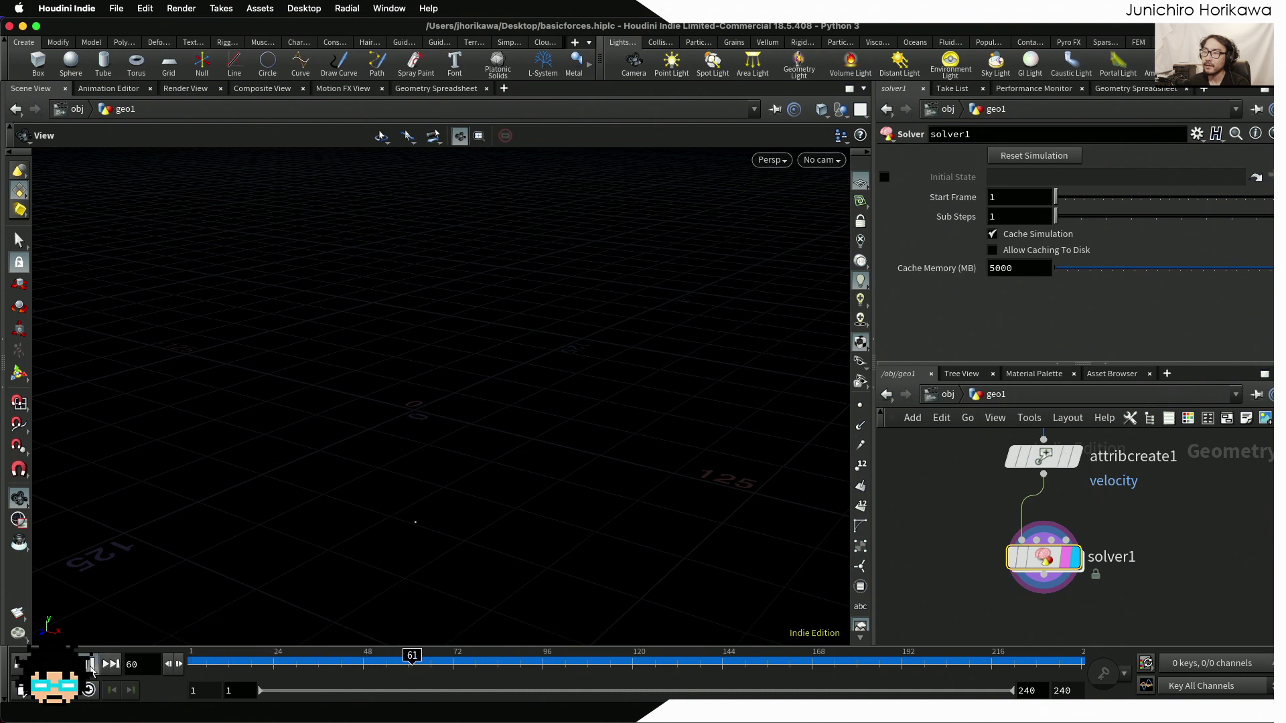
pyautogui.click(92, 664)
pyautogui.moveTo(312, 661); pyautogui.dragTo(198, 659)
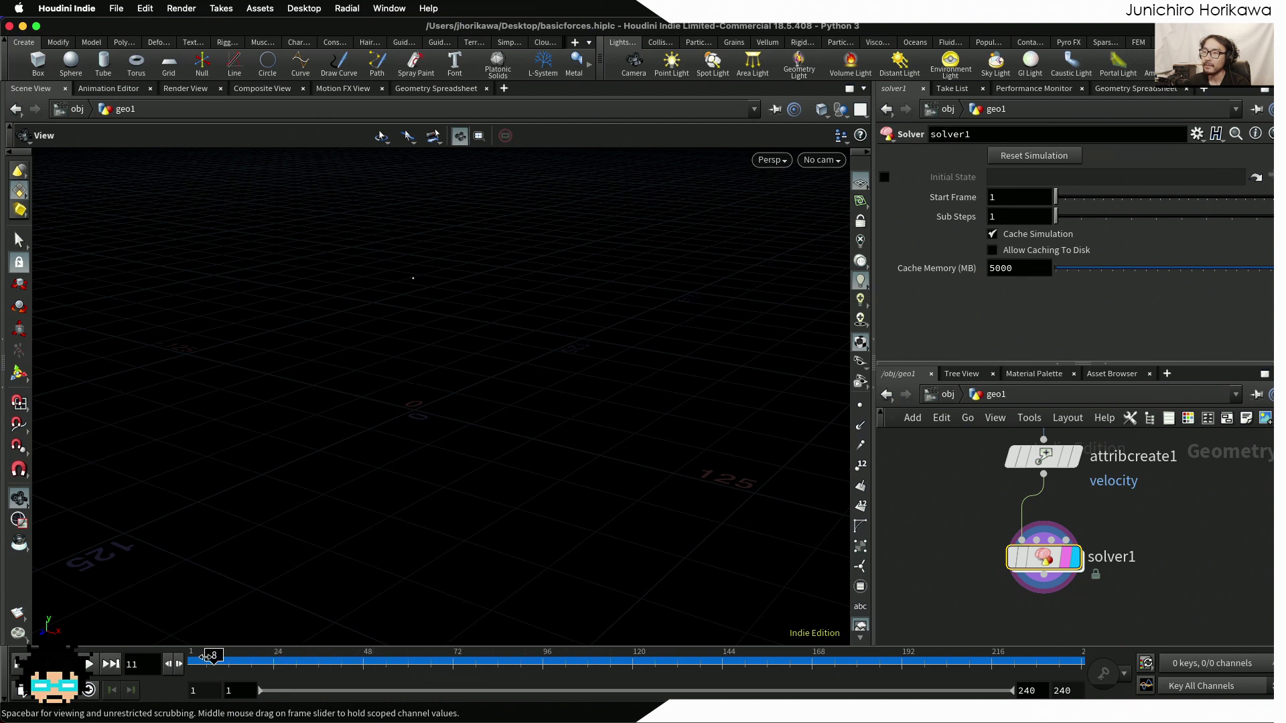
pyautogui.scroll(2, 412, 278)
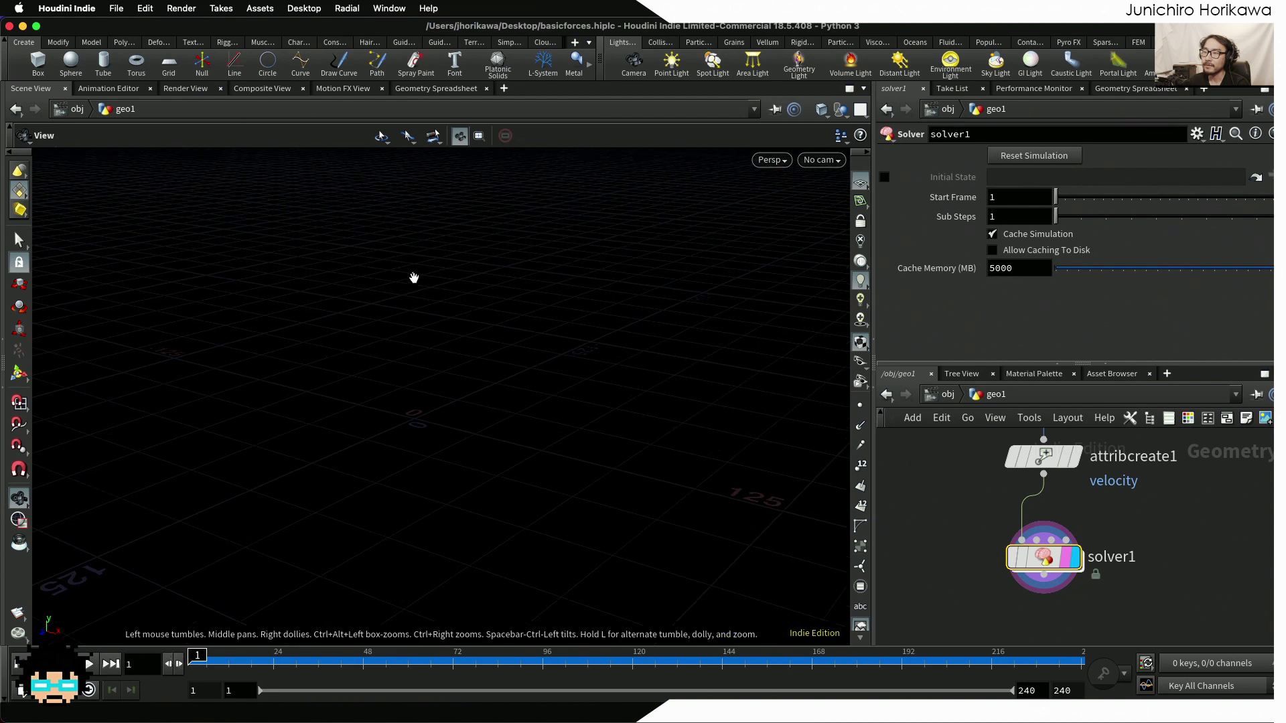
# Play the point's fall in the viewport, stop and rewind to frame 1, checking its position relative to the ground grid
pyautogui.click(90, 663)
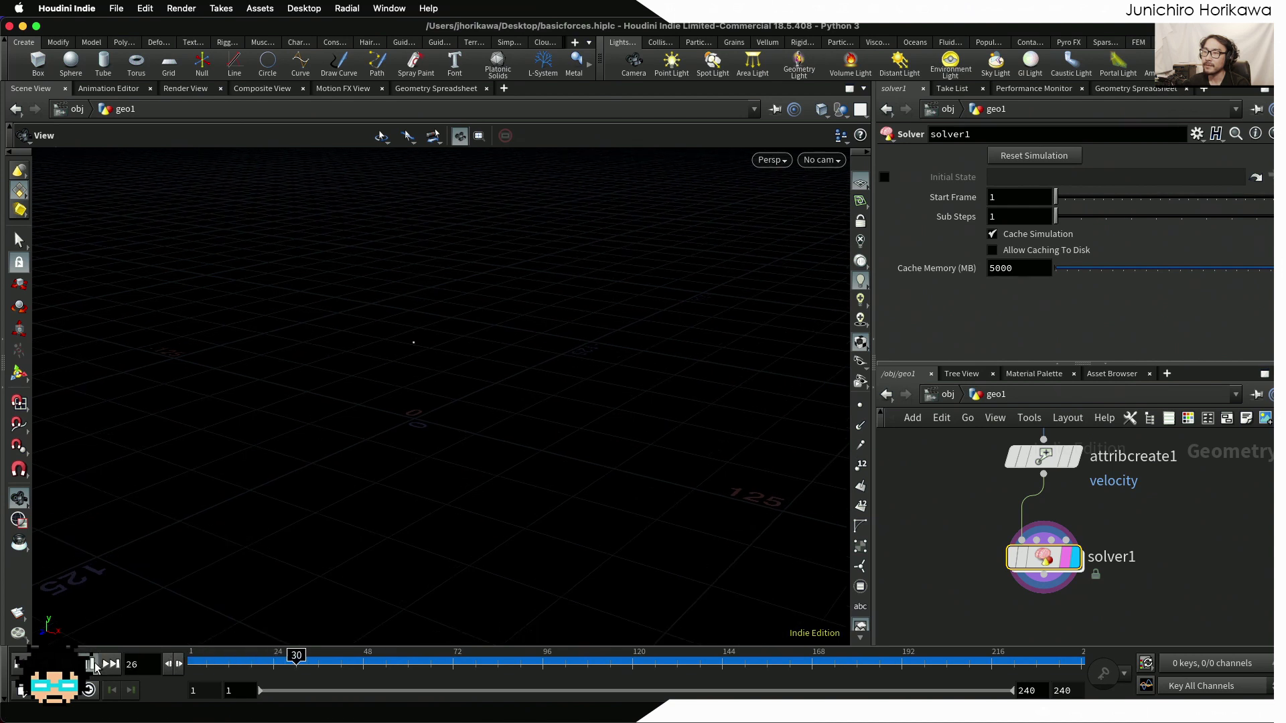
pyautogui.scroll(-2, 363, 492)
pyautogui.scroll(-5, 363, 492)
pyautogui.moveTo(363, 492); pyautogui.dragTo(353, 511)
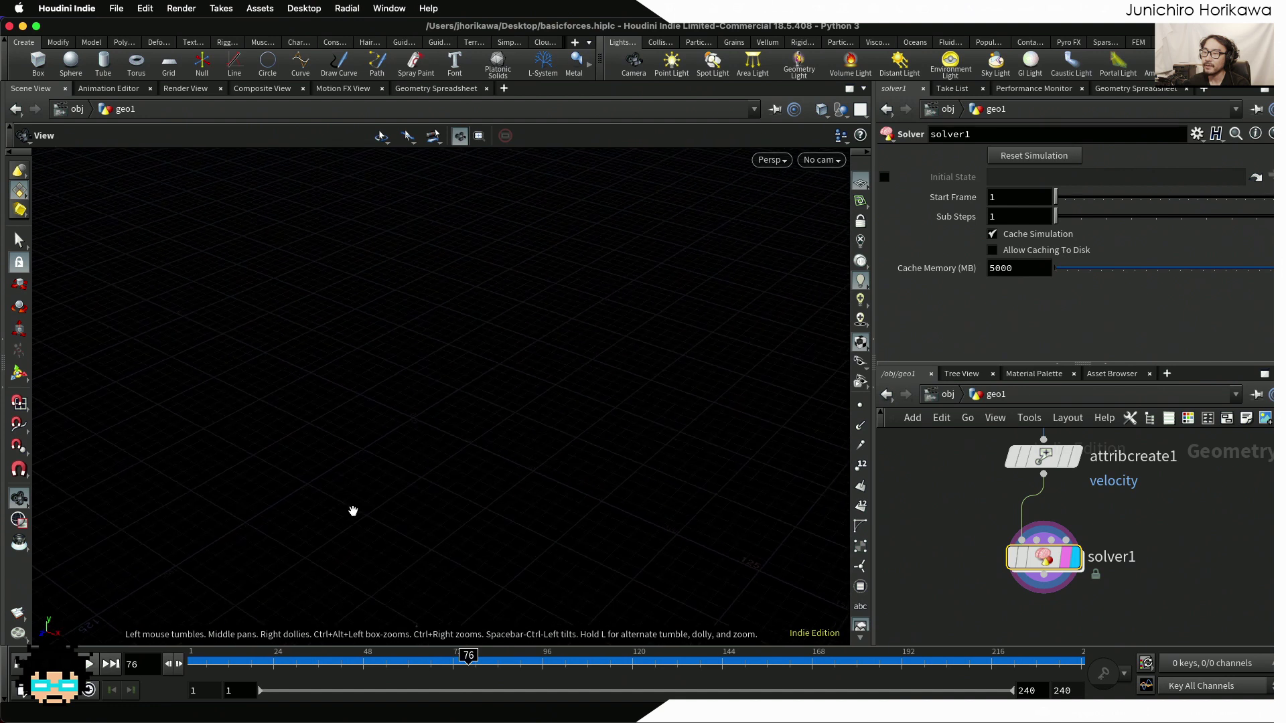
pyautogui.moveTo(353, 511); pyautogui.dragTo(376, 428, button='middle')
pyautogui.moveTo(377, 428); pyautogui.dragTo(379, 446)
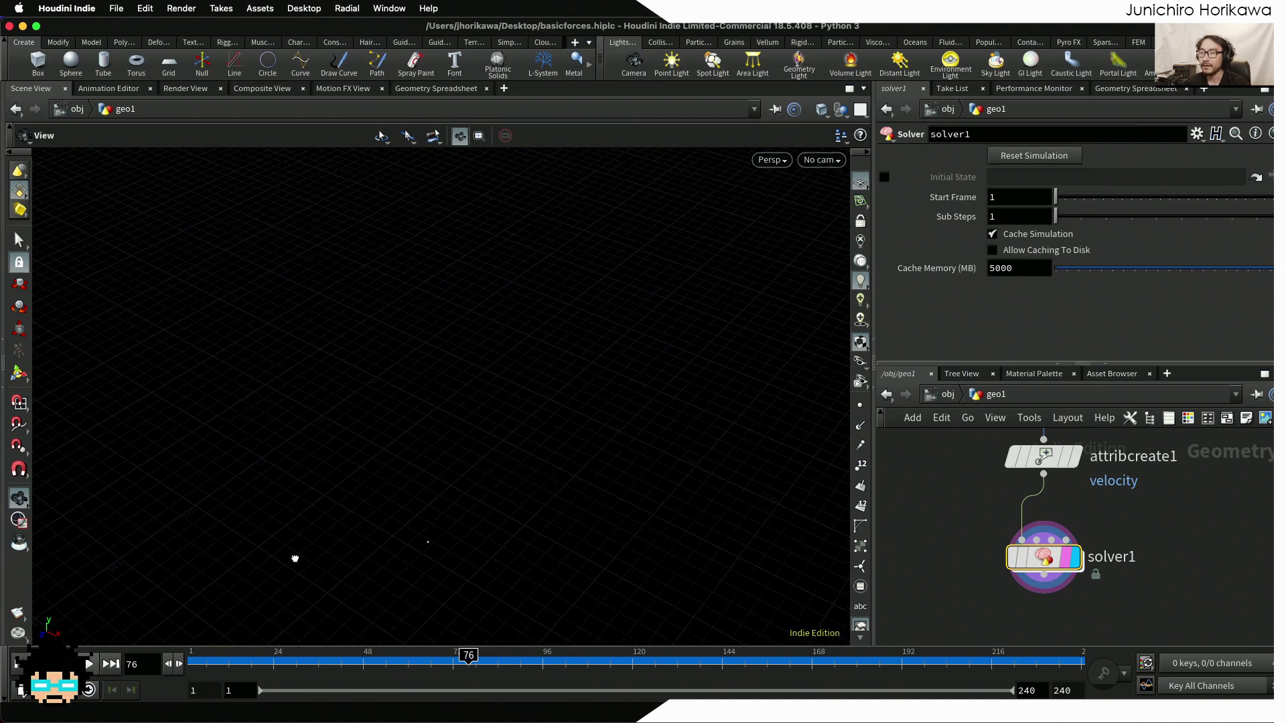
pyautogui.click(89, 664)
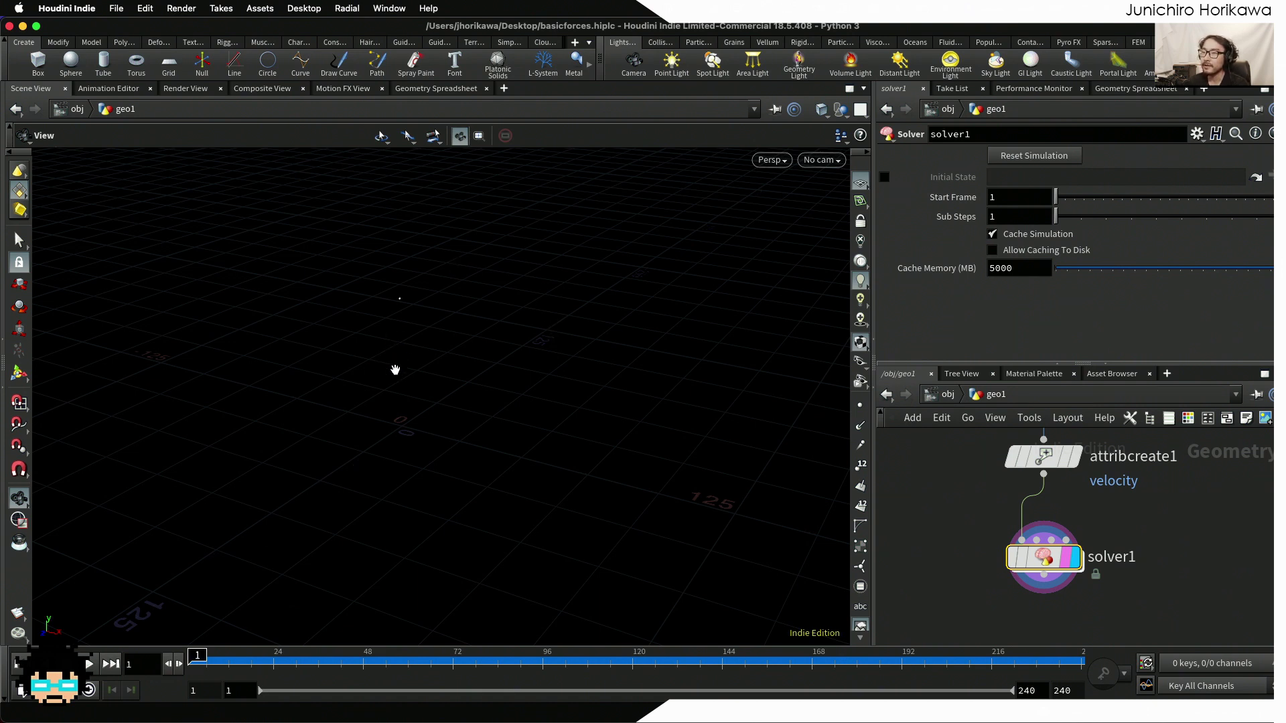
pyautogui.moveTo(395, 369); pyautogui.dragTo(395, 391)
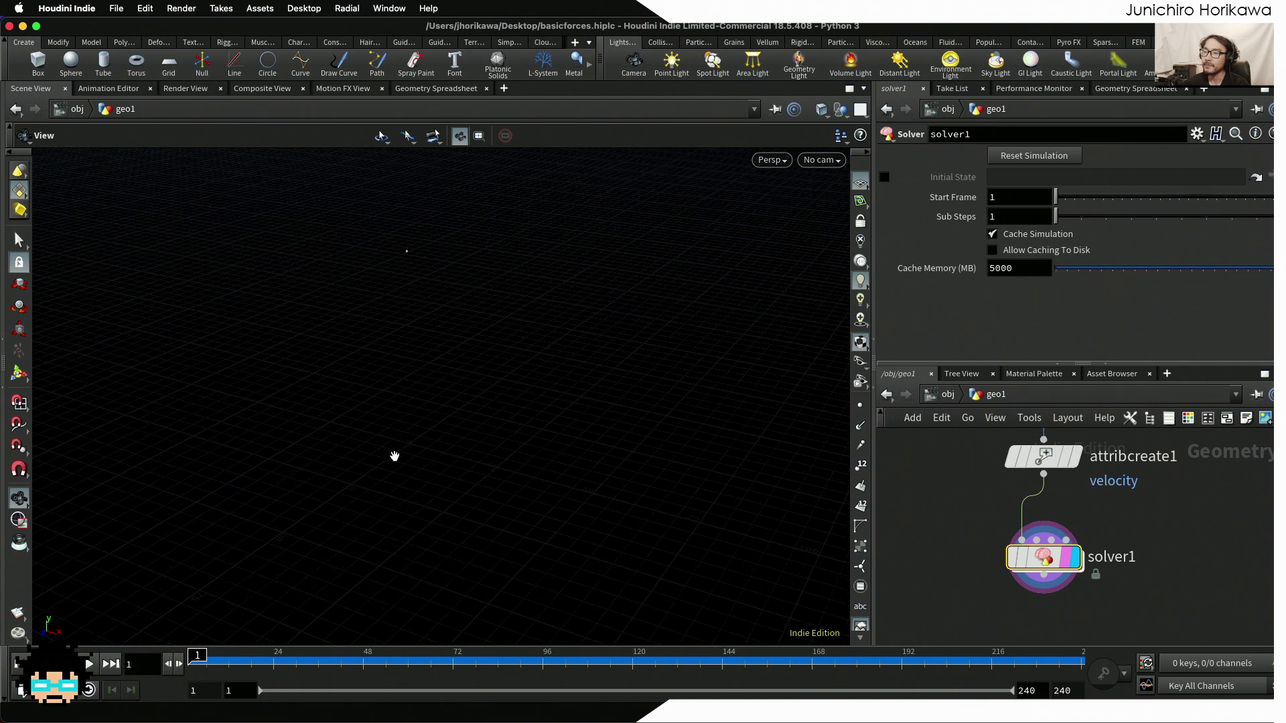
pyautogui.moveTo(373, 484); pyautogui.dragTo(404, 450)
# Inside solver1, add an Attribute Wrangle below gravity_force and connect gravity_force's output to its first input
pyautogui.doubleClick(1028, 565)
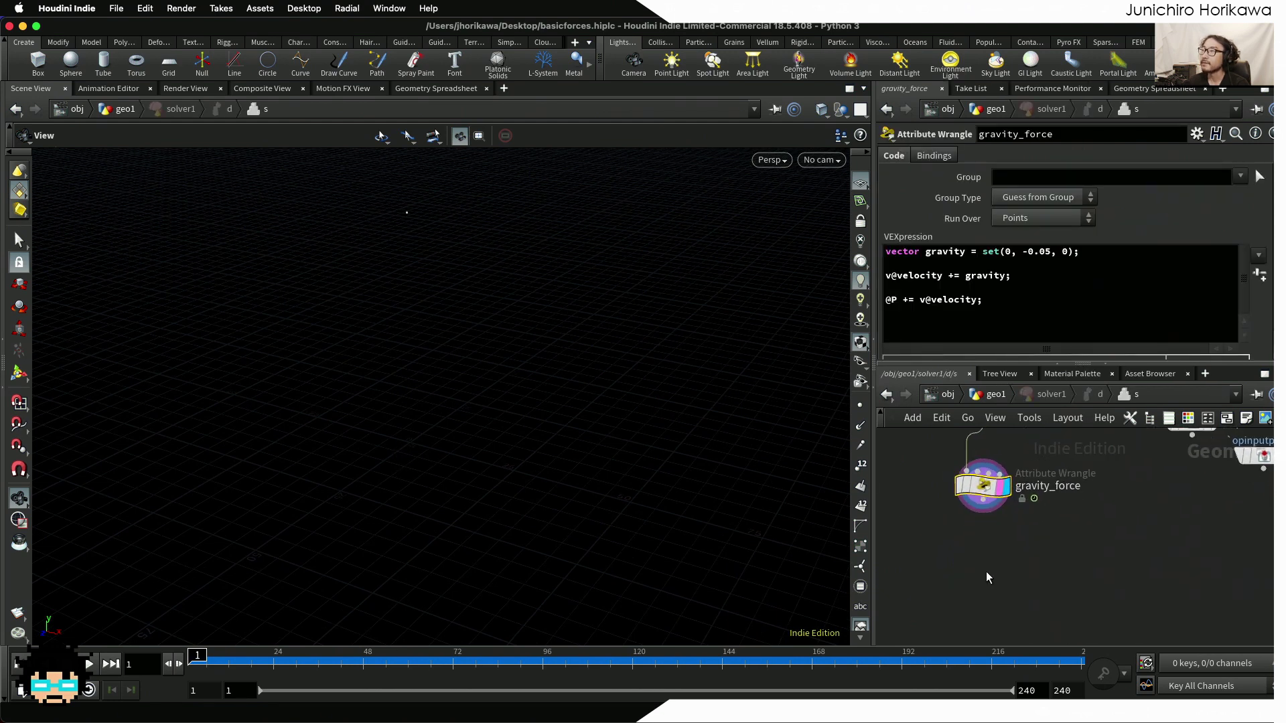
pyautogui.press('Tab')
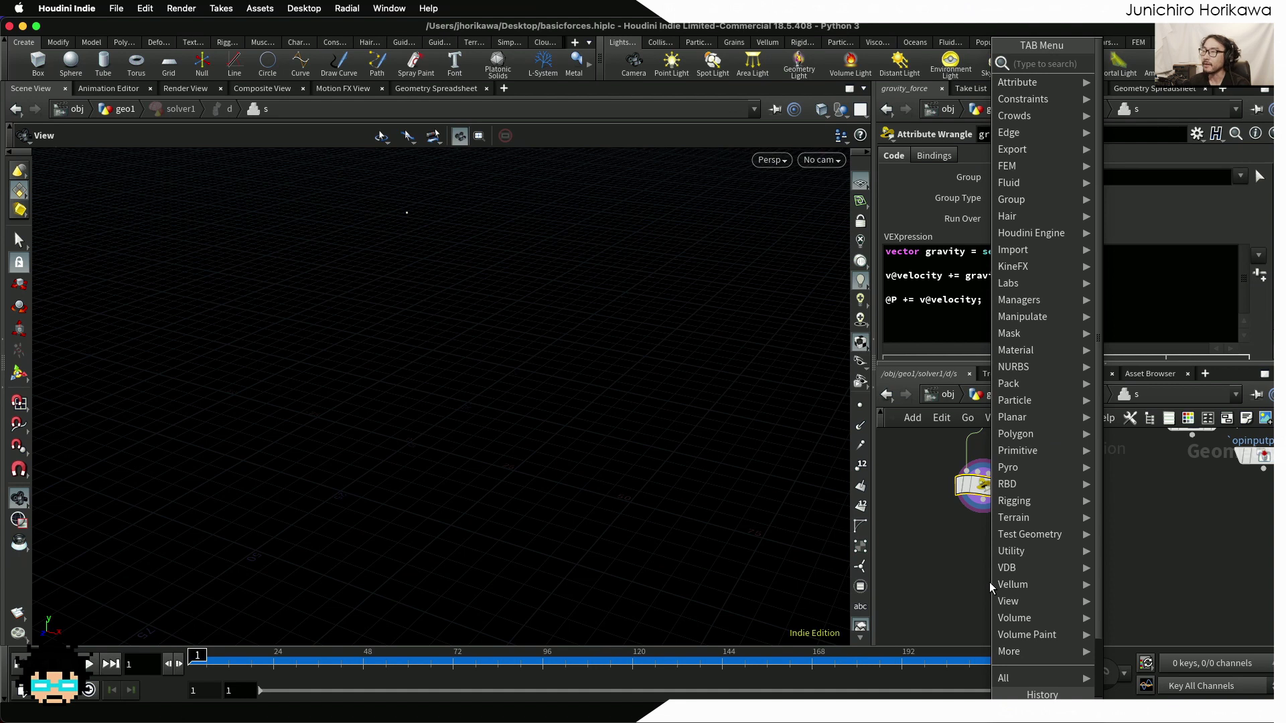
pyautogui.write('attribwrangle')
pyautogui.press('Return')
pyautogui.click(990, 582)
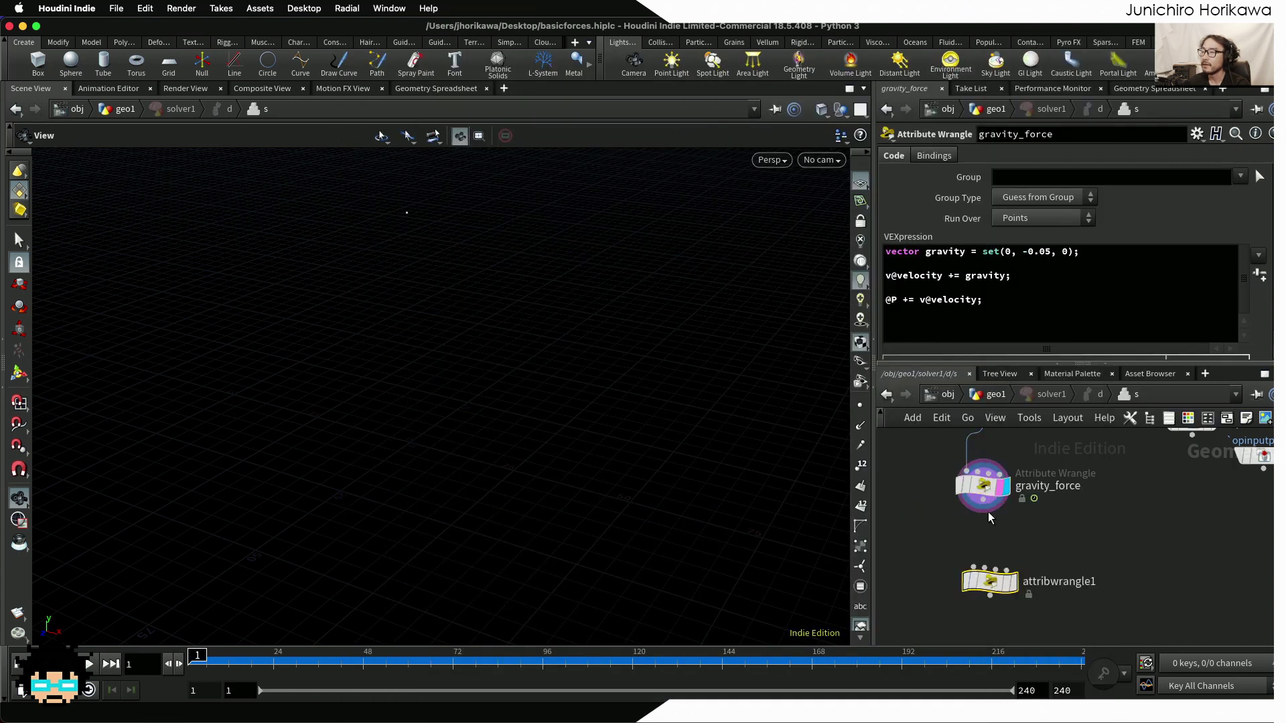
pyautogui.moveTo(985, 514); pyautogui.dragTo(989, 568)
# Rename the new wrangle to "floor", align it under gravity_force, and make it the displayed node
pyautogui.doubleClick(1073, 580)
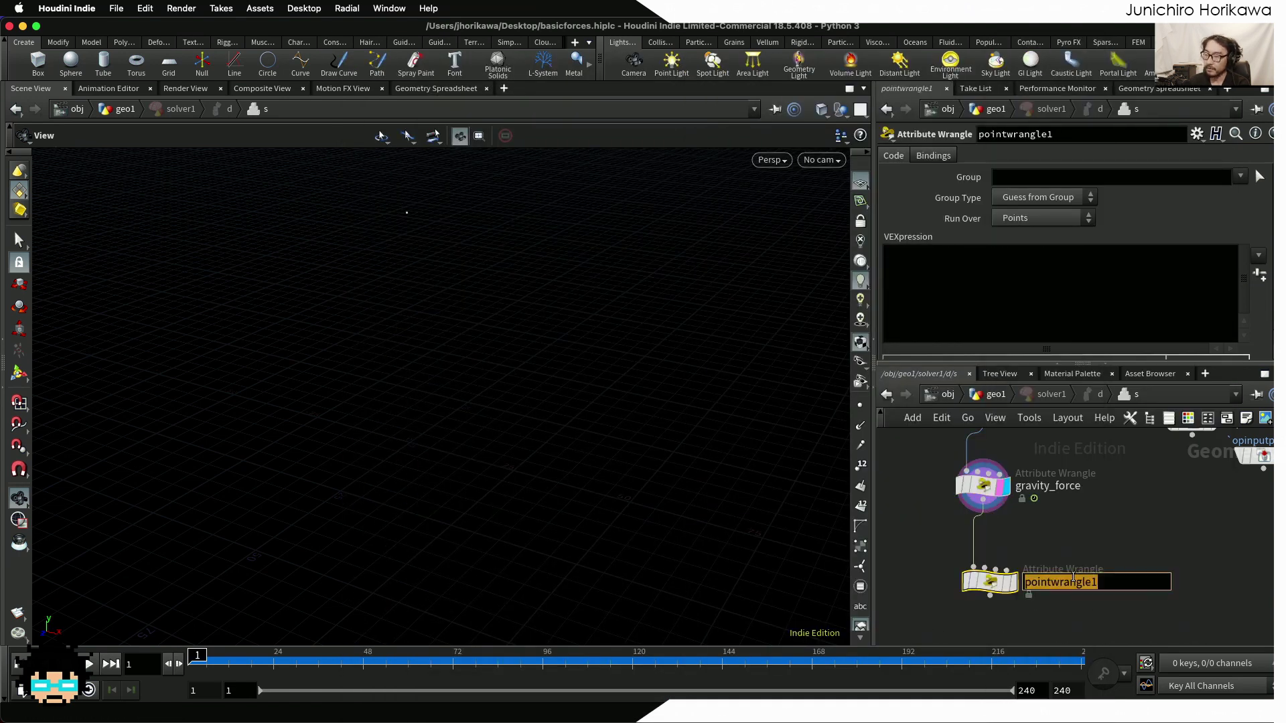
pyautogui.write('floor')
pyautogui.press('Return')
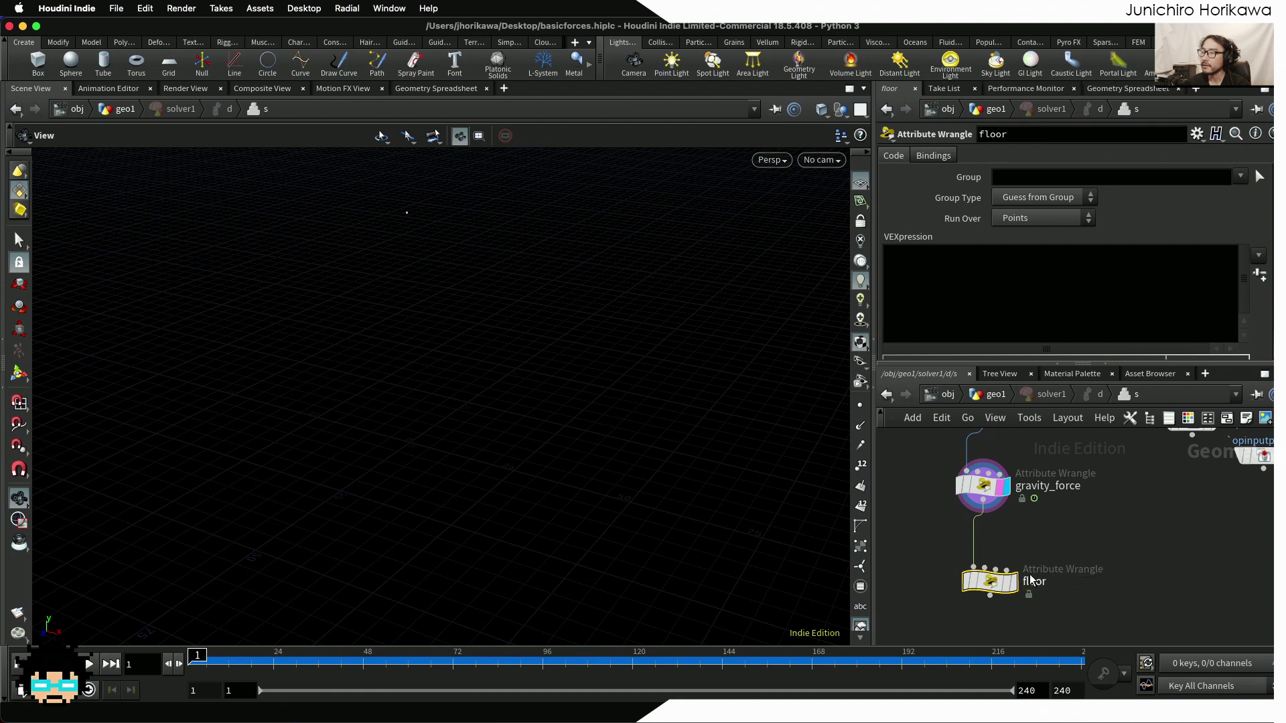
pyautogui.moveTo(1001, 589)
pyautogui.moveTo(1001, 590); pyautogui.dragTo(993, 590)
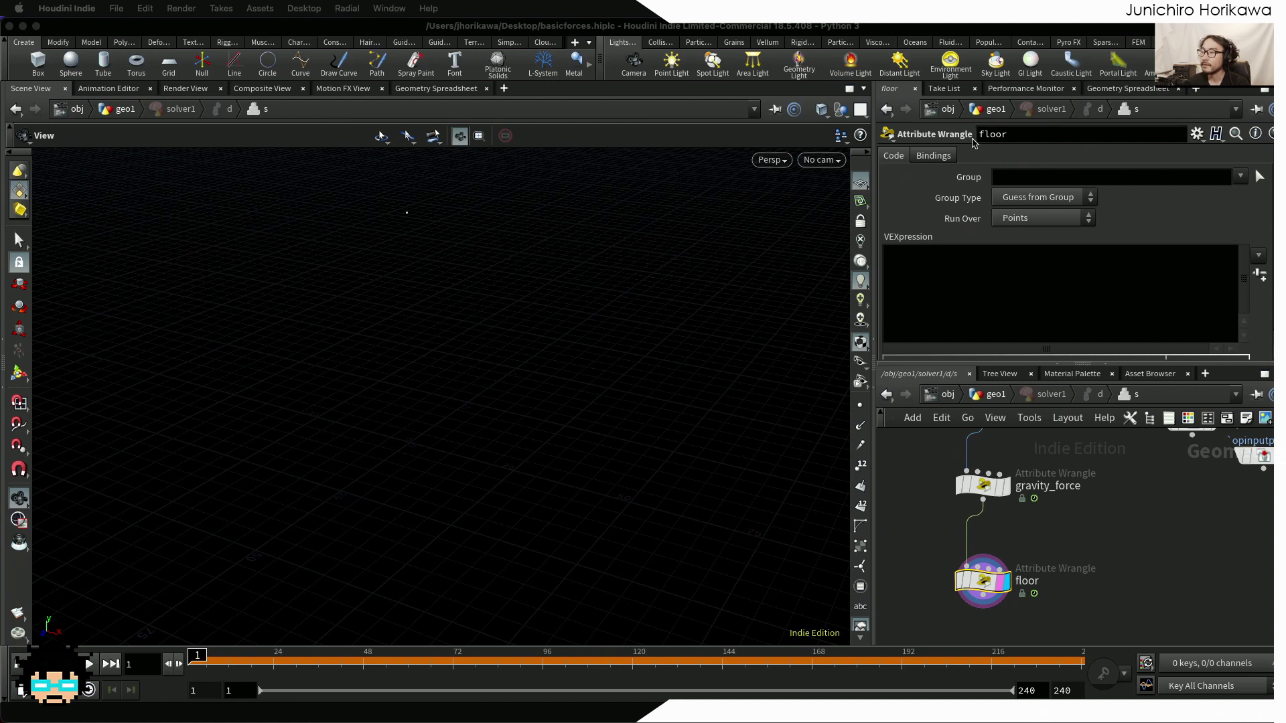
# Write an if block in floor's VEXpression that sets "@P.y = 0.0;" when "@P.y < 0.0"
pyautogui.click(950, 280)
pyautogui.write('if(@P.y')
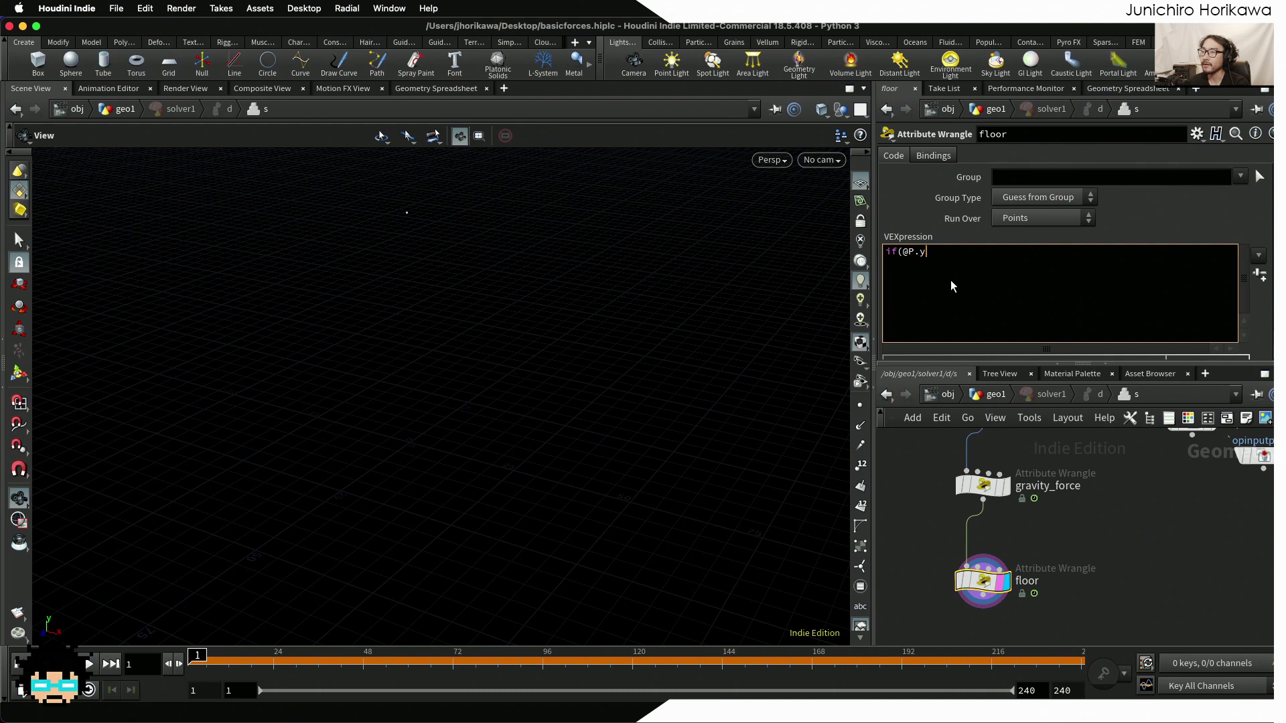
pyautogui.write('< 0.0){')
pyautogui.press('Return')
pyautogui.write('}')
pyautogui.press('Left')
pyautogui.press('Return')
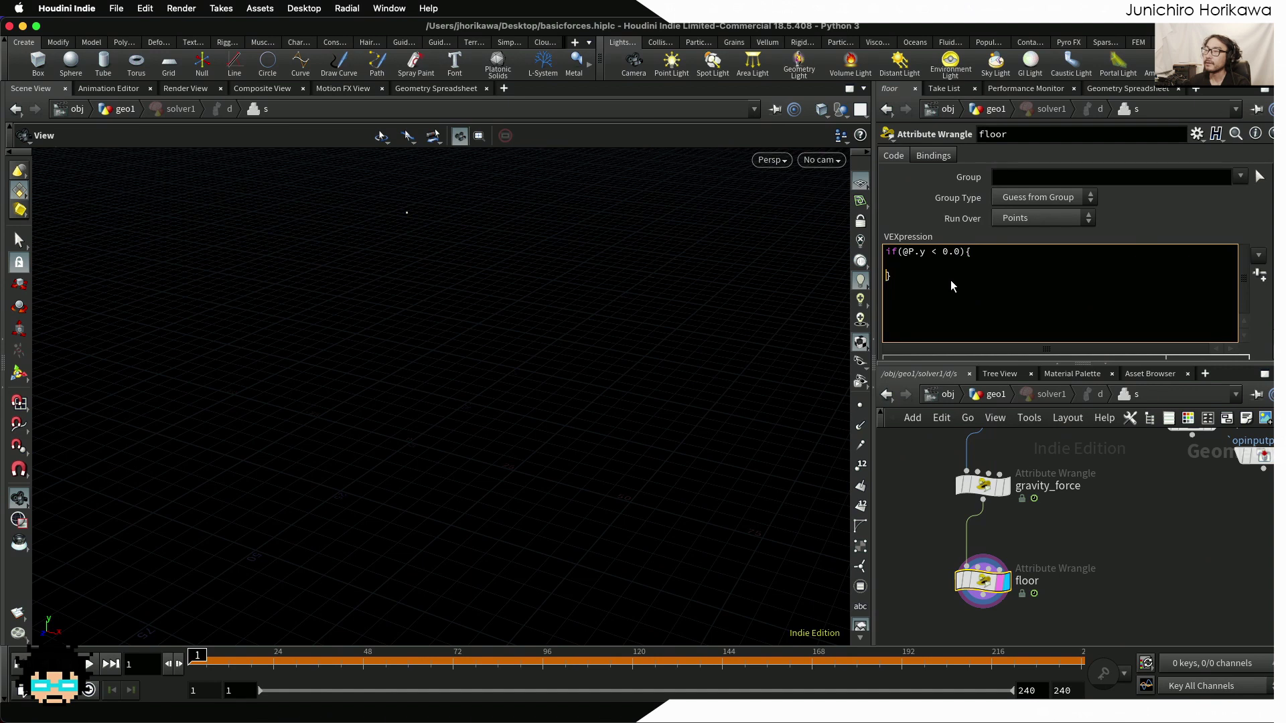
pyautogui.press('Up')
pyautogui.press('Tab')
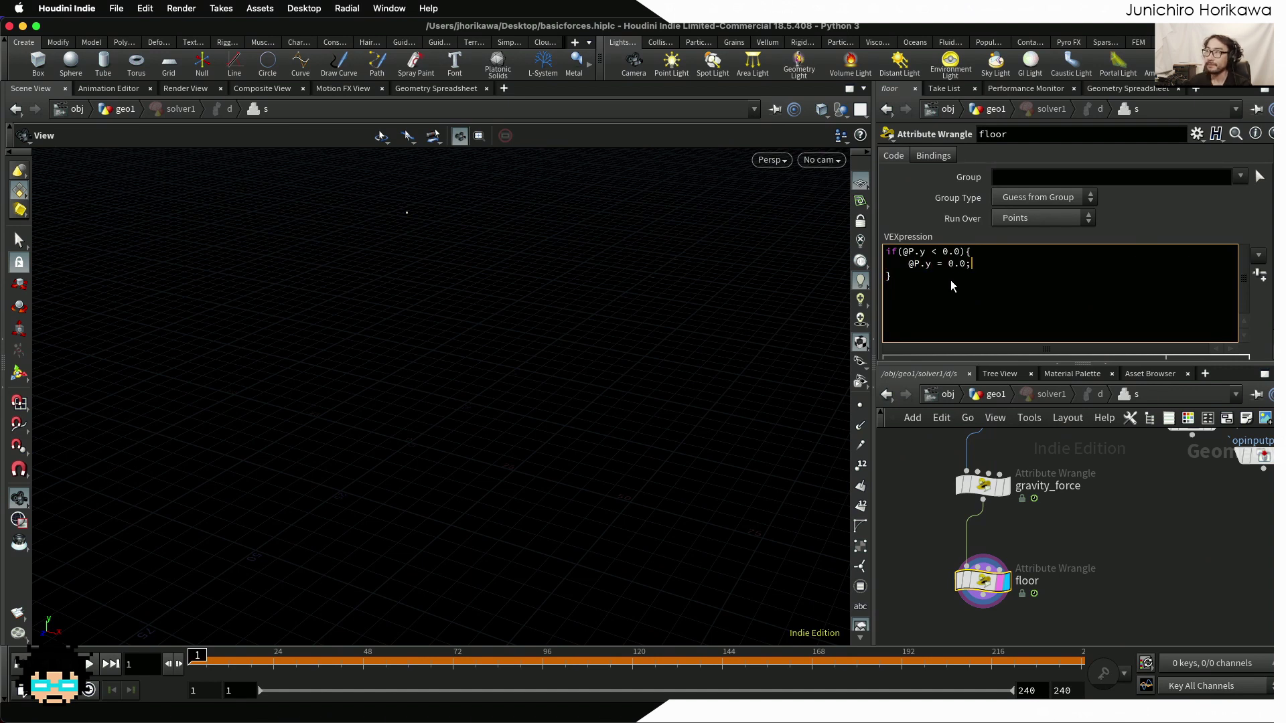
# Return to the geo1 network, play the simulation to check the floor collision, stop, and rewind to frame 1
pyautogui.click(985, 398)
pyautogui.click(90, 665)
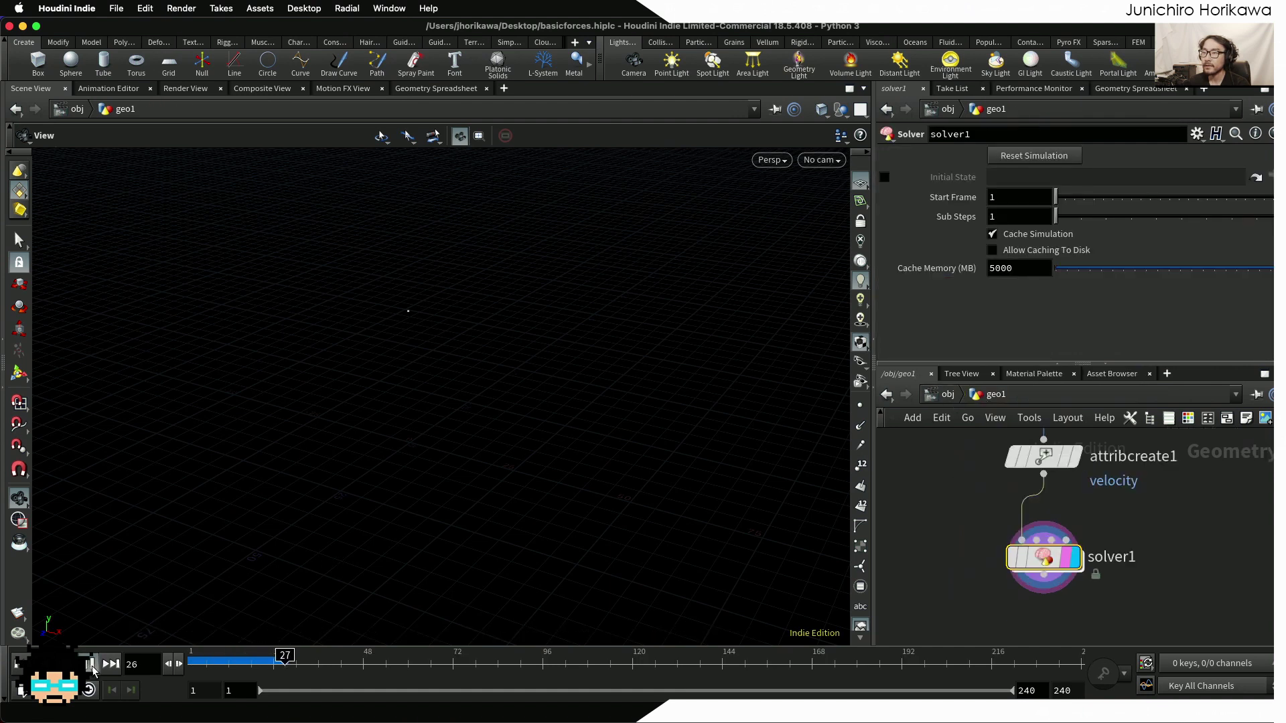
pyautogui.click(90, 664)
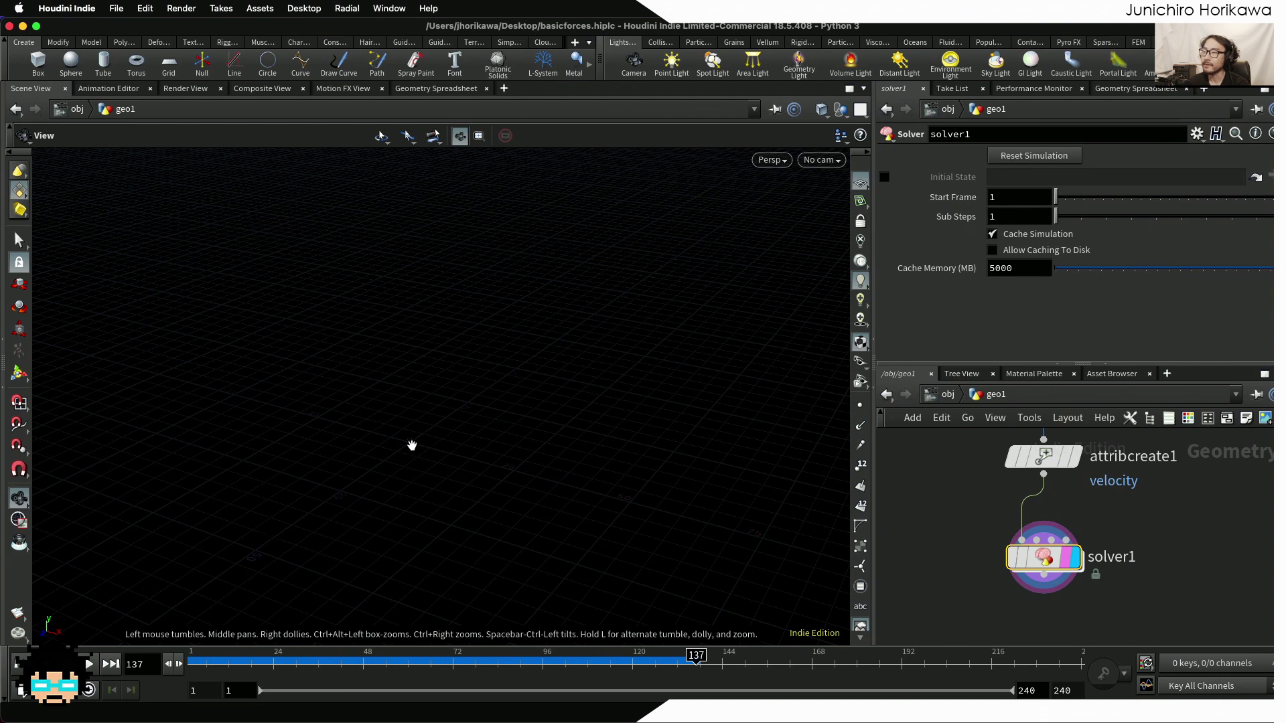
pyautogui.hotkey('ctrl', 'Up')
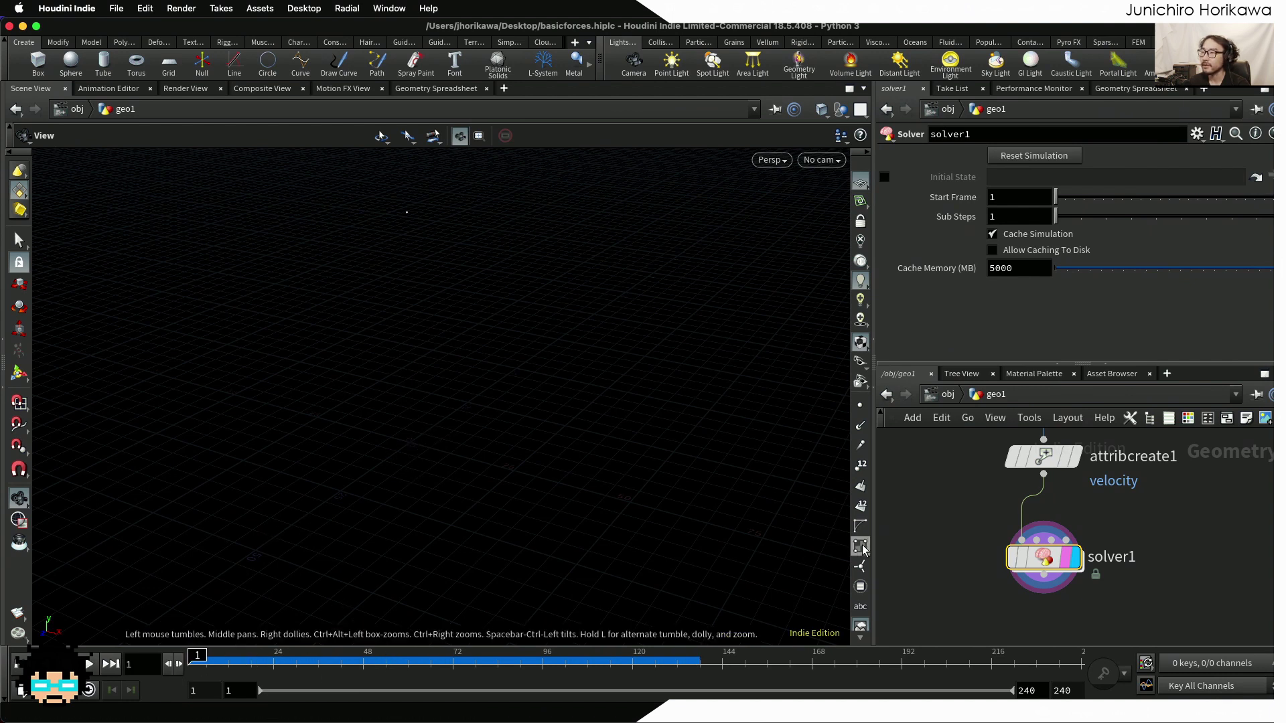
# Go back inside solver1 and comment out all three lines of floor's if block with "//"
pyautogui.doubleClick(1043, 557)
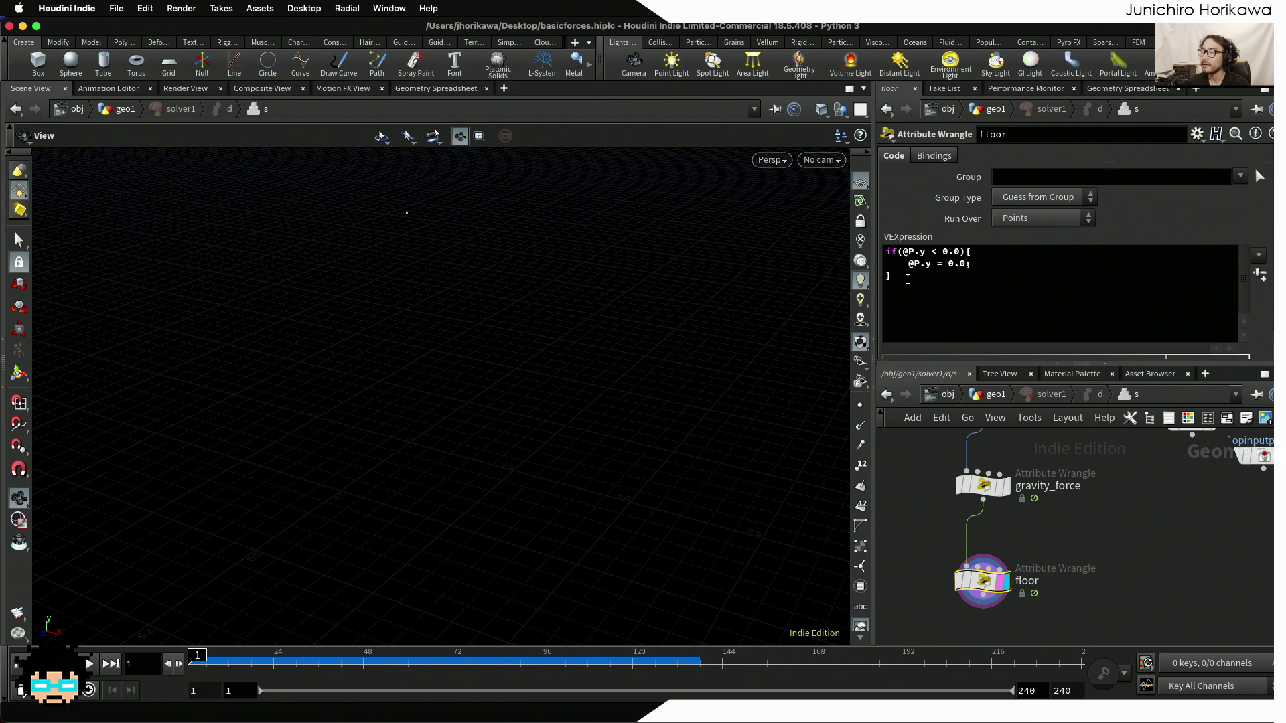
pyautogui.moveTo(896, 274); pyautogui.dragTo(887, 252)
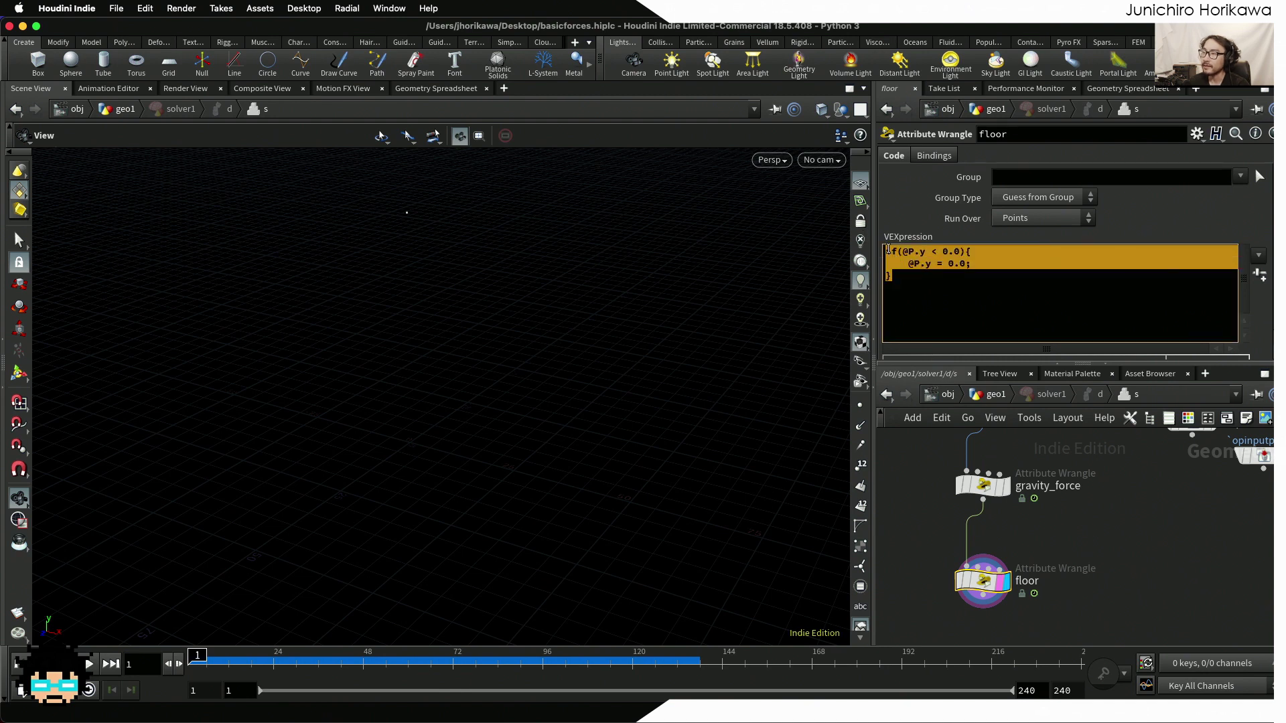
pyautogui.click(885, 251)
pyautogui.write('//')
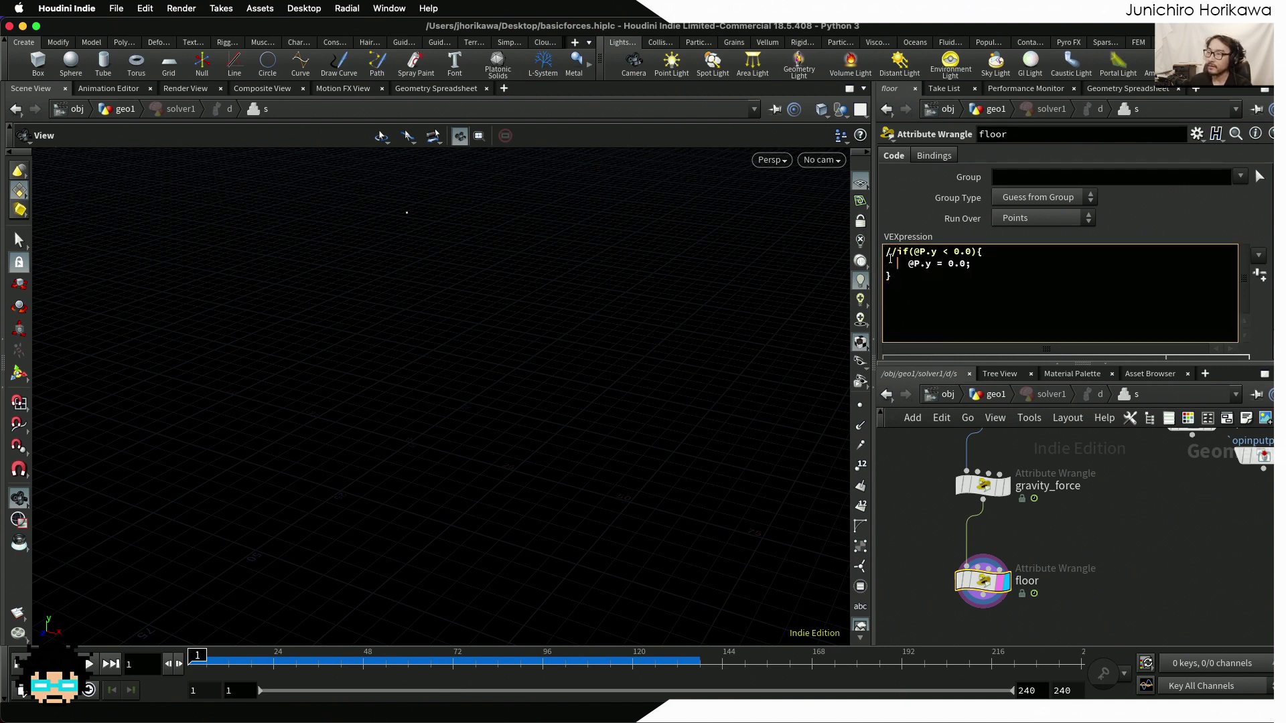
pyautogui.write('//')
pyautogui.press('Down')
pyautogui.press('Left')
pyautogui.write('//')
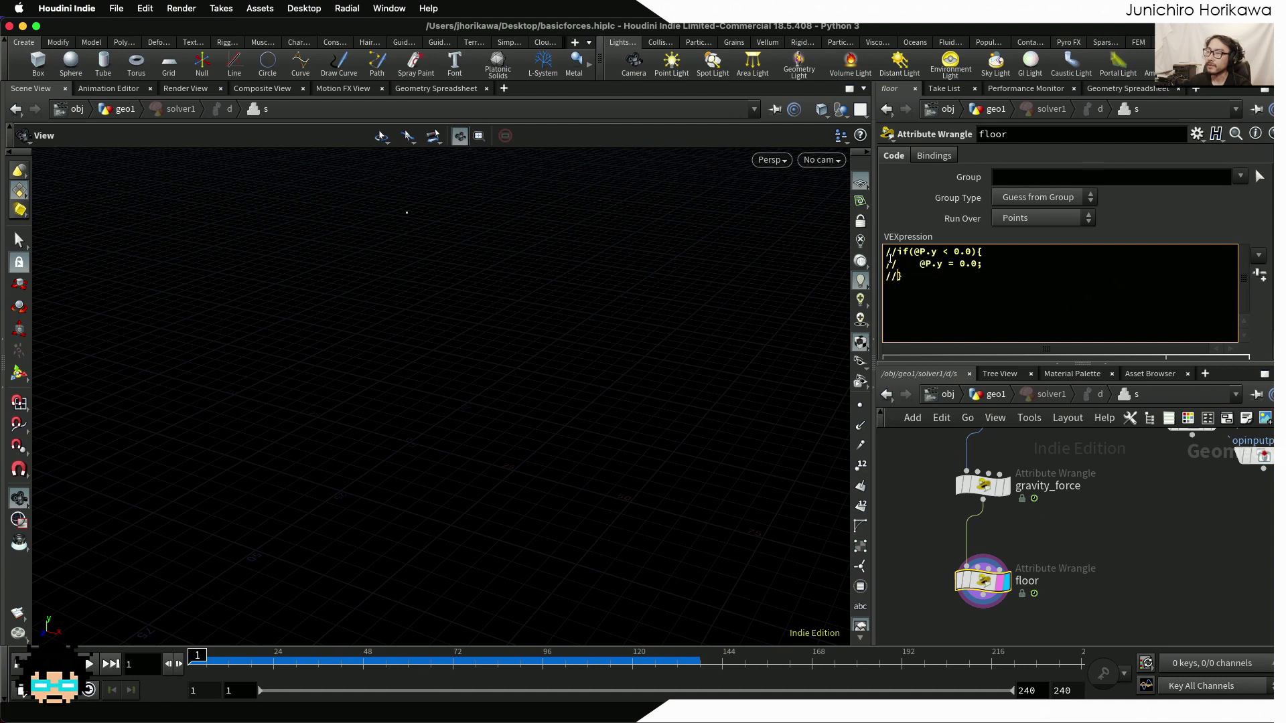
# Add "@P.y = max(@P.y, 0);" below the commented-out block in floor's VEXpression, separated by a blank line
pyautogui.press('Return')
pyautogui.write('@P.y =')
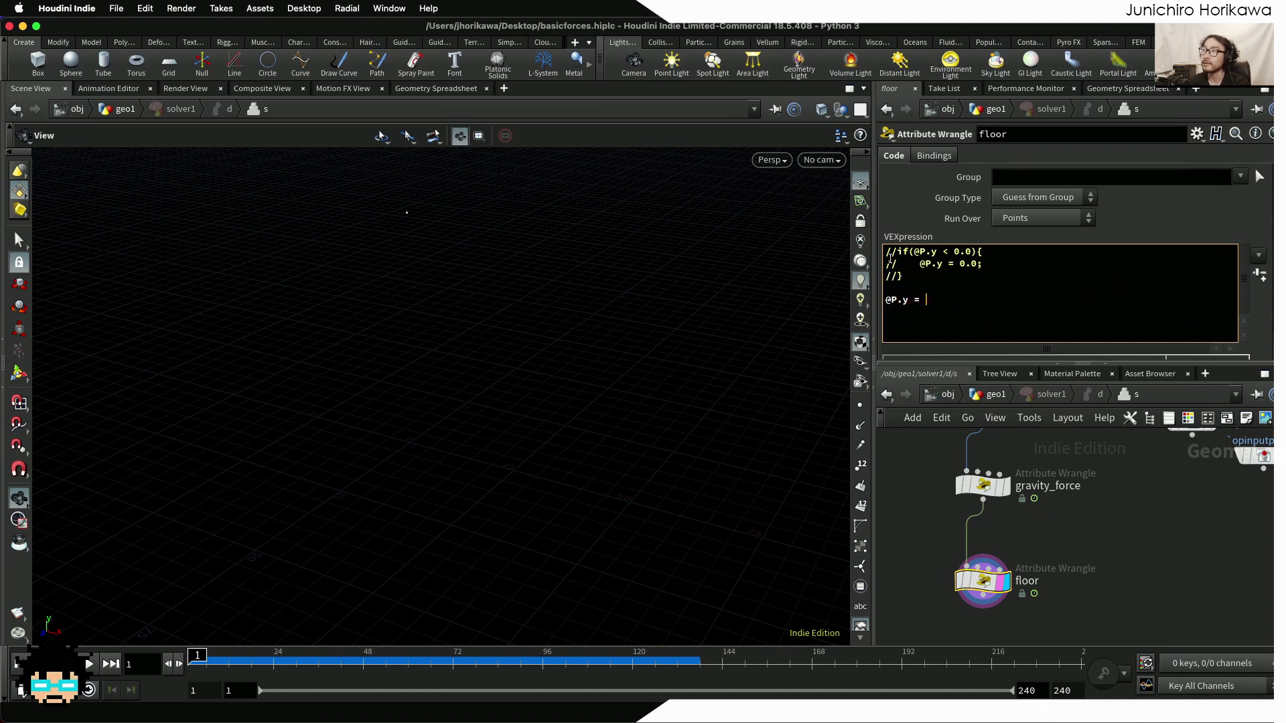
pyautogui.write(' max(@P')
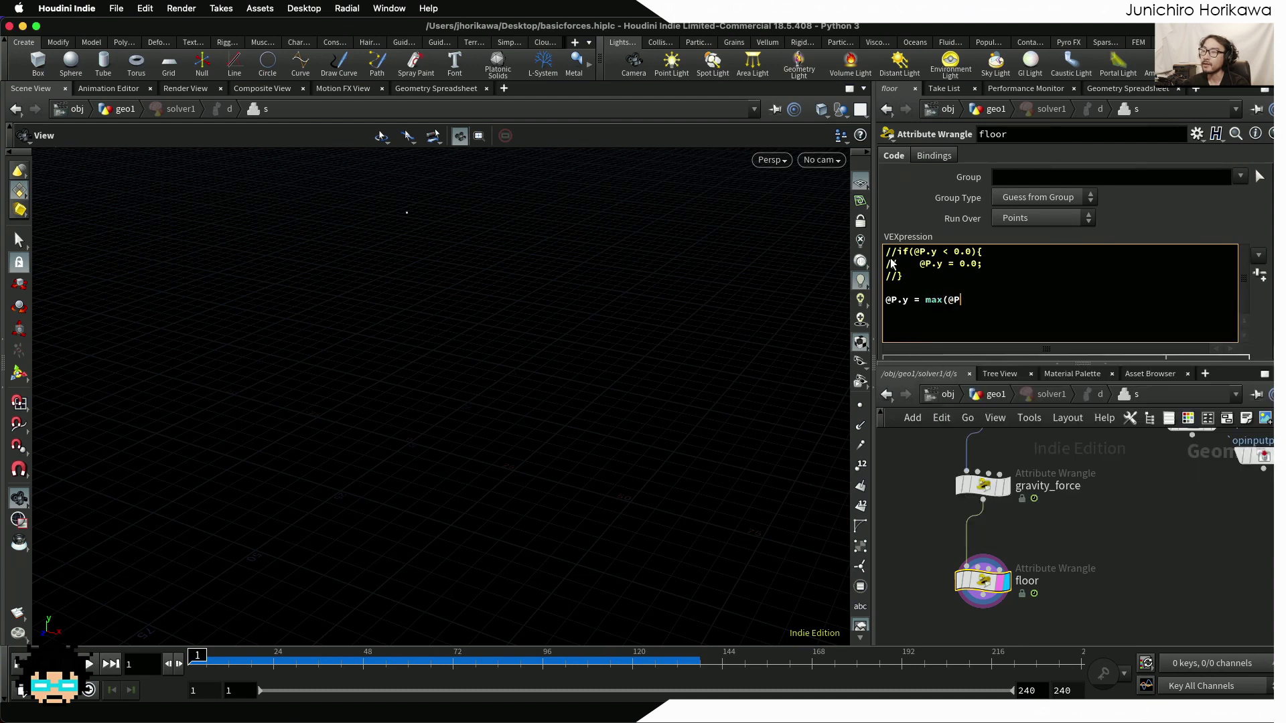
pyautogui.write('.y, 0);')
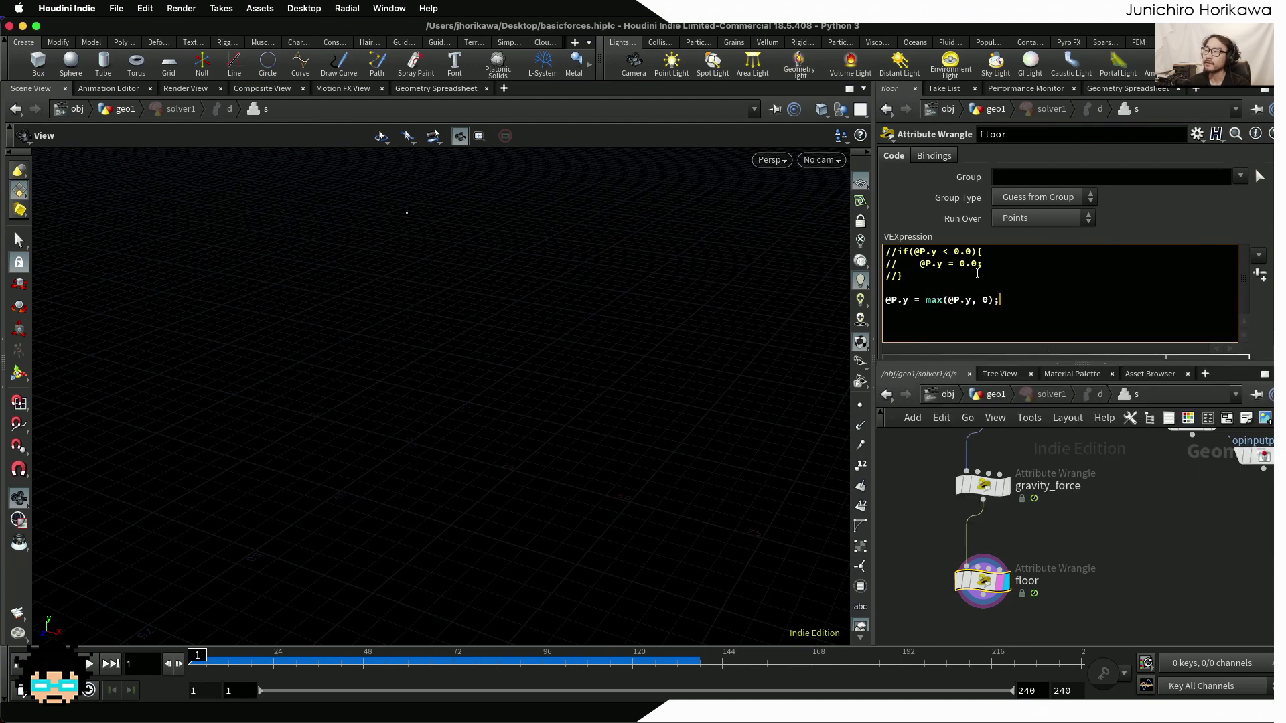
# Examine the max expression in floor's code, highlighting the function, its two arguments, and the assigned @P.y
pyautogui.moveTo(1004, 299); pyautogui.dragTo(937, 301)
pyautogui.click(927, 301)
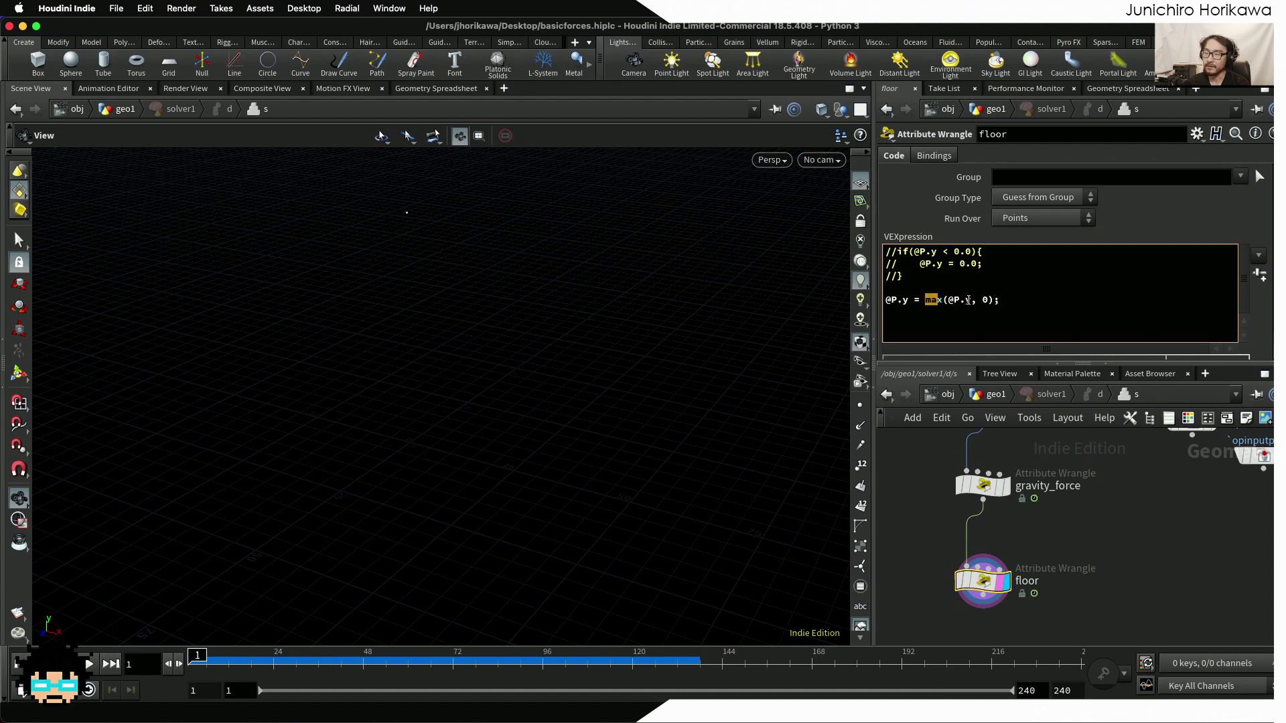
pyautogui.moveTo(972, 300); pyautogui.dragTo(948, 300)
pyautogui.click(989, 301)
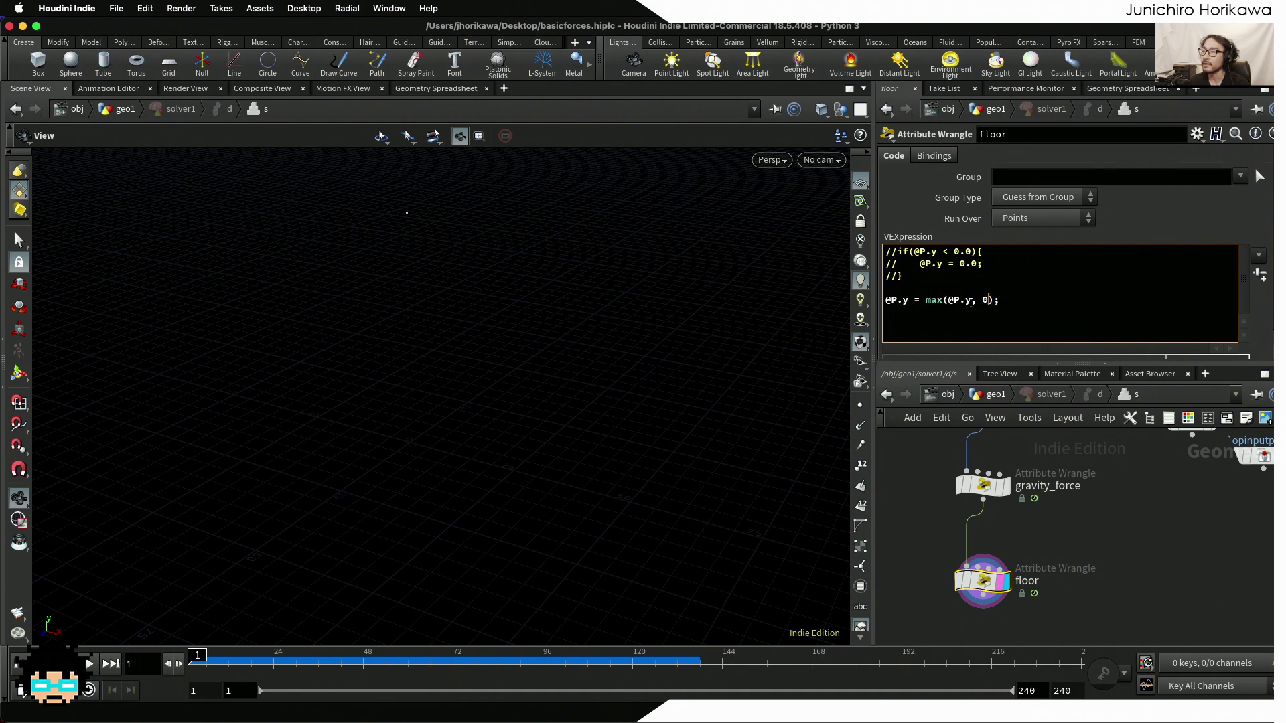
pyautogui.moveTo(972, 300); pyautogui.dragTo(949, 300)
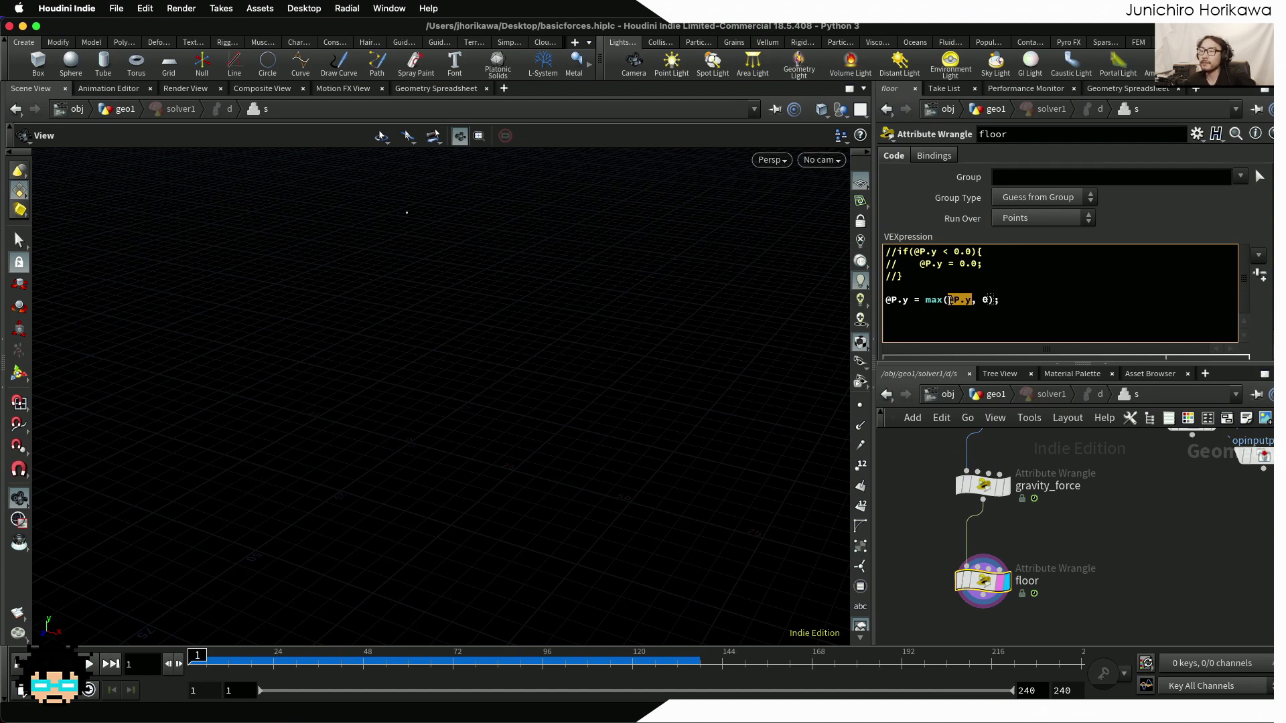
pyautogui.doubleClick(986, 300)
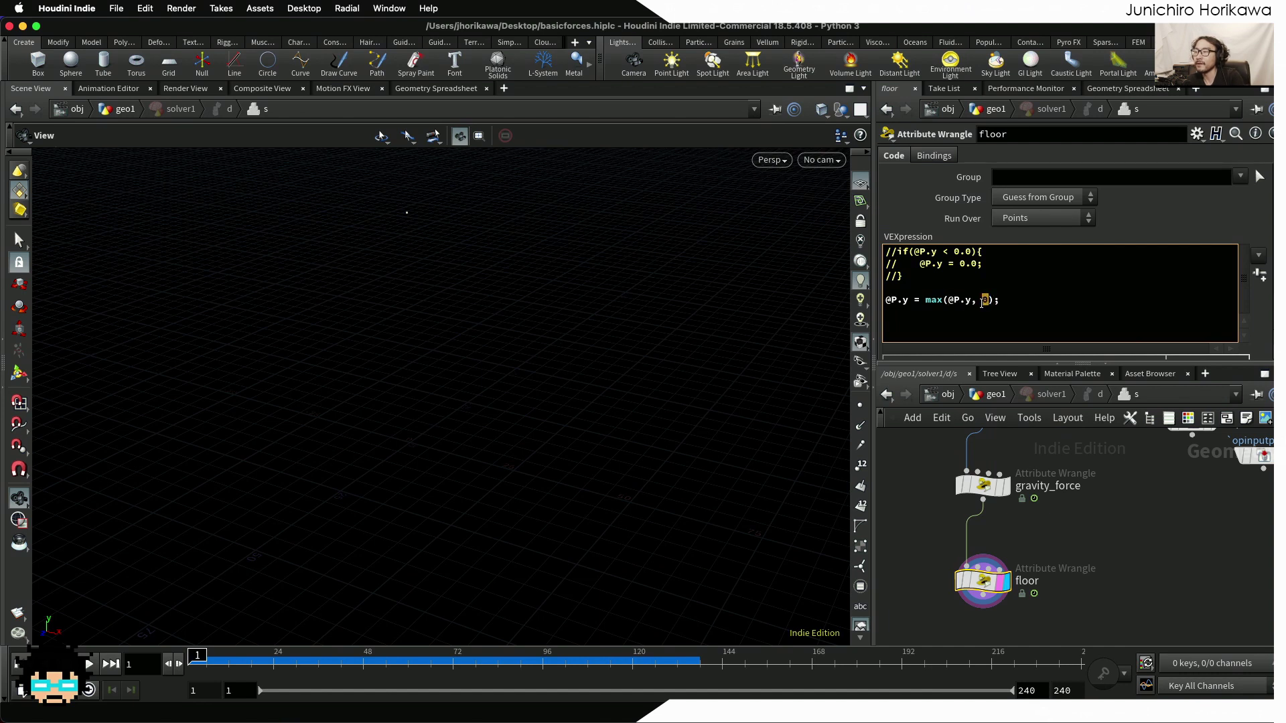
pyautogui.click(913, 300)
pyautogui.moveTo(926, 300); pyautogui.dragTo(884, 301)
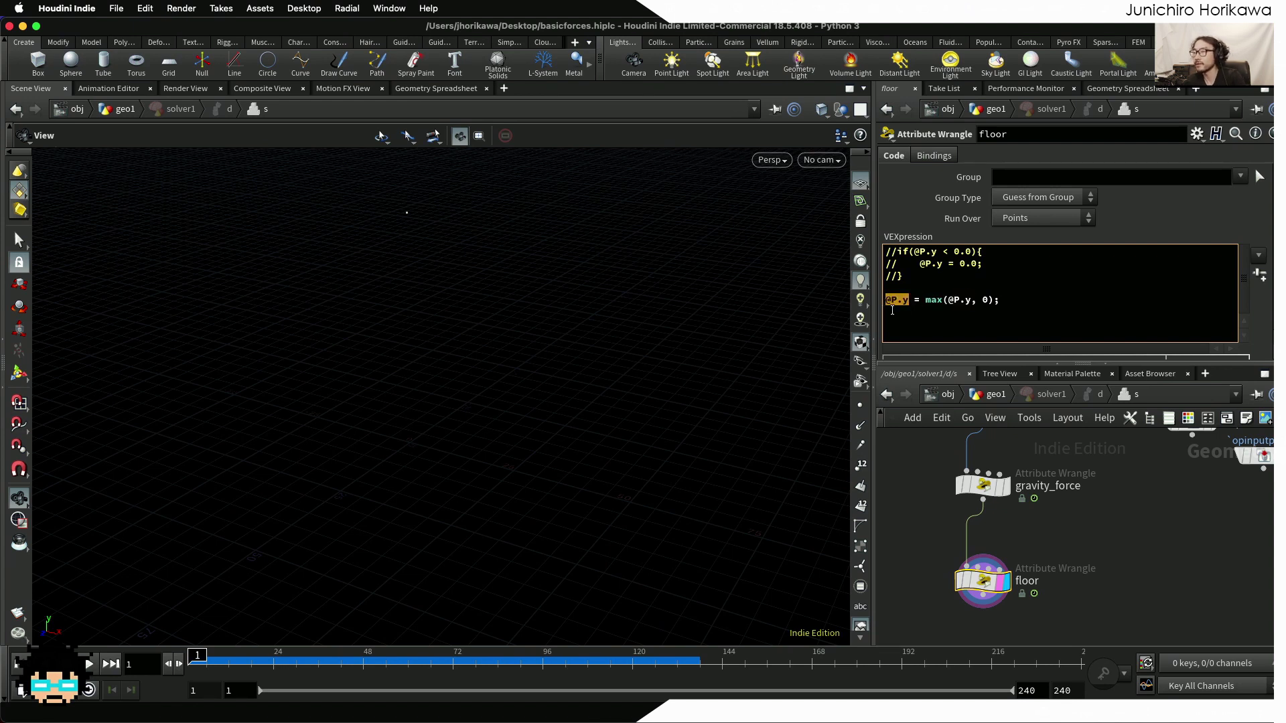
pyautogui.click(965, 300)
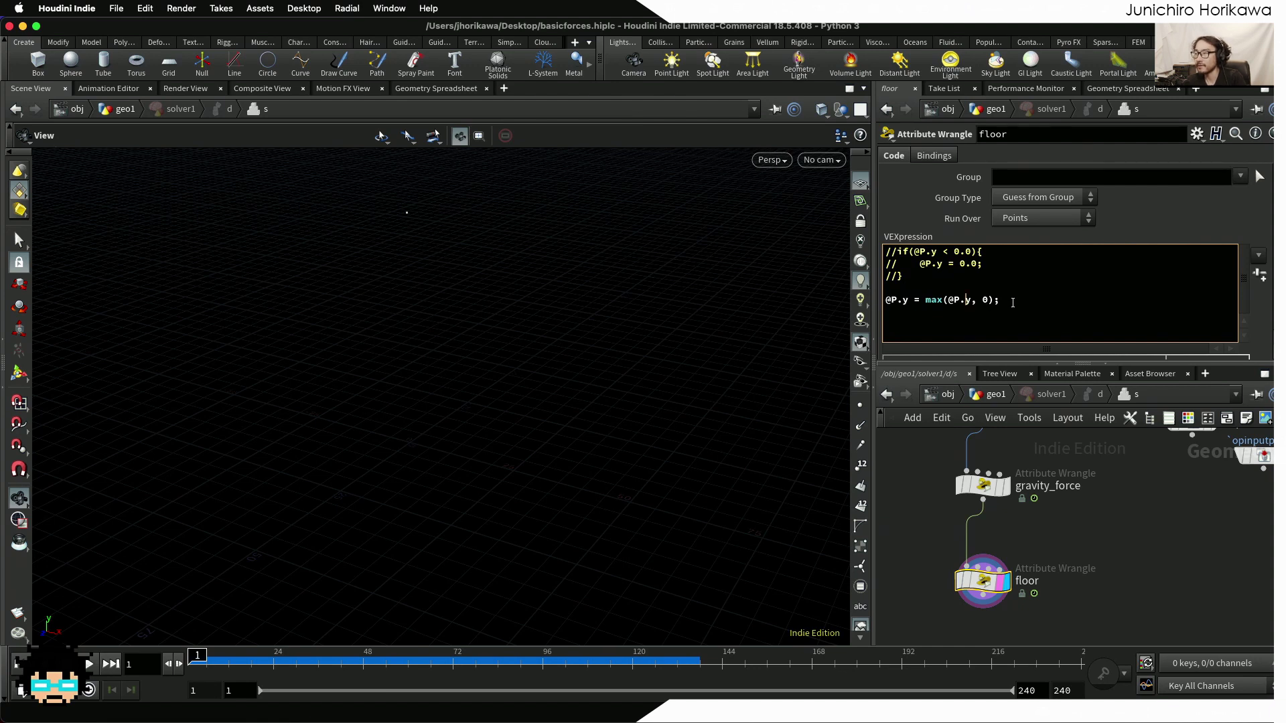
pyautogui.moveTo(1012, 302); pyautogui.dragTo(884, 300)
# Return to geo1, play the simulation with the max-based floor, stop playback, and rewind to frame 1
pyautogui.click(991, 394)
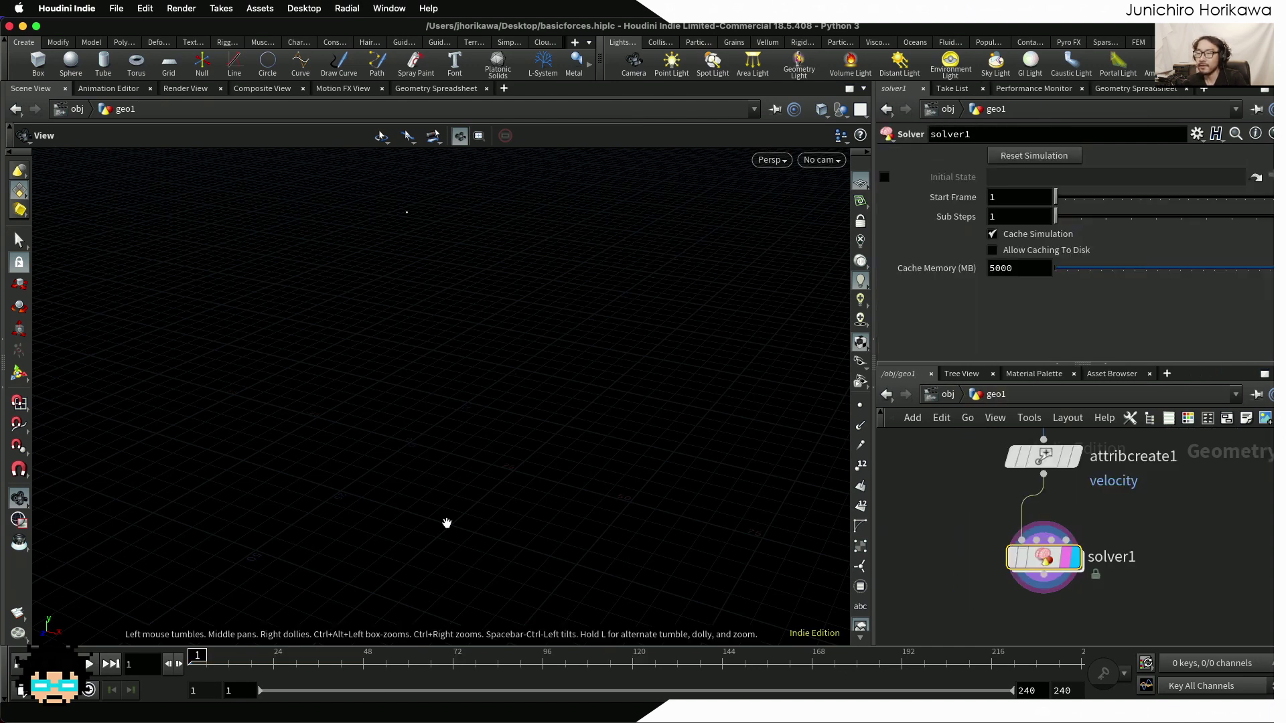
pyautogui.click(94, 665)
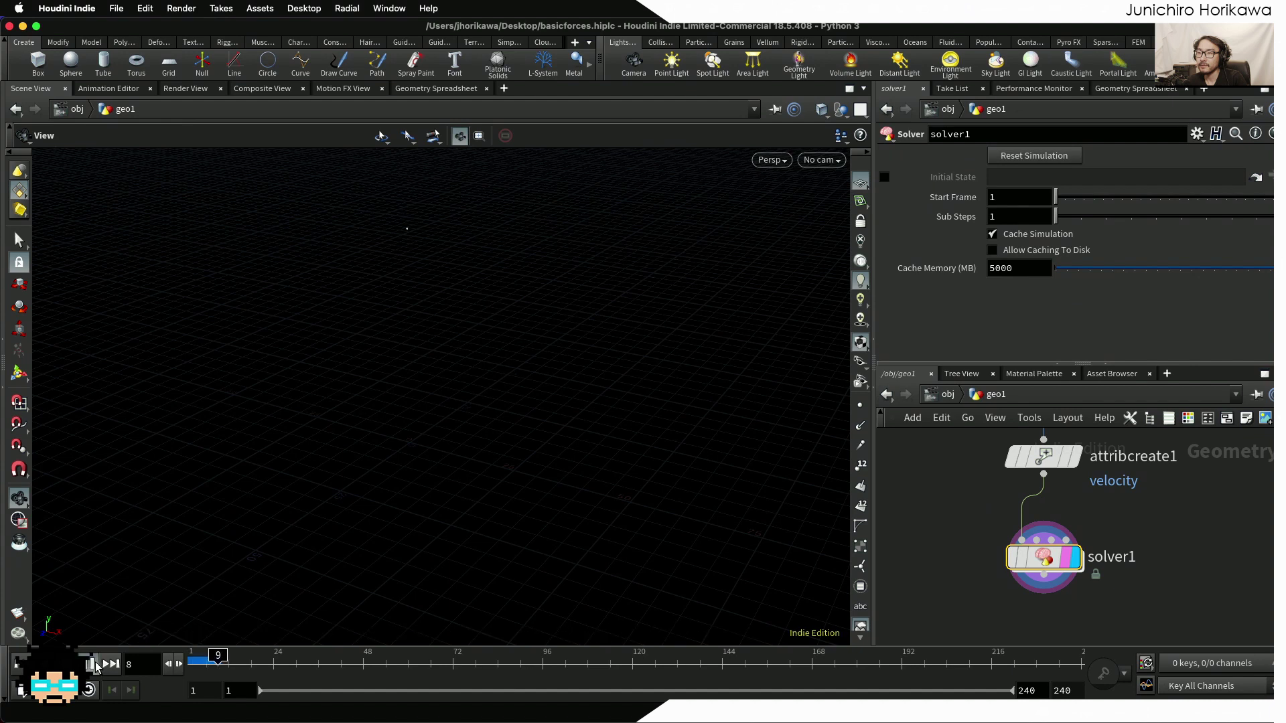
pyautogui.click(94, 665)
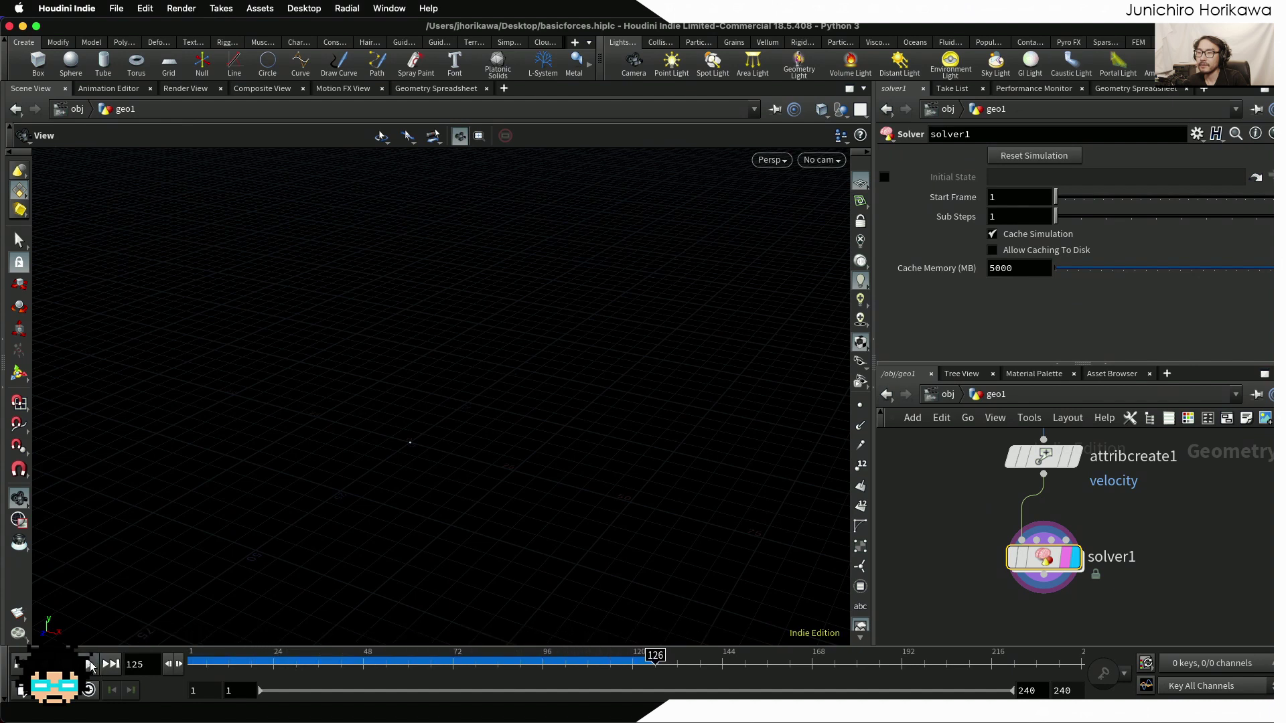
pyautogui.hotkey('ctrl', 'Up')
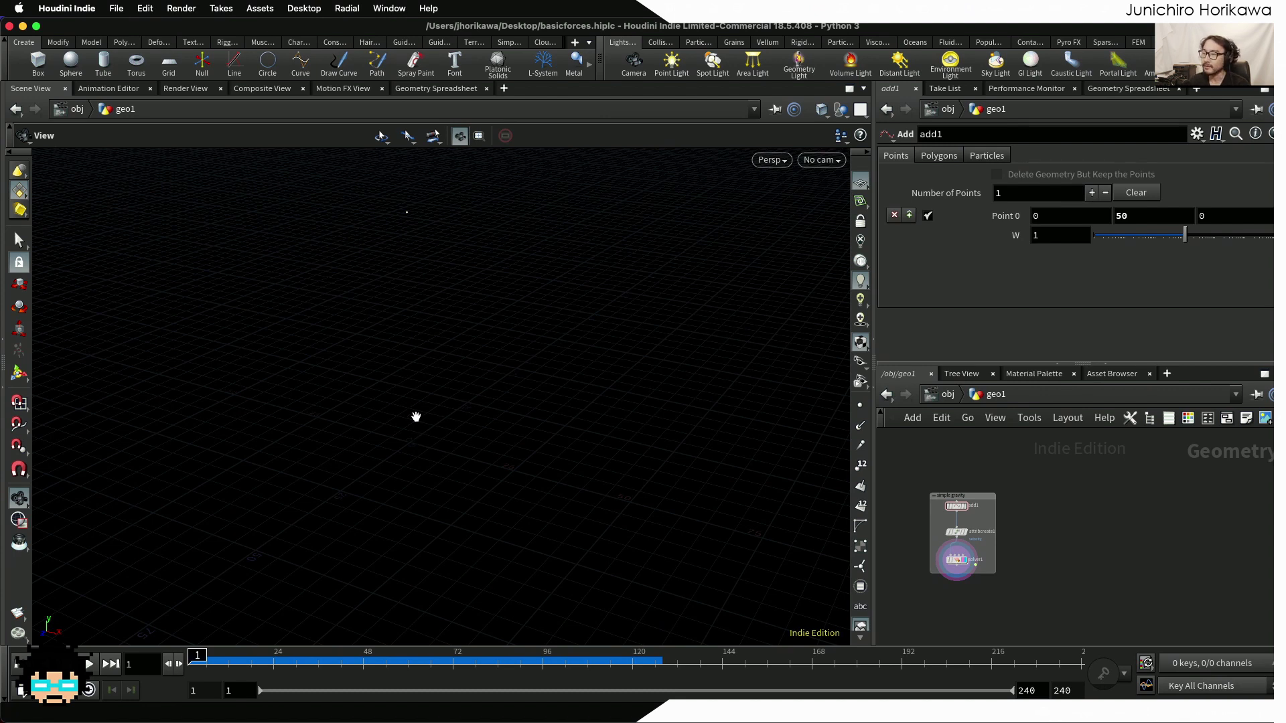
# Duplicate the "simple gravity" network box with its three nodes and place the copy beside the original
pyautogui.moveTo(902, 490); pyautogui.dragTo(992, 587)
pyautogui.scroll(2, 979, 518)
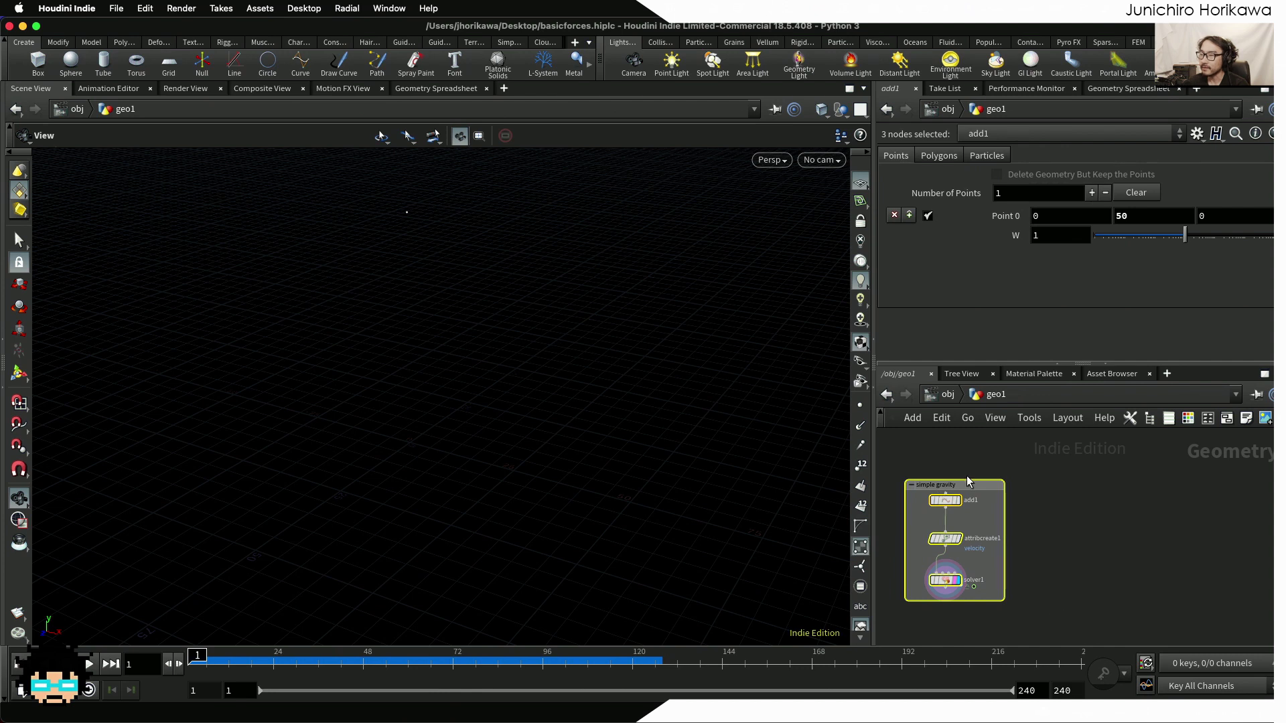
pyautogui.moveTo(1023, 511); pyautogui.dragTo(983, 472, button='middle')
pyautogui.scroll(2, 960, 460)
pyautogui.keyDown('alt'); pyautogui.moveTo(977, 466); pyautogui.dragTo(1144, 469); pyautogui.keyUp('alt')
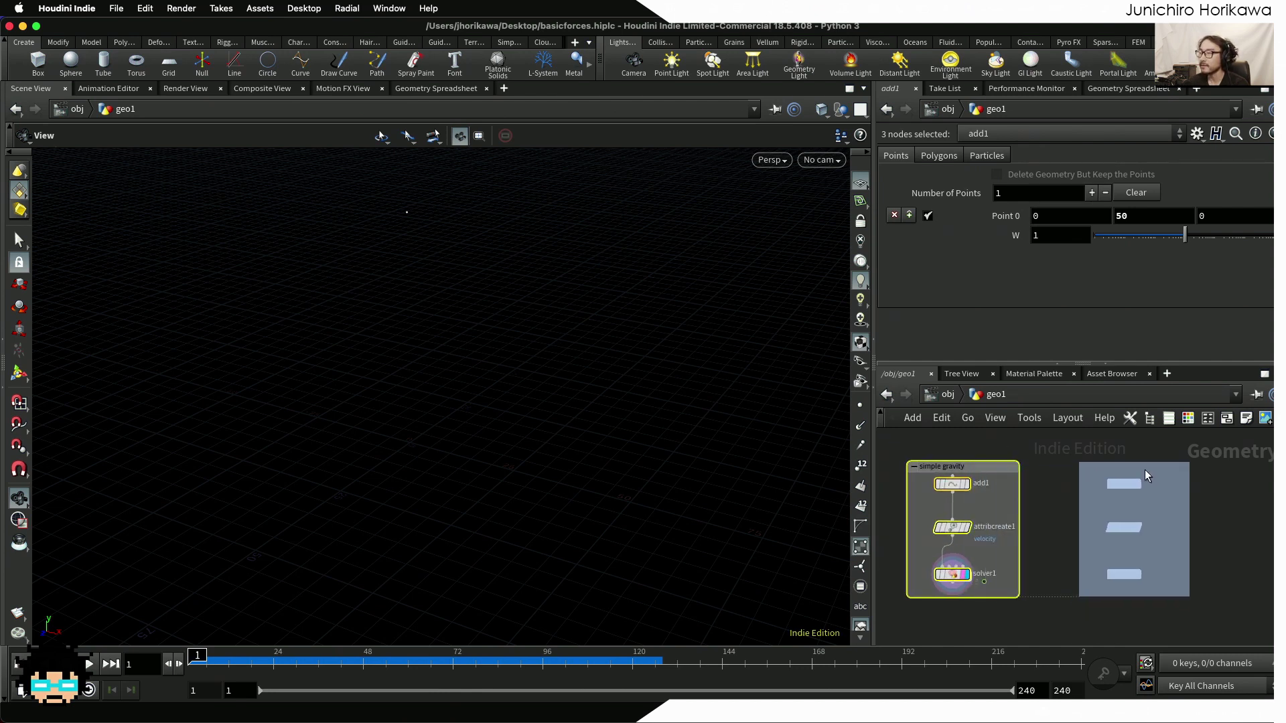
pyautogui.hscroll(3, 1139, 509)
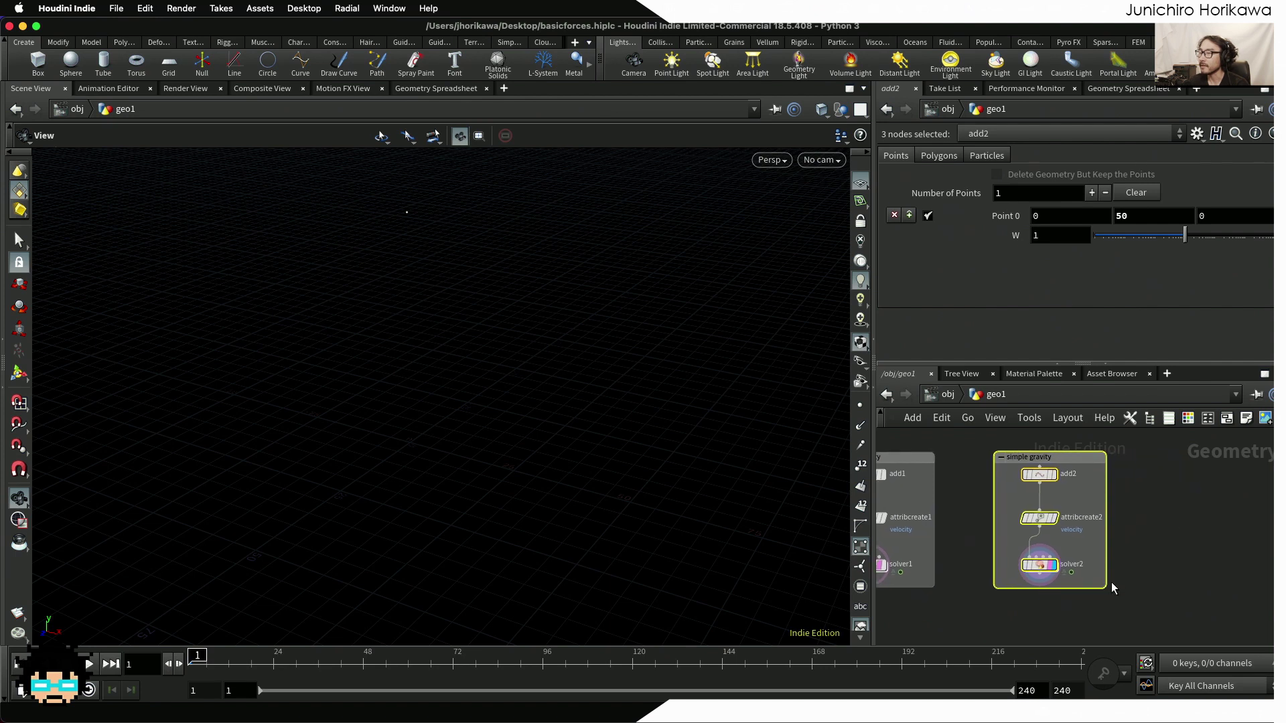
# Enlarge the duplicated network box, shift its three nodes to the right inside it, and bring solver2 closer to attribcreate2
pyautogui.moveTo(1111, 588); pyautogui.dragTo(1162, 611)
pyautogui.moveTo(1132, 593); pyautogui.dragTo(1022, 467)
pyautogui.moveTo(1039, 517); pyautogui.dragTo(1096, 524)
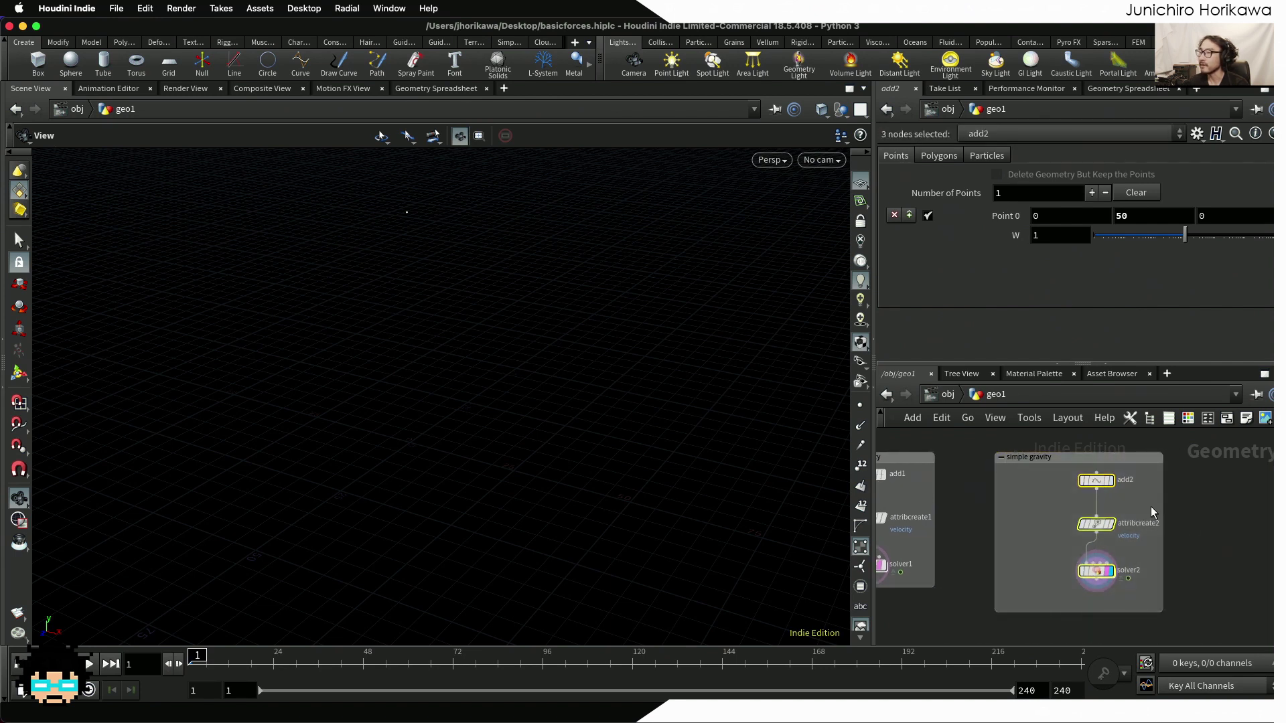
pyautogui.click(1199, 524)
pyautogui.scroll(2, 1172, 546)
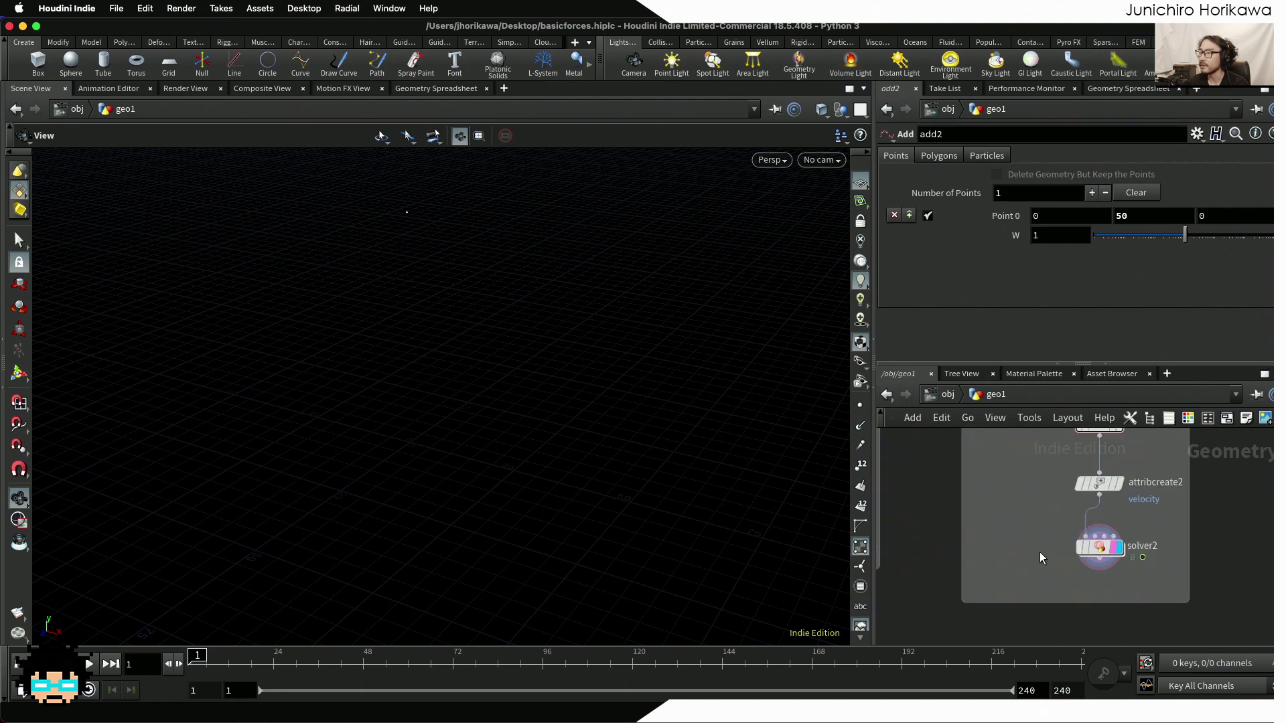
pyautogui.scroll(-3, 1040, 533)
pyautogui.scroll(3, 1048, 537)
pyautogui.scroll(1, 1090, 539)
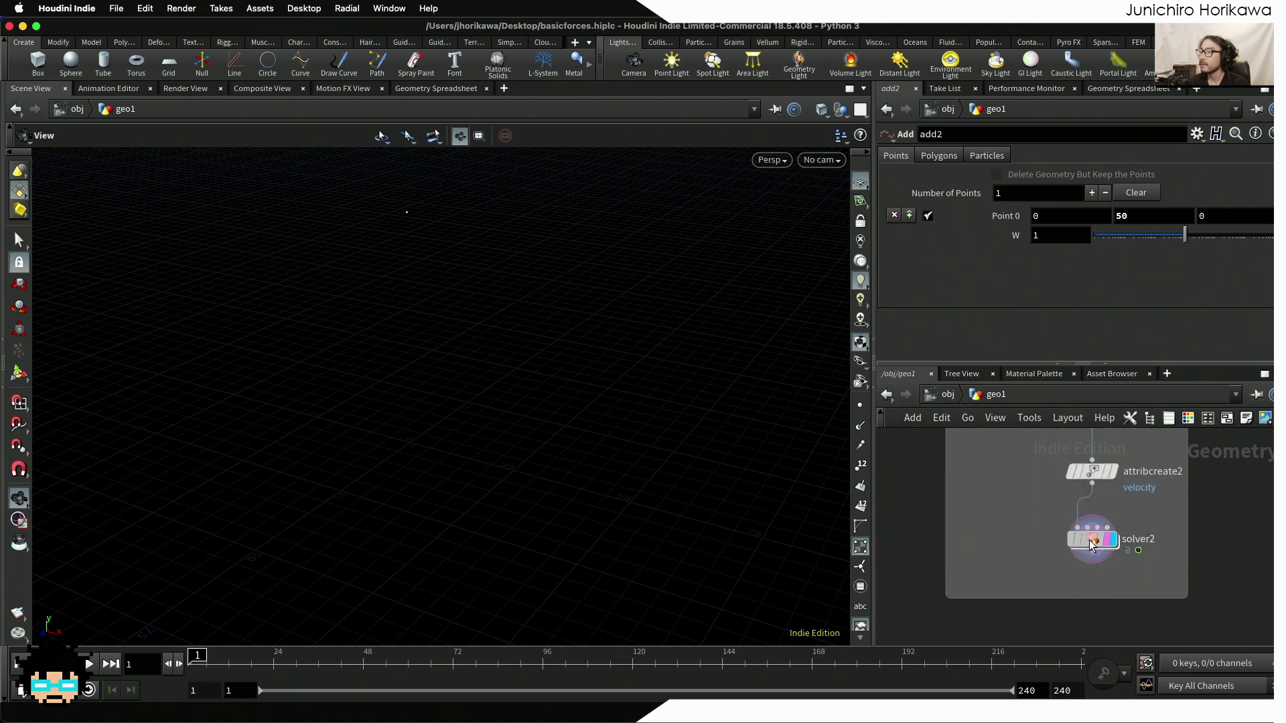
pyautogui.moveTo(1089, 543); pyautogui.dragTo(1108, 521)
# Add a Sphere node next to solver2 inside the duplicated network box
pyautogui.press('Tab')
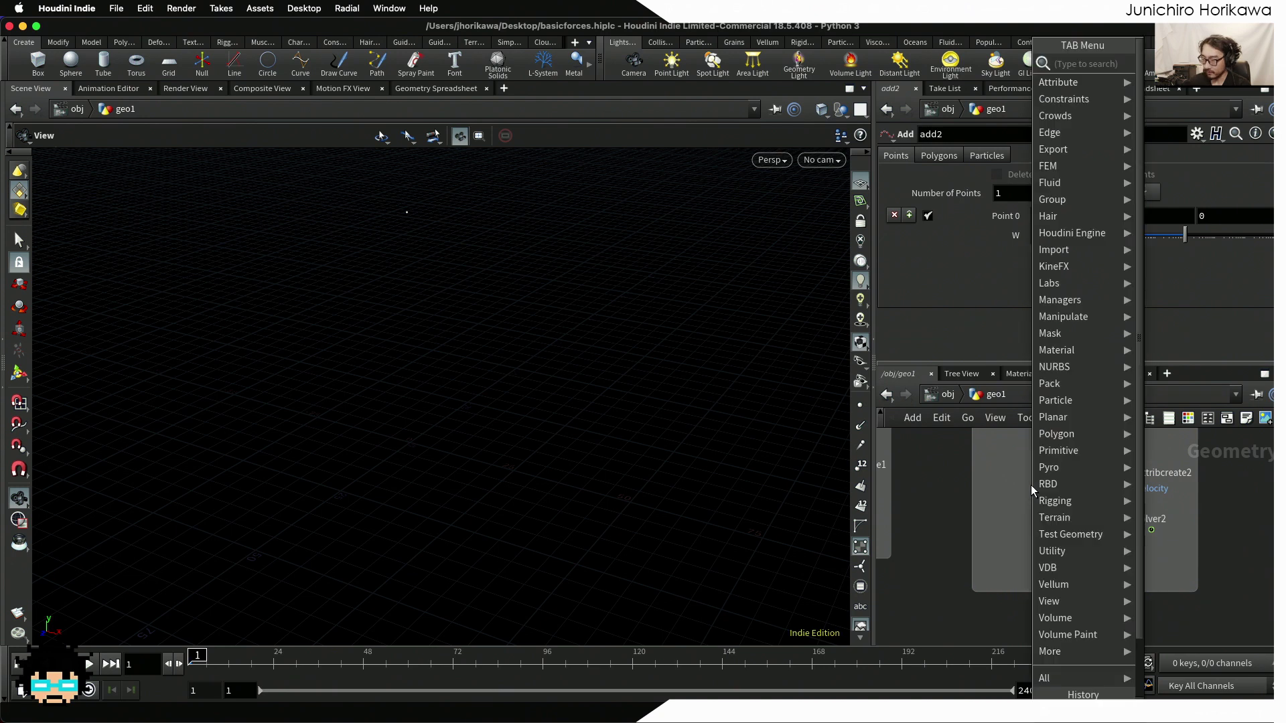
pyautogui.click(1030, 485)
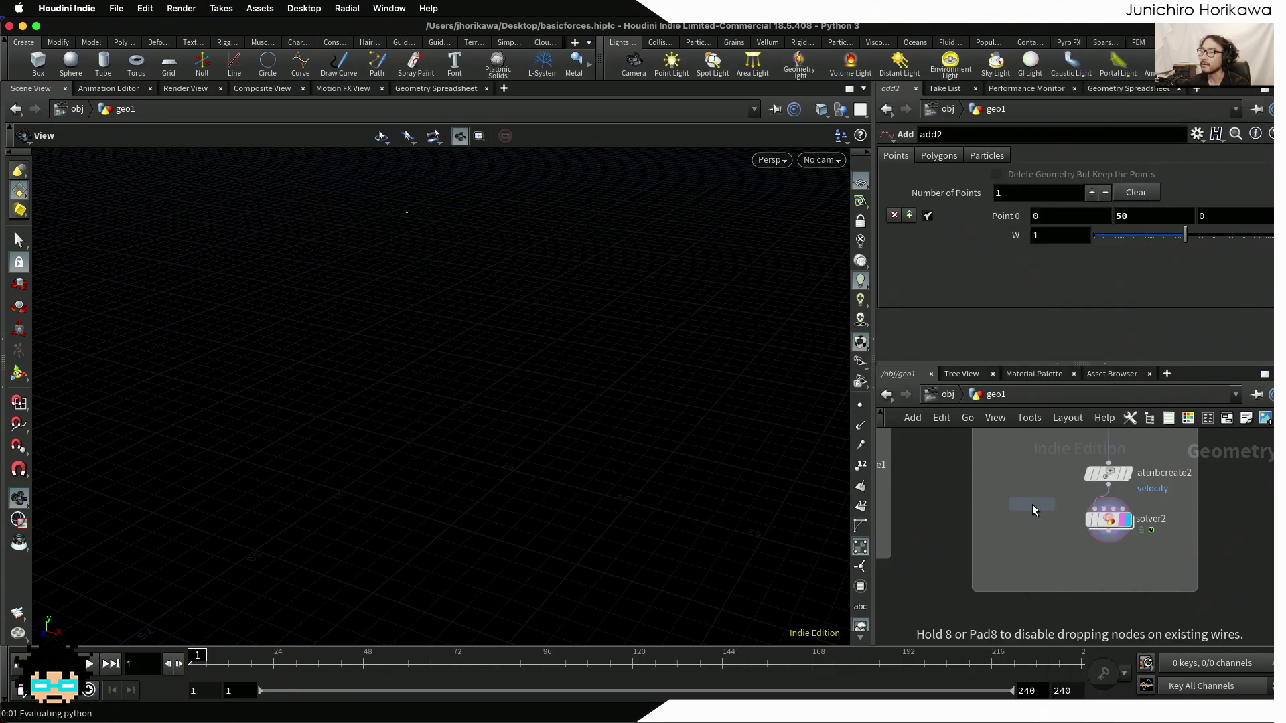
pyautogui.click(1031, 505)
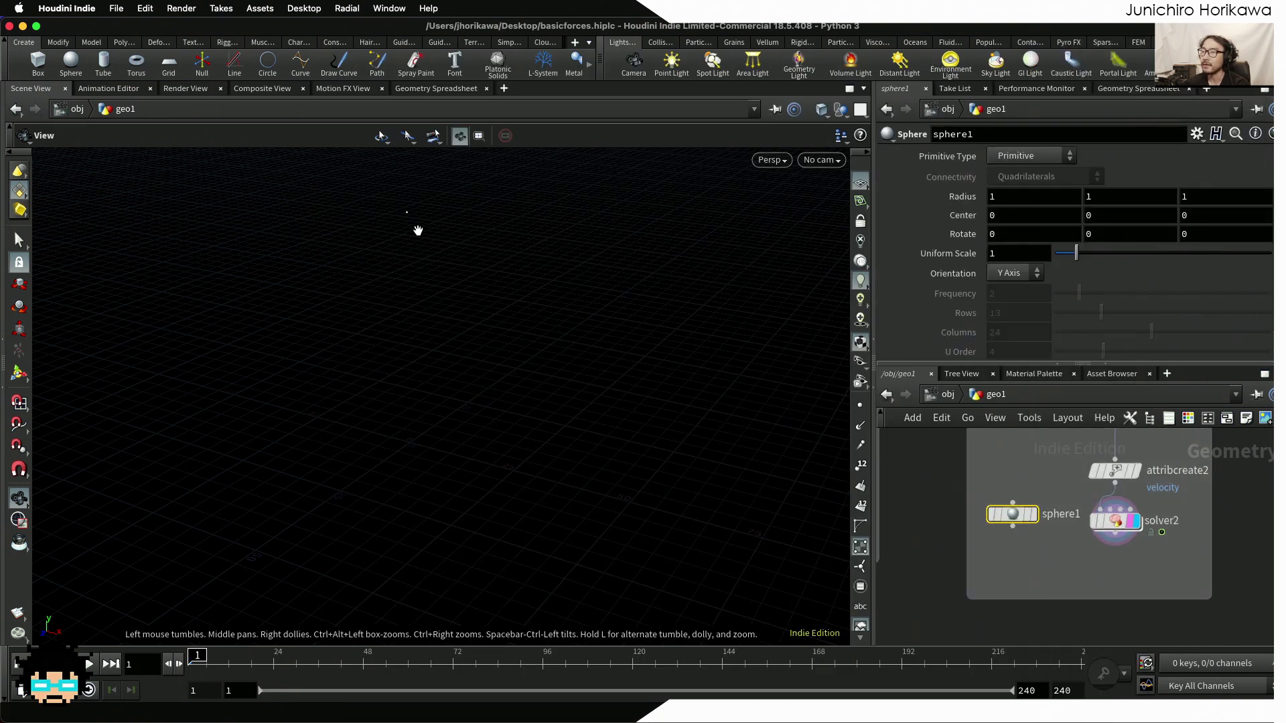
pyautogui.scroll(1, 1031, 535)
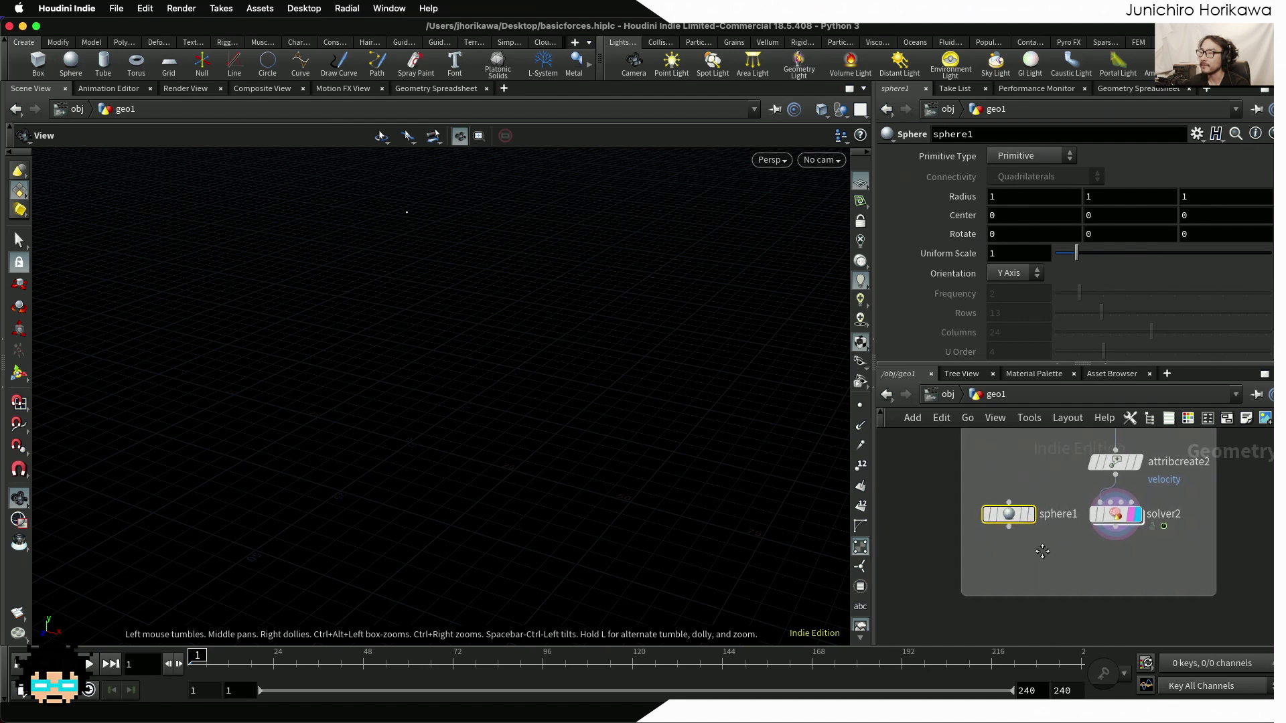
# Add and display a Copy to Points node with sphere1 as its first input and solver2 as its second
pyautogui.press('Tab')
pyautogui.write('copyt')
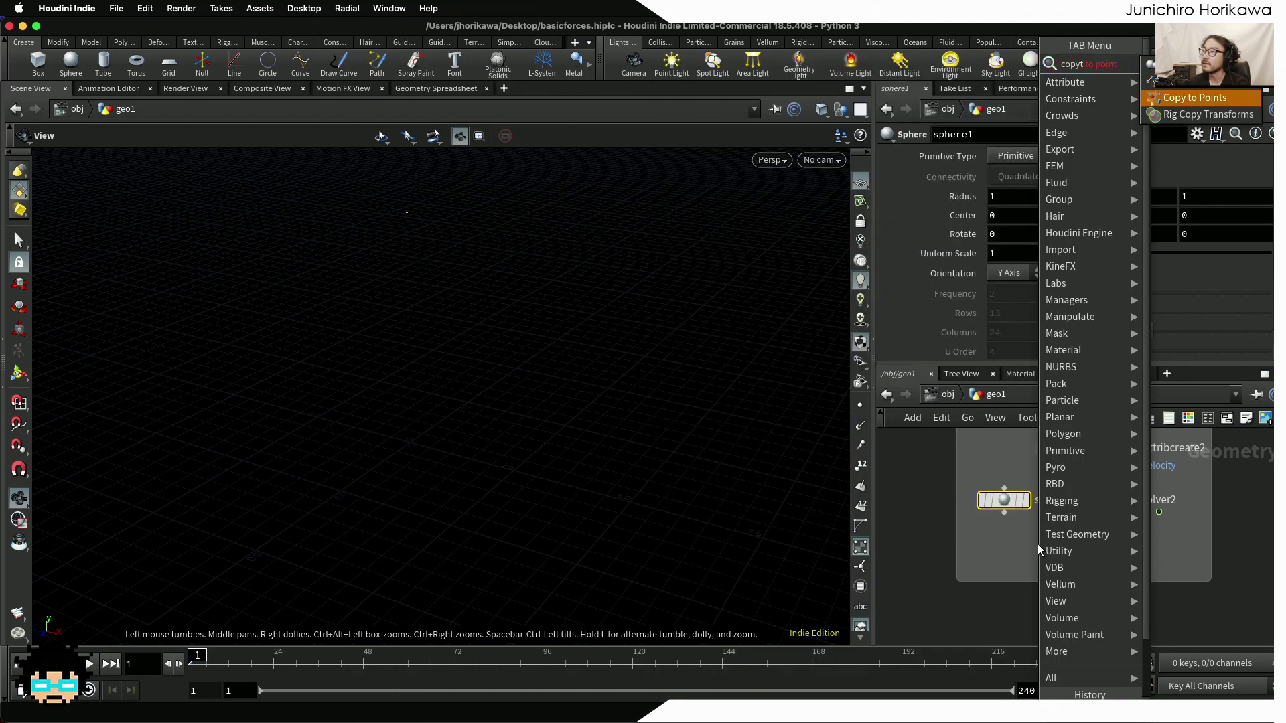
pyautogui.press('Return')
pyautogui.click(1049, 565)
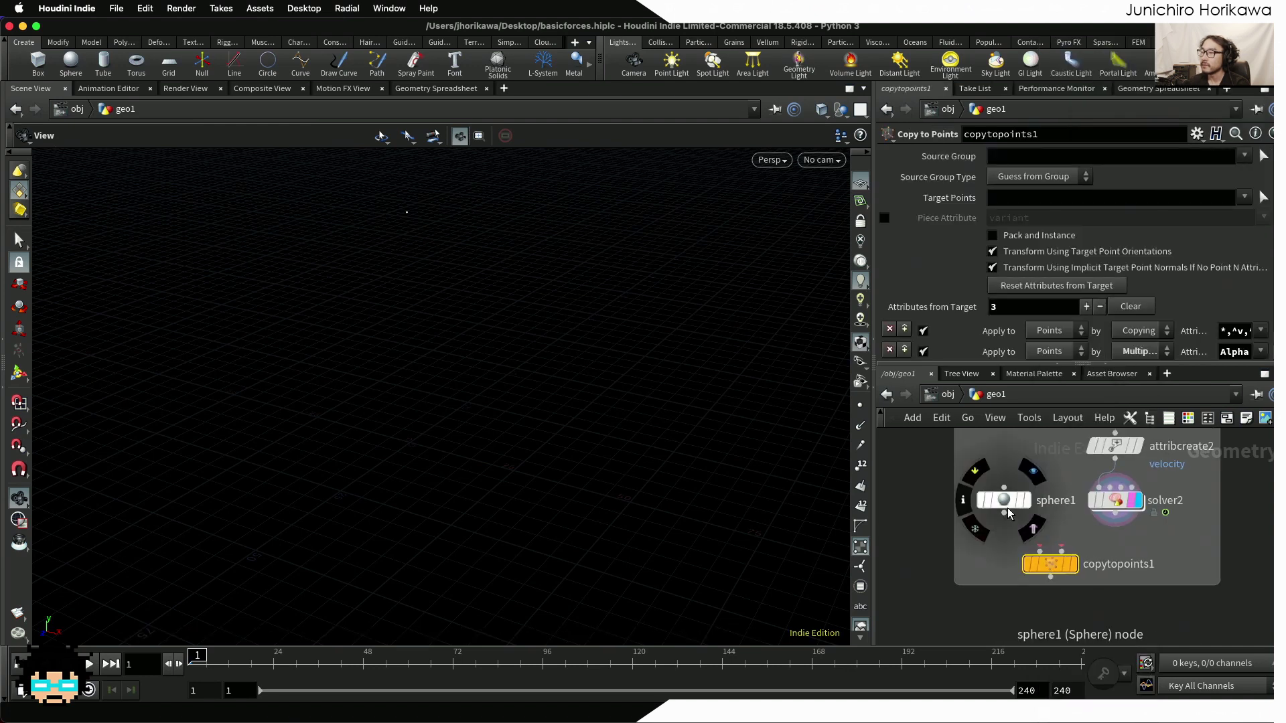
pyautogui.moveTo(1004, 513); pyautogui.dragTo(1051, 557)
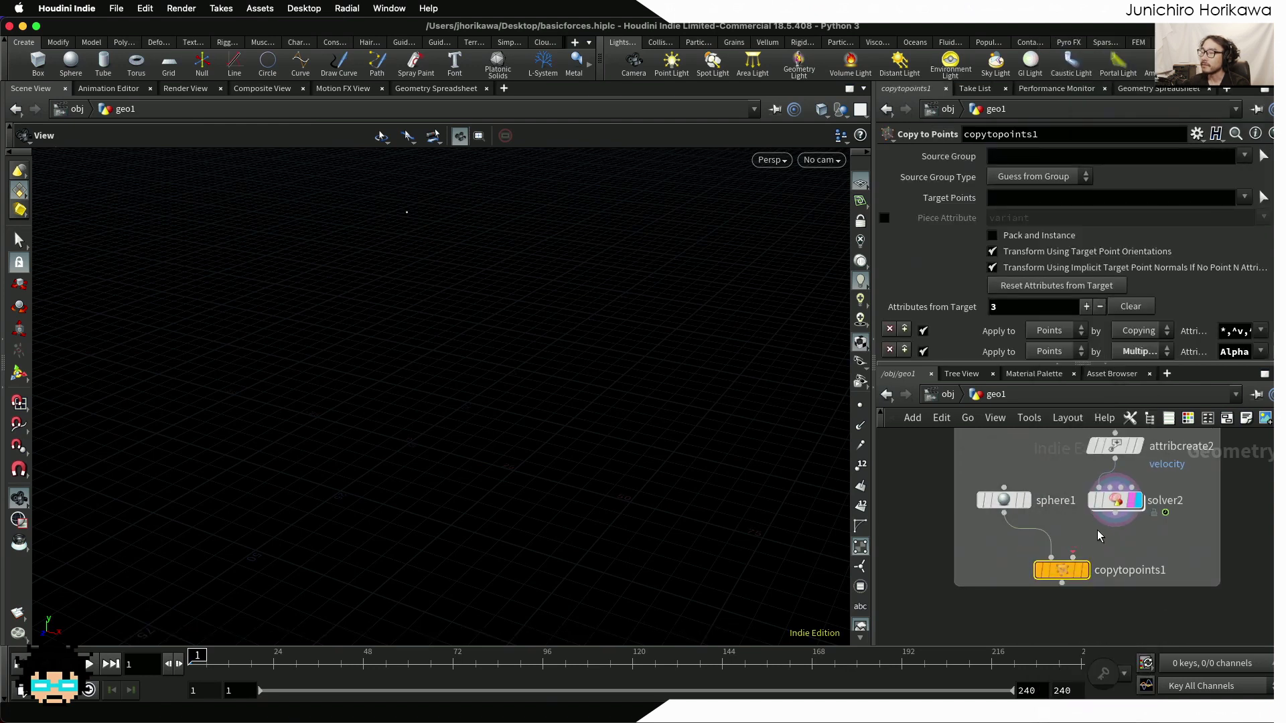
pyautogui.moveTo(1115, 528); pyautogui.dragTo(1086, 575)
pyautogui.click(1082, 570)
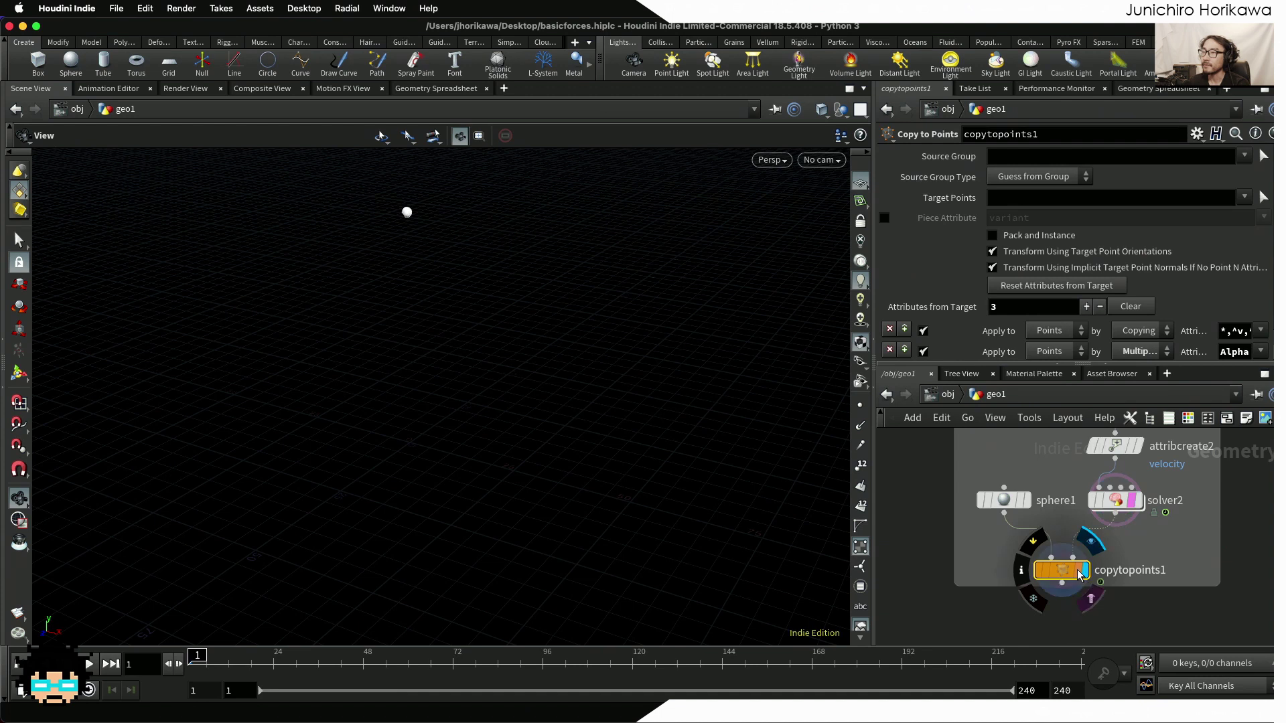
# Play the simulation with the sphere on the falling point, stop playback, and rewind to frame 1
pyautogui.moveTo(647, 511); pyautogui.dragTo(611, 473, button='middle')
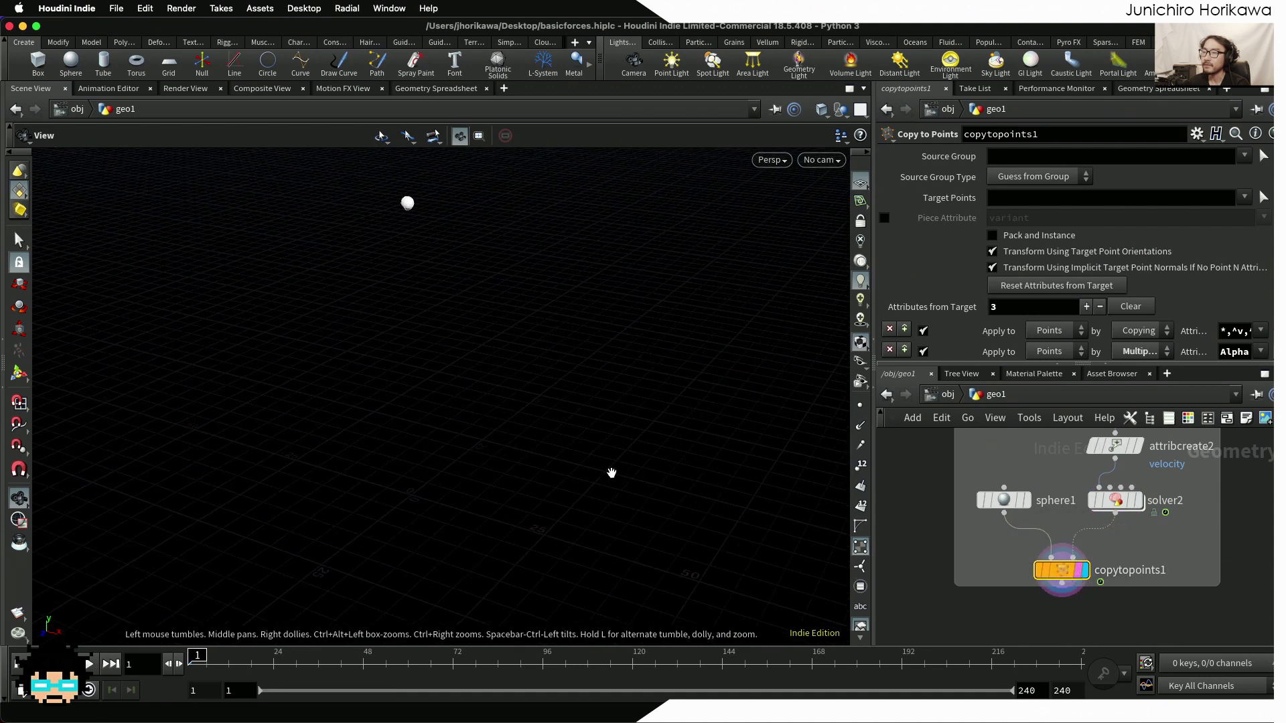
pyautogui.moveTo(447, 359); pyautogui.dragTo(445, 393, button='middle')
pyautogui.click(89, 663)
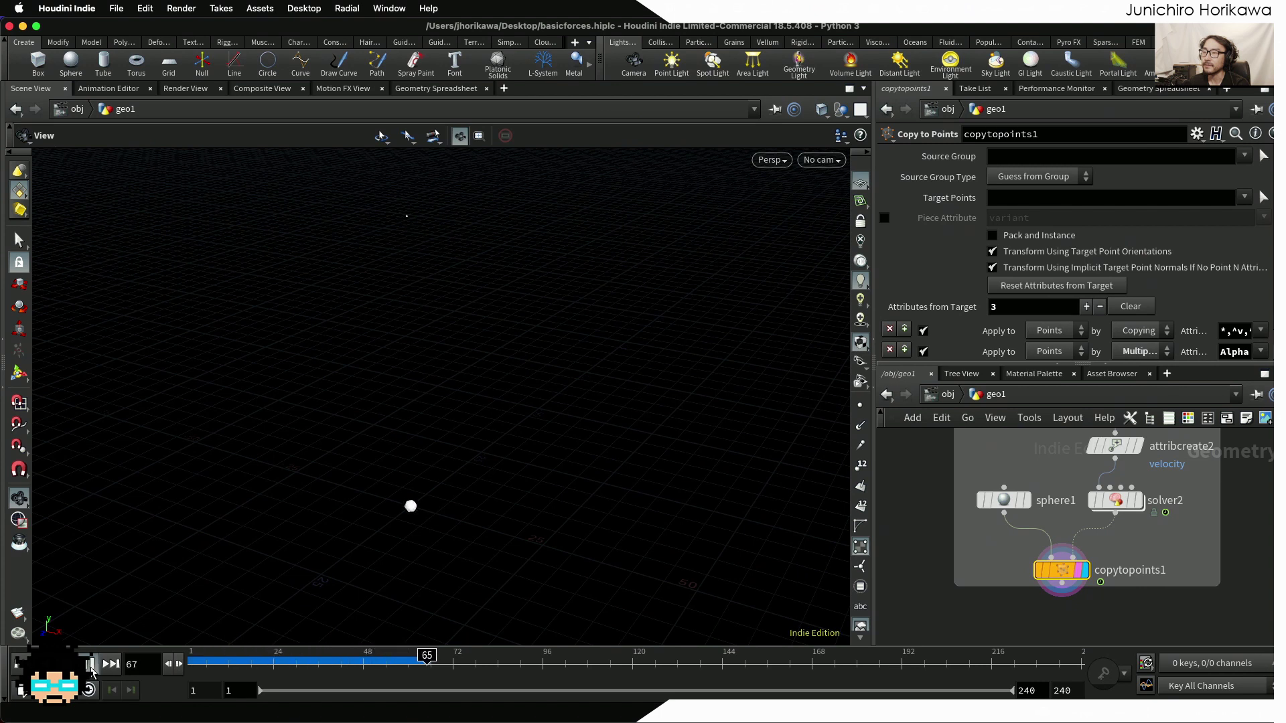
pyautogui.click(91, 663)
pyautogui.moveTo(477, 654); pyautogui.dragTo(197, 655)
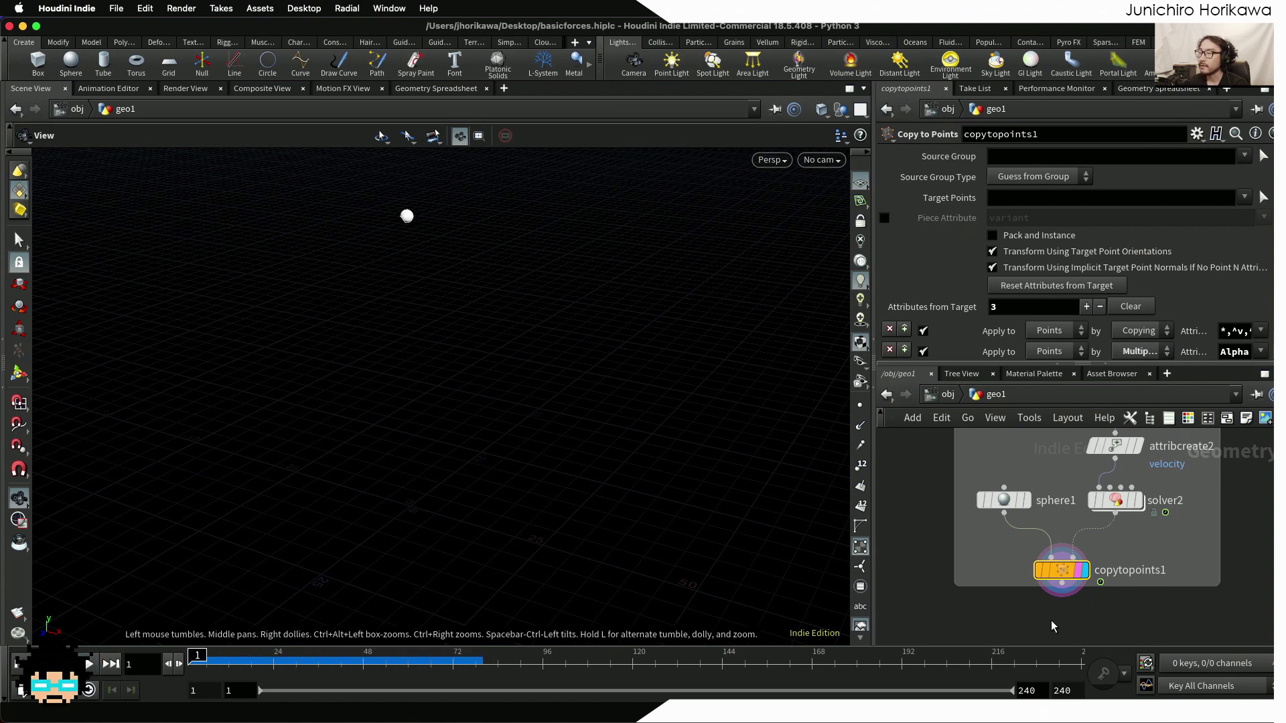
# Go inside solver2 and rename its floor wrangle as "bouncing"
pyautogui.doubleClick(1114, 502)
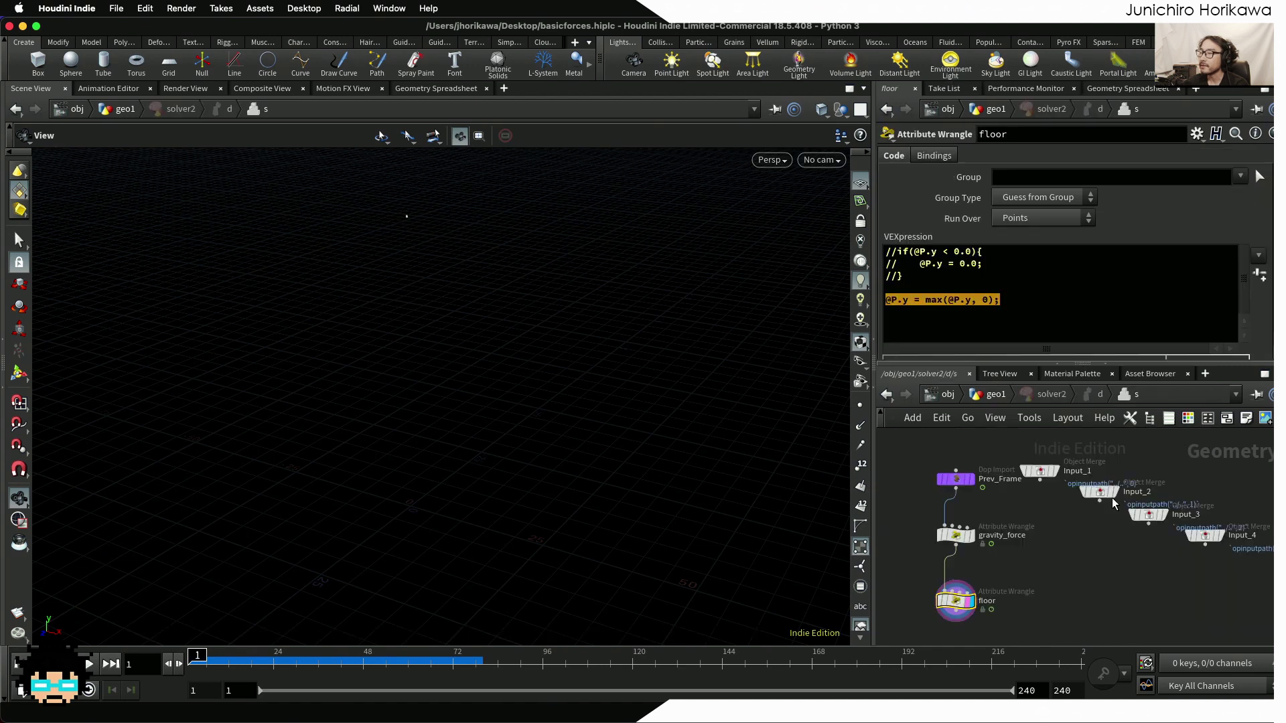
pyautogui.click(991, 314)
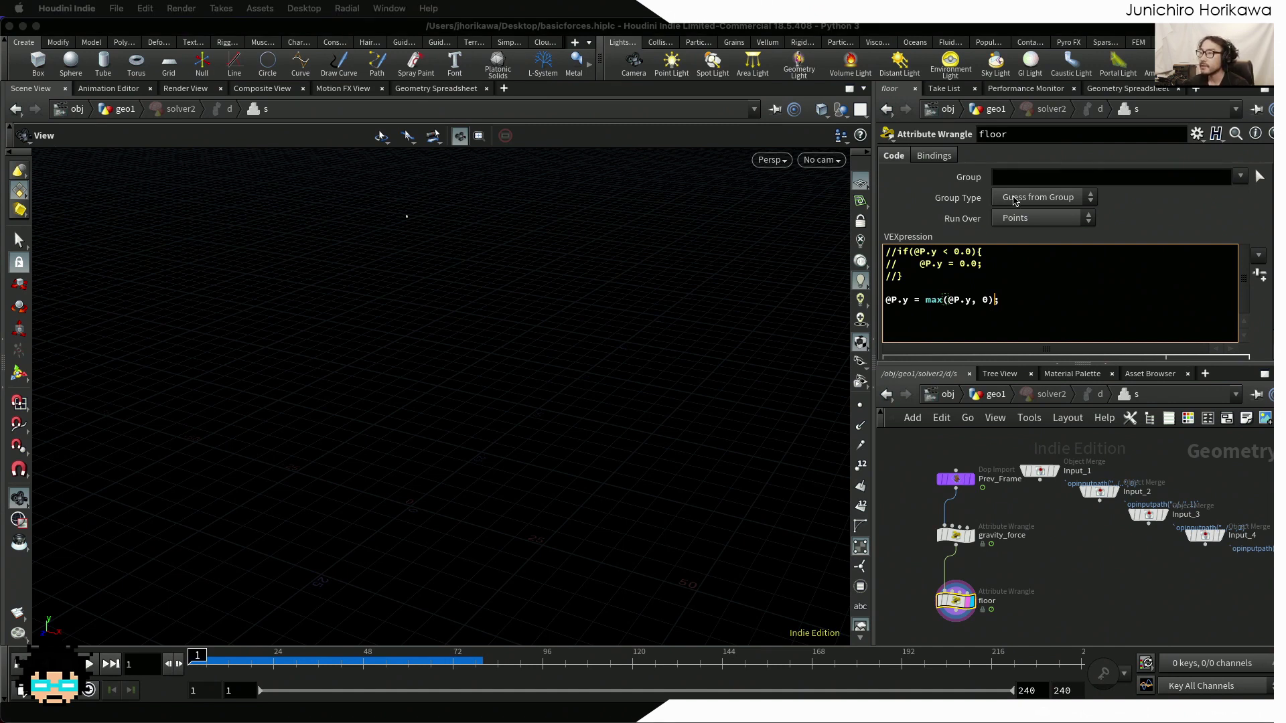
pyautogui.click(1028, 625)
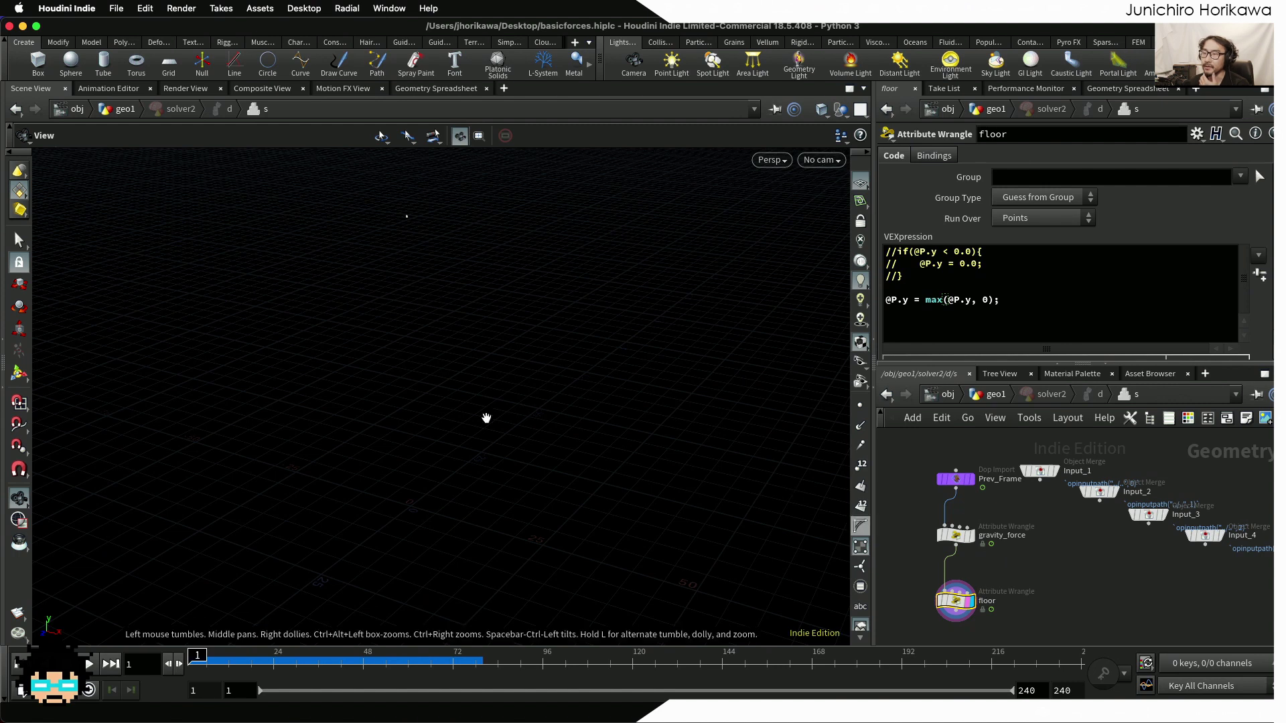
pyautogui.moveTo(365, 426); pyautogui.dragTo(365, 509)
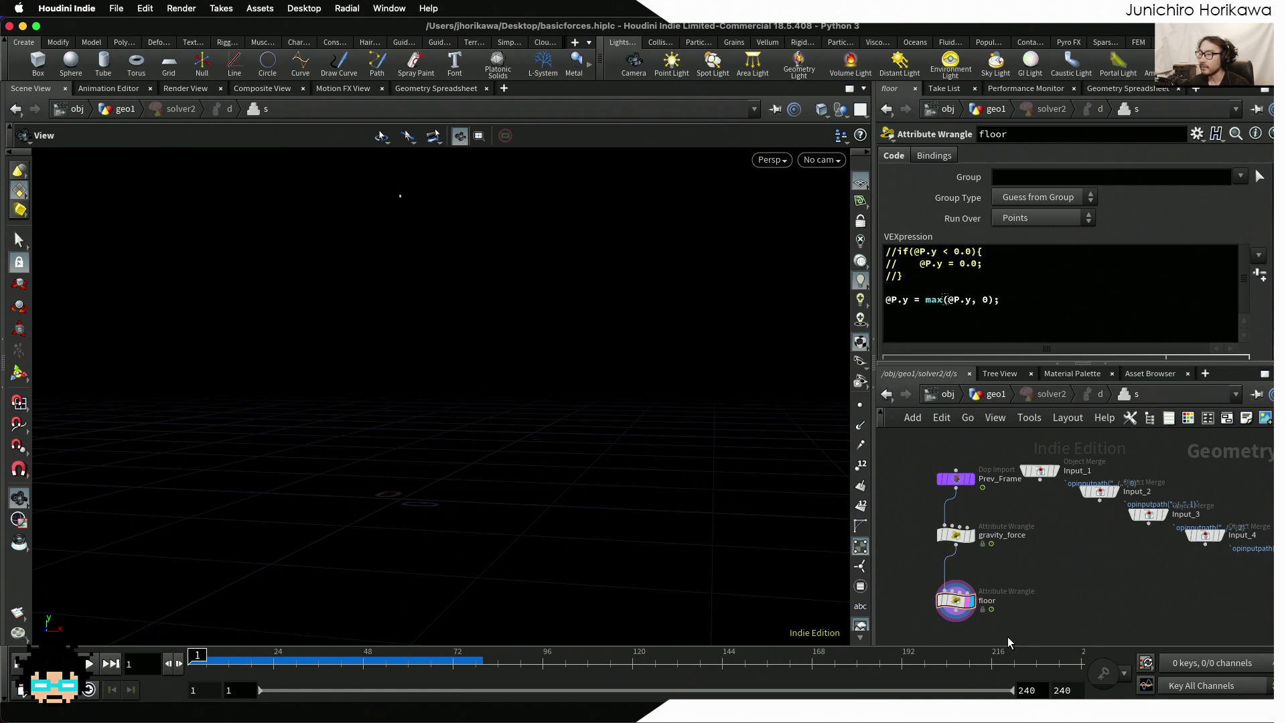
pyautogui.scroll(4, 961, 598)
pyautogui.scroll(-1, 960, 598)
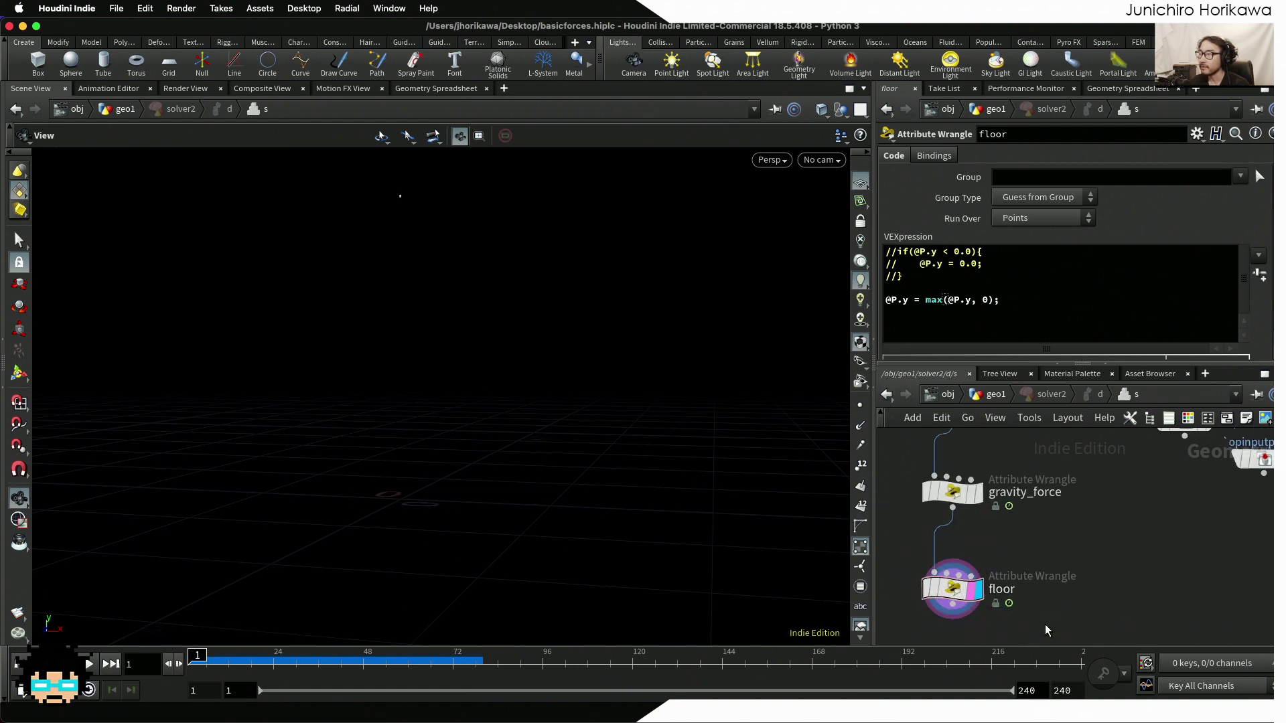
pyautogui.doubleClick(997, 589)
pyautogui.write('bo')
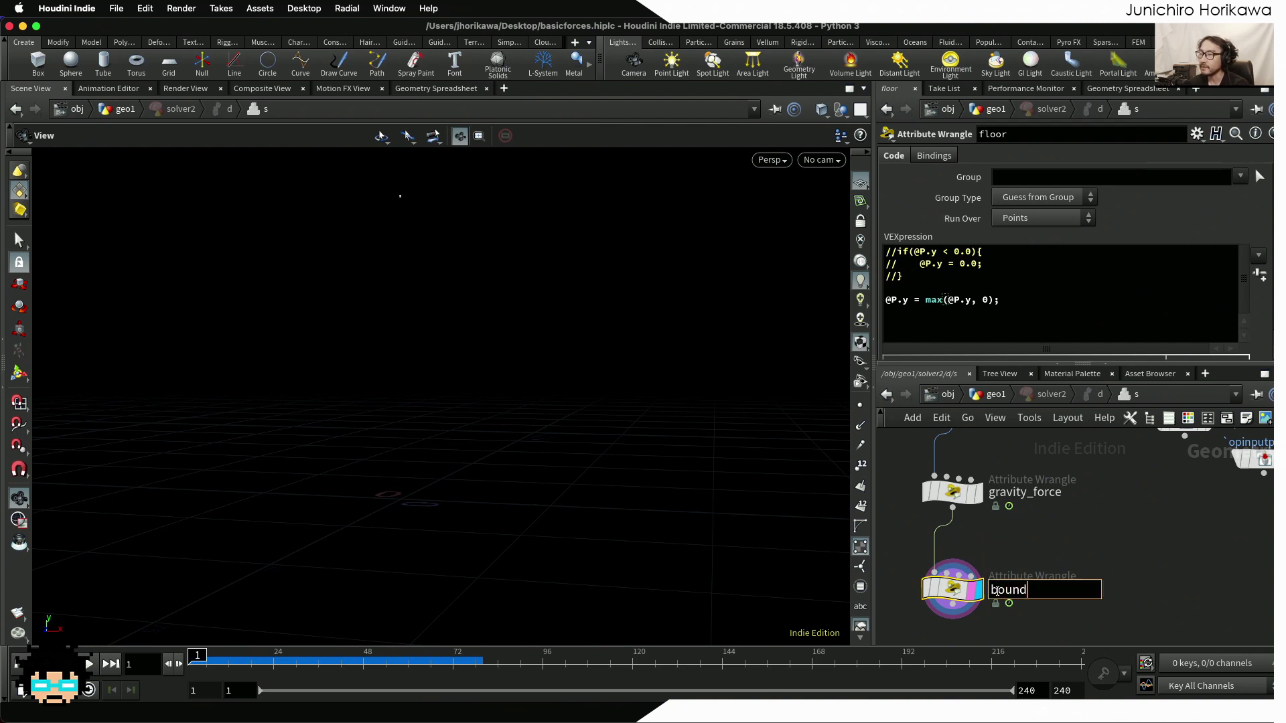
pyautogui.write('und')
pyautogui.press('BackSpace')
pyautogui.write('cing')
pyautogui.press('Return')
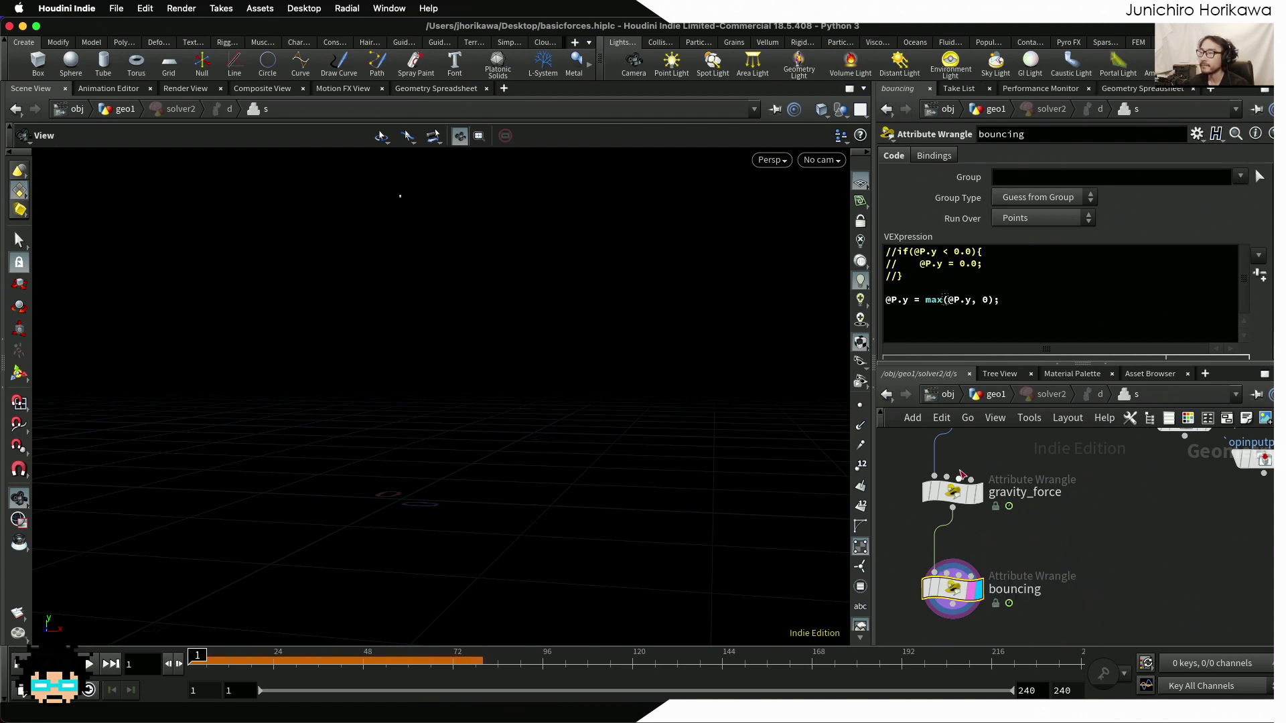
# Replace all of bouncing's VEXpression code with an empty "if(@P.y < 0){ }" block containing an indented blank line
pyautogui.click(962, 324)
pyautogui.moveTo(1033, 320); pyautogui.dragTo(838, 232)
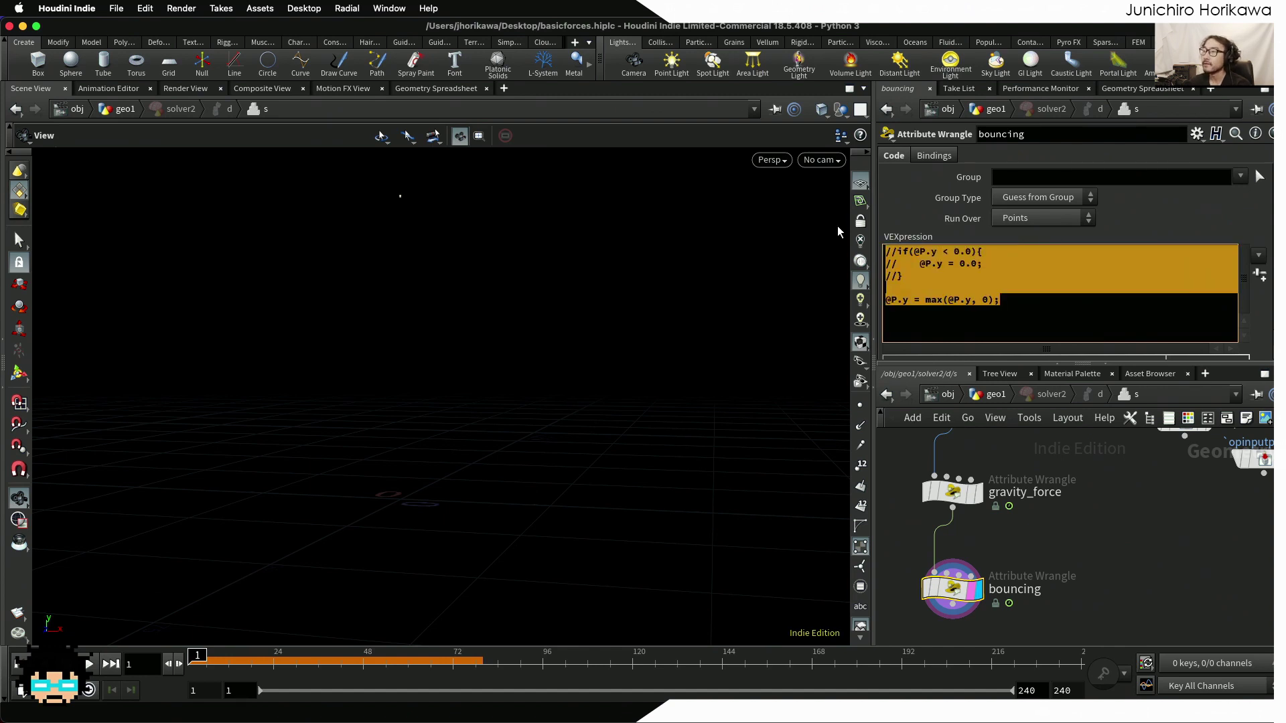
pyautogui.press('BackSpace')
pyautogui.write('if(@P')
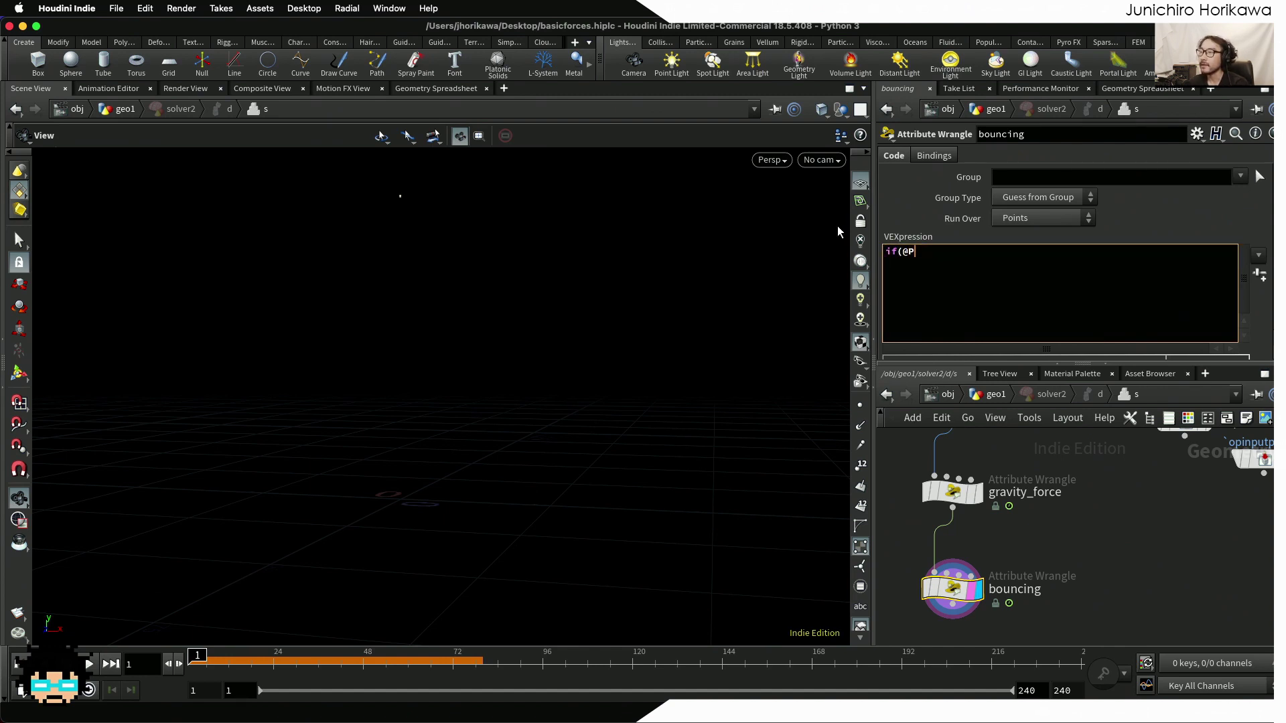
pyautogui.write('.y < 0){')
pyautogui.press('Return')
pyautogui.write('}')
pyautogui.press('Left')
pyautogui.press('Return')
pyautogui.press('Up')
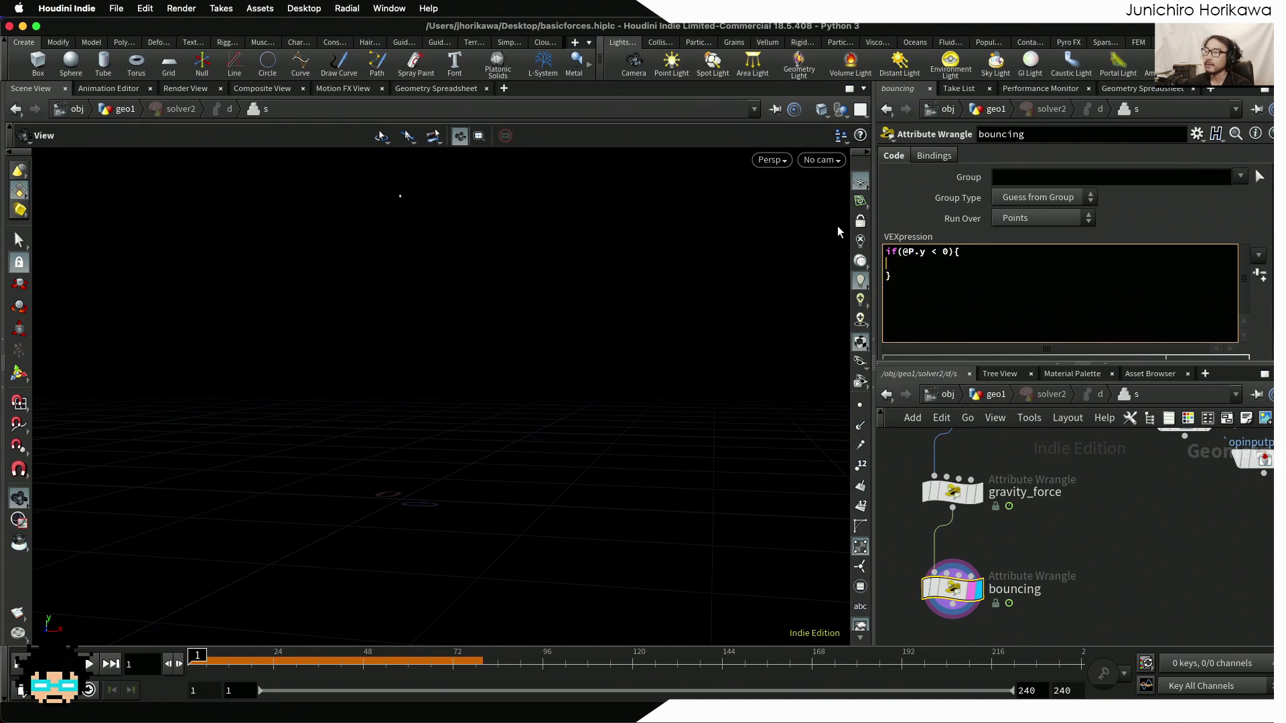
pyautogui.press('Tab')
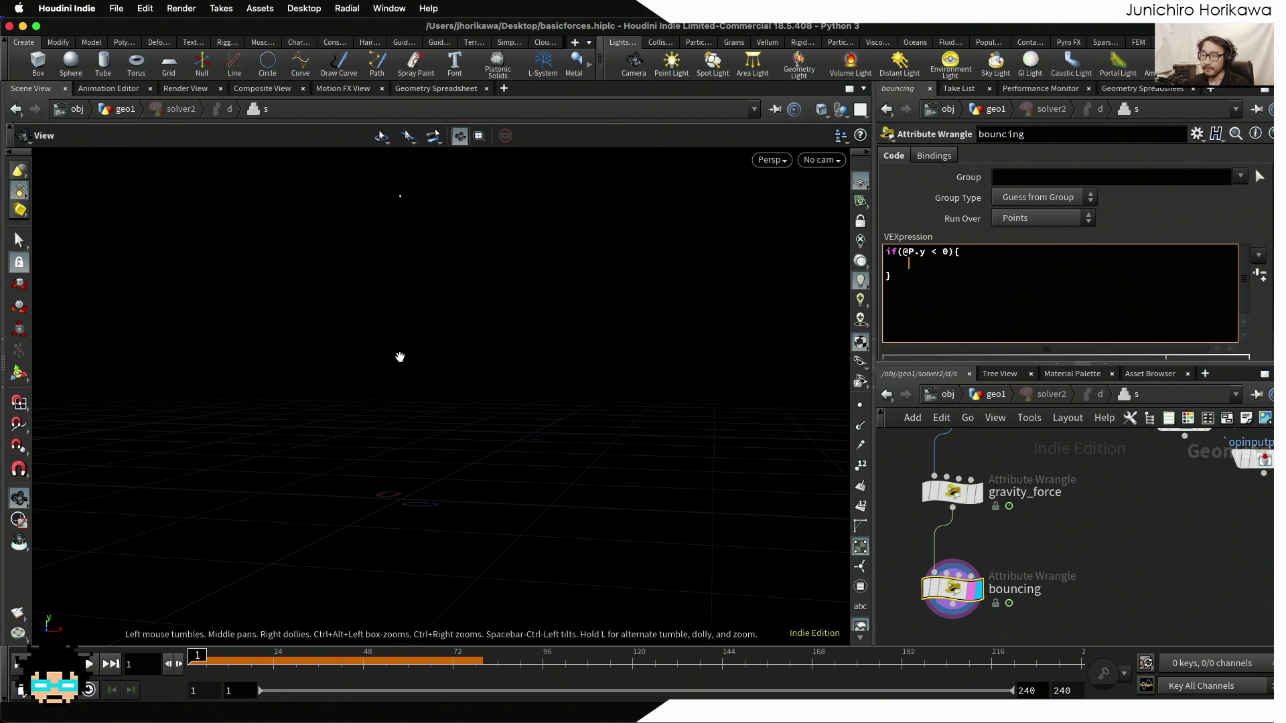
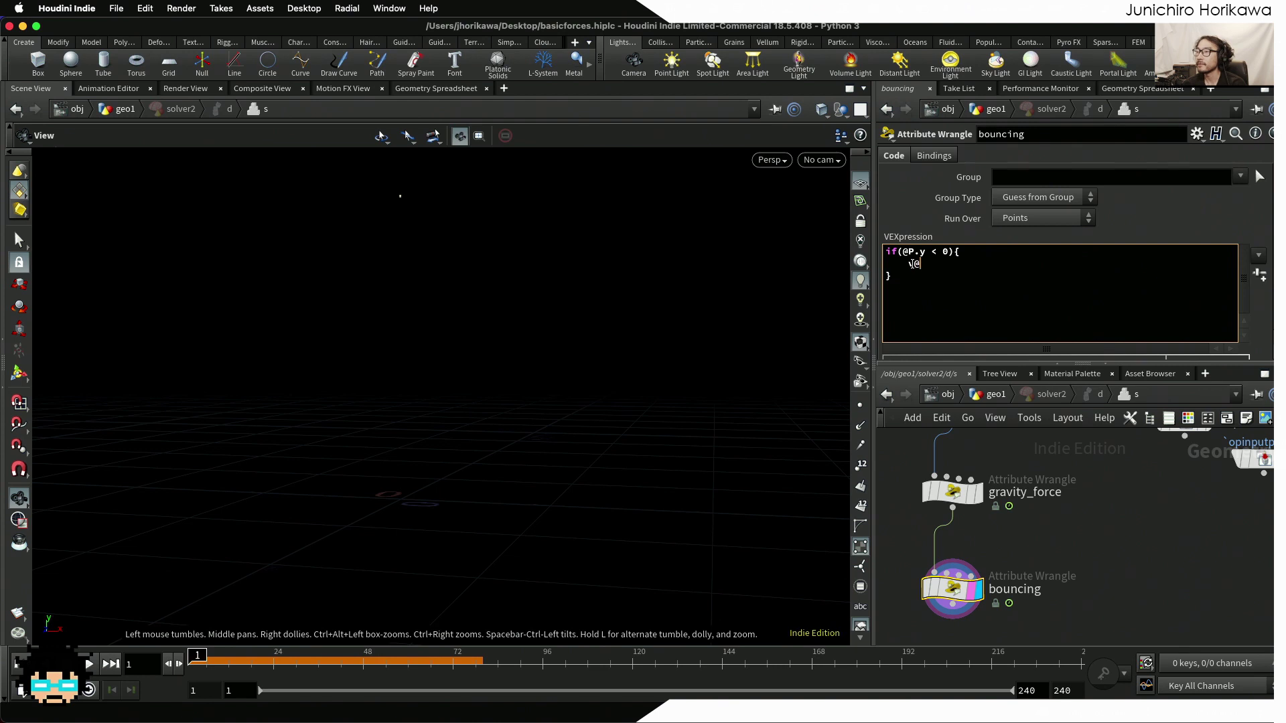
# Fill bouncing's if block with the lines "v@velocity *= -1;" and "@P.y = 0;"
pyautogui.write('locity _+')
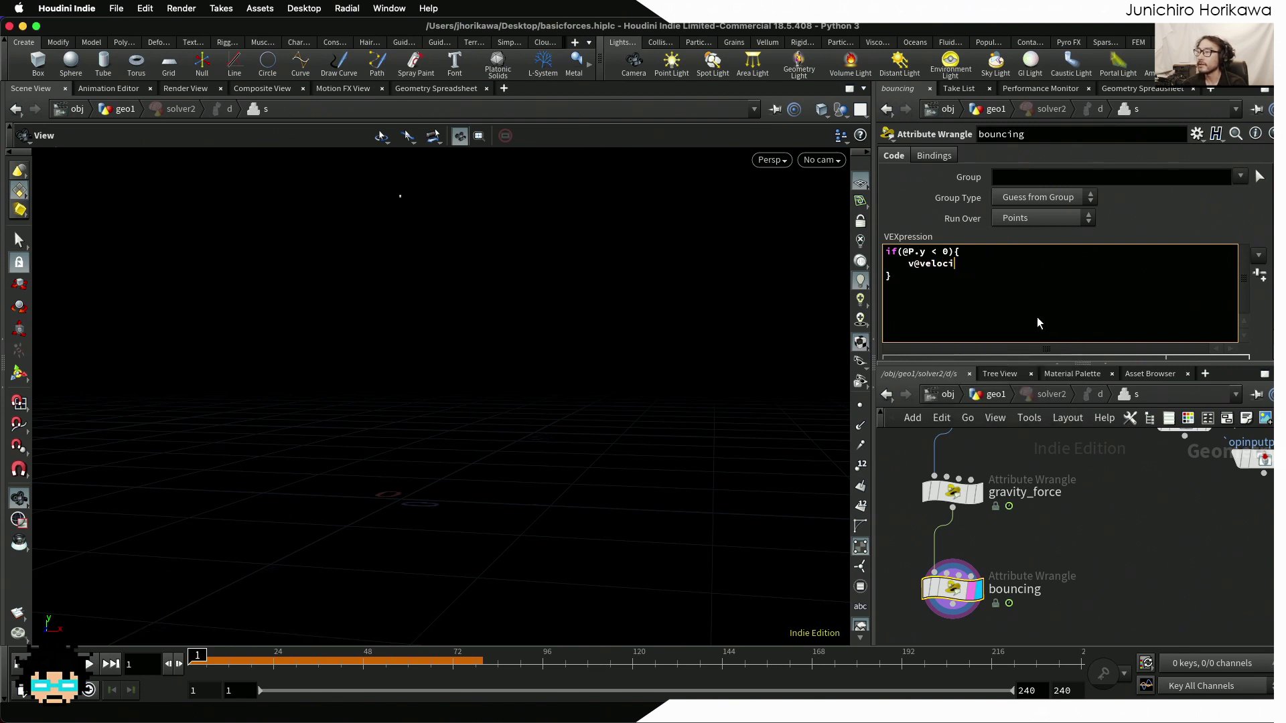
pyautogui.press('BackSpace')
pyautogui.press('BackSpace')
pyautogui.write('*==')
pyautogui.press('BackSpace')
pyautogui.write('-1;')
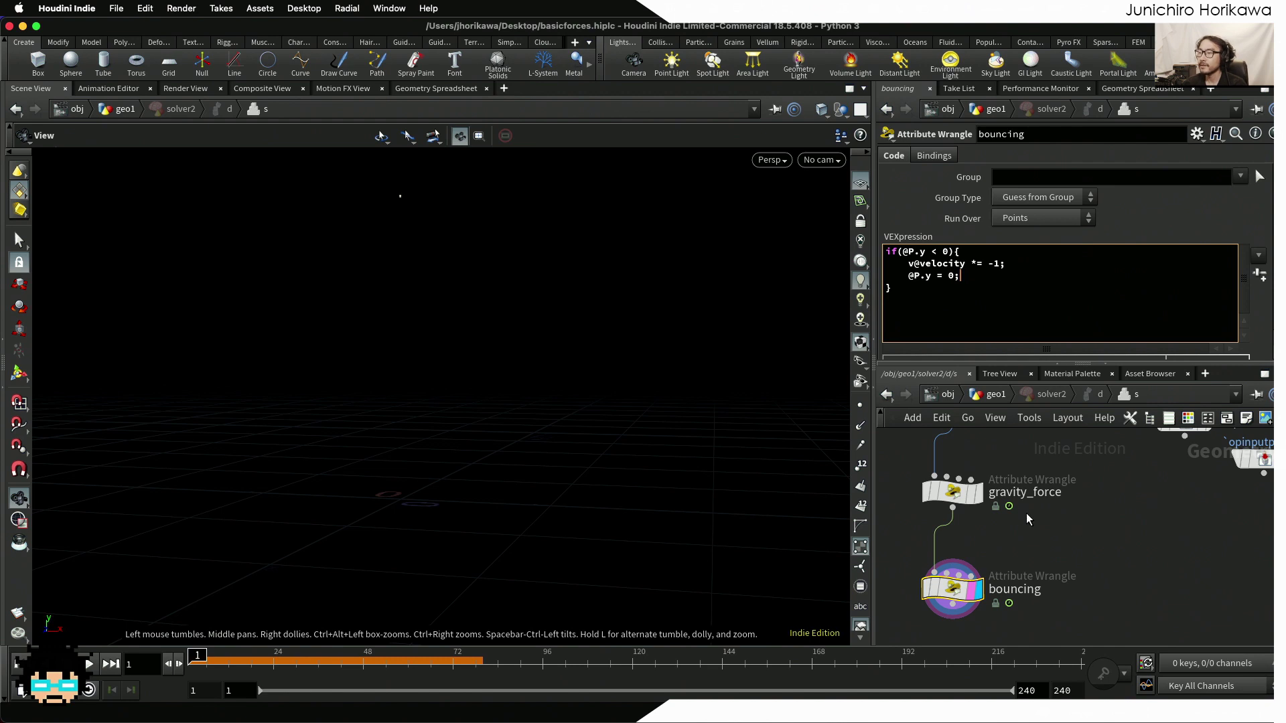
pyautogui.click(1067, 545)
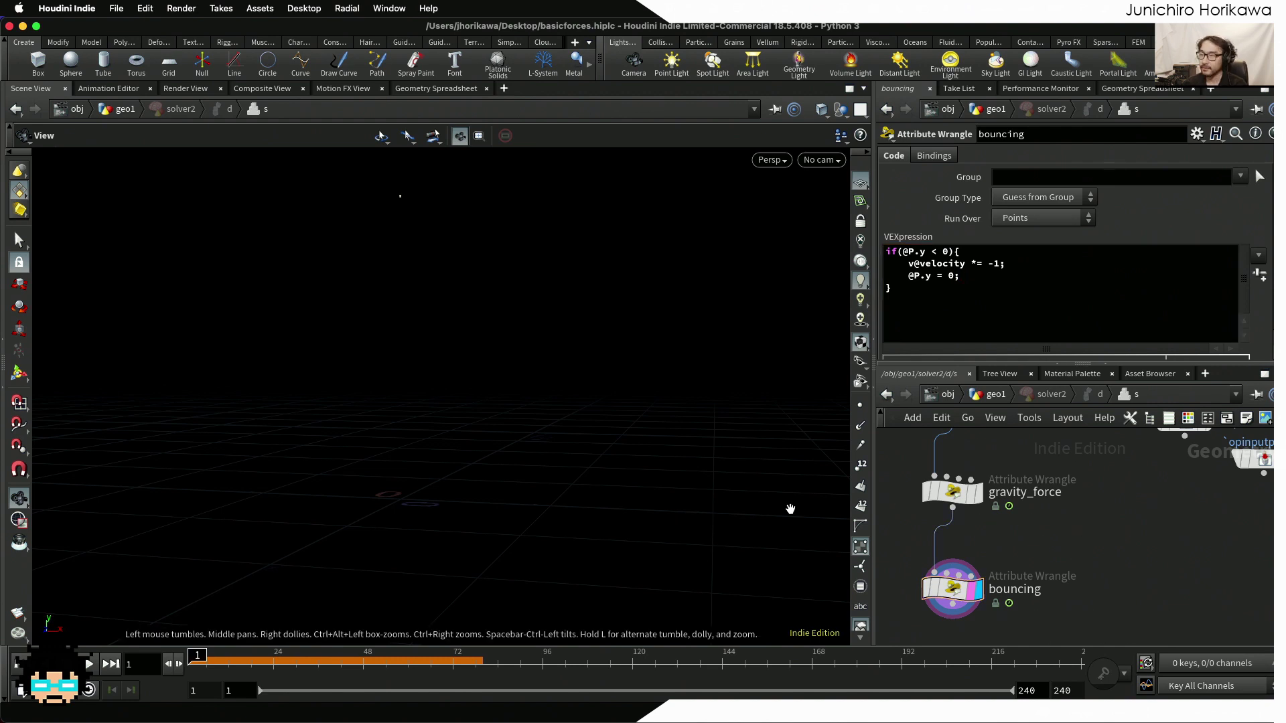
# Return to geo1, select copytopoints1, and play the bouncing sphere simulation
pyautogui.click(992, 395)
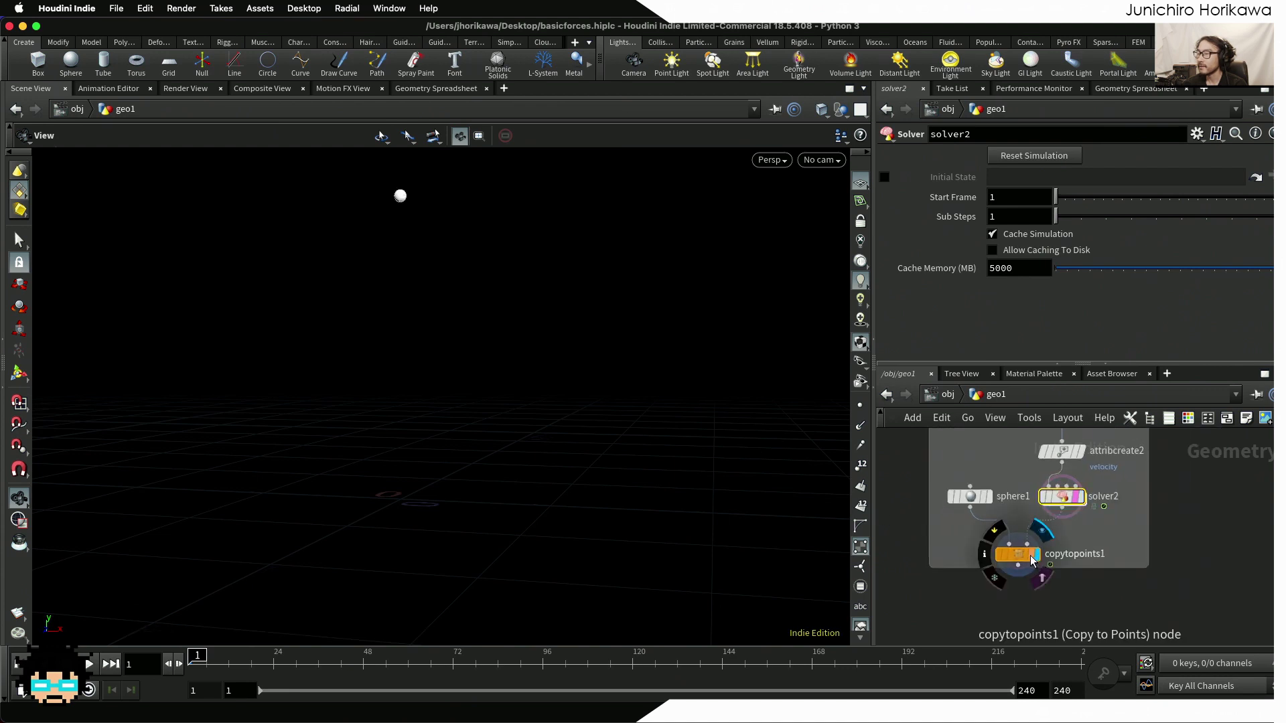
pyautogui.click(1035, 555)
pyautogui.moveTo(576, 447); pyautogui.dragTo(389, 487)
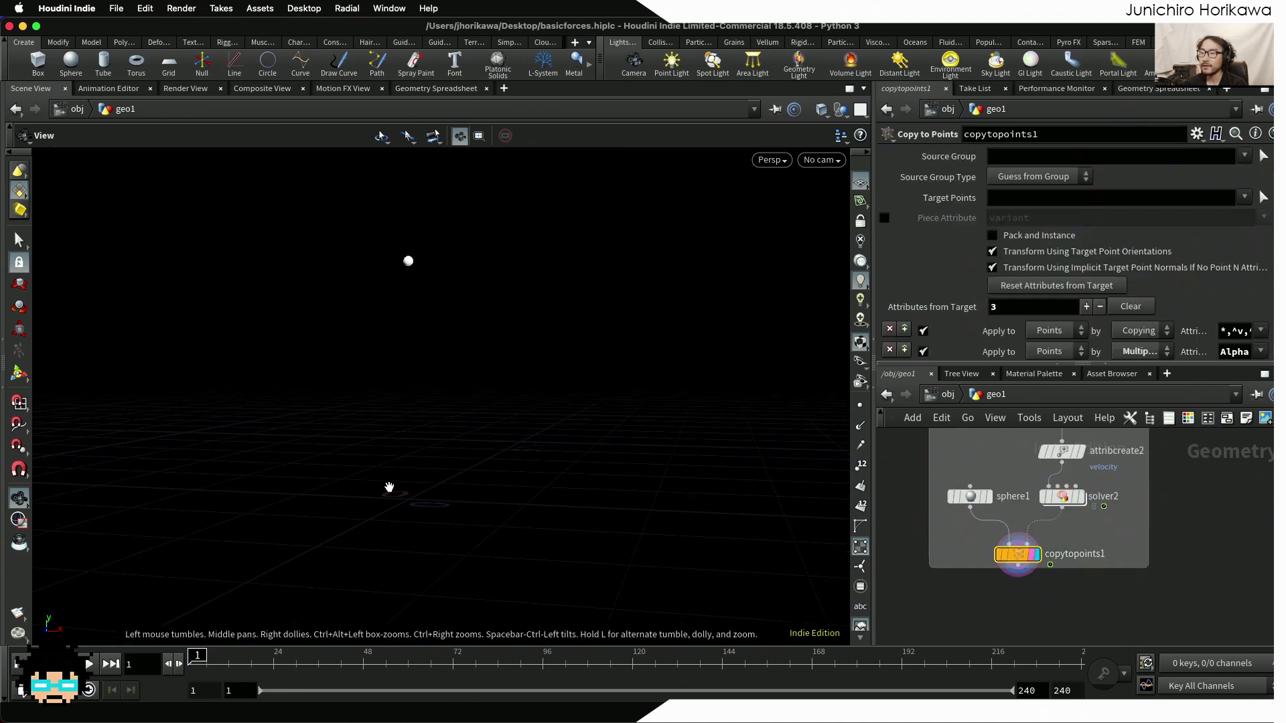
pyautogui.click(89, 664)
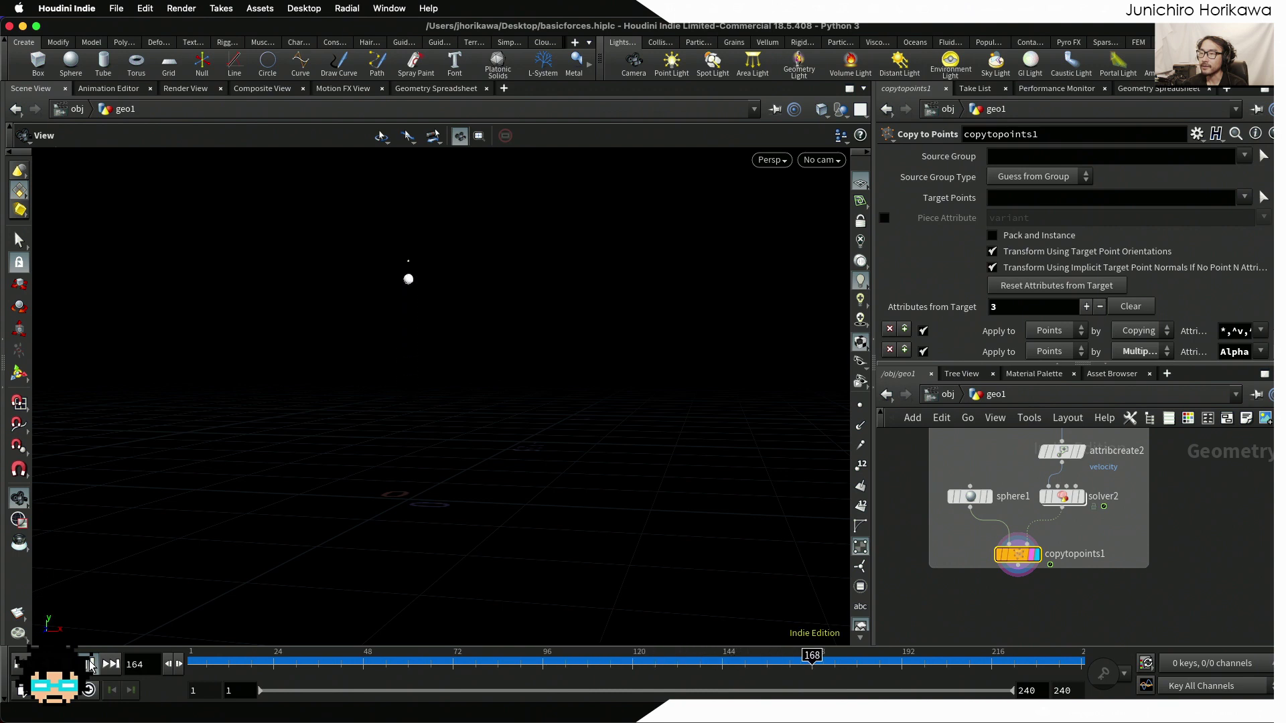
# Stop playback and set the timeline's end frame to 2000
pyautogui.click(89, 664)
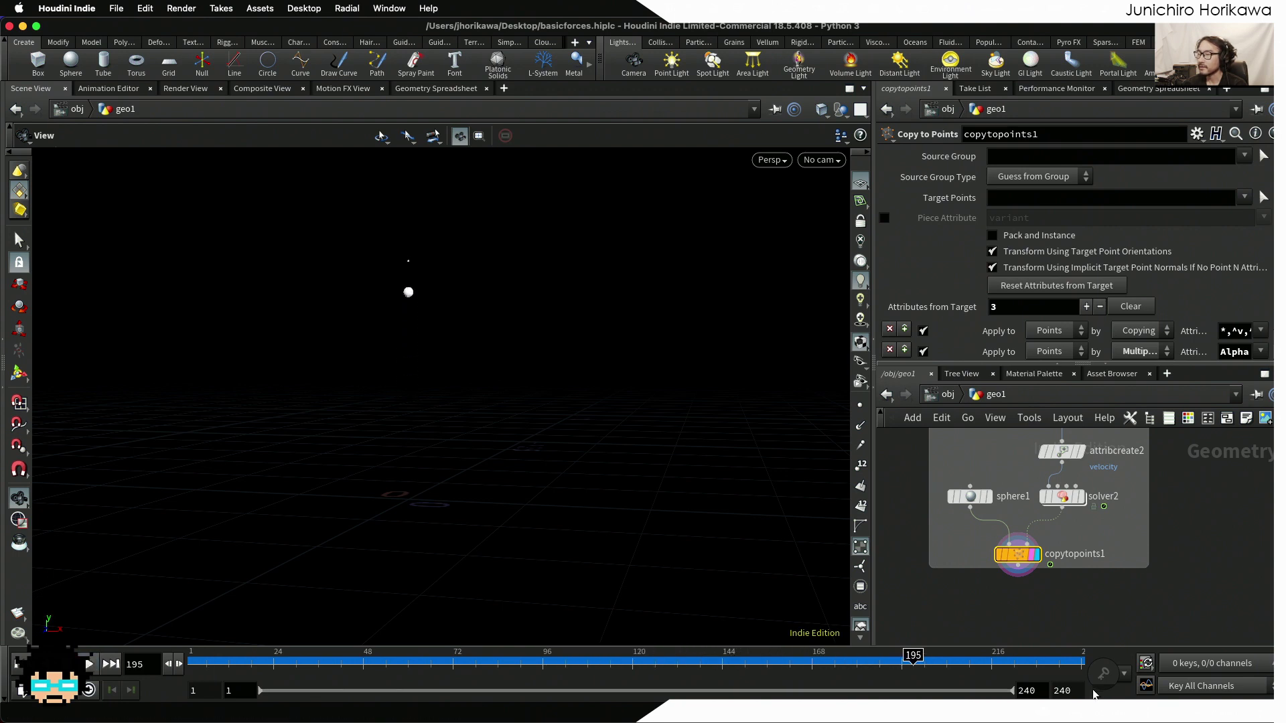
pyautogui.click(1068, 691)
pyautogui.write('2')
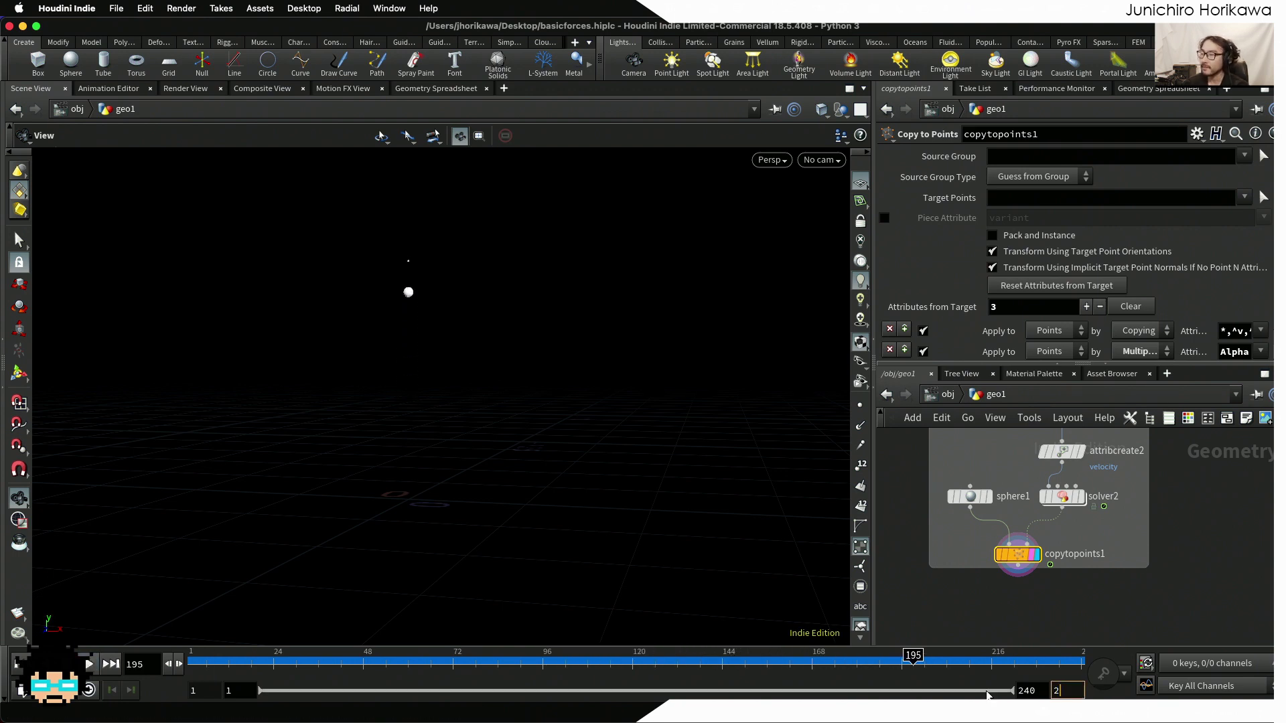
pyautogui.write('000')
pyautogui.press('Return')
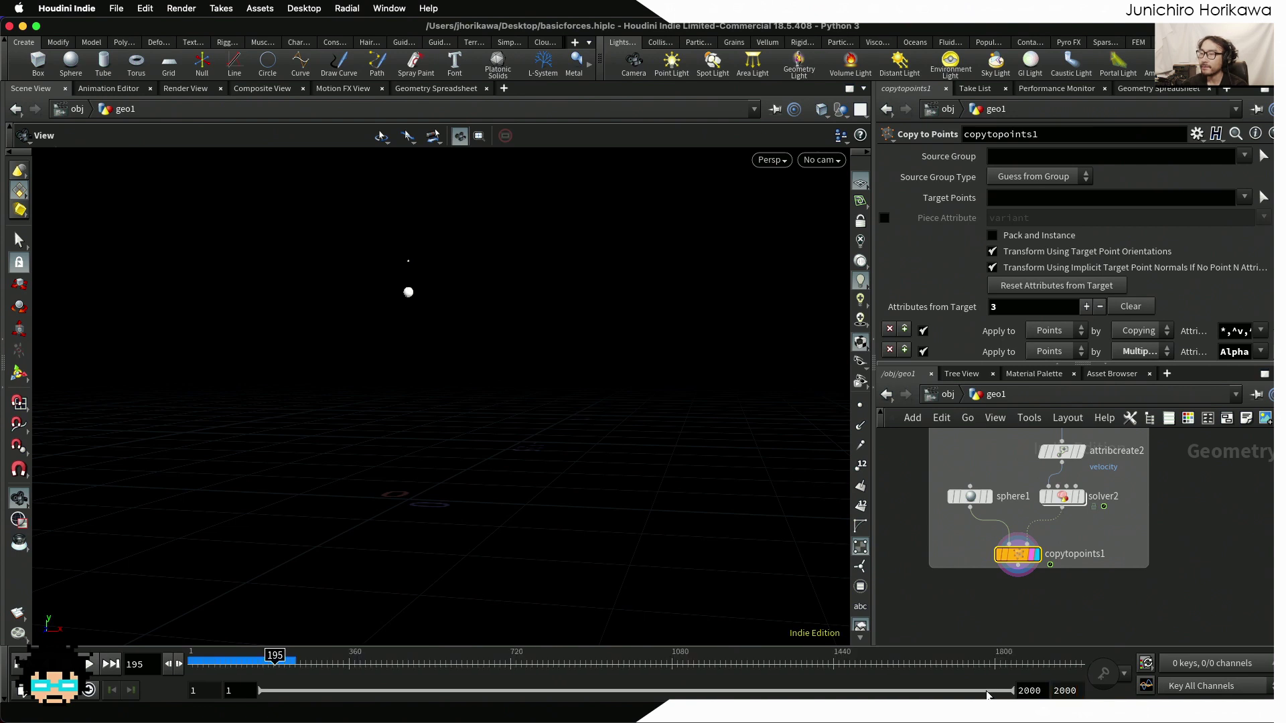
# Play the bouncing simulation over the extended range, scrub back to frame 112, and resume playback
pyautogui.click(89, 665)
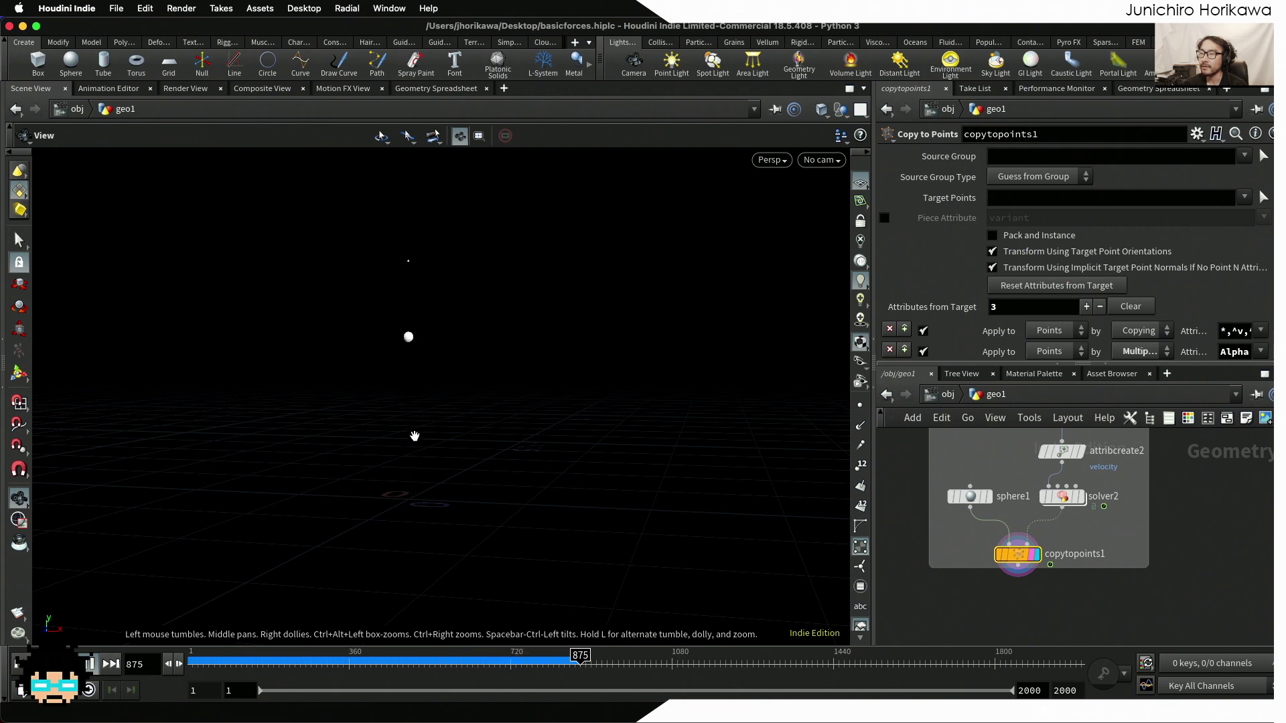
pyautogui.click(611, 663)
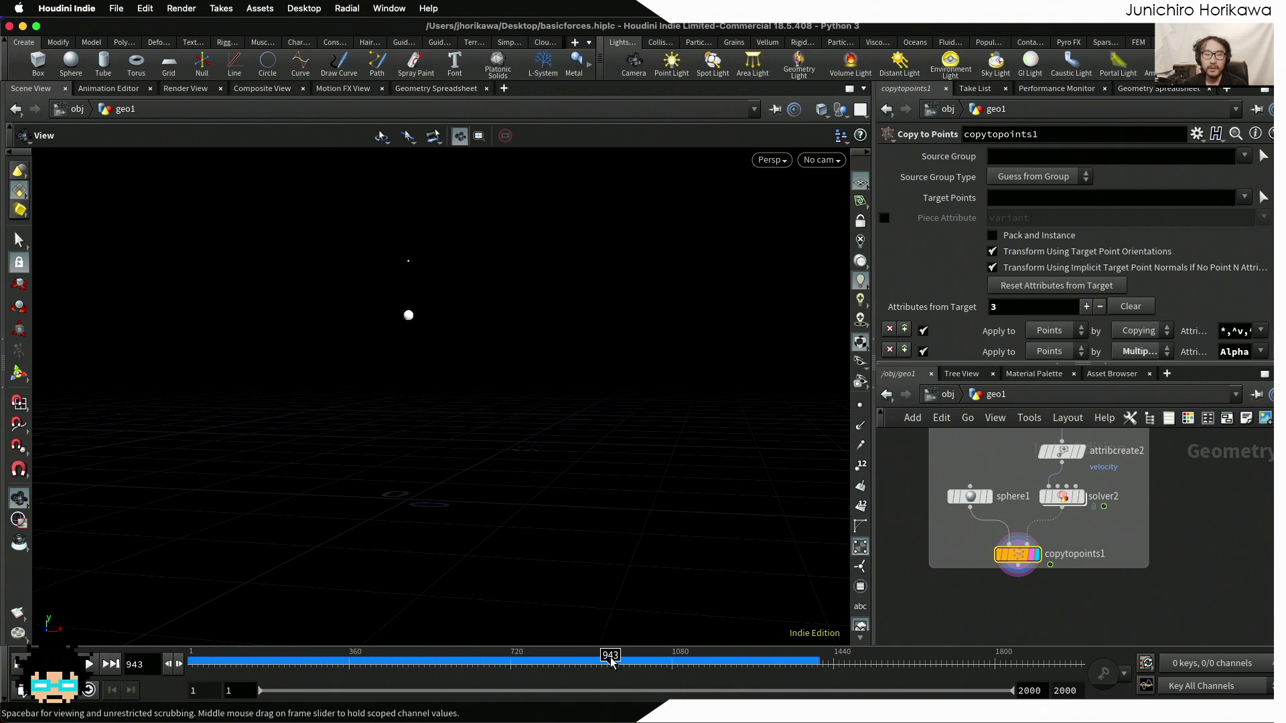
pyautogui.moveTo(610, 663); pyautogui.dragTo(237, 663)
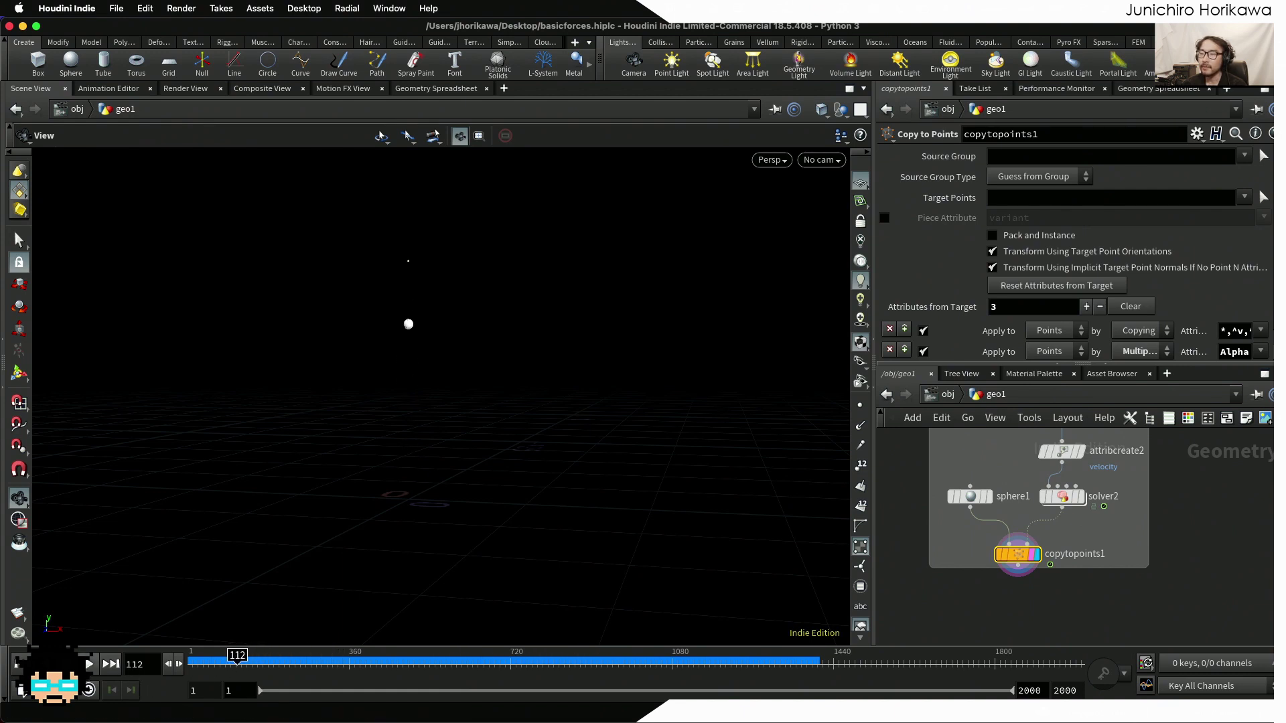
pyautogui.click(89, 663)
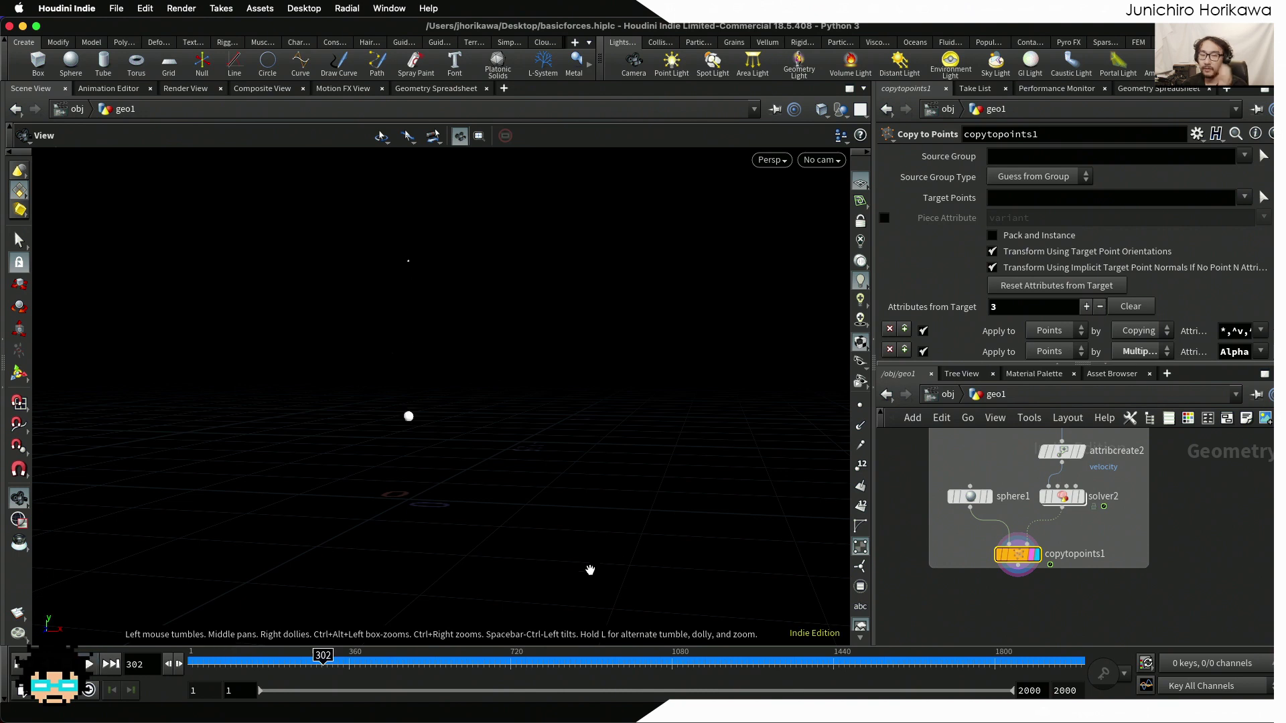
# Inside solver2, change bouncing's velocity line to "v@velocity *= -chf("friction");"
pyautogui.doubleClick(1062, 496)
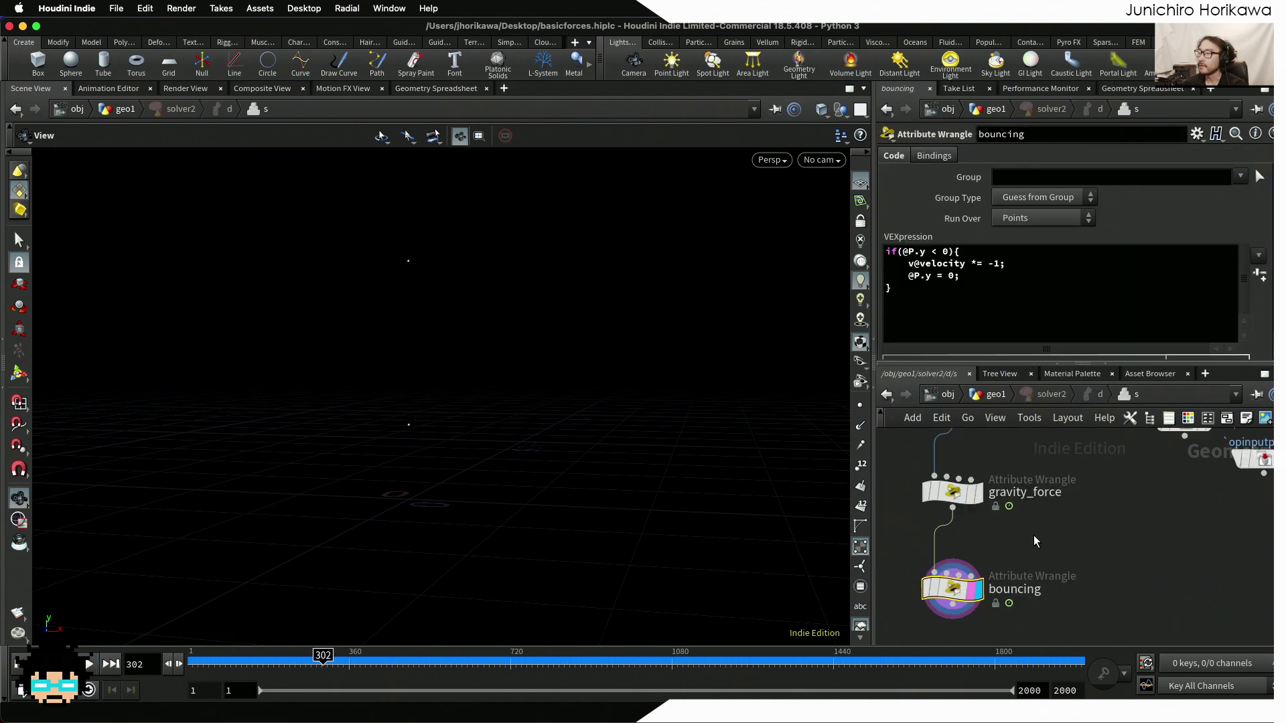
pyautogui.moveTo(1014, 558); pyautogui.dragTo(1039, 532, button='middle')
pyautogui.scroll(1, 1039, 533)
pyautogui.moveTo(977, 573); pyautogui.dragTo(977, 571)
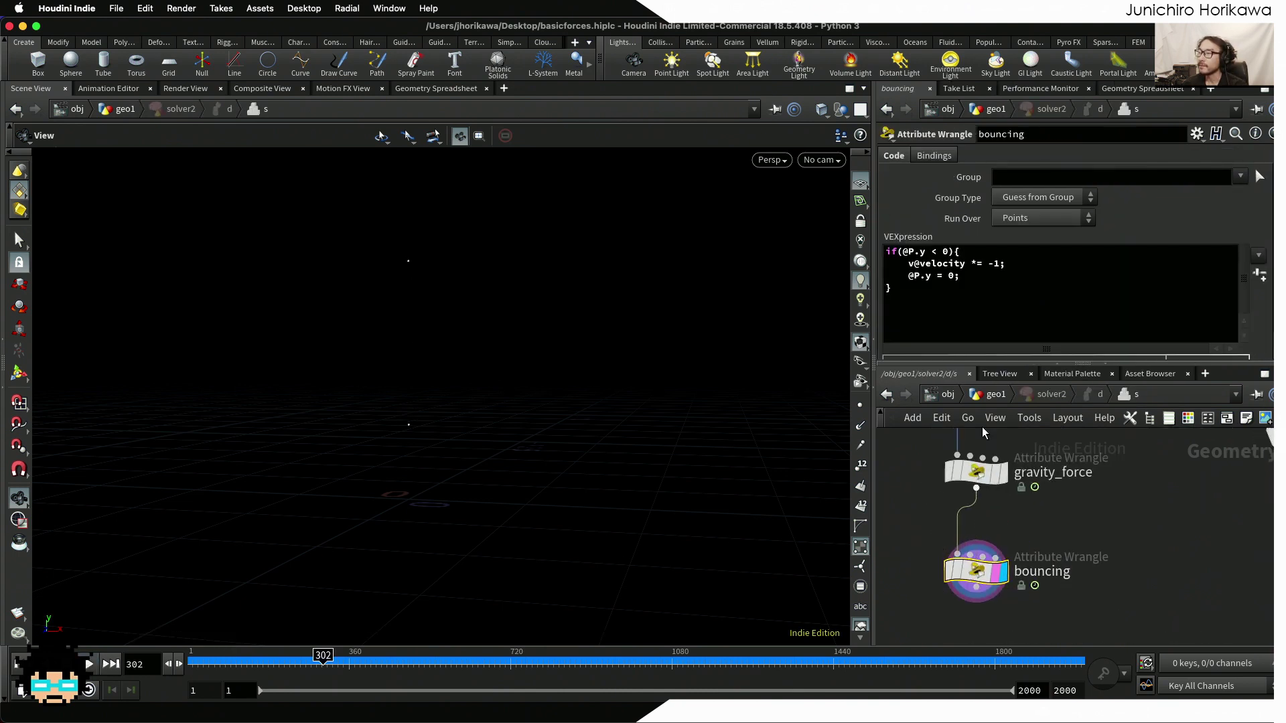
pyautogui.moveTo(999, 266); pyautogui.dragTo(995, 267)
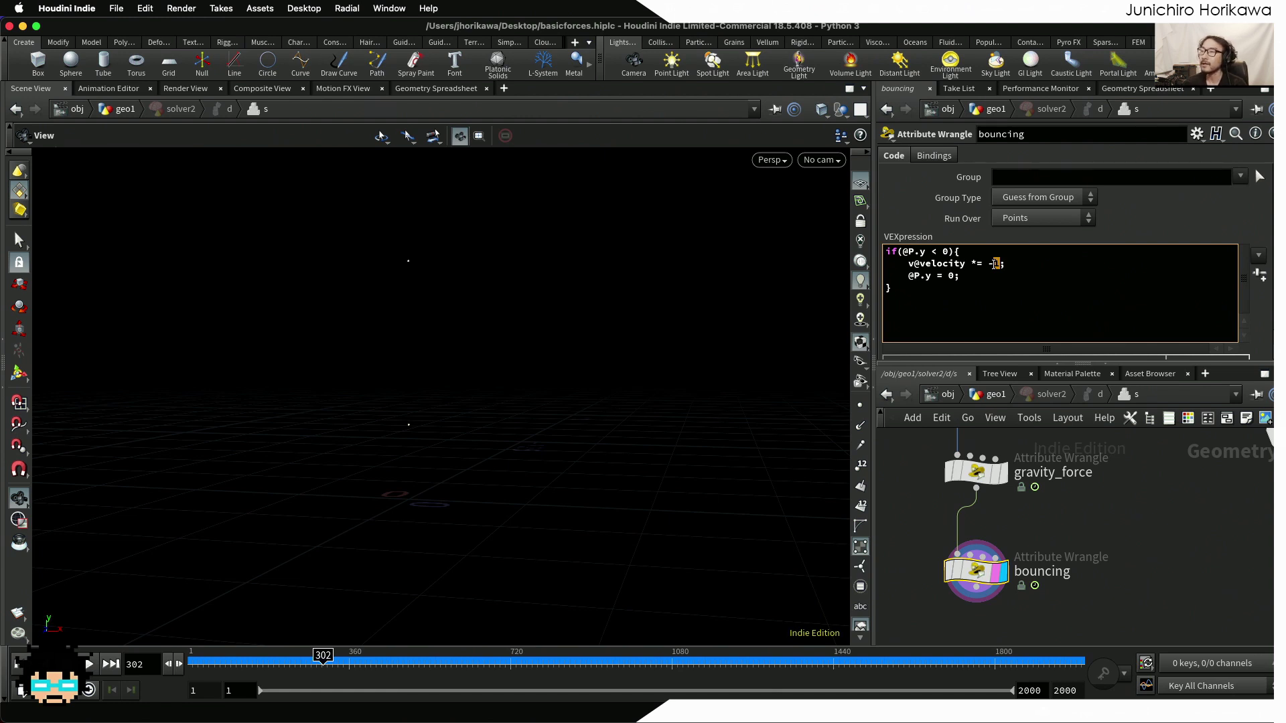
pyautogui.moveTo(910, 263); pyautogui.dragTo(964, 264)
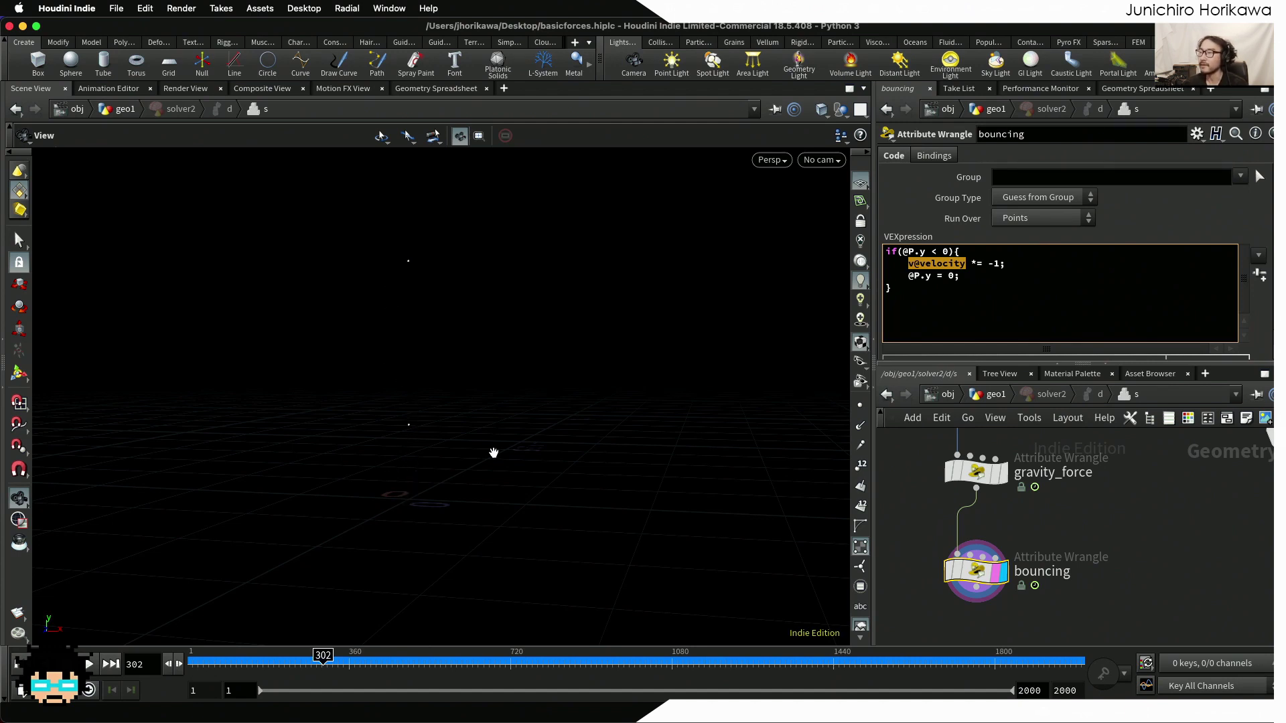
pyautogui.click(995, 263)
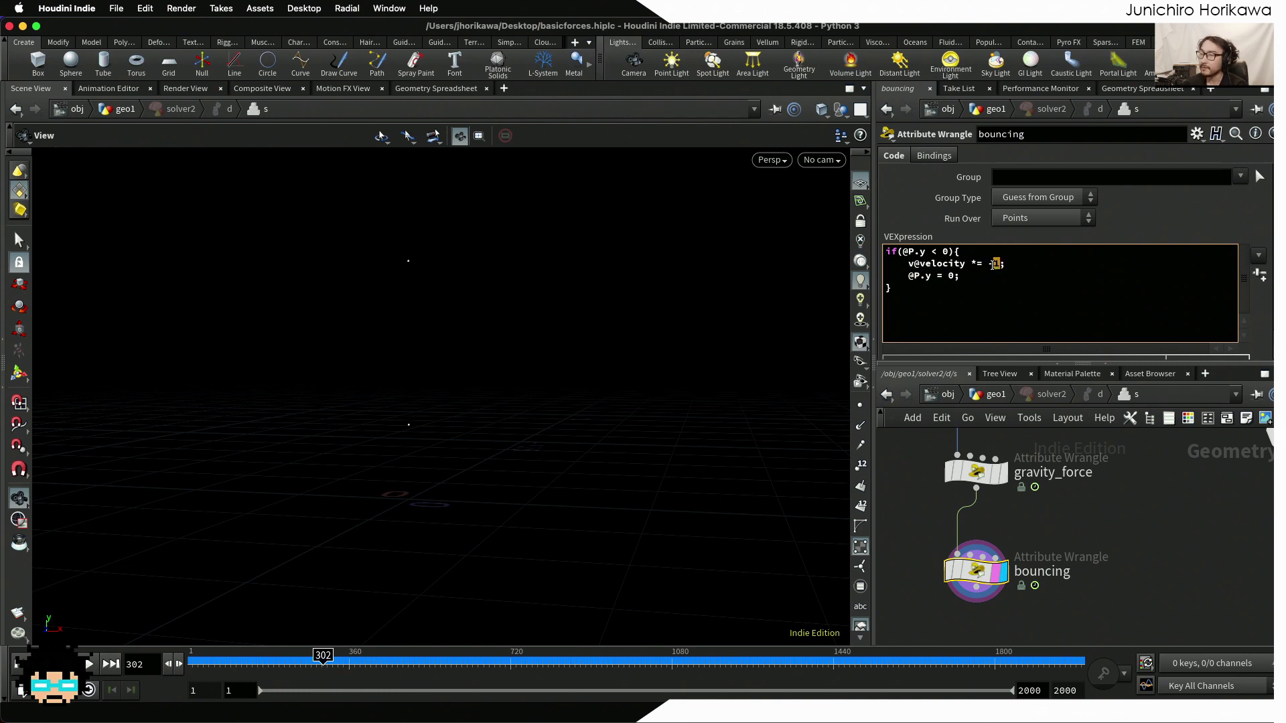
pyautogui.write('chf(')
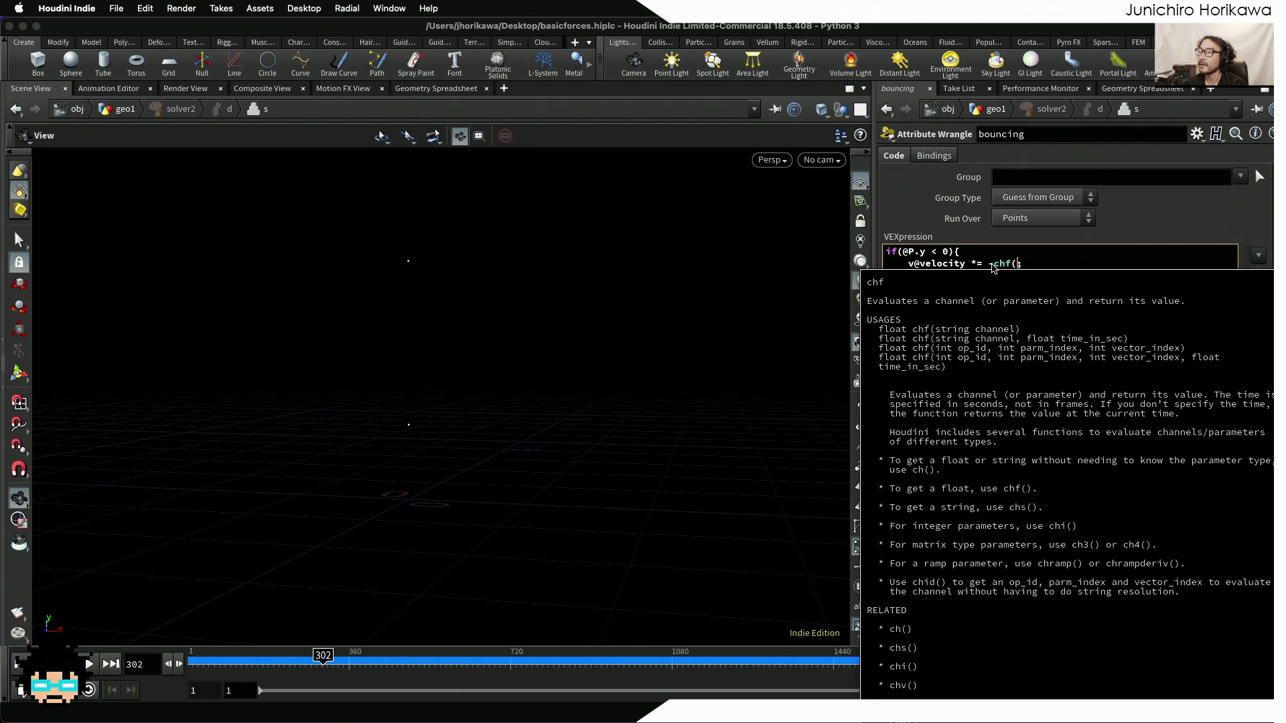
pyautogui.write('"fr')
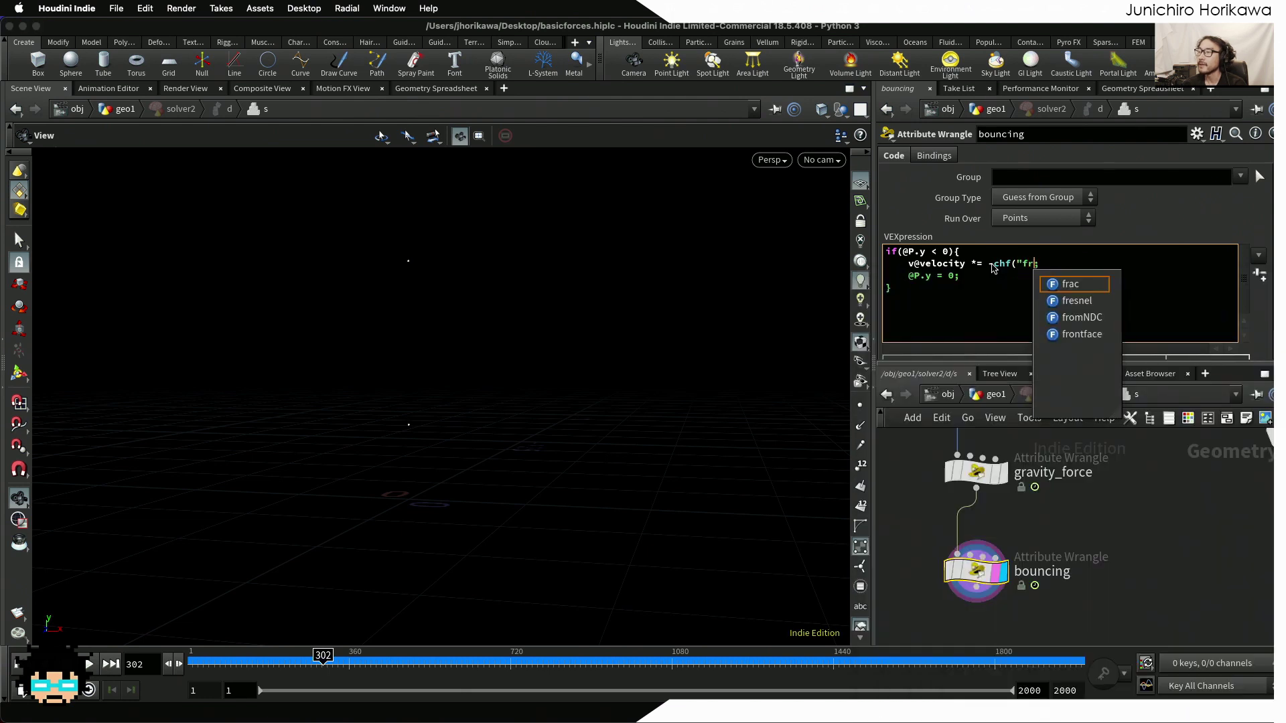
pyautogui.write('iction");')
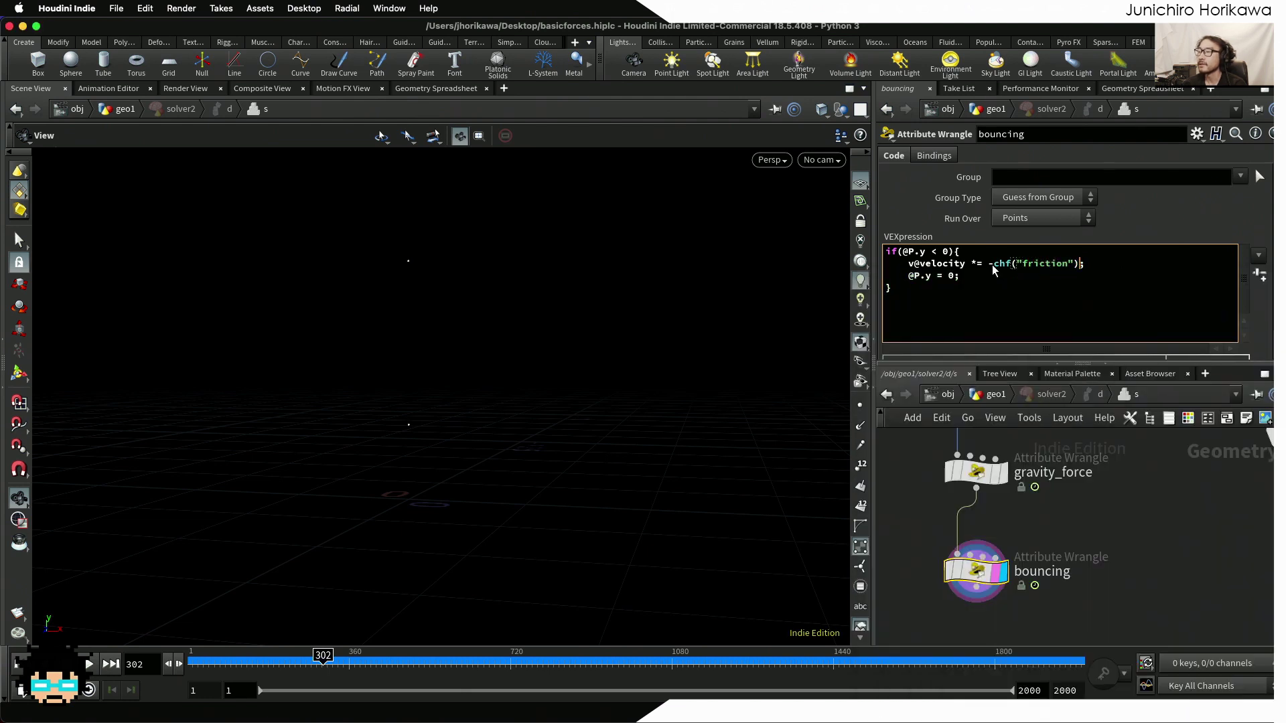
# Create the Friction parameter from bouncing's VEXpression code and set it to 0.8
pyautogui.click(1266, 277)
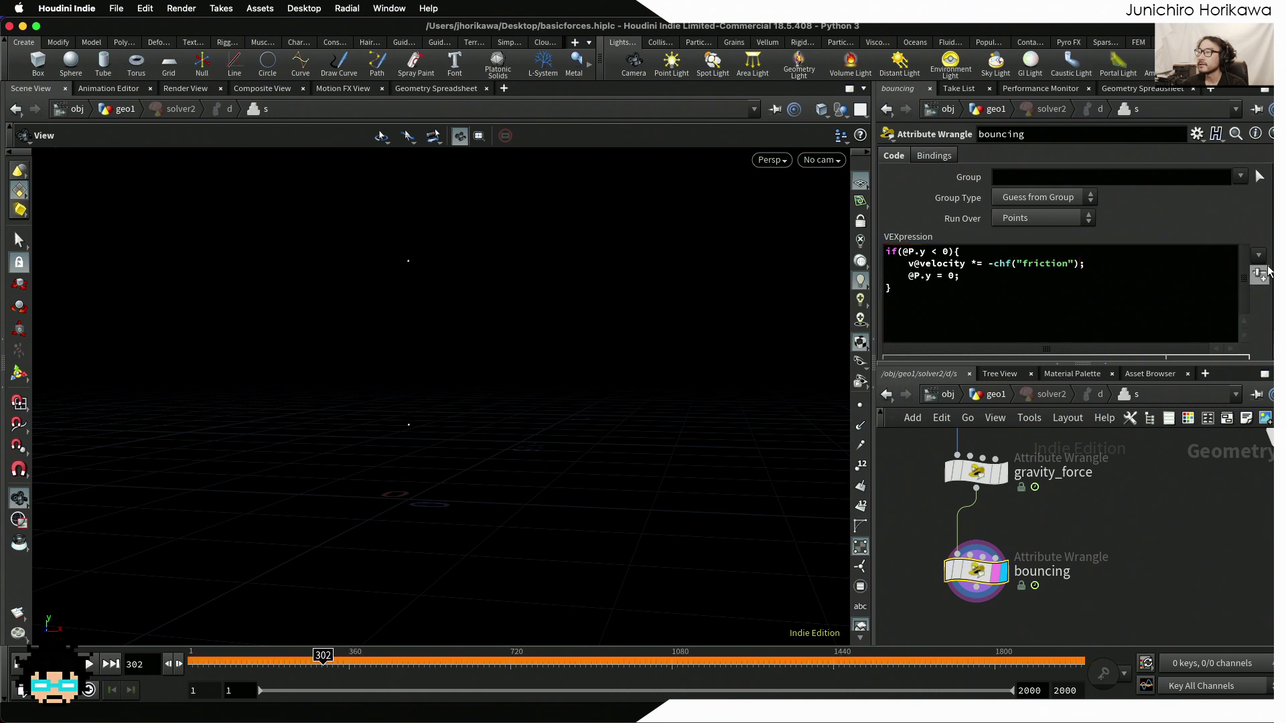
pyautogui.moveTo(1111, 351); pyautogui.dragTo(1216, 355)
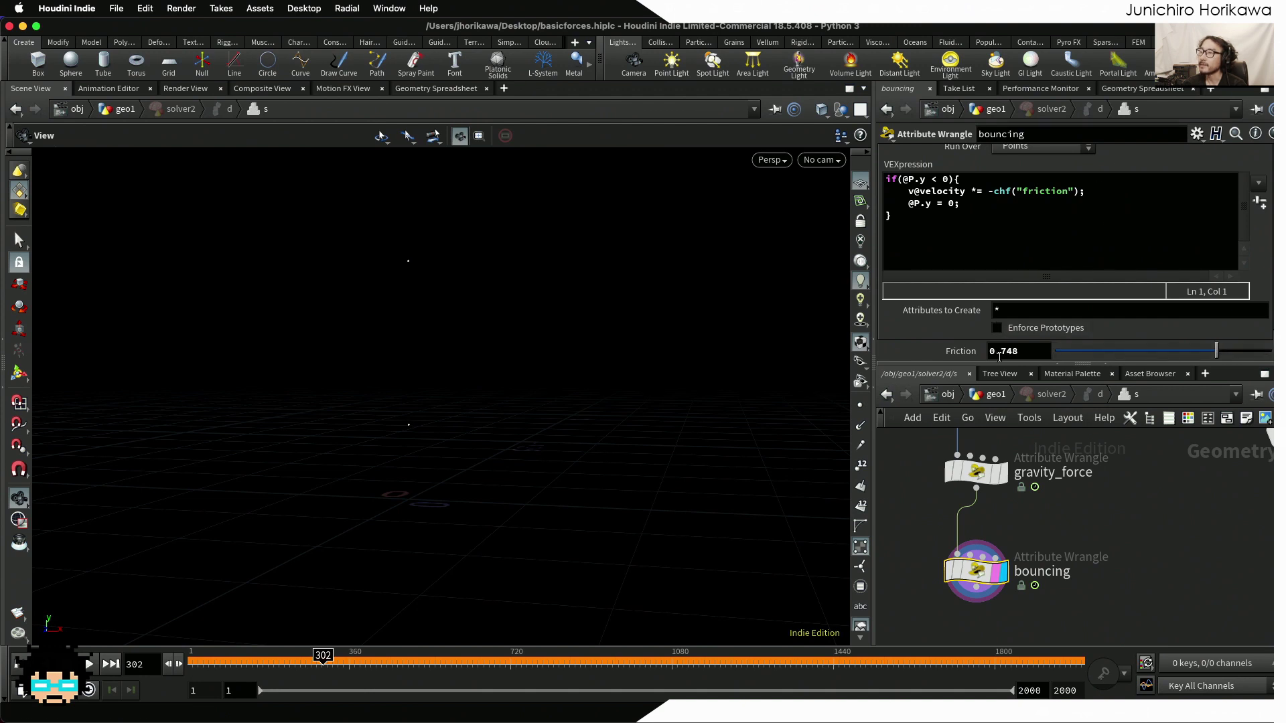
pyautogui.doubleClick(1041, 354)
pyautogui.write('0.8')
pyautogui.press('Return')
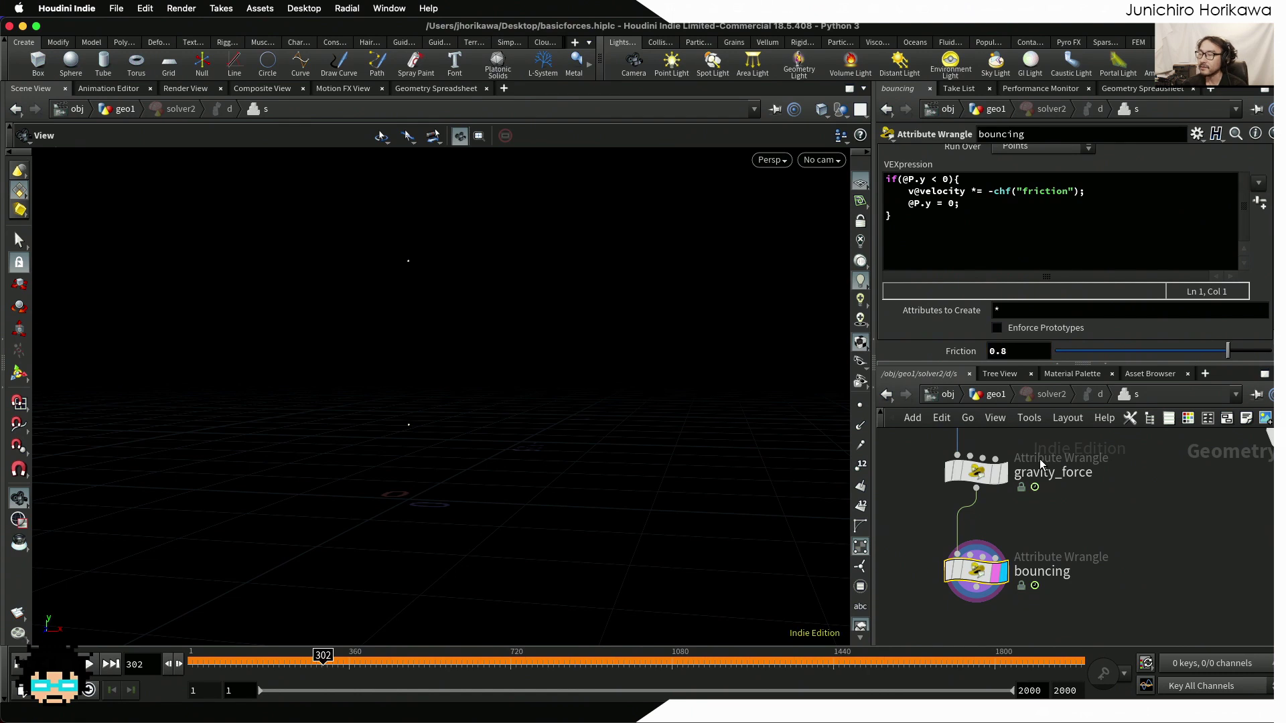
# Return to geo1, play the damped bounce from frame 1, and inspect the sphere near the floor
pyautogui.click(992, 394)
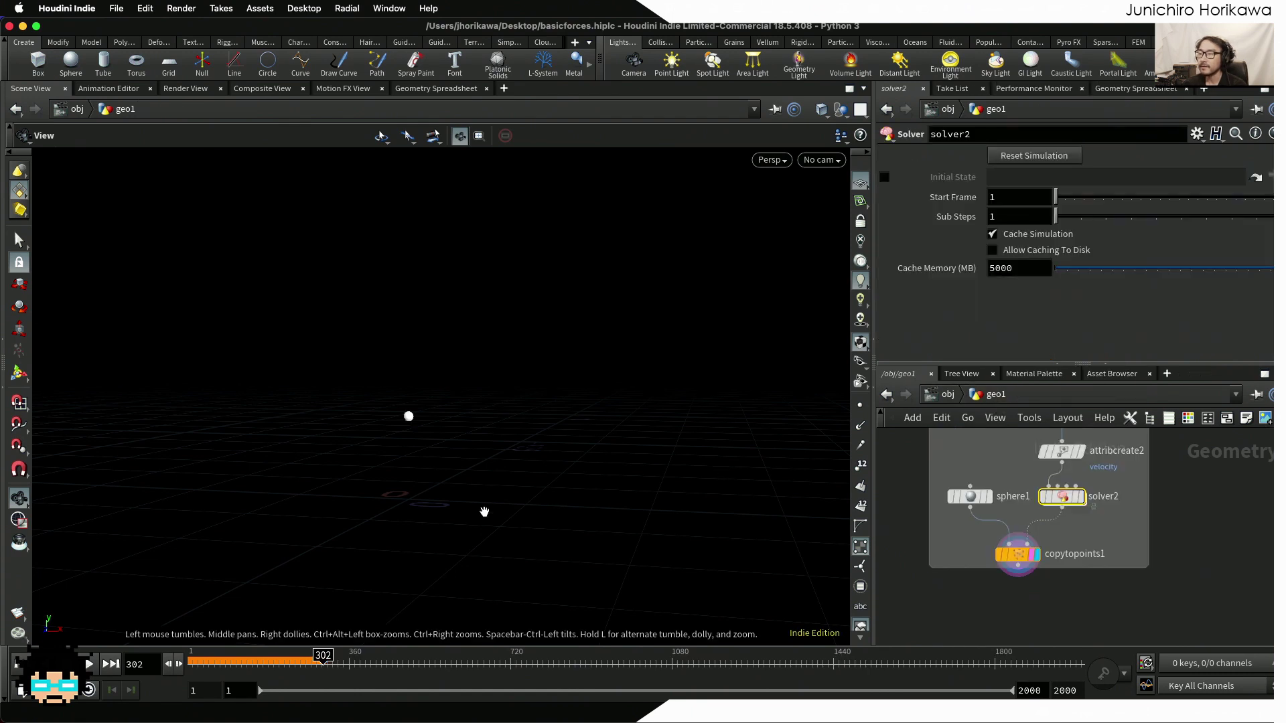
pyautogui.hotkey('ctrl', 'Up')
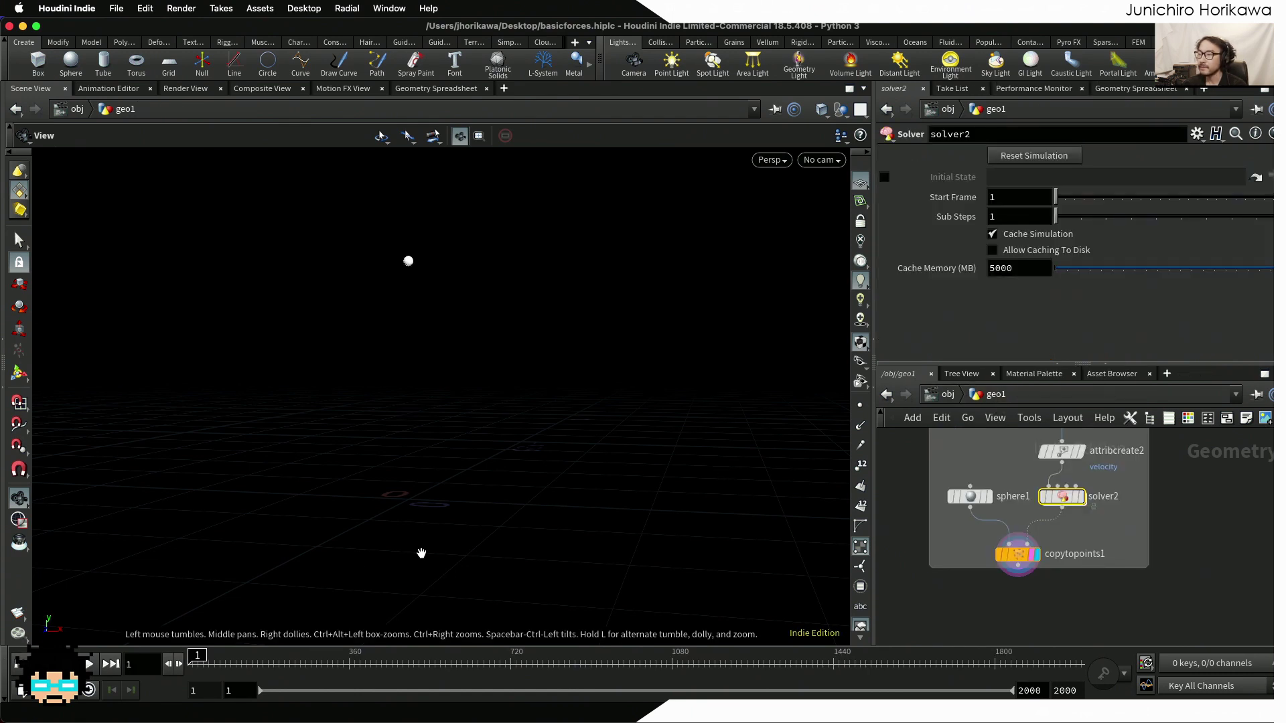
pyautogui.click(90, 664)
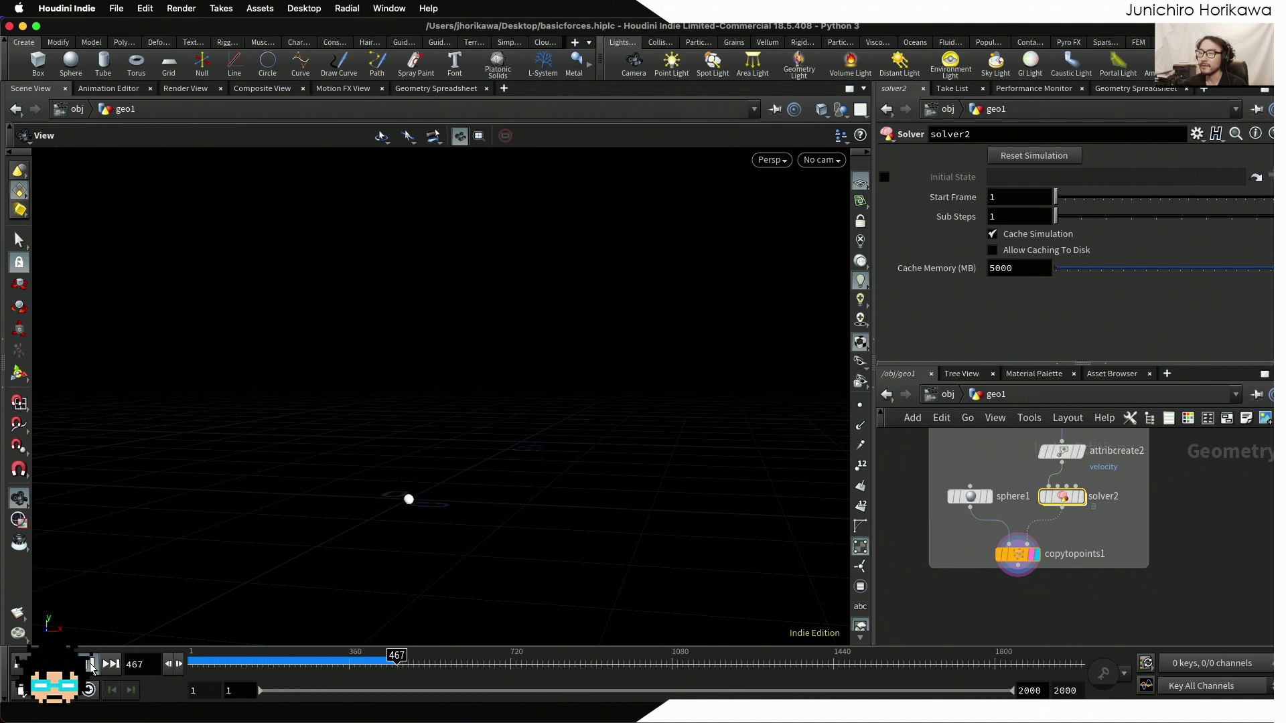
pyautogui.click(92, 665)
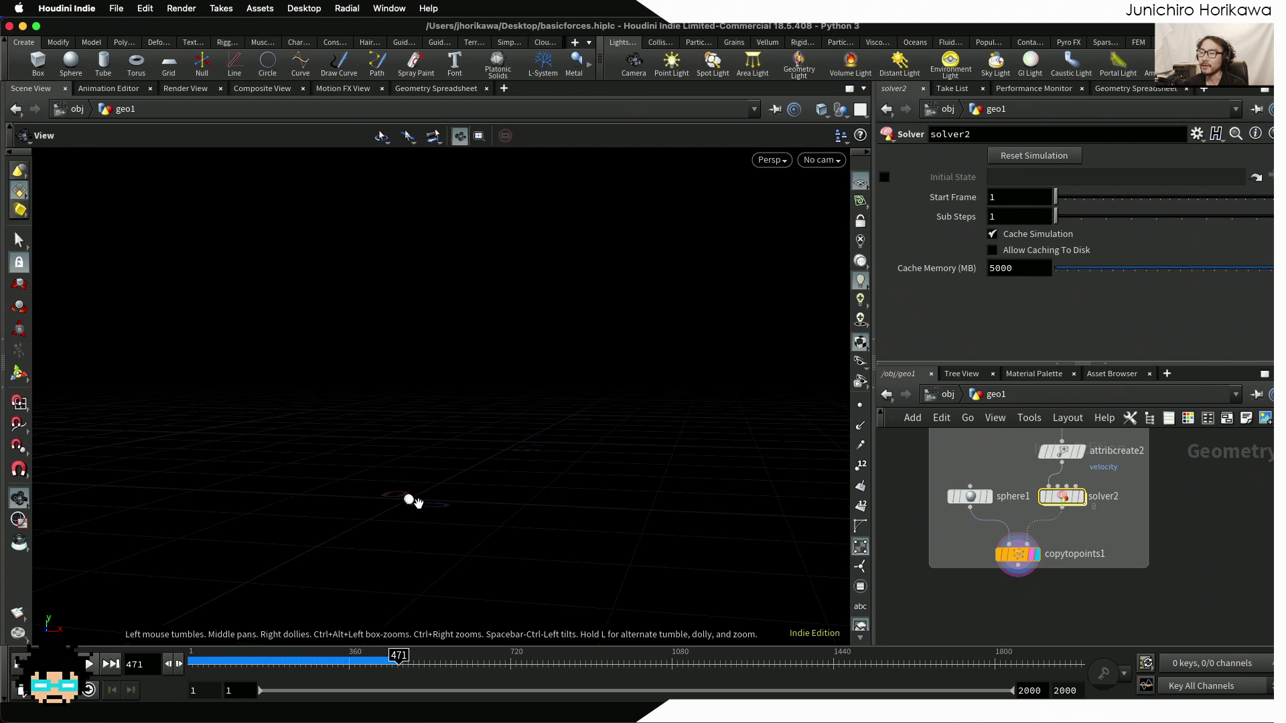
pyautogui.moveTo(419, 503)
pyautogui.mouseDown()
pyautogui.moveTo(473, 525)
pyautogui.moveTo(420, 527)
pyautogui.mouseUp()
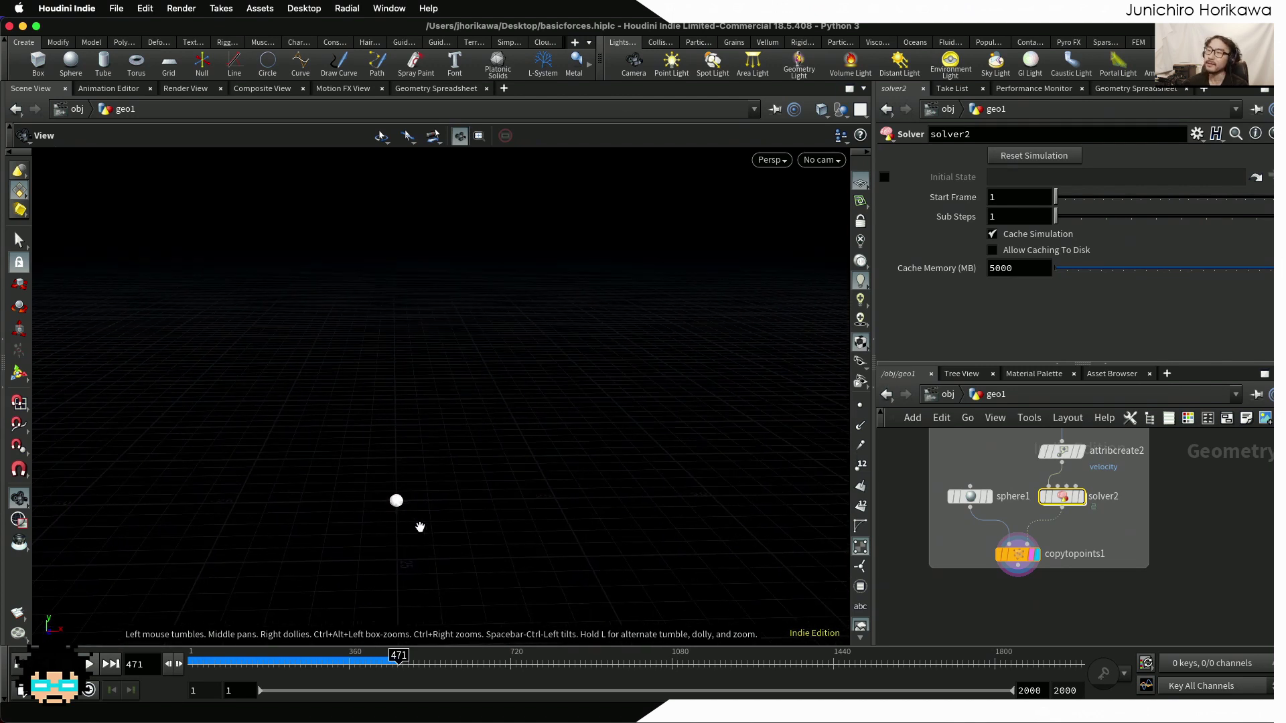
# Go inside solver2 and set bouncing's Friction to 0.3
pyautogui.doubleClick(1061, 496)
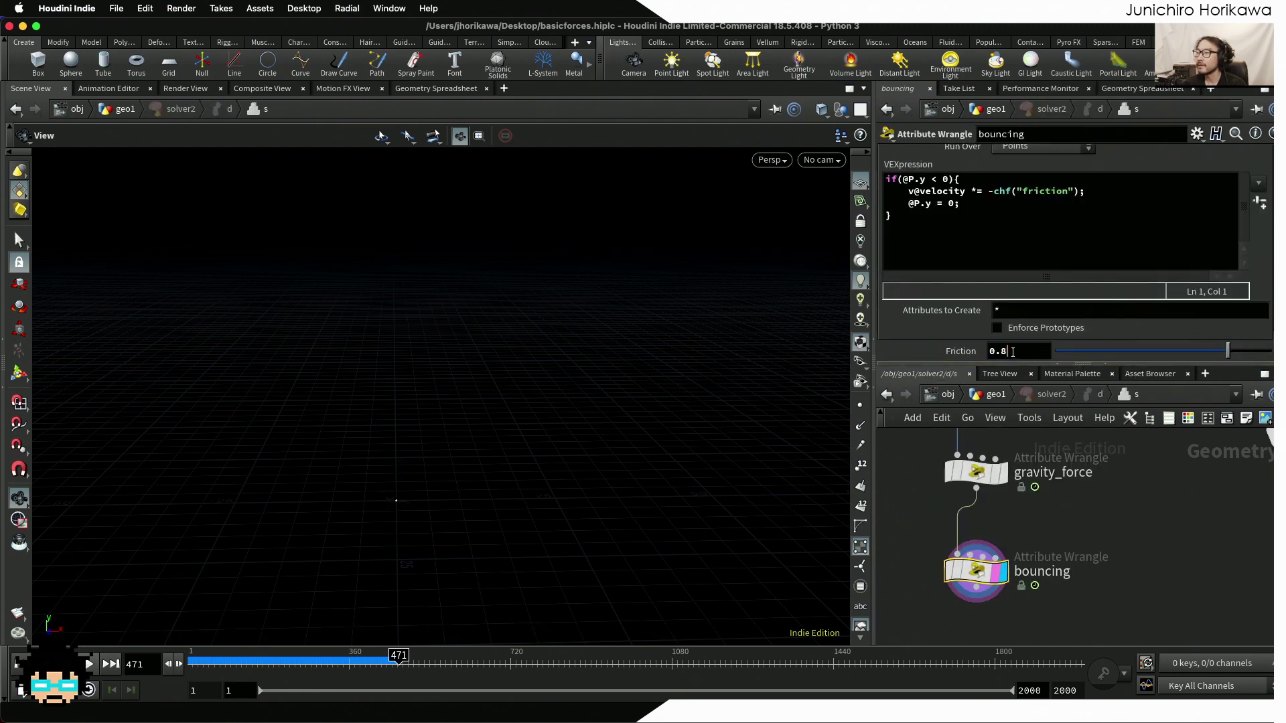
pyautogui.click(1002, 351)
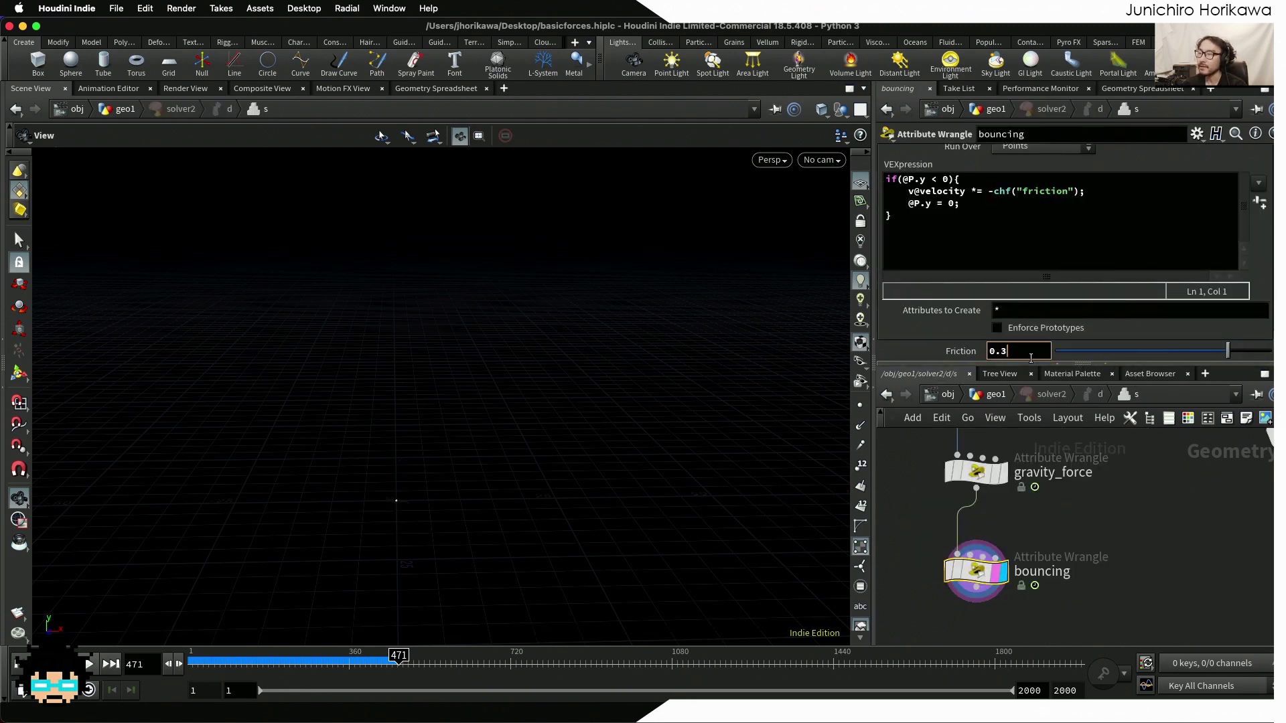
pyautogui.press('Return')
# Return to geo1 and replay the sphere's bounce several times from frame 1, rewinding after each run
pyautogui.click(998, 397)
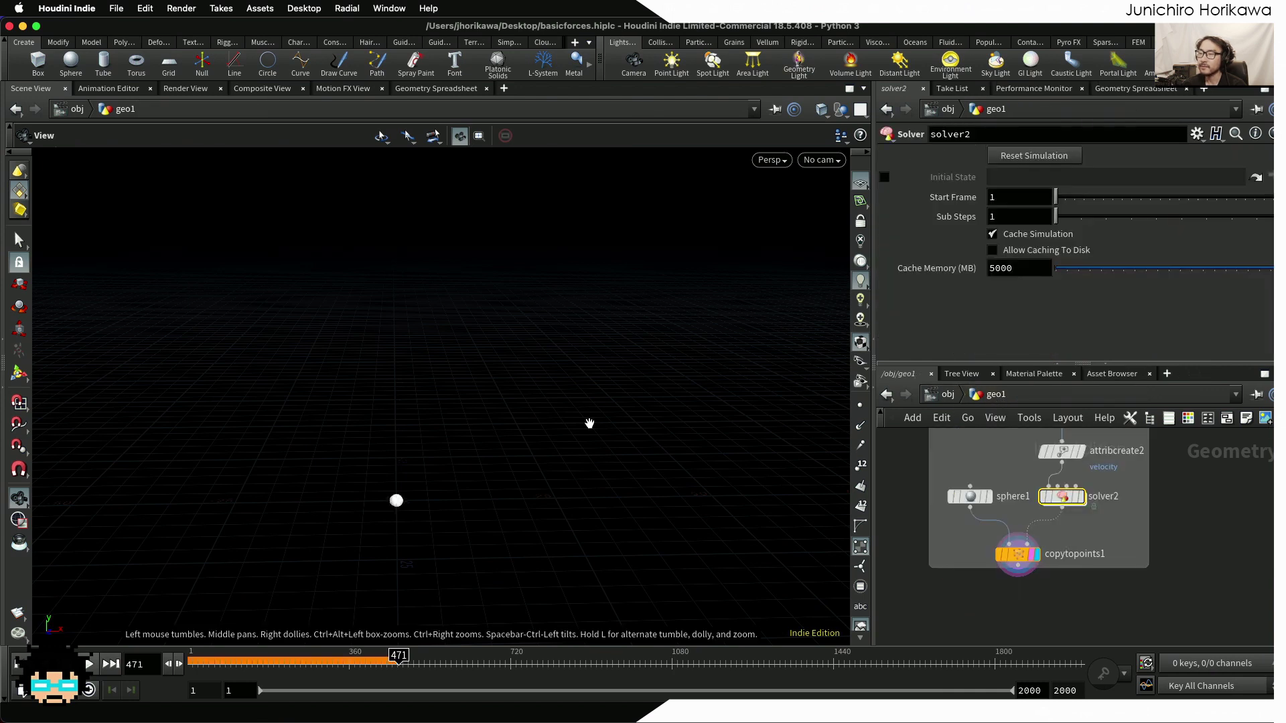
pyautogui.click(141, 663)
pyautogui.write('1')
pyautogui.press('Return')
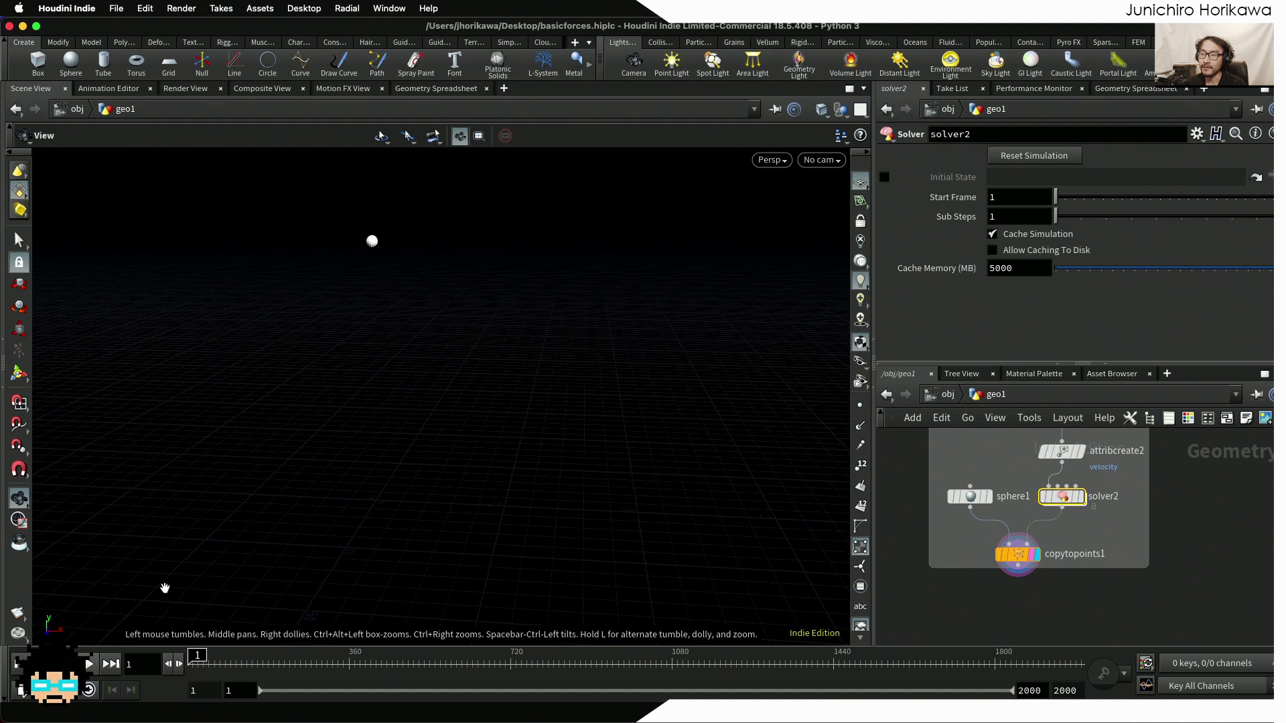
pyautogui.click(90, 663)
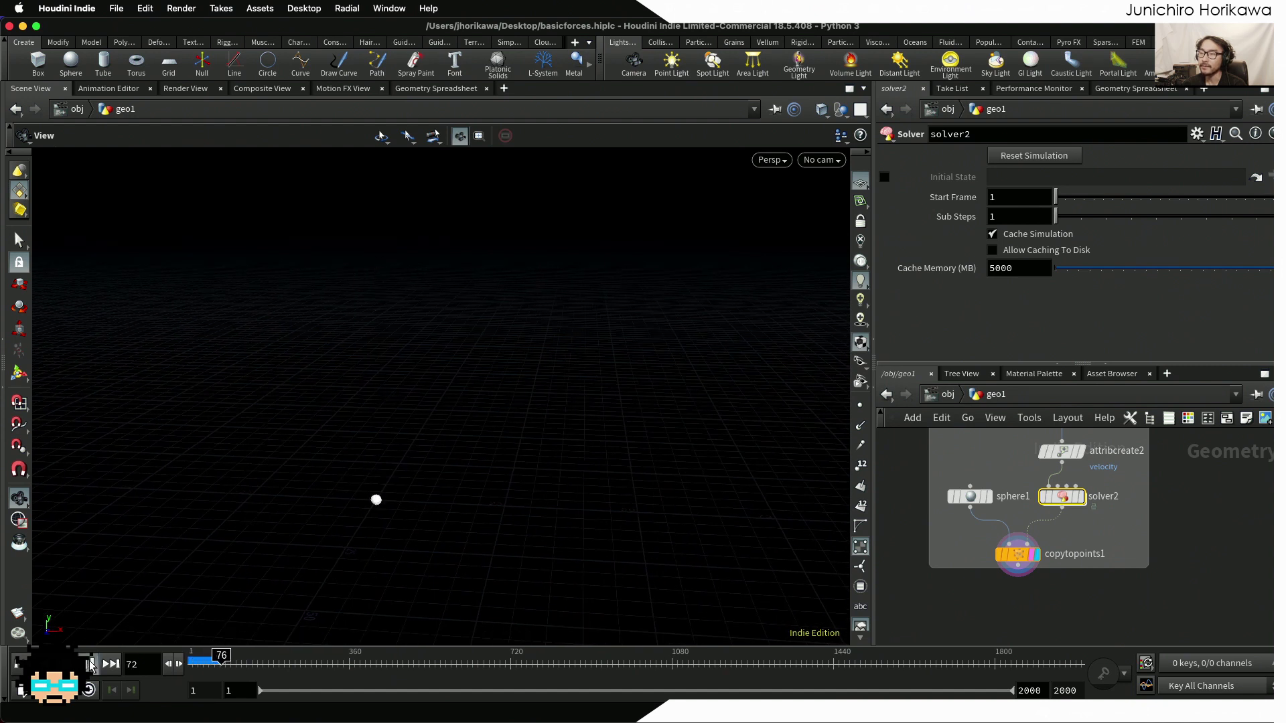
pyautogui.click(90, 664)
pyautogui.click(20, 664)
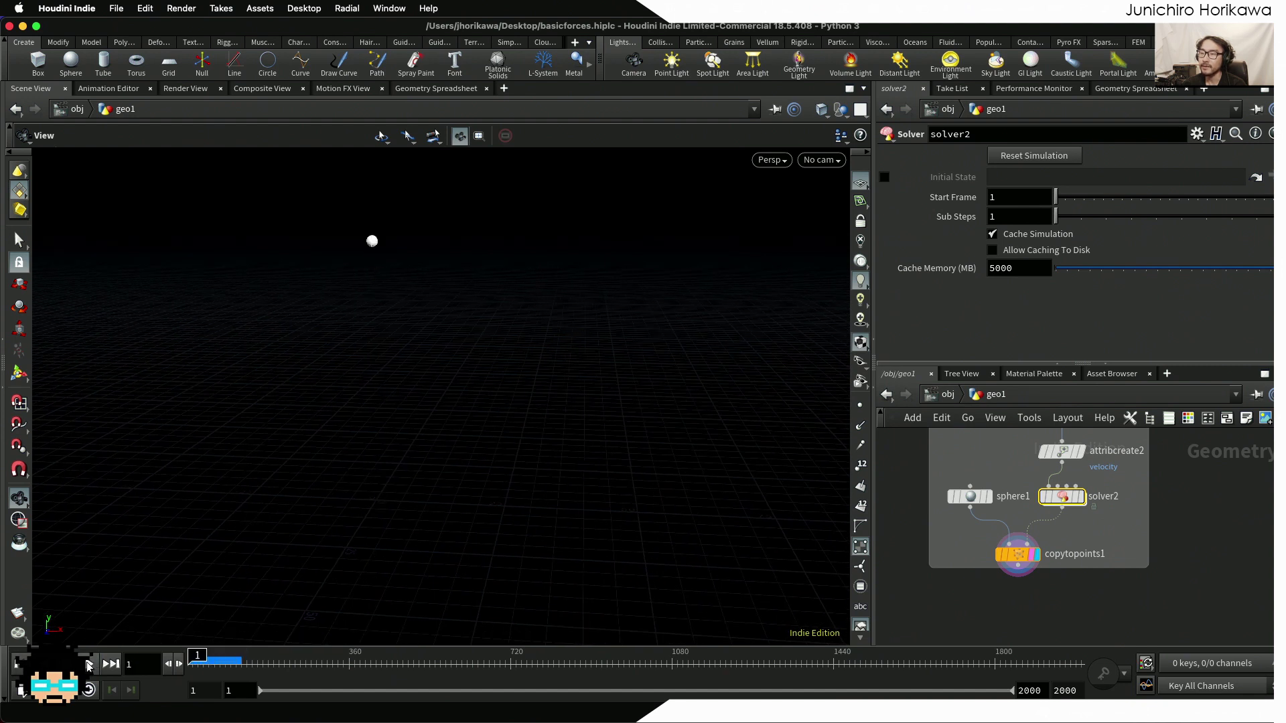
pyautogui.click(89, 664)
pyautogui.click(89, 664)
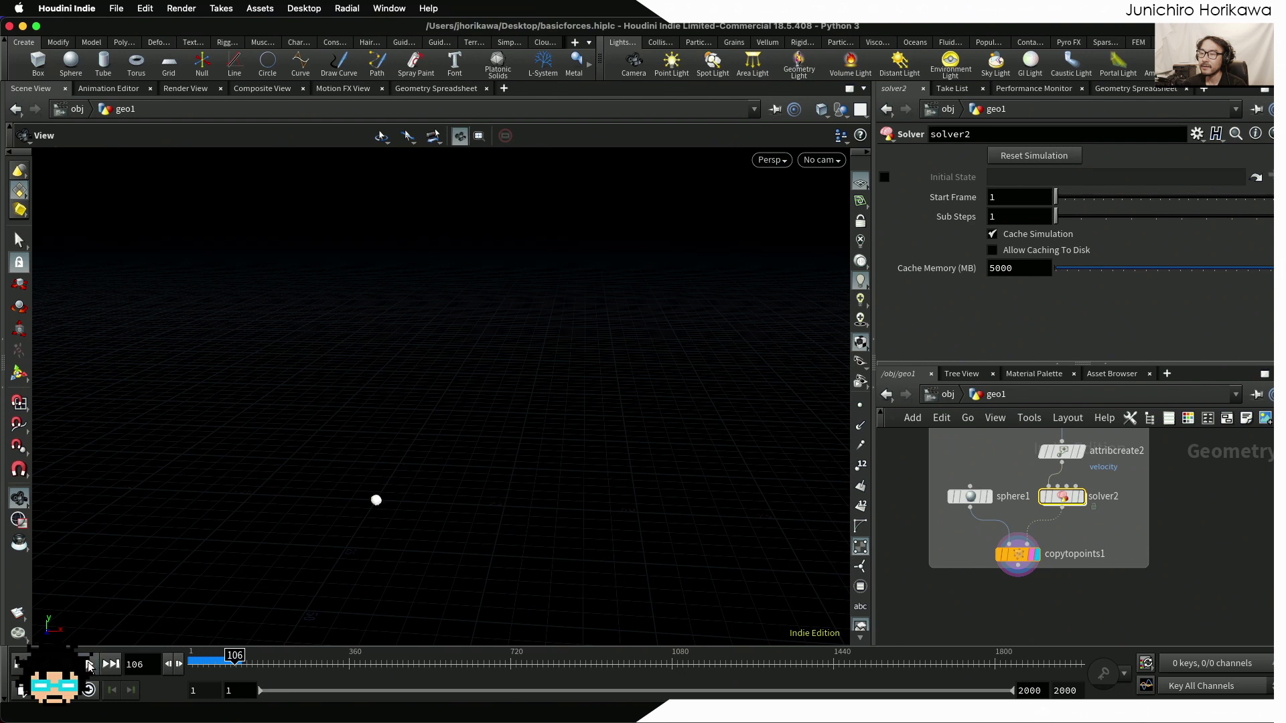
pyautogui.click(20, 663)
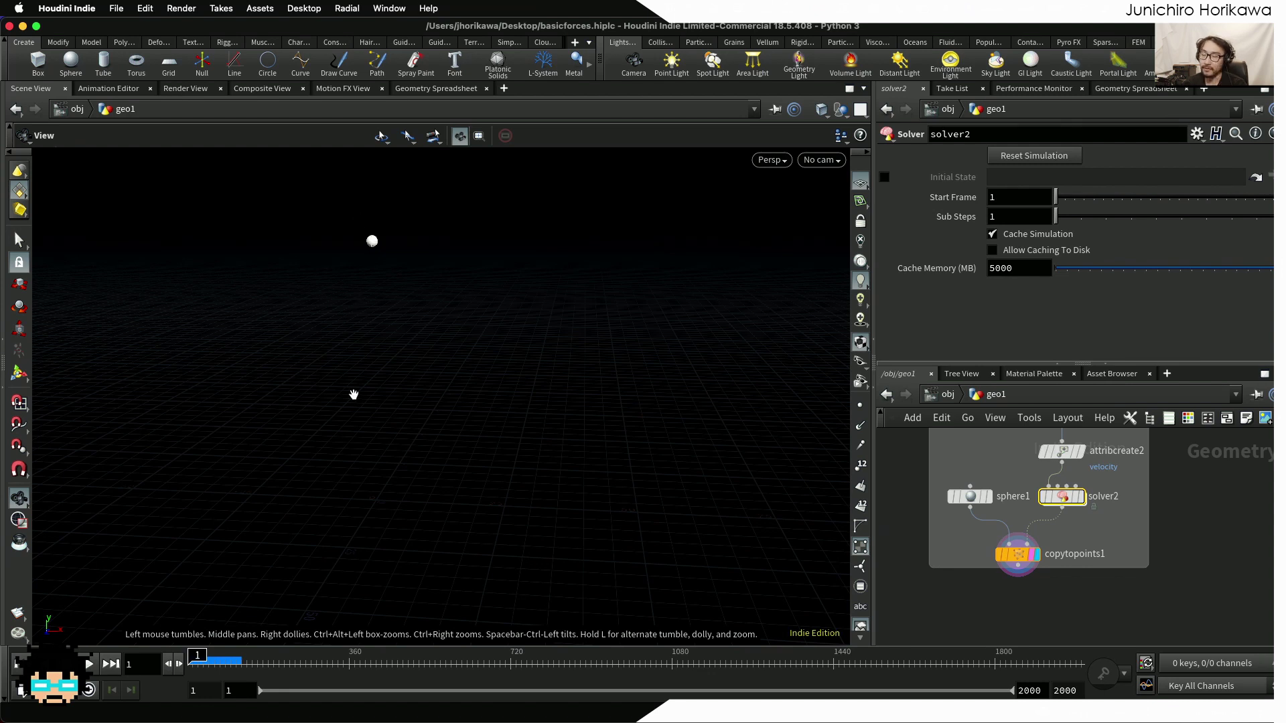
pyautogui.click(88, 665)
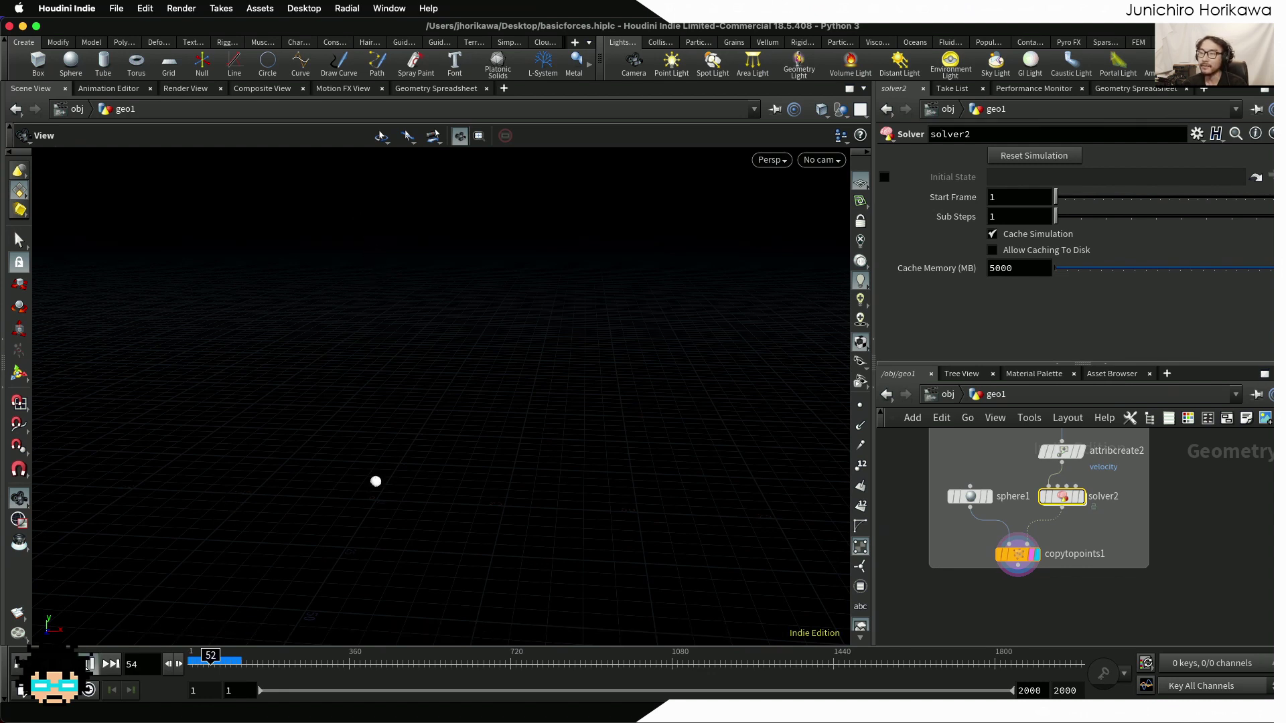
pyautogui.click(88, 664)
pyautogui.click(20, 664)
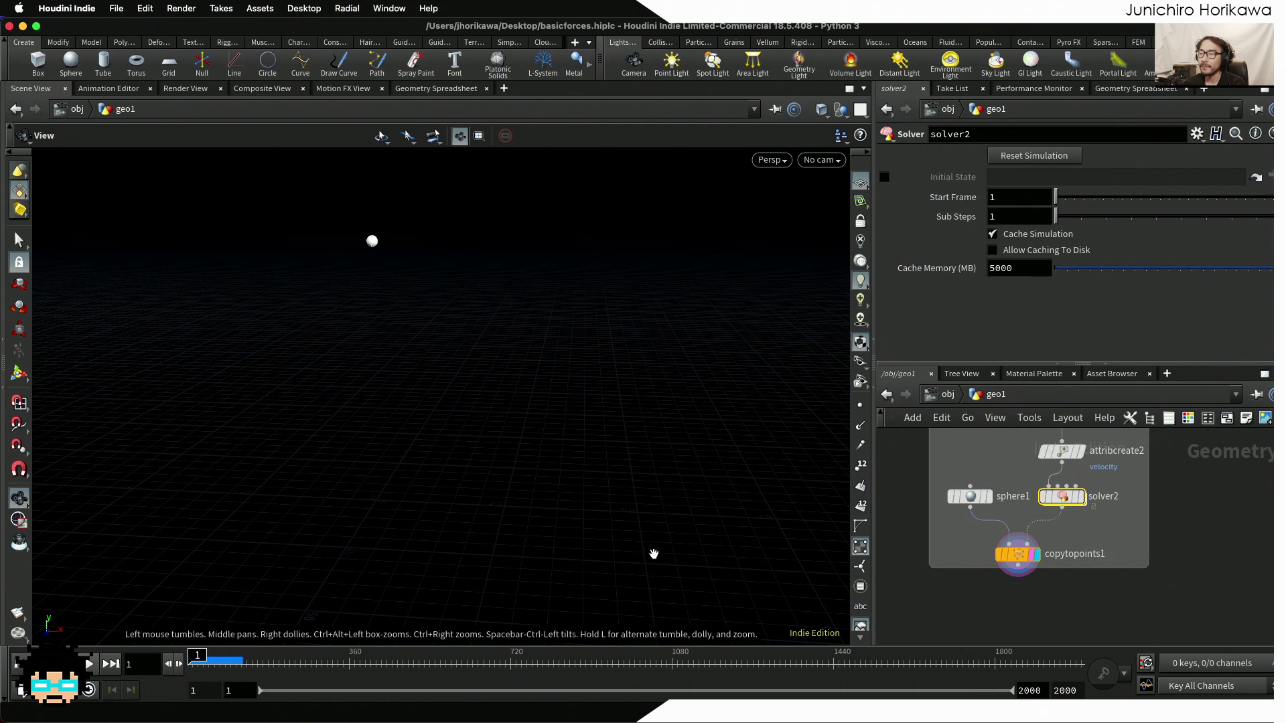
# Go inside solver2 and set bouncing's Friction to 0.9
pyautogui.doubleClick(1062, 497)
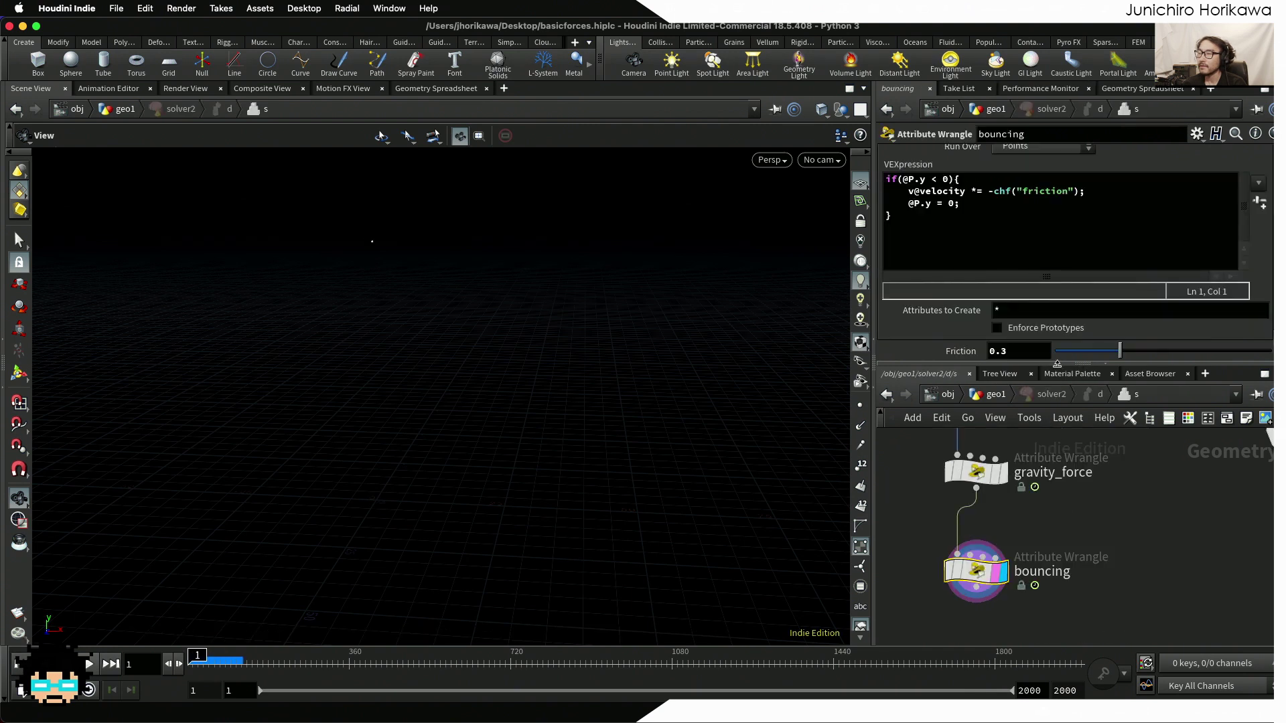
pyautogui.click(1000, 351)
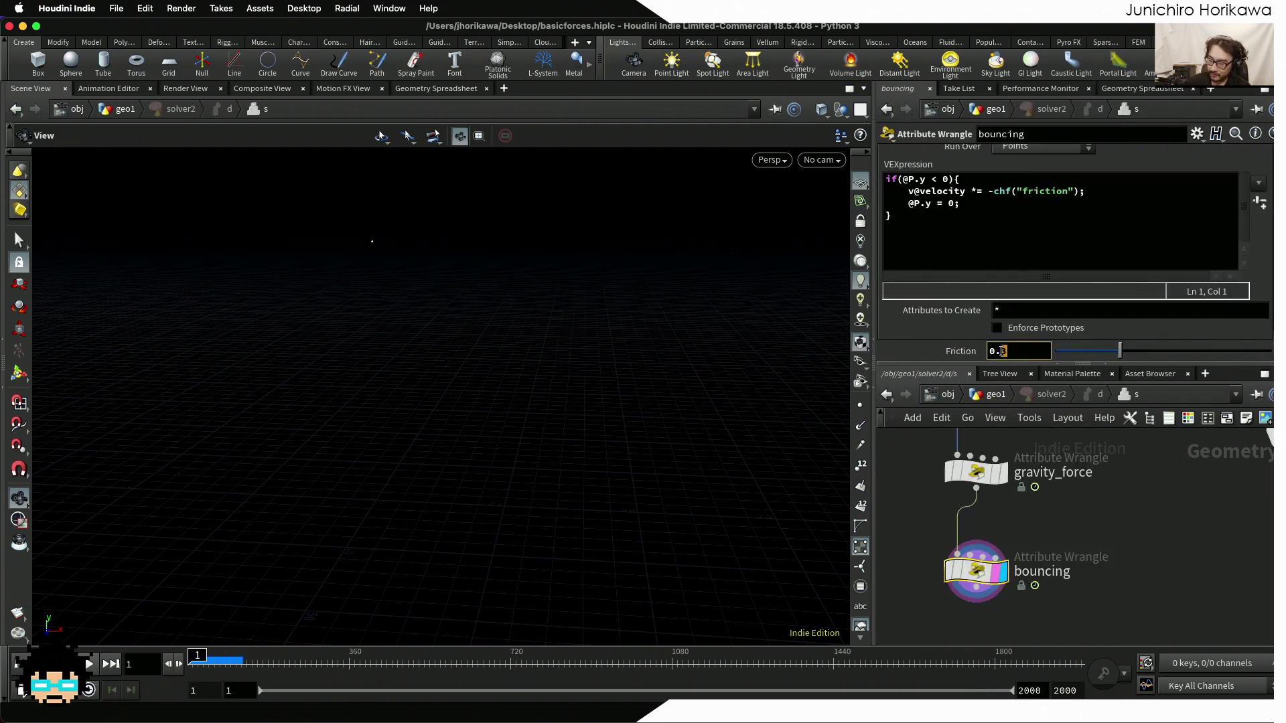
pyautogui.press('BackSpace')
pyautogui.write('9')
pyautogui.press('Return')
# Return to geo1, play the sphere's bounce from frame 1, stop it, and rewind to the start
pyautogui.click(998, 395)
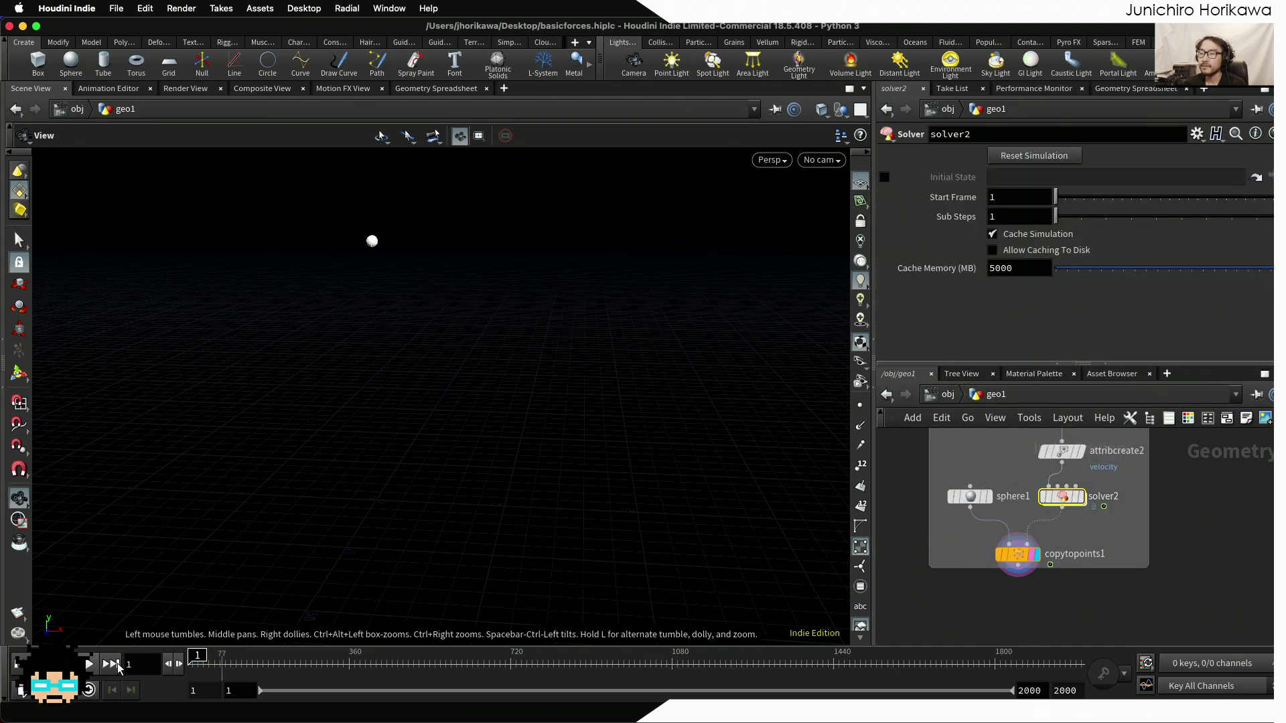
pyautogui.click(90, 664)
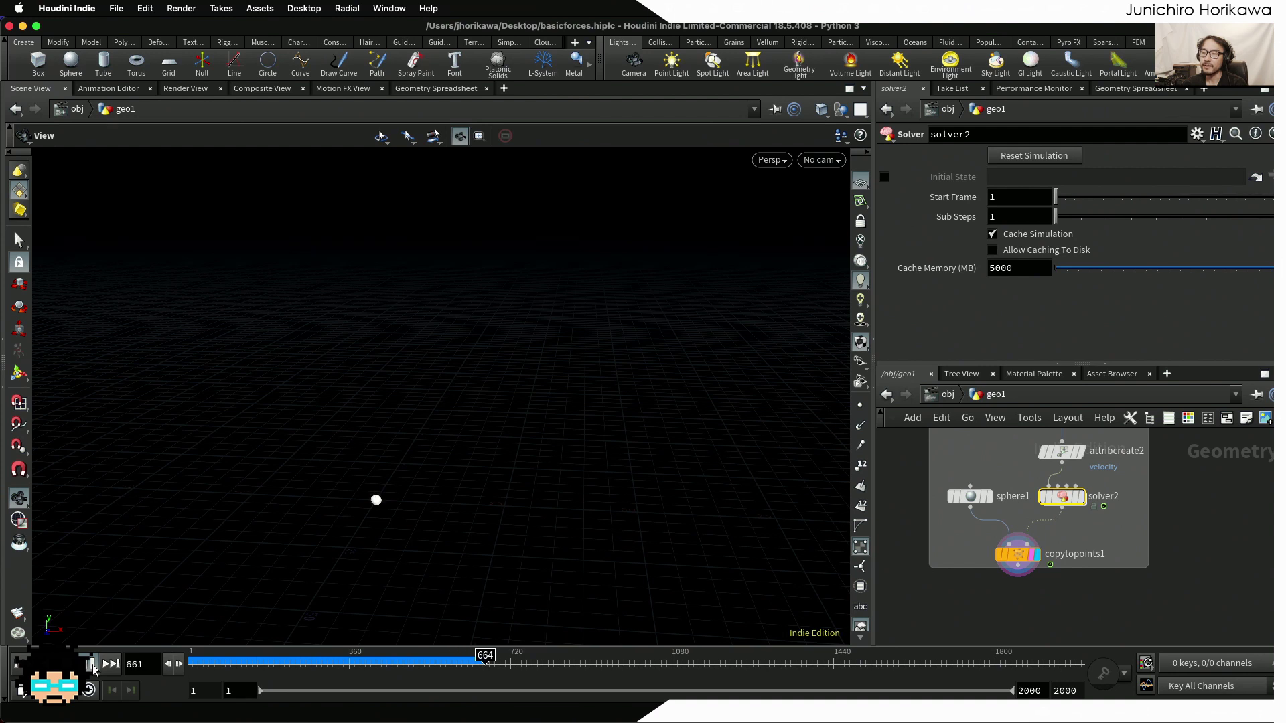
pyautogui.click(91, 663)
pyautogui.hotkey('ctrl', 'Up')
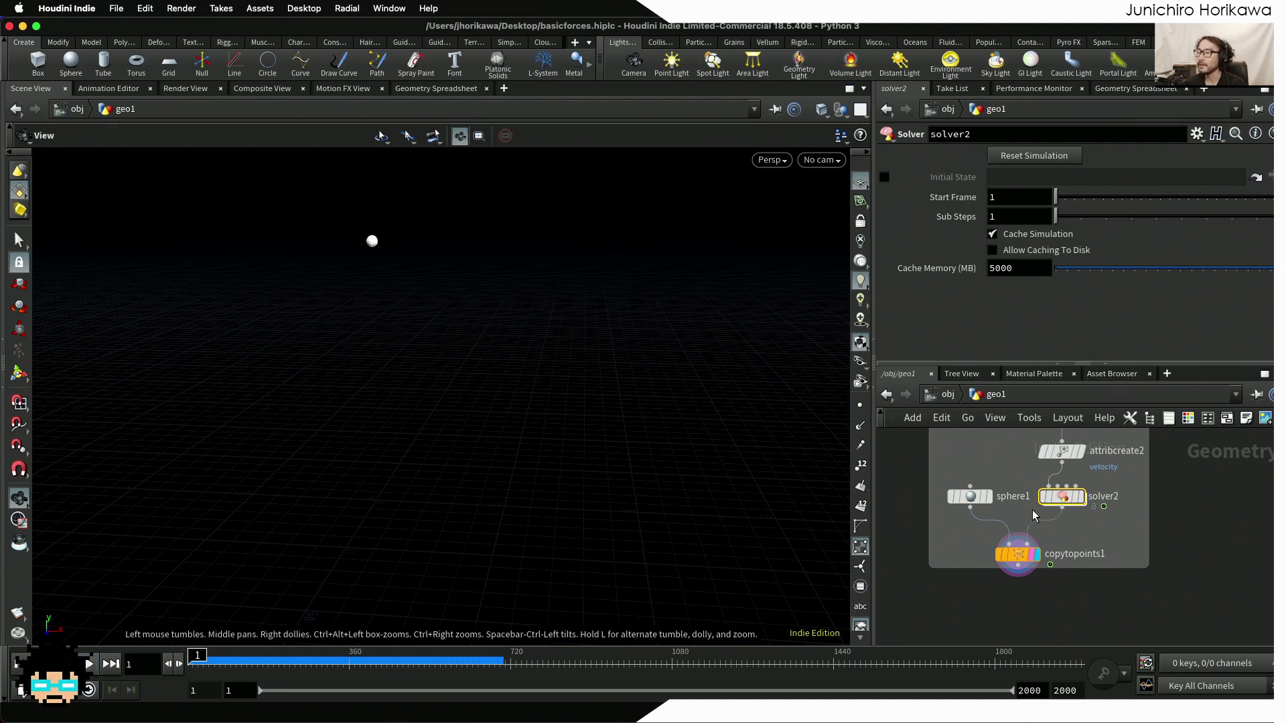
# Go inside solver2 again and set bouncing's Friction to 0.8
pyautogui.doubleClick(1061, 496)
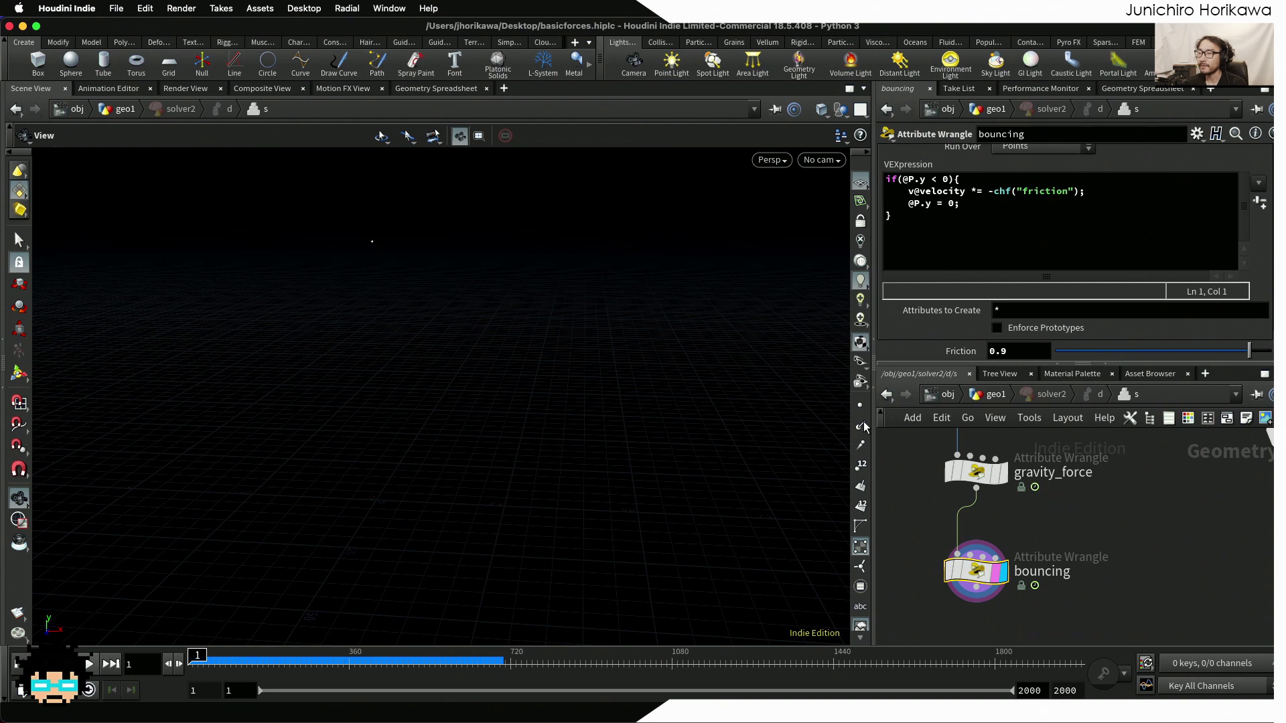
pyautogui.doubleClick(1023, 353)
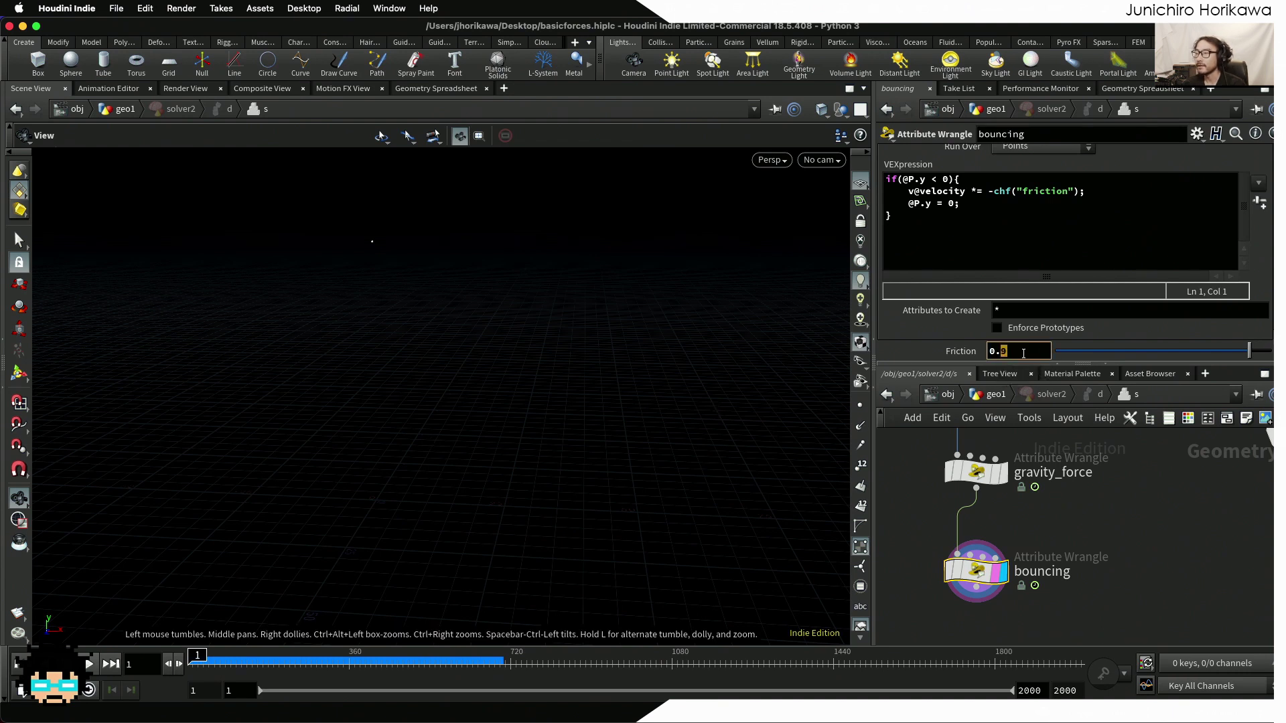
pyautogui.write('8')
pyautogui.press('Return')
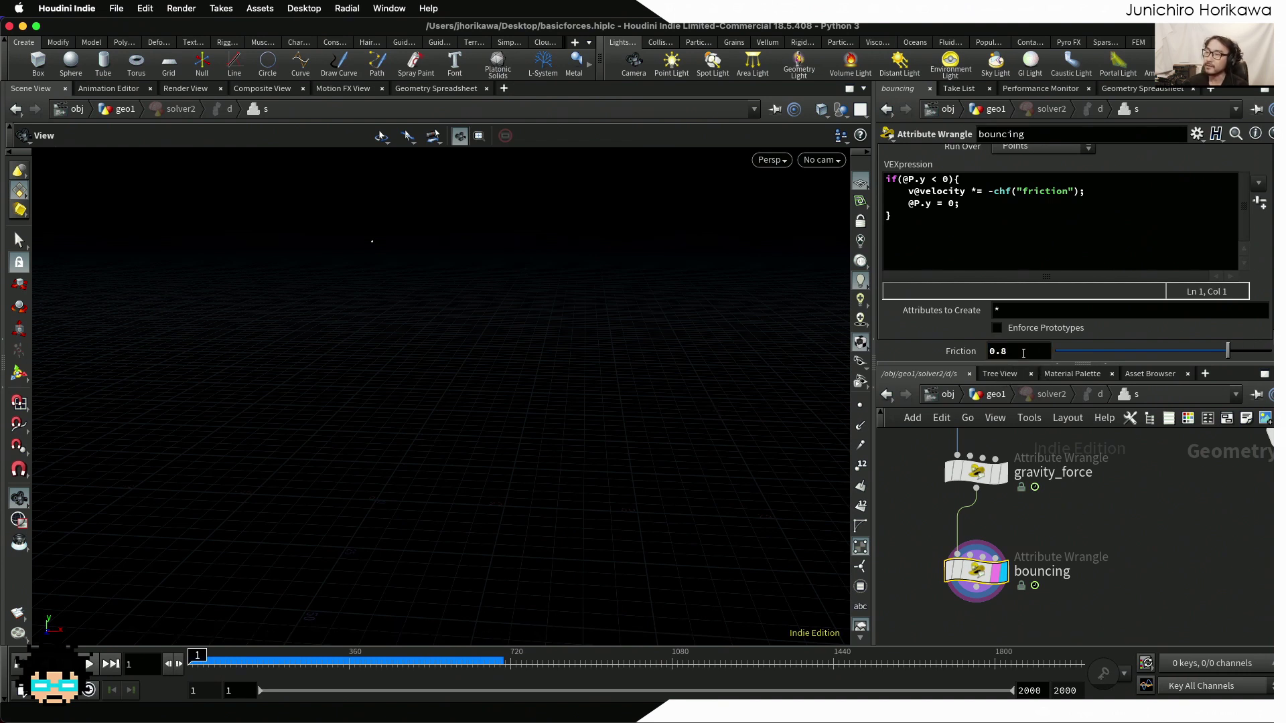
# Return to geo1, reset solver2's simulation, and play the bounce again from frame 1
pyautogui.click(992, 394)
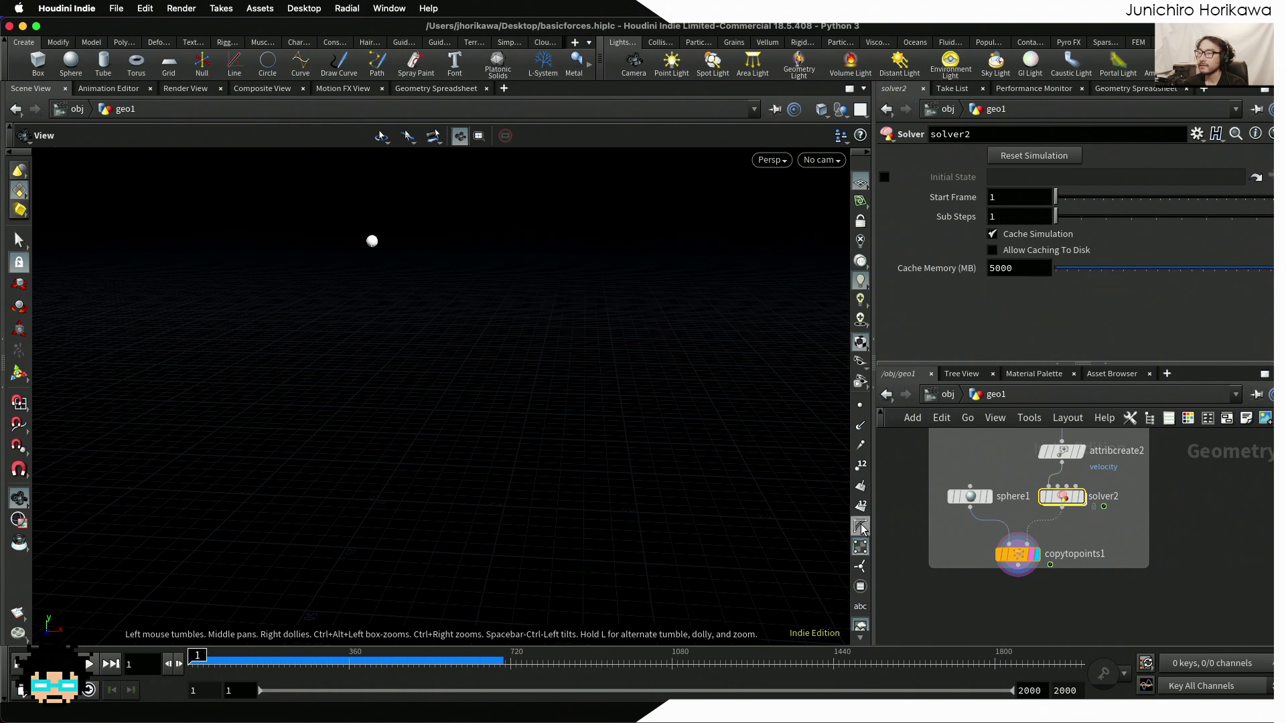
pyautogui.click(1035, 156)
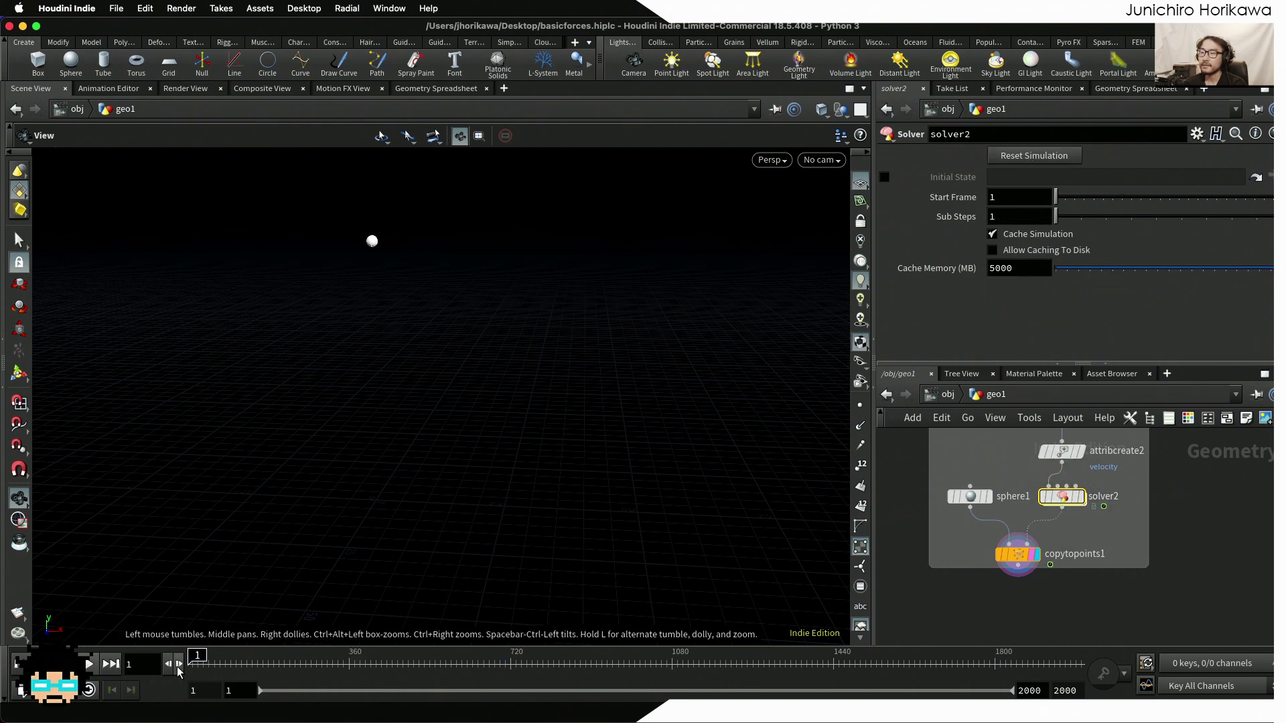
pyautogui.click(89, 664)
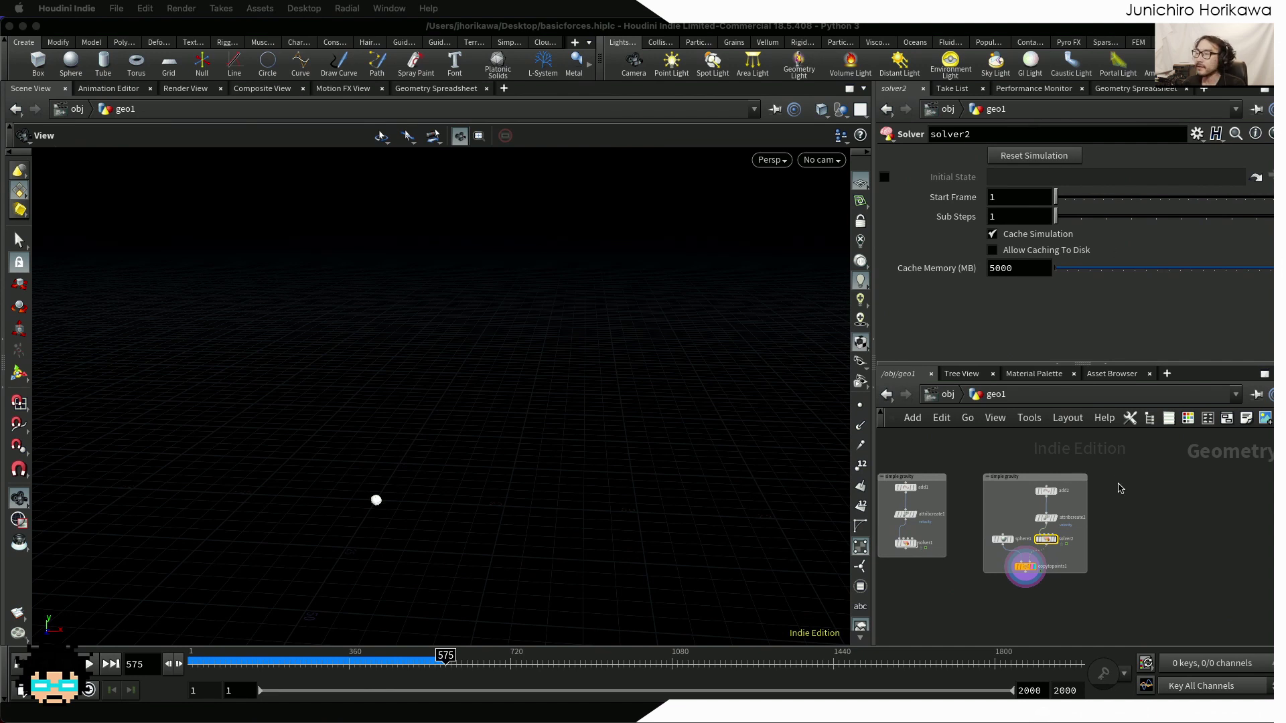
# Duplicate the second network box with all its nodes beside the original and select the copied Copy to Points node
pyautogui.moveTo(969, 458); pyautogui.dragTo(1119, 607)
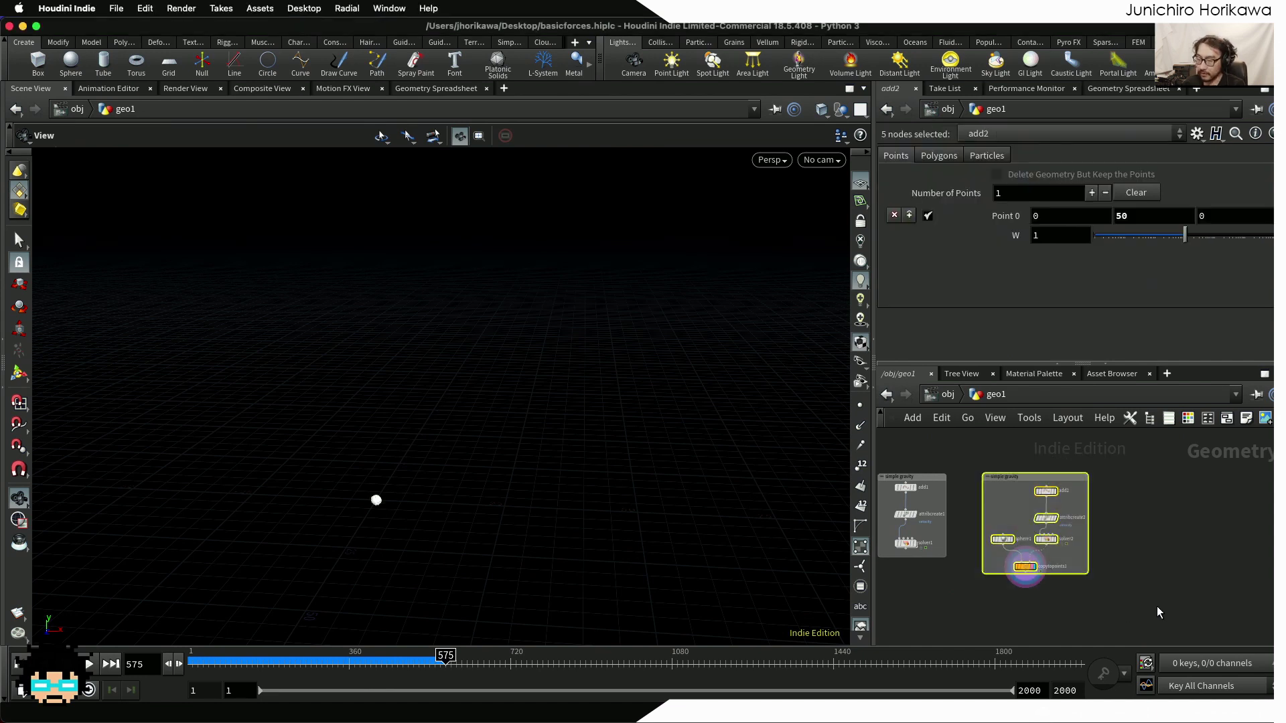
pyautogui.moveTo(1054, 473); pyautogui.dragTo(1007, 477, button='middle')
pyautogui.keyDown('alt'); pyautogui.moveTo(1008, 478); pyautogui.dragTo(1142, 482); pyautogui.keyUp('alt')
pyautogui.scroll(5, 1221, 524)
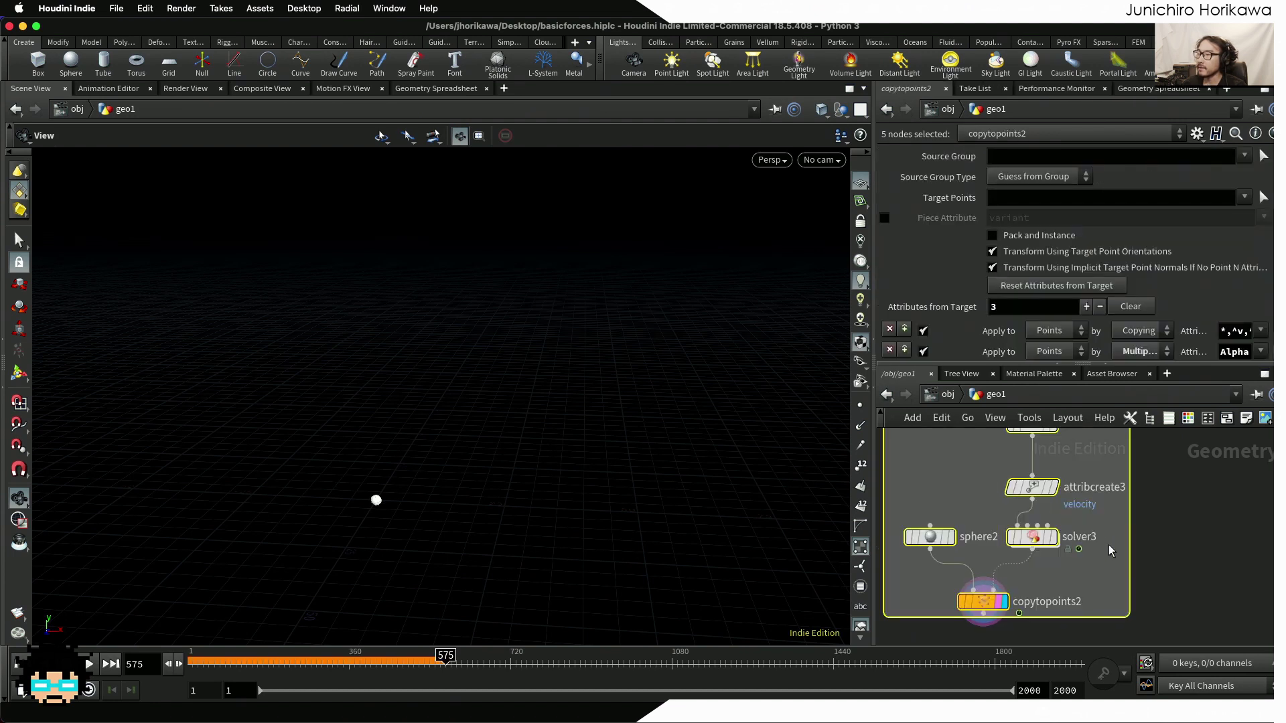
pyautogui.click(1007, 598)
pyautogui.scroll(1, 1037, 506)
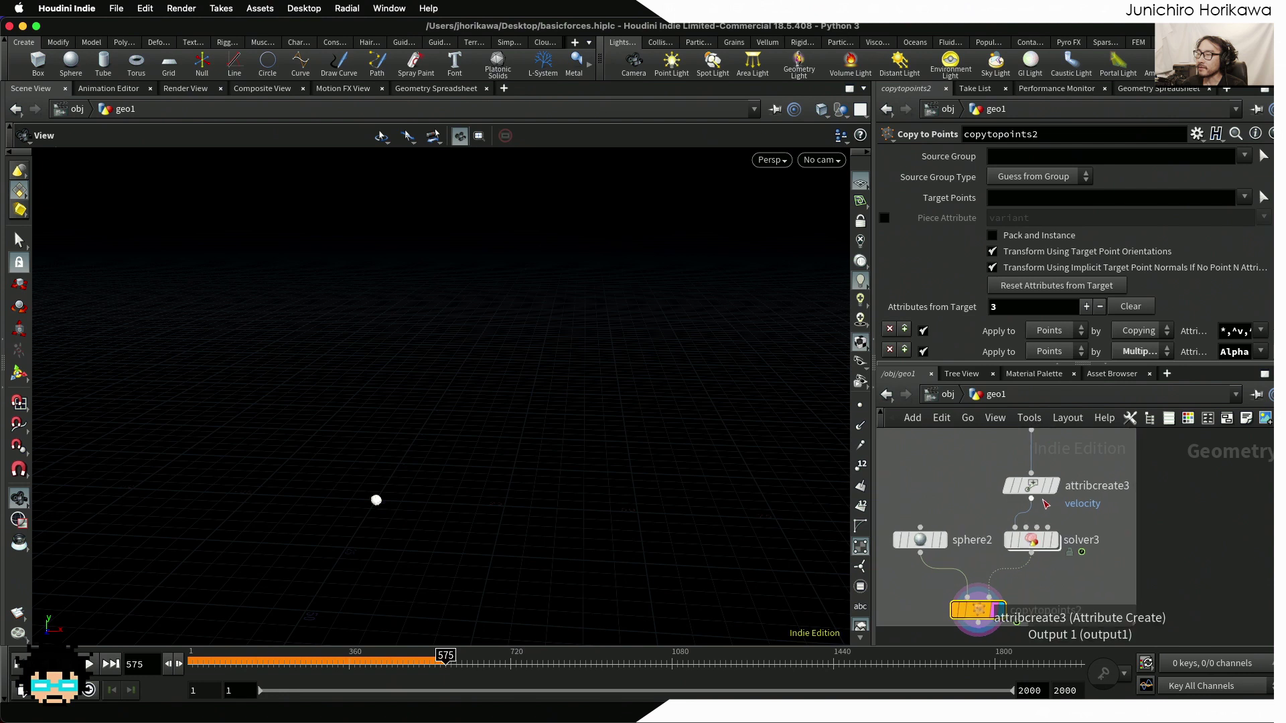
# Set the initial velocity value in the duplicated attribcreate3 node to 0.5 in X and 0.5 in Y
pyautogui.moveTo(1038, 487); pyautogui.dragTo(1039, 476)
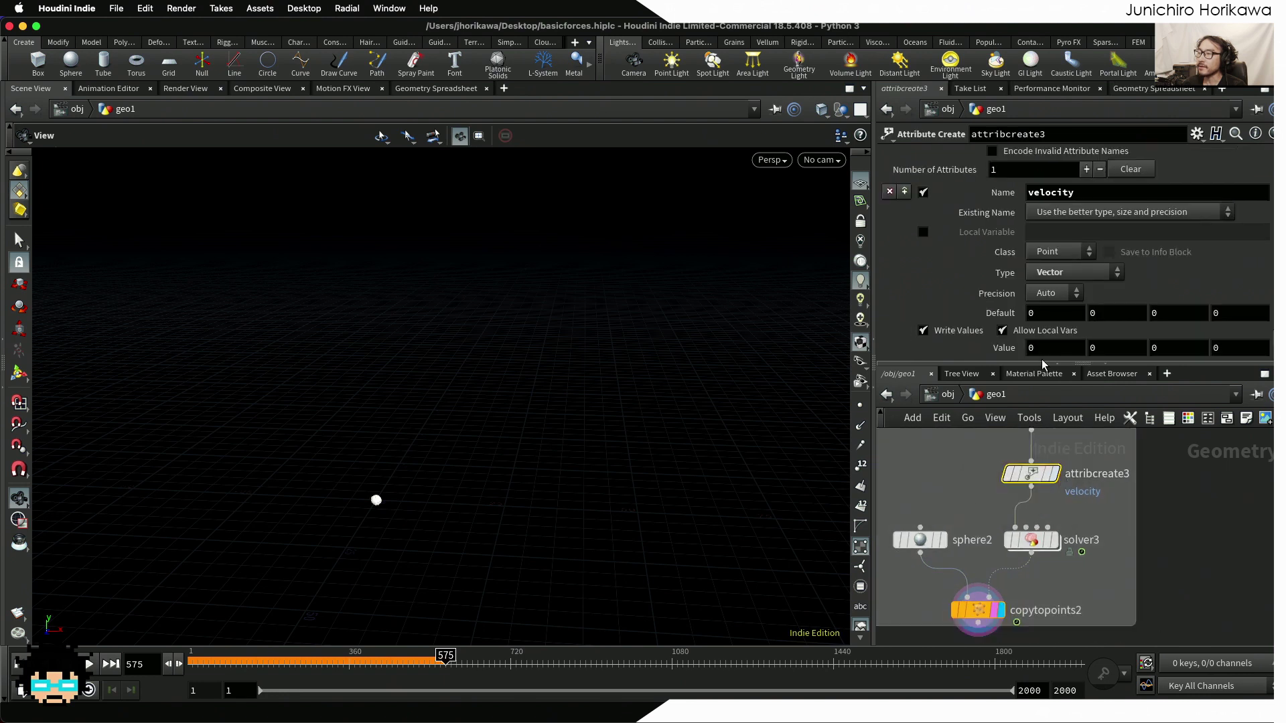
pyautogui.doubleClick(1033, 348)
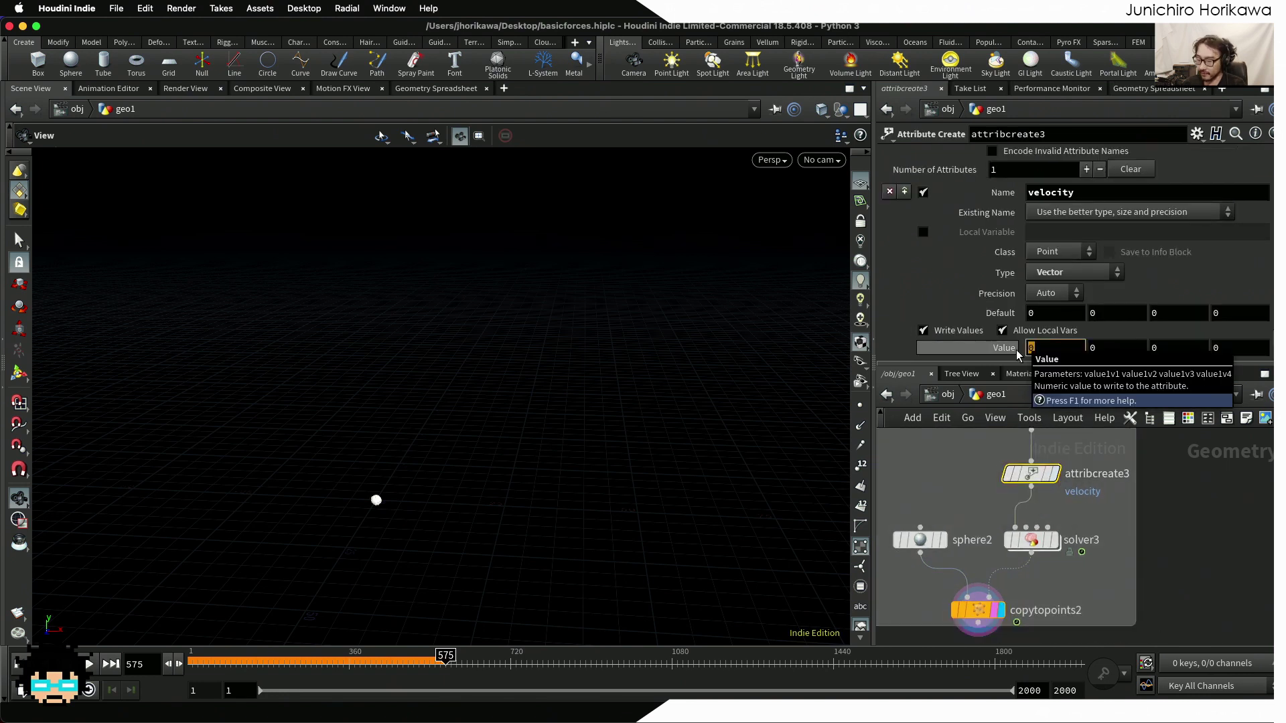
pyautogui.press('Tab')
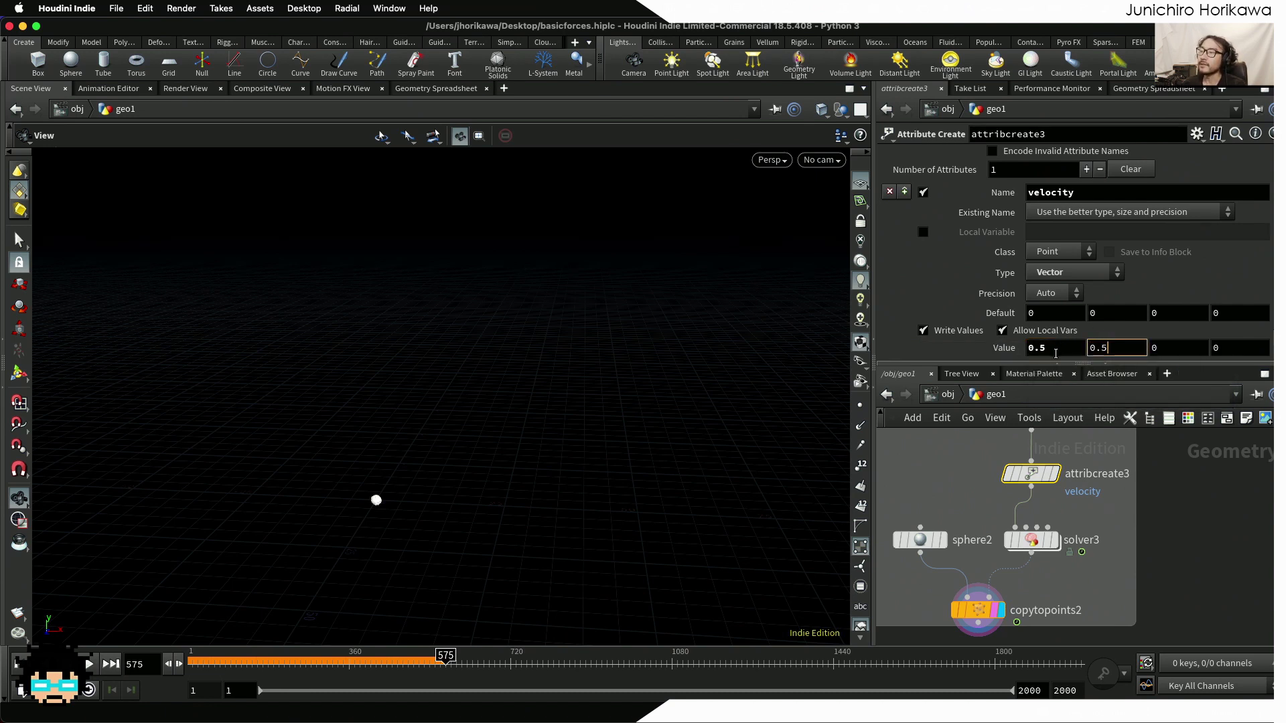
pyautogui.click(1032, 348)
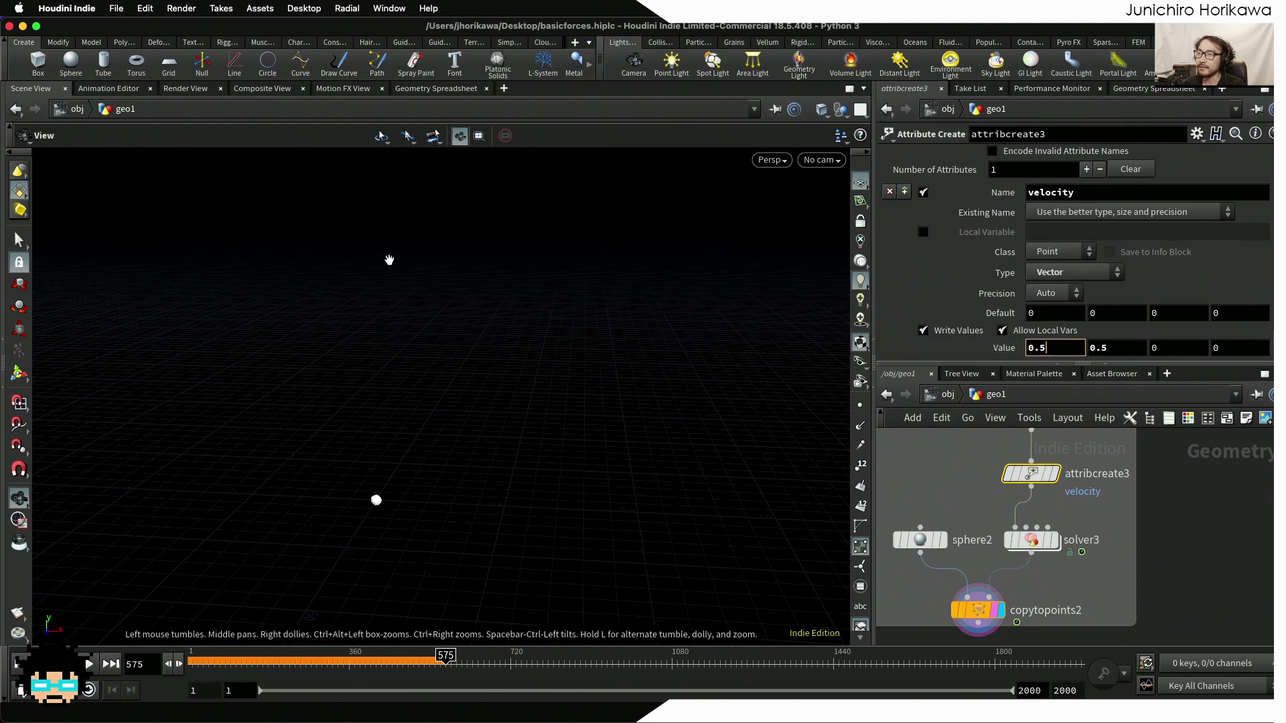
# Rewind to frame 1, play the thrown sphere's simulation, stop it, and return to the first frame
pyautogui.moveTo(418, 280); pyautogui.dragTo(411, 296)
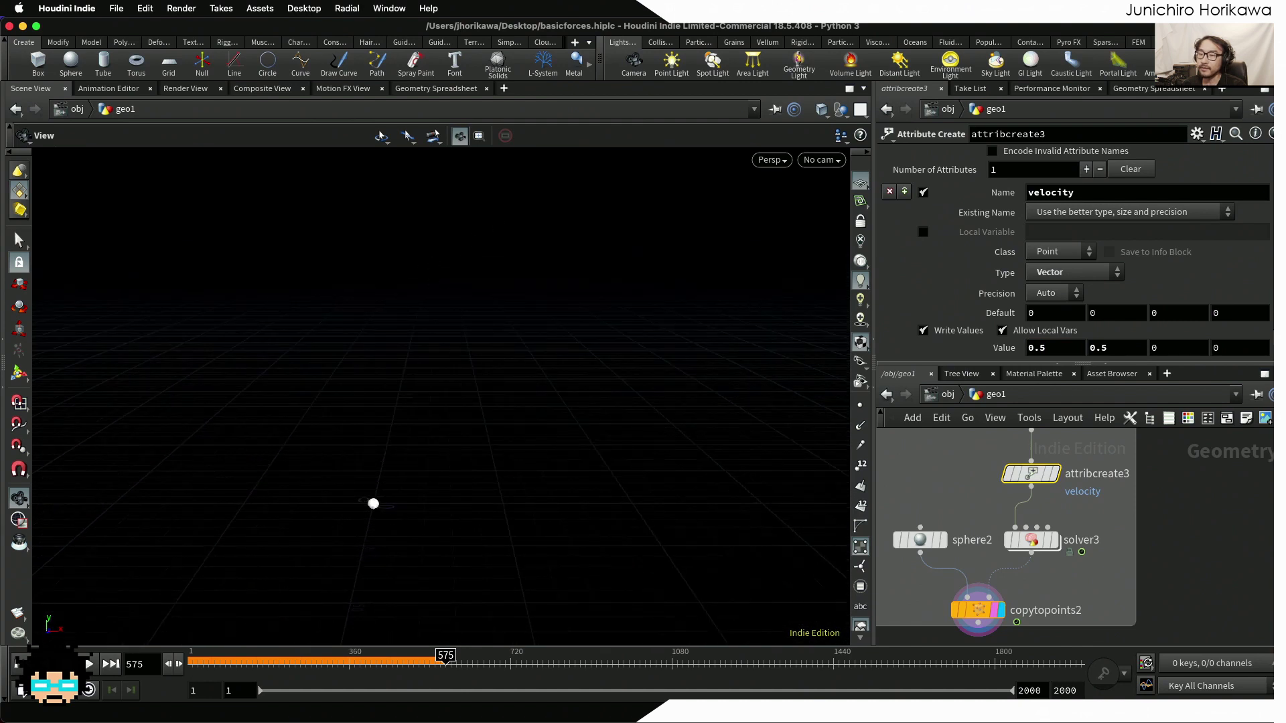
pyautogui.hotkey('ctrl', 'Up')
pyautogui.moveTo(373, 258); pyautogui.dragTo(376, 297)
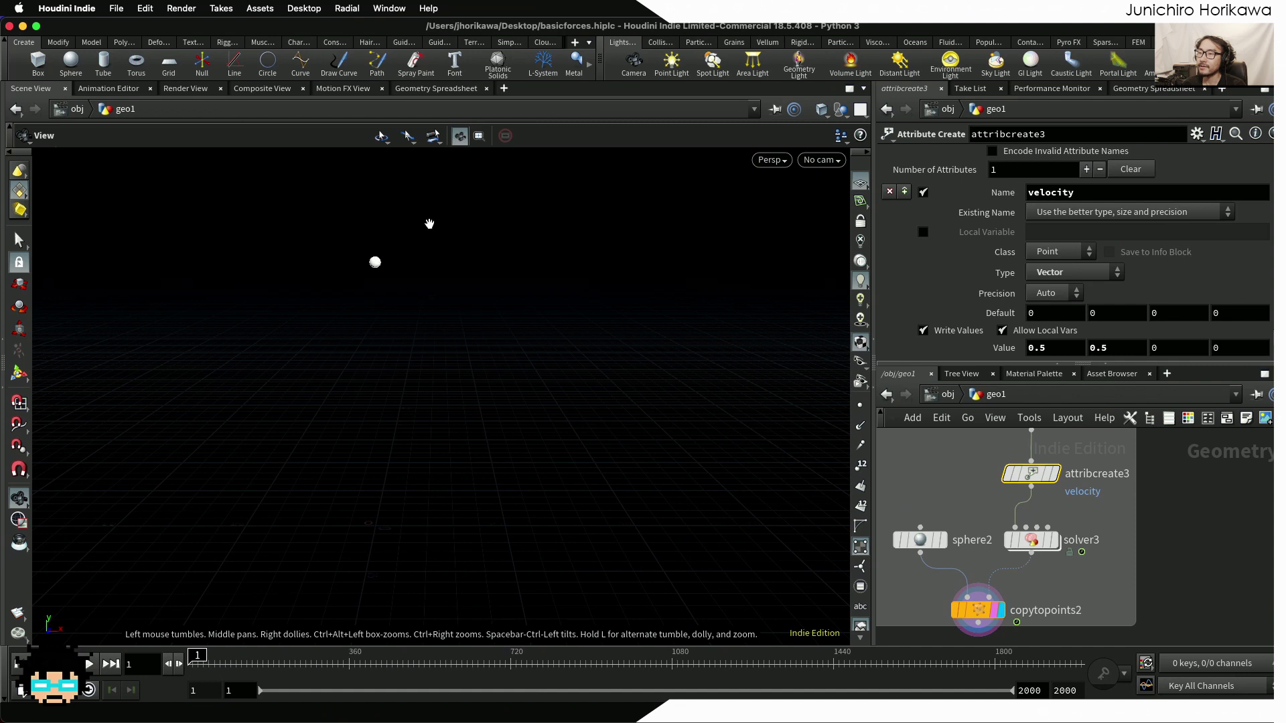
pyautogui.moveTo(422, 254); pyautogui.dragTo(536, 303)
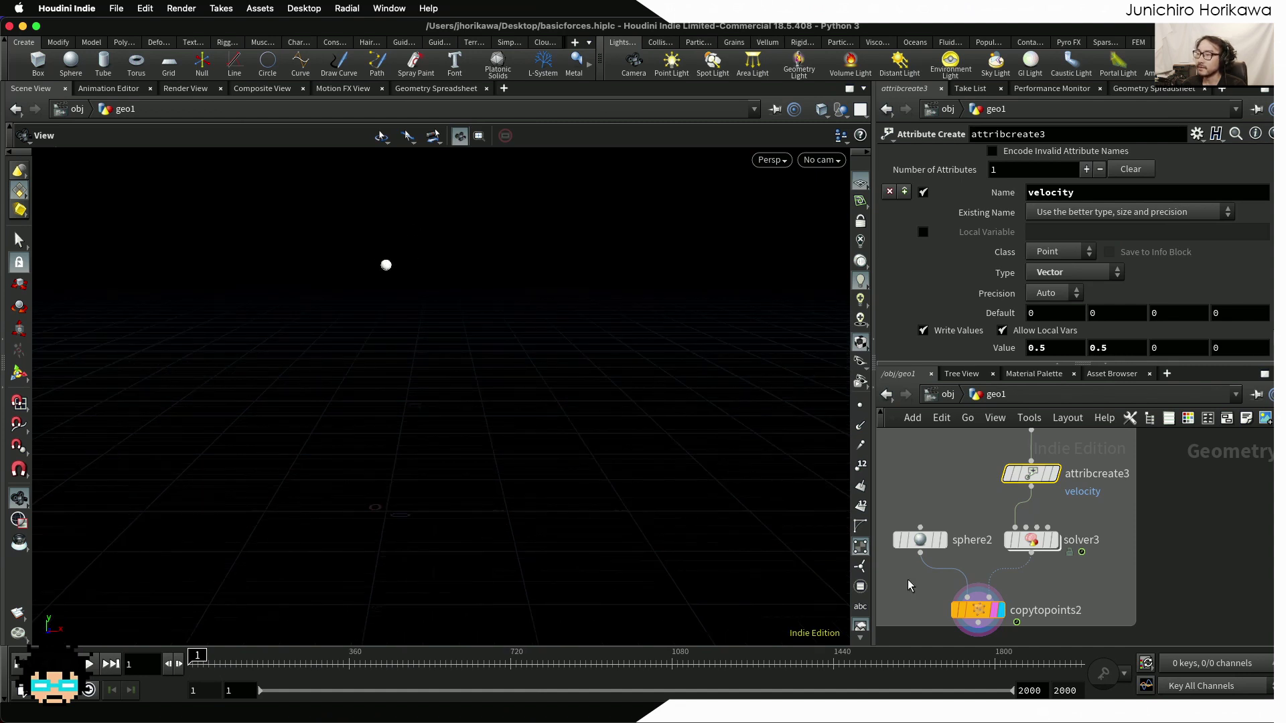
pyautogui.click(90, 664)
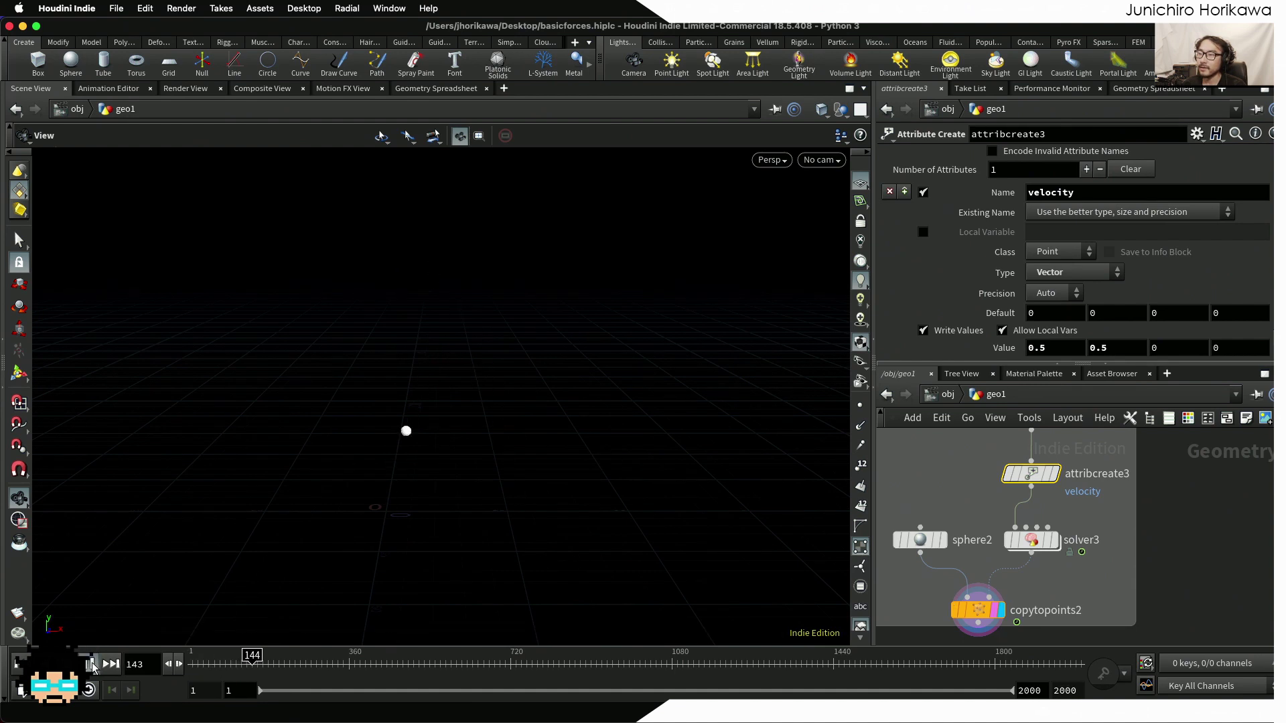
pyautogui.click(92, 663)
pyautogui.moveTo(265, 660); pyautogui.dragTo(194, 659)
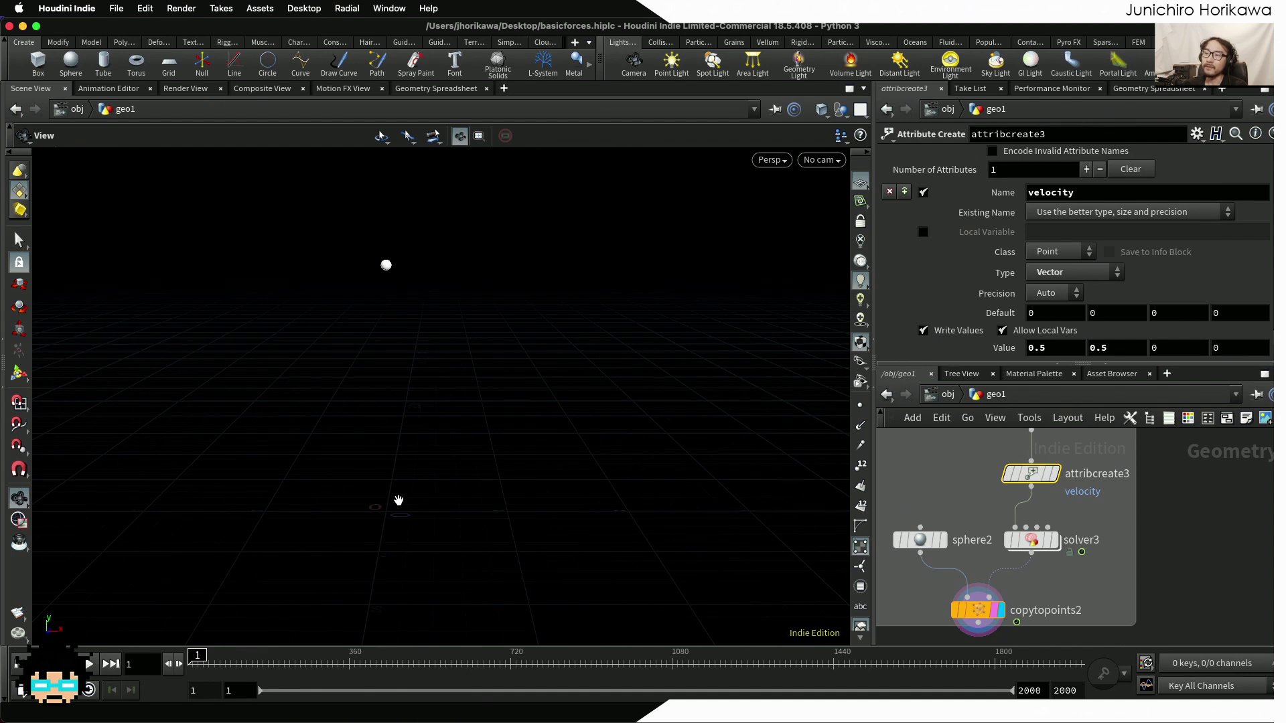
# Play the start of the throw and scrub the early frames to examine the sphere's arc and floor bounce, ending at frame 1
pyautogui.click(90, 664)
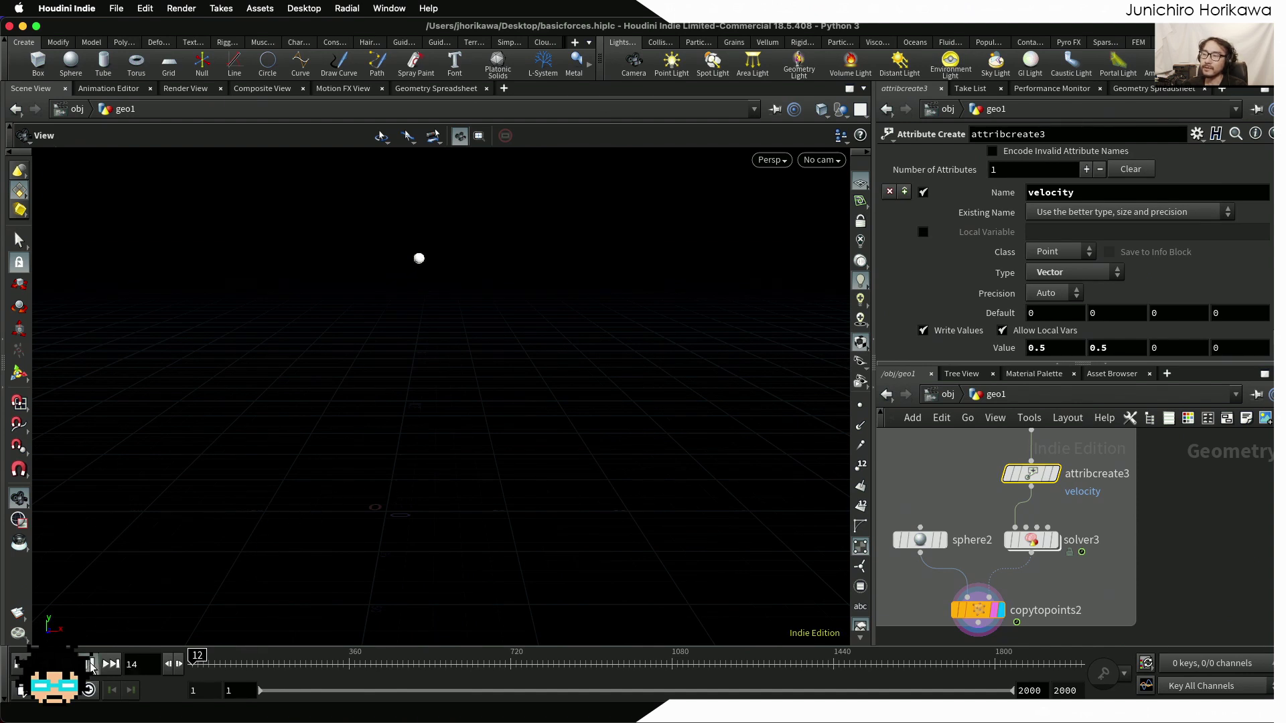
pyautogui.click(90, 663)
pyautogui.moveTo(199, 656)
pyautogui.mouseDown()
pyautogui.moveTo(219, 656)
pyautogui.moveTo(202, 655)
pyautogui.mouseUp()
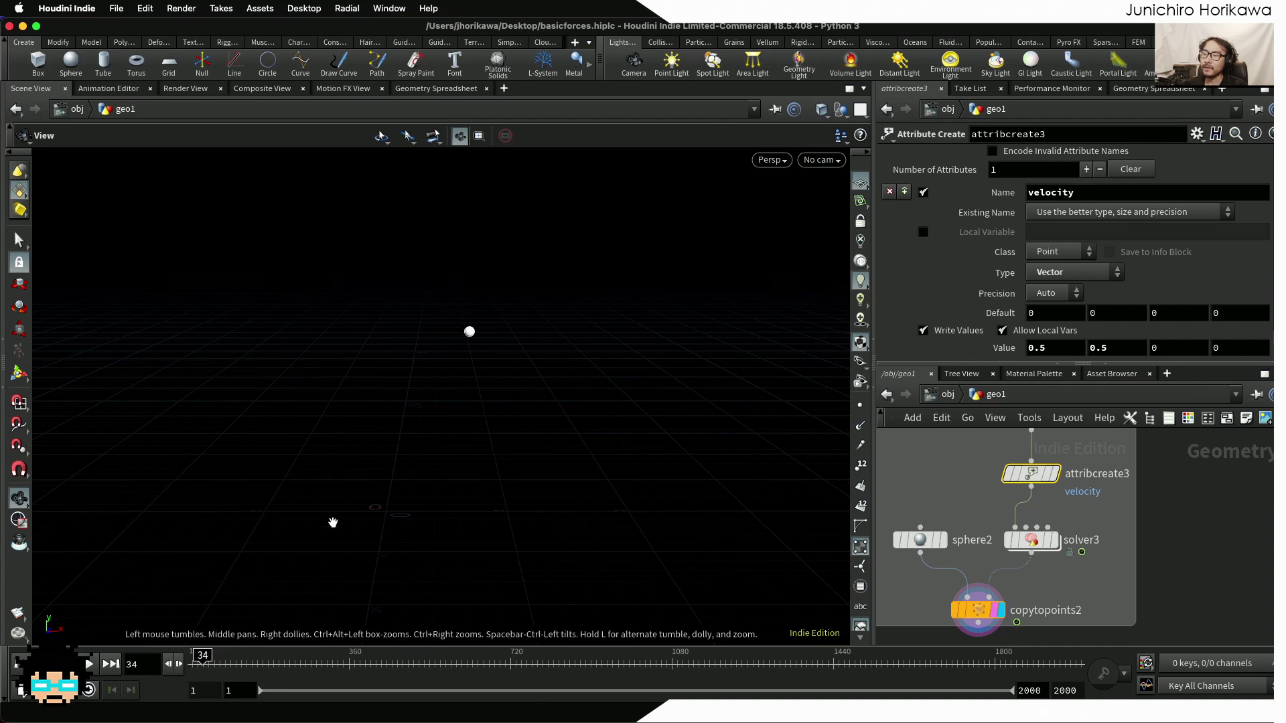
pyautogui.moveTo(333, 522); pyautogui.dragTo(396, 468)
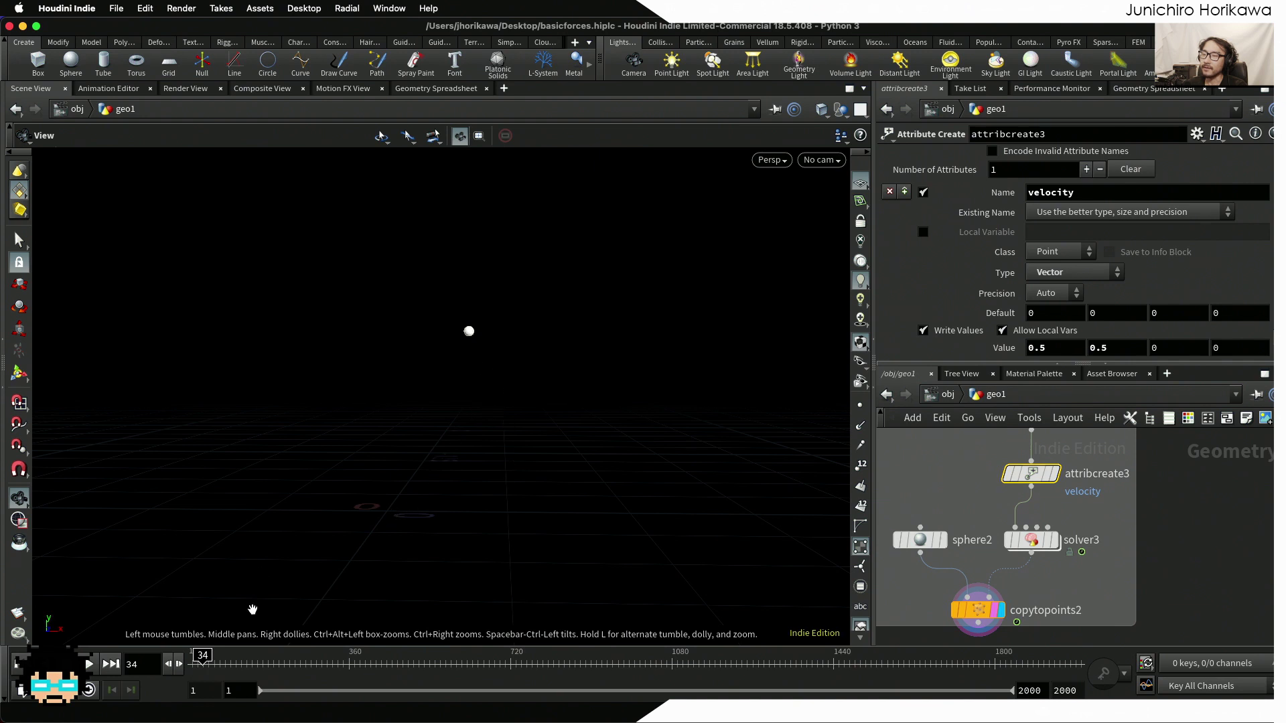
pyautogui.moveTo(203, 656); pyautogui.dragTo(222, 656)
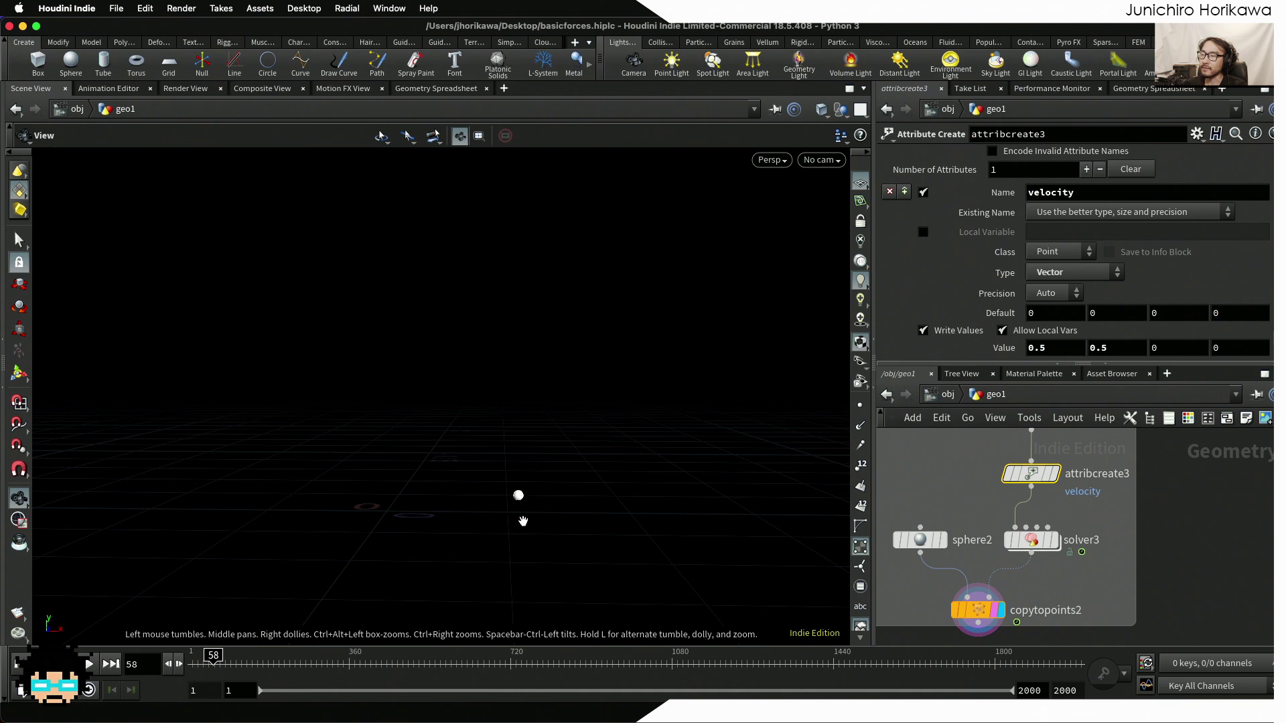
pyautogui.moveTo(223, 656)
pyautogui.mouseDown()
pyautogui.moveTo(203, 656)
pyautogui.moveTo(219, 656)
pyautogui.mouseUp()
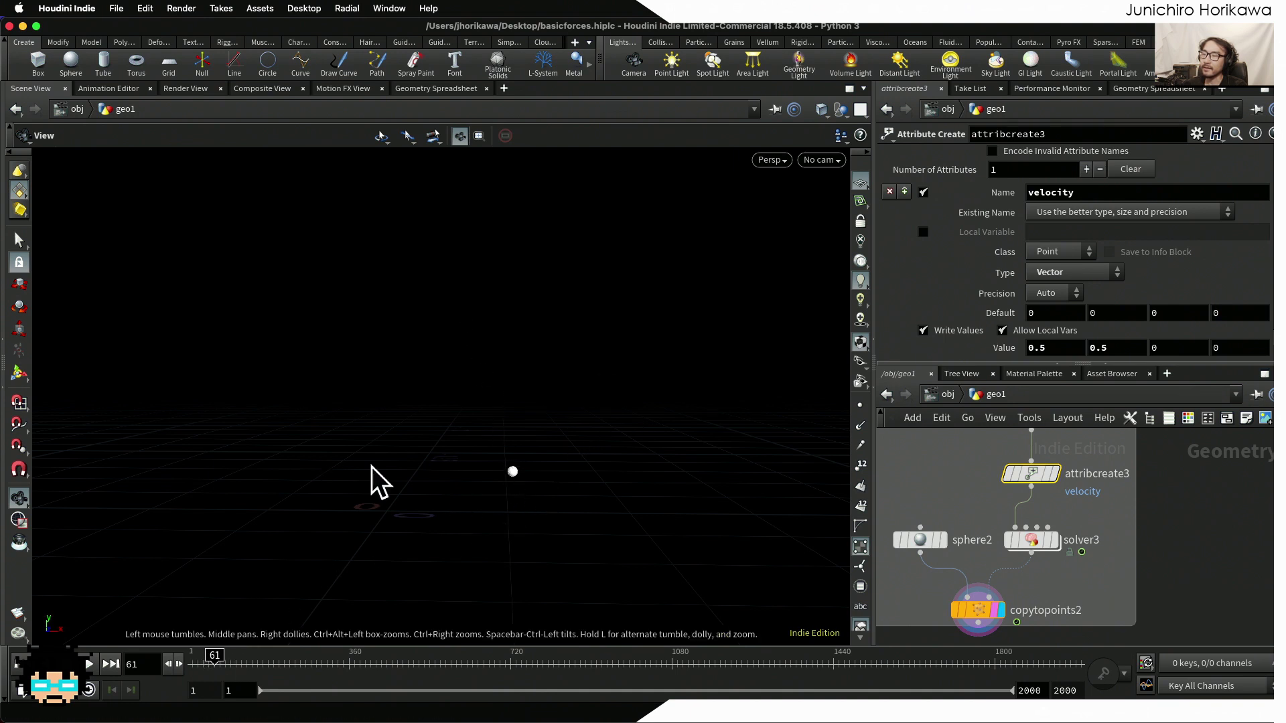
pyautogui.click(204, 656)
pyautogui.moveTo(205, 656)
pyautogui.mouseDown()
pyautogui.moveTo(267, 657)
pyautogui.moveTo(185, 663)
pyautogui.mouseUp()
pyautogui.moveTo(315, 586); pyautogui.dragTo(522, 411)
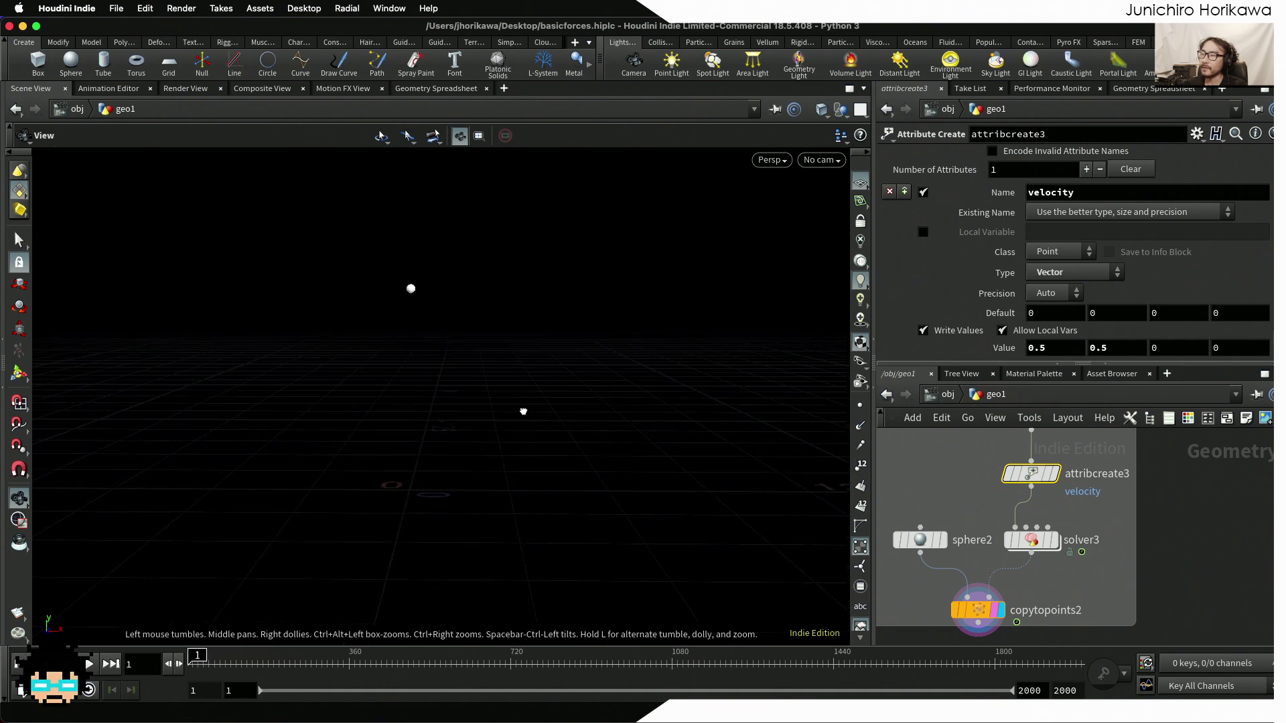
# Open the solver3 node's inner network and bring up the bouncing wrangle's code at its velocity friction line
pyautogui.moveTo(1045, 548)
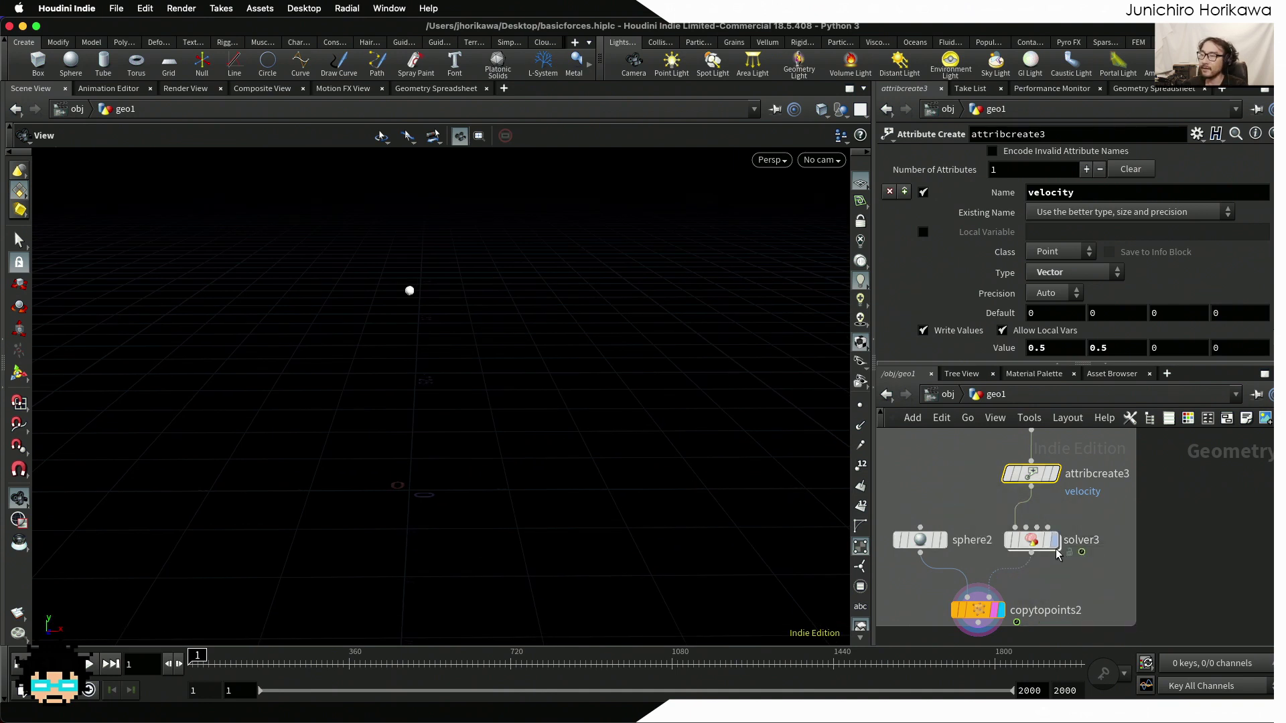
pyautogui.scroll(1, 1033, 544)
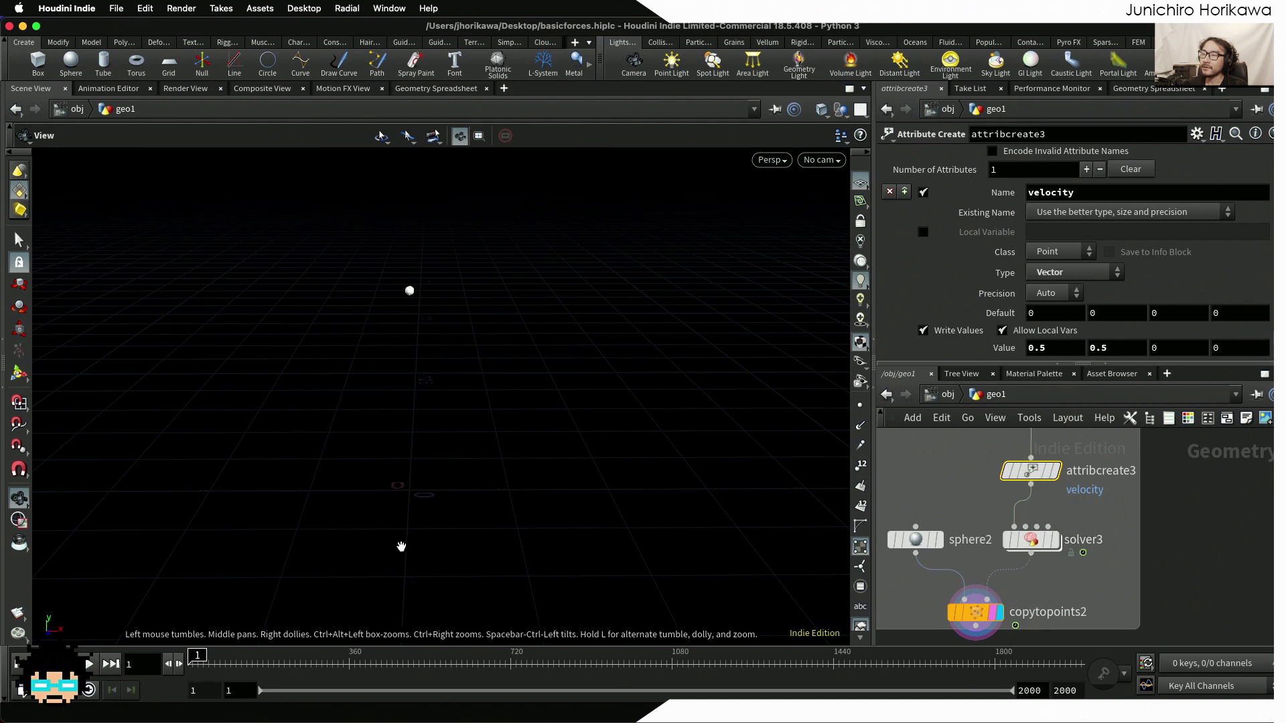
pyautogui.moveTo(410, 293); pyautogui.dragTo(413, 311)
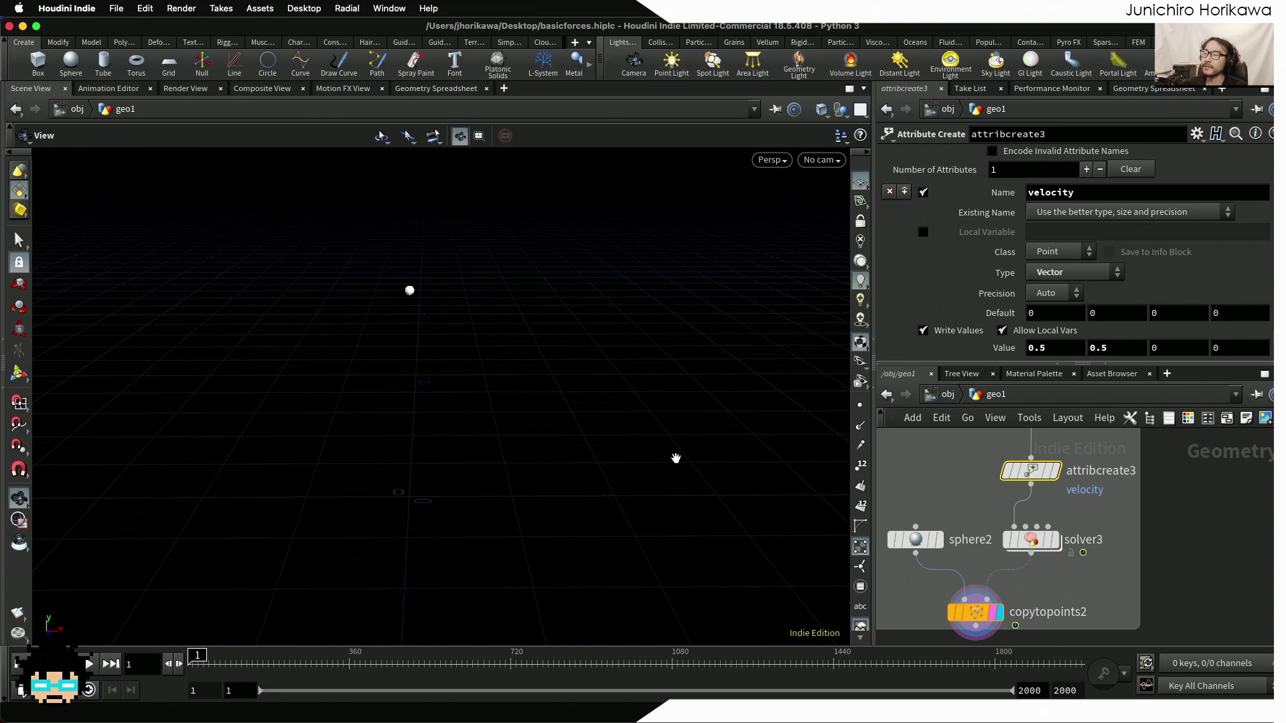
pyautogui.doubleClick(1031, 540)
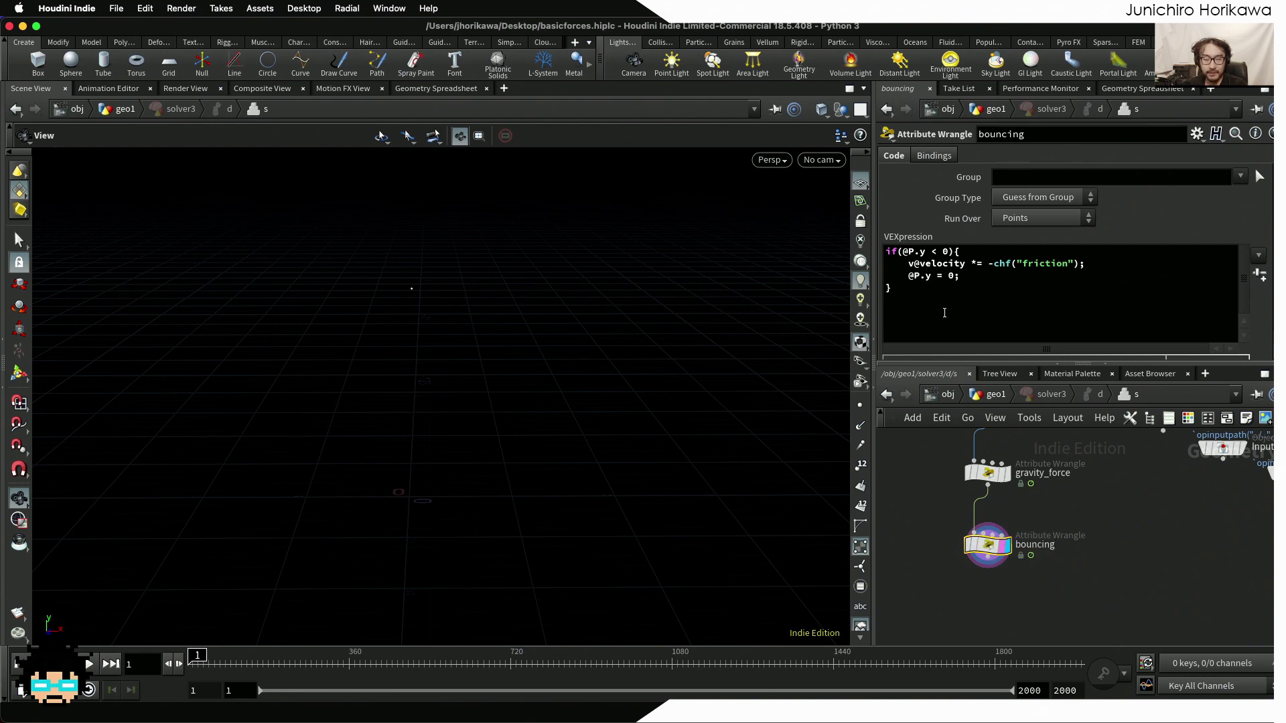
pyautogui.click(944, 313)
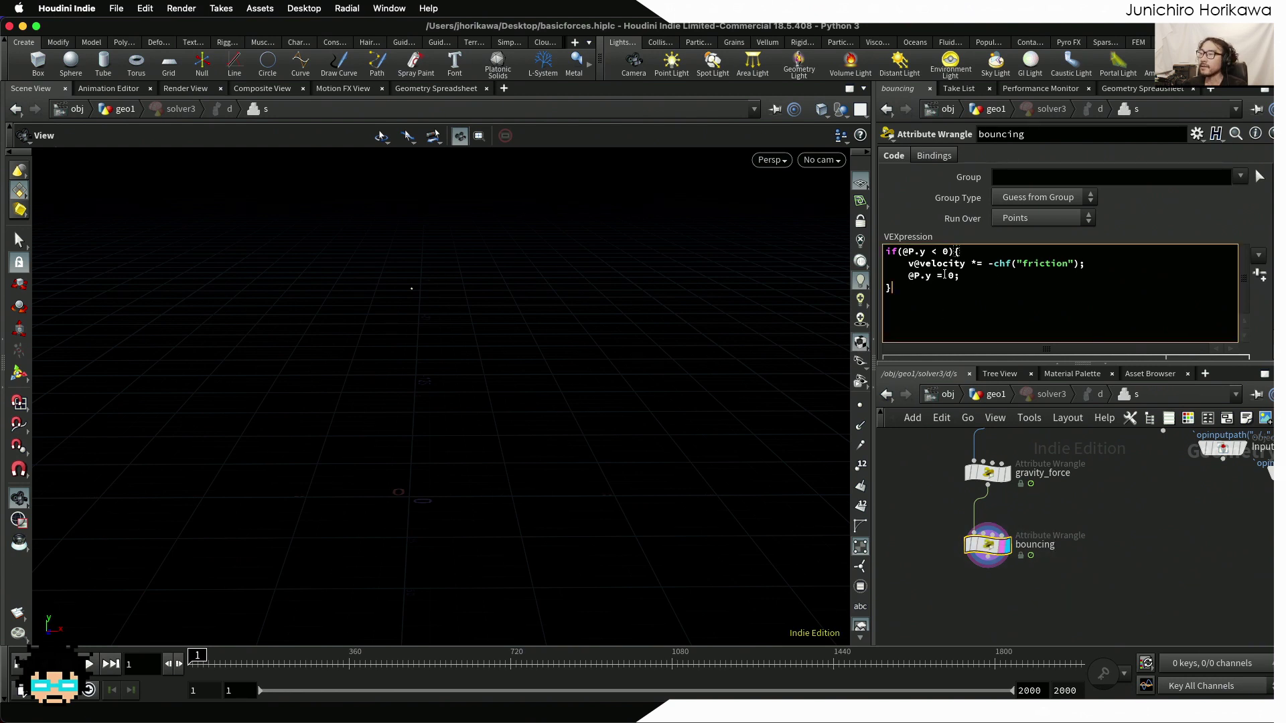
pyautogui.moveTo(987, 263); pyautogui.dragTo(1078, 261)
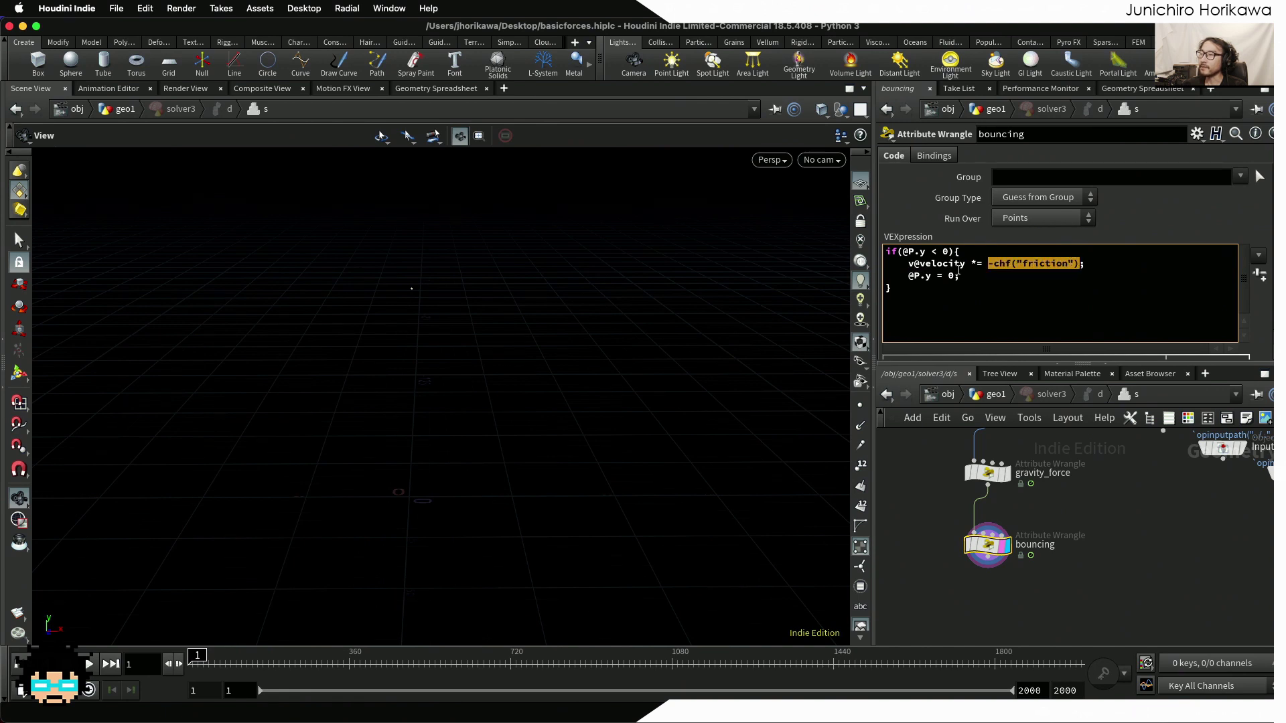
pyautogui.moveTo(965, 263); pyautogui.dragTo(910, 267)
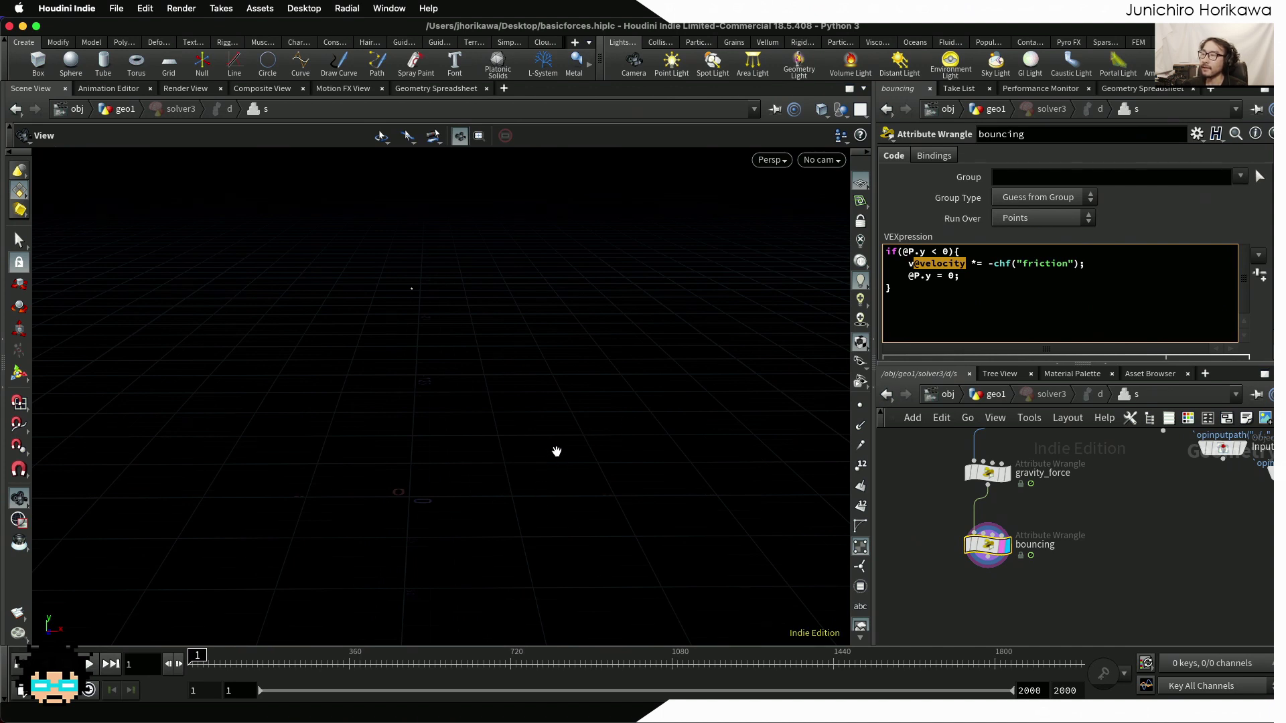
pyautogui.click(974, 251)
pyautogui.press('Return')
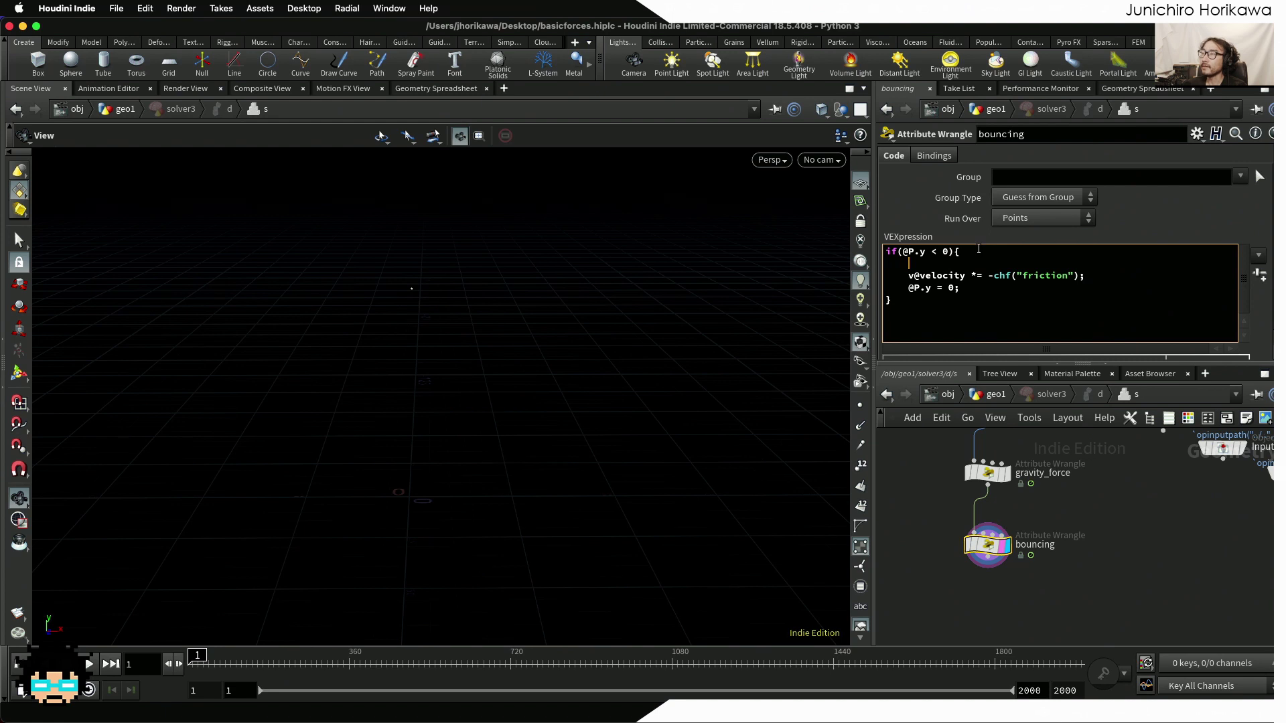
pyautogui.write('v@velocity.y *-1')
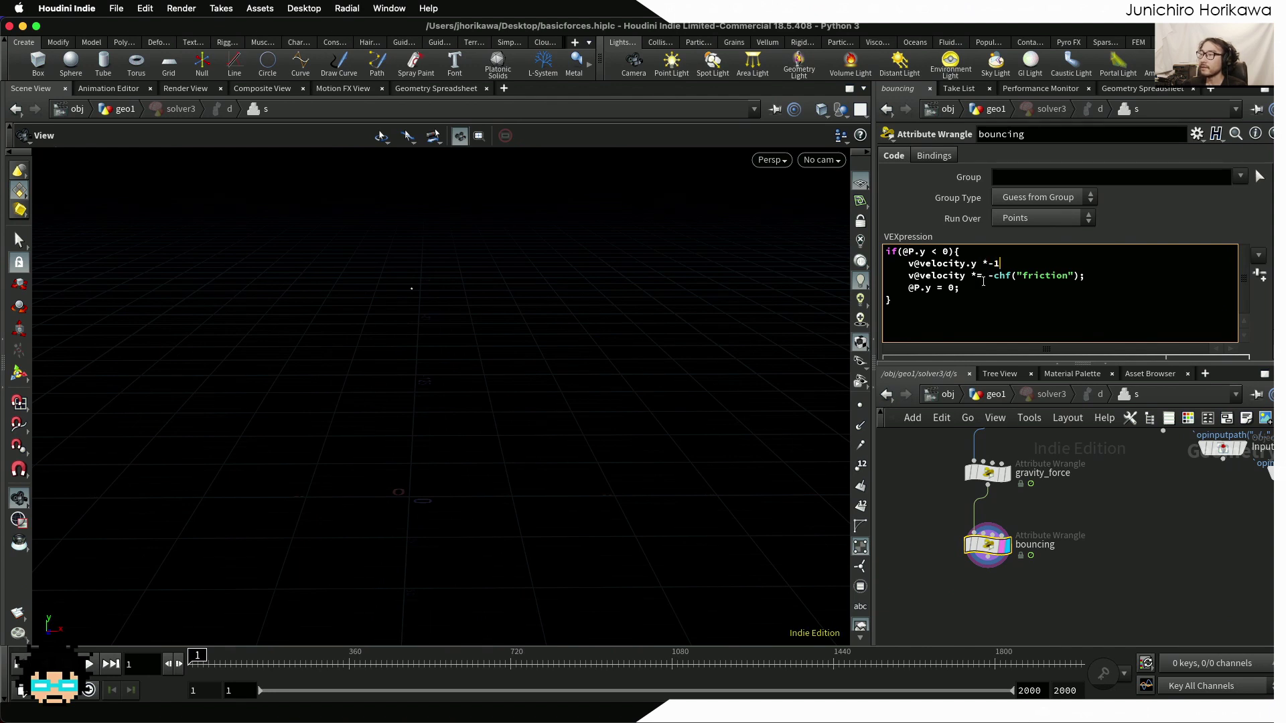
pyautogui.press('BackSpace')
pyautogui.press('BackSpace')
pyautogui.write('= -1;')
# Remove the minus sign before chf("friction") so the line reads v@velocity *= chf("friction");
pyautogui.moveTo(963, 278); pyautogui.dragTo(894, 277)
pyautogui.click(962, 284)
pyautogui.click(992, 278)
pyautogui.press('BackSpace')
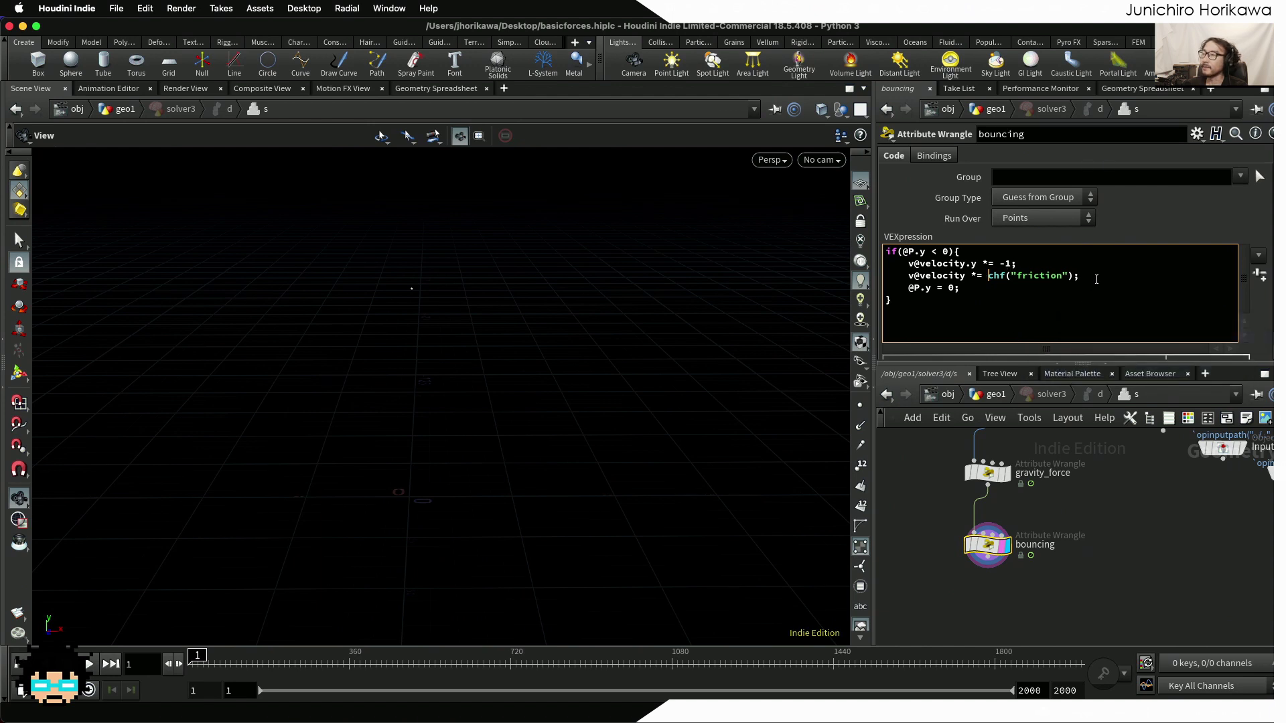
# Examine the Y velocity inversion and friction multiplication lines in the bouncing wrangle
pyautogui.moveTo(1096, 280); pyautogui.dragTo(988, 277)
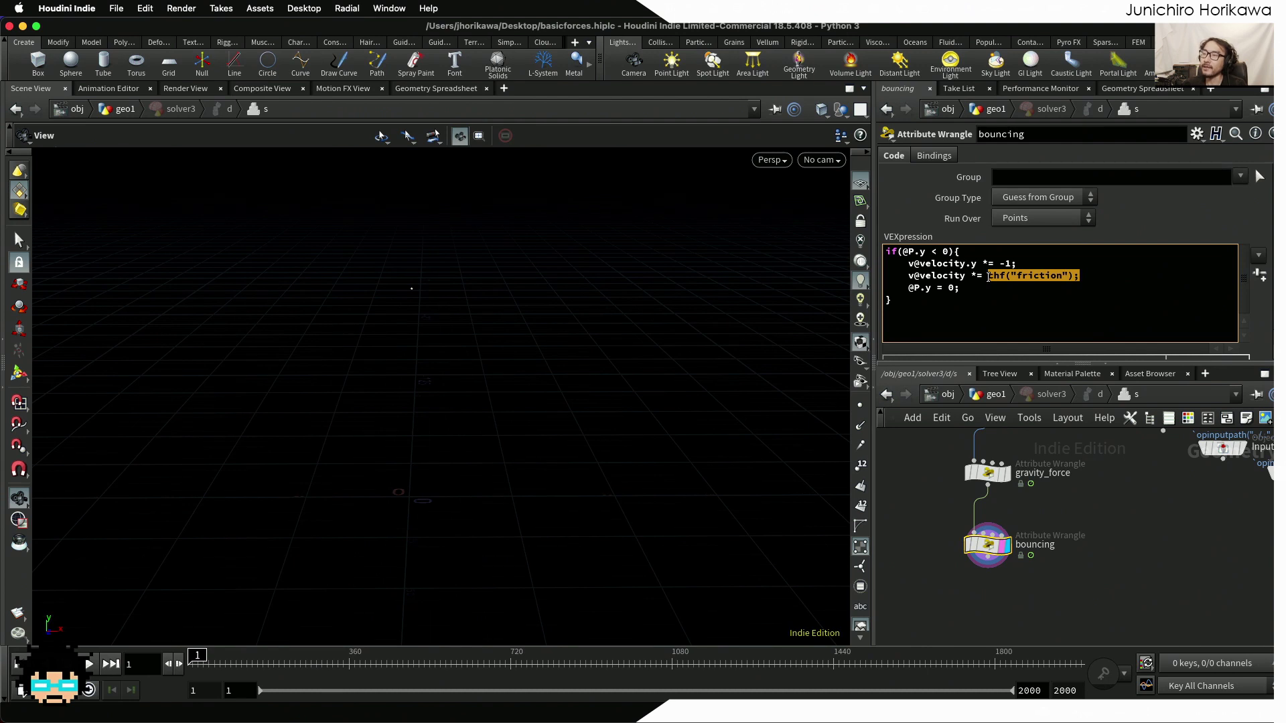
pyautogui.click(988, 276)
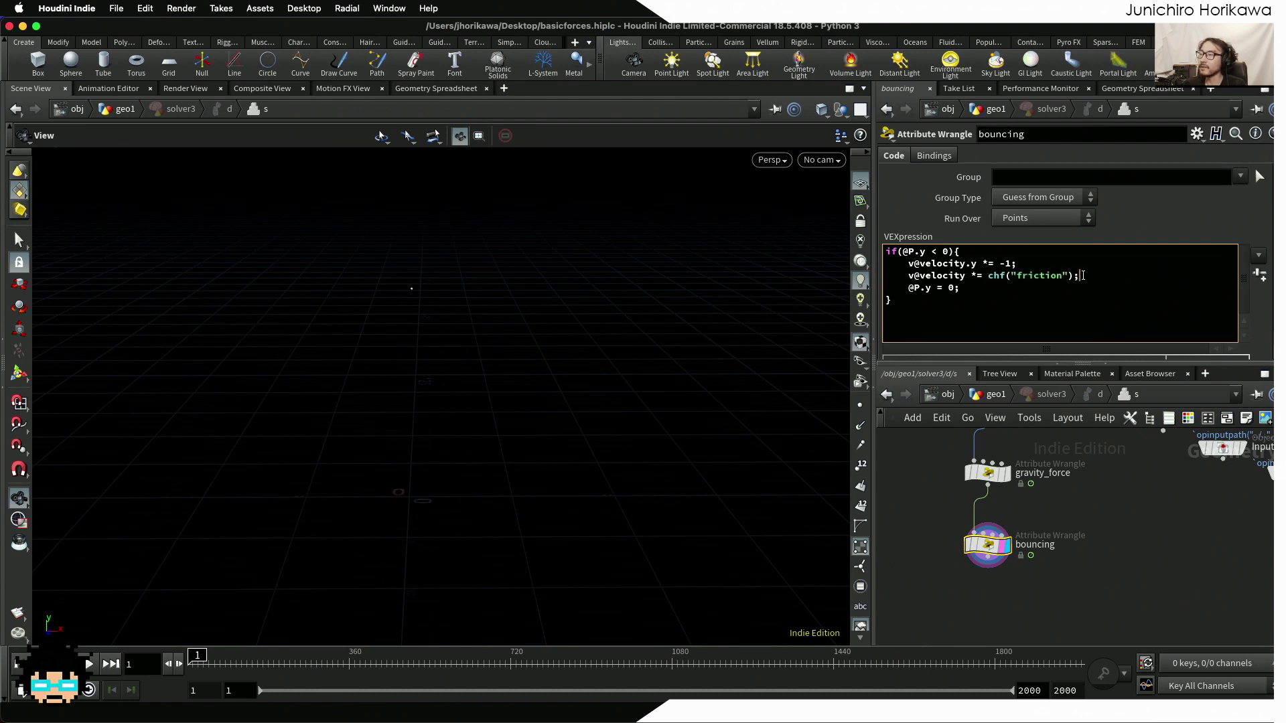
pyautogui.moveTo(1081, 276); pyautogui.dragTo(952, 276)
pyautogui.click(972, 277)
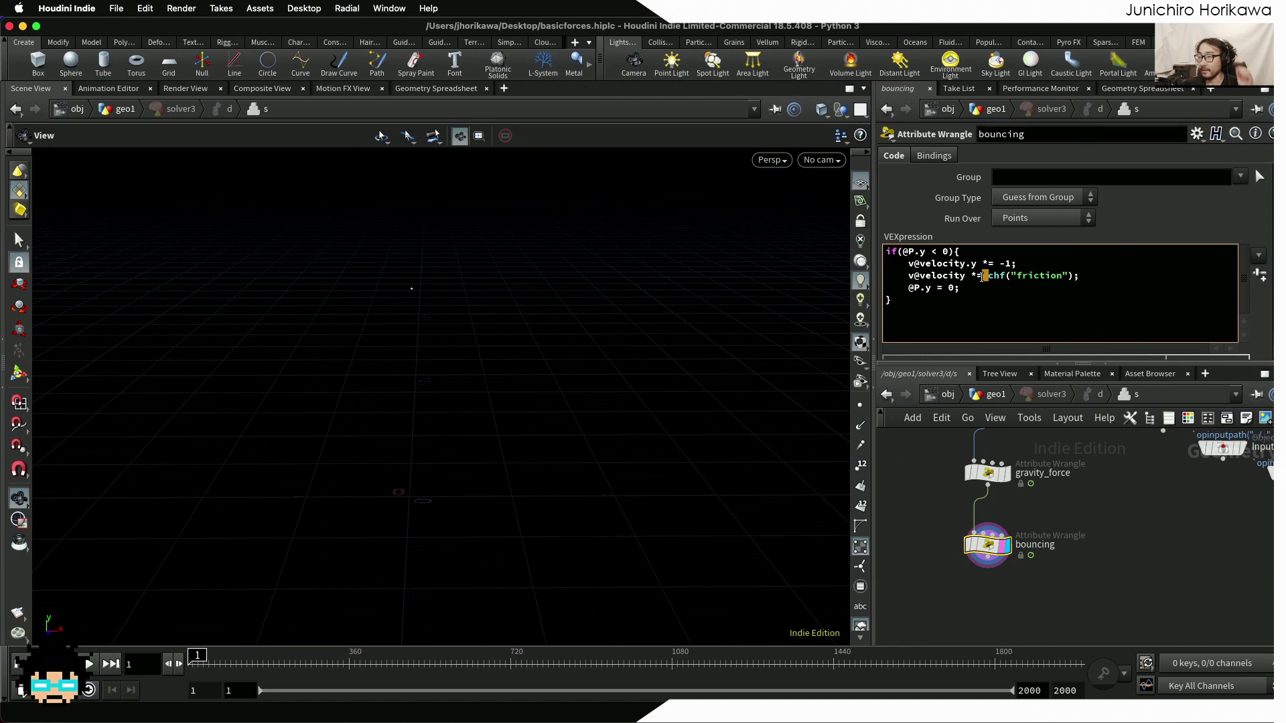
pyautogui.click(1024, 264)
pyautogui.moveTo(1025, 264); pyautogui.dragTo(908, 264)
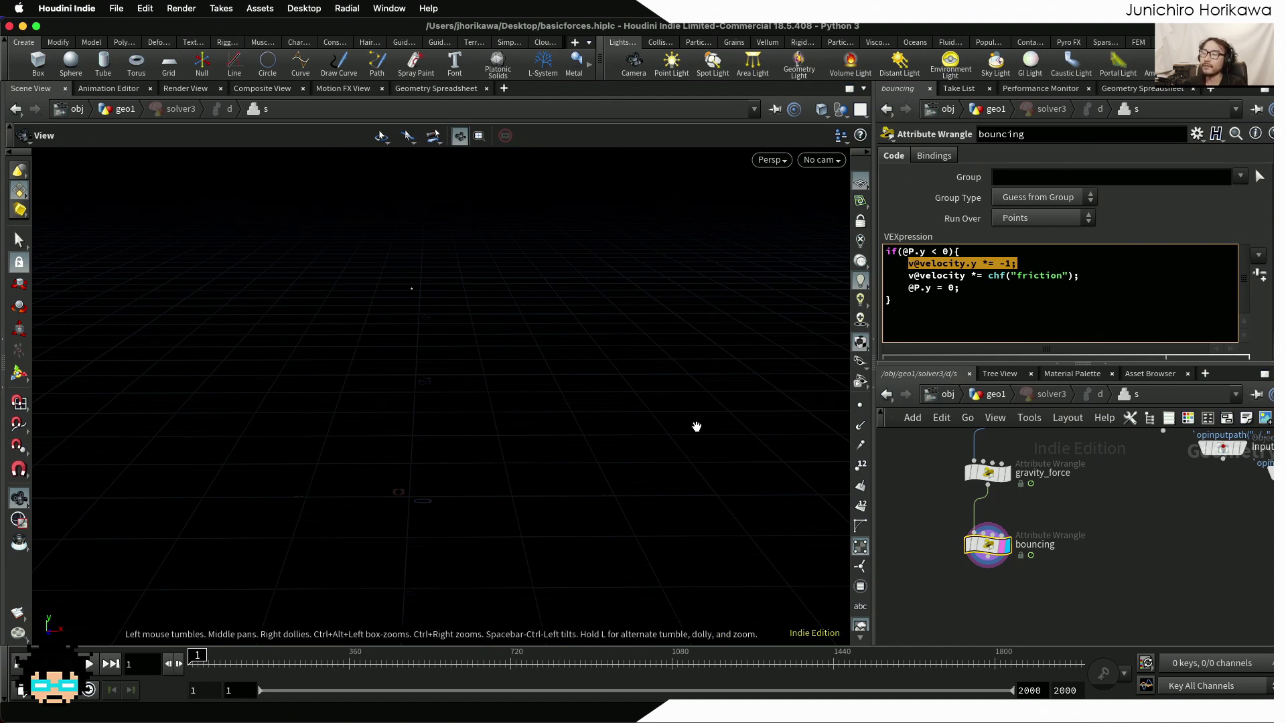
pyautogui.moveTo(697, 454); pyautogui.dragTo(432, 478)
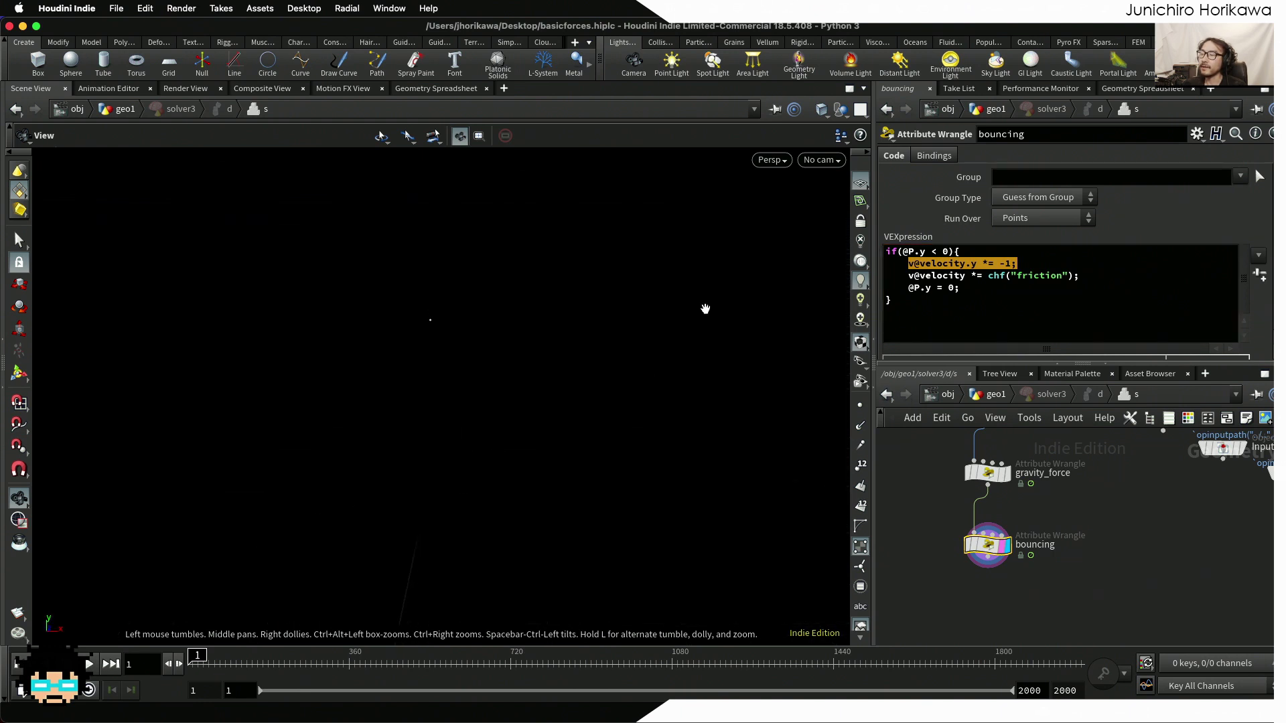
pyautogui.click(953, 264)
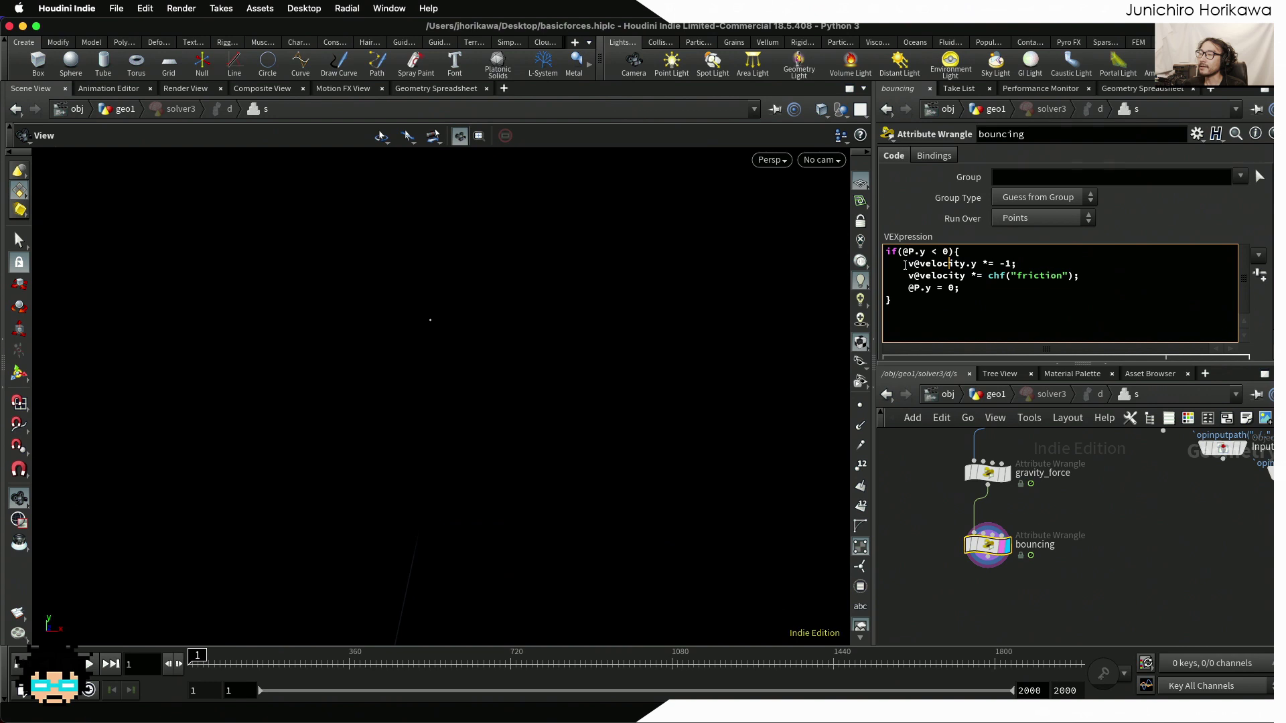
pyautogui.moveTo(908, 263); pyautogui.dragTo(1014, 263)
pyautogui.click(1014, 263)
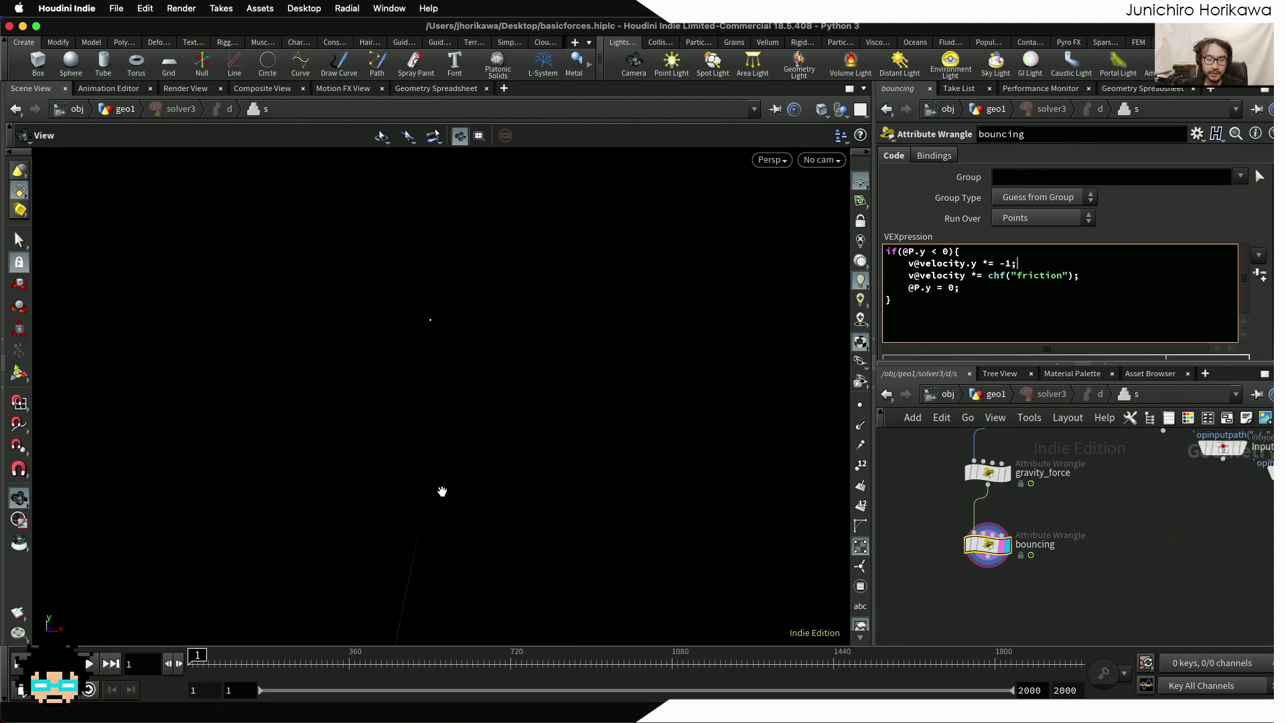
# Return to the geo1 network and play the thrown sphere's simulation with the revised bounce
pyautogui.click(994, 394)
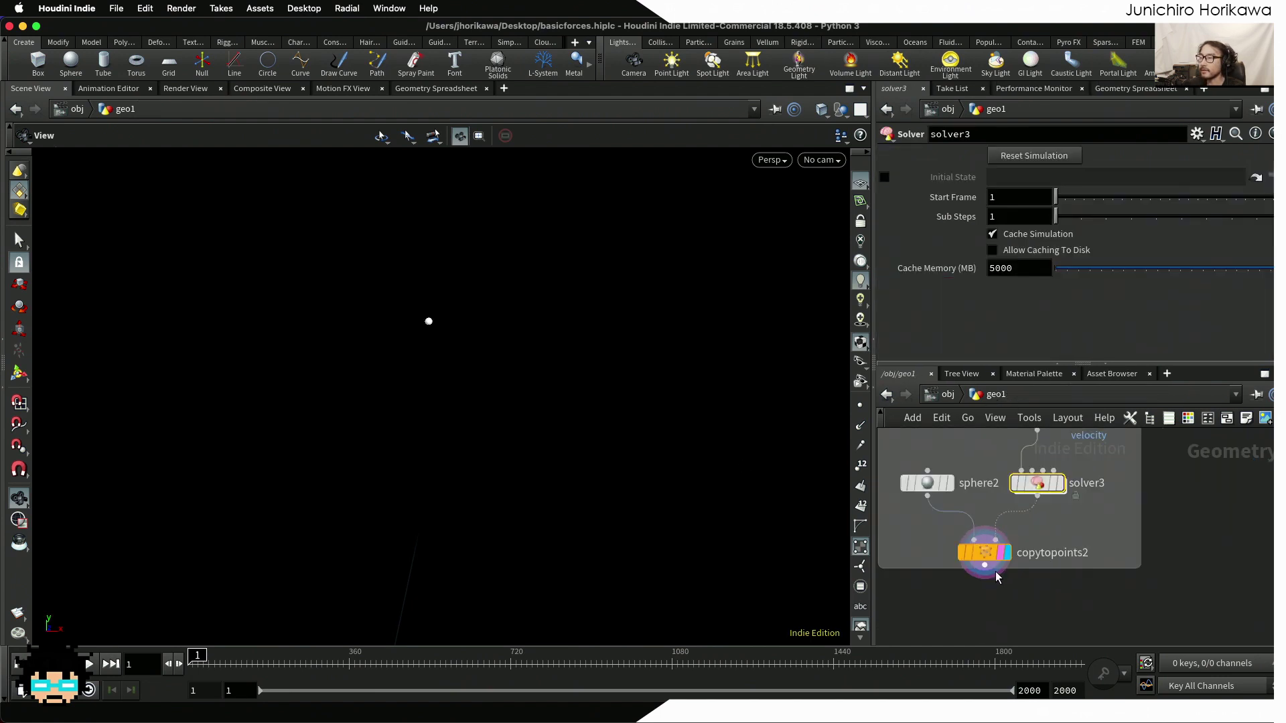
pyautogui.click(89, 663)
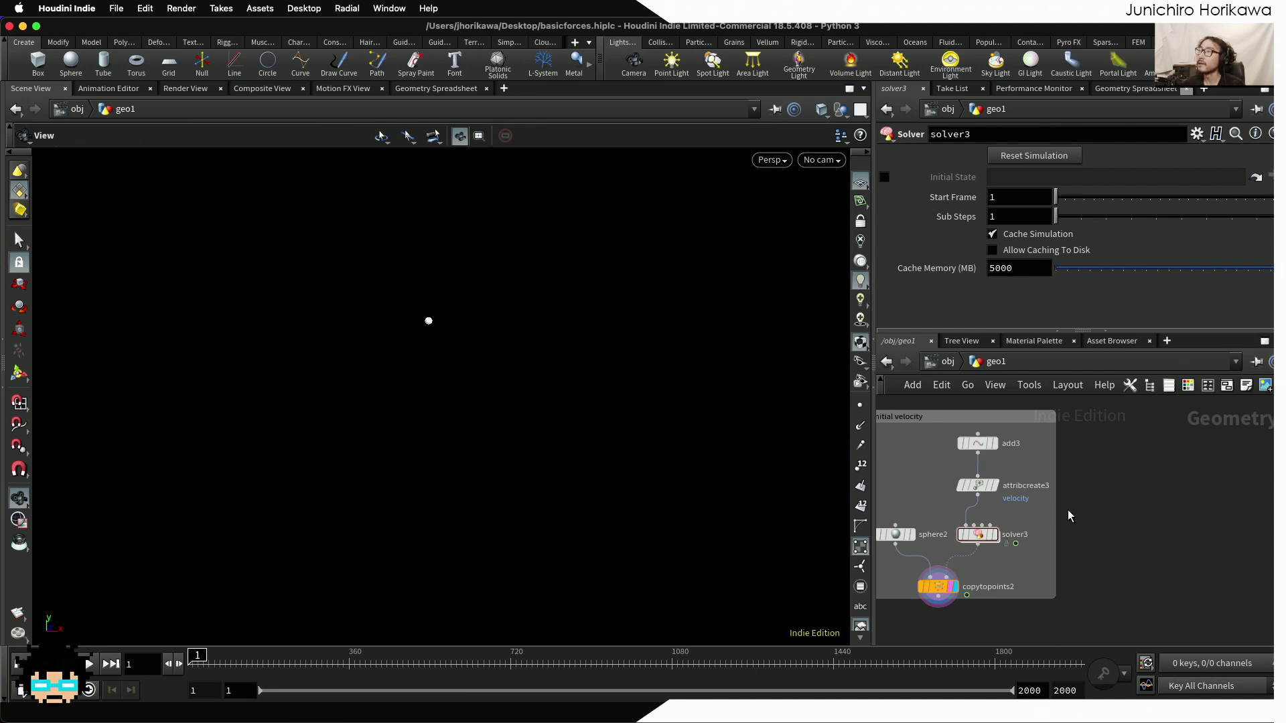
# Duplicate the initial velocity network box with all its nodes beside the original
pyautogui.moveTo(1074, 508); pyautogui.dragTo(1063, 512, button='middle')
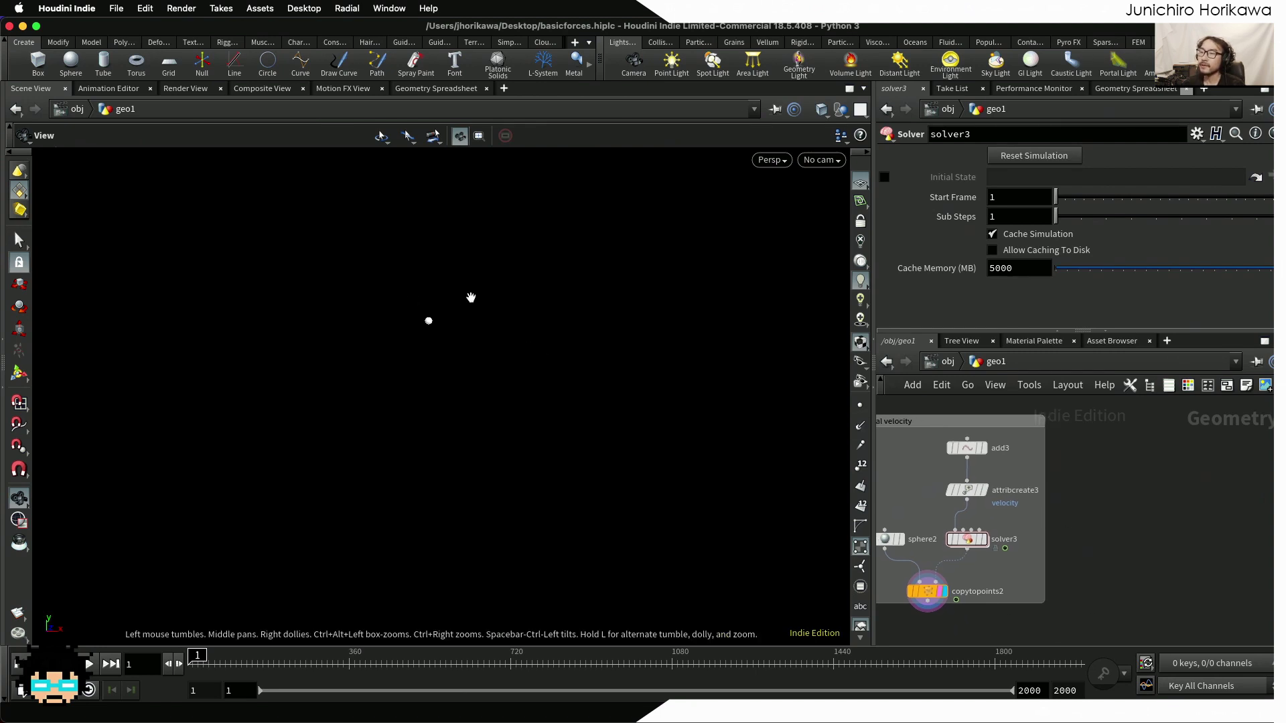
pyautogui.scroll(-1, 1029, 503)
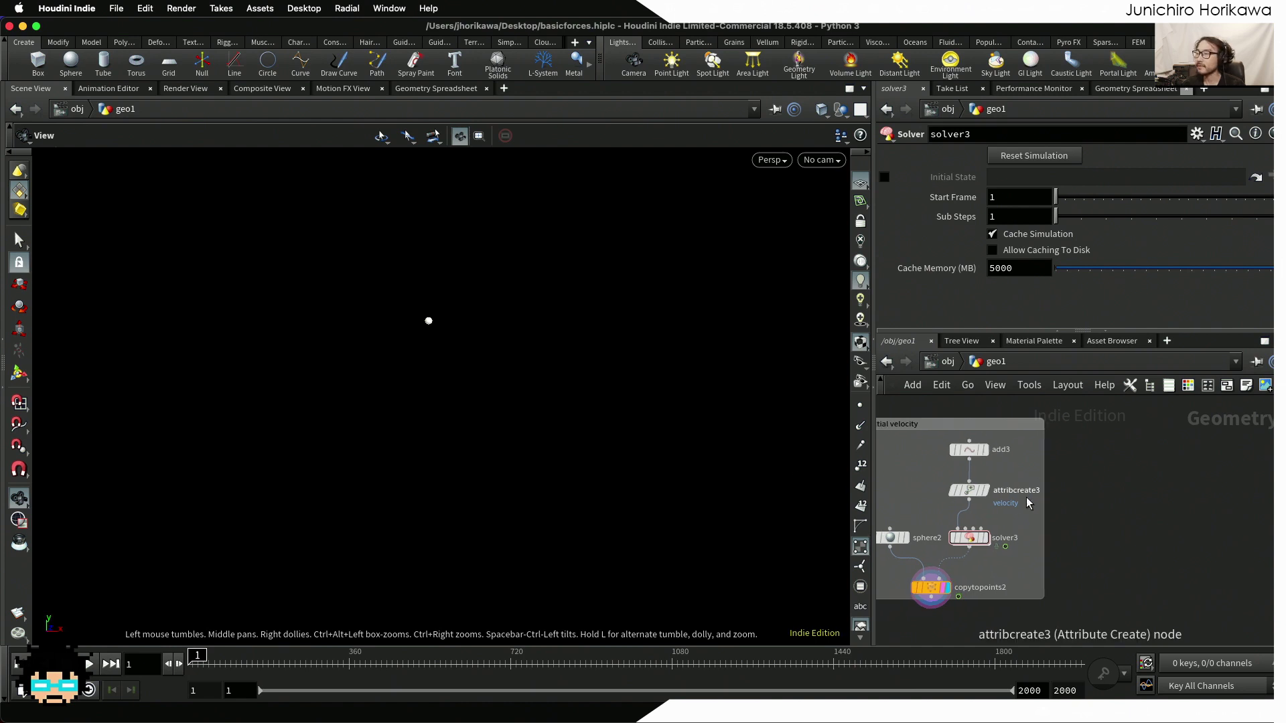
pyautogui.scroll(-1, 1029, 503)
pyautogui.moveTo(1083, 590); pyautogui.dragTo(1107, 447)
pyautogui.moveTo(1244, 494); pyautogui.dragTo(1155, 516, button='middle')
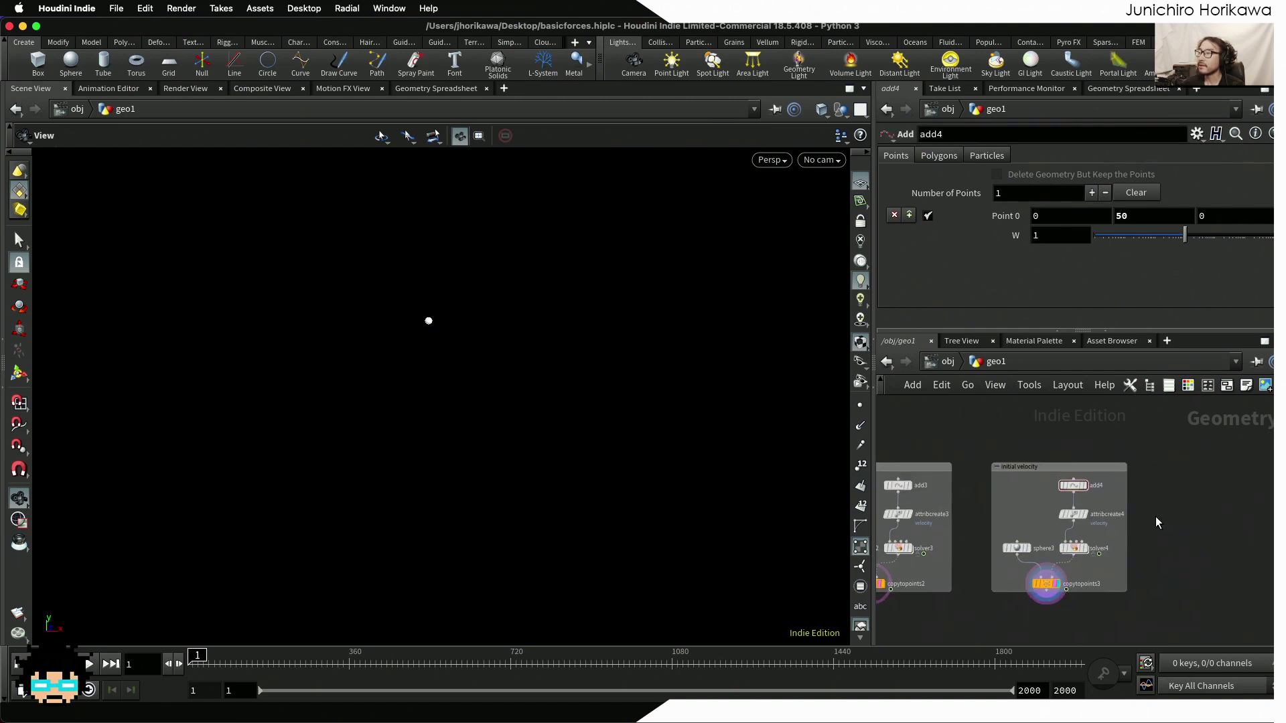
pyautogui.scroll(3, 1155, 520)
pyautogui.scroll(1, 1065, 482)
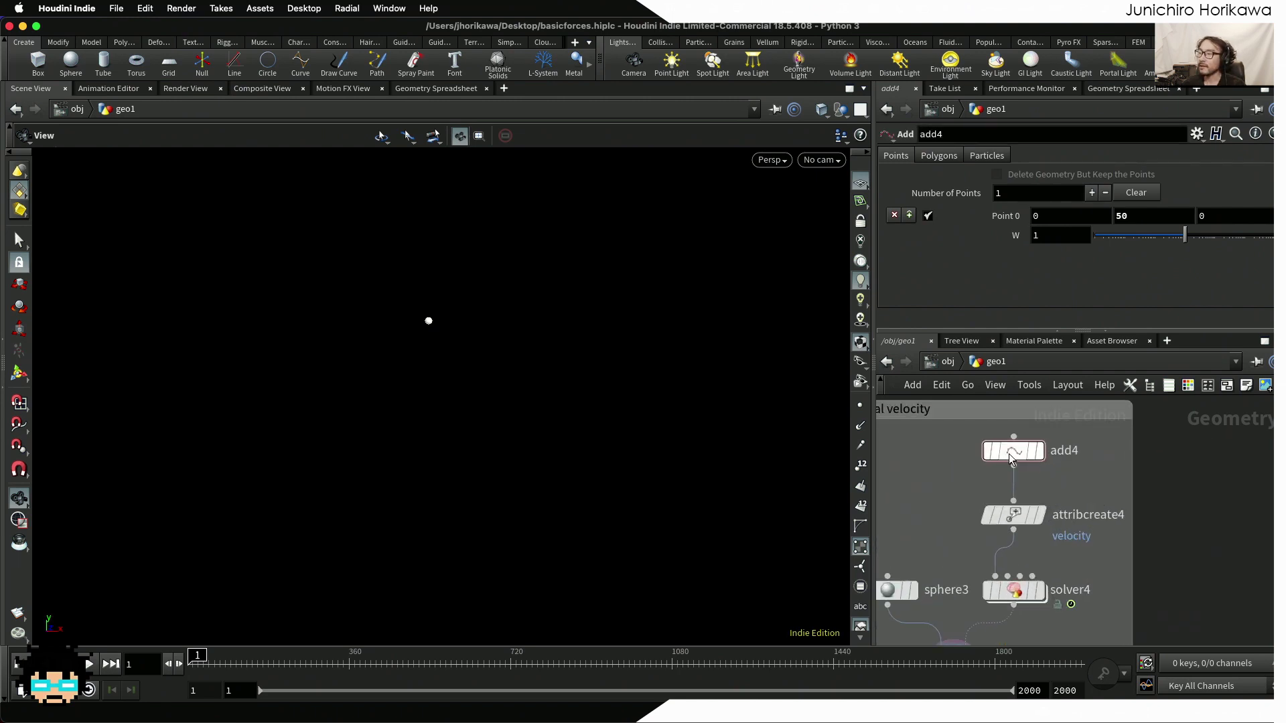
# Extend the duplicated network box upward and move the add4 node aside to make room above attribcreate4
pyautogui.click(1010, 454)
pyautogui.moveTo(1076, 404); pyautogui.dragTo(1098, 452, button='middle')
pyautogui.scroll(-2, 1083, 432)
pyautogui.moveTo(1088, 444); pyautogui.dragTo(1088, 393)
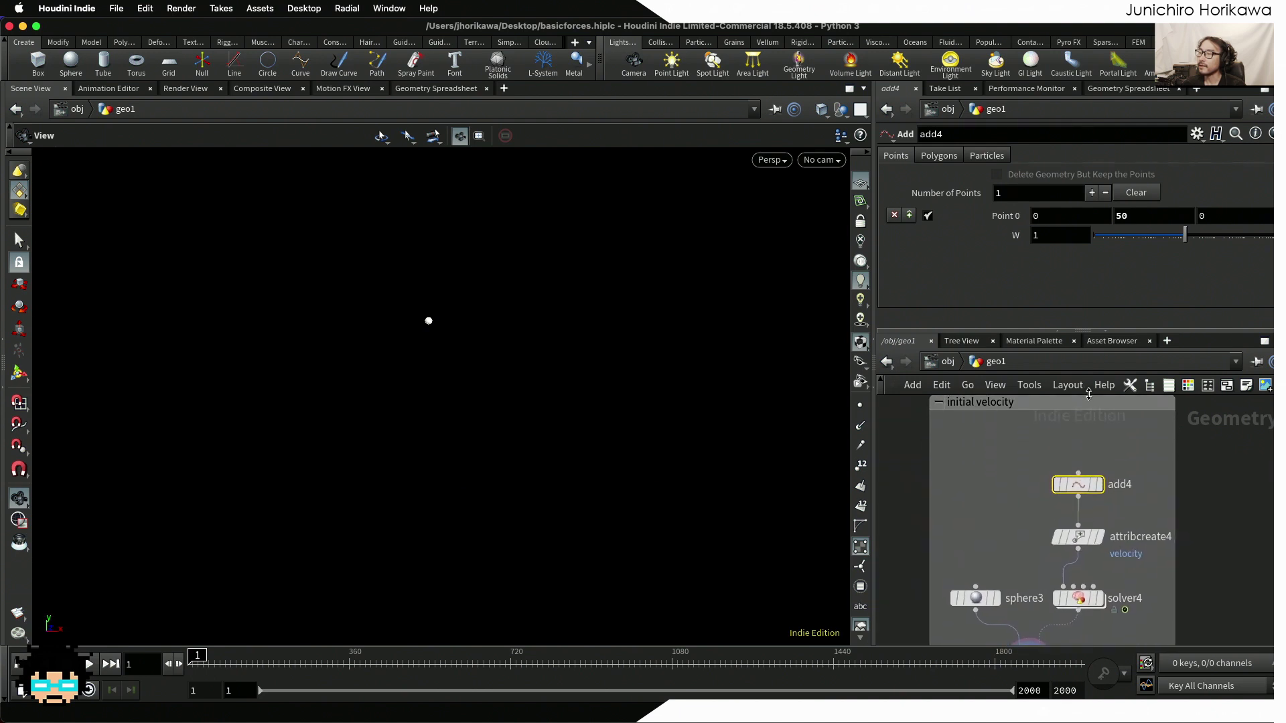
pyautogui.moveTo(1077, 483); pyautogui.dragTo(981, 467)
pyautogui.moveTo(1086, 448); pyautogui.dragTo(1063, 481, button='middle')
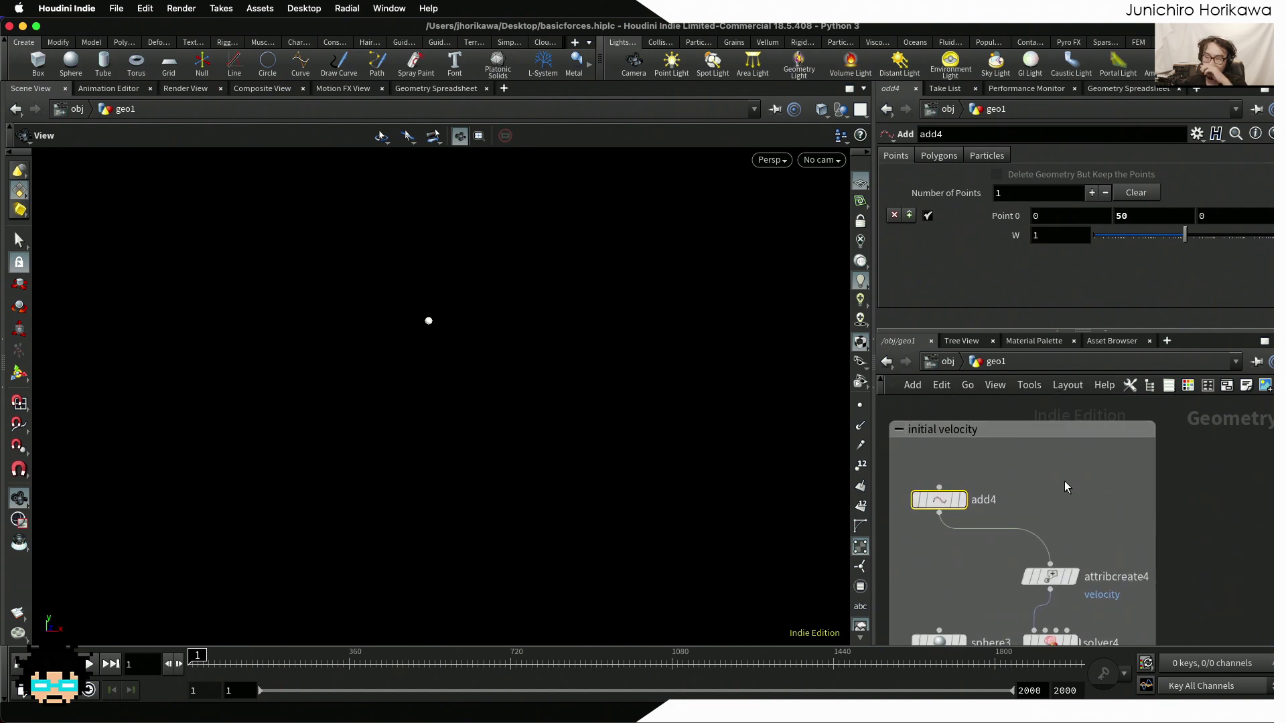
# Add a Circle node above attribcreate4 and display its geometry
pyautogui.press('Tab')
pyautogui.write('ci')
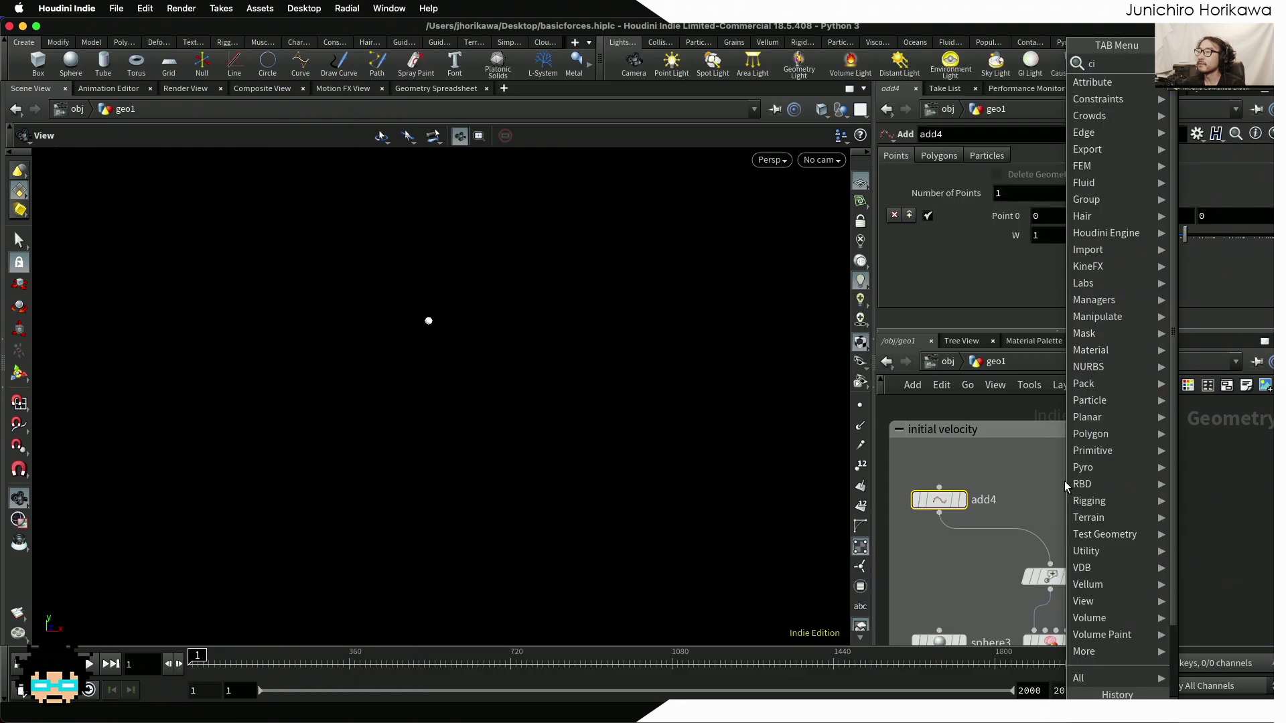
pyautogui.press('Return')
pyautogui.click(1070, 481)
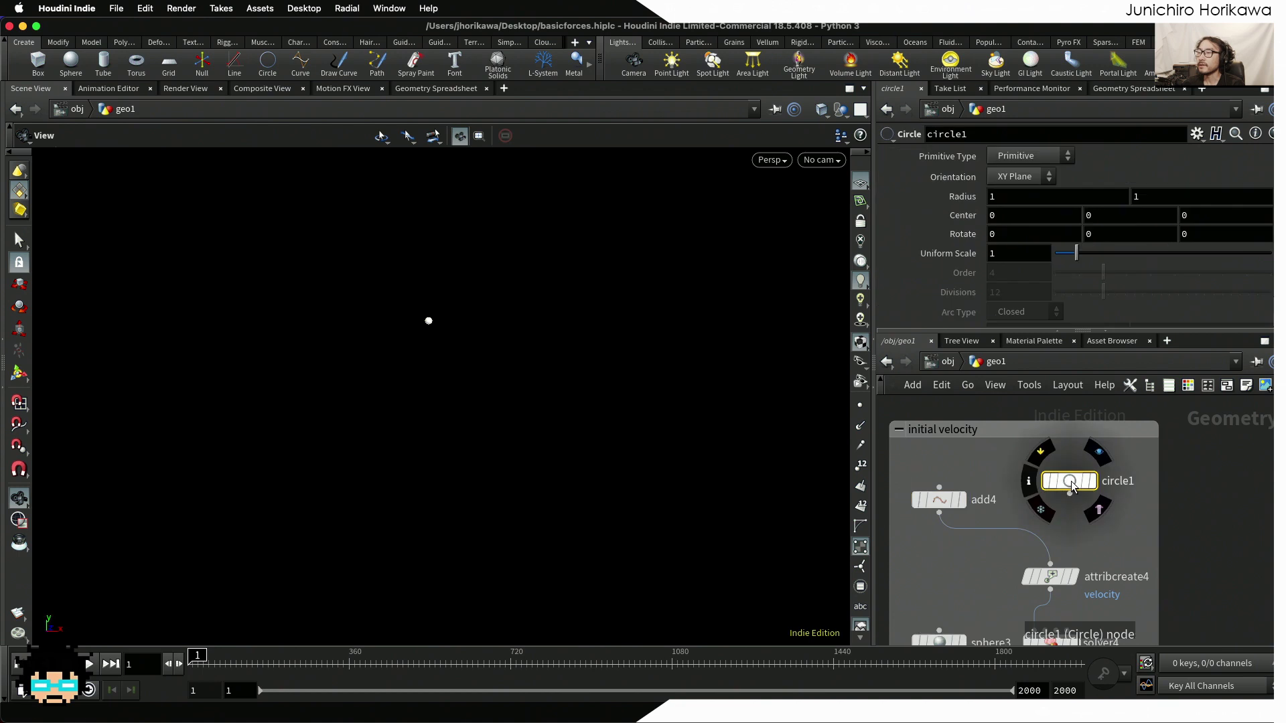
pyautogui.scroll(1, 1075, 481)
pyautogui.click(1080, 482)
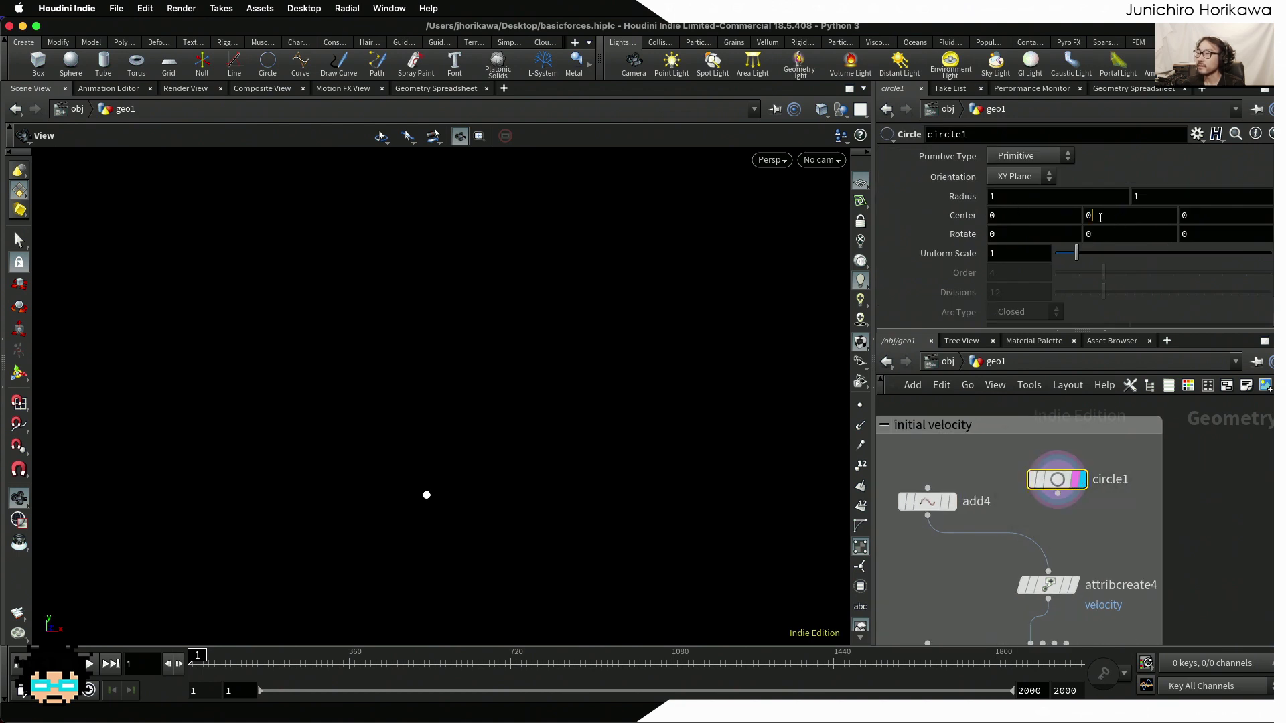
# Set the circle's center Y to 50 and its orientation to ZX Plane
pyautogui.write('50')
pyautogui.press('Return')
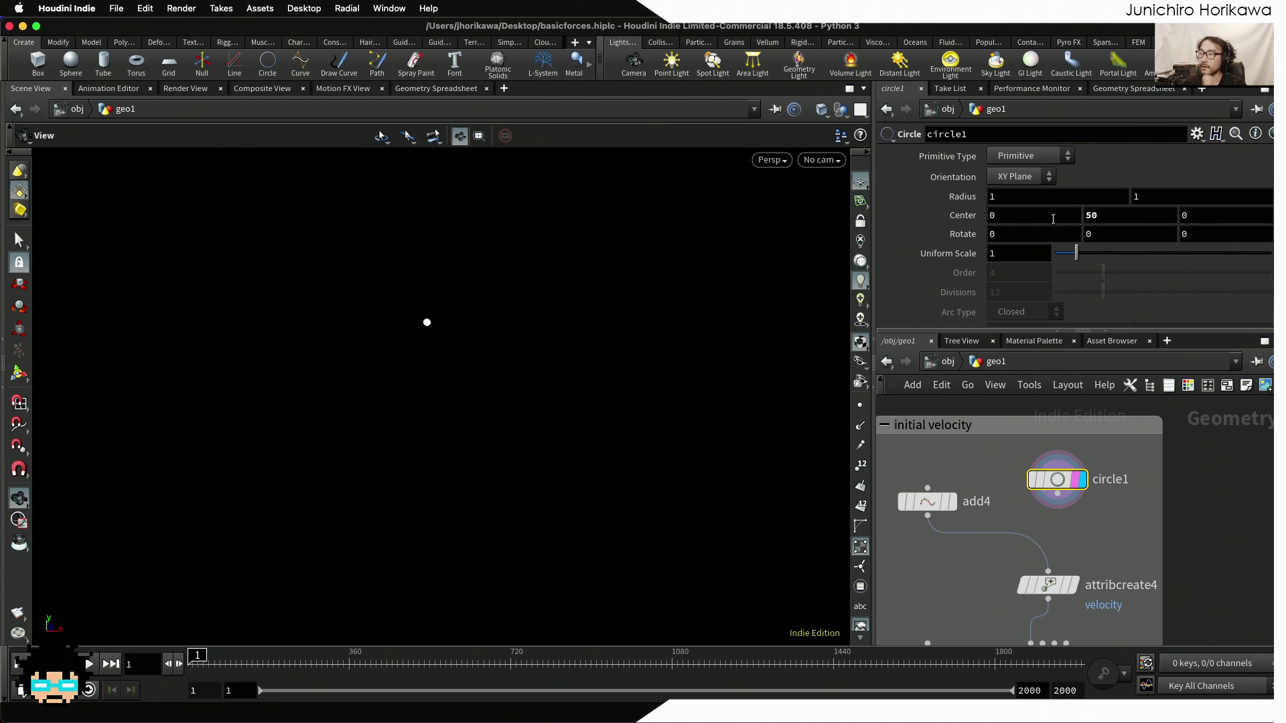
pyautogui.click(1013, 178)
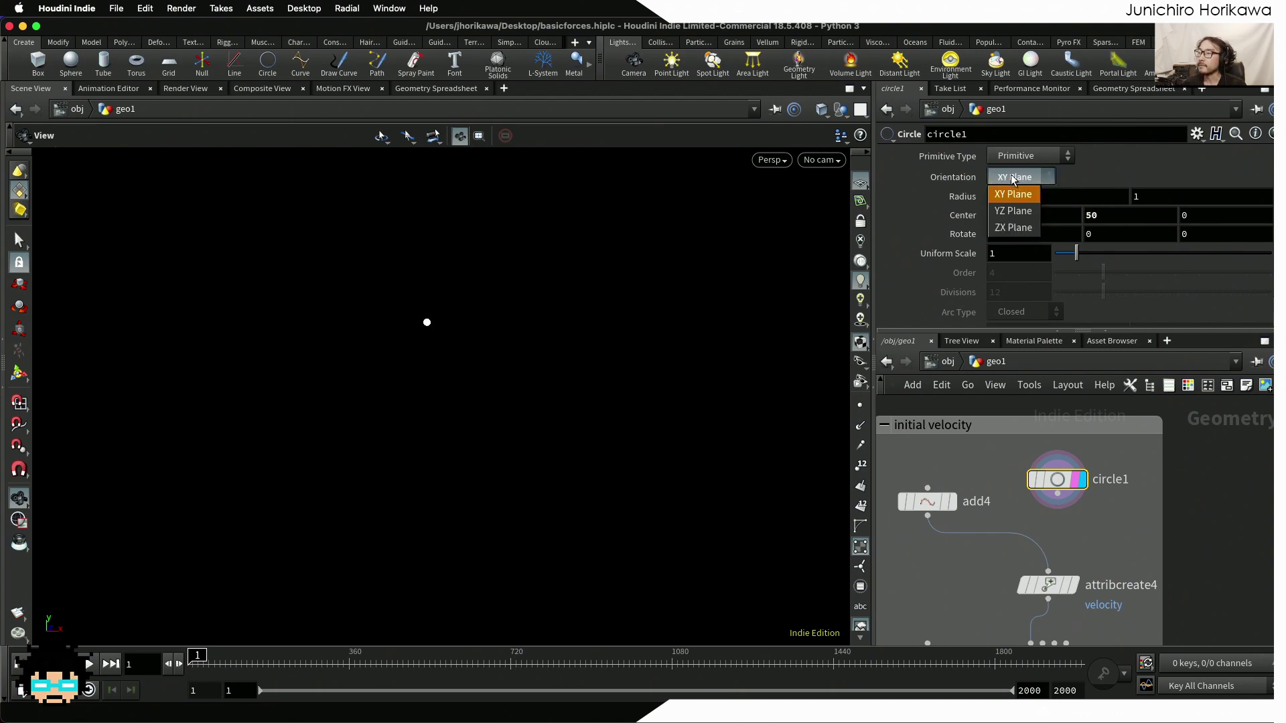
pyautogui.click(1011, 228)
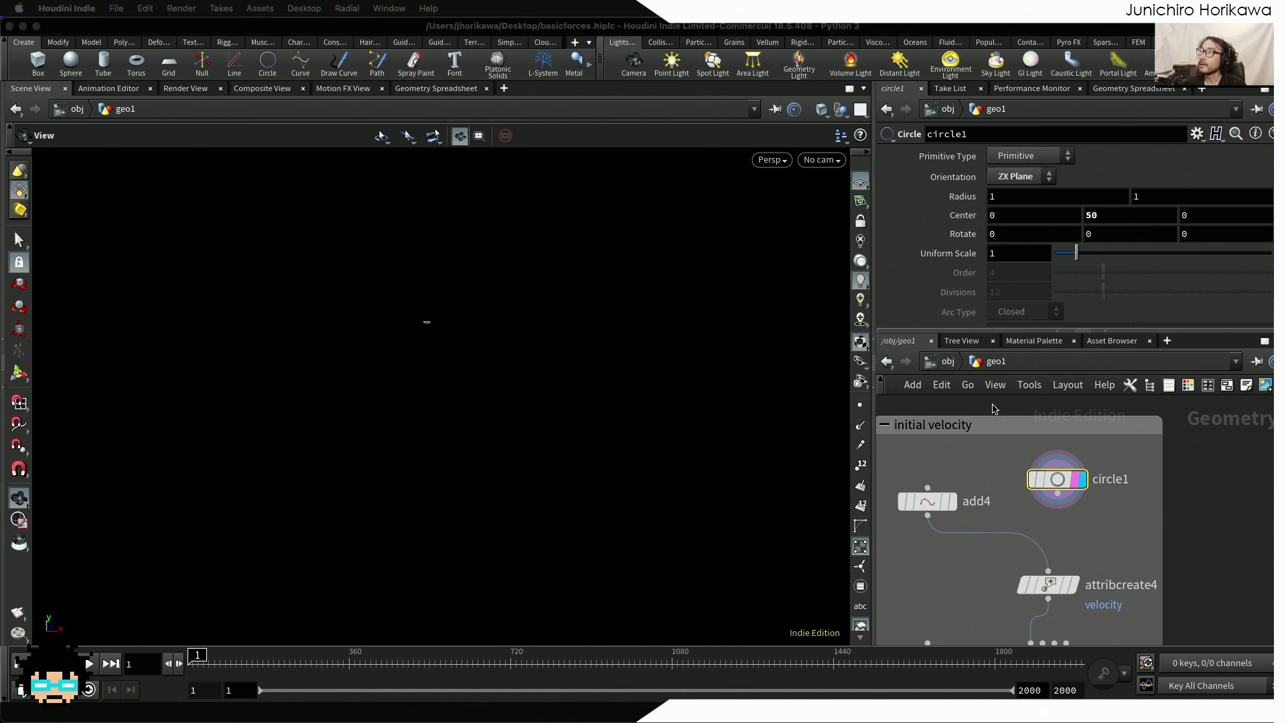
# Set the circle's uniform scale to 5 and change its primitive type to Polygon
pyautogui.click(1117, 525)
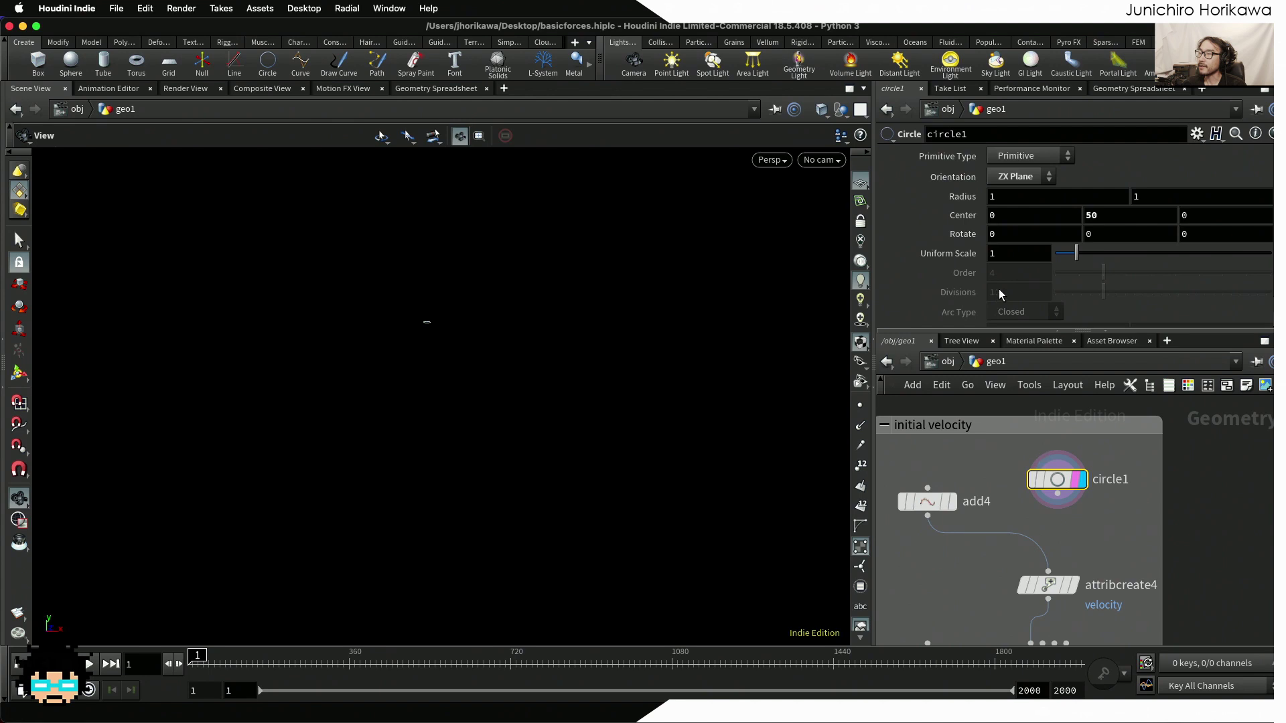
pyautogui.moveTo(1005, 255); pyautogui.dragTo(905, 255)
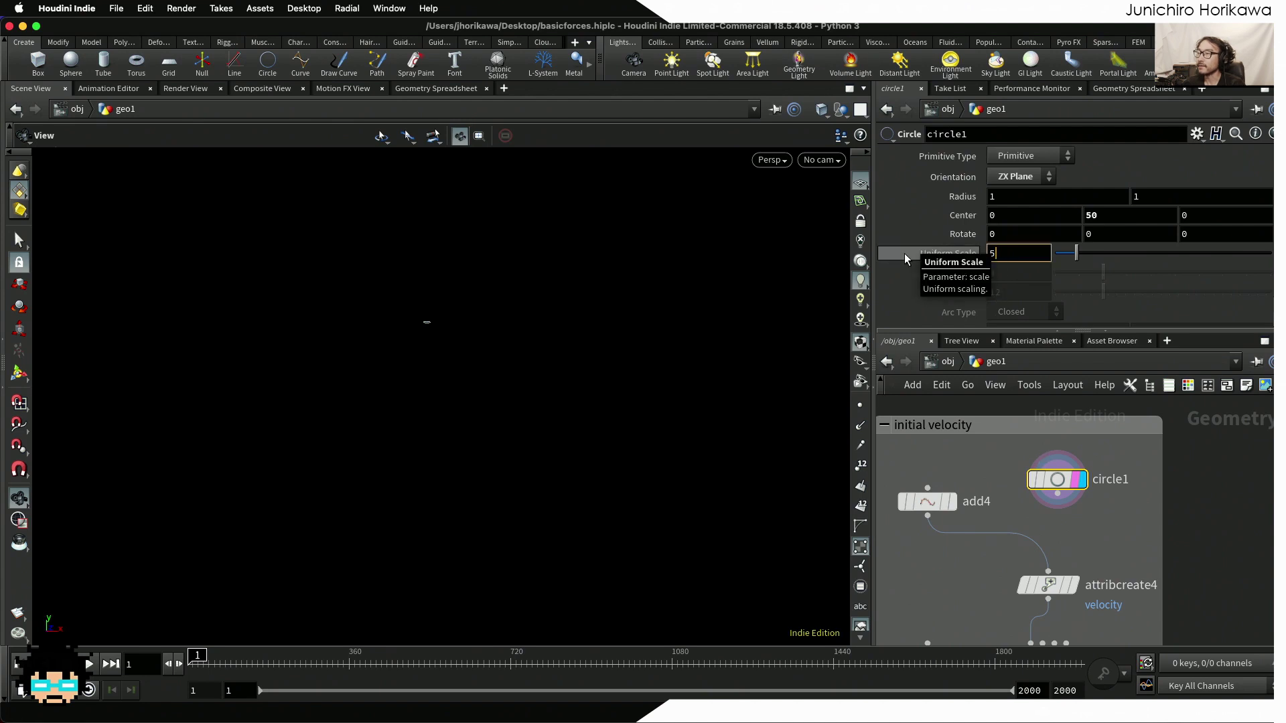
pyautogui.write('5')
pyautogui.press('Return')
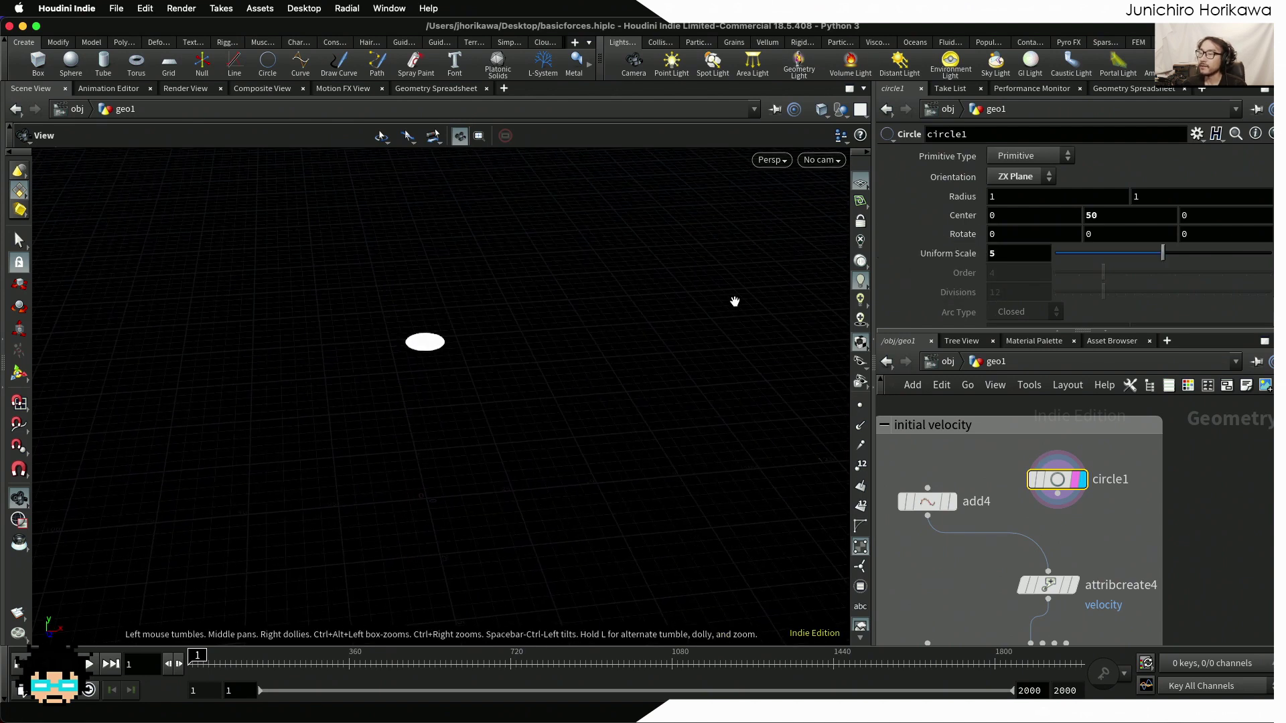
pyautogui.click(1012, 153)
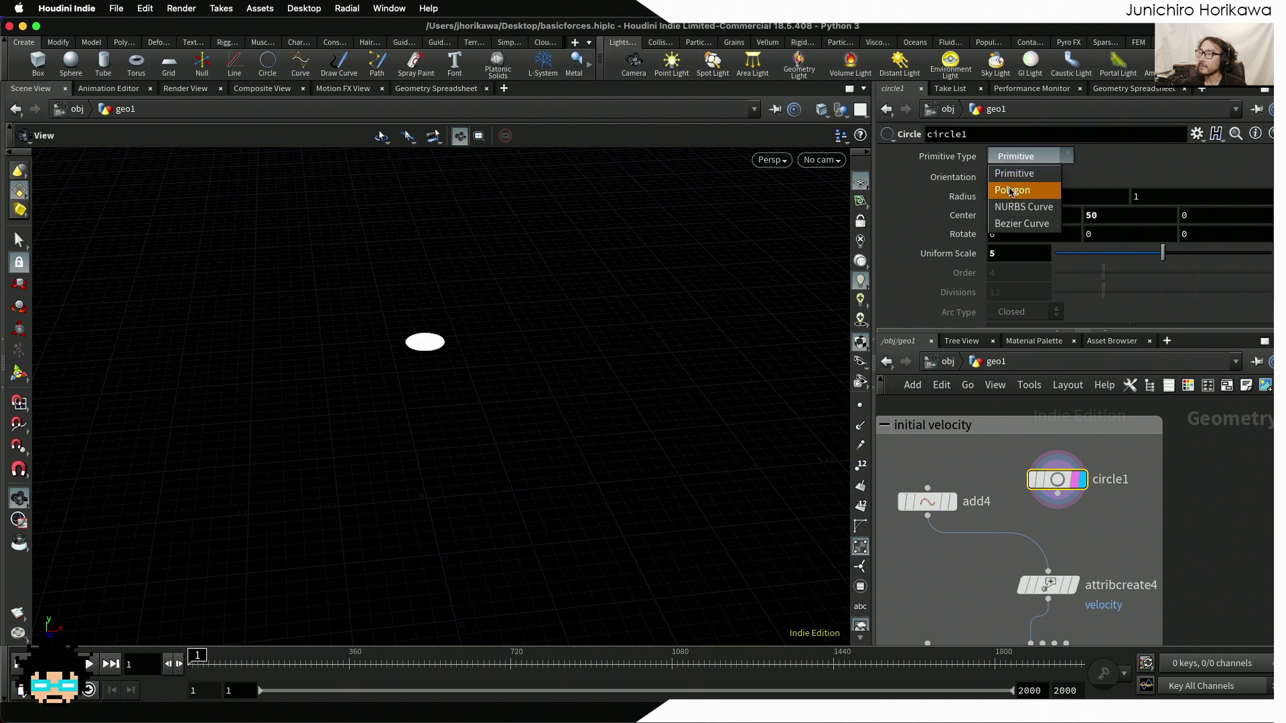
pyautogui.click(1011, 179)
pyautogui.moveTo(543, 294); pyautogui.dragTo(455, 379)
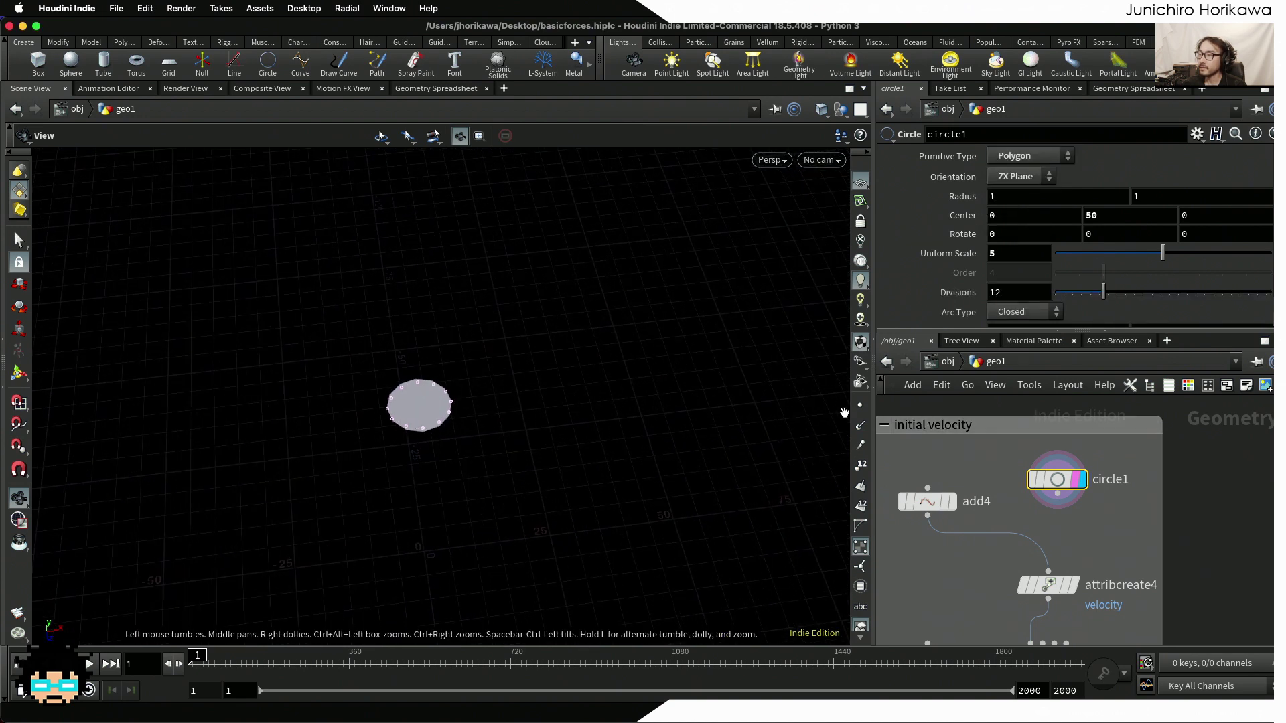
# Add a Scatter node directly below circle1 and feed it with the circle's output
pyautogui.click(1147, 487)
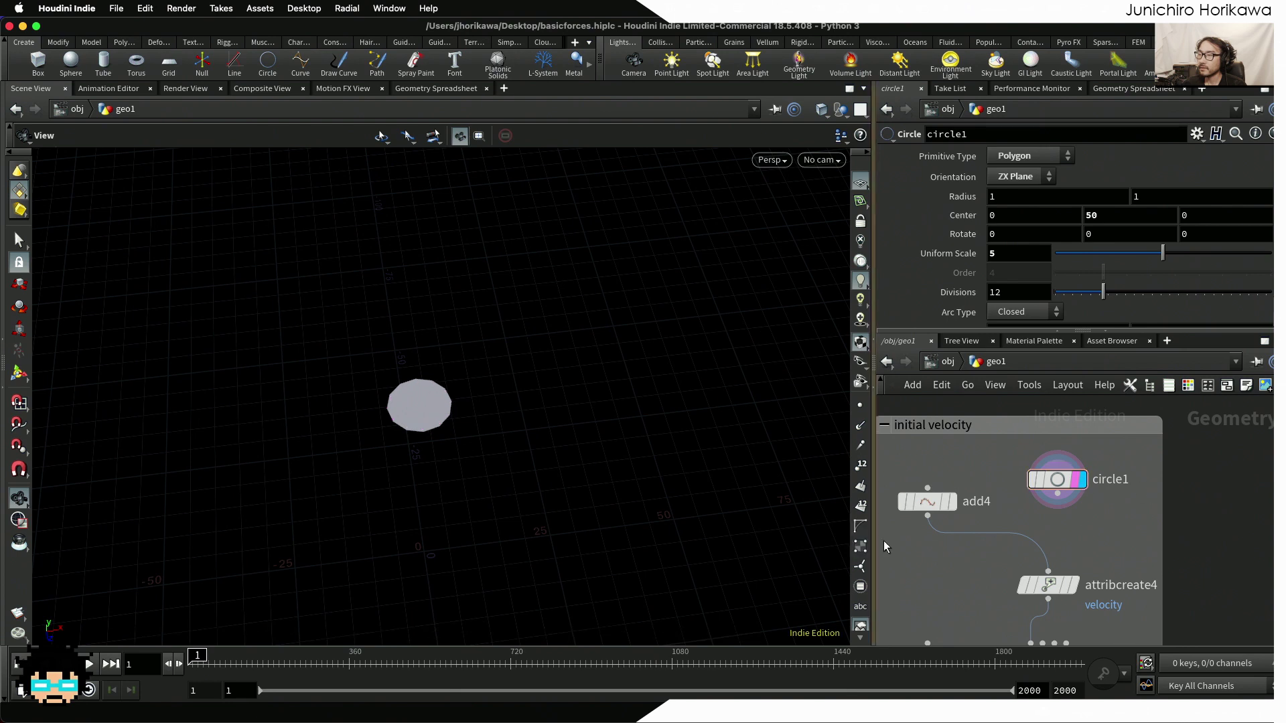
pyautogui.scroll(-3, 1070, 484)
pyautogui.scroll(2, 1085, 468)
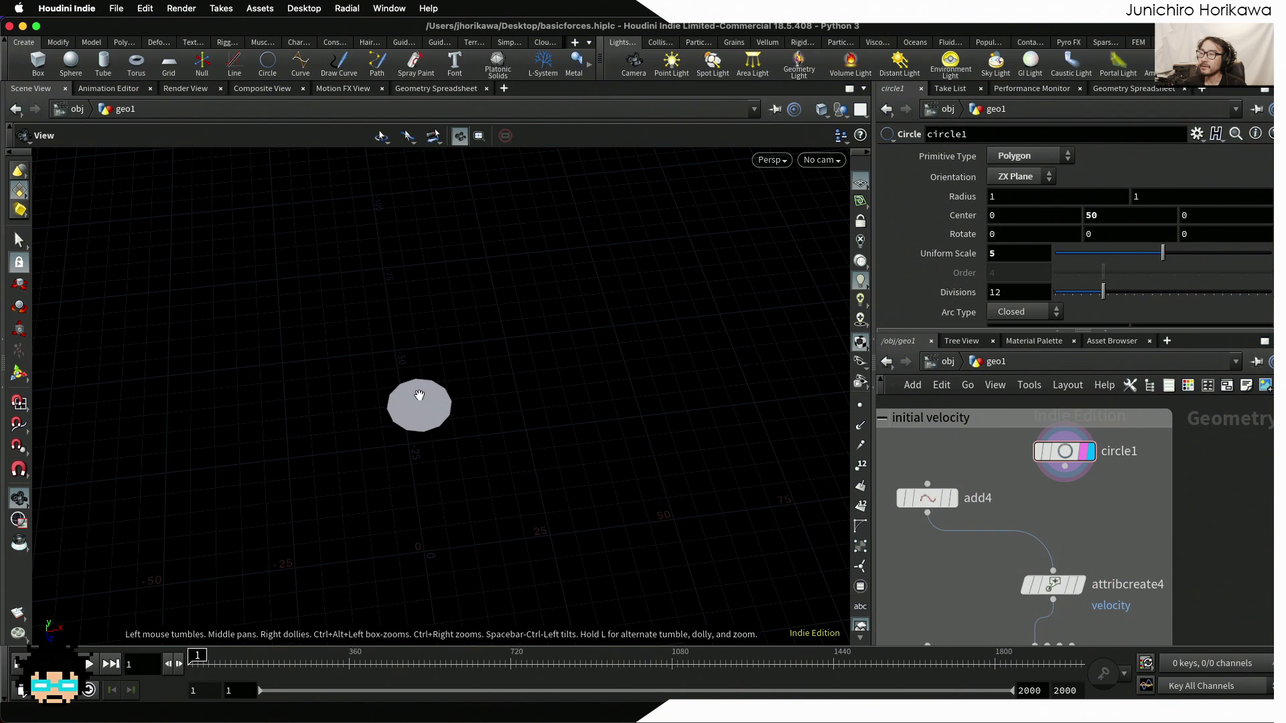
pyautogui.scroll(5, 428, 401)
pyautogui.moveTo(416, 492); pyautogui.dragTo(520, 465)
pyautogui.press('Tab')
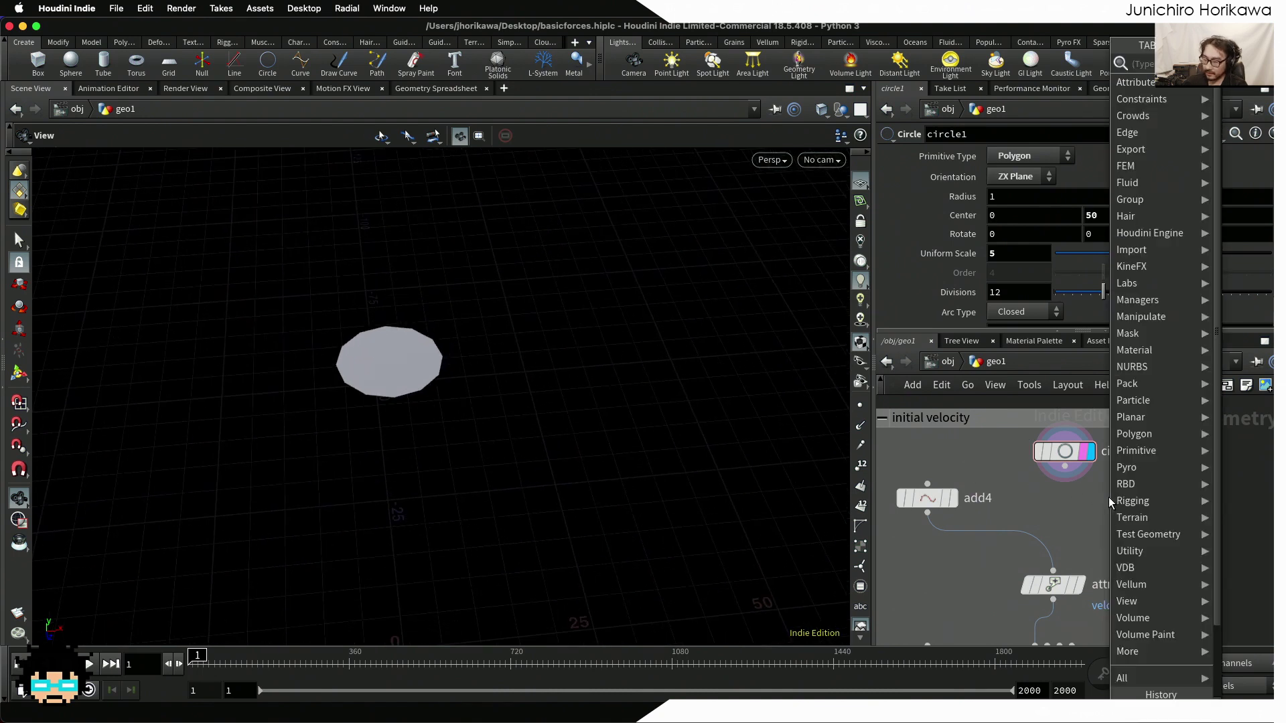
pyautogui.write('scatte')
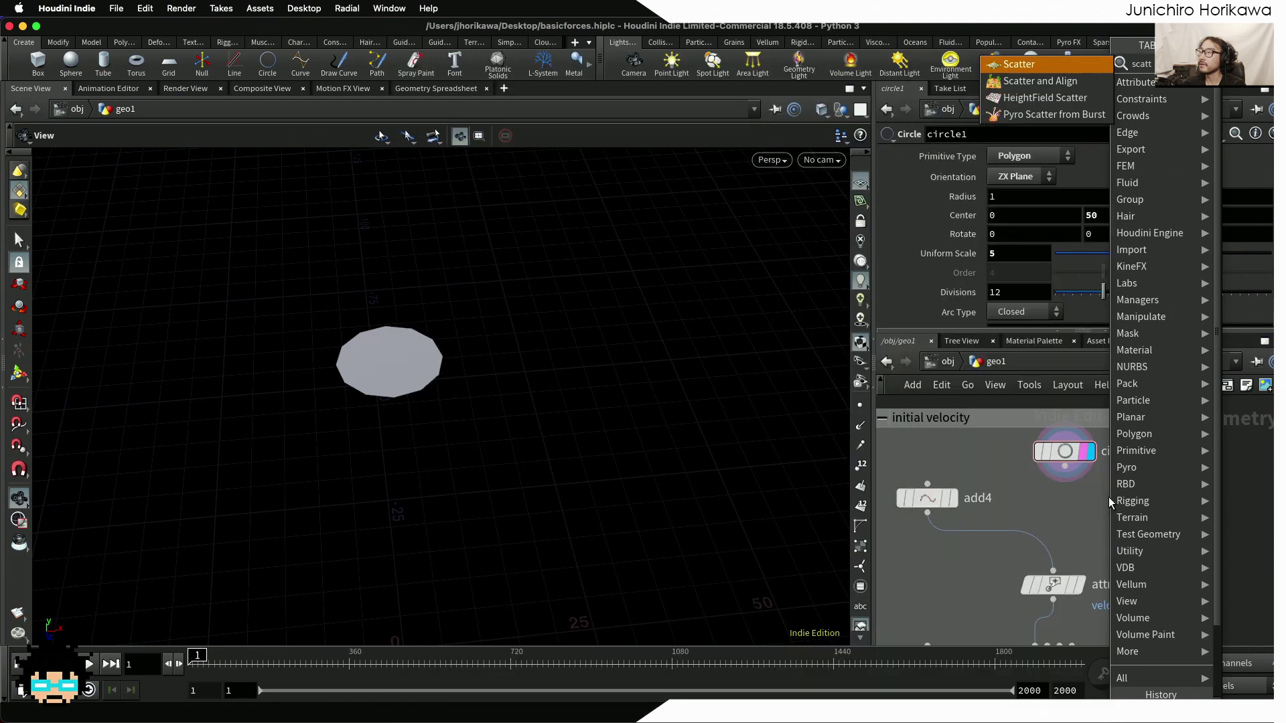
pyautogui.press('Return')
pyautogui.click(1058, 514)
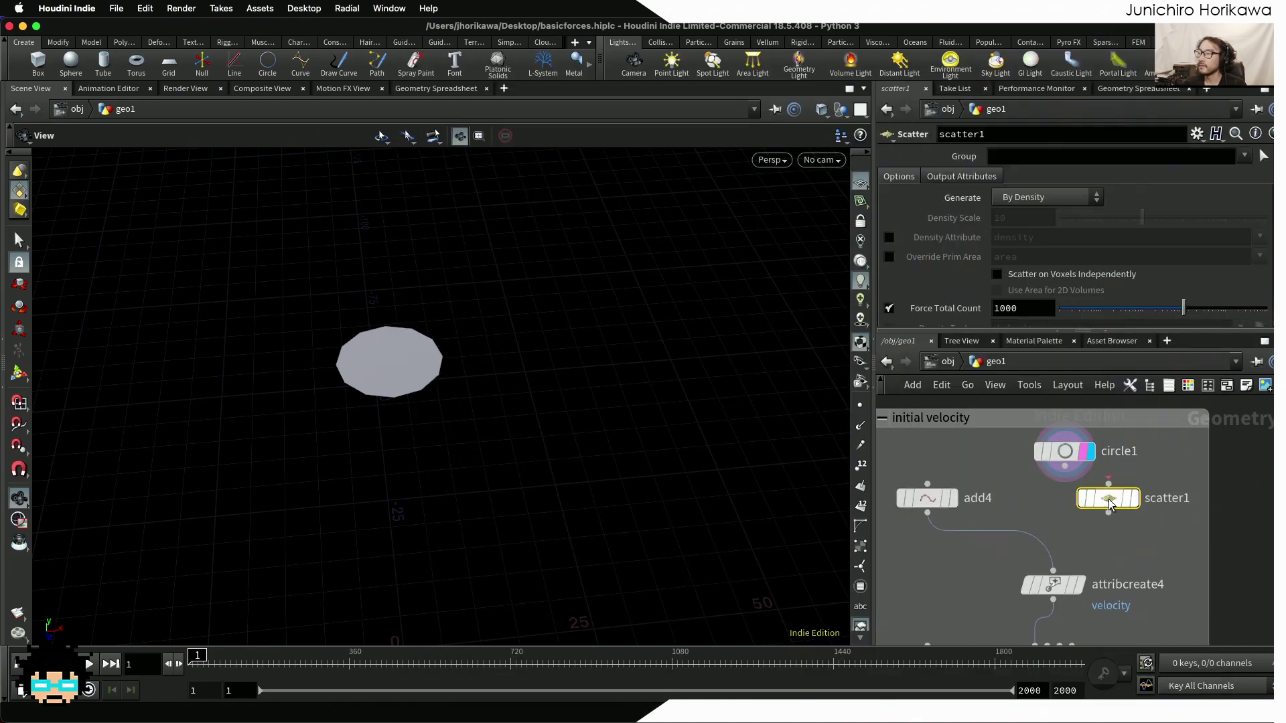
pyautogui.moveTo(1060, 516); pyautogui.dragTo(1072, 508)
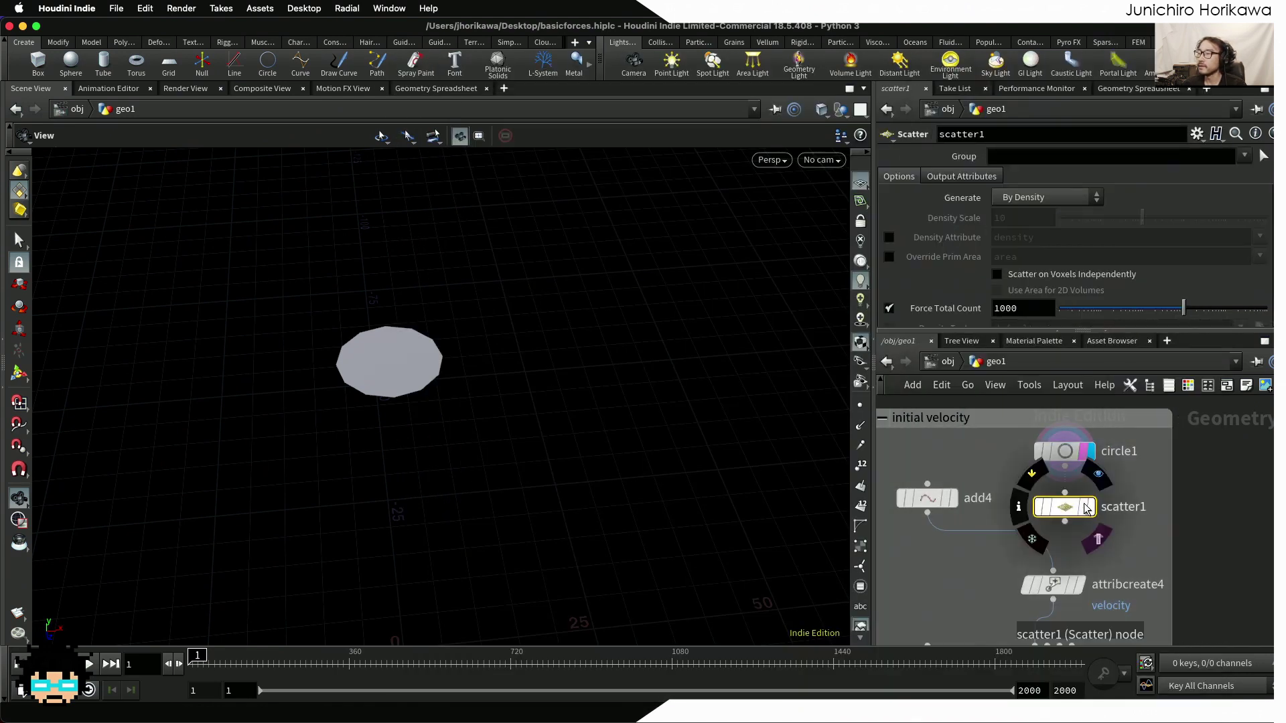
# Display the Scatter node's points and set its forced total count to 50
pyautogui.click(1085, 512)
pyautogui.click(1082, 509)
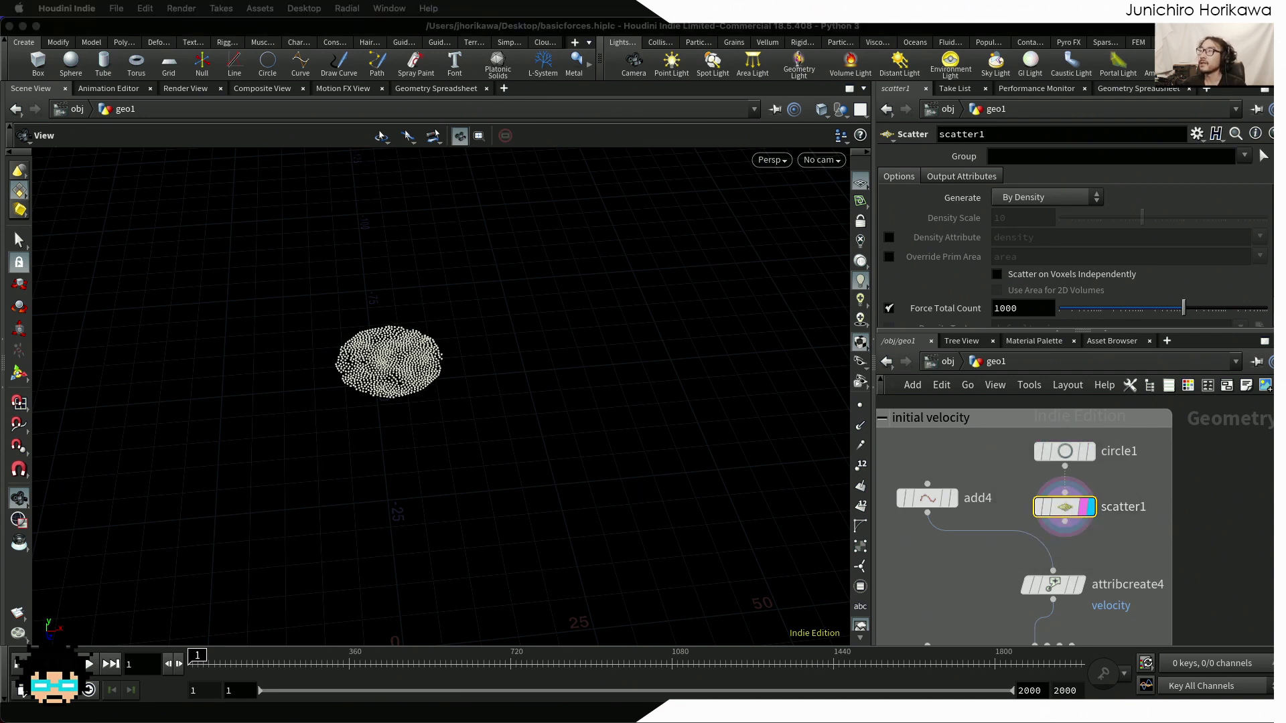
pyautogui.click(889, 303)
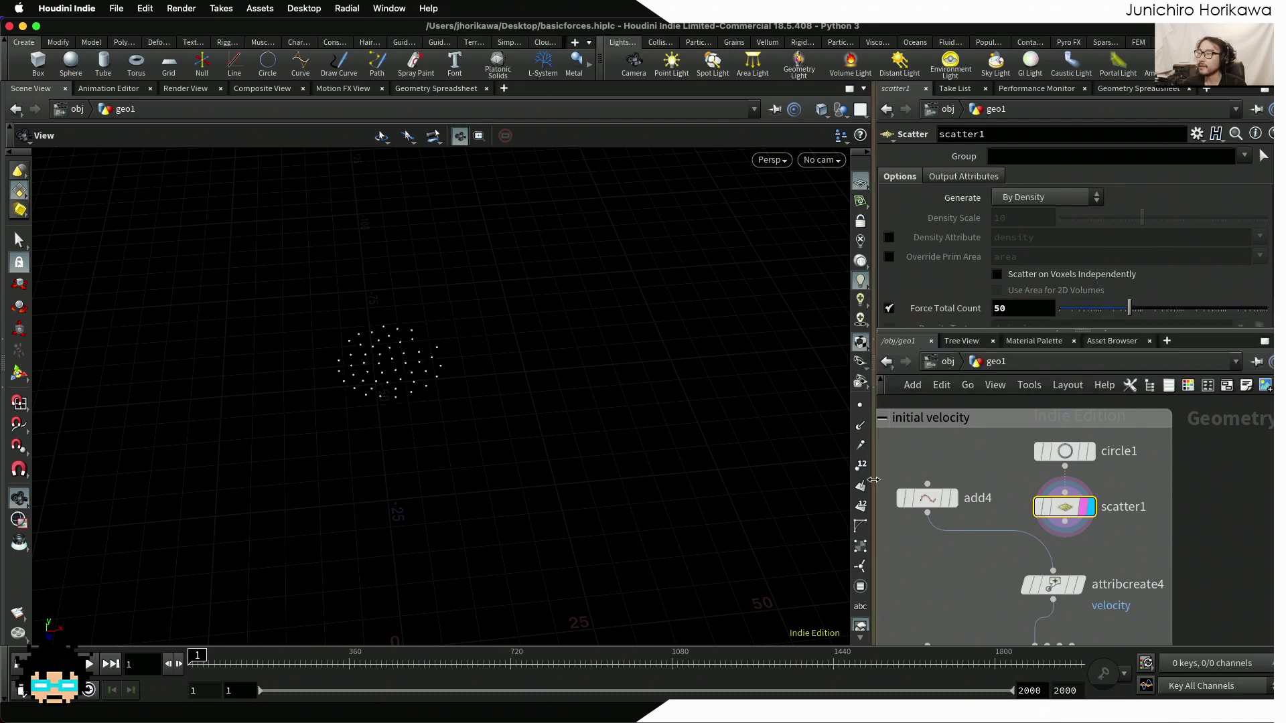
# Move attribcreate4 aside to sit under add4, freeing the space between scatter1 and solver4
pyautogui.moveTo(689, 359)
pyautogui.mouseDown()
pyautogui.moveTo(651, 368)
pyautogui.moveTo(675, 344)
pyautogui.mouseUp()
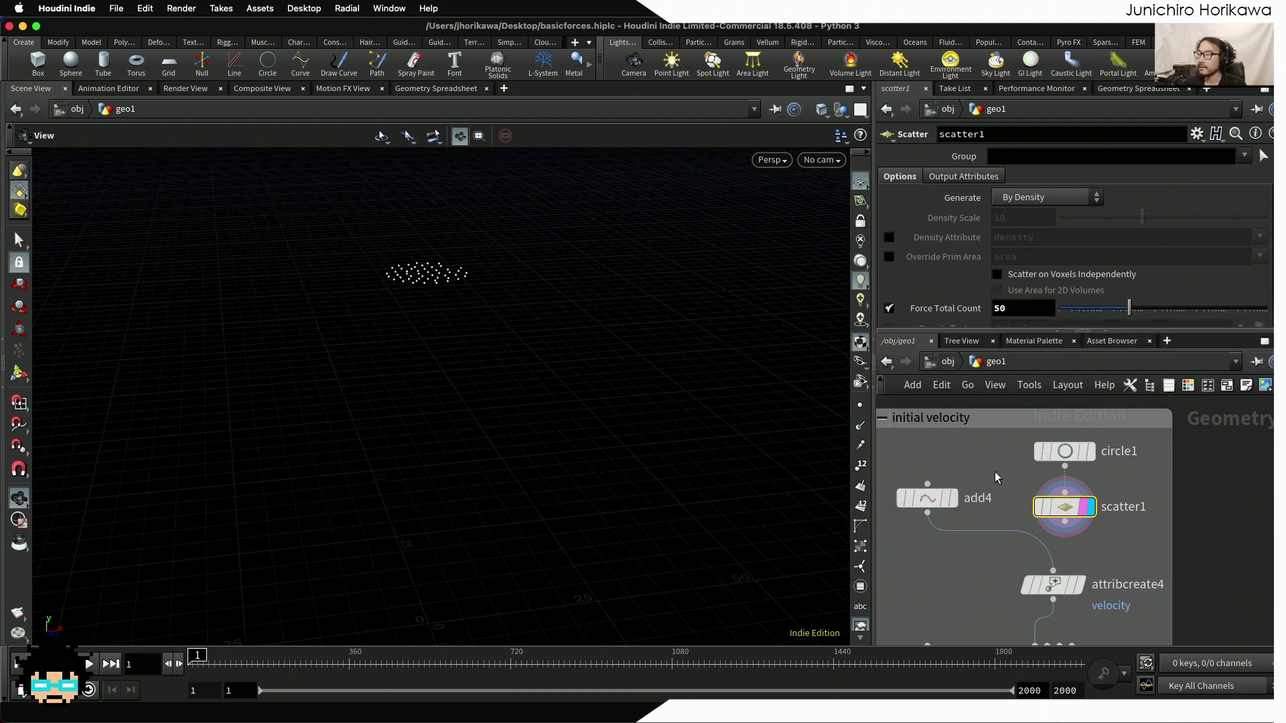
pyautogui.moveTo(1106, 573); pyautogui.dragTo(1093, 523, button='middle')
pyautogui.scroll(1, 1072, 521)
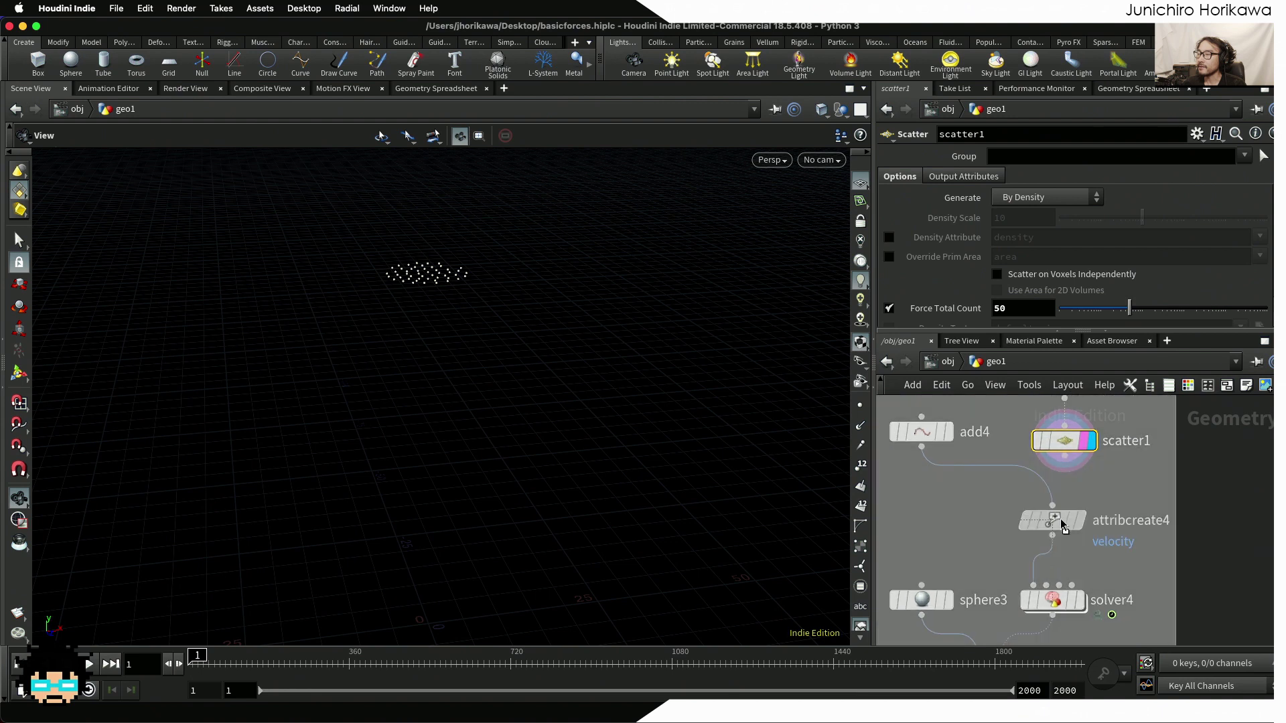
pyautogui.moveTo(1059, 528); pyautogui.dragTo(928, 505)
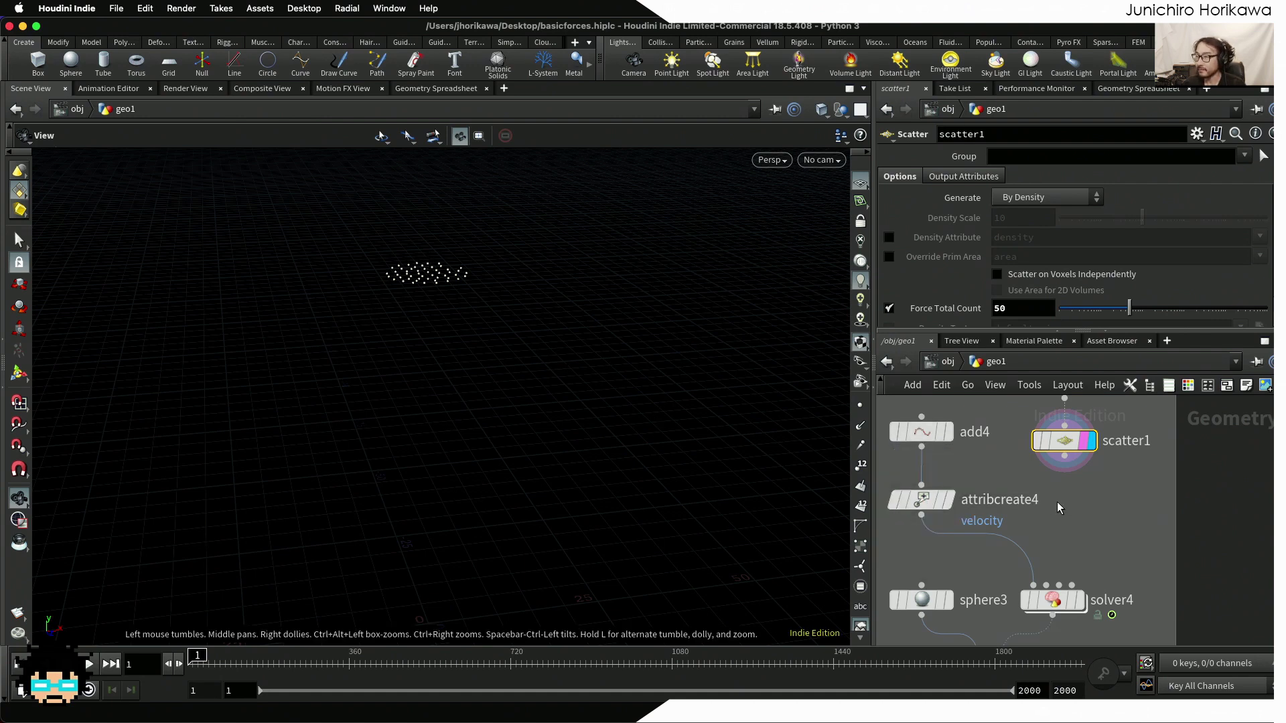
# Add a Point Wrangle node below scatter1 and connect scatter1's output to its first input
pyautogui.press('Tab')
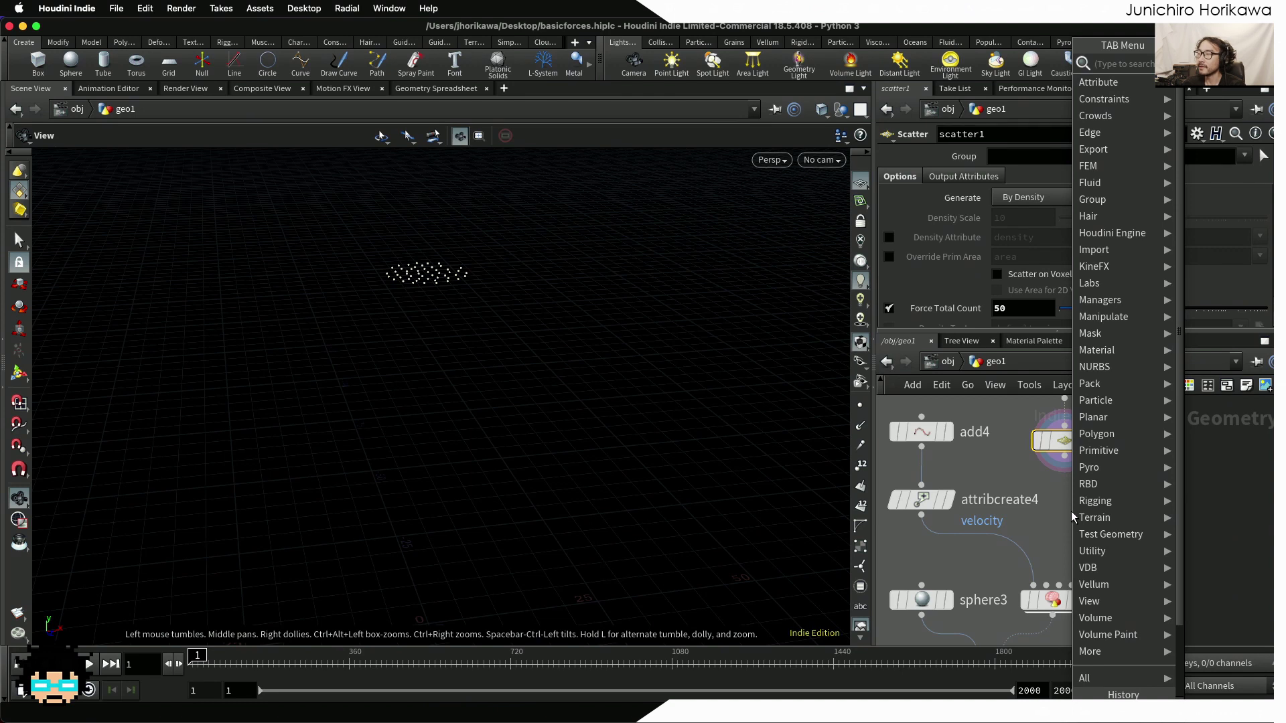
pyautogui.write('poit')
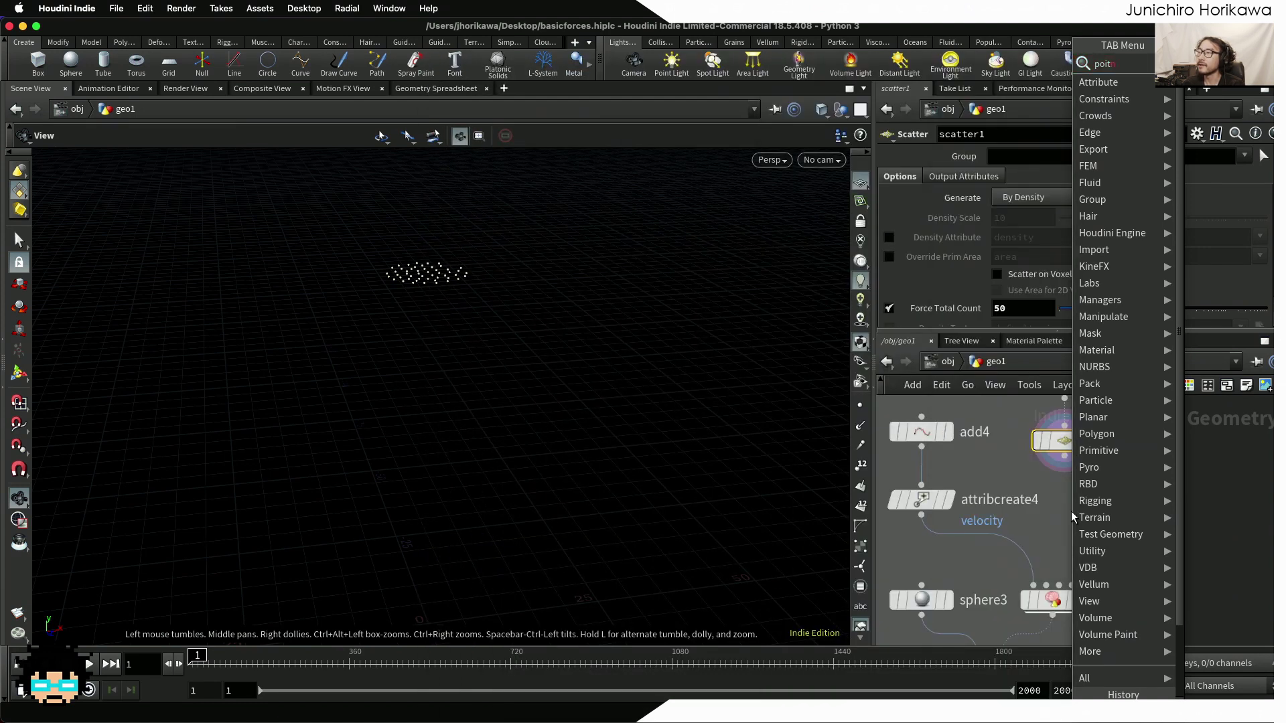
pyautogui.press('BackSpace')
pyautogui.write('nt w')
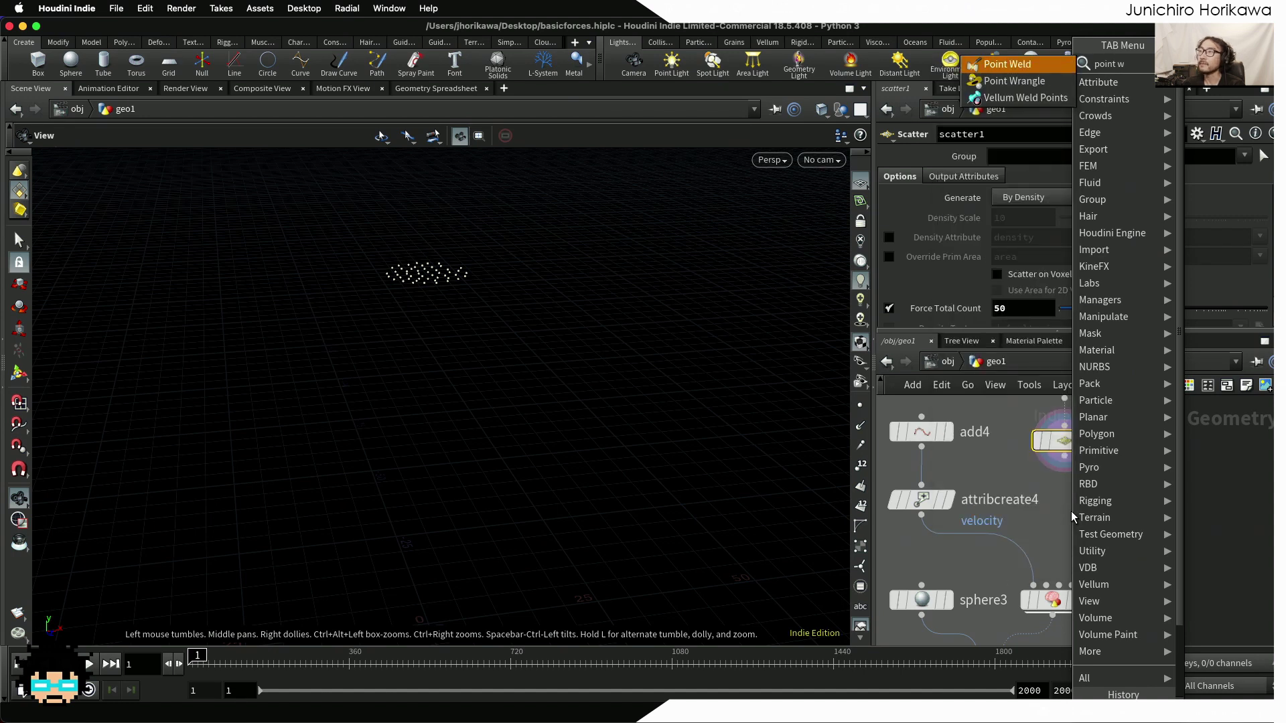
pyautogui.press('Down')
pyautogui.press('Return')
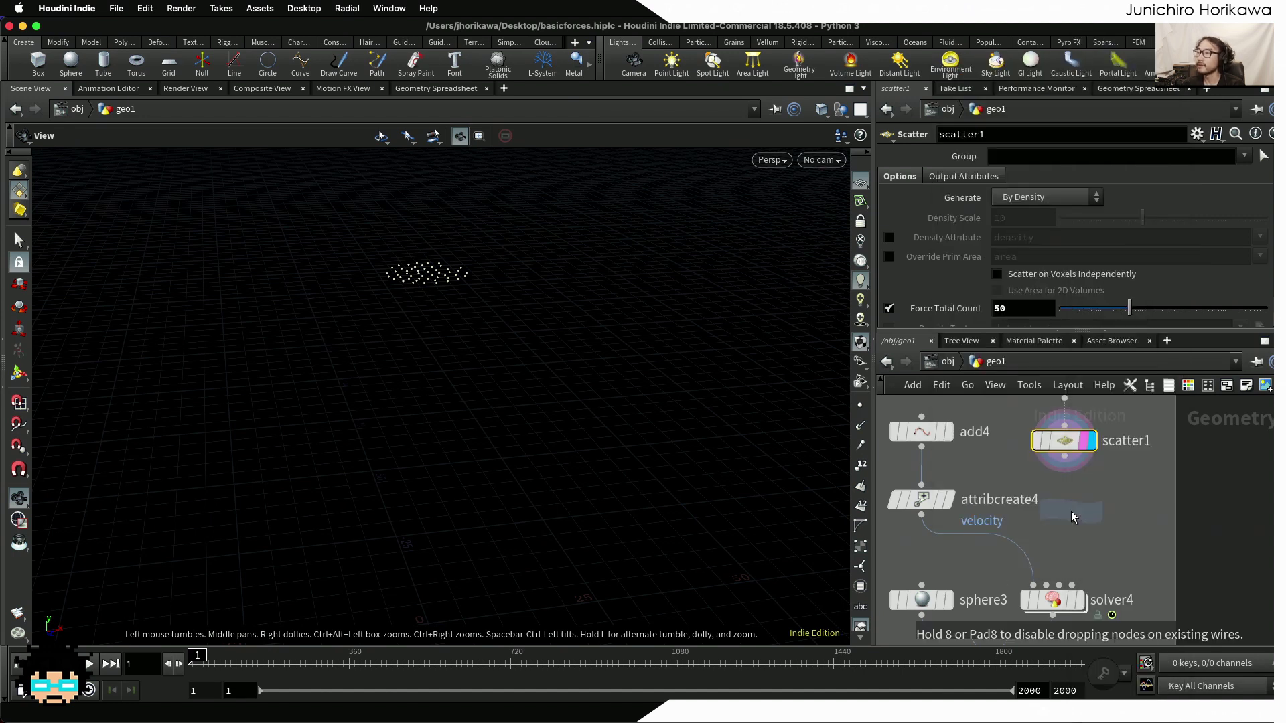
pyautogui.click(1075, 511)
pyautogui.moveTo(1064, 463); pyautogui.dragTo(1054, 495)
pyautogui.click(1056, 496)
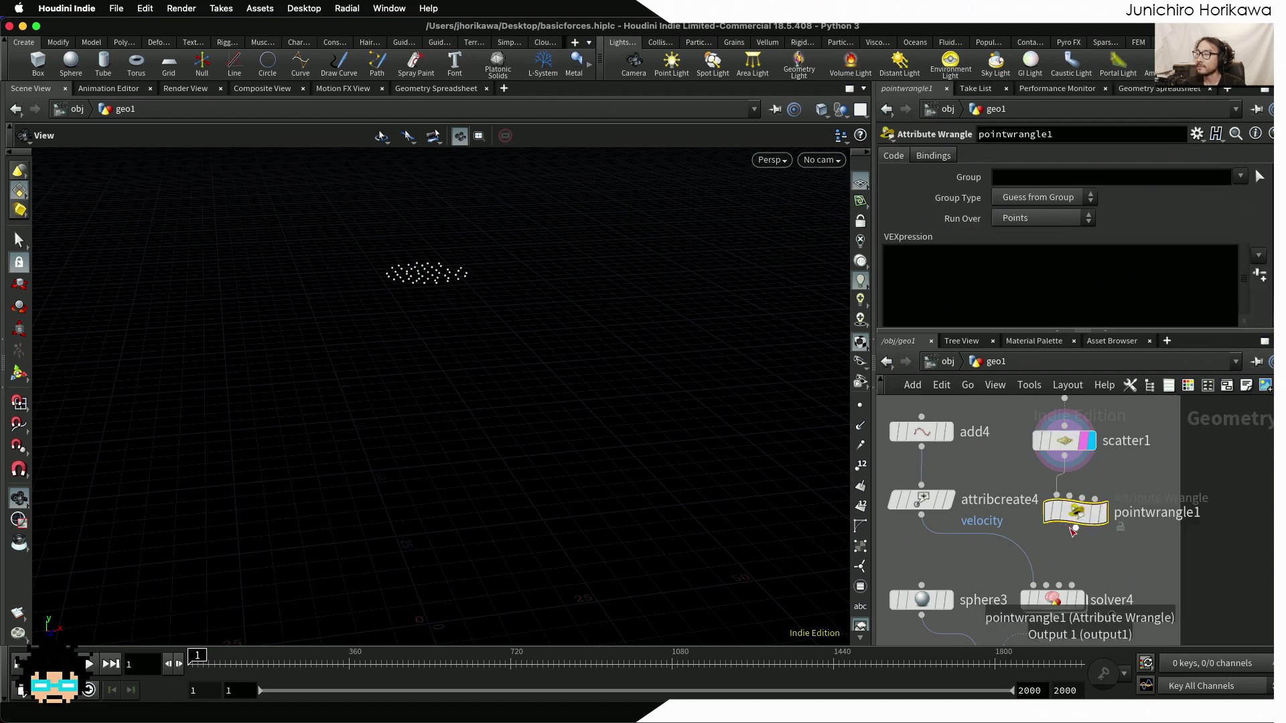
# Wire the point wrangle into solver4's first input and delete the add4 and attribcreate4 nodes
pyautogui.click(1075, 527)
pyautogui.click(1037, 585)
pyautogui.moveTo(971, 564); pyautogui.dragTo(911, 433)
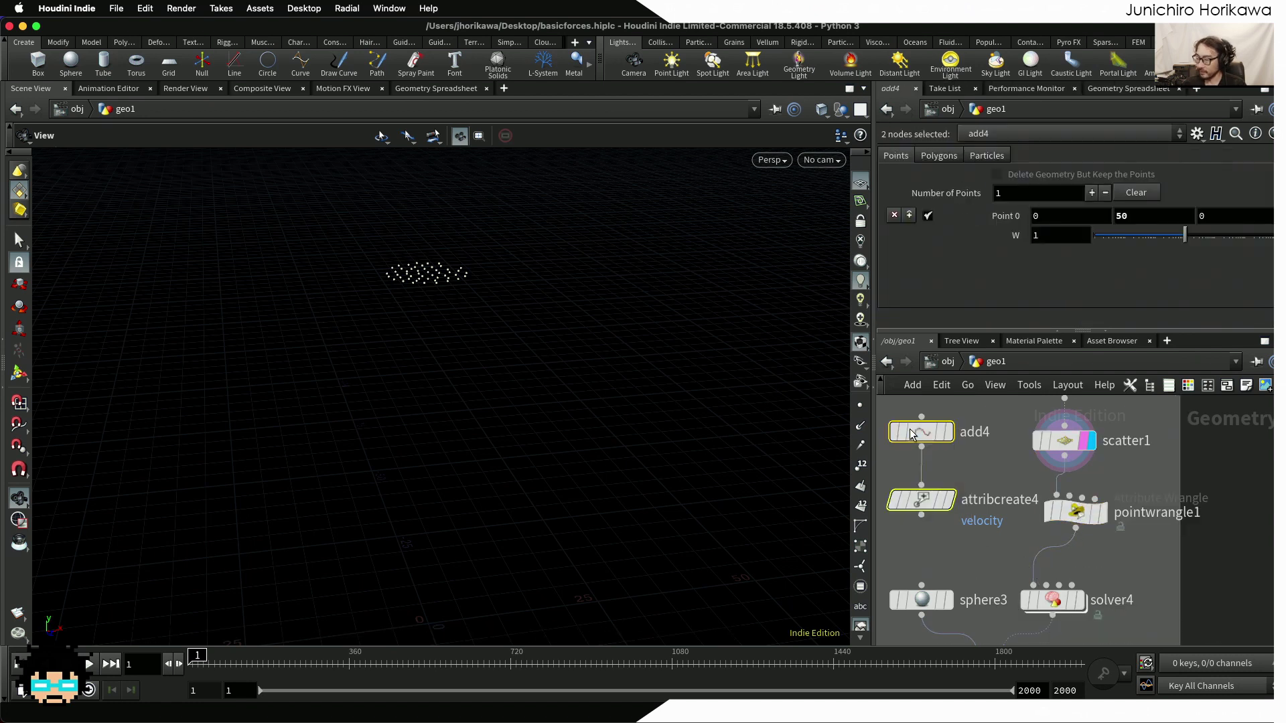
pyautogui.press('Delete')
# Rename the point wrangle node to init_velocity
pyautogui.click(1064, 441)
pyautogui.doubleClick(1140, 520)
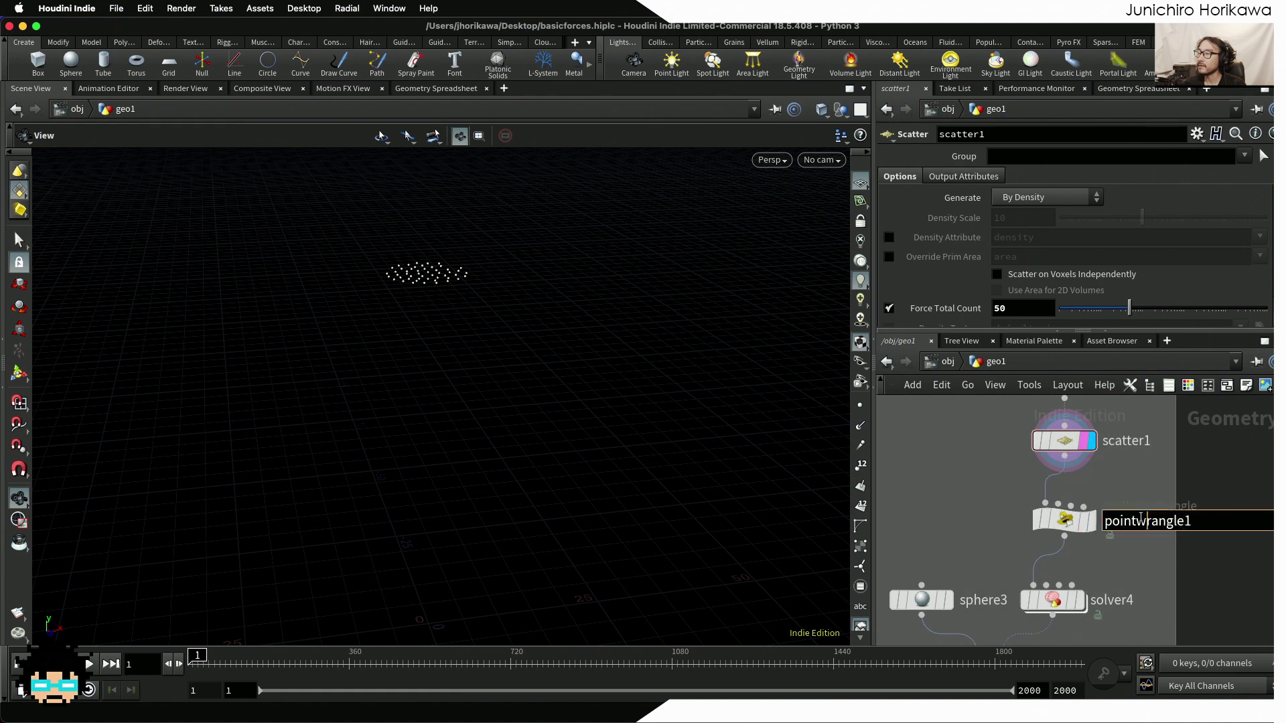
pyautogui.write('init')
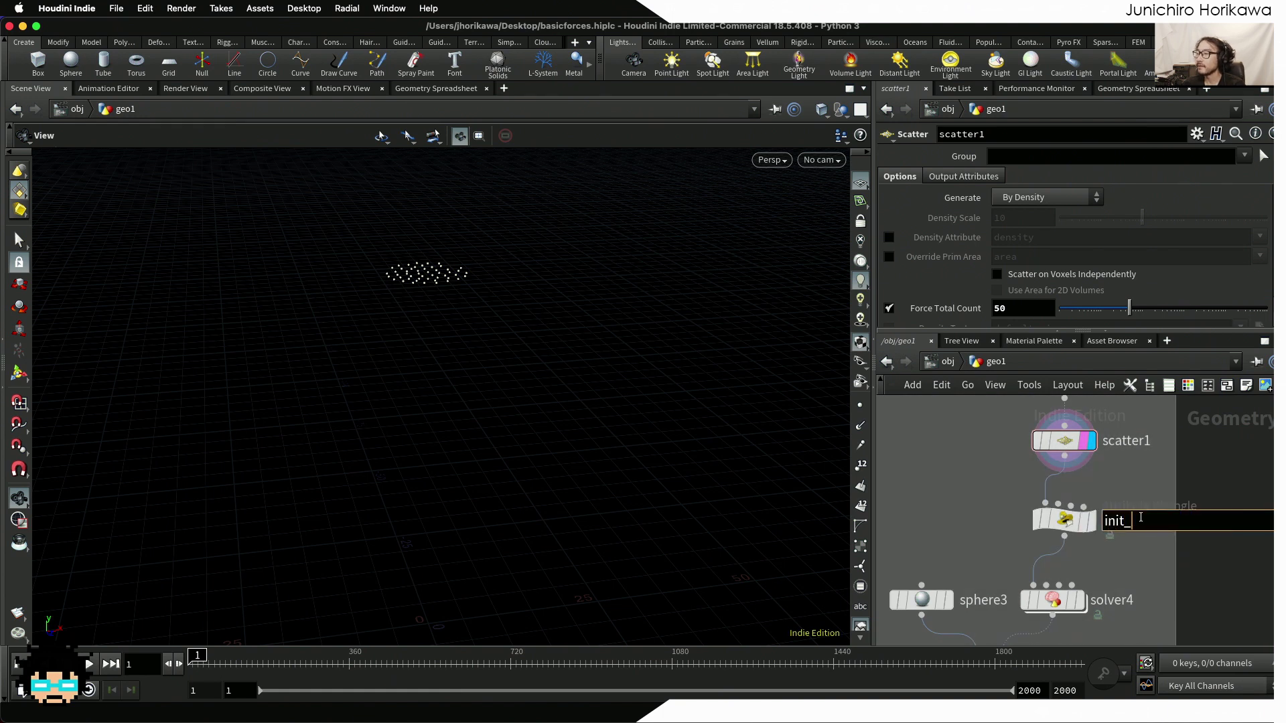
pyautogui.write('_velocity')
pyautogui.press('Return')
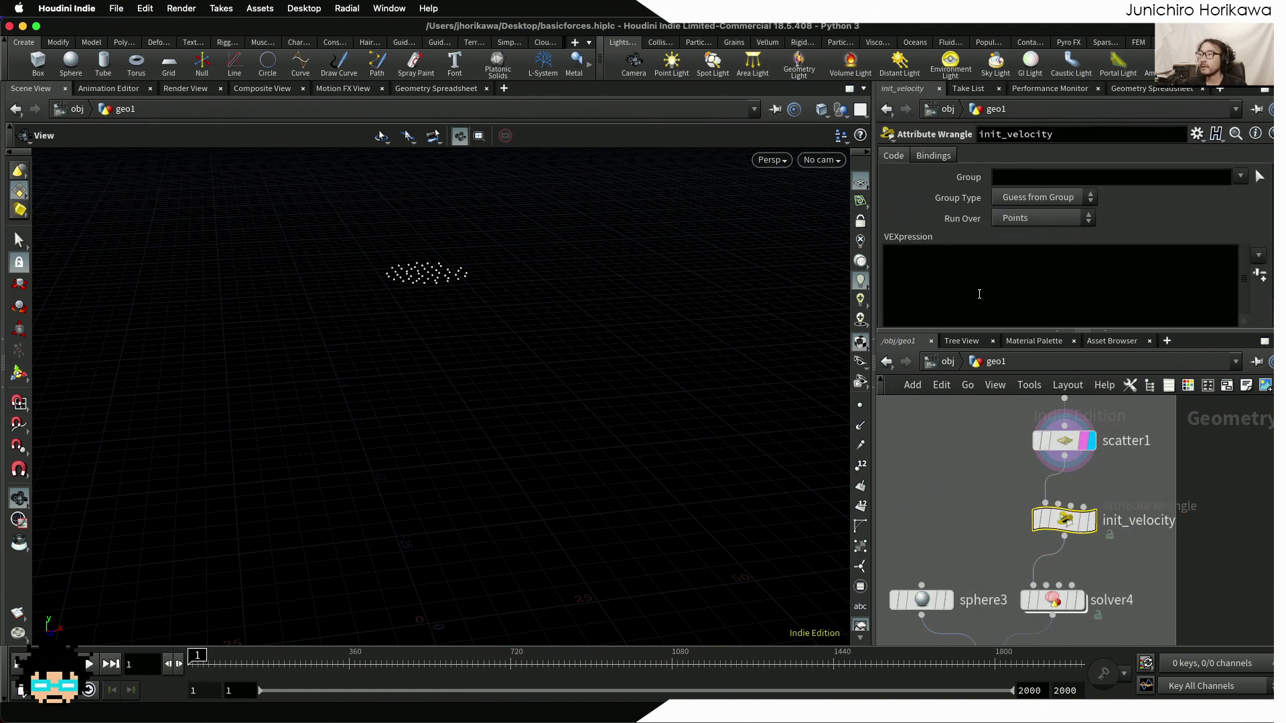
# Write the VEX line "vector vel = @P;" in the init_velocity wrangle
pyautogui.click(979, 294)
pyautogui.write('vector ')
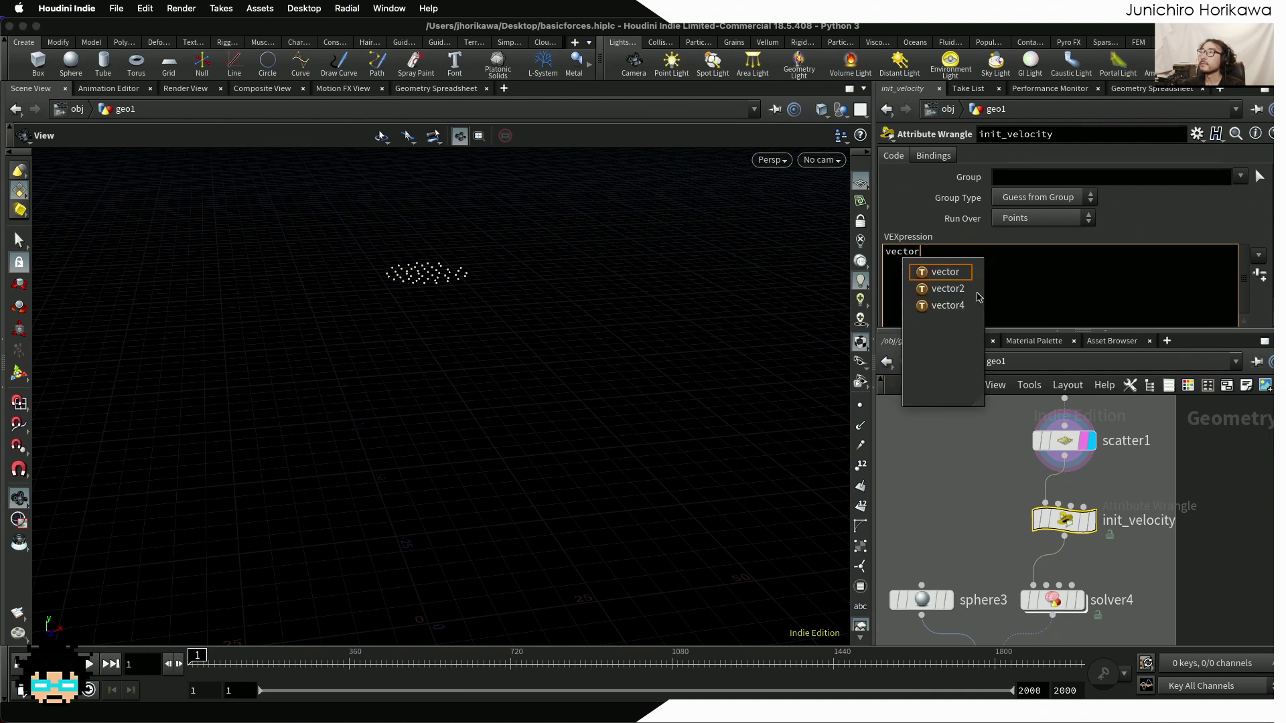
pyautogui.write('vel')
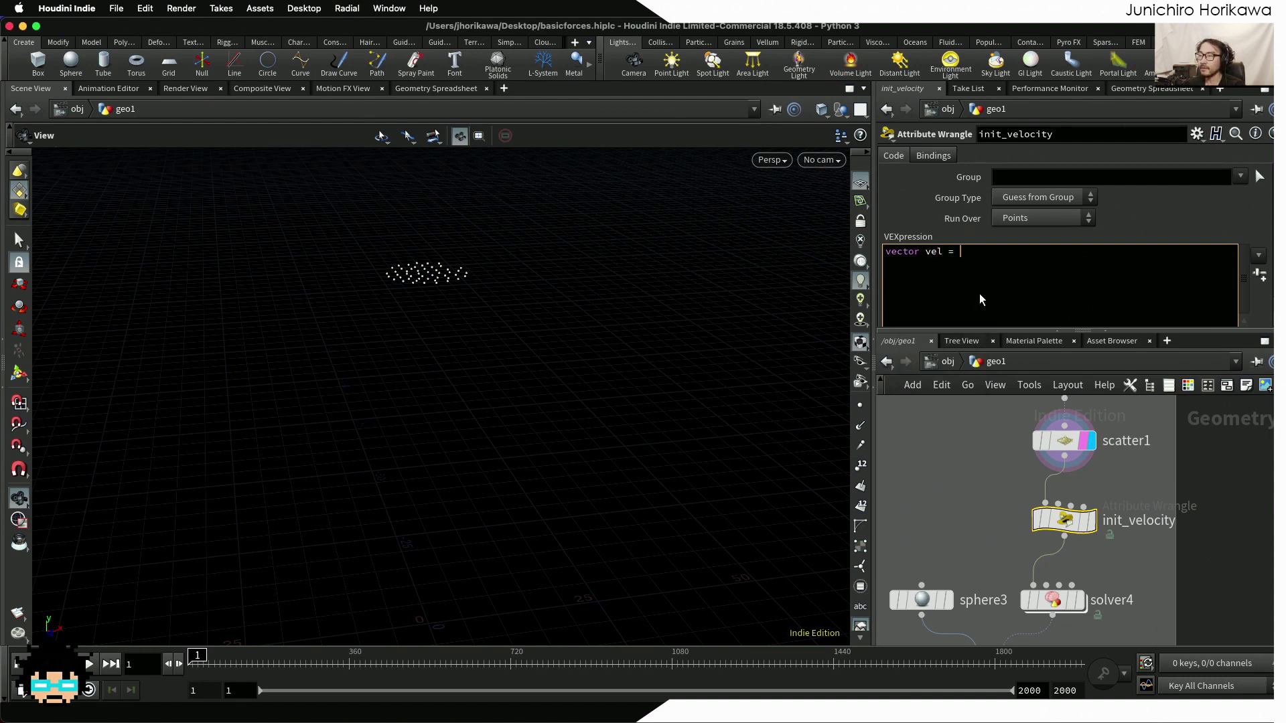
pyautogui.write(' = @P;')
pyautogui.press('Return')
# Add a second VEX line "vel.y = 1;" to give the velocity vector a fixed vertical component
pyautogui.moveTo(698, 339); pyautogui.dragTo(525, 378)
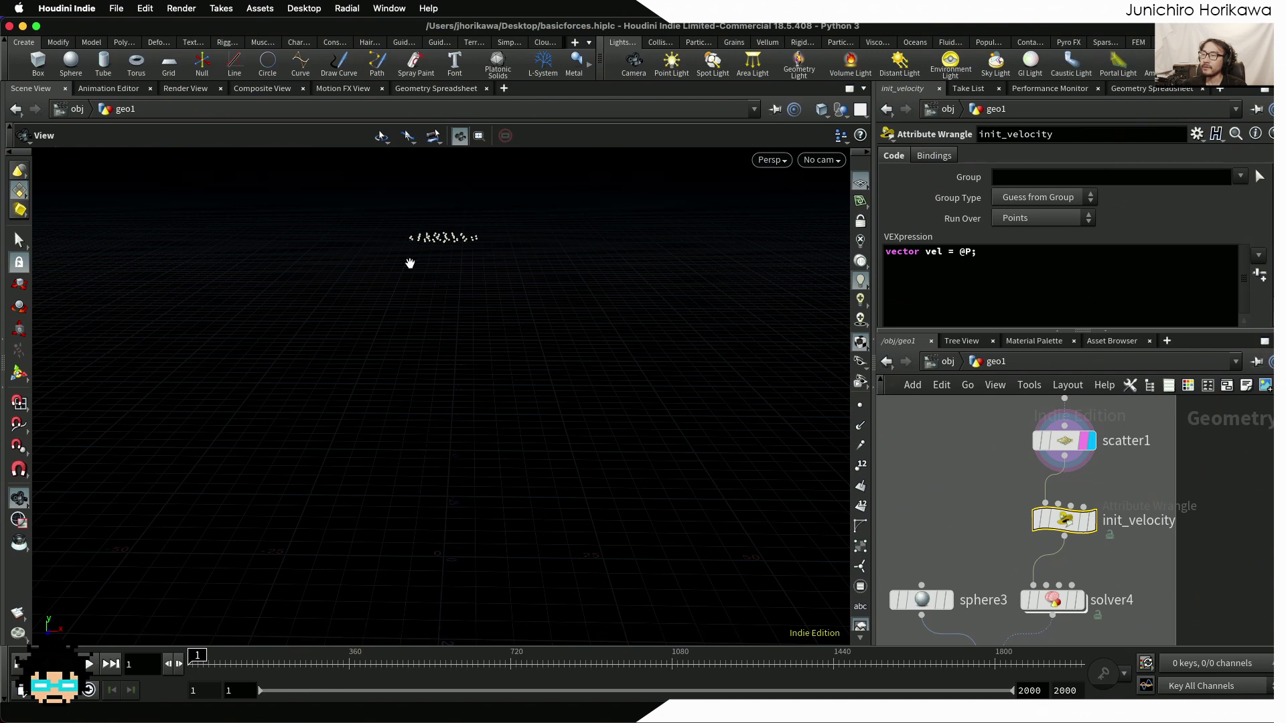
pyautogui.click(931, 268)
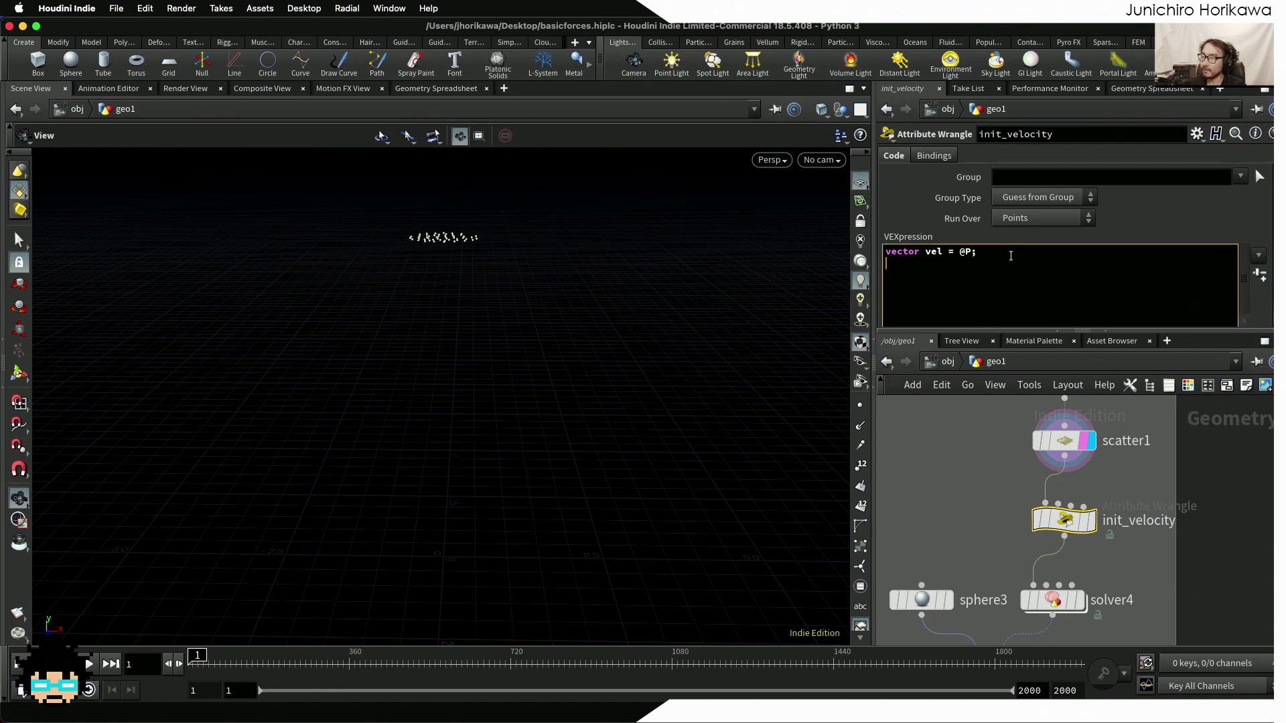
pyautogui.write('vel.y =')
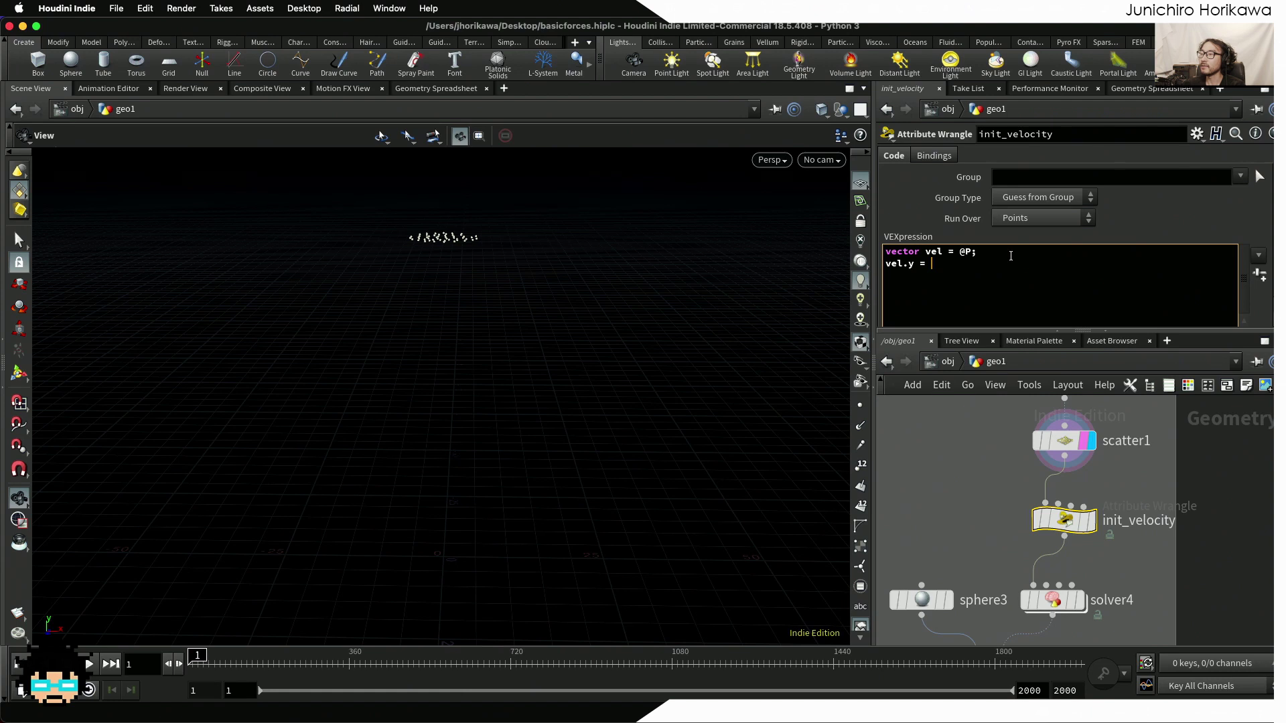
pyautogui.write('1.')
pyautogui.press('BackSpace')
pyautogui.write(';')
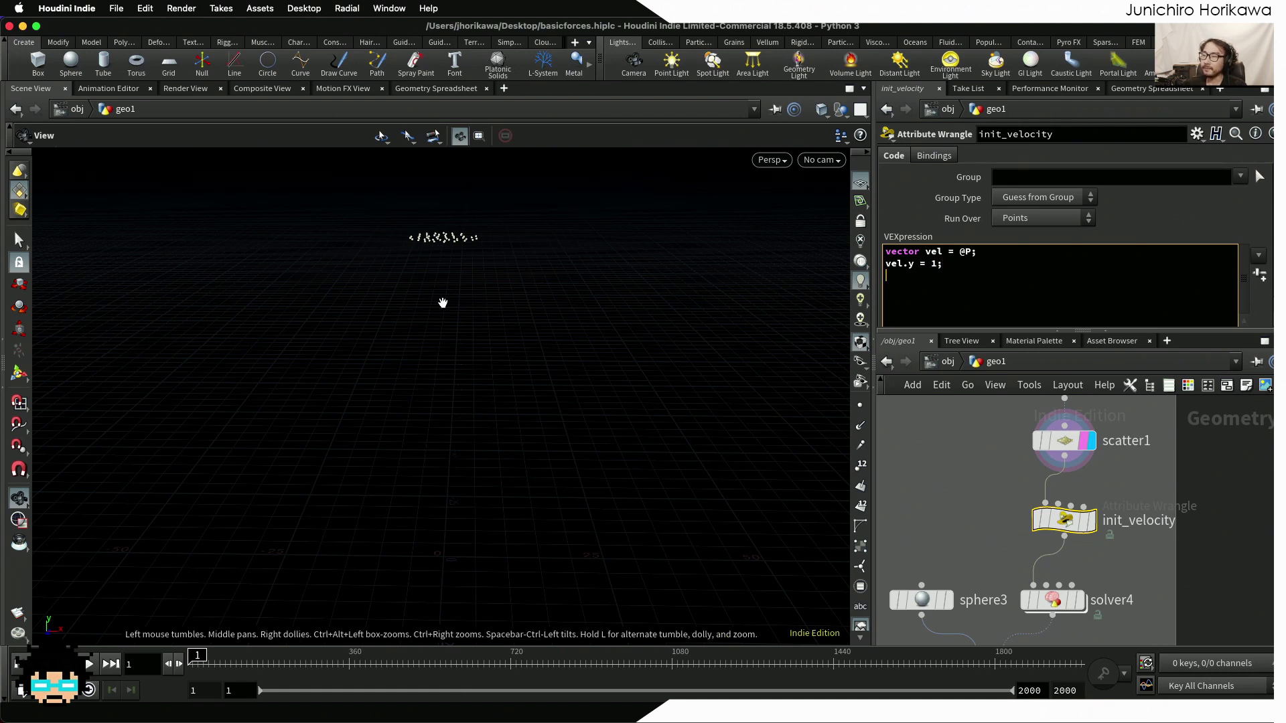
# Add the VEX line "vel = normalize(vel) * rand(@P) * 0.5;" to the init_velocity wrangle below the vel.y line
pyautogui.scroll(3, 444, 272)
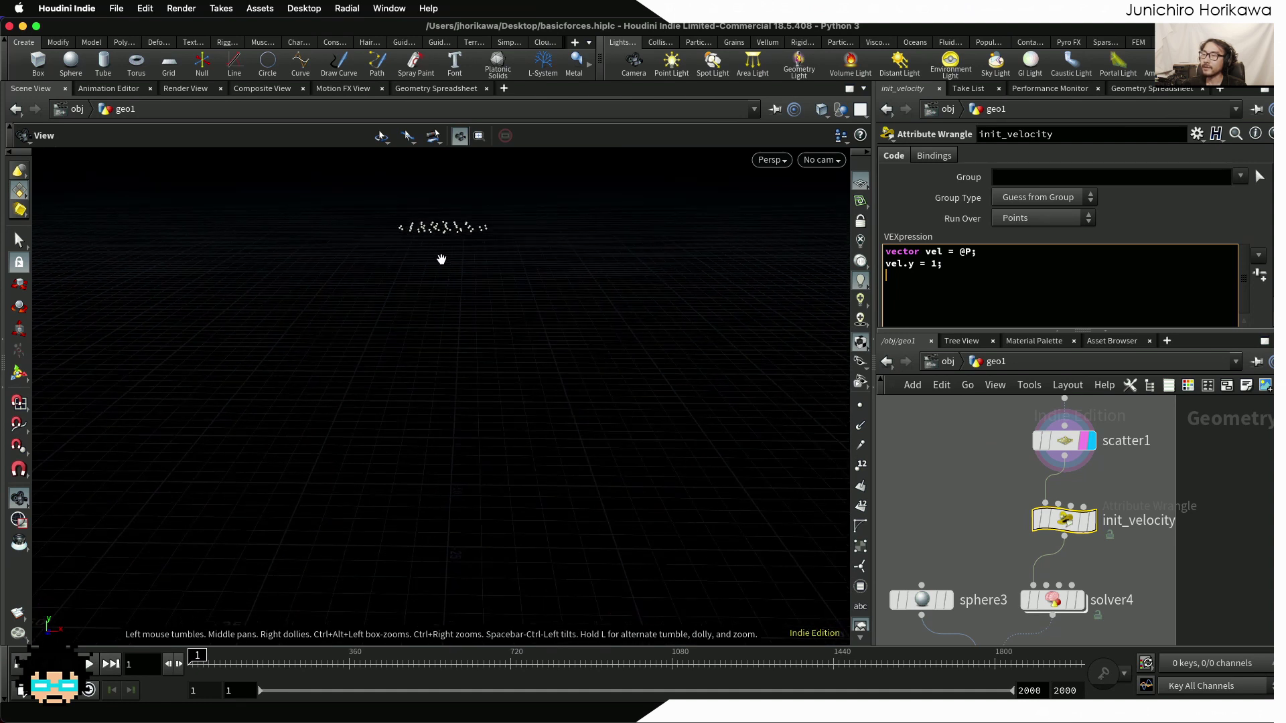
pyautogui.click(441, 259)
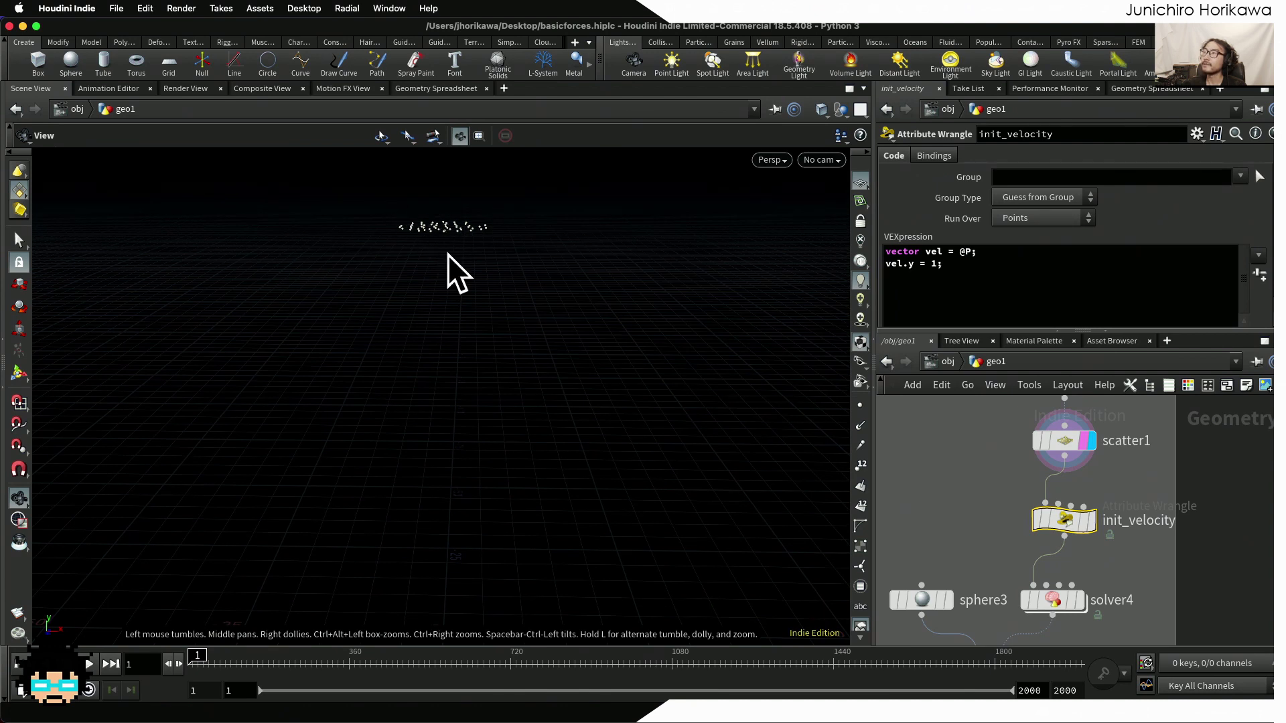
pyautogui.click(981, 268)
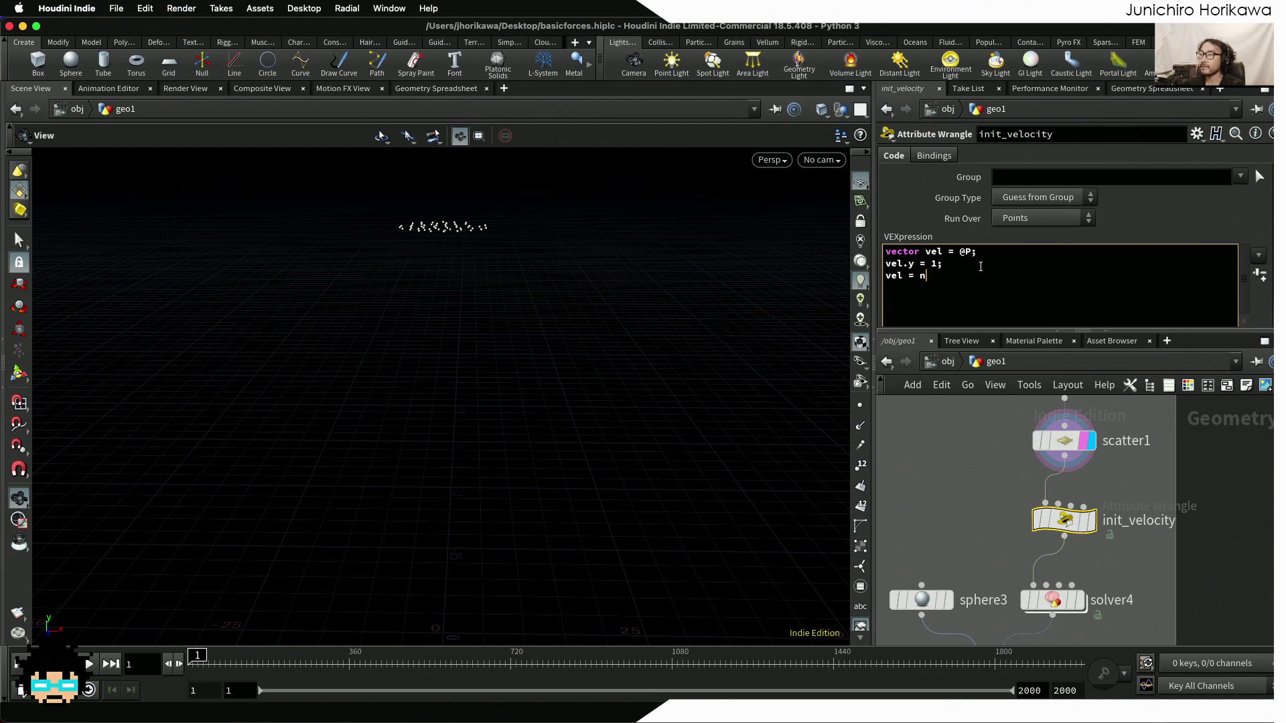
pyautogui.write('ormalize')
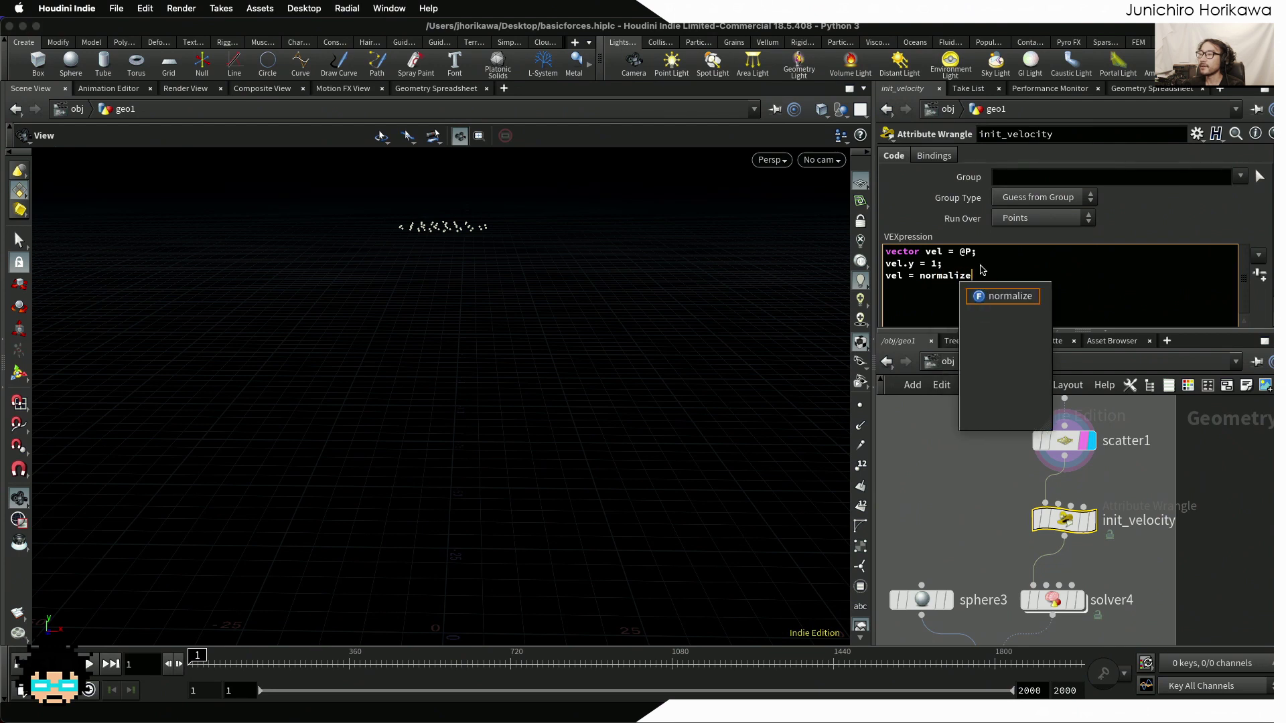
pyautogui.write('(vel)')
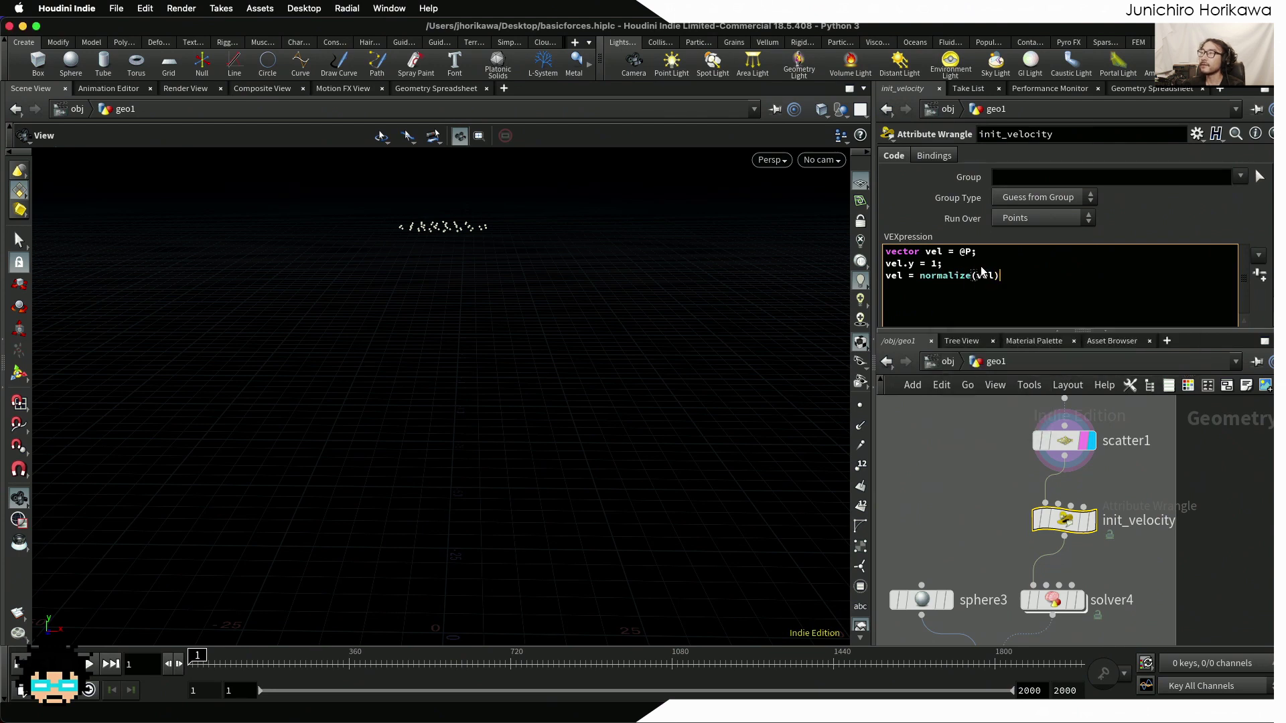
pyautogui.write(' *')
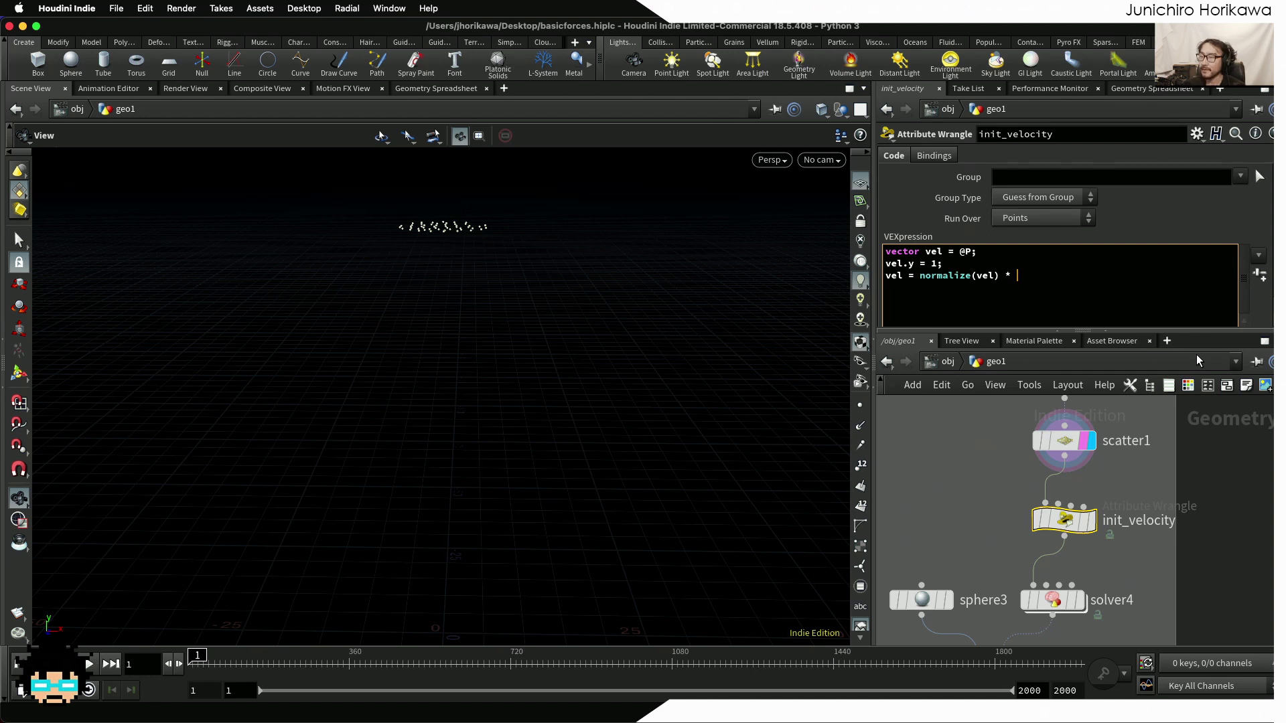
pyautogui.write('rand(')
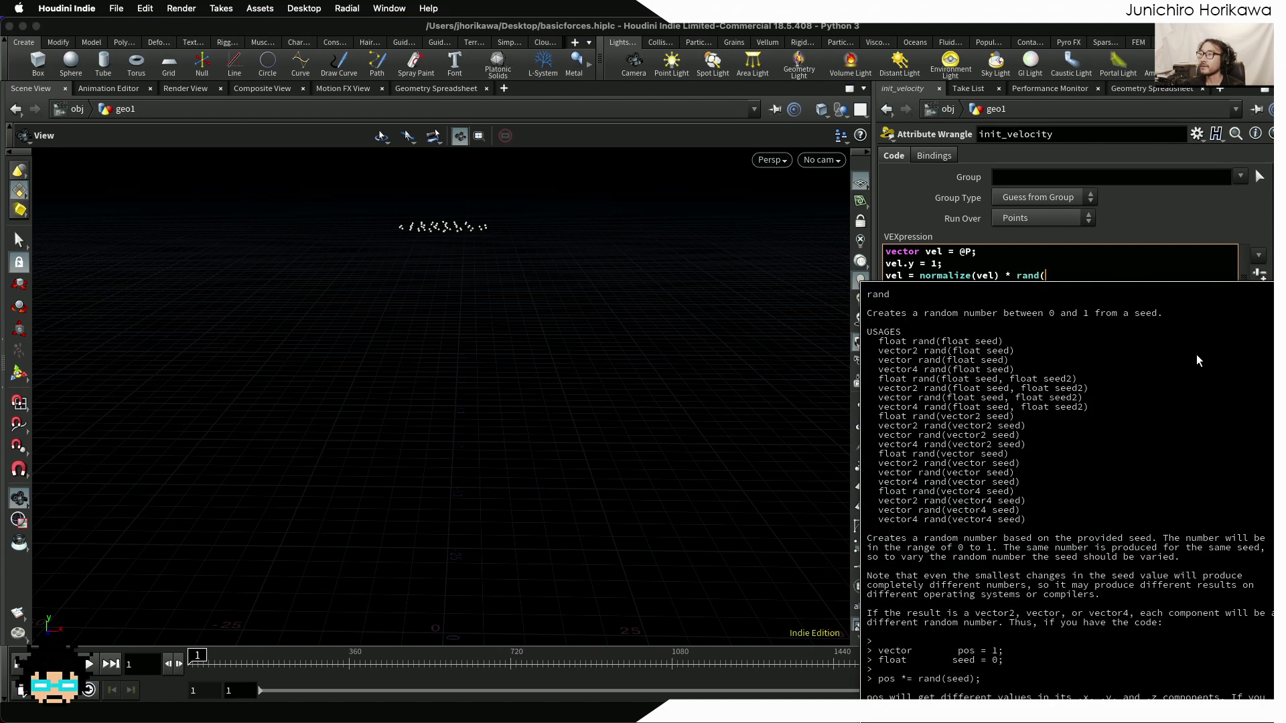
pyautogui.write('@P')
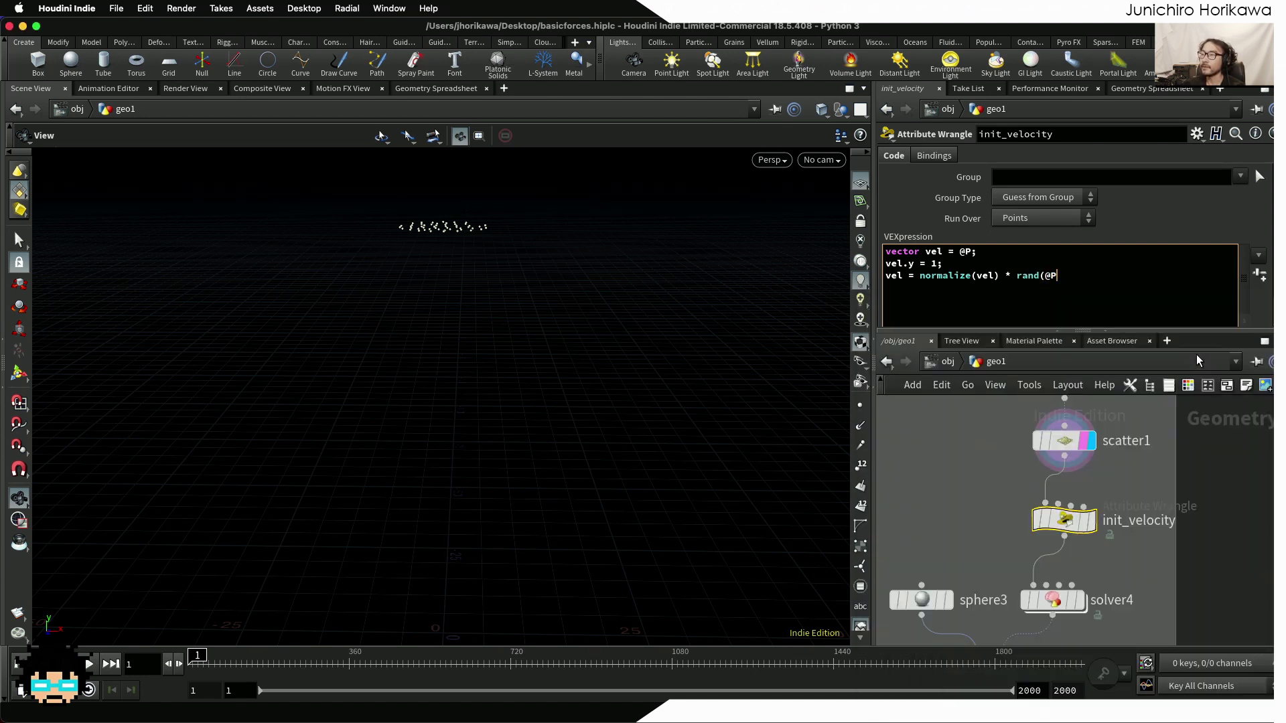
pyautogui.write(') ')
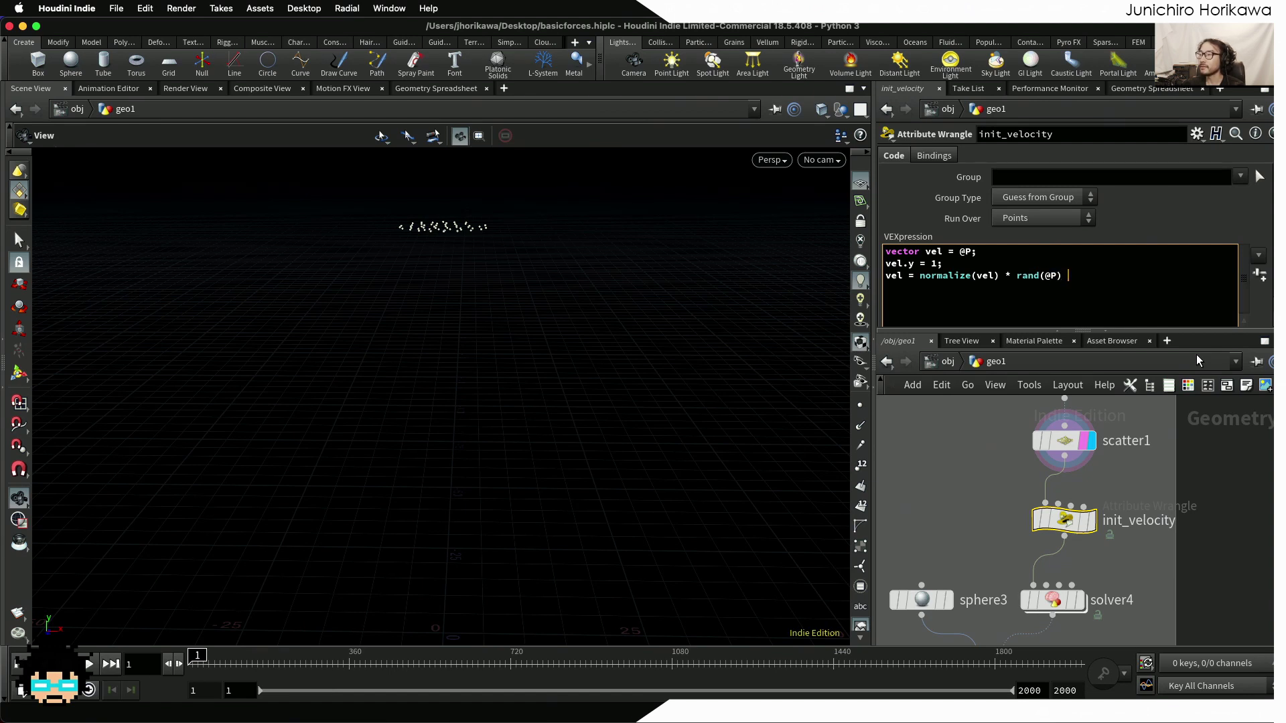
pyautogui.write('* 0.5;')
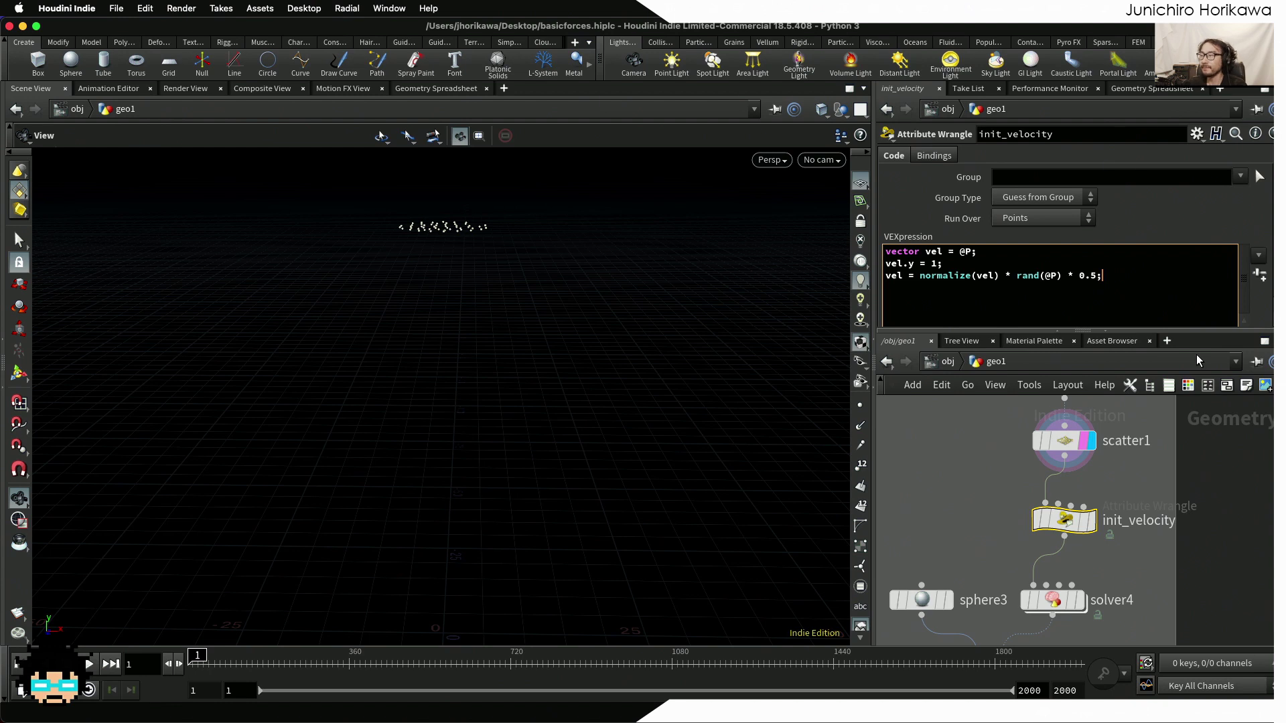
pyautogui.moveTo(1102, 276); pyautogui.dragTo(886, 275)
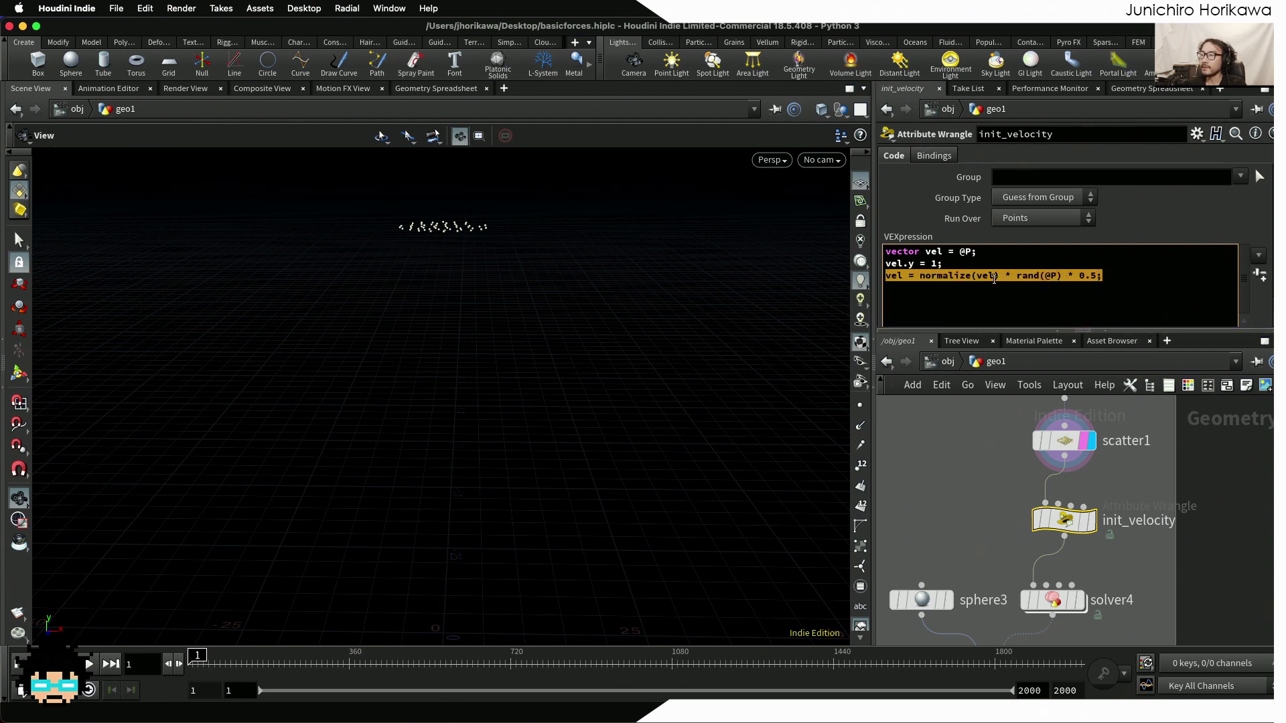
# Assign the computed vector to the velocity attribute with the VEX line "v@velocity = vel;", leaving an empty line before it
pyautogui.click(993, 288)
pyautogui.moveTo(1039, 432)
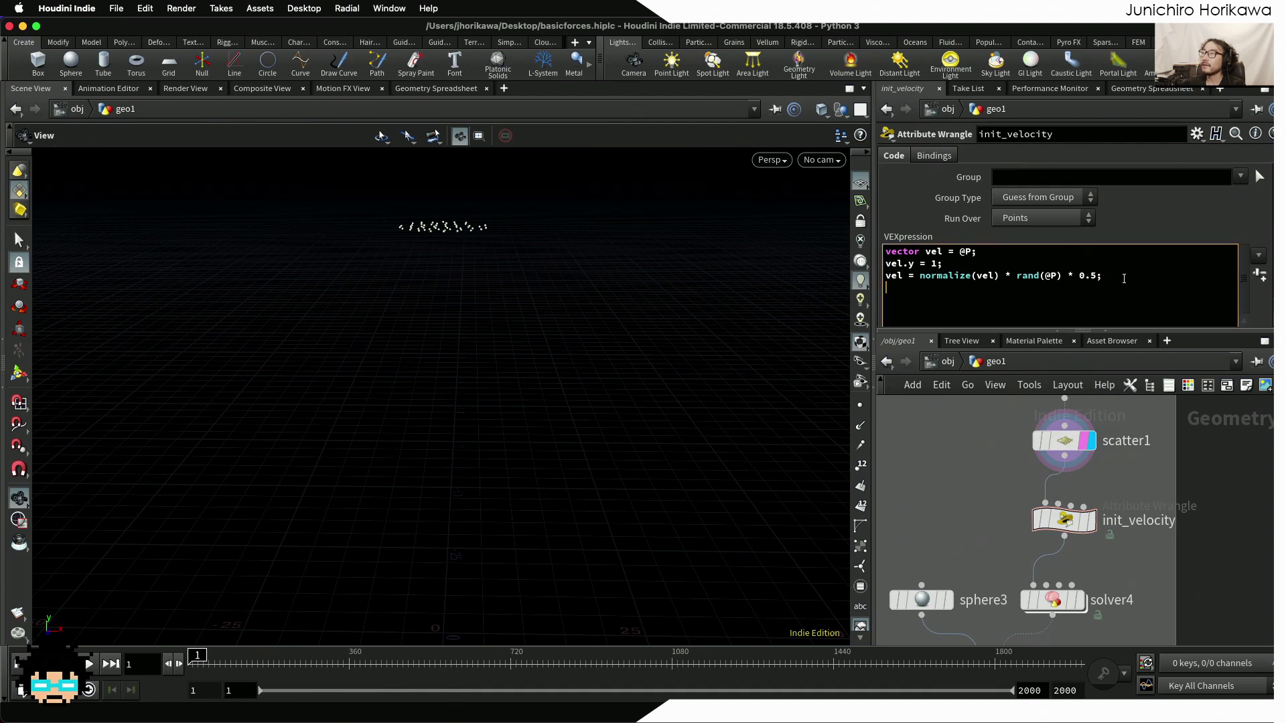
pyautogui.press('Return')
pyautogui.write('v@ve')
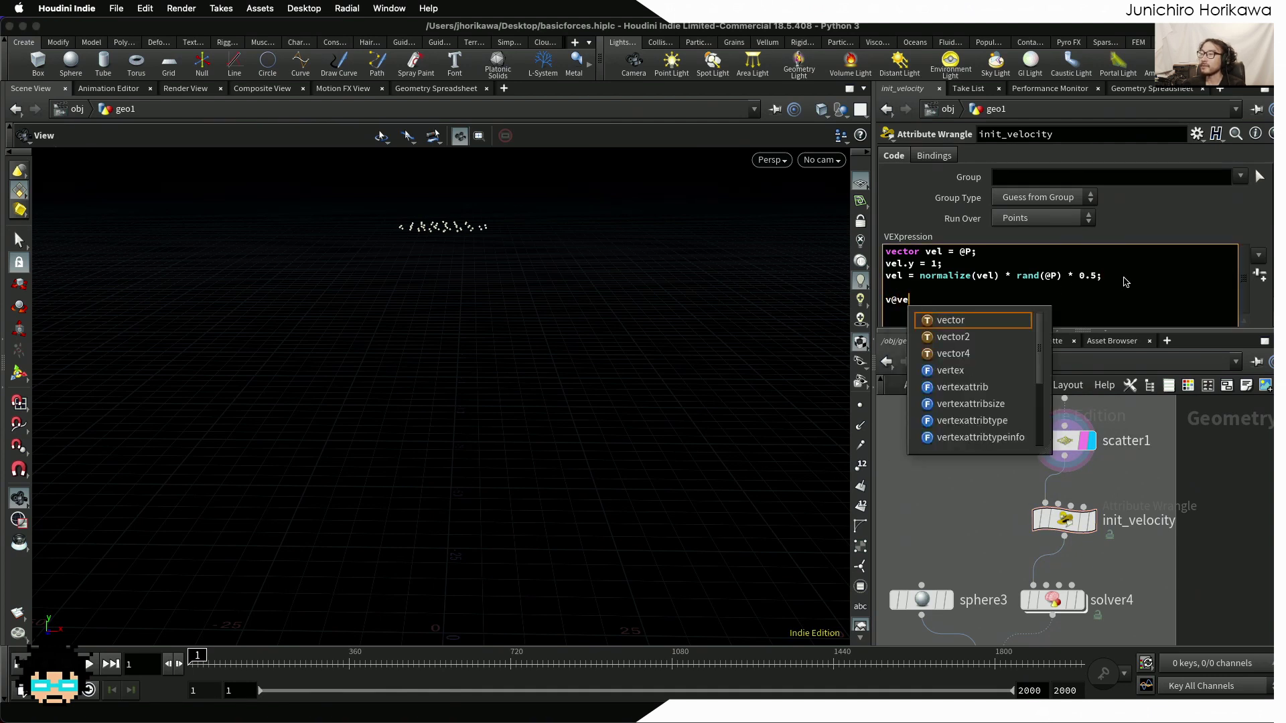
pyautogui.write('locity = vel;')
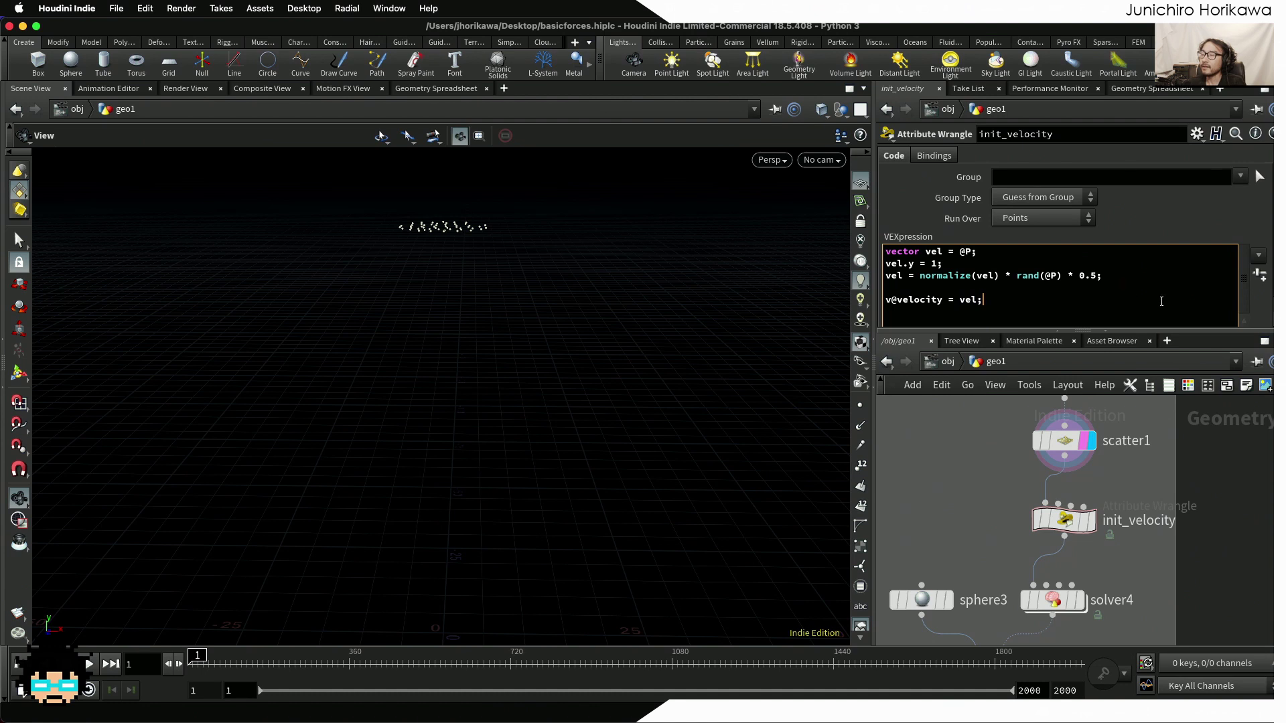
pyautogui.moveTo(909, 275); pyautogui.dragTo(874, 276)
# Display the init_velocity node's output and examine its per-point velocity values in the Geometry Spreadsheet
pyautogui.click(1061, 441)
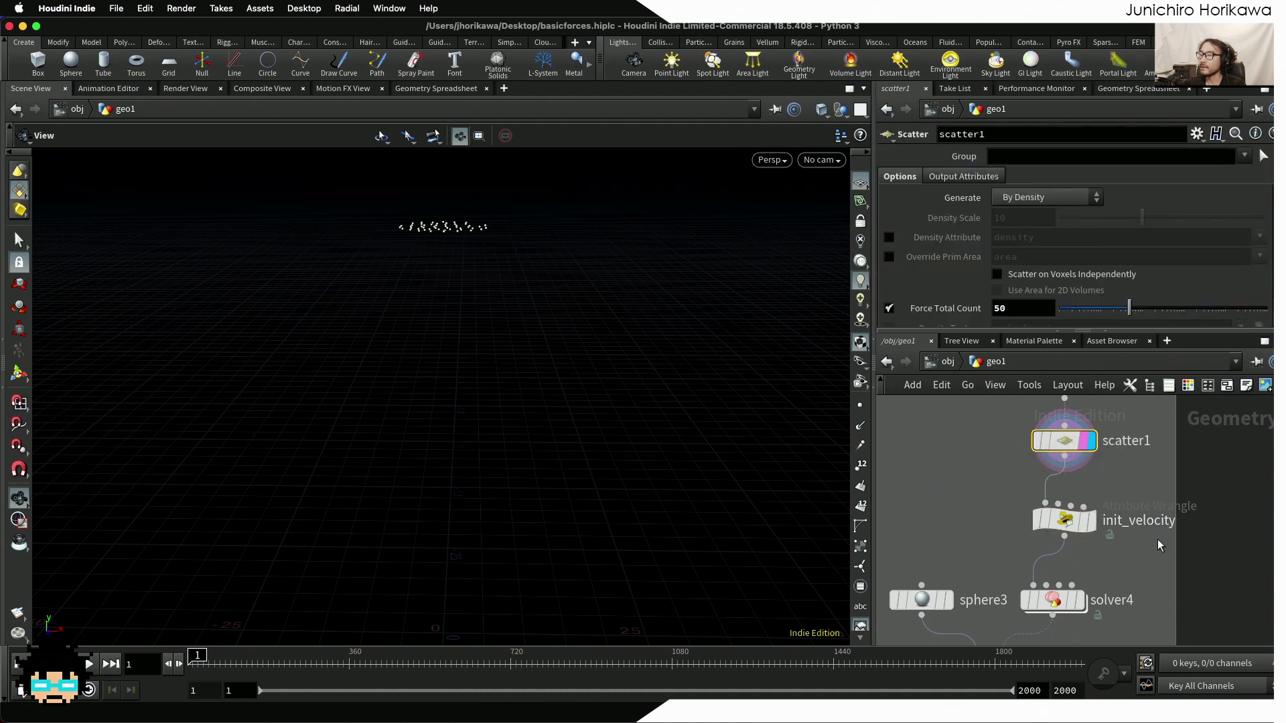
pyautogui.click(1064, 520)
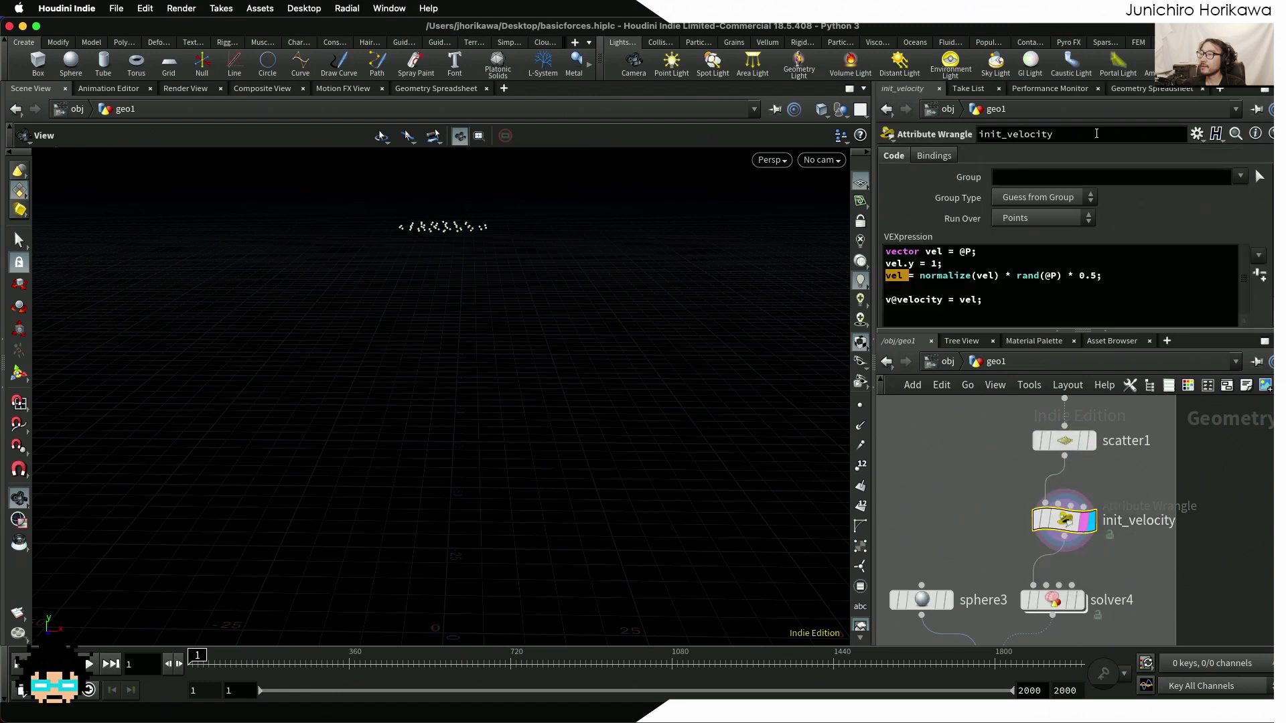
pyautogui.click(1134, 90)
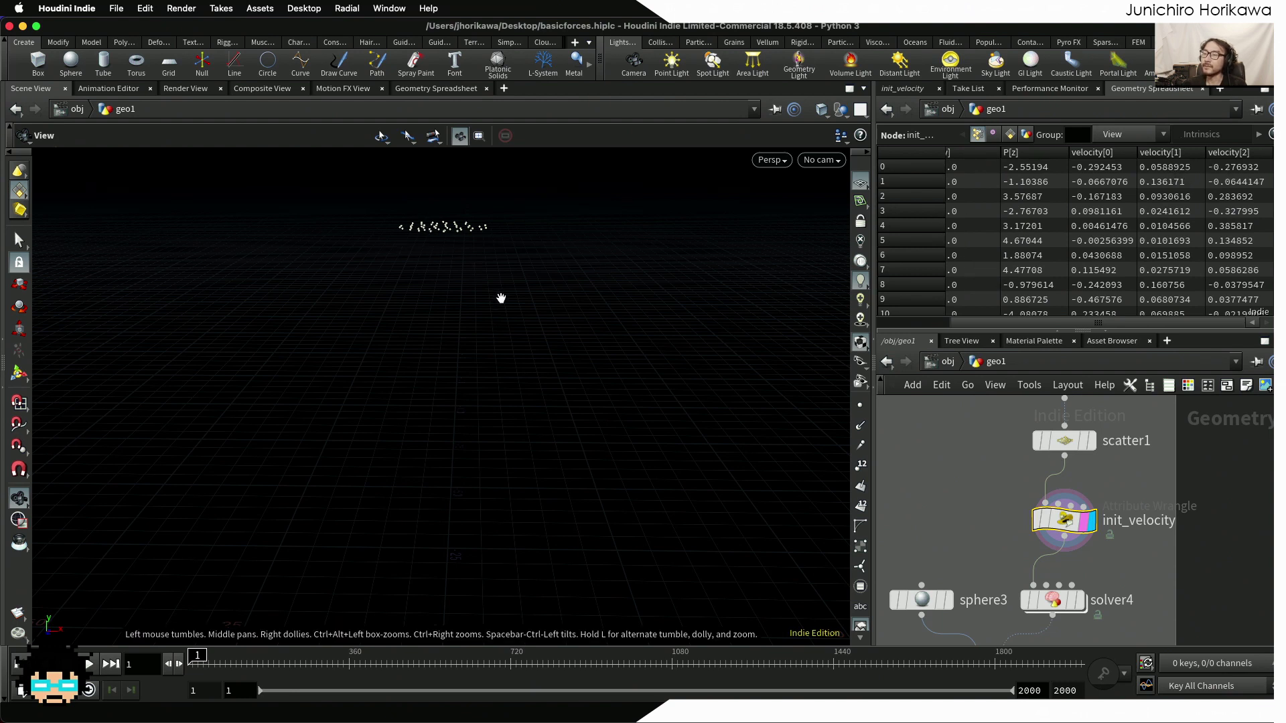
# Display the copytopoints3 output so the spheres appear on the simulated points, and show that node's parameters
pyautogui.scroll(-5, 995, 489)
pyautogui.scroll(-3, 992, 476)
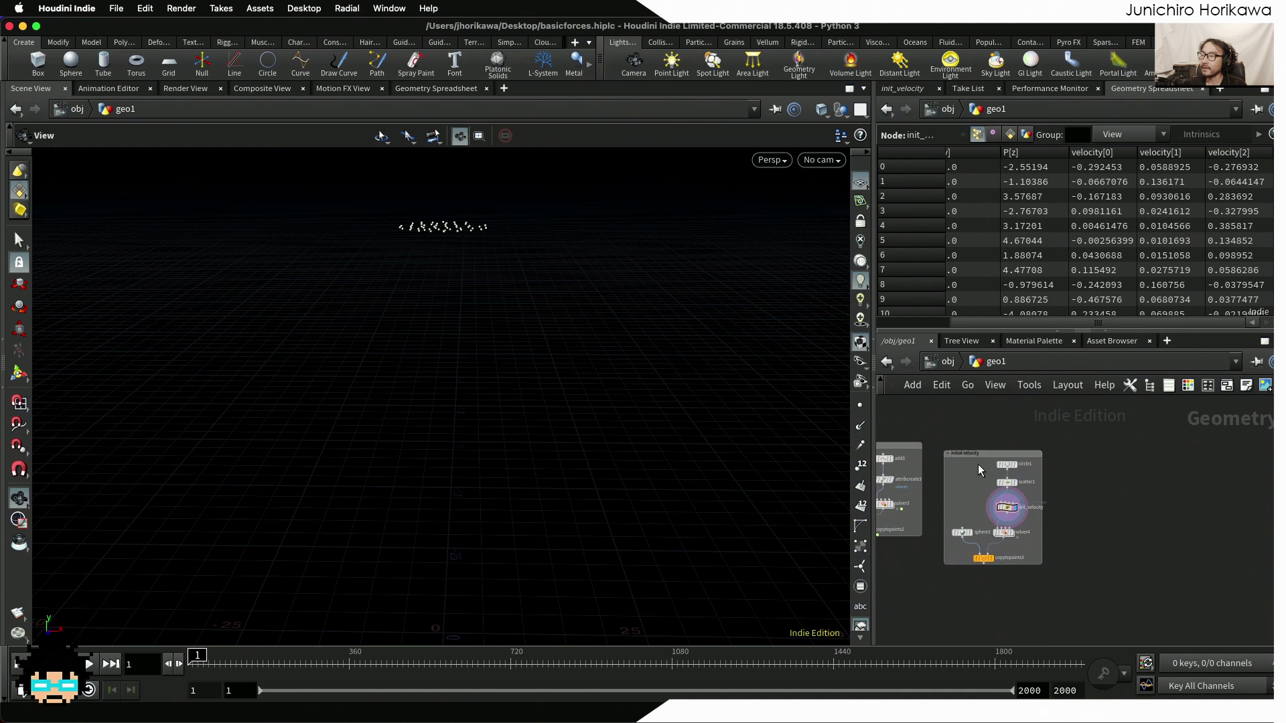
pyautogui.scroll(4, 978, 464)
pyautogui.click(1001, 578)
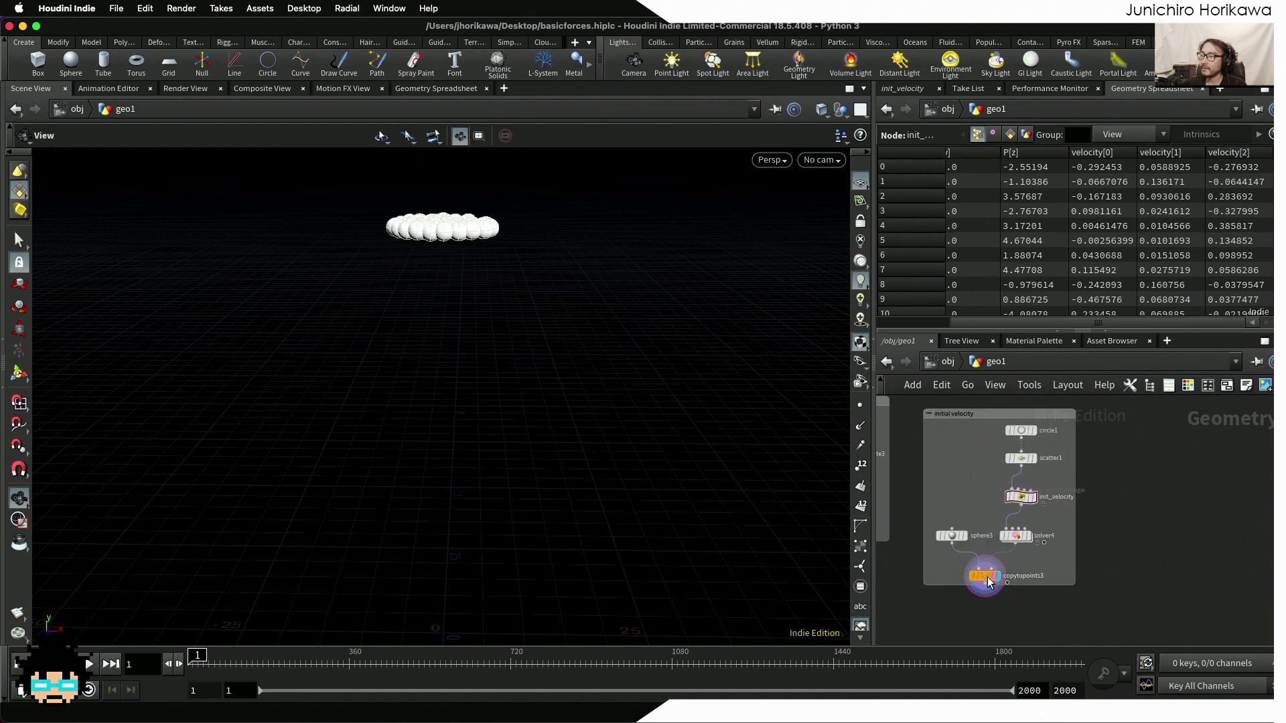
pyautogui.scroll(-2, 491, 488)
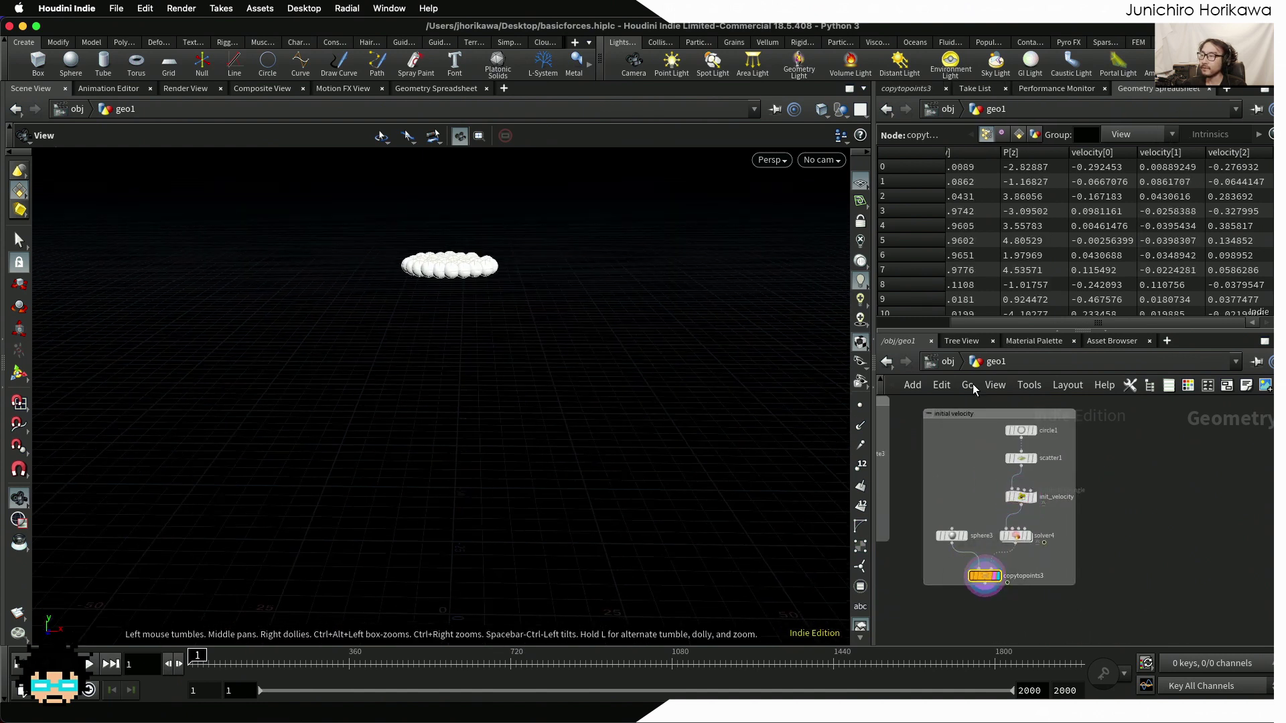
pyautogui.click(904, 89)
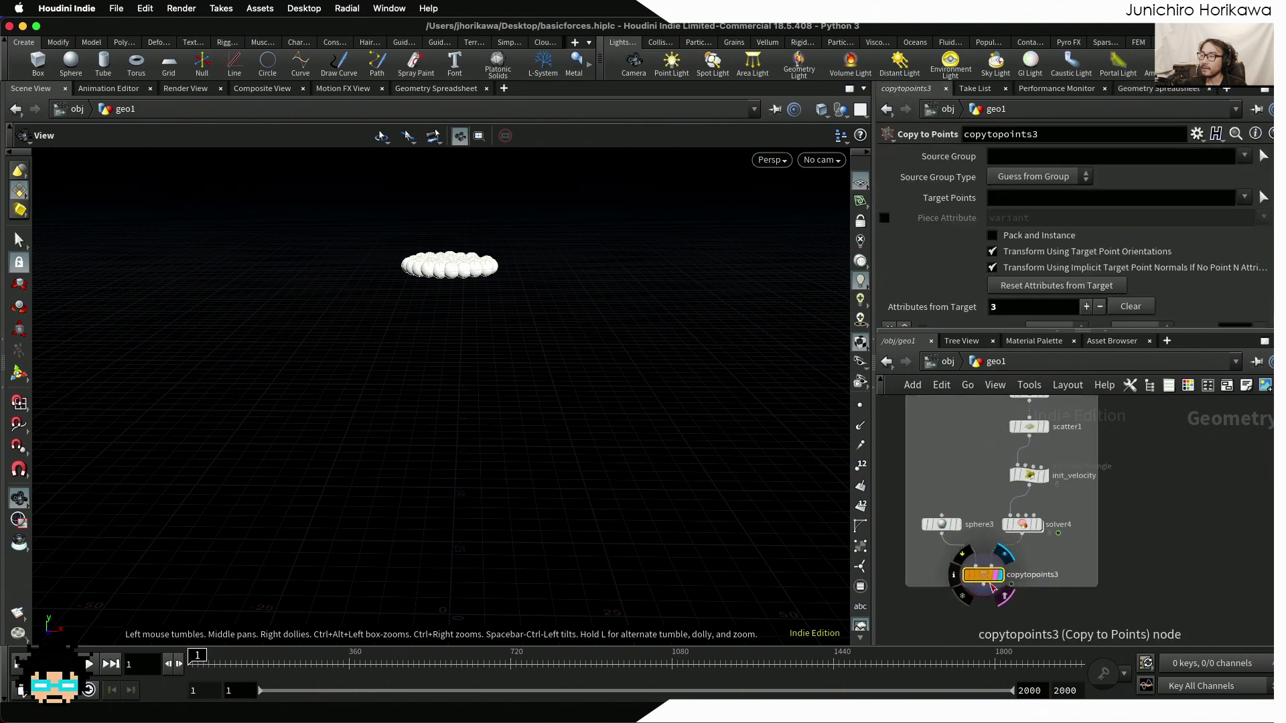
pyautogui.scroll(3, 984, 556)
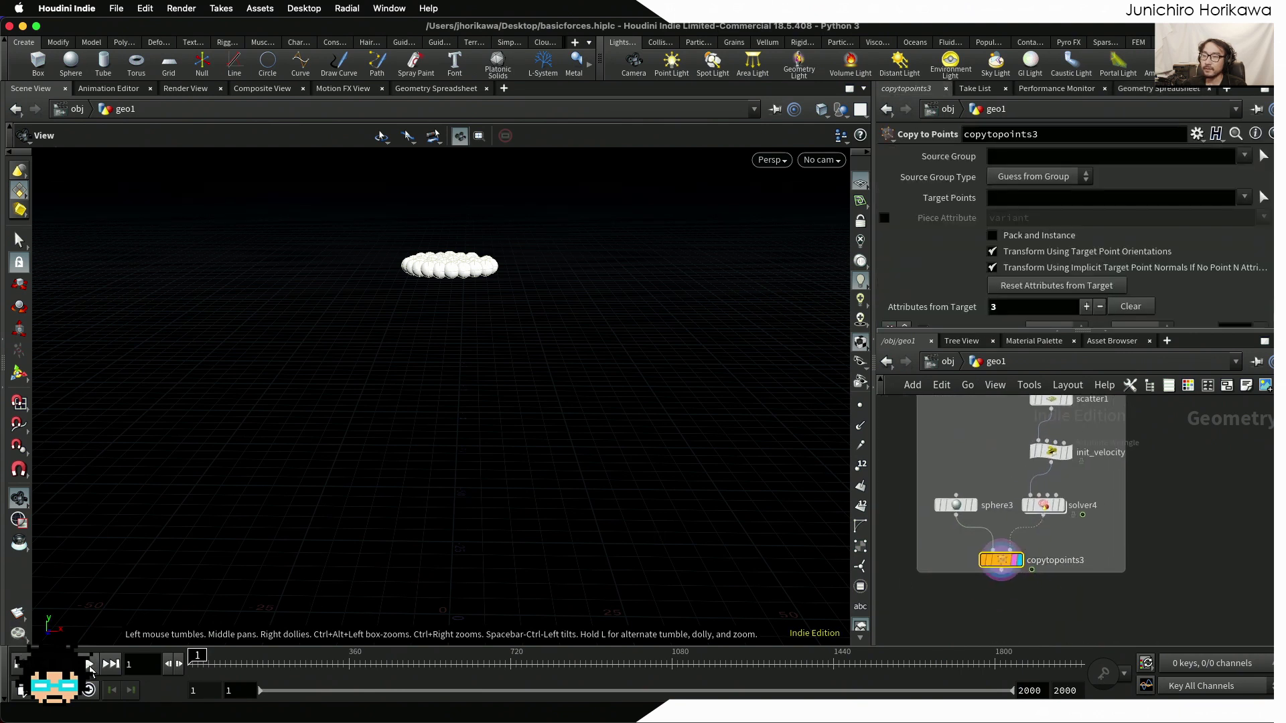
# Play the simulation and examine from different angles how the spheres scatter and bounce
pyautogui.click(89, 664)
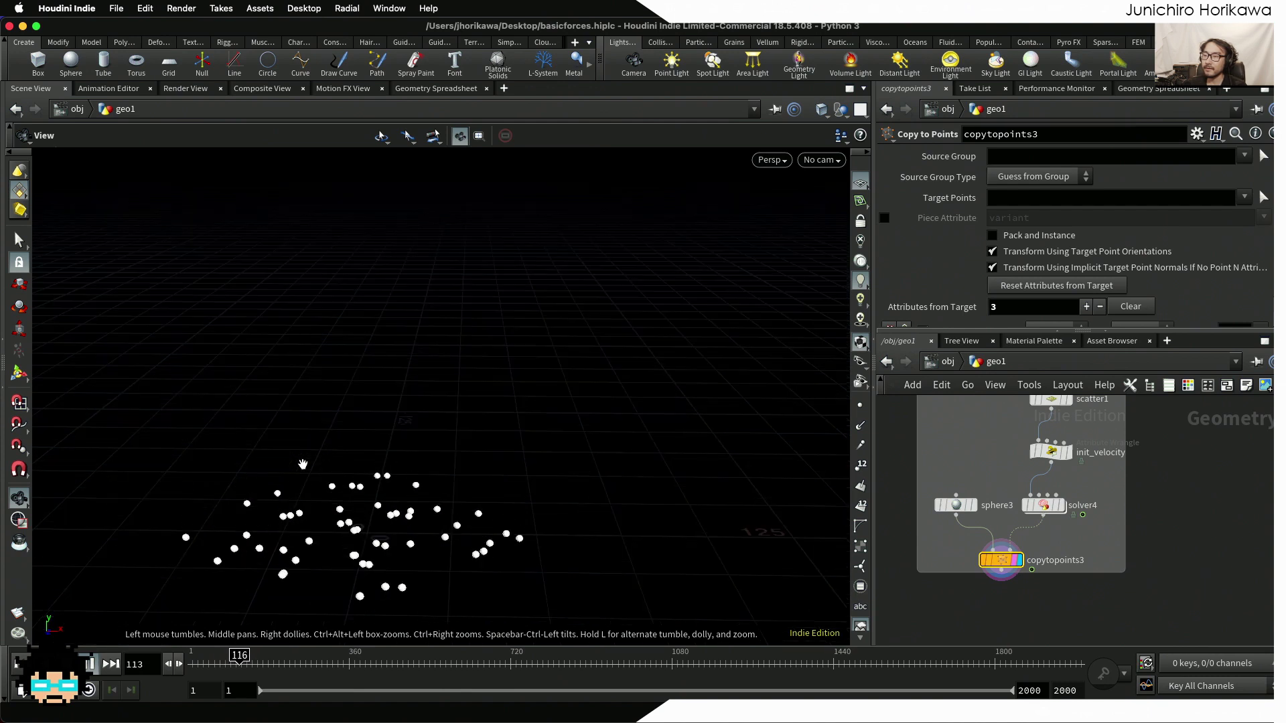
pyautogui.scroll(-2, 303, 464)
pyautogui.moveTo(399, 489); pyautogui.dragTo(418, 435, button='middle')
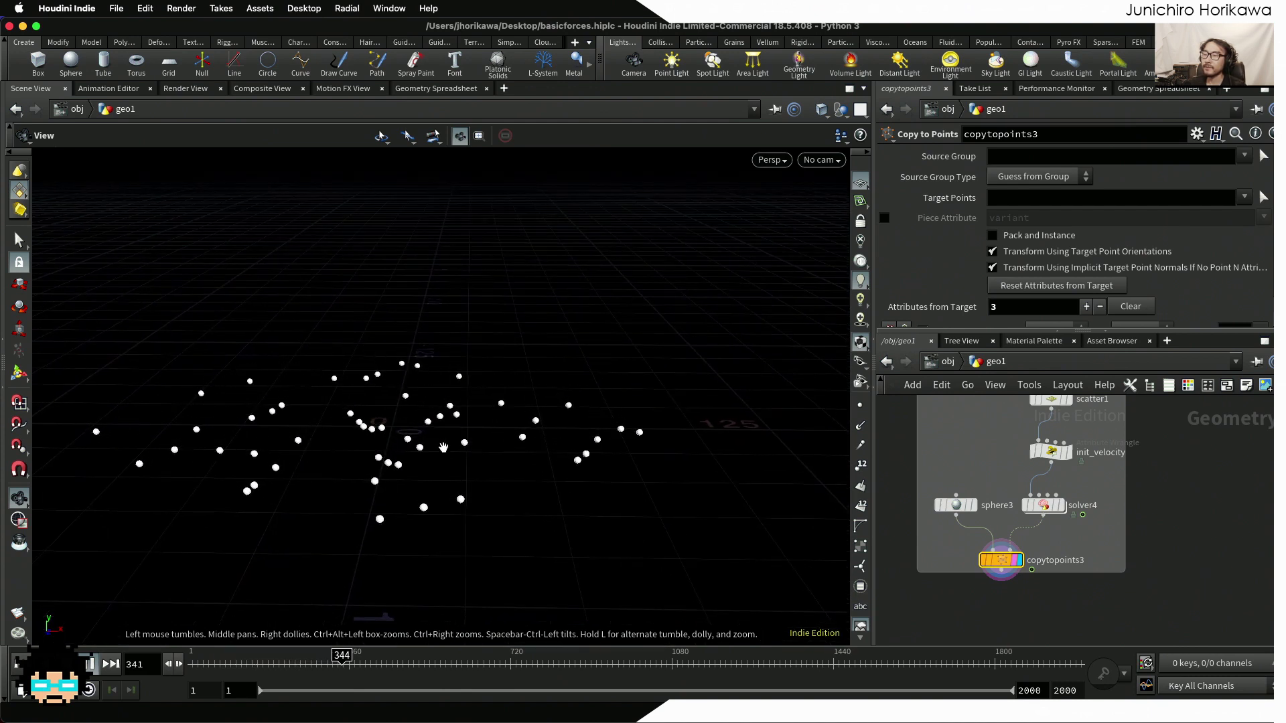
pyautogui.moveTo(443, 447); pyautogui.dragTo(753, 472)
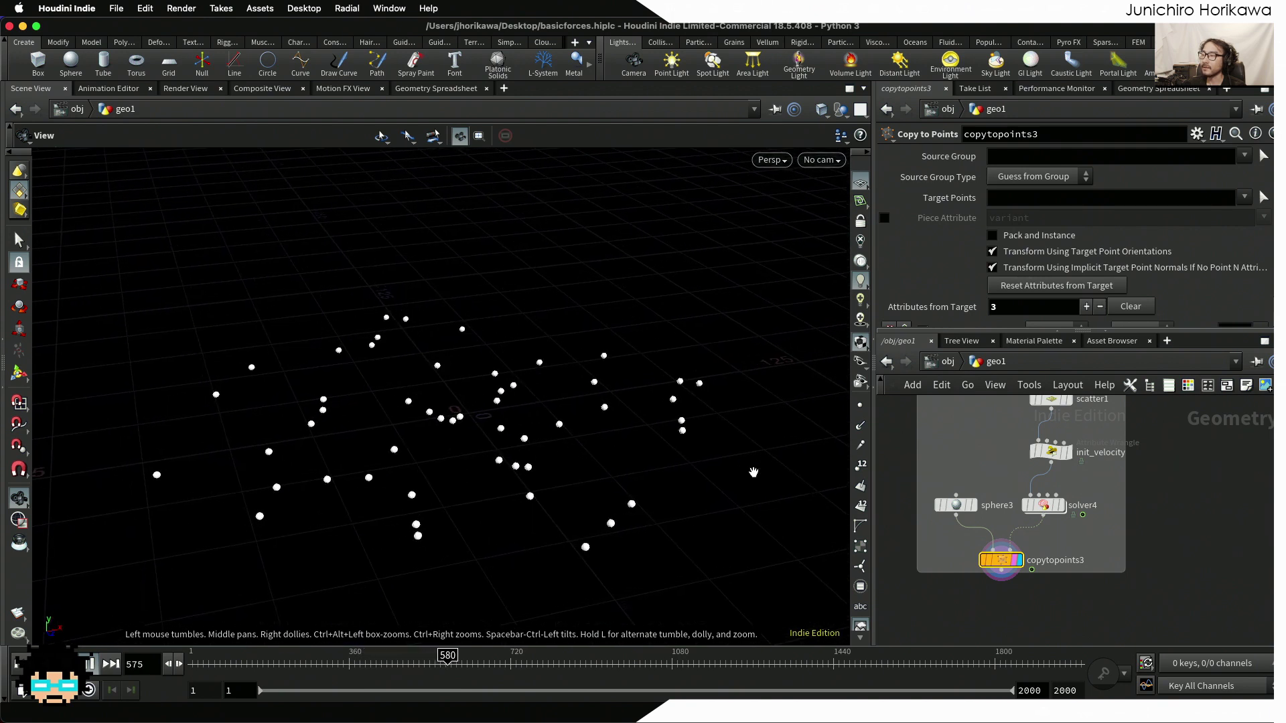
pyautogui.scroll(5, 964, 475)
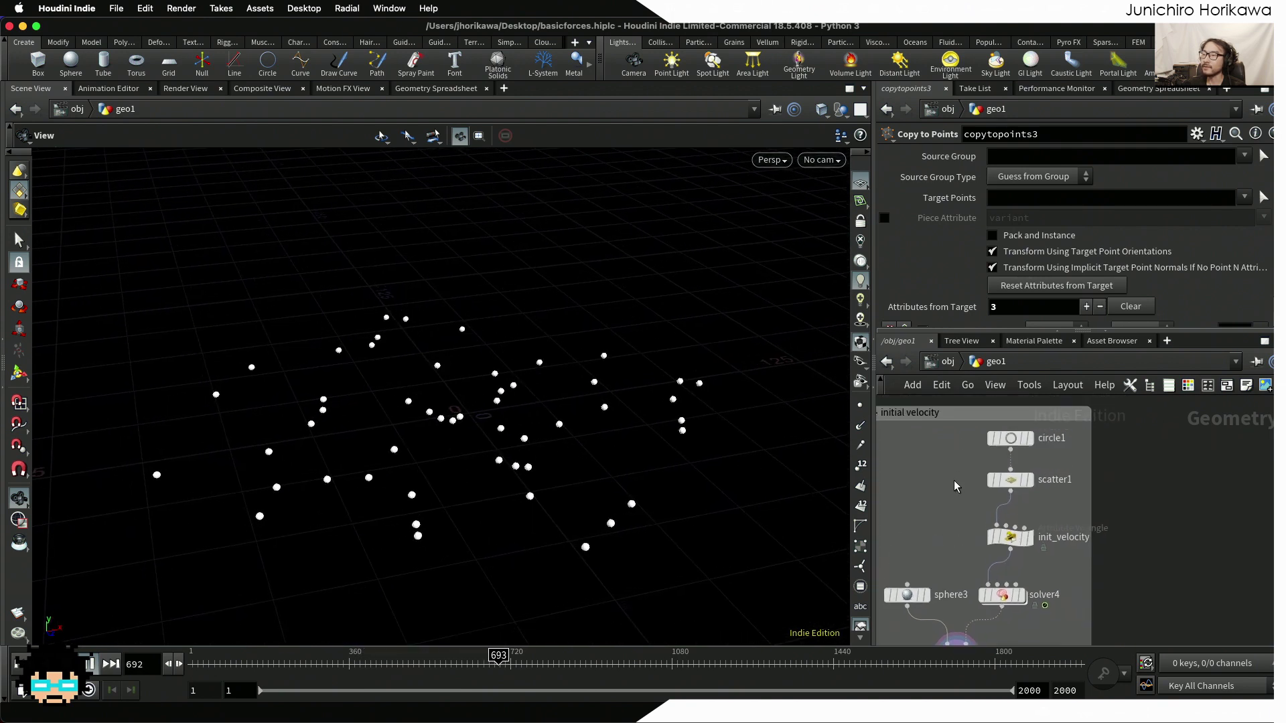
pyautogui.scroll(2, 991, 469)
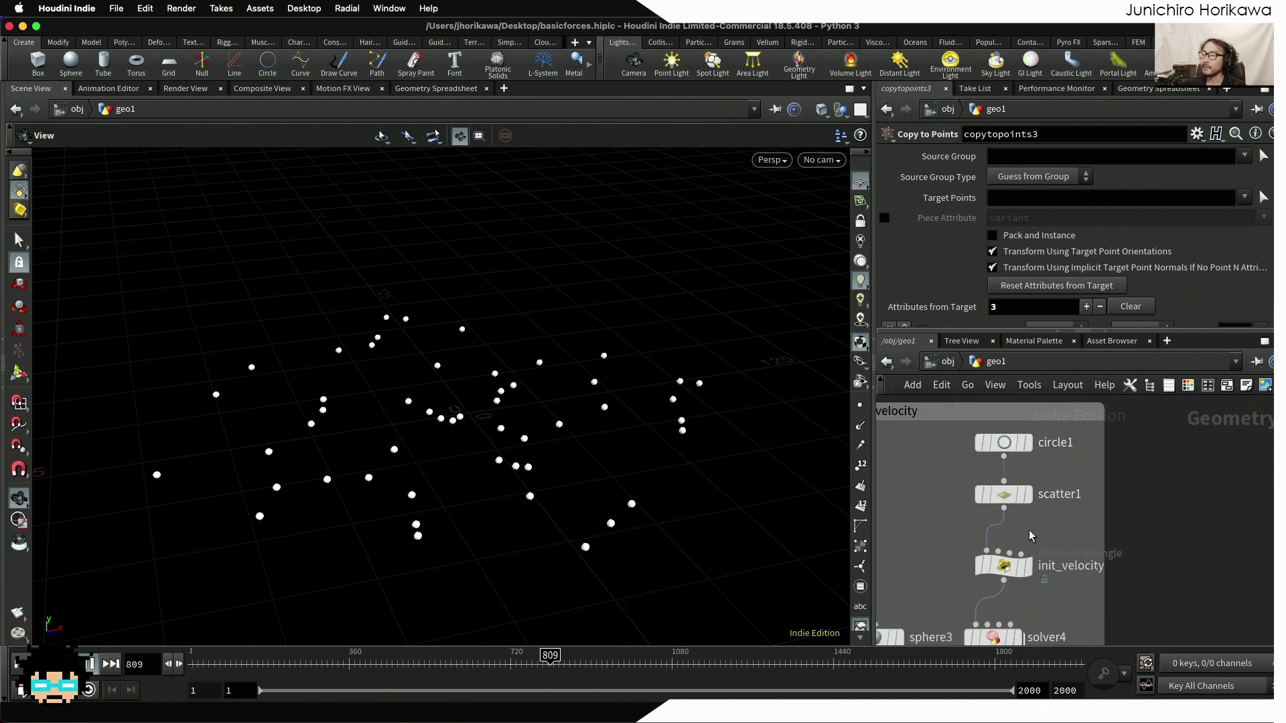
pyautogui.scroll(-3, 1032, 535)
pyautogui.moveTo(1022, 496)
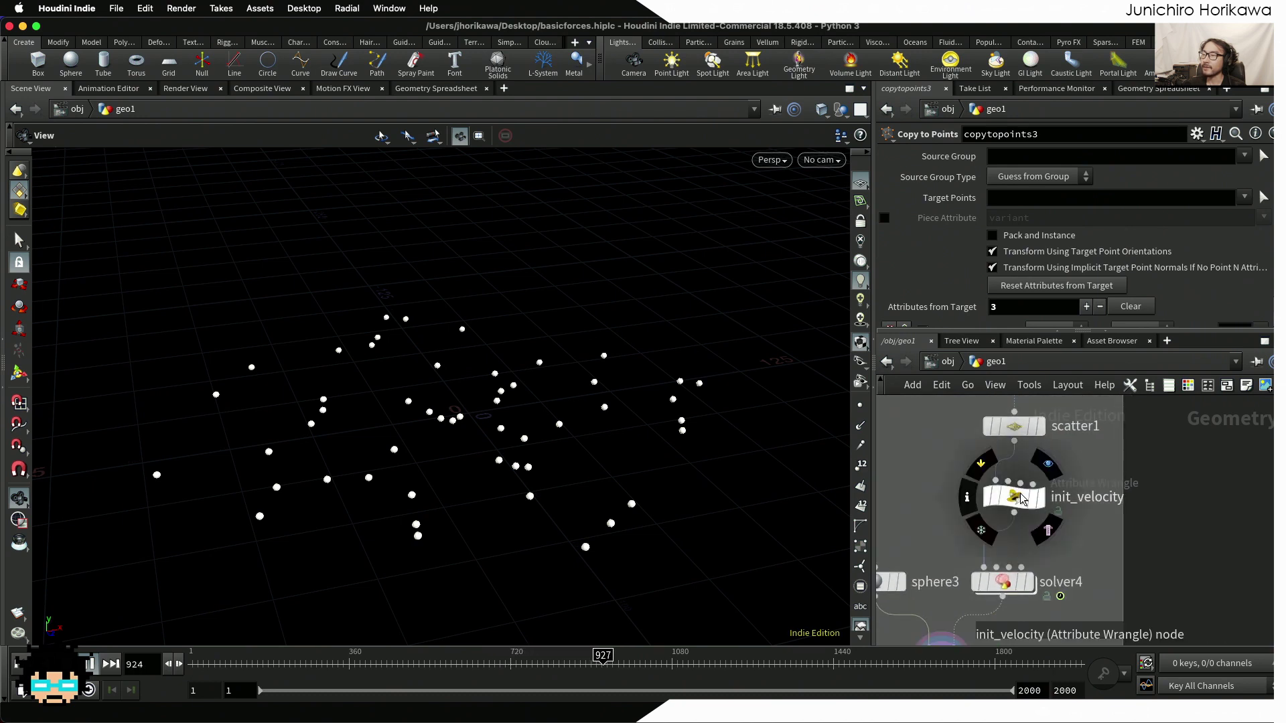
pyautogui.scroll(-1, 1021, 496)
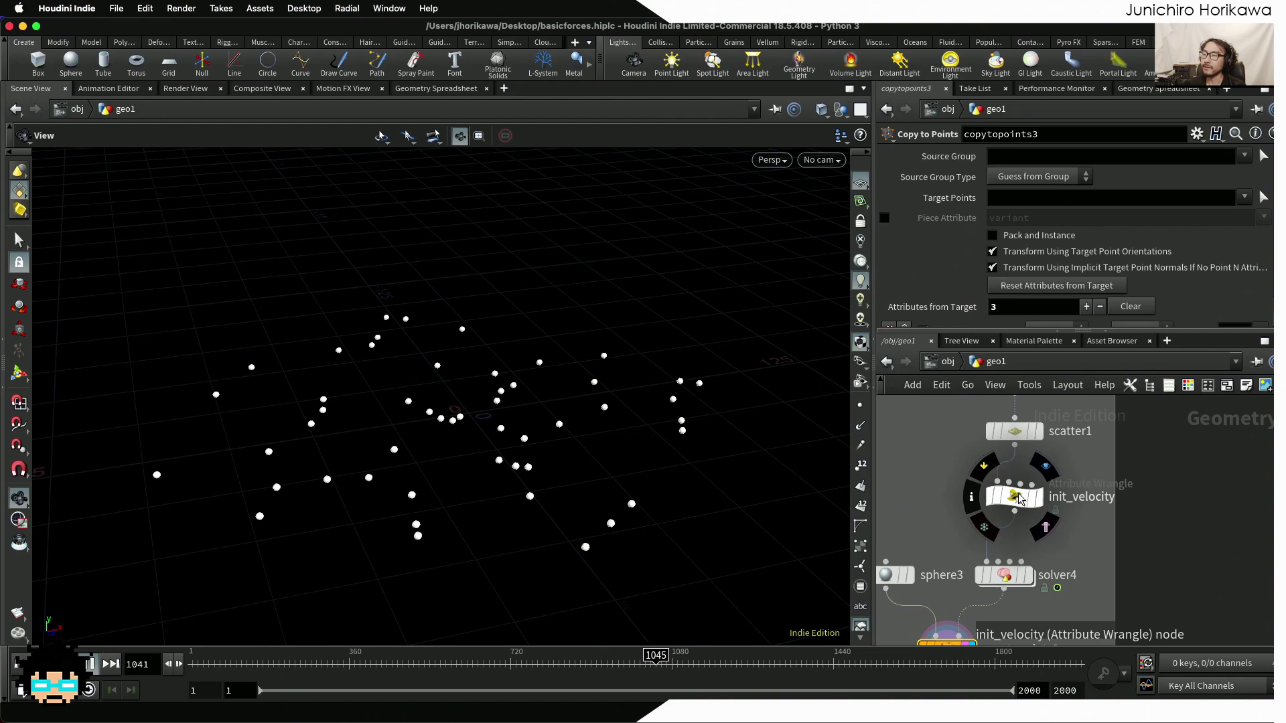
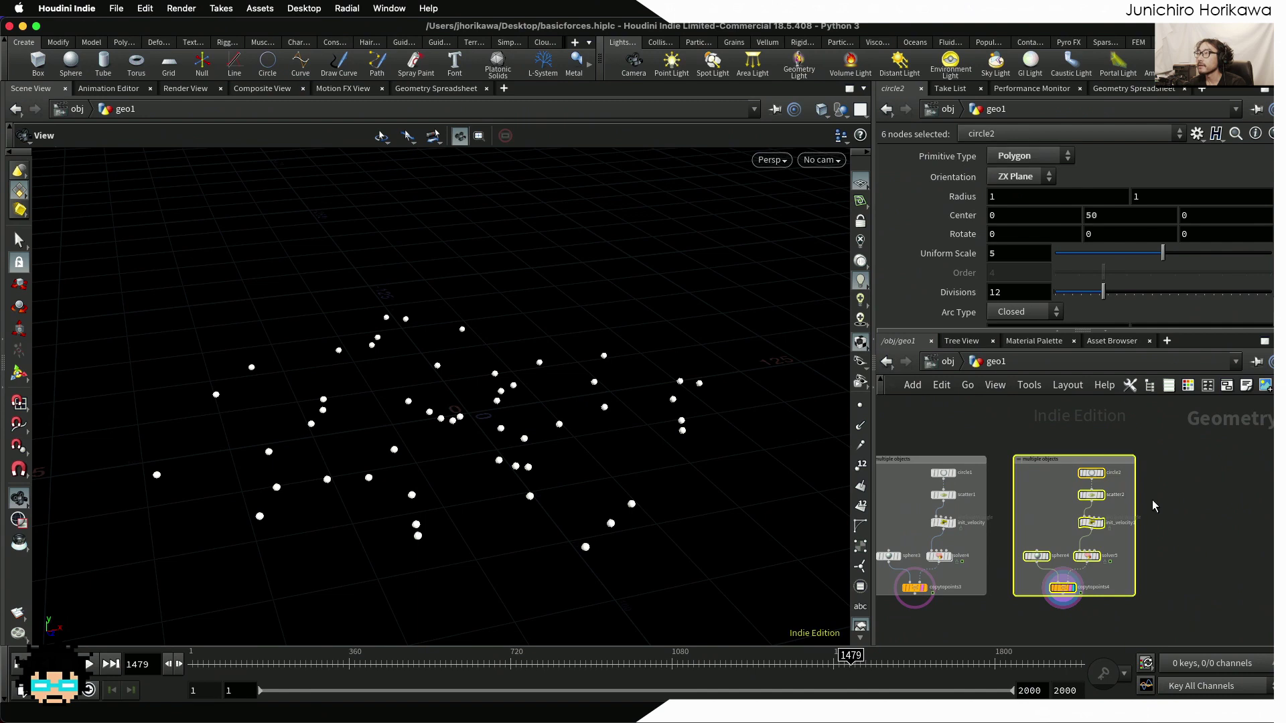
# Return the timeline to frame 1 and frame the sphere cluster from the duplicated network's copytopoints4 node
pyautogui.scroll(-3, 1131, 536)
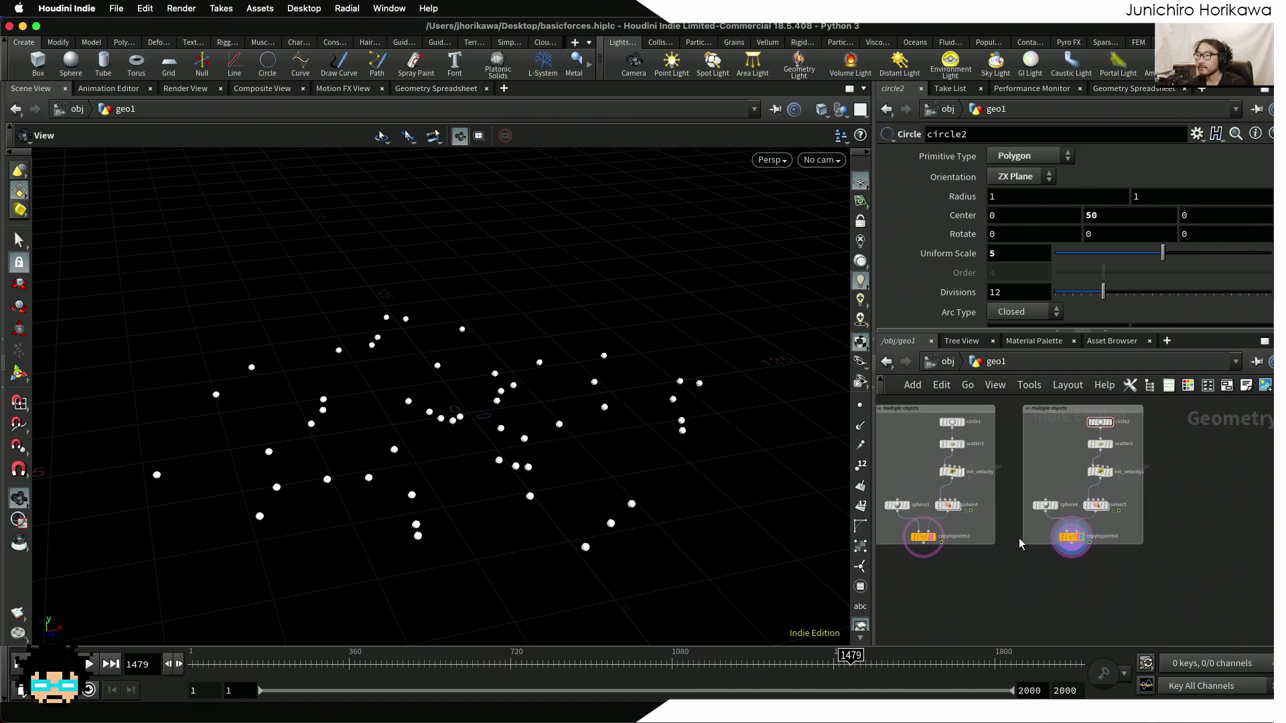
pyautogui.scroll(5, 1077, 544)
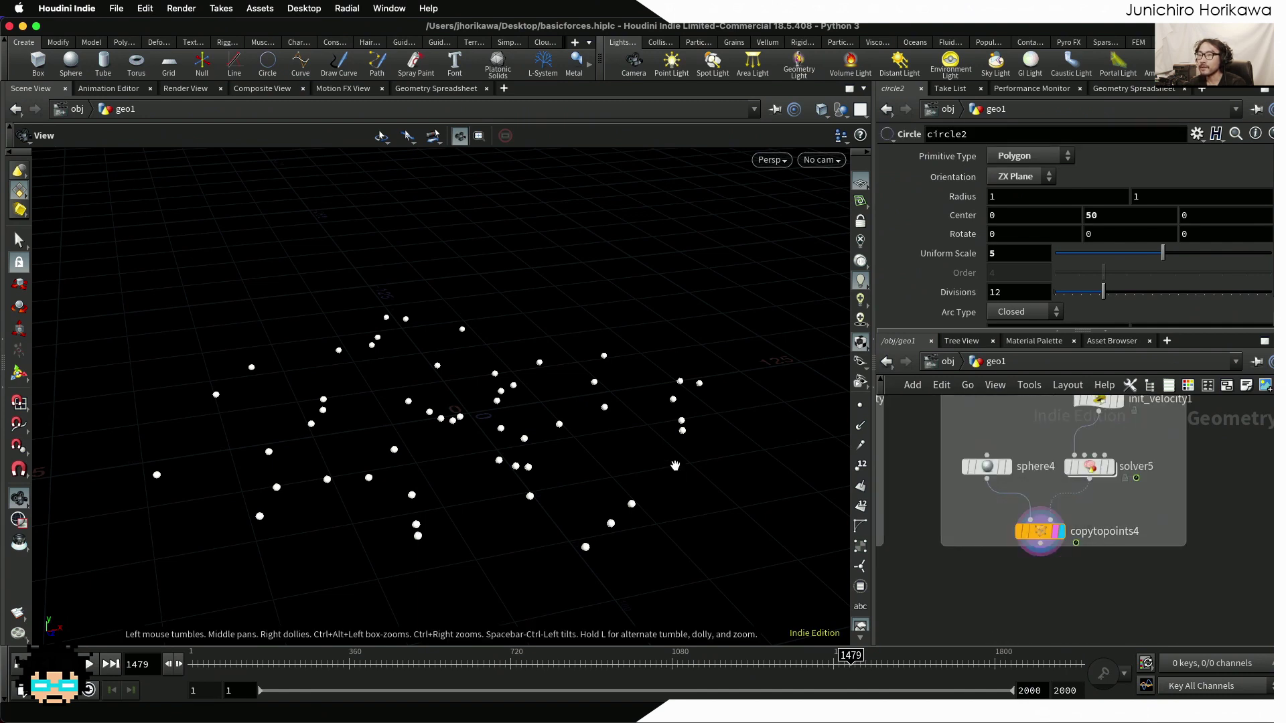
pyautogui.click(18, 664)
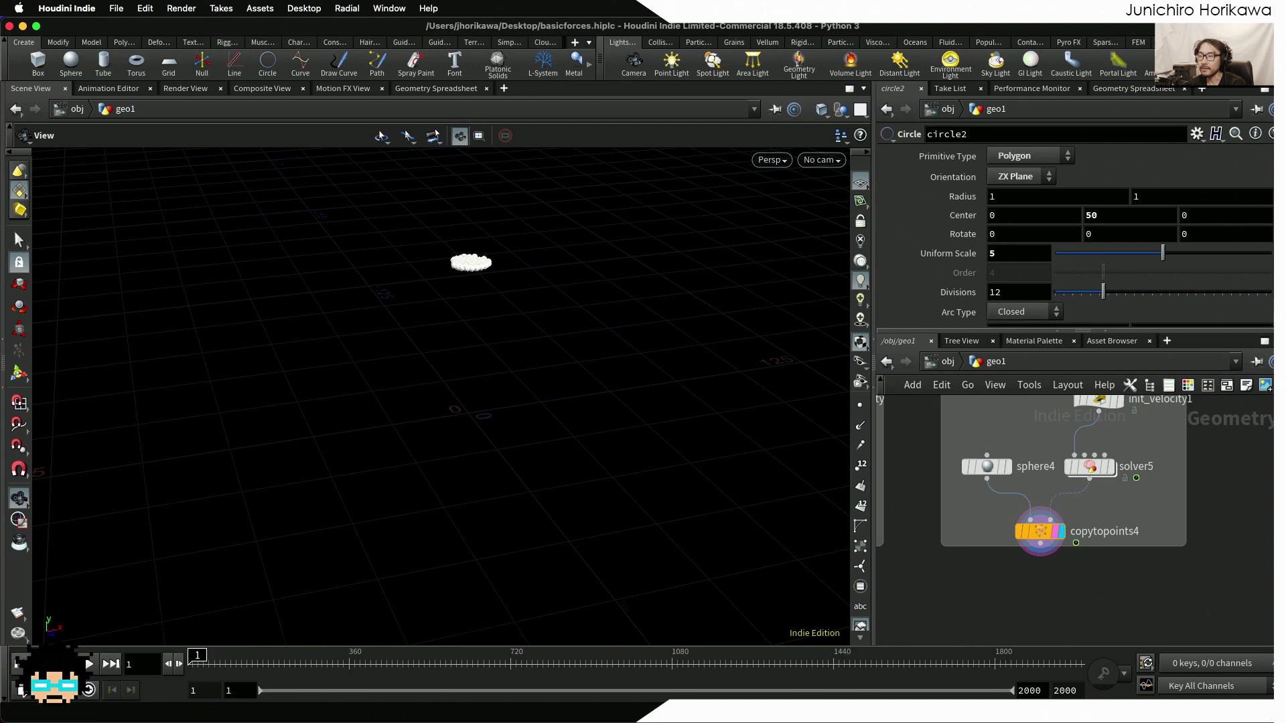
pyautogui.scroll(3, 476, 297)
pyautogui.moveTo(489, 284); pyautogui.dragTo(488, 341)
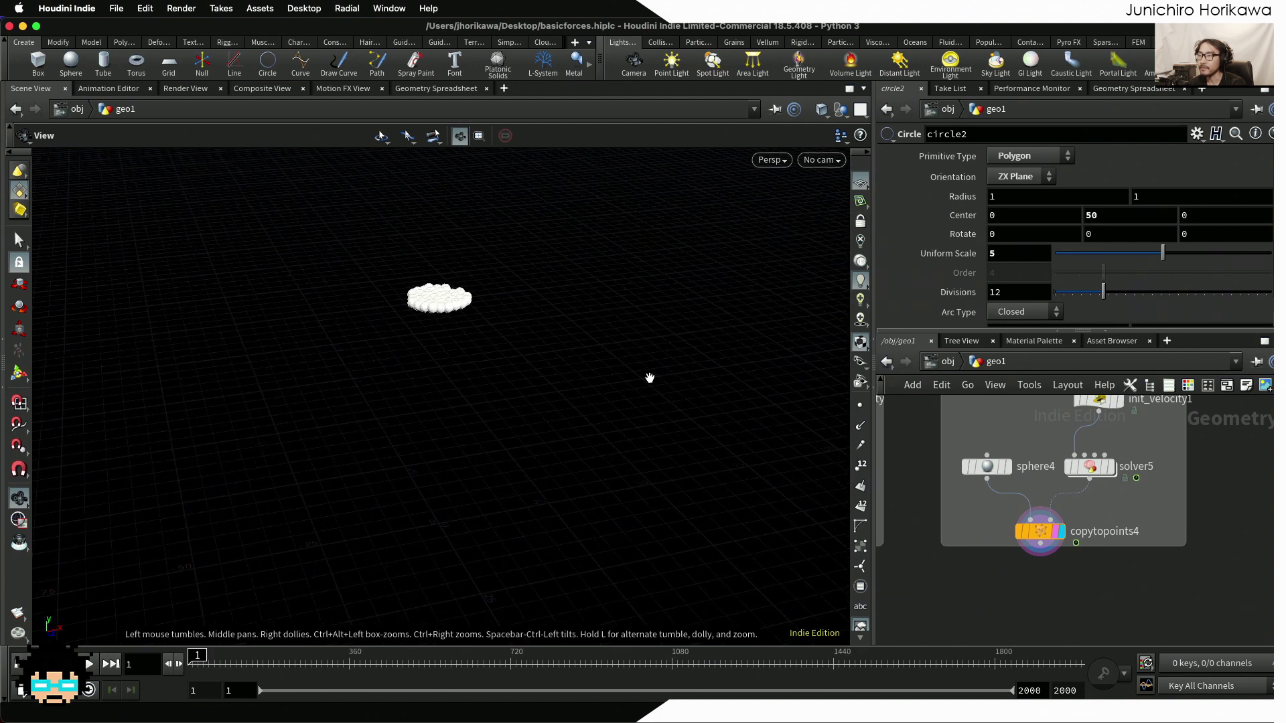
pyautogui.scroll(-2, 1030, 458)
pyautogui.scroll(2, 465, 320)
pyautogui.scroll(3, 465, 320)
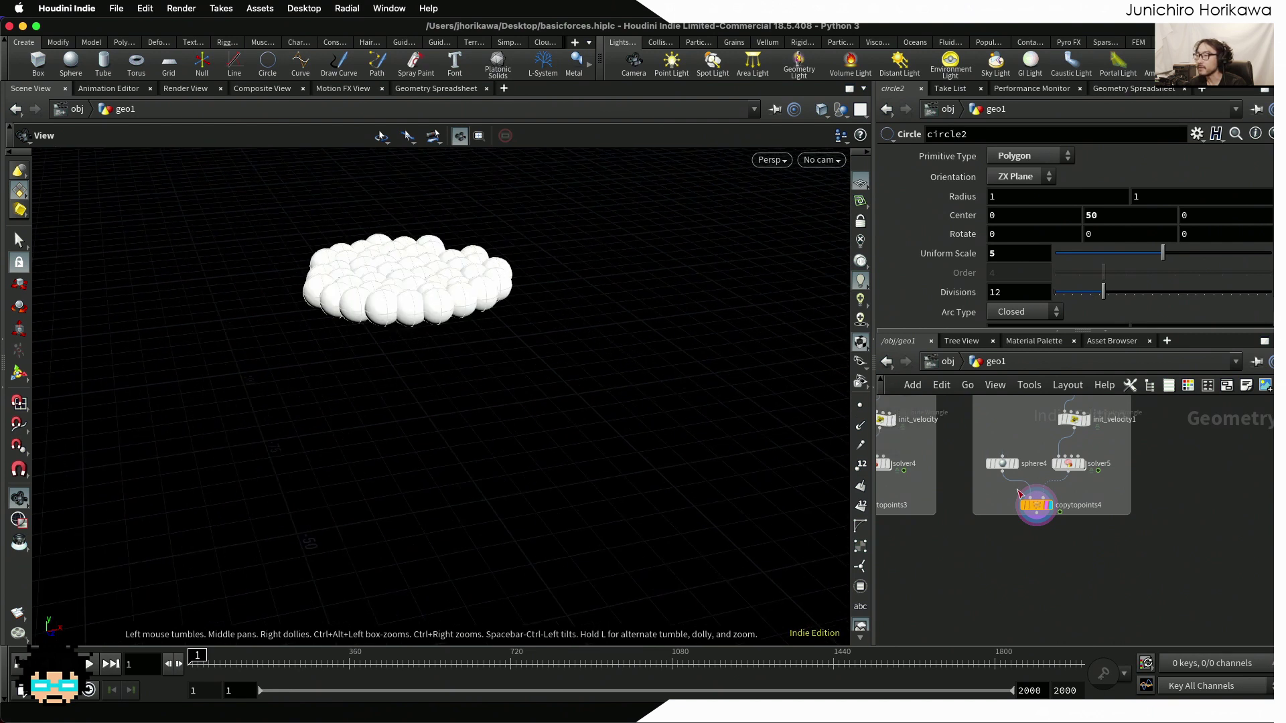
# Move the sphere4, solver5 and copytopoints4 nodes down together to leave room below init_velocity1
pyautogui.moveTo(1112, 493); pyautogui.dragTo(1101, 520, button='middle')
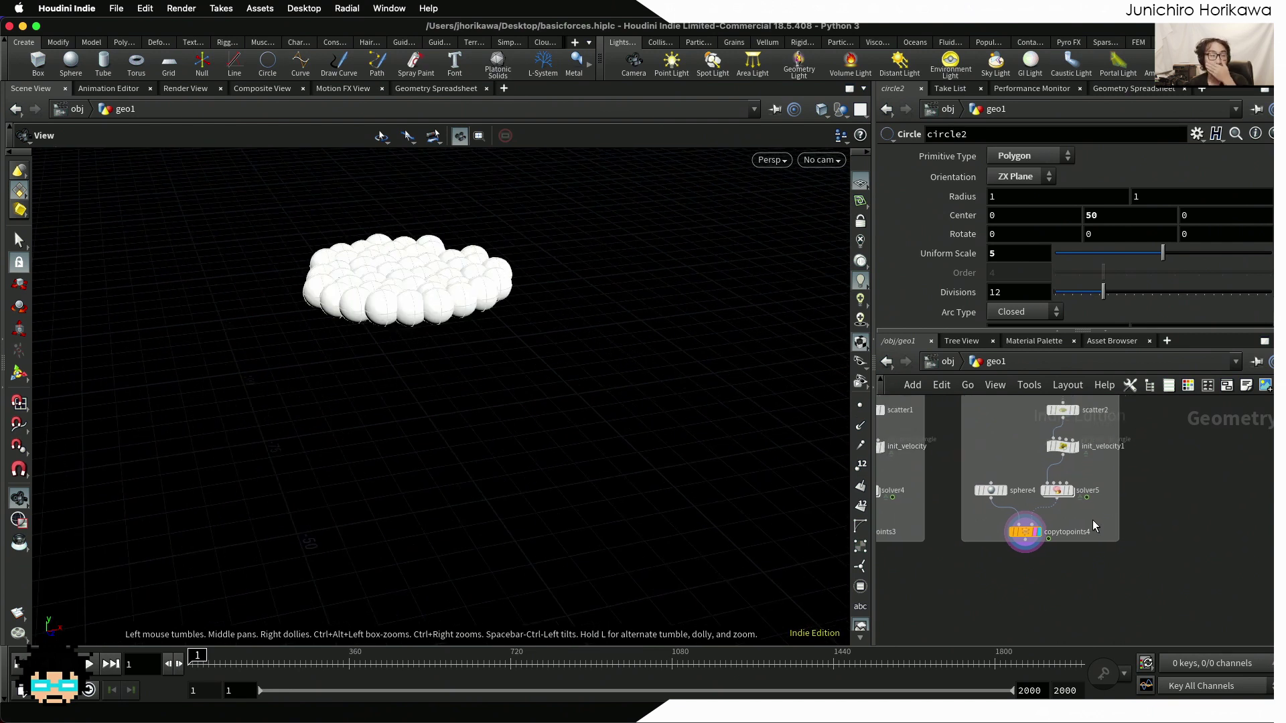
pyautogui.moveTo(1099, 536); pyautogui.dragTo(1002, 540)
pyautogui.scroll(1, 998, 492)
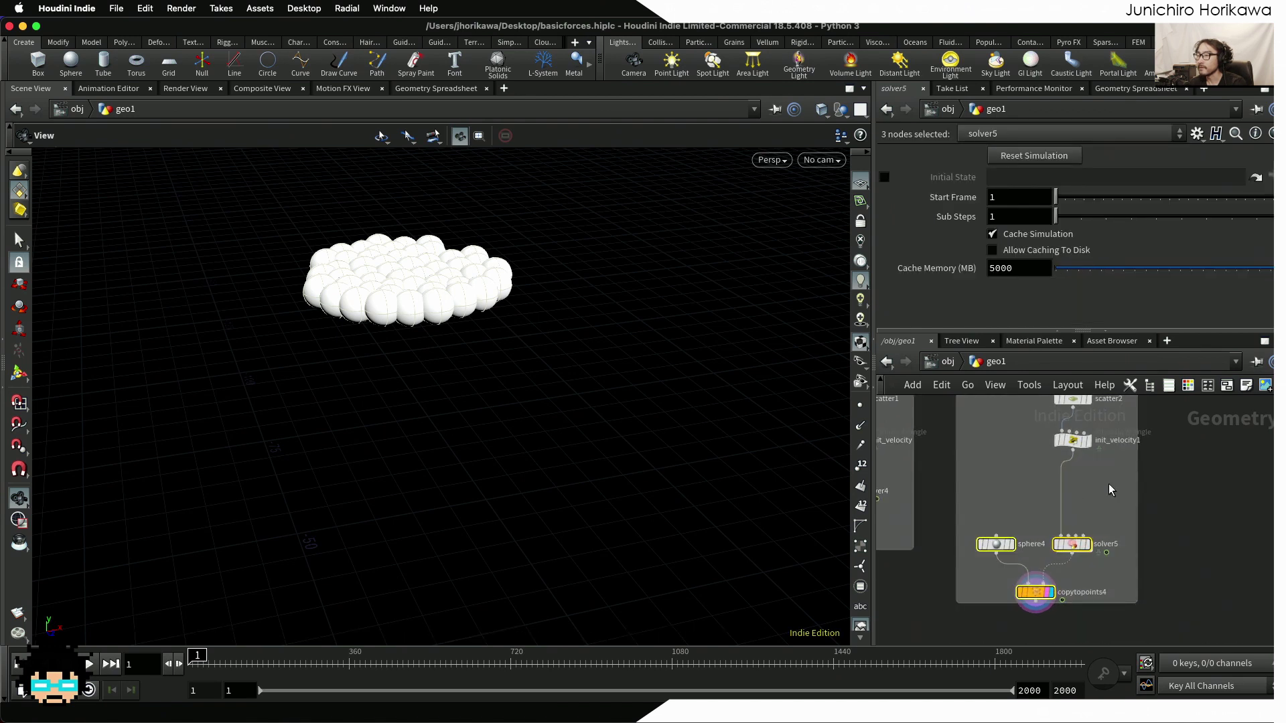
pyautogui.scroll(2, 1103, 462)
pyautogui.moveTo(1103, 461); pyautogui.dragTo(1106, 507, button='middle')
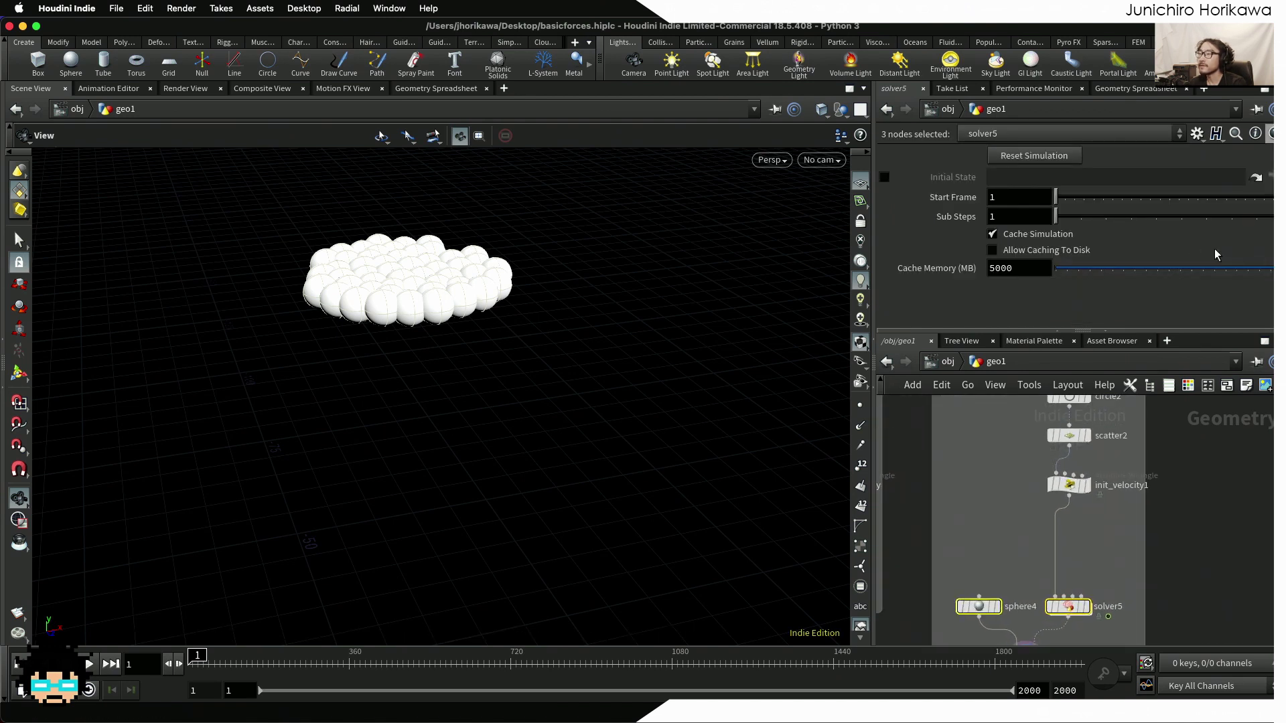
# Insert a Point Wrangle on the wire between init_velocity1 and solver5
pyautogui.click(1092, 544)
pyautogui.press('Tab')
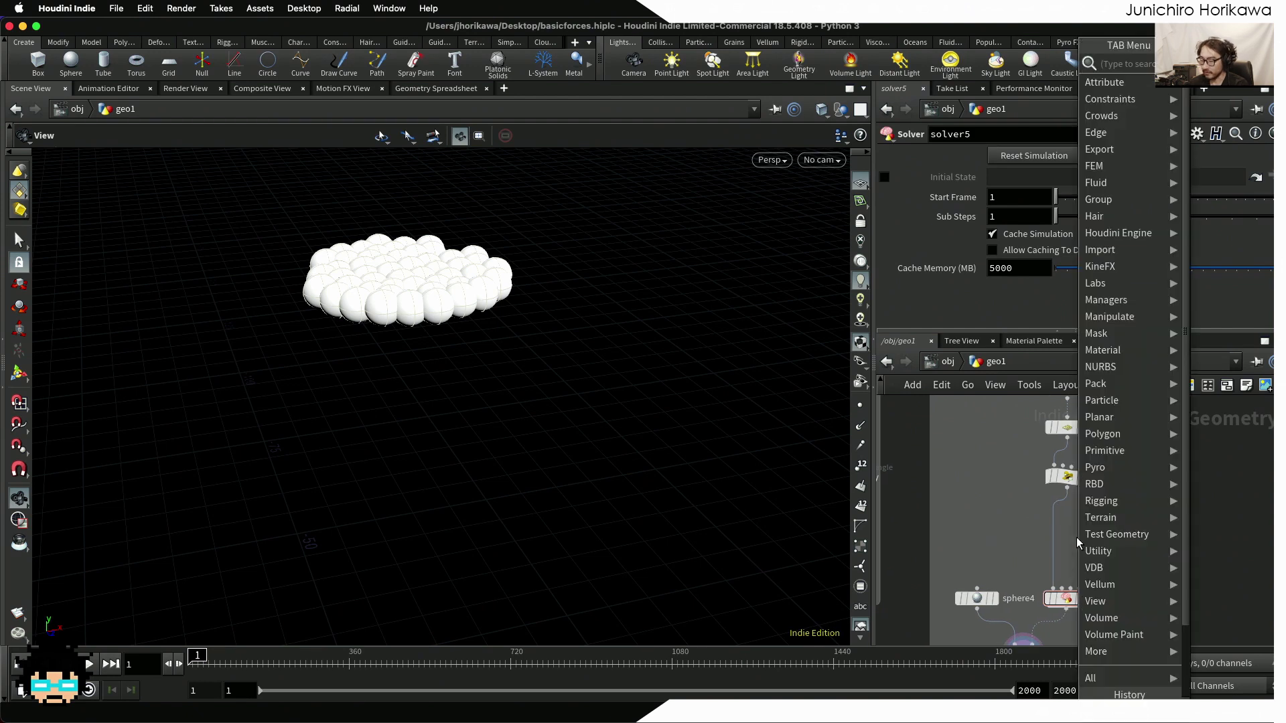
pyautogui.write('pointwrangle')
pyautogui.press('Return')
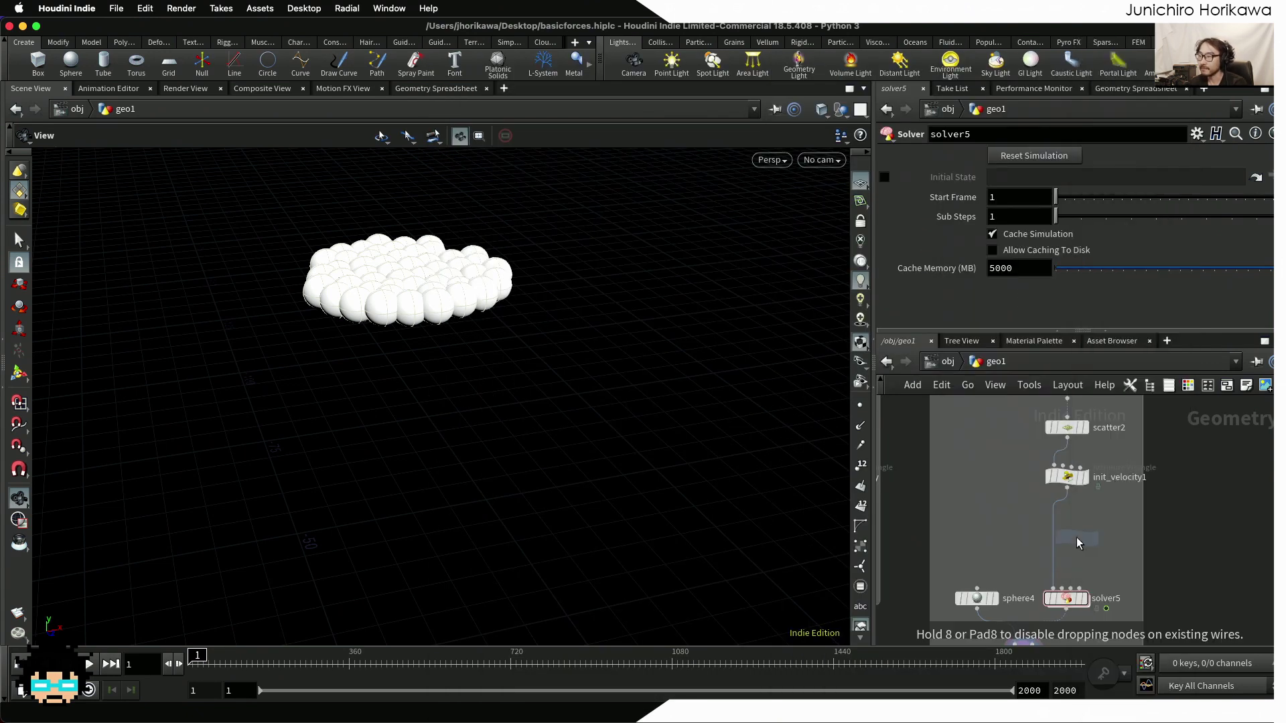
pyautogui.click(1071, 539)
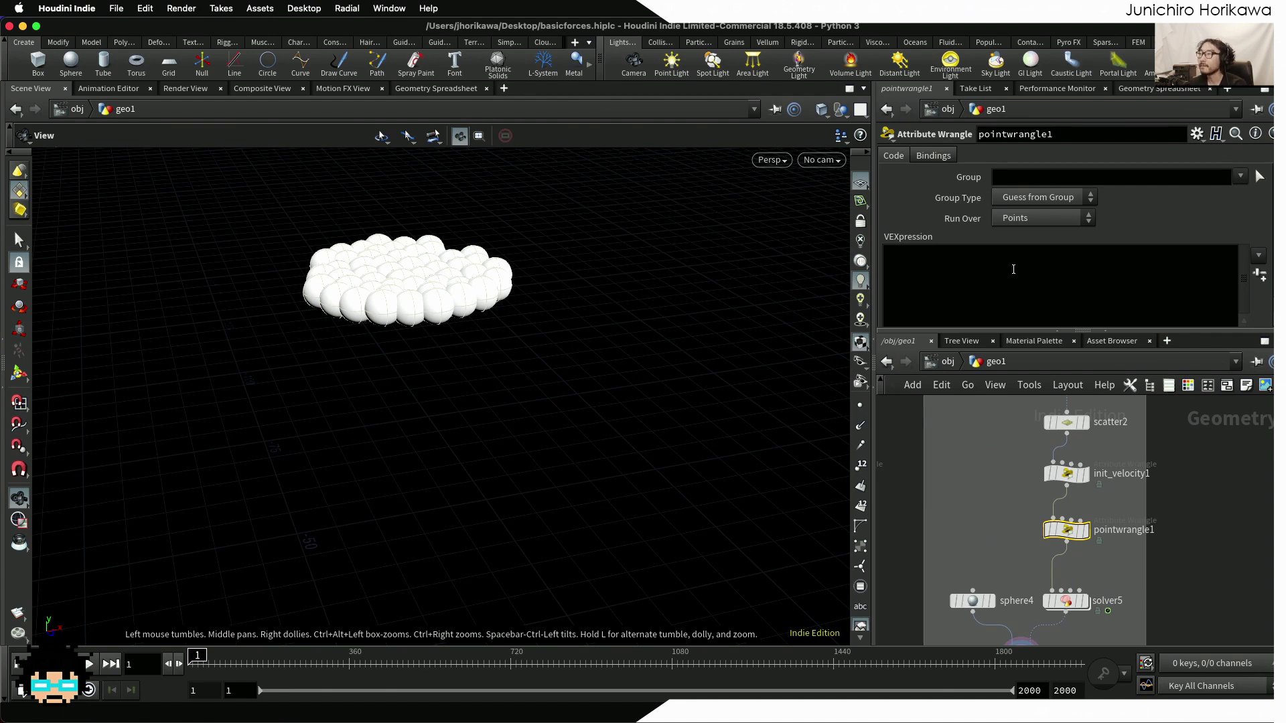
# Rename the new wrangle node as init_mass
pyautogui.scroll(3, 994, 569)
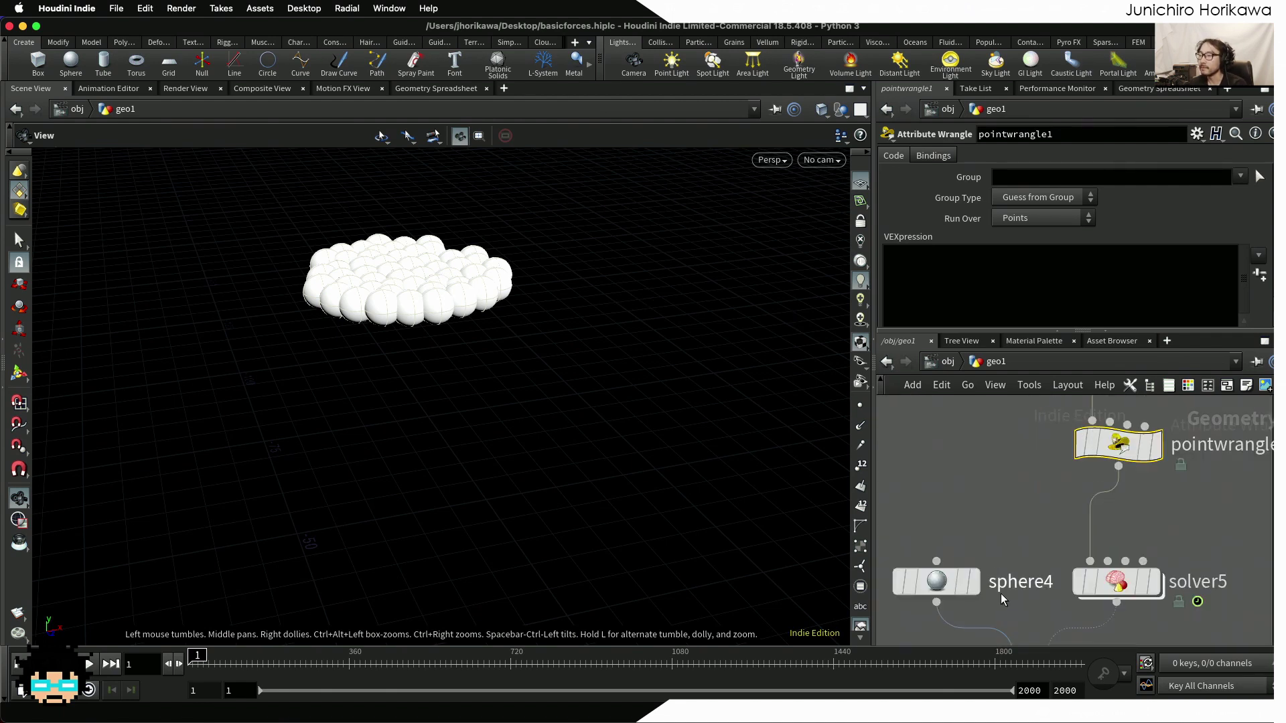
pyautogui.scroll(-1, 1028, 524)
pyautogui.doubleClick(1158, 434)
pyautogui.write('in')
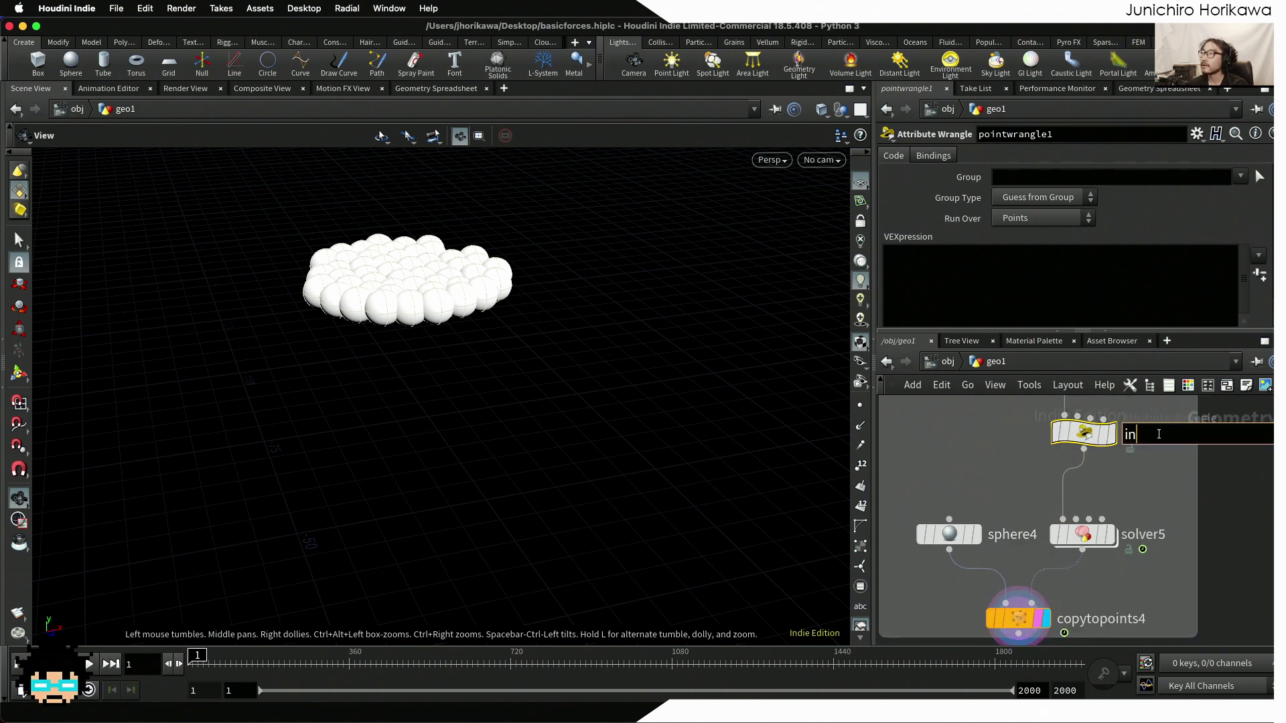
pyautogui.write('it_n')
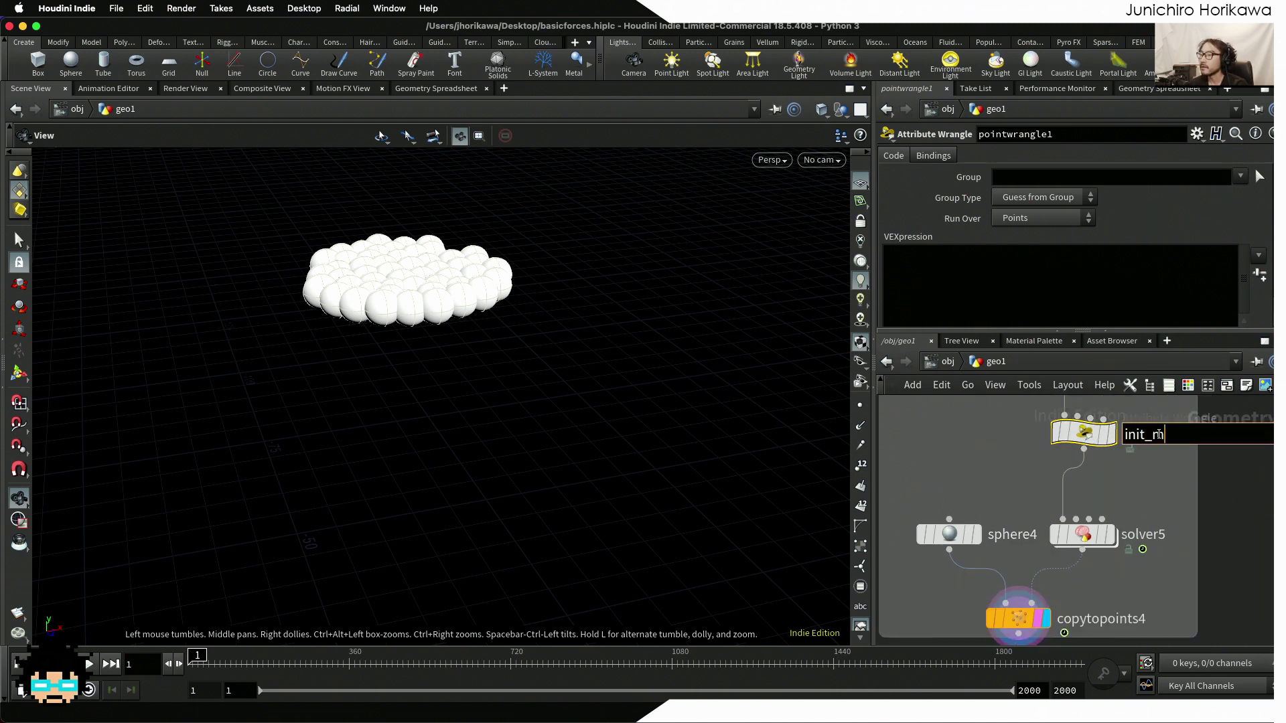
pyautogui.write('ass')
pyautogui.press('Return')
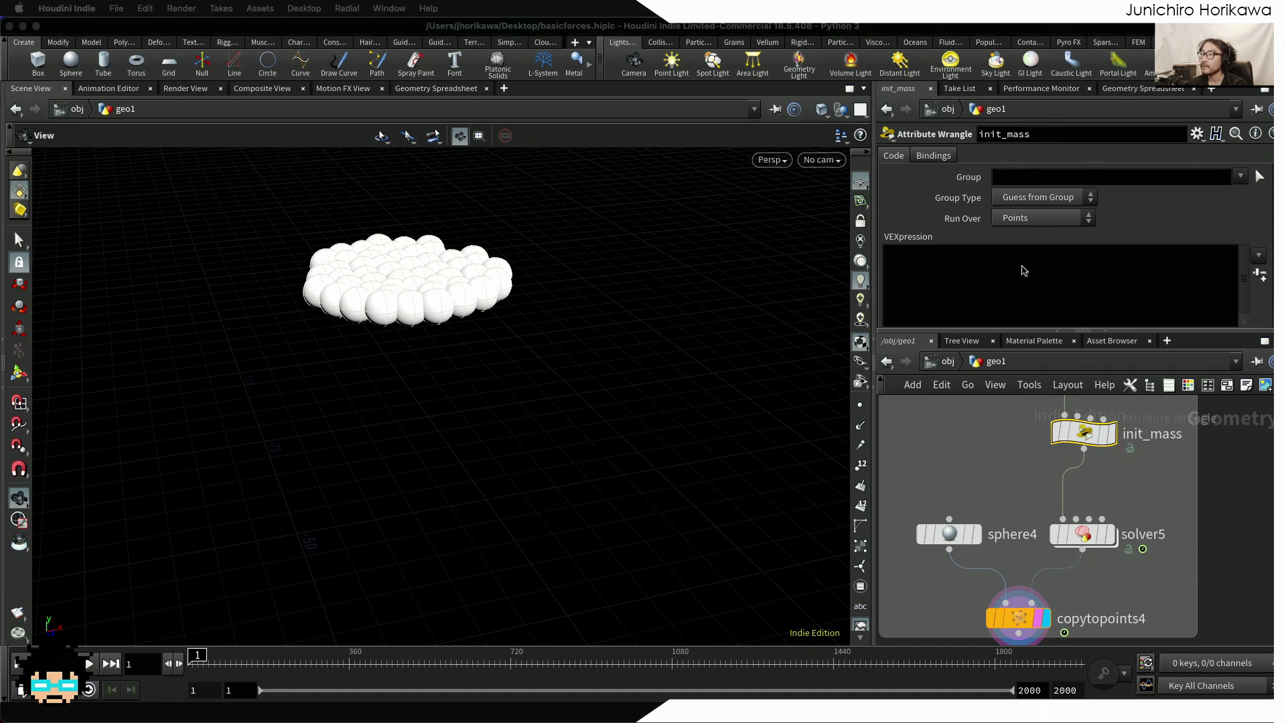
# Write the VEX line float mass = rand(@P + chf("seed")); in the init_mass wrangle
pyautogui.click(1022, 273)
pyautogui.write('float ')
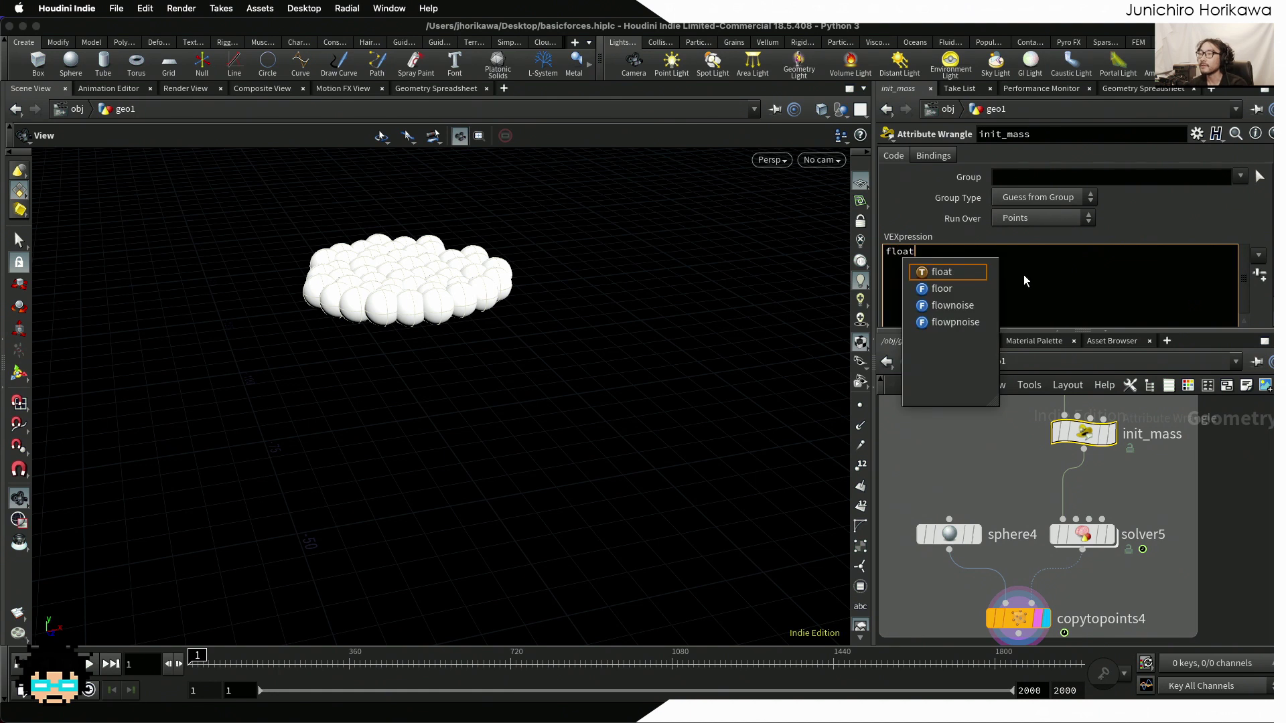
pyautogui.write('mass=')
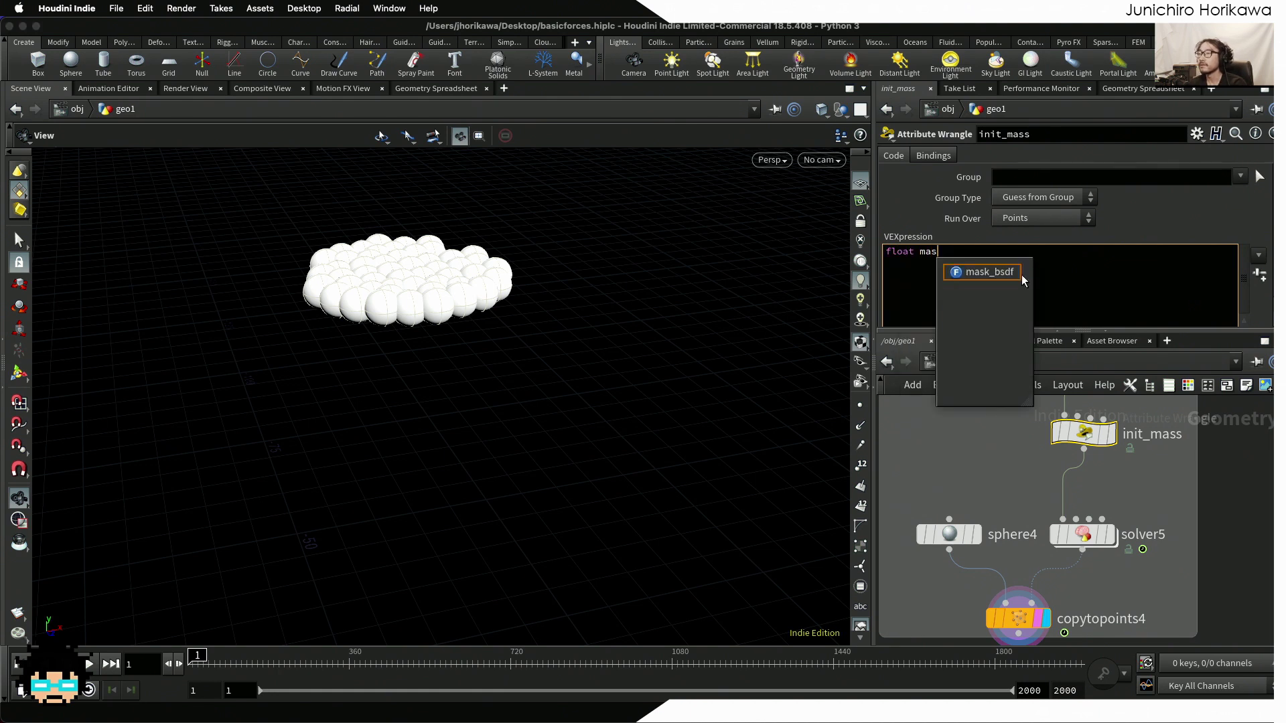
pyautogui.press('BackSpace')
pyautogui.press('BackSpace')
pyautogui.write('= rand(')
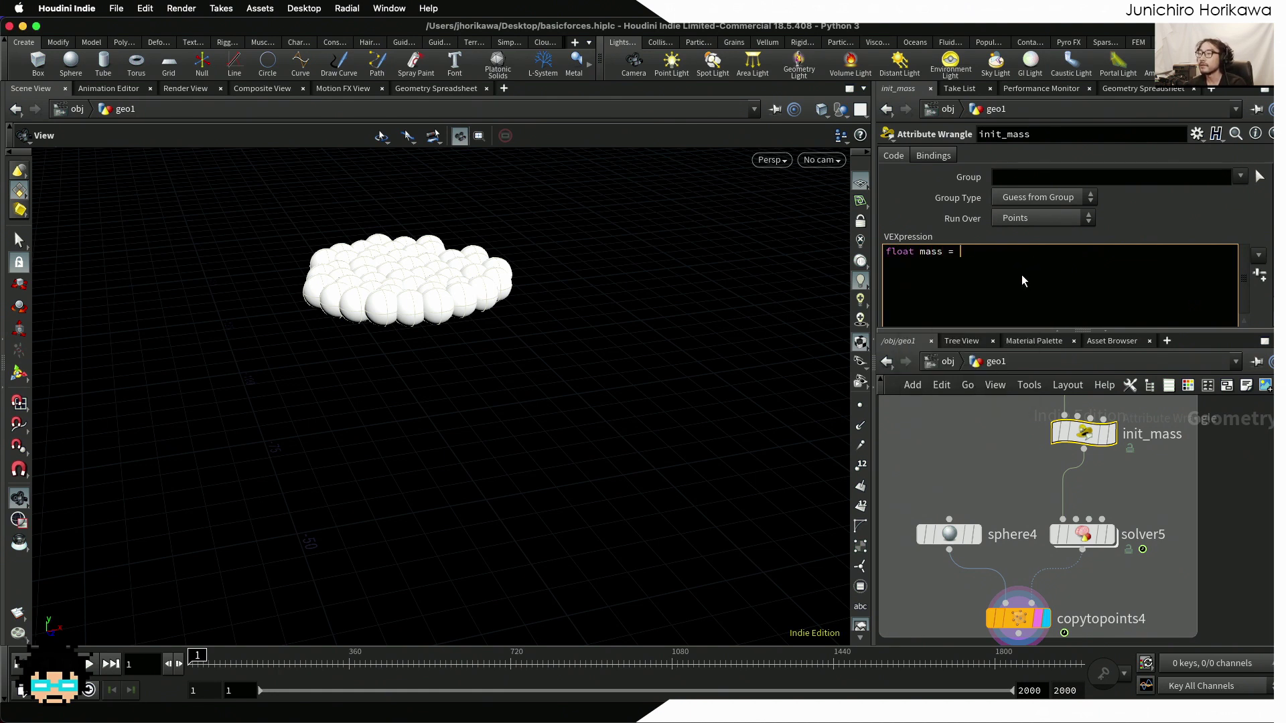
pyautogui.moveTo(1021, 278)
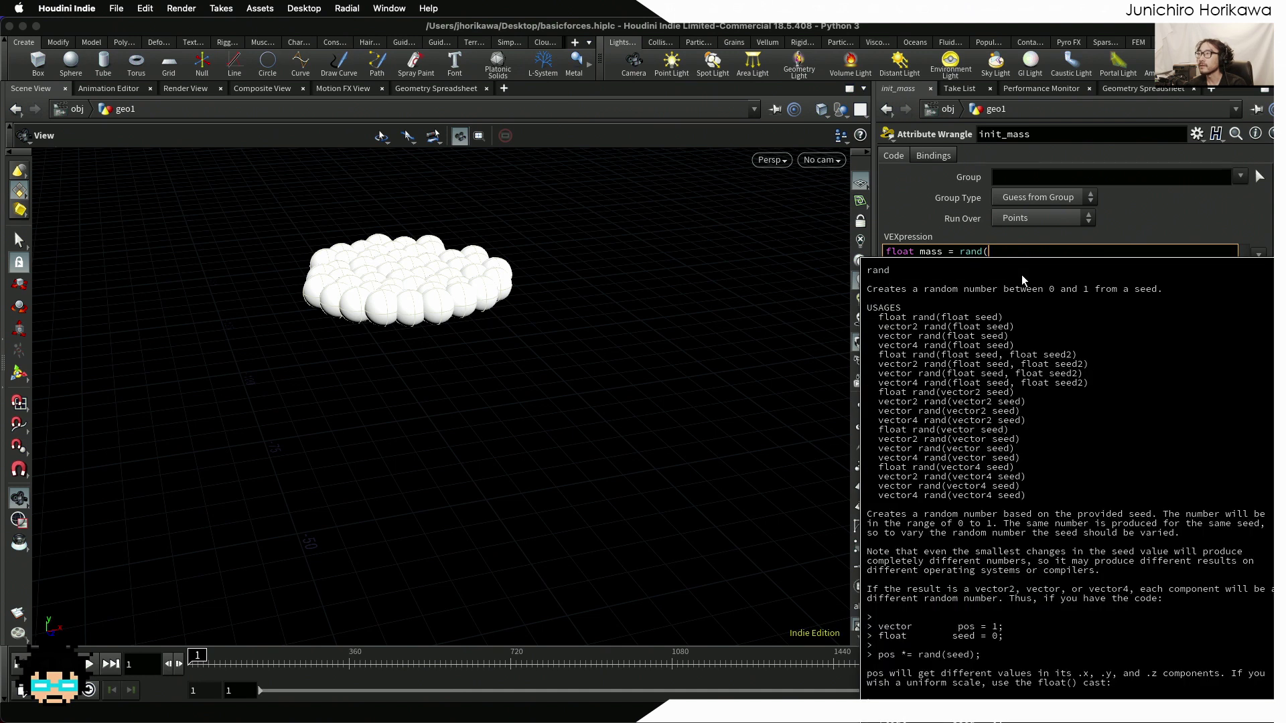
pyautogui.write('@')
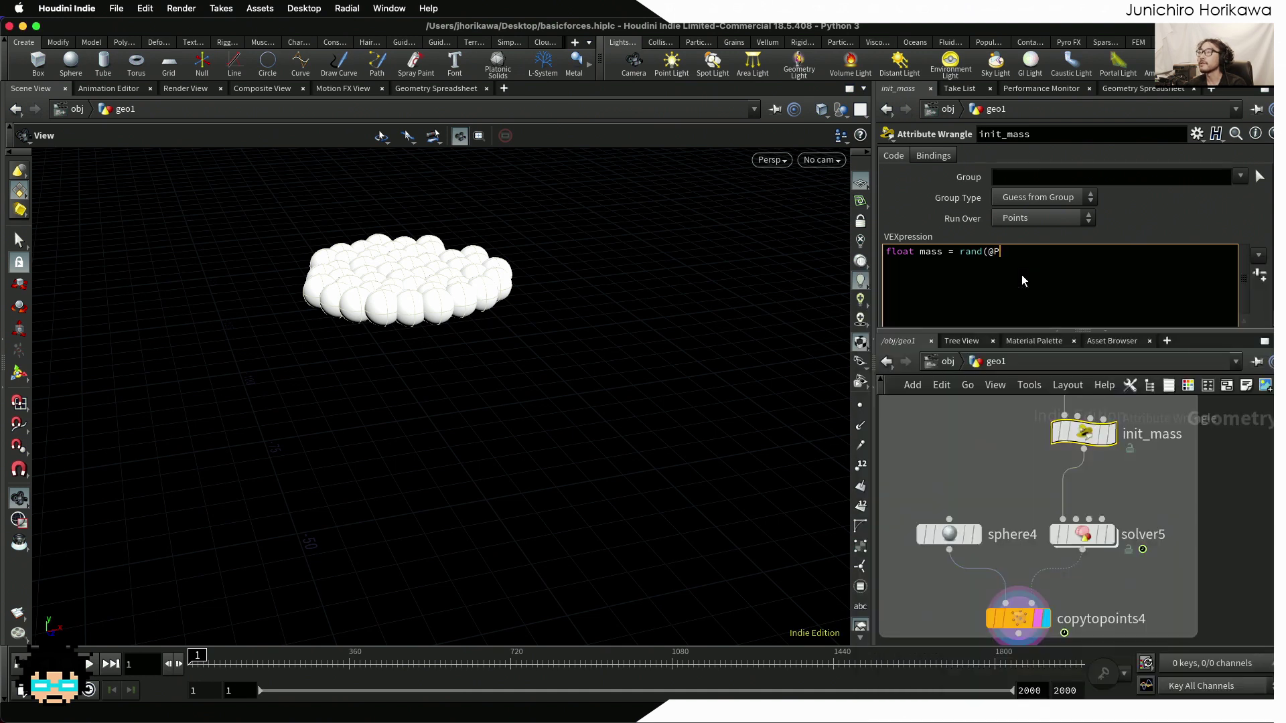
pyautogui.write('P + chf("eed')
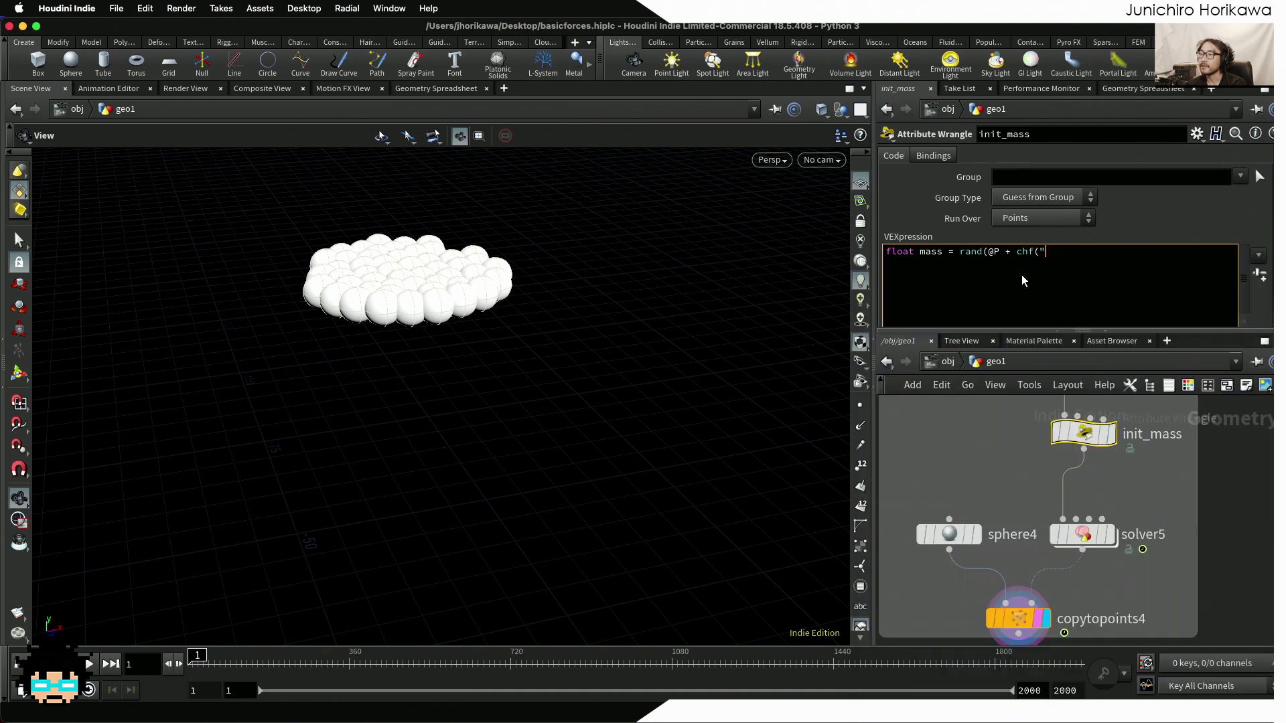
pyautogui.press('Return')
pyautogui.write('"));')
# Create the Seed parameter from the init_mass code and set it to about 0.776
pyautogui.scroll(-2, 1240, 215)
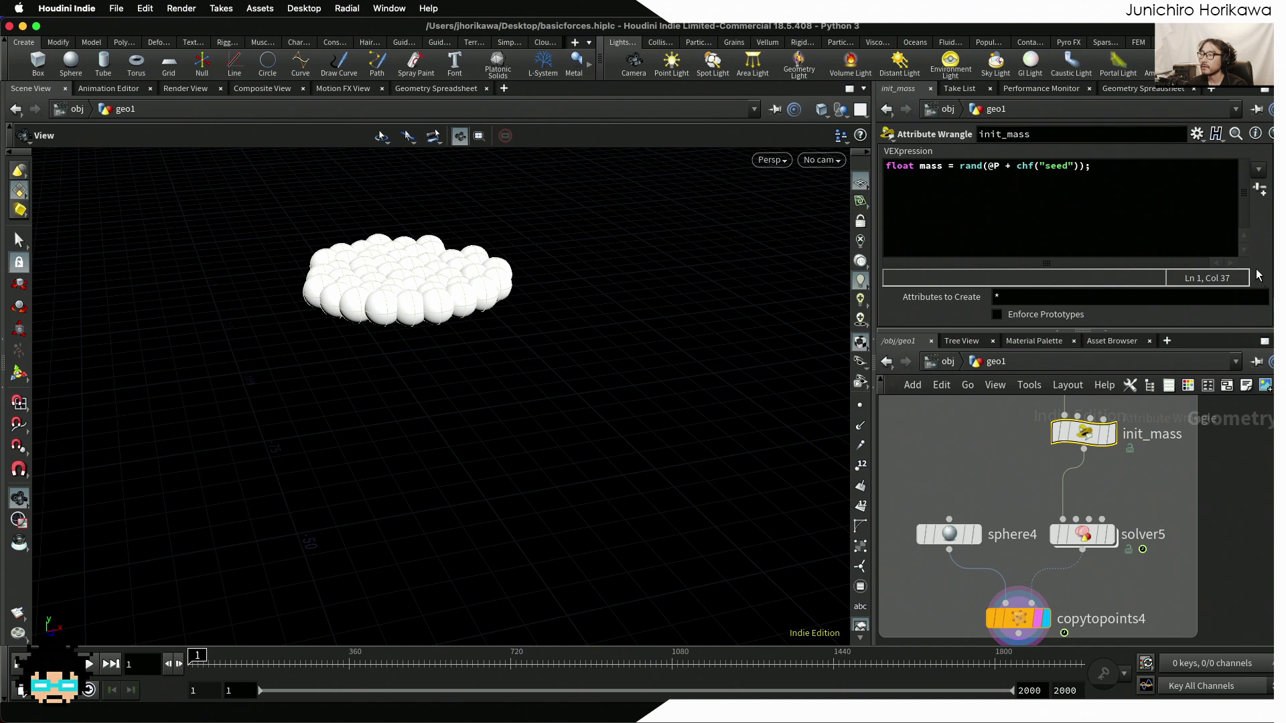
pyautogui.click(1260, 189)
pyautogui.moveTo(1132, 319); pyautogui.dragTo(1223, 320)
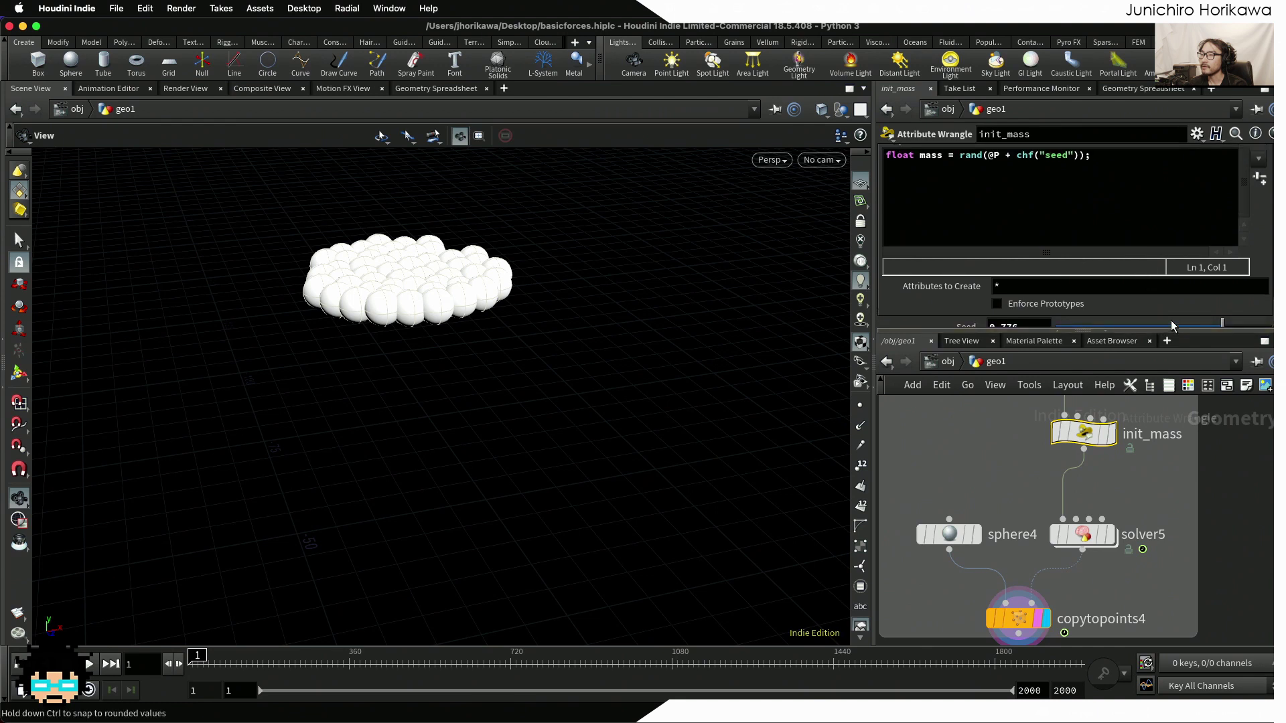
# Add the line mass = fit01(mass, 1.0, 3.0); to the init_mass code to remap the random mass
pyautogui.scroll(3, 1211, 260)
pyautogui.click(1180, 224)
pyautogui.press('Return')
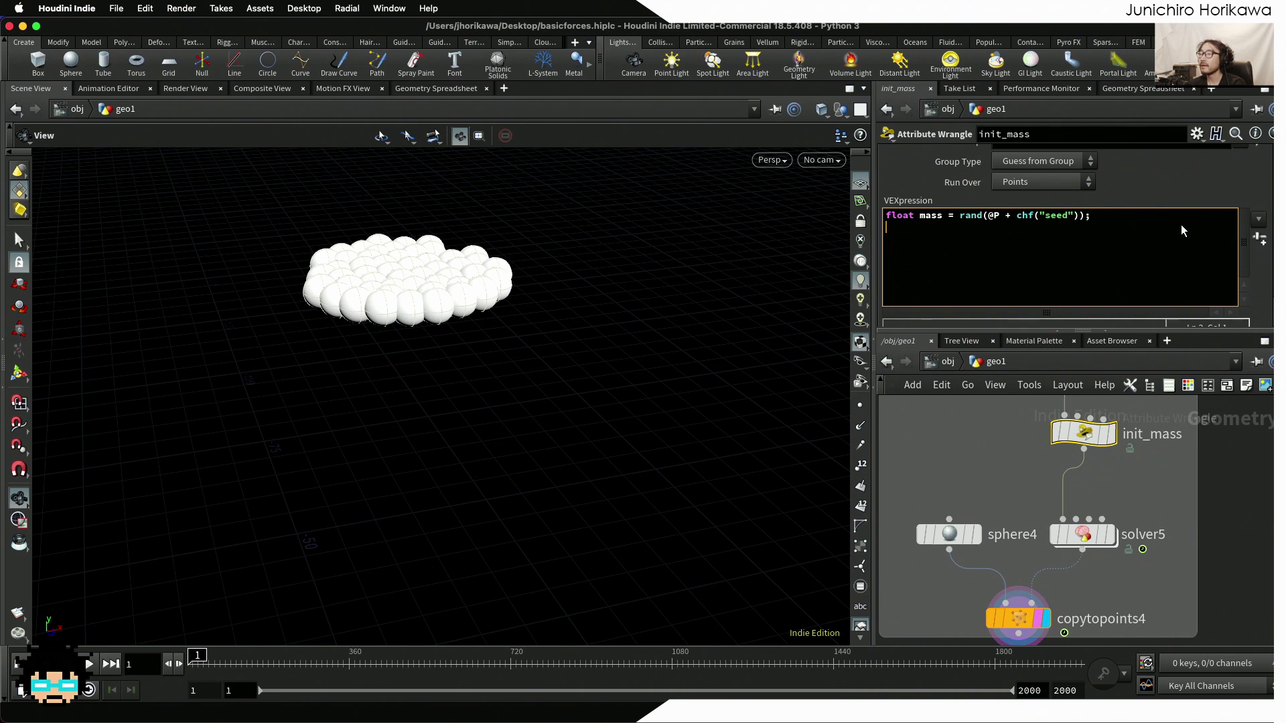
pyautogui.write('mass = fit01')
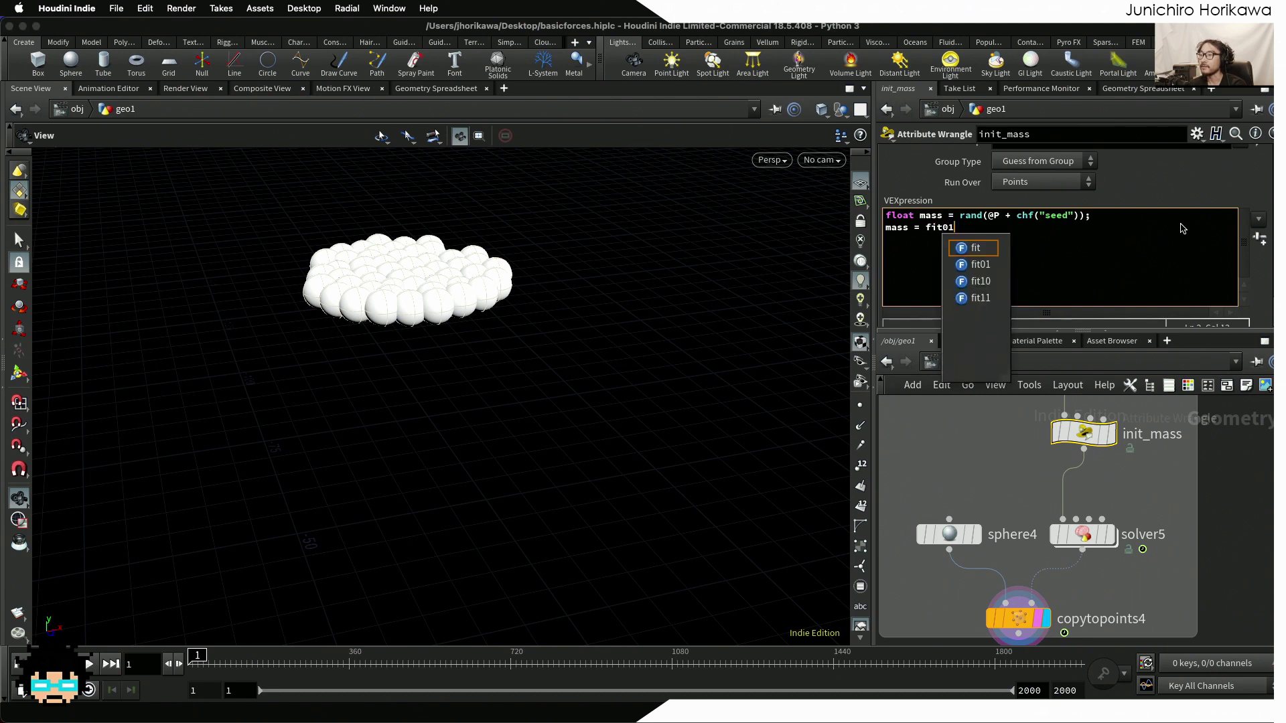
pyautogui.write('(')
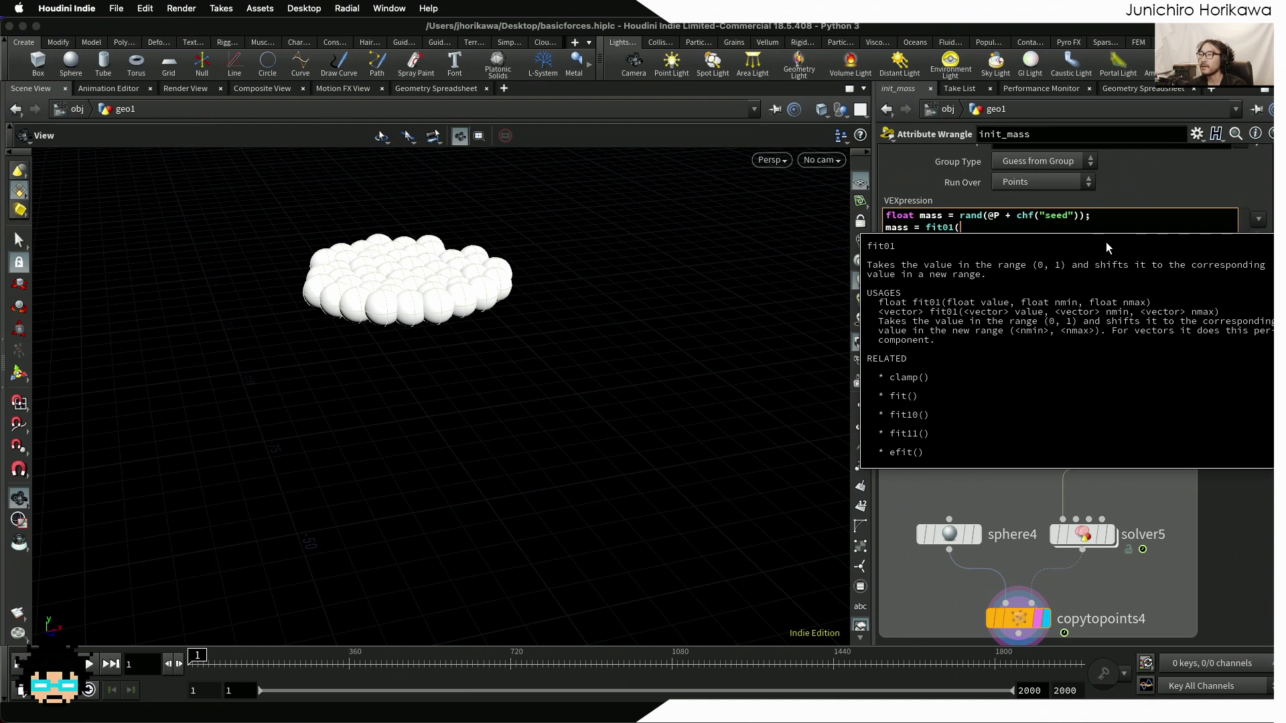
pyautogui.write('mass, 1.0, 3.0);')
pyautogui.press('Return')
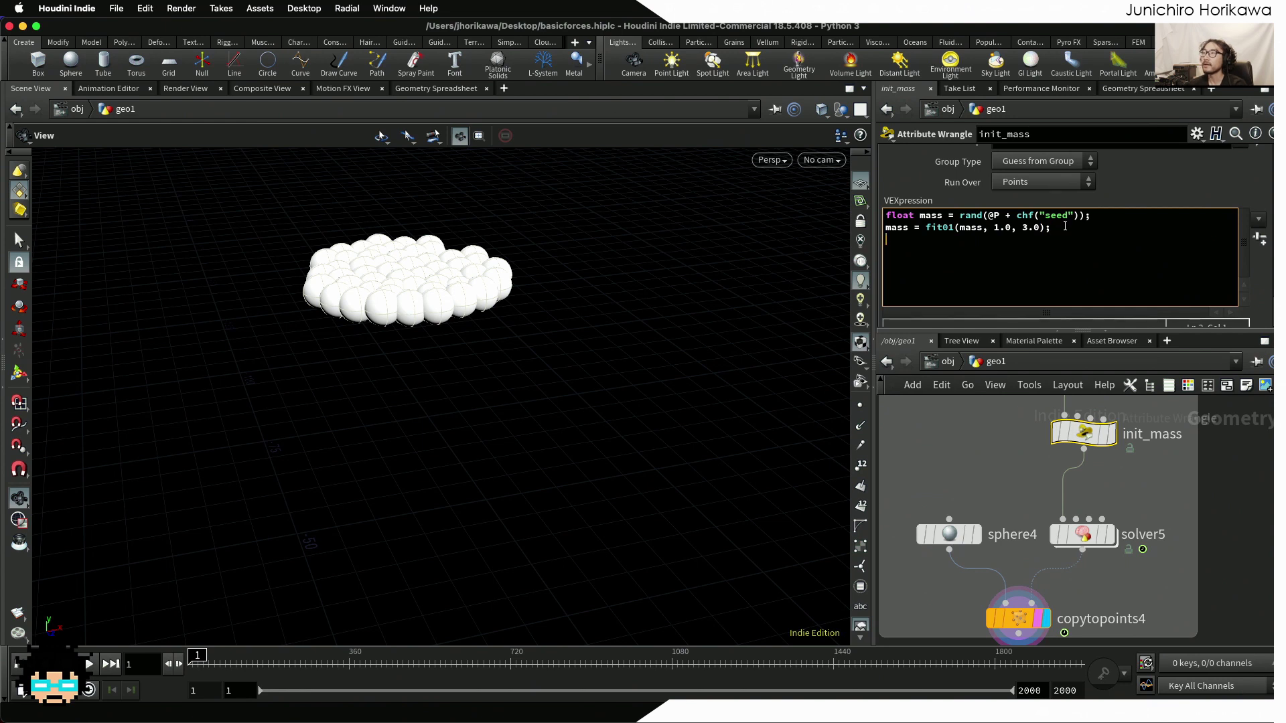
# Store the mass in point attributes with the lines f@pscale = mass; and f@mass = mass; in init_mass
pyautogui.write('f@pscale = ')
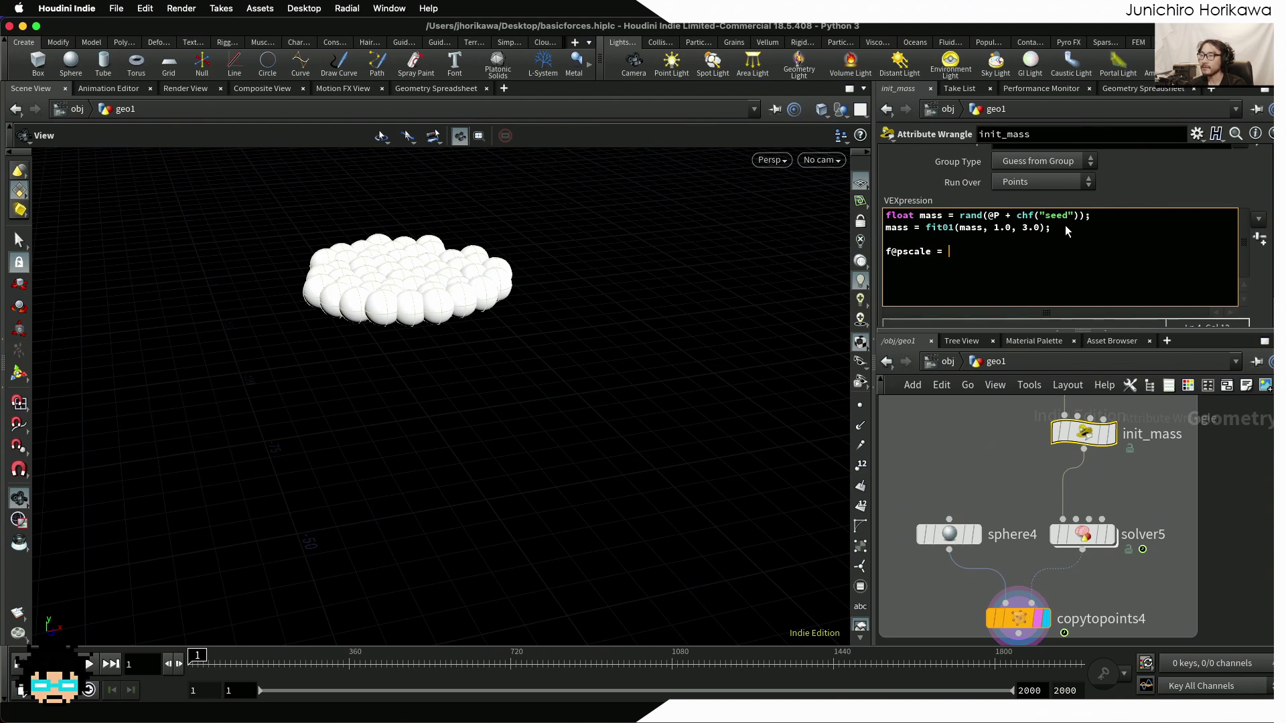
pyautogui.write('mass;')
pyautogui.press('Return')
pyautogui.write('f@mass = mass;')
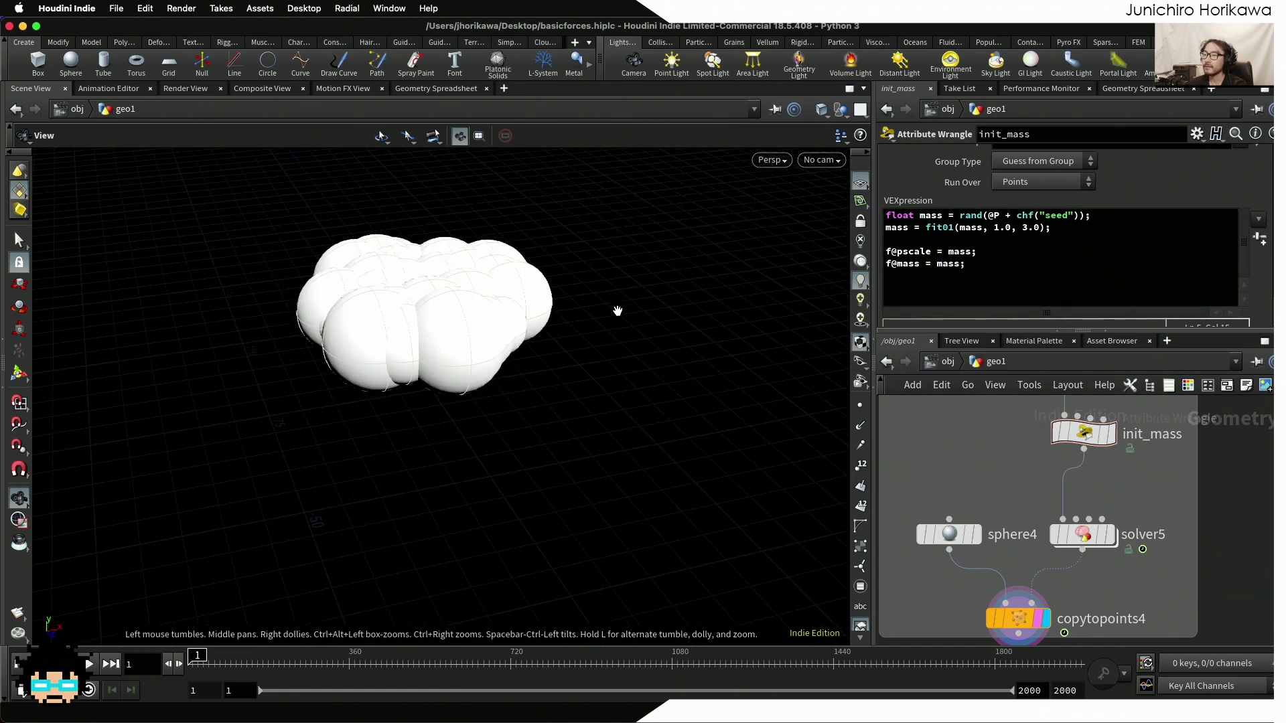
# Frame the sphere cluster and examine its varied sphere sizes from different angles and distances
pyautogui.write('f')
pyautogui.scroll(-10, 616, 309)
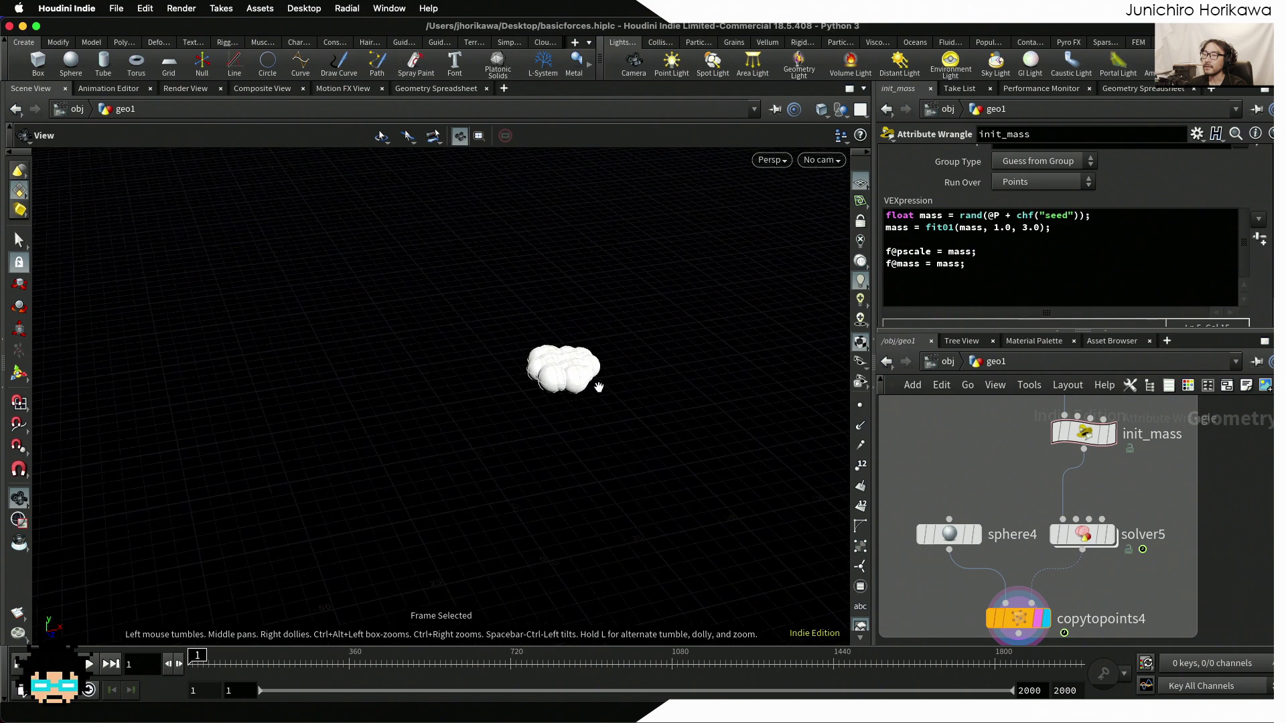
pyautogui.moveTo(599, 407); pyautogui.dragTo(548, 276)
pyautogui.scroll(8, 569, 297)
pyautogui.scroll(6, 571, 367)
pyautogui.moveTo(571, 367)
pyautogui.mouseDown()
pyautogui.moveTo(564, 312)
pyautogui.moveTo(571, 350)
pyautogui.mouseUp()
pyautogui.scroll(-10, 564, 311)
pyautogui.scroll(3, 571, 350)
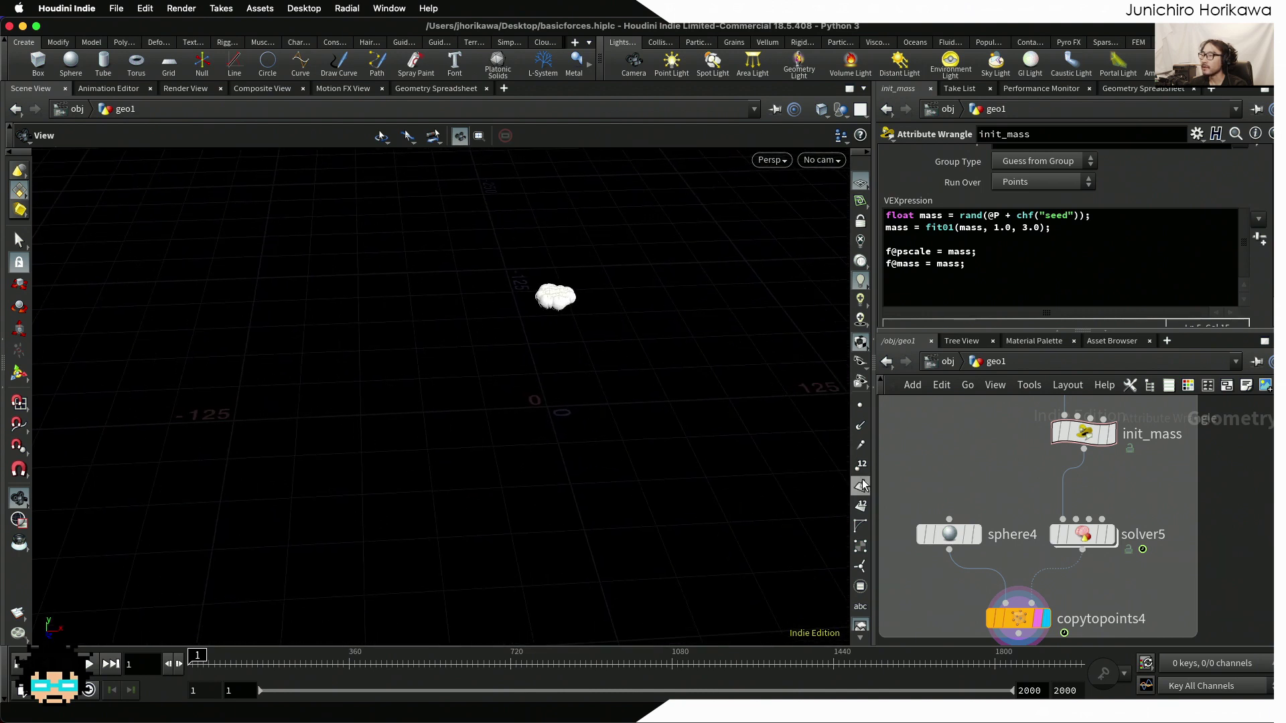
# Set the scatter2 node's Force Total Count to 100 and view the denser sphere cluster
pyautogui.scroll(-3, 978, 472)
pyautogui.scroll(5, 977, 473)
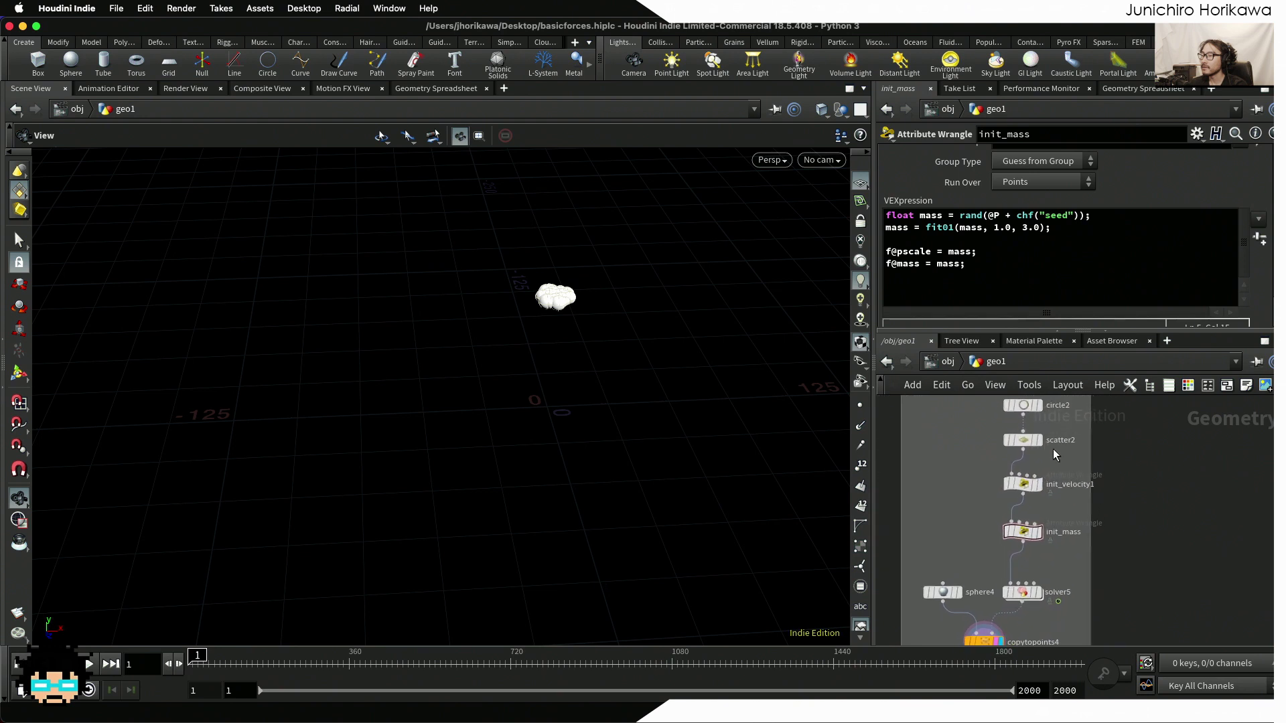
pyautogui.click(1032, 442)
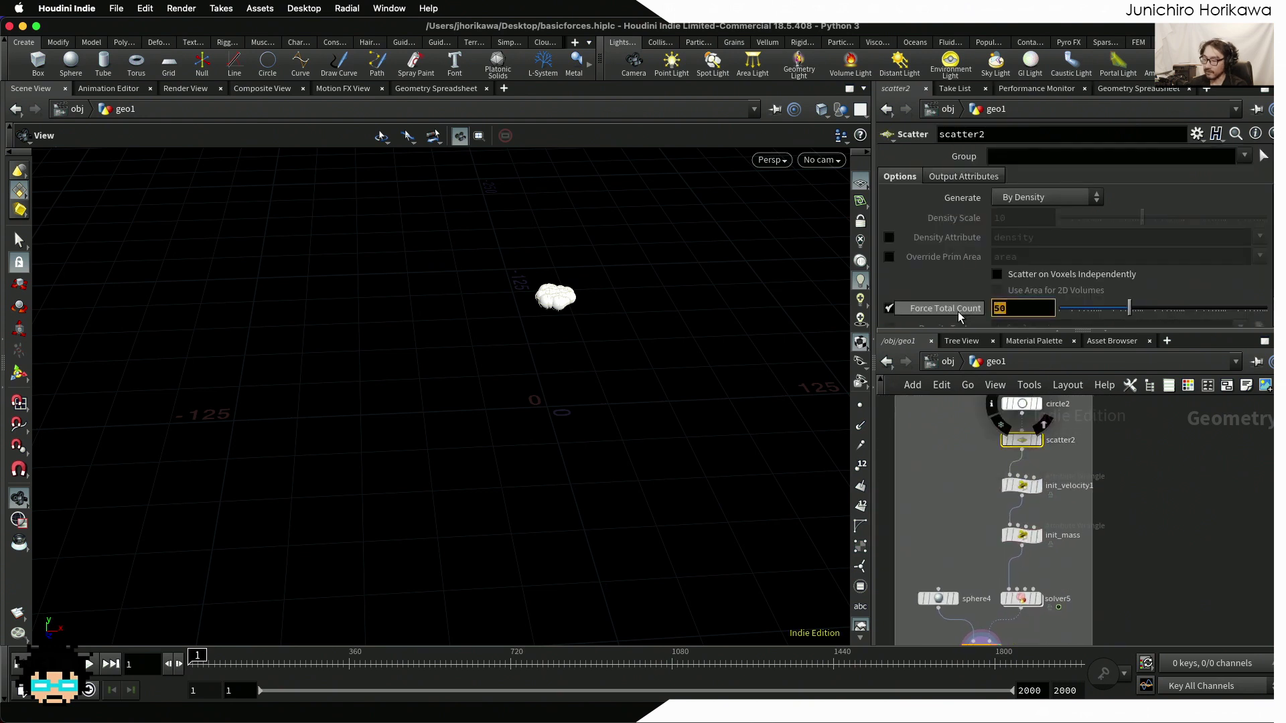
pyautogui.write('100')
pyautogui.press('Return')
pyautogui.moveTo(613, 301); pyautogui.dragTo(630, 300)
pyautogui.scroll(8, 569, 294)
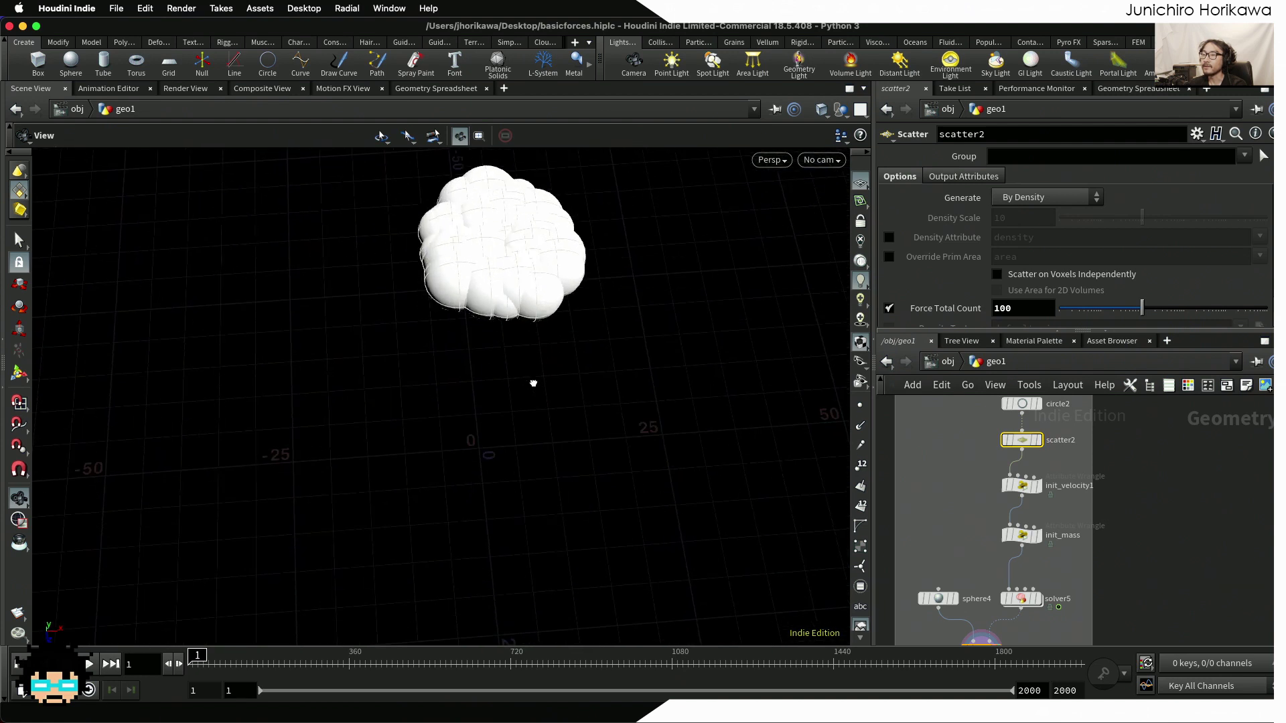
pyautogui.scroll(-5, 527, 279)
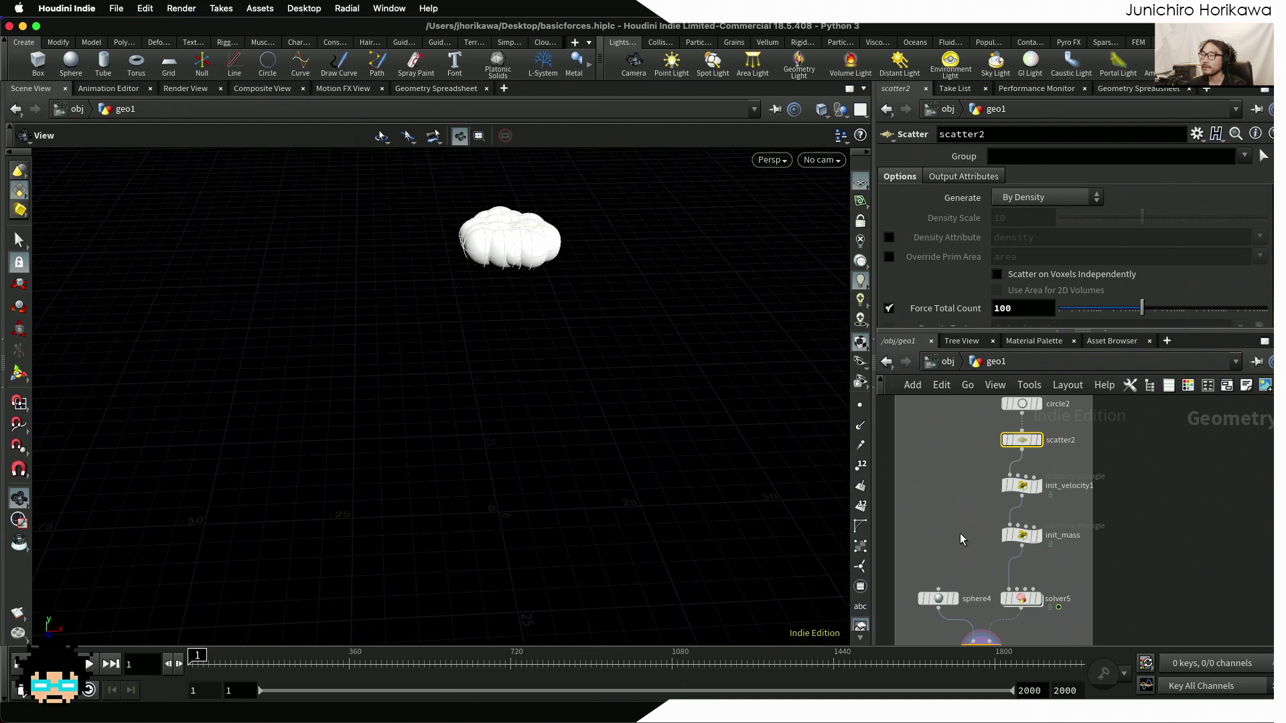
# Examine init_mass's per-point mass and pscale values in the Geometry Spreadsheet, sorting the points by mass in descending order
pyautogui.scroll(-3, 993, 553)
pyautogui.scroll(2, 992, 553)
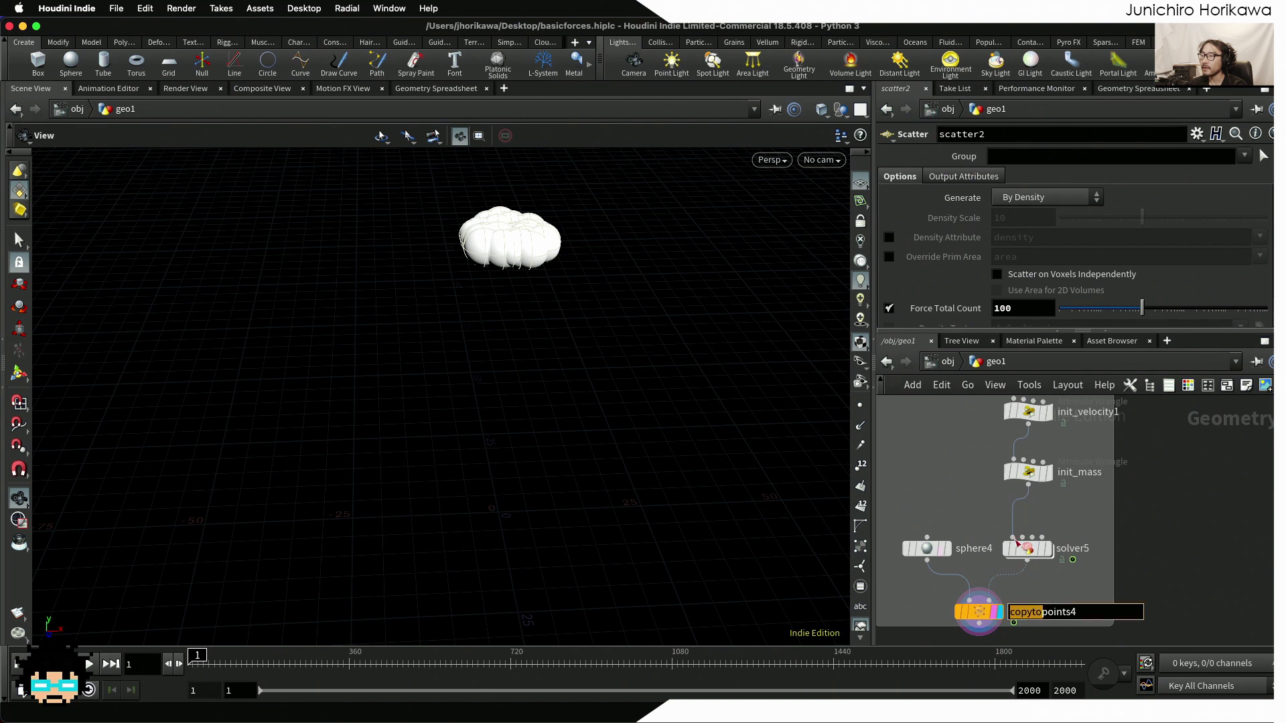
pyautogui.click(1028, 471)
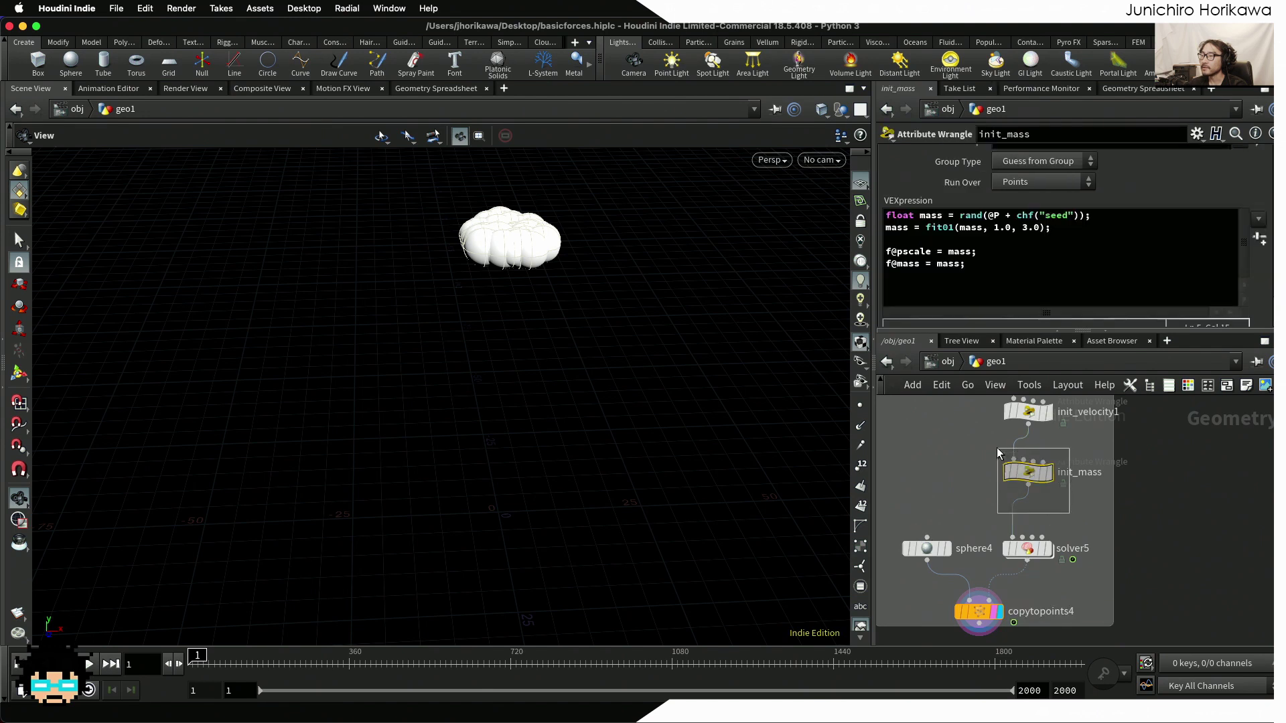
pyautogui.click(1147, 90)
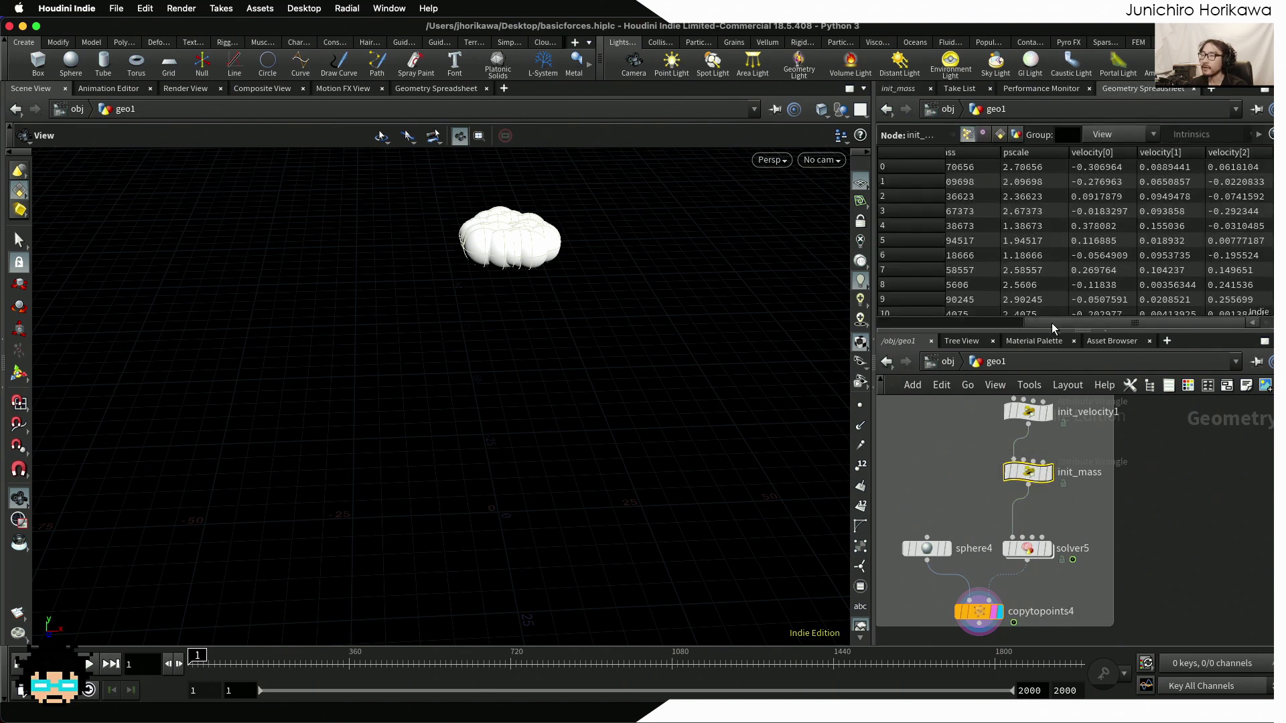
pyautogui.hscroll(-3, 1008, 300)
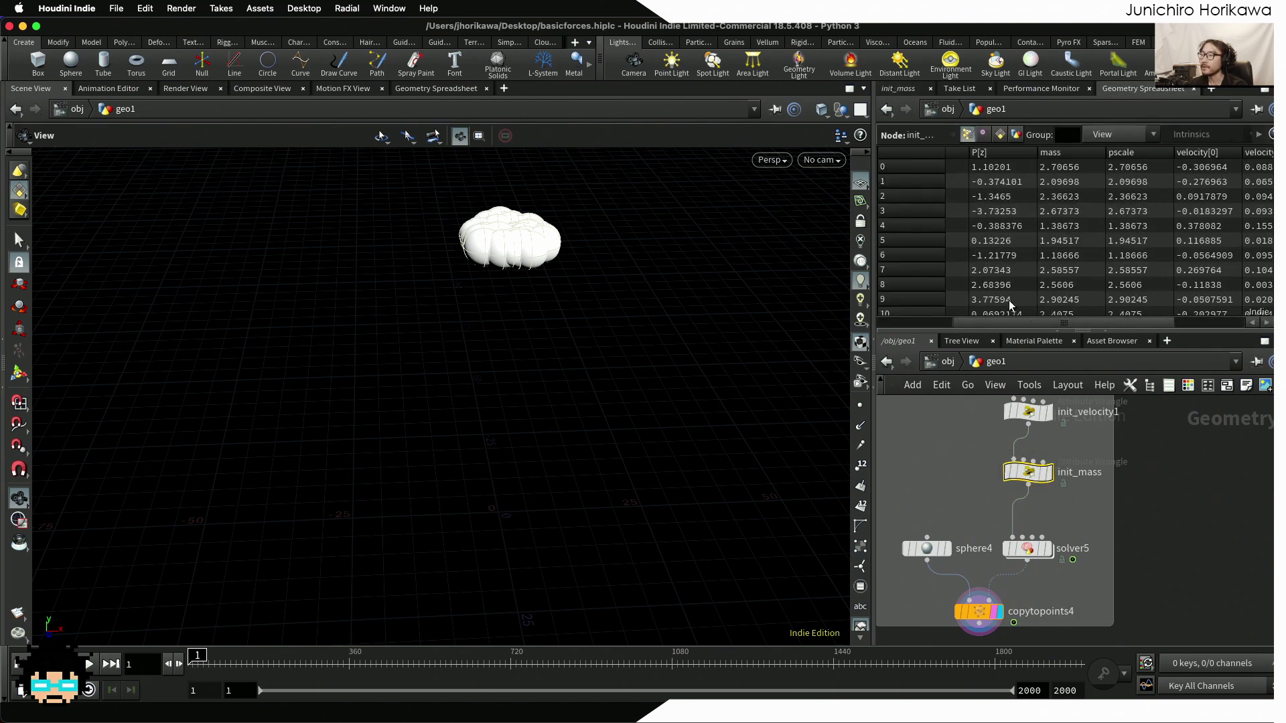
pyautogui.click(1064, 151)
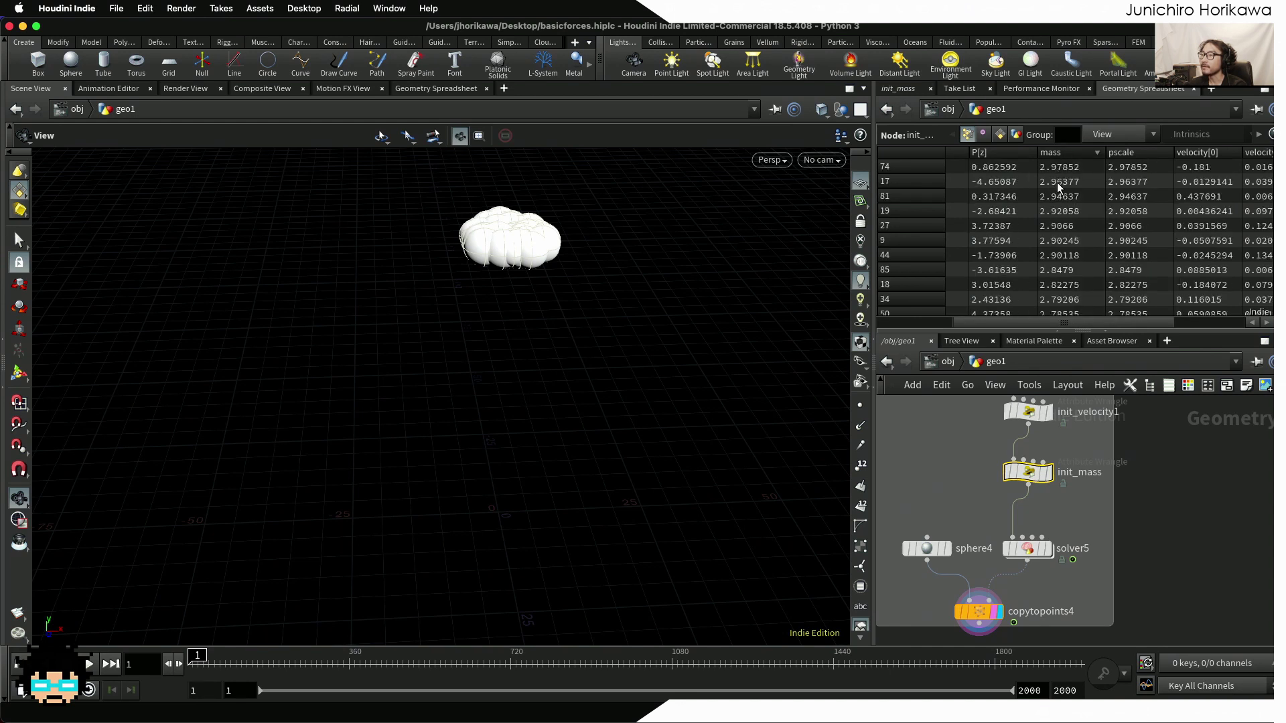
# Open the gravity_force wrangle's code inside solver5 and enlarge the parameter area to fit it
pyautogui.click(1063, 152)
pyautogui.scroll(-2, 1071, 509)
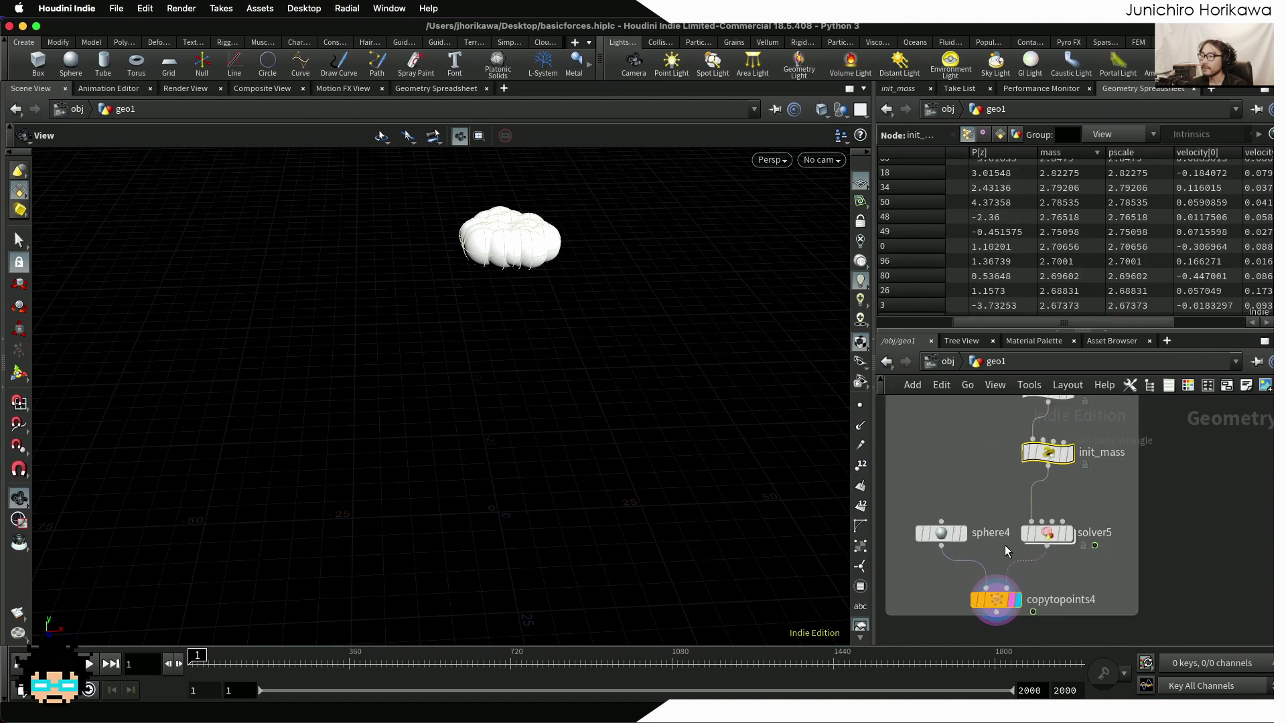
pyautogui.doubleClick(1062, 532)
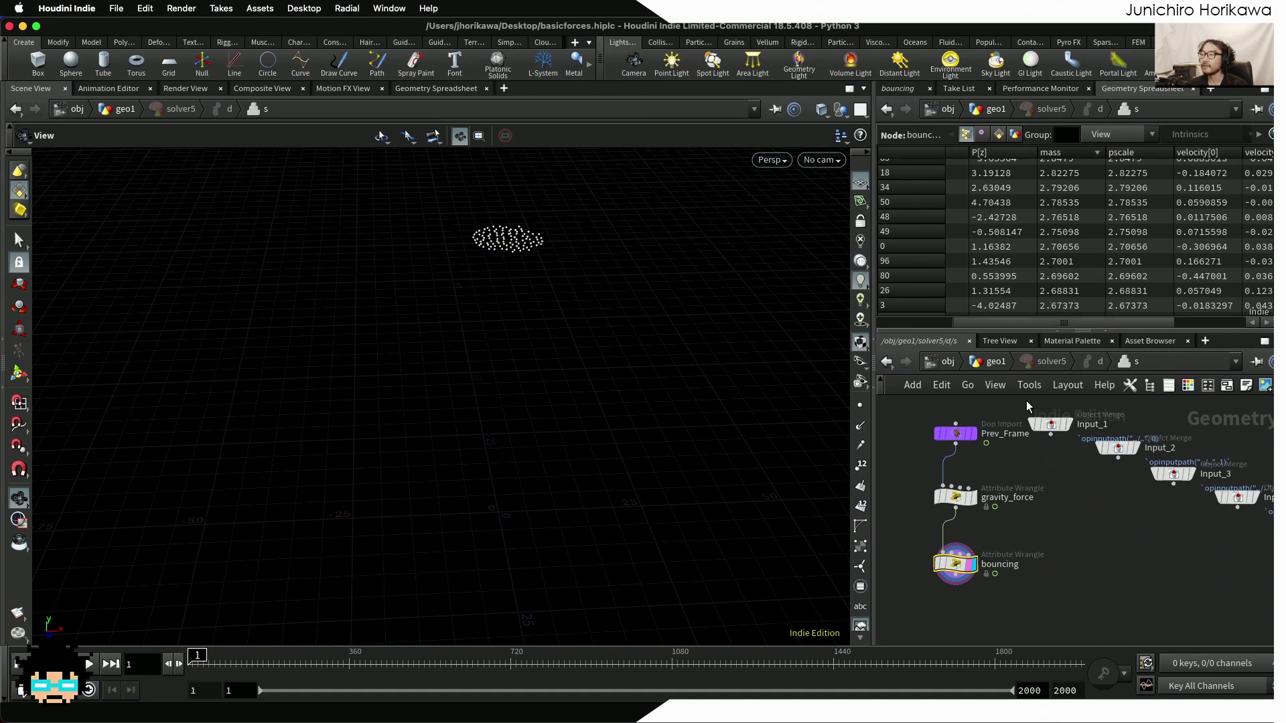
pyautogui.scroll(1, 996, 497)
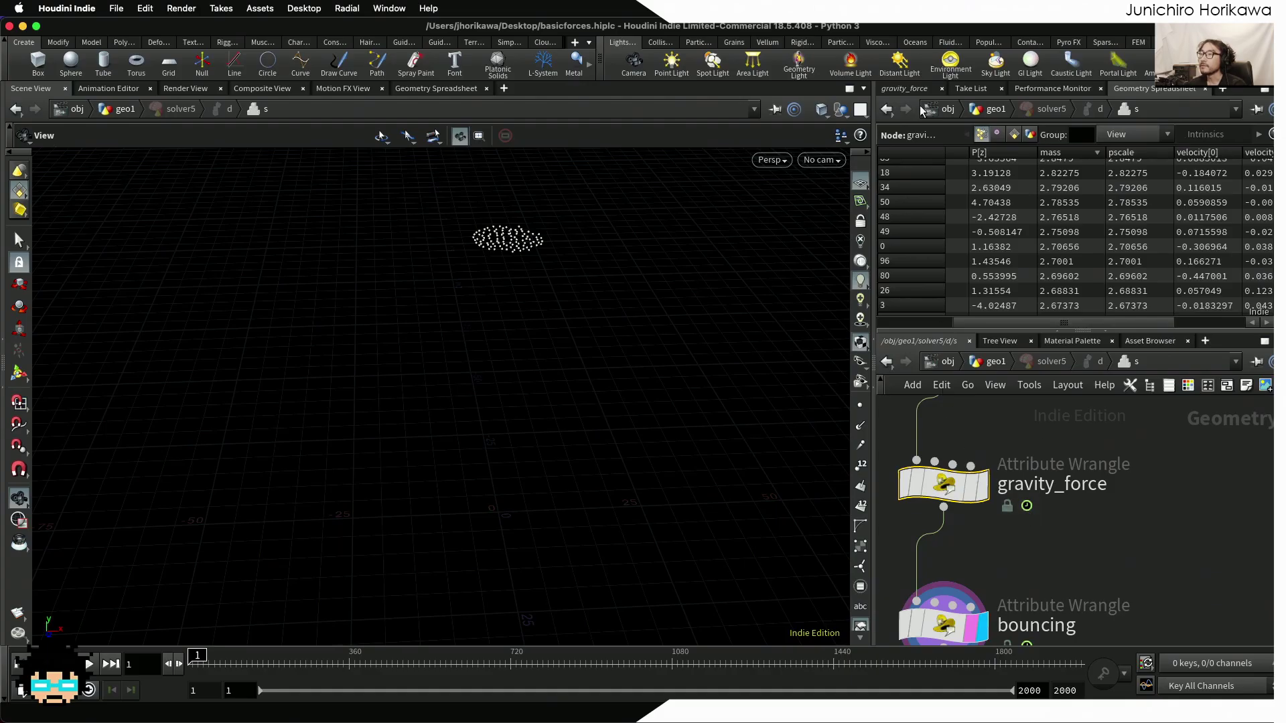
pyautogui.click(918, 91)
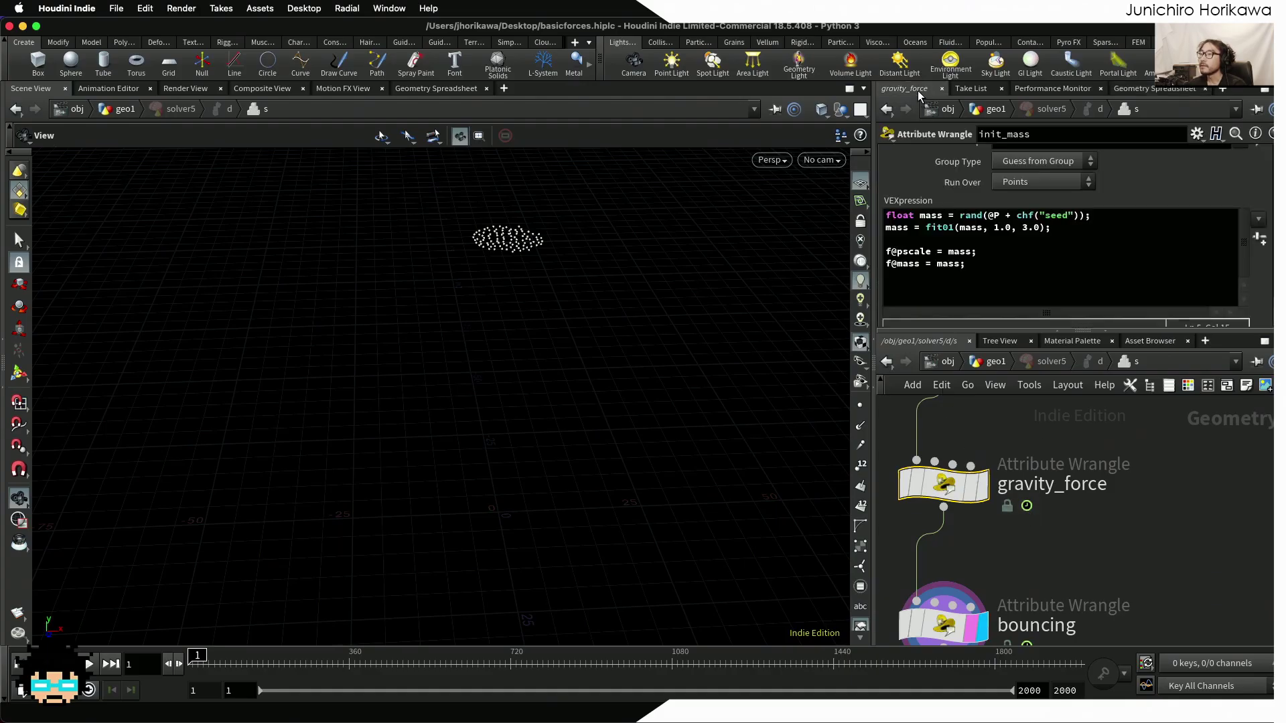
pyautogui.moveTo(944, 482); pyautogui.dragTo(944, 487)
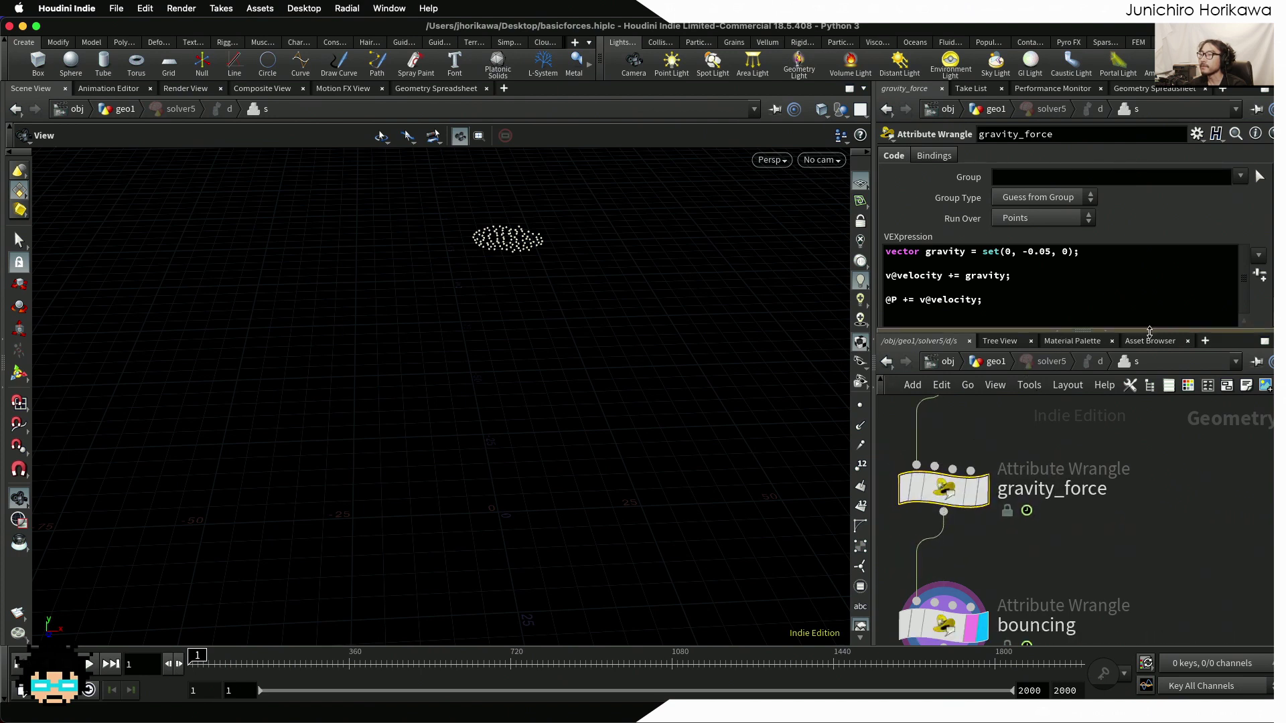
pyautogui.moveTo(1103, 334); pyautogui.dragTo(1103, 376)
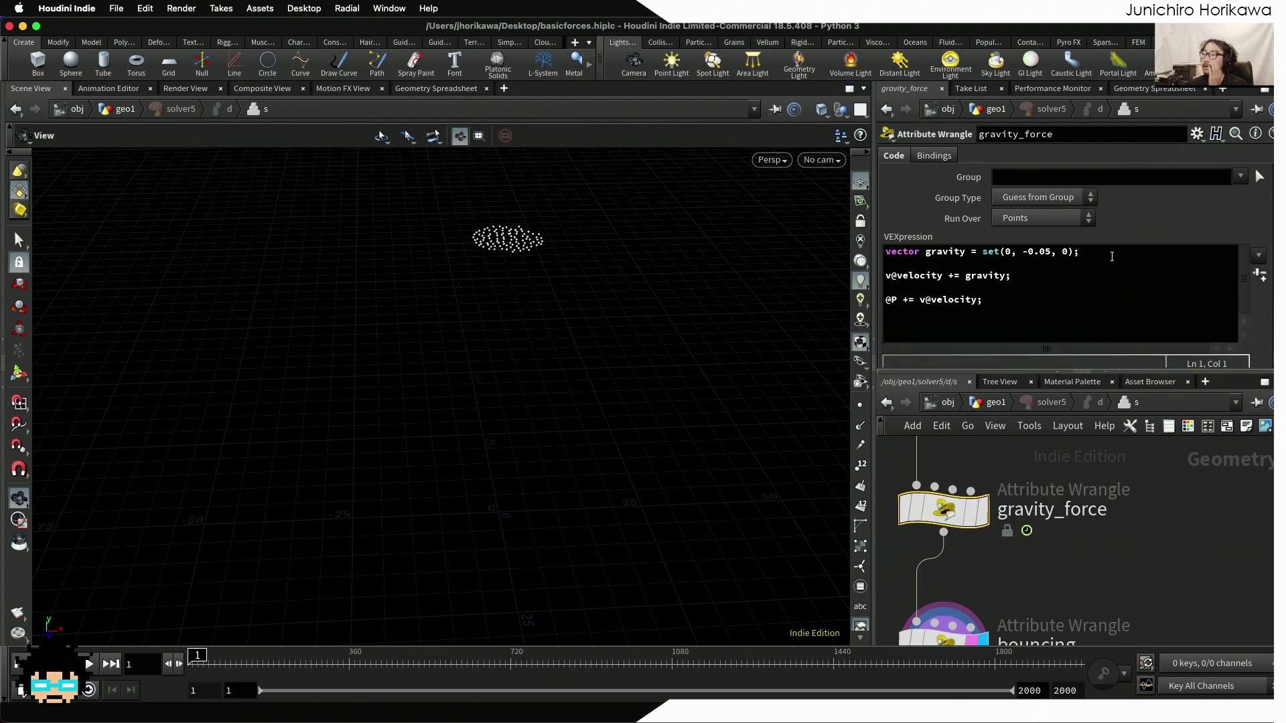
# Add the line vector acc = gravity / f@mass; below the gravity declaration in gravity_force
pyautogui.click(887, 251)
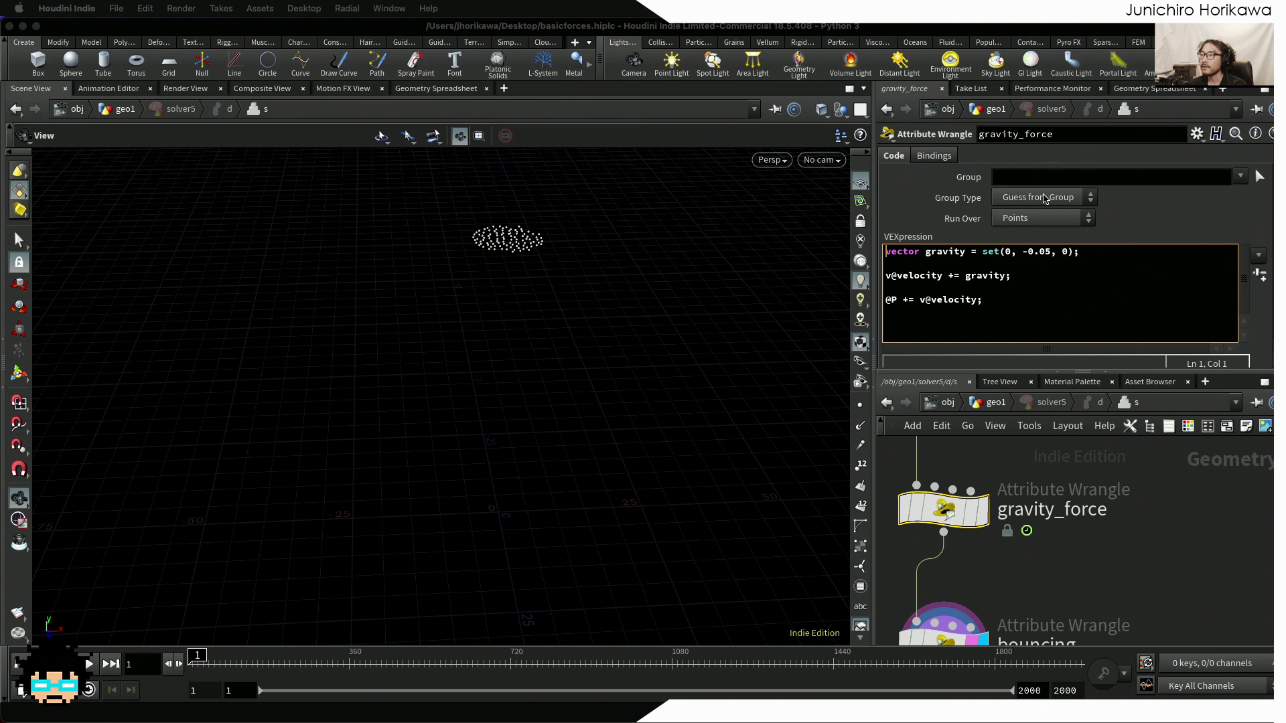
pyautogui.click(1028, 277)
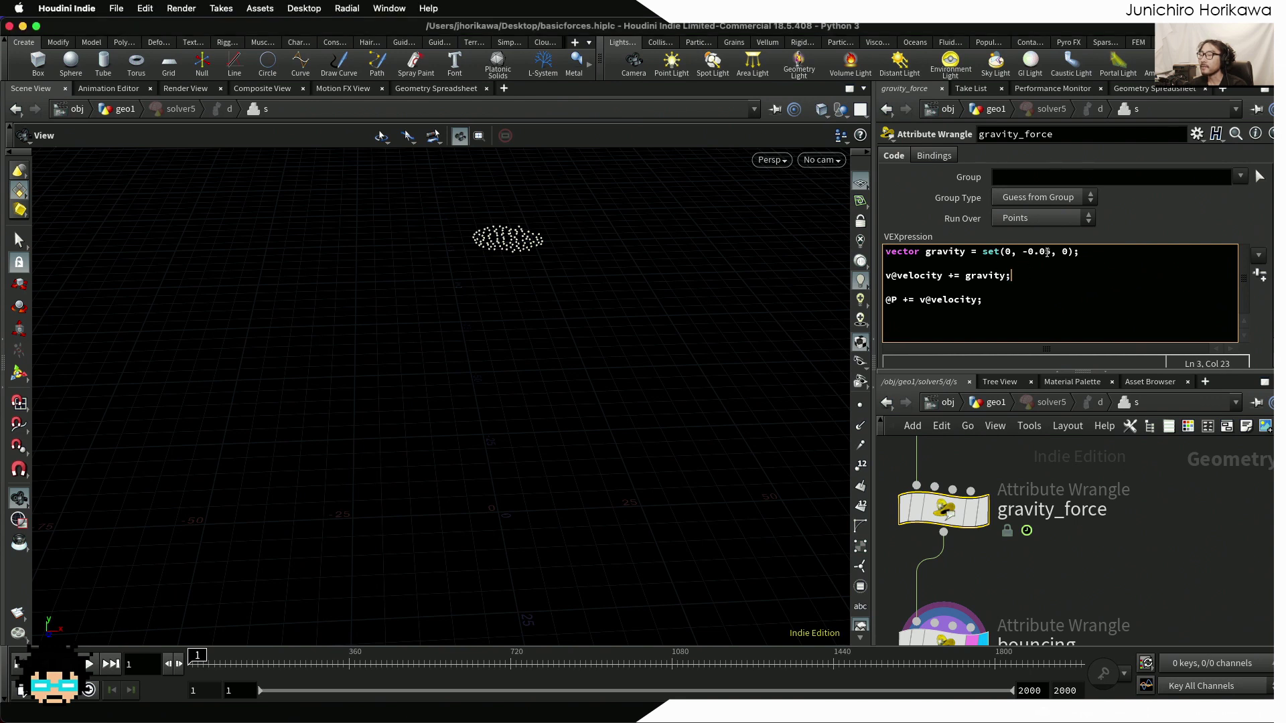
pyautogui.moveTo(1097, 253); pyautogui.dragTo(905, 249)
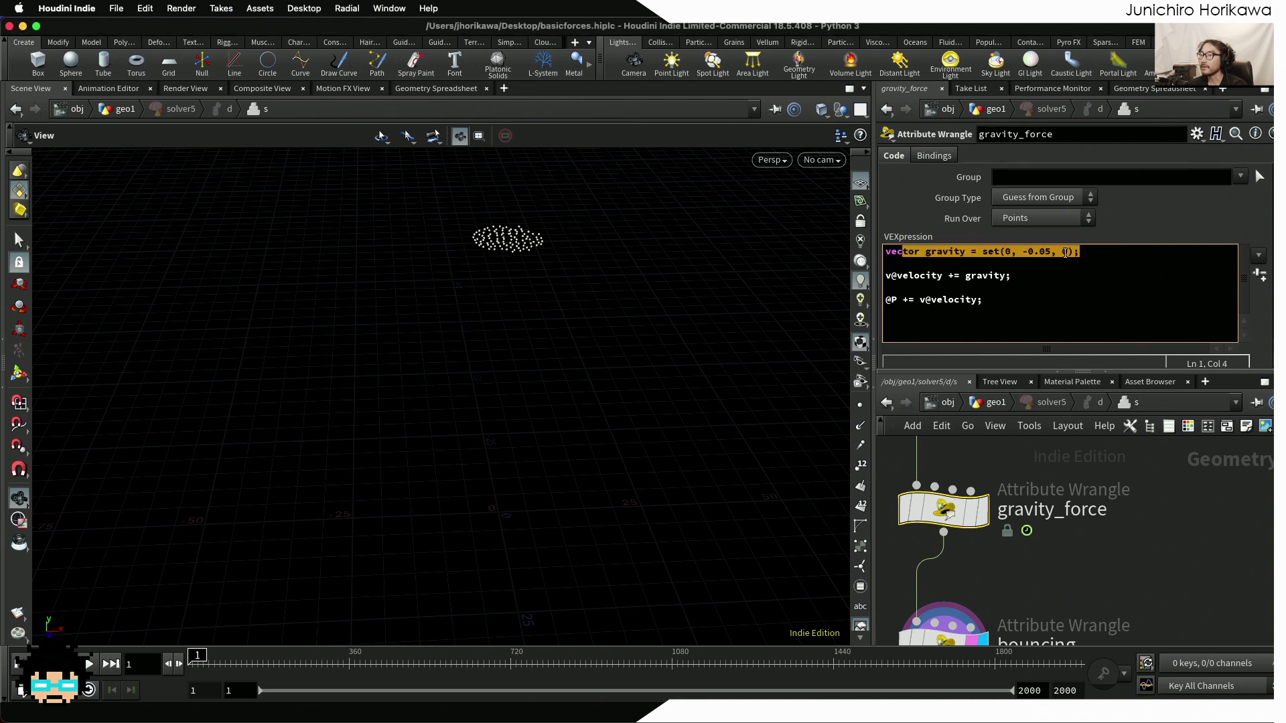
pyautogui.click(1109, 253)
pyautogui.press('Return')
pyautogui.write('vector acc = ')
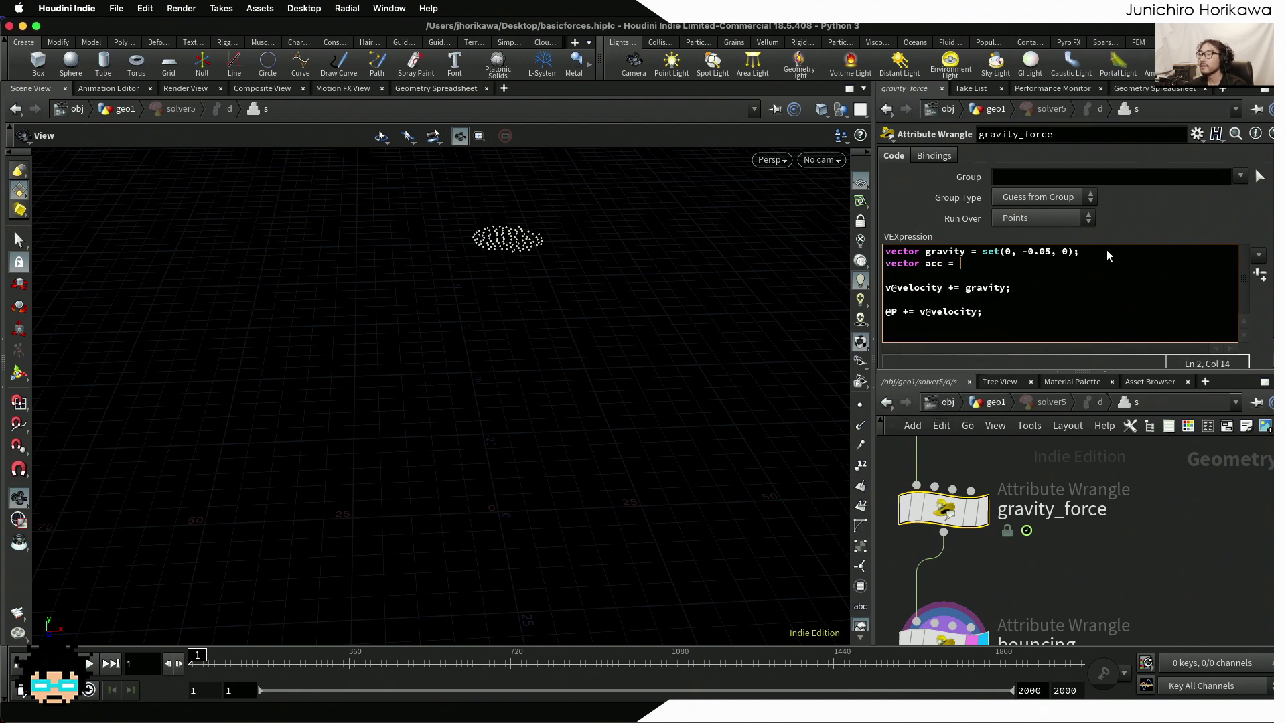
pyautogui.write('gravity')
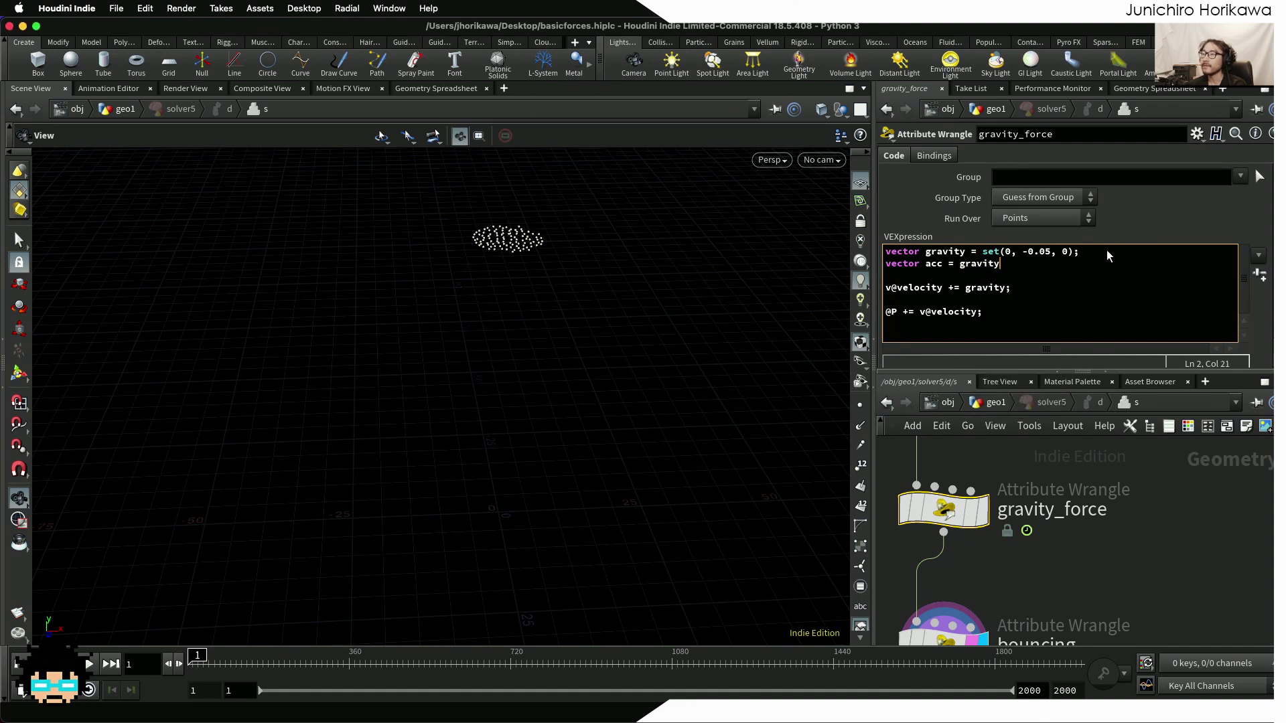
pyautogui.write(' / f@mass;')
pyautogui.click(1133, 474)
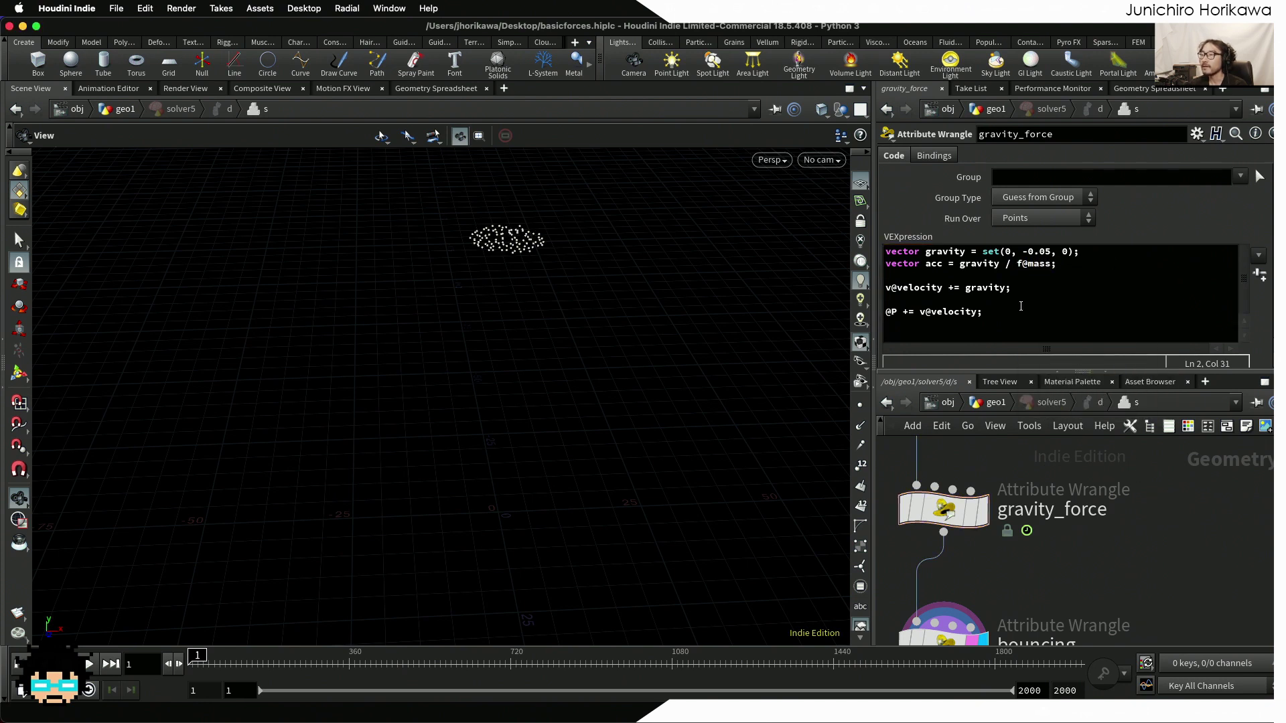
# Replace gravity with acc in the velocity update of gravity_force, so the line reads v@velocity += acc;
pyautogui.moveTo(943, 265); pyautogui.dragTo(1005, 290)
pyautogui.click(926, 265)
pyautogui.write('acc')
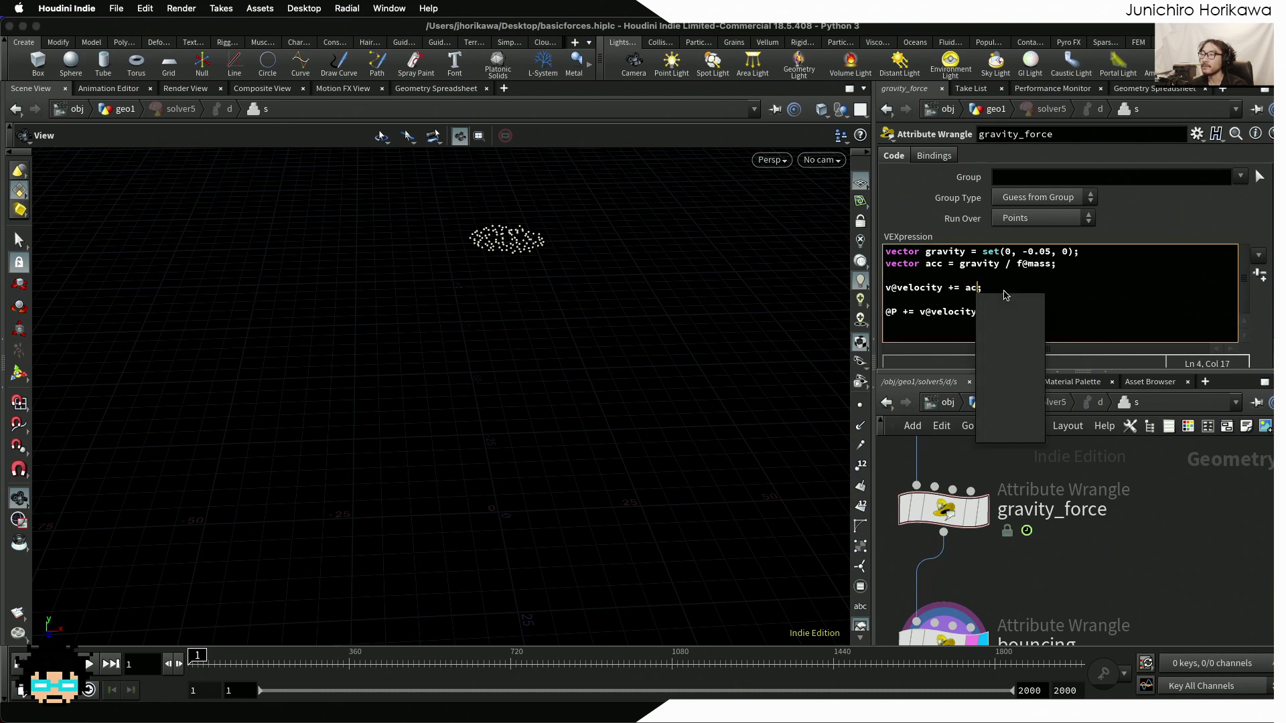
pyautogui.moveTo(995, 290); pyautogui.dragTo(877, 284)
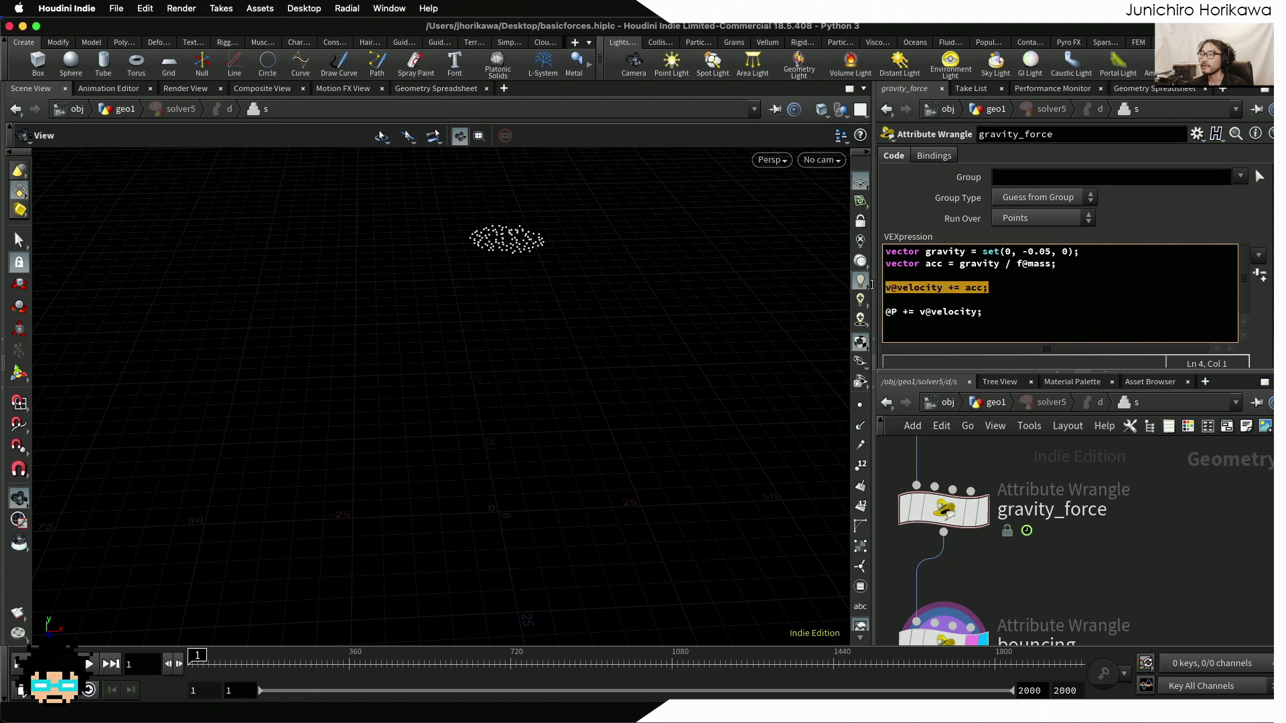
pyautogui.click(970, 311)
pyautogui.moveTo(992, 313); pyautogui.dragTo(871, 308)
pyautogui.moveTo(983, 312); pyautogui.dragTo(884, 311)
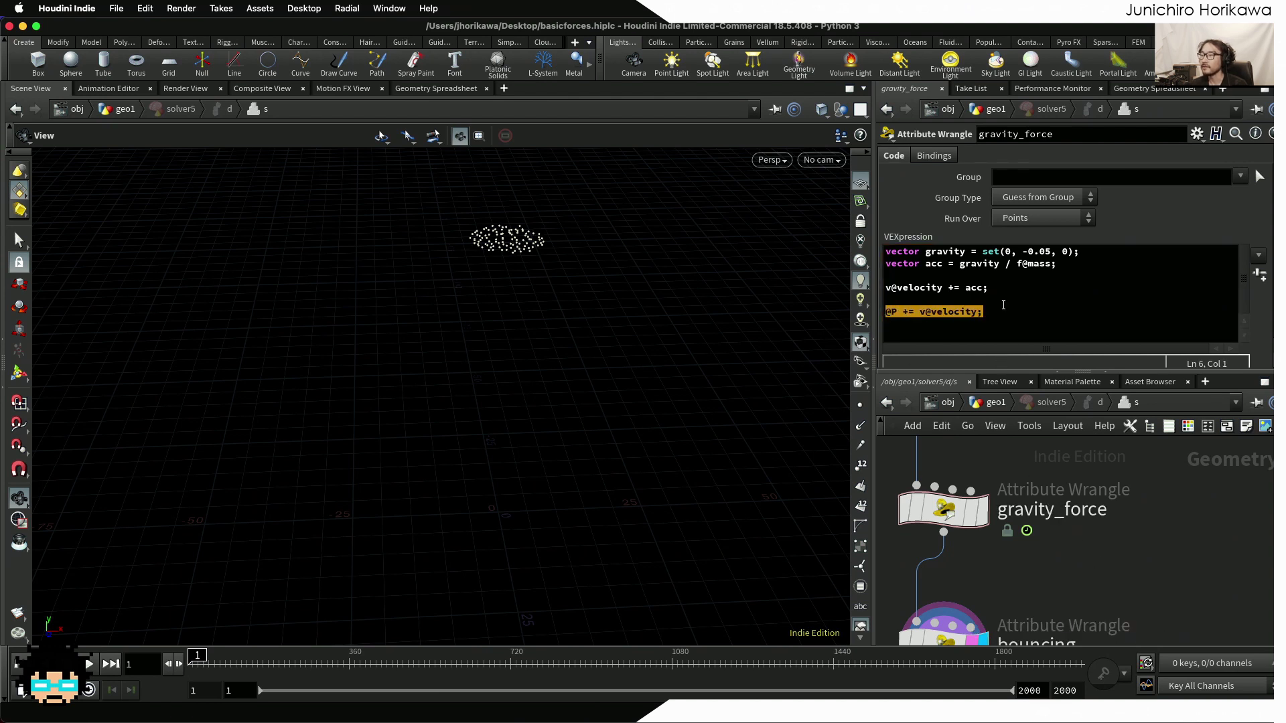
pyautogui.click(1015, 341)
# Return to the geo1 network, display copytopoints4 and play the mass-dependent simulation
pyautogui.click(995, 402)
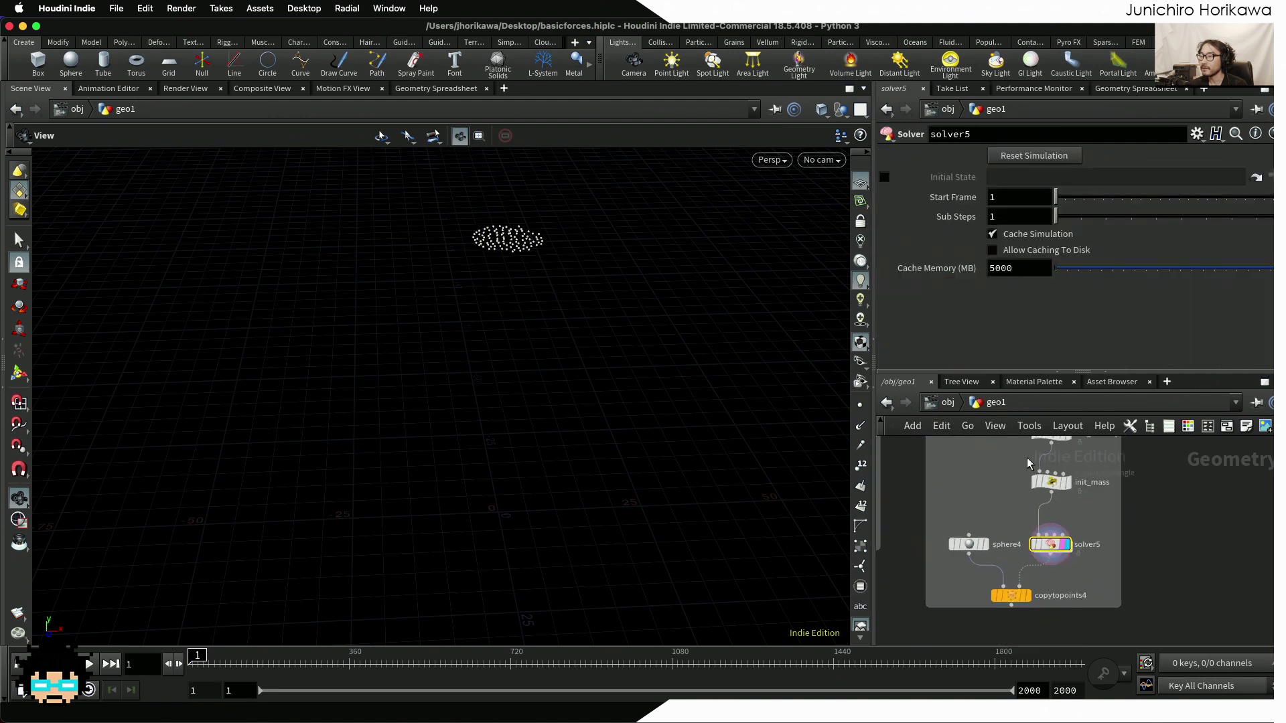
pyautogui.click(1017, 584)
pyautogui.click(991, 581)
pyautogui.moveTo(647, 401); pyautogui.dragTo(253, 530)
pyautogui.click(90, 664)
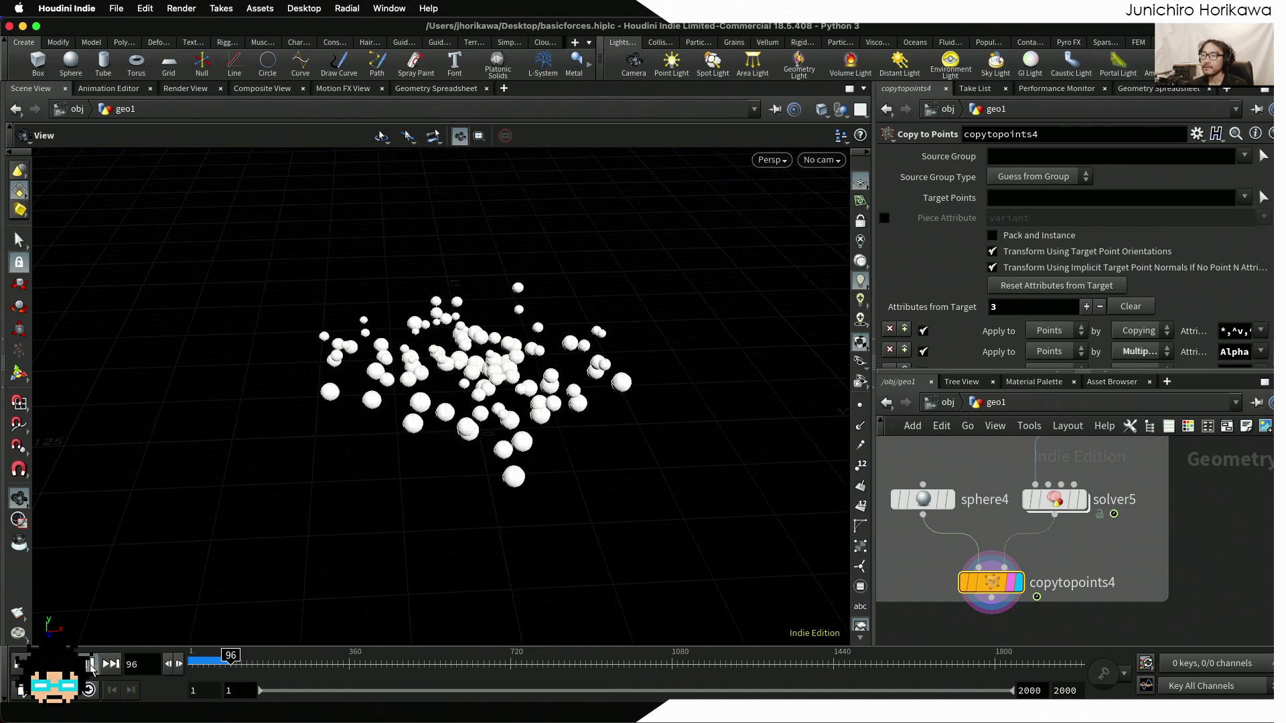
# Rewind the simulation to frame 1 and replay it from a wider view to compare how differently sized spheres move
pyautogui.moveTo(460, 443); pyautogui.dragTo(436, 427)
pyautogui.moveTo(359, 660); pyautogui.dragTo(191, 659)
pyautogui.moveTo(432, 415)
pyautogui.mouseDown()
pyautogui.moveTo(436, 401)
pyautogui.moveTo(429, 414)
pyautogui.mouseUp()
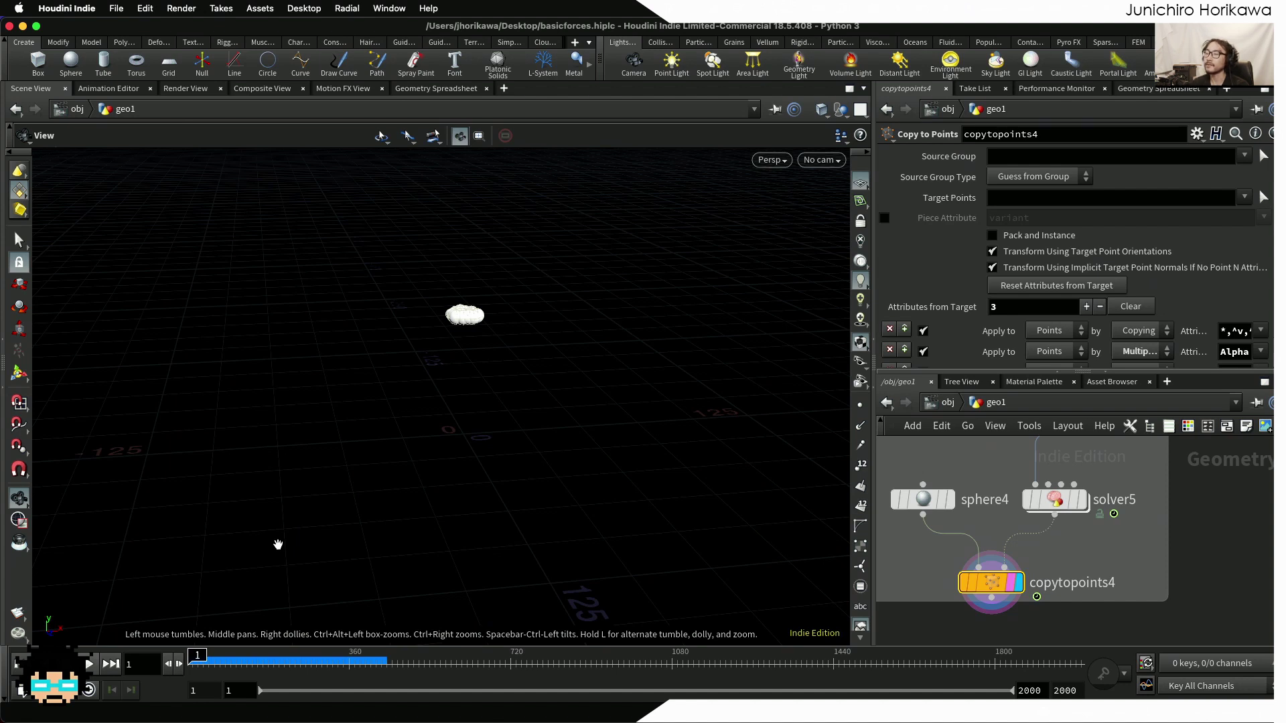
pyautogui.click(91, 664)
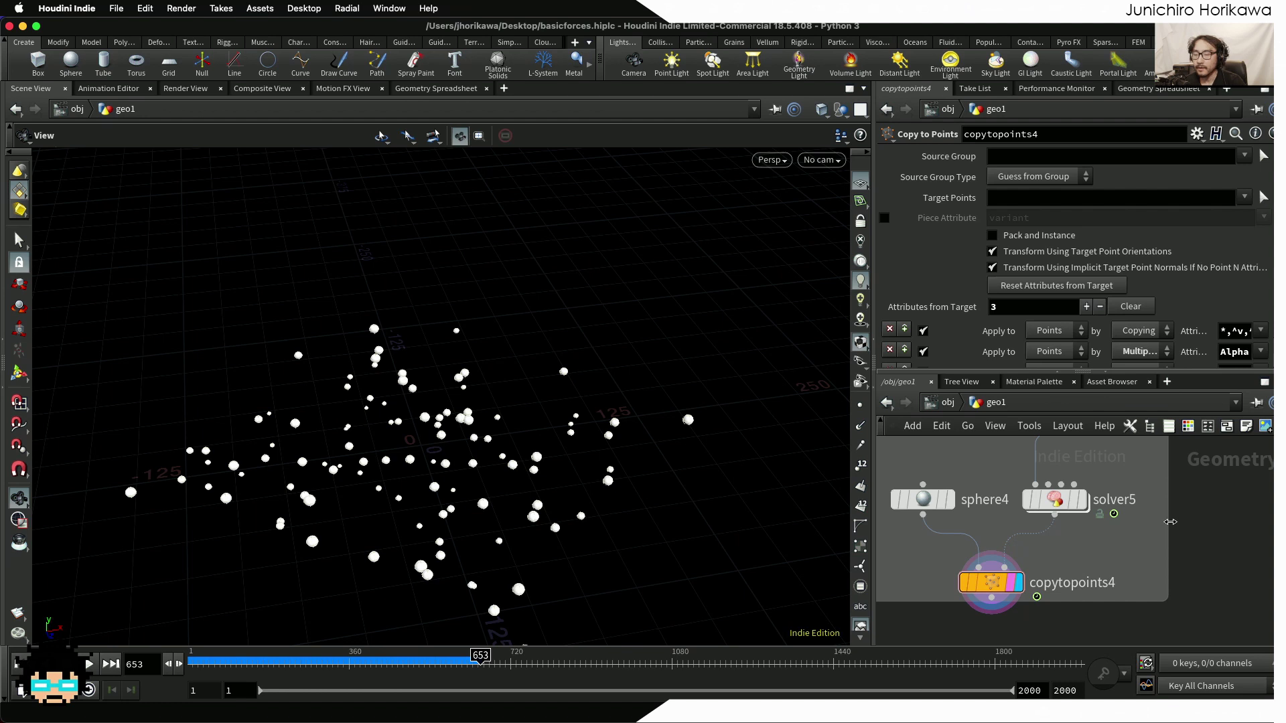
pyautogui.scroll(-2, 1166, 525)
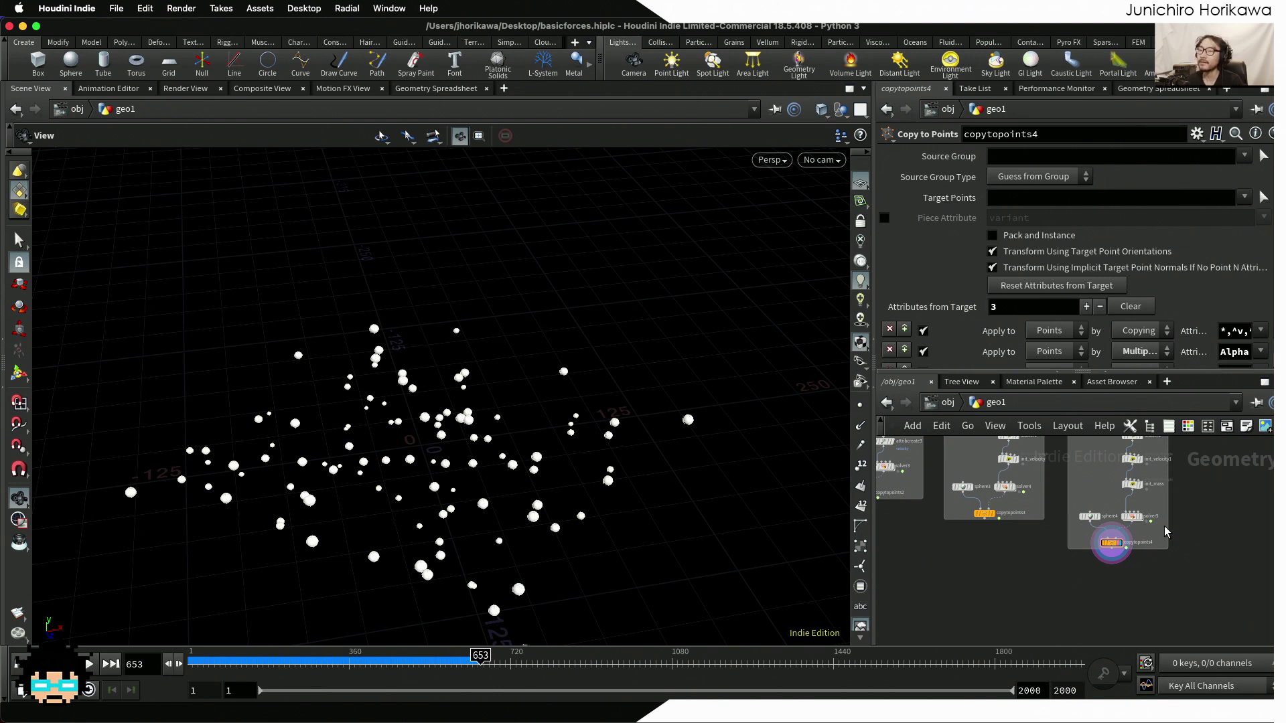
pyautogui.scroll(2, 1165, 531)
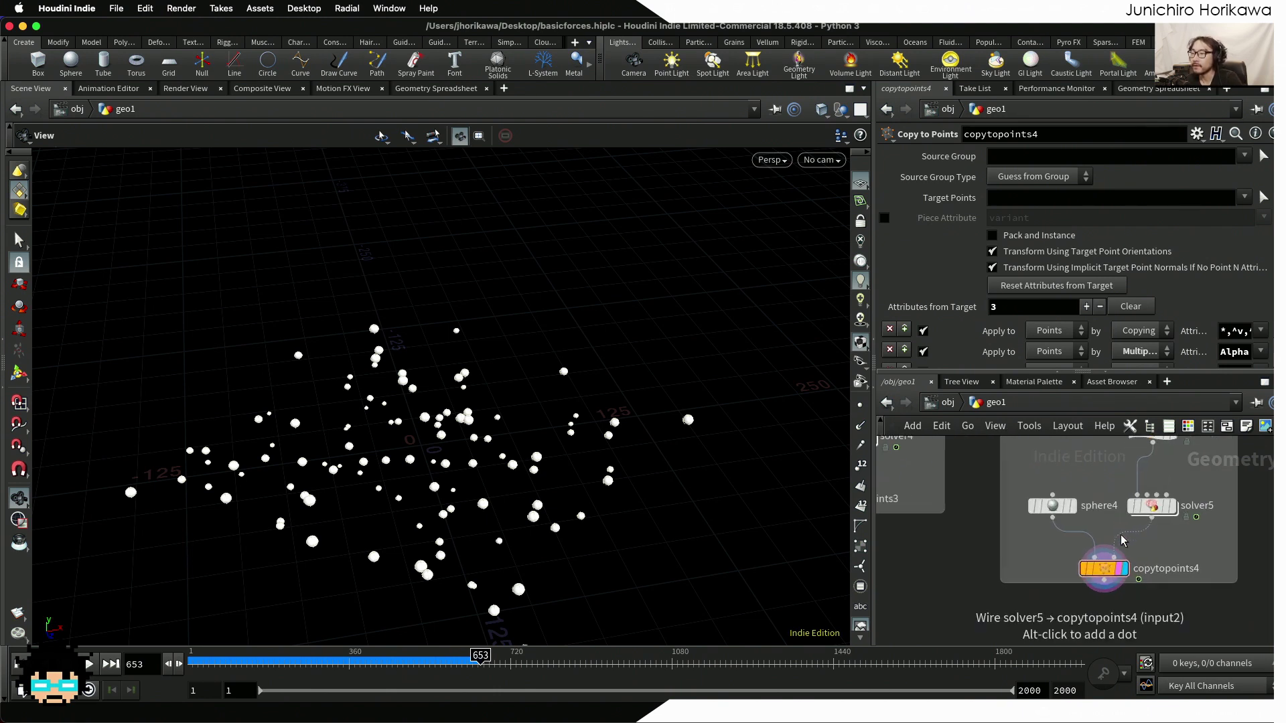
# Review the gravity_force wrangle inside solver5 and return to the geo1 network
pyautogui.doubleClick(1100, 535)
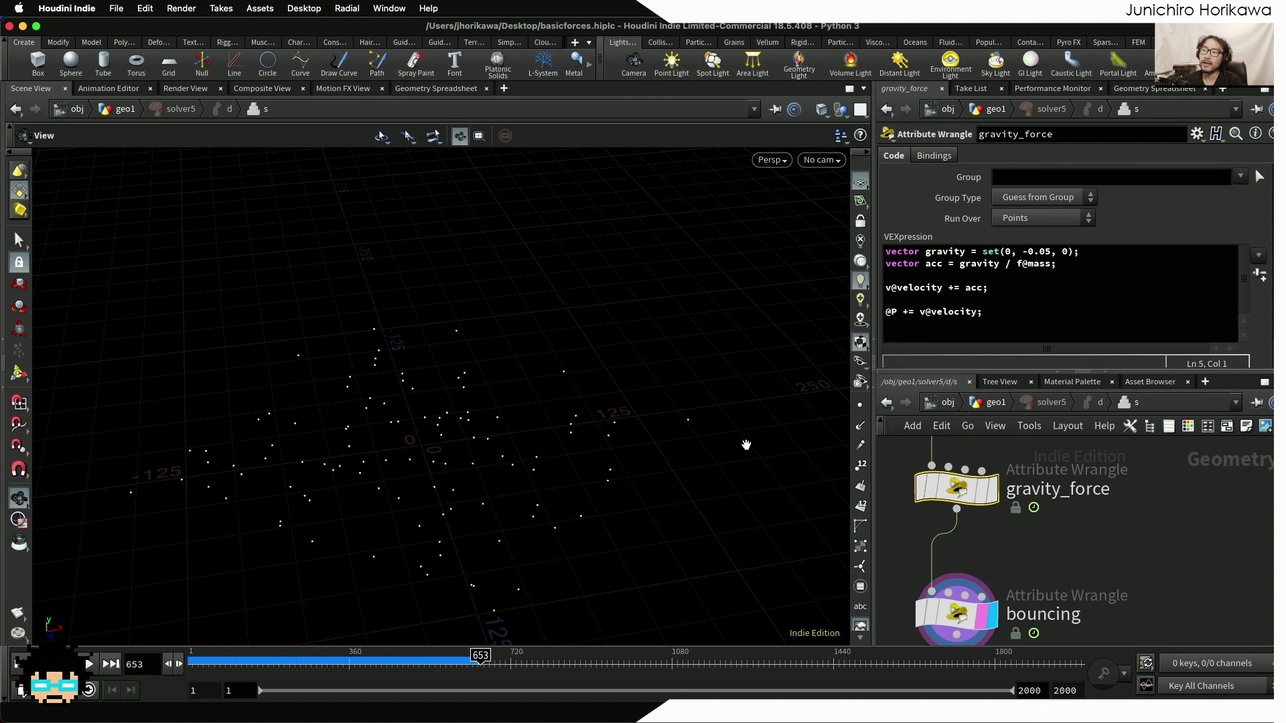
pyautogui.scroll(-5, 507, 363)
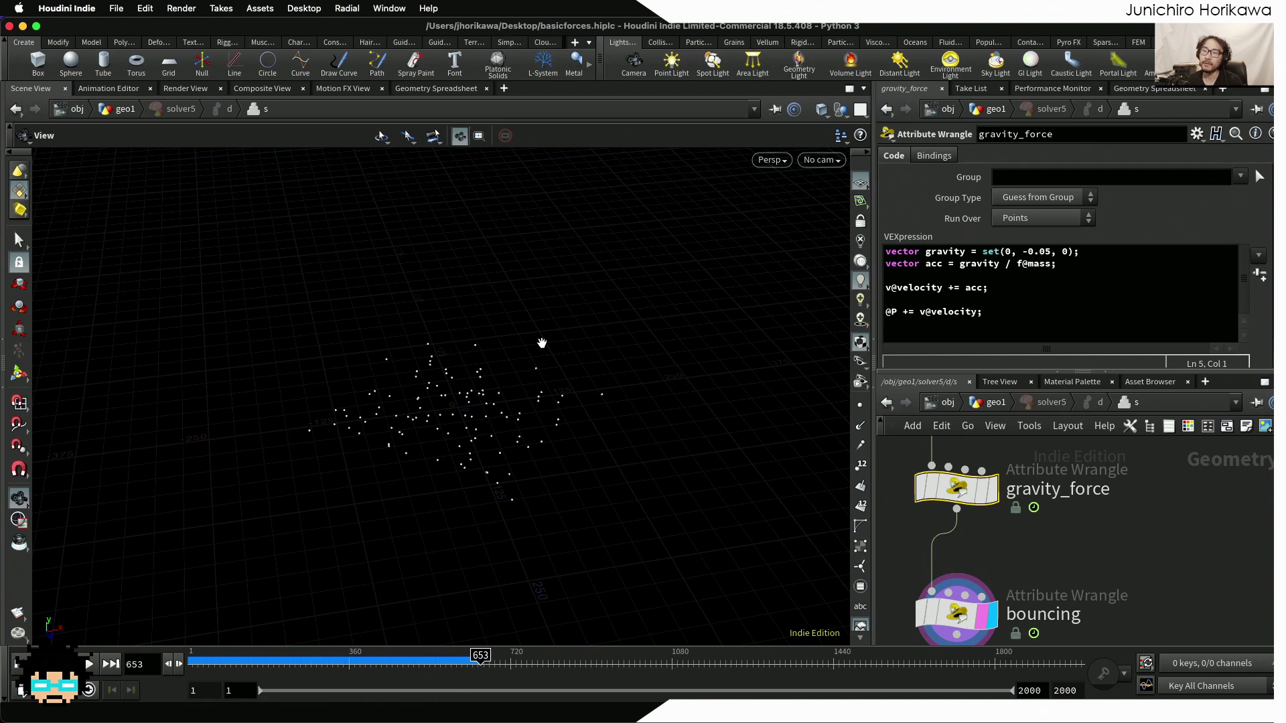
pyautogui.click(976, 402)
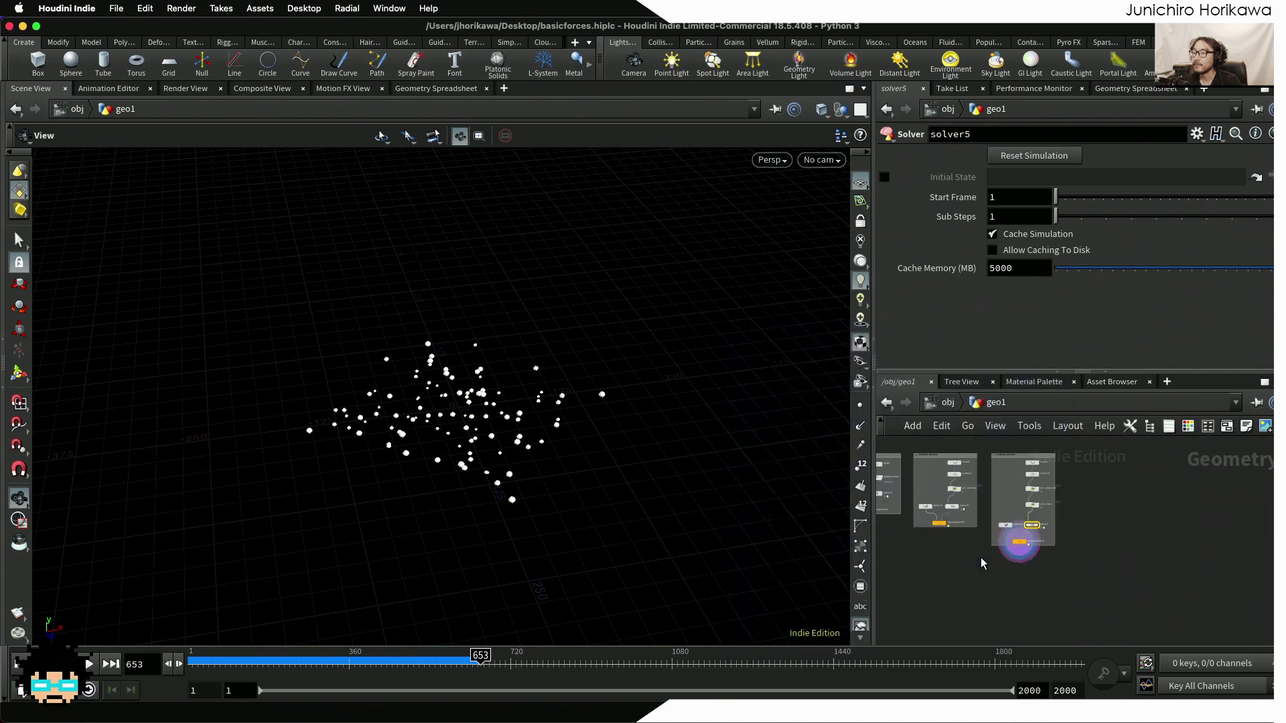
# Duplicate the network box containing sphere4, solver5 and copytopoints4 and place the copy beside the original
pyautogui.click(946, 477)
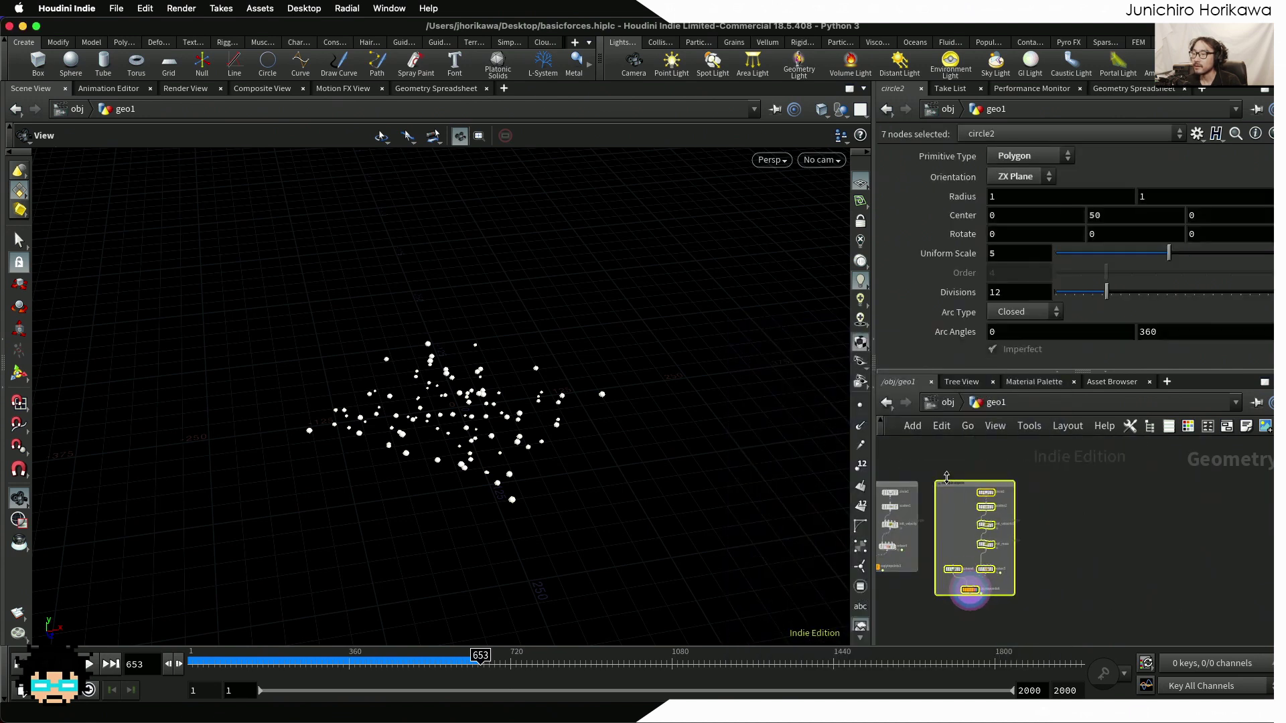
pyautogui.hotkey('ctrl', 'v')
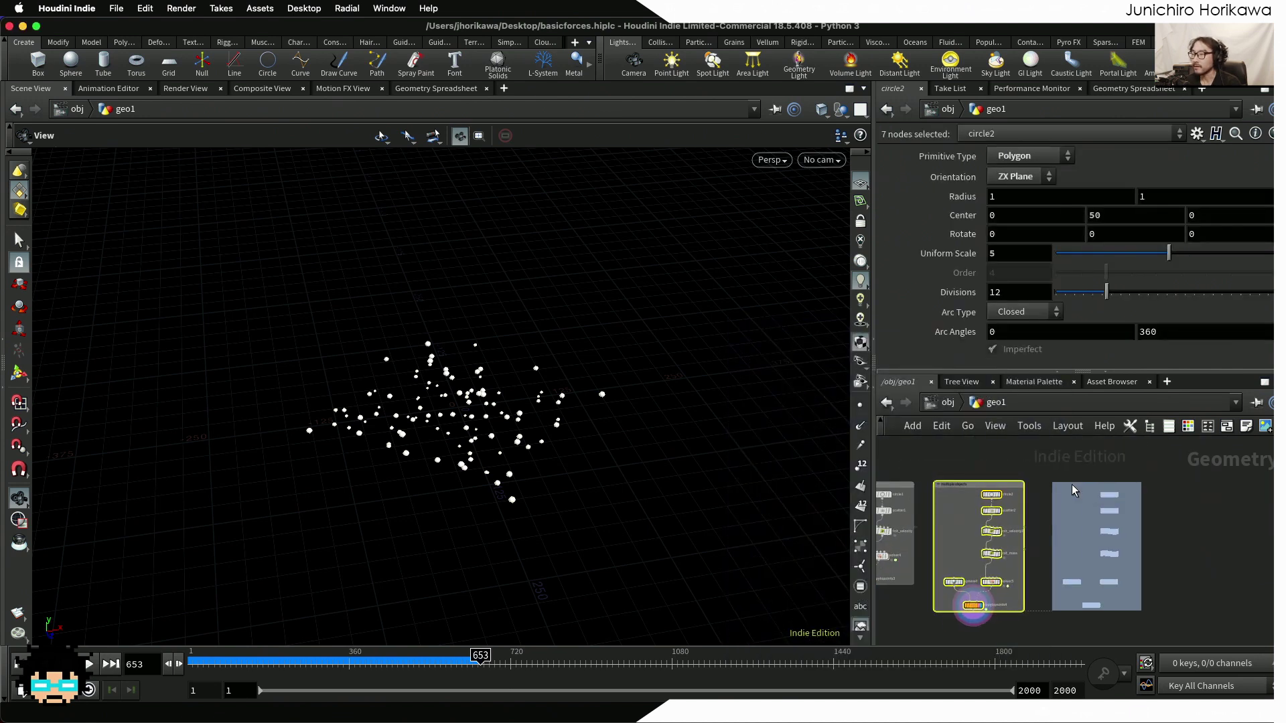
pyautogui.click(1147, 517)
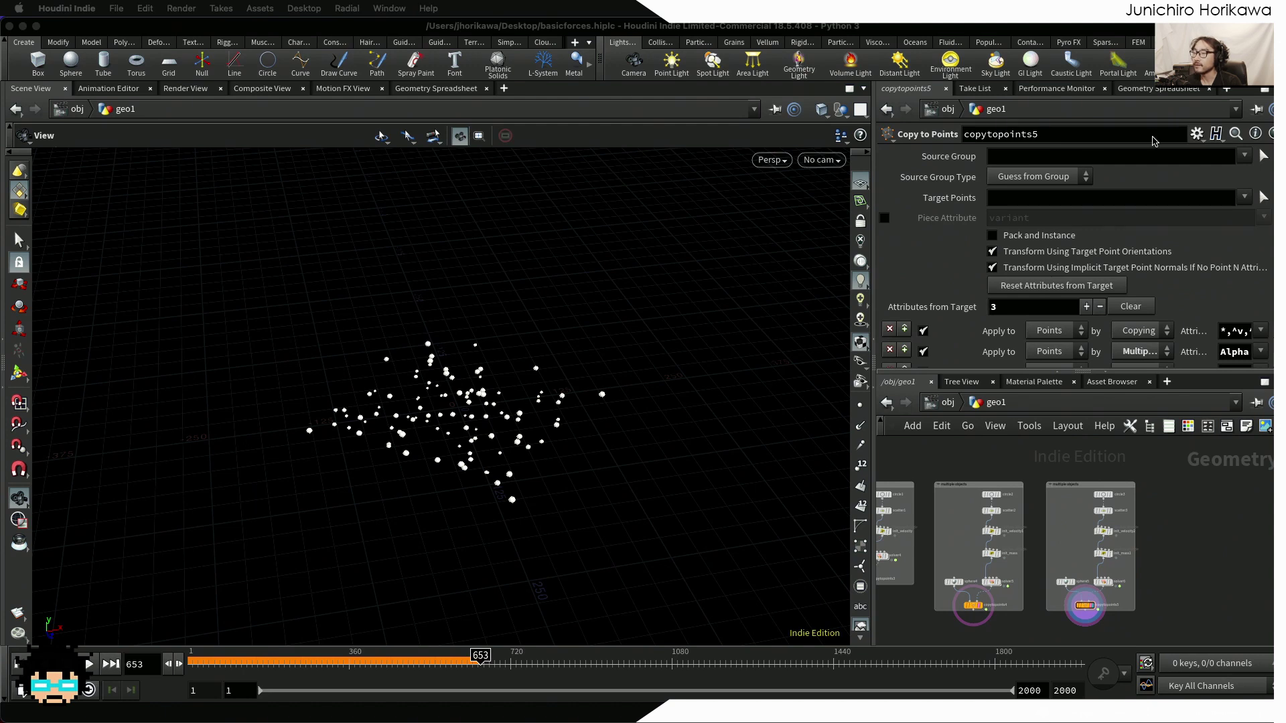
pyautogui.click(1164, 573)
# Enter the duplicated solver6 and move gravity_force and bouncing down to open a gap below Prev_Frame
pyautogui.scroll(5, 1138, 629)
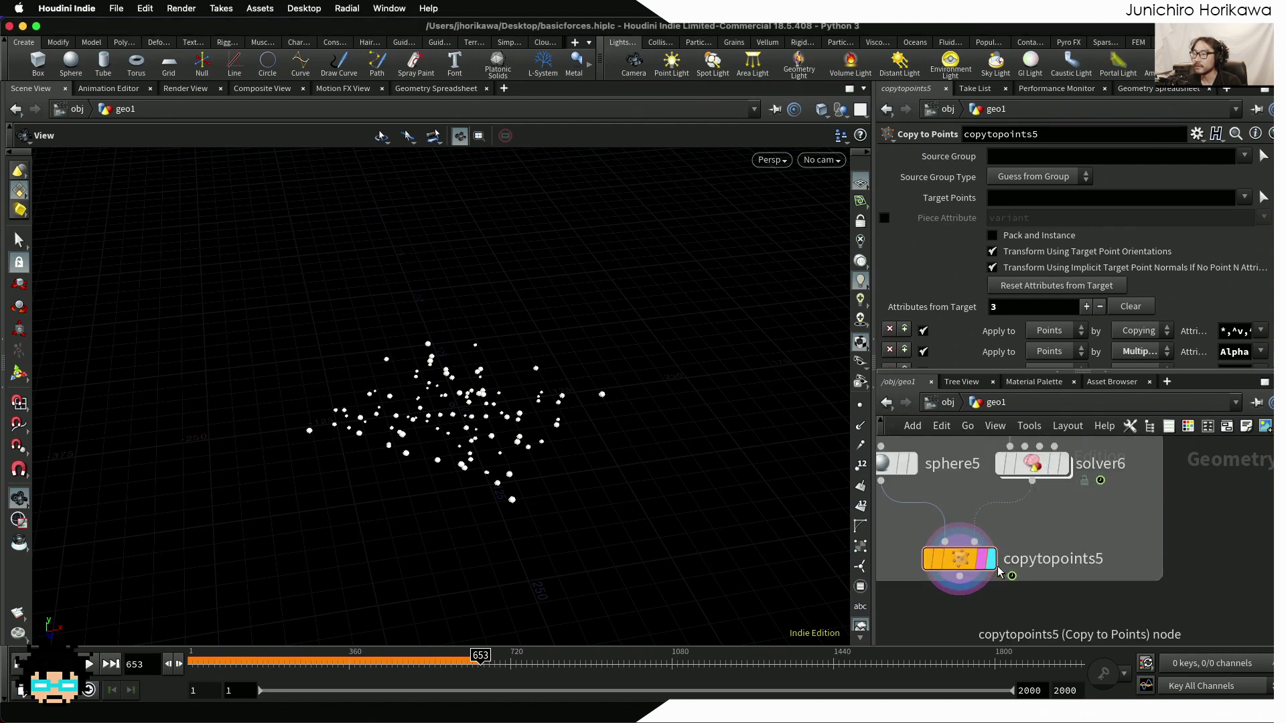
pyautogui.click(1061, 464)
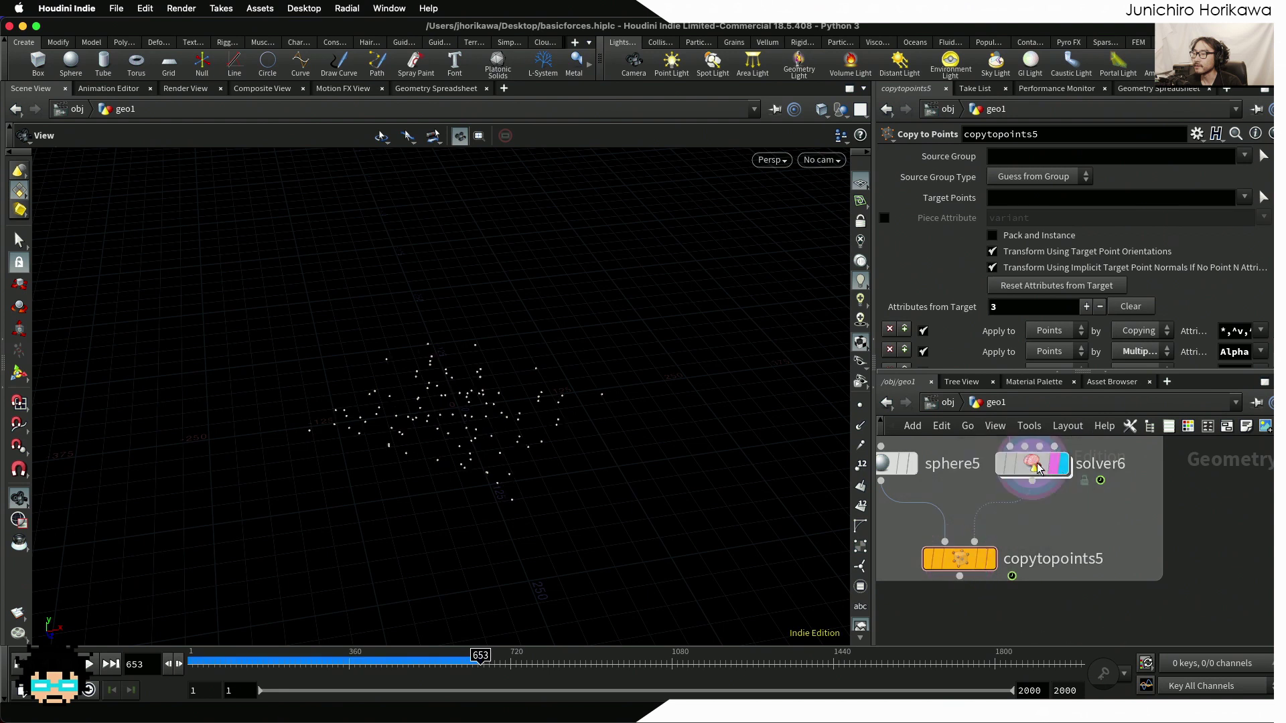
pyautogui.doubleClick(1037, 467)
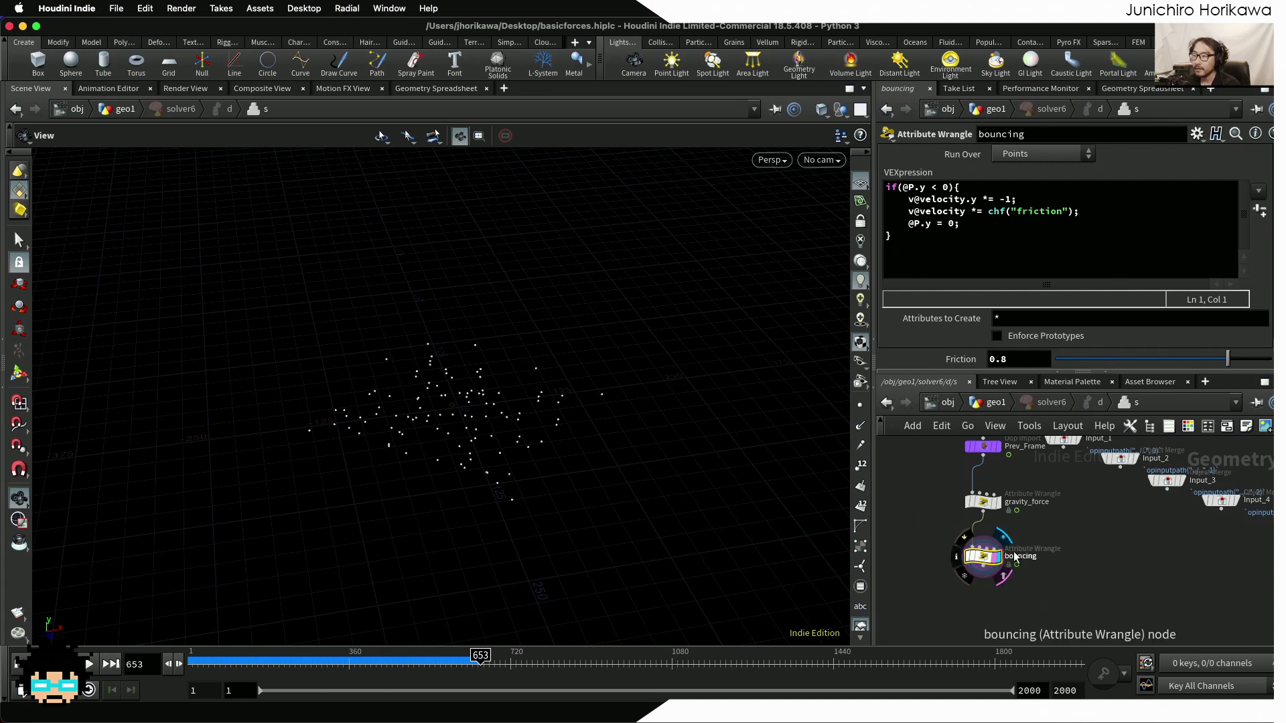
pyautogui.scroll(2, 1012, 549)
pyautogui.click(976, 489)
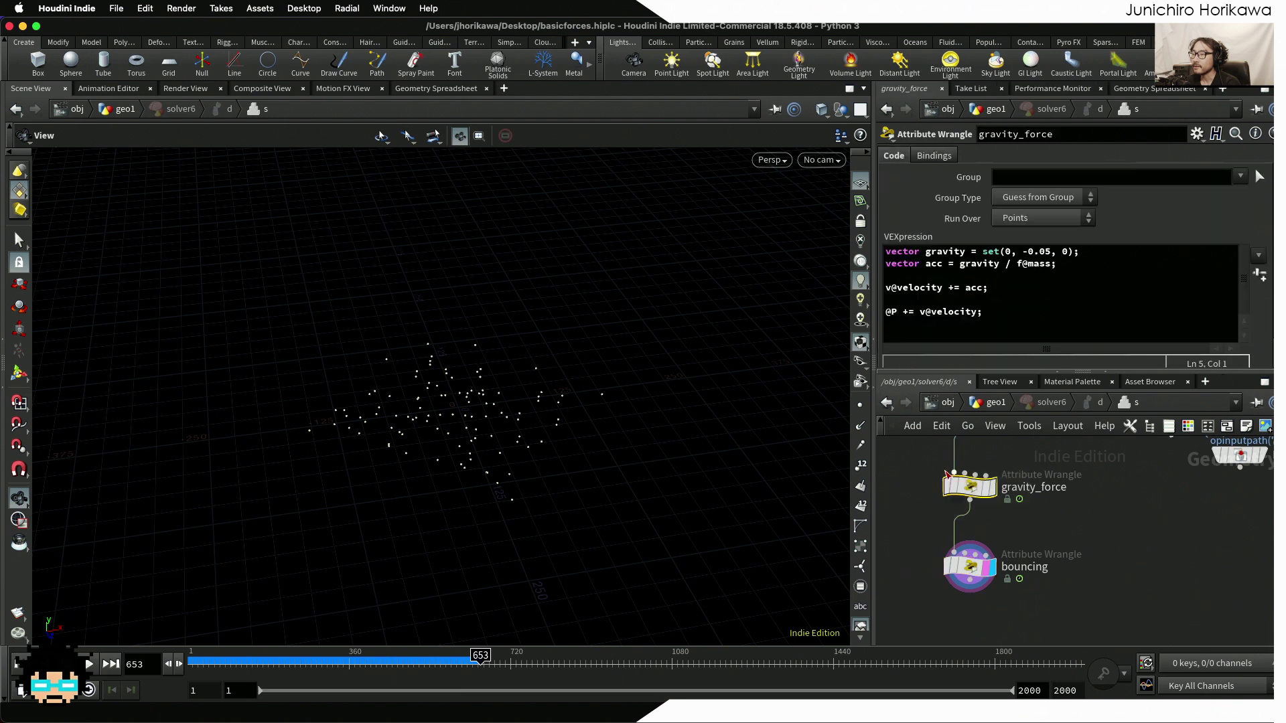
pyautogui.tripleClick(979, 314)
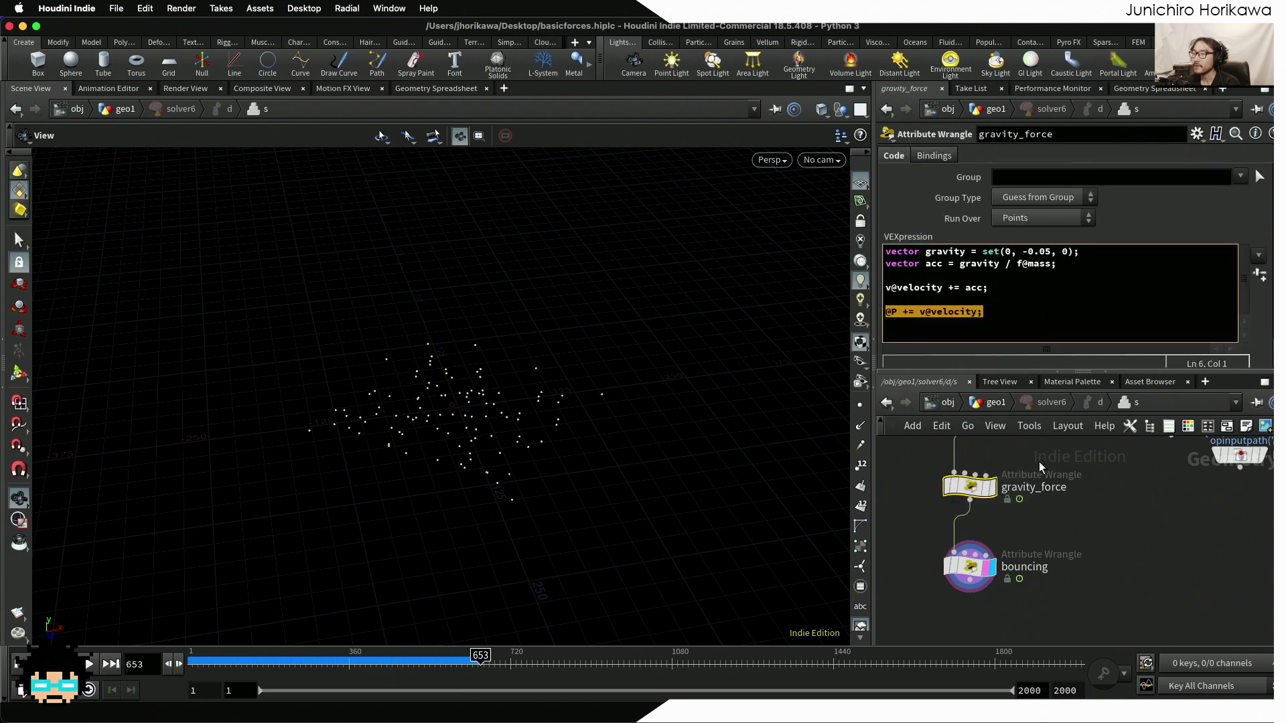
pyautogui.moveTo(1079, 636); pyautogui.dragTo(972, 539)
pyautogui.moveTo(987, 488); pyautogui.dragTo(991, 541, button='middle')
pyautogui.moveTo(999, 535); pyautogui.dragTo(947, 513)
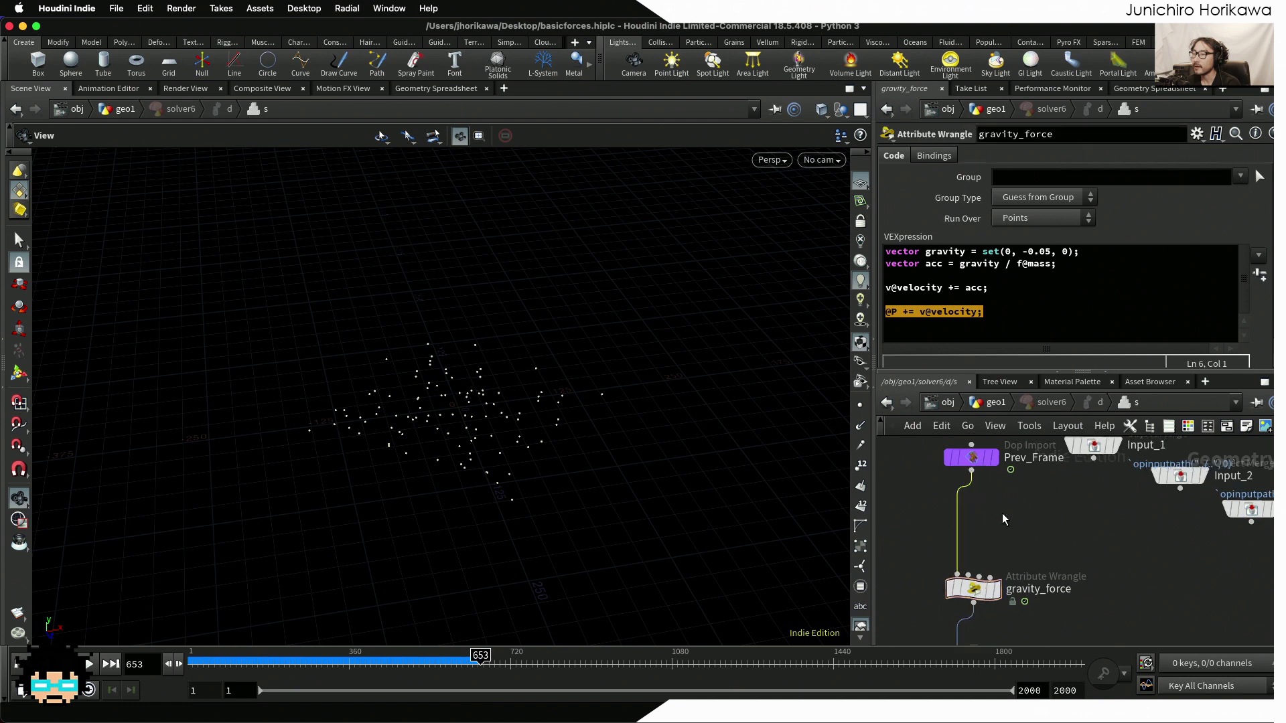
# Add a Point Wrangle node and insert it on the wire between Prev_Frame and gravity_force
pyautogui.press('Tab')
pyautogui.write('point wra')
pyautogui.press('Return')
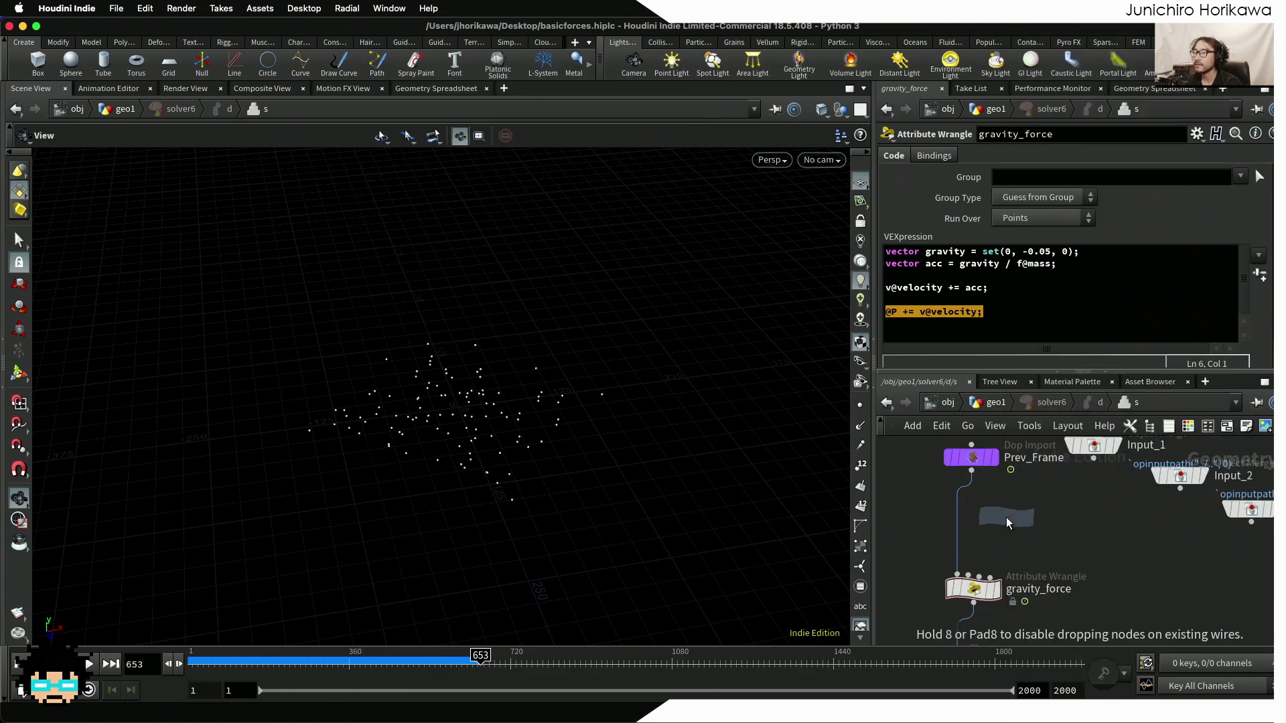
pyautogui.click(1006, 517)
pyautogui.moveTo(1006, 517); pyautogui.dragTo(971, 520)
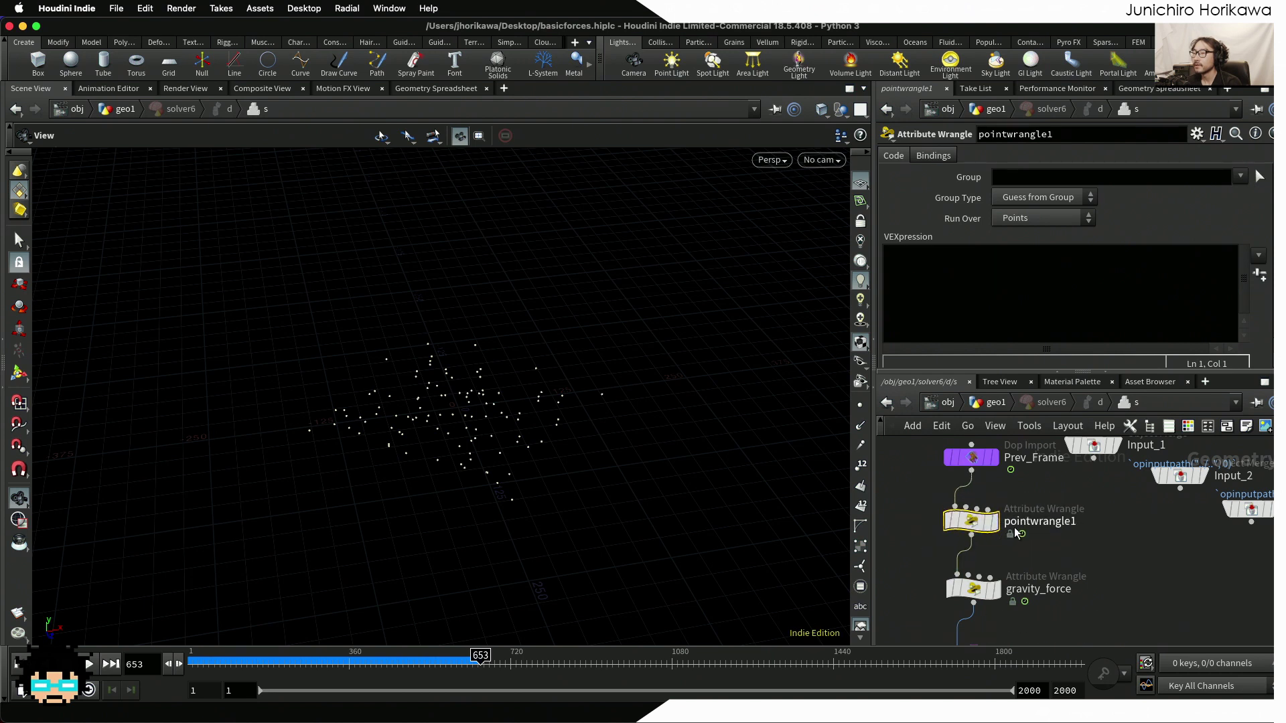
# Rename the new wrangle node as air_friction
pyautogui.doubleClick(1044, 529)
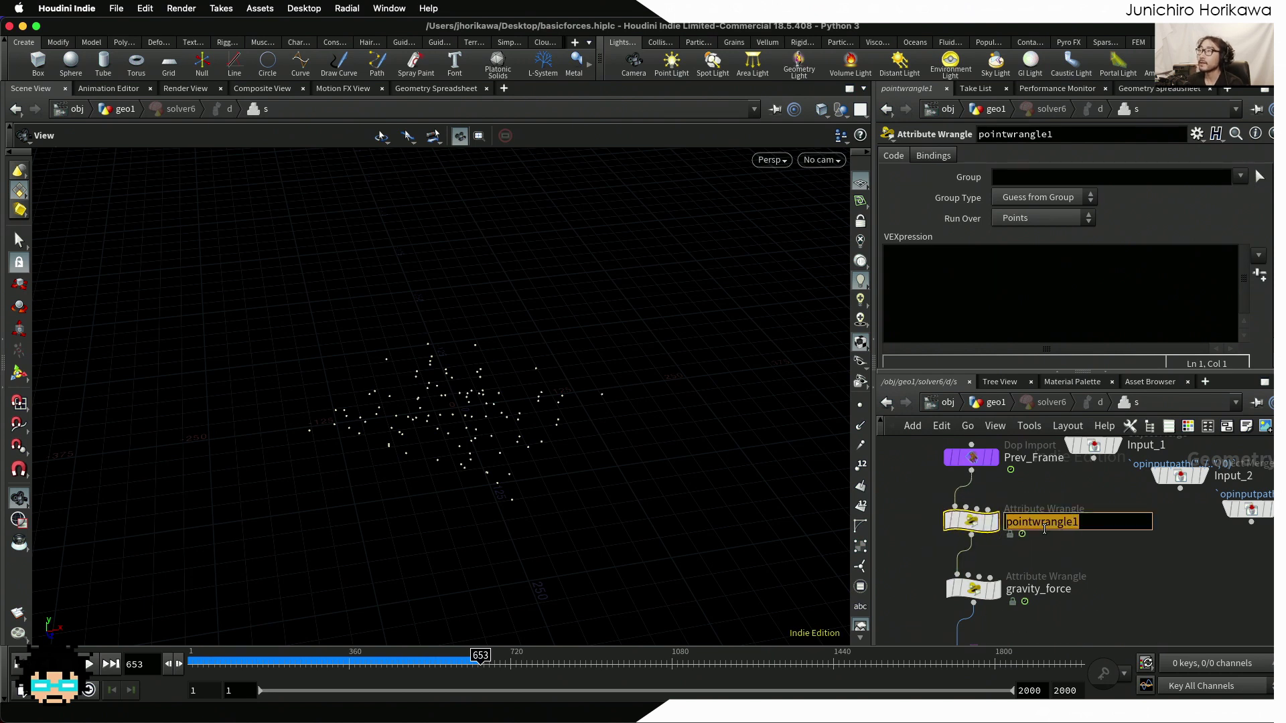
pyautogui.write('friction')
pyautogui.press('Return')
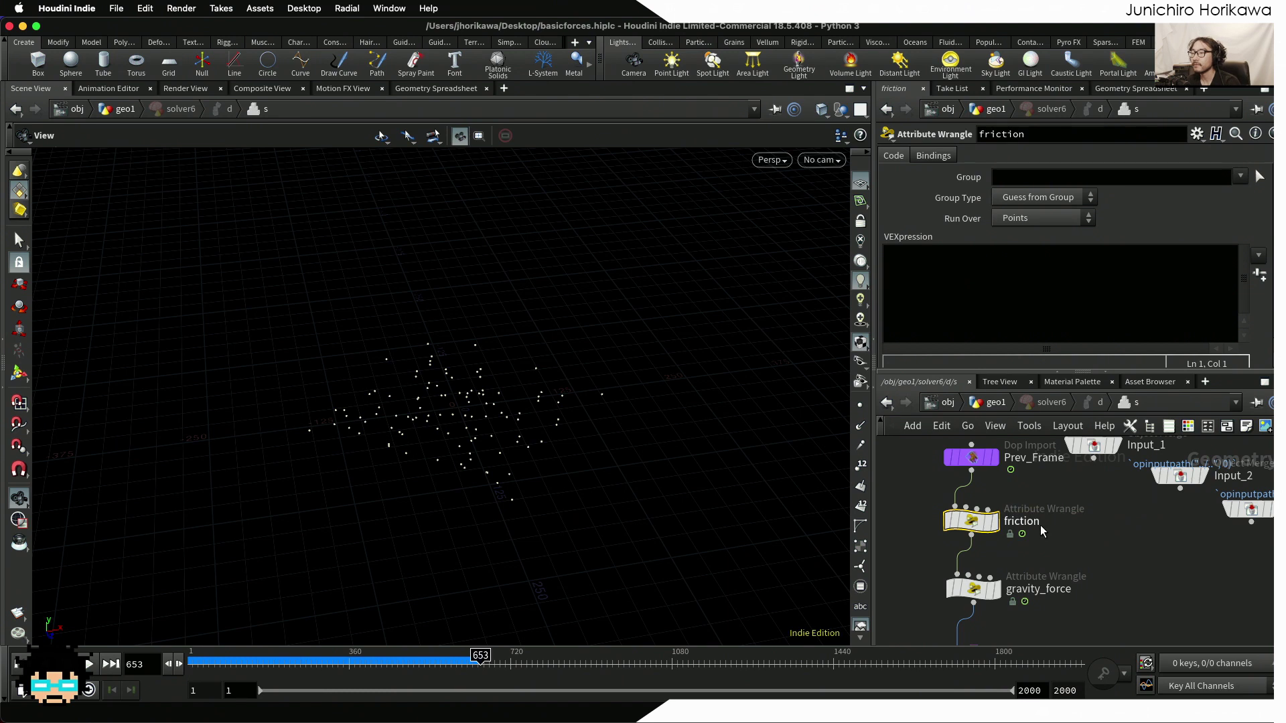
pyautogui.doubleClick(1040, 526)
pyautogui.write('air_friction')
pyautogui.press('Return')
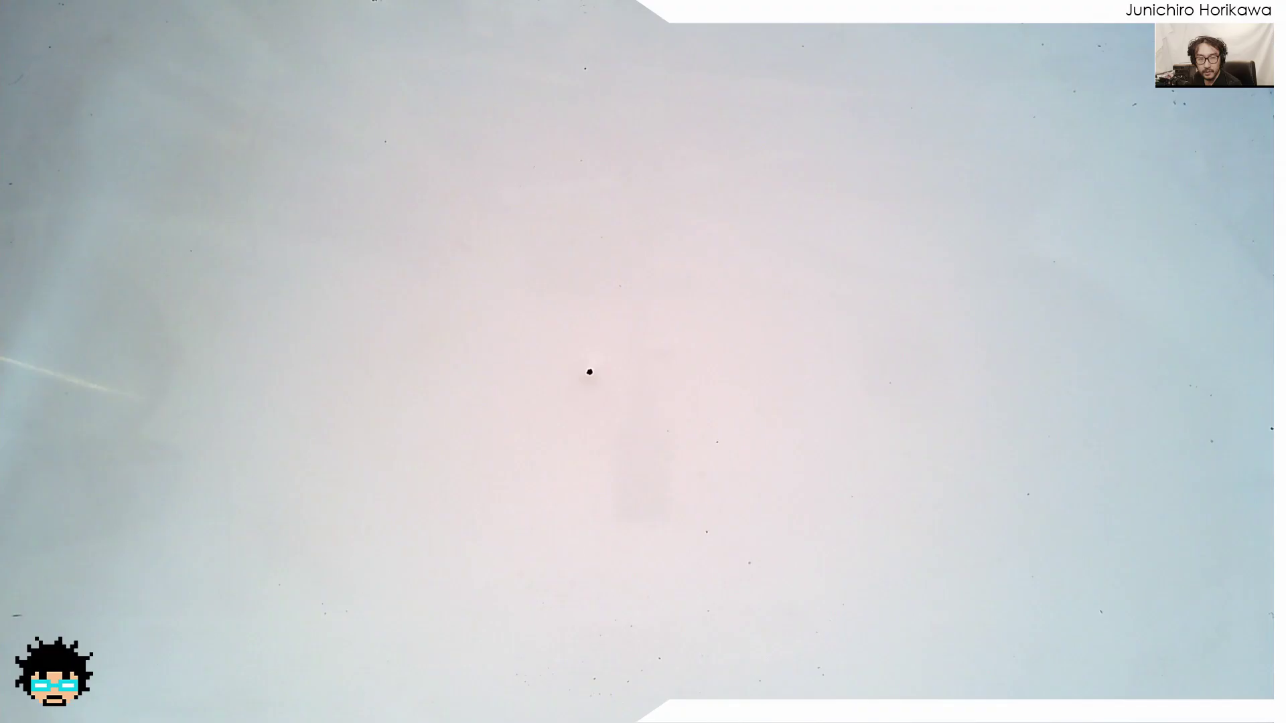
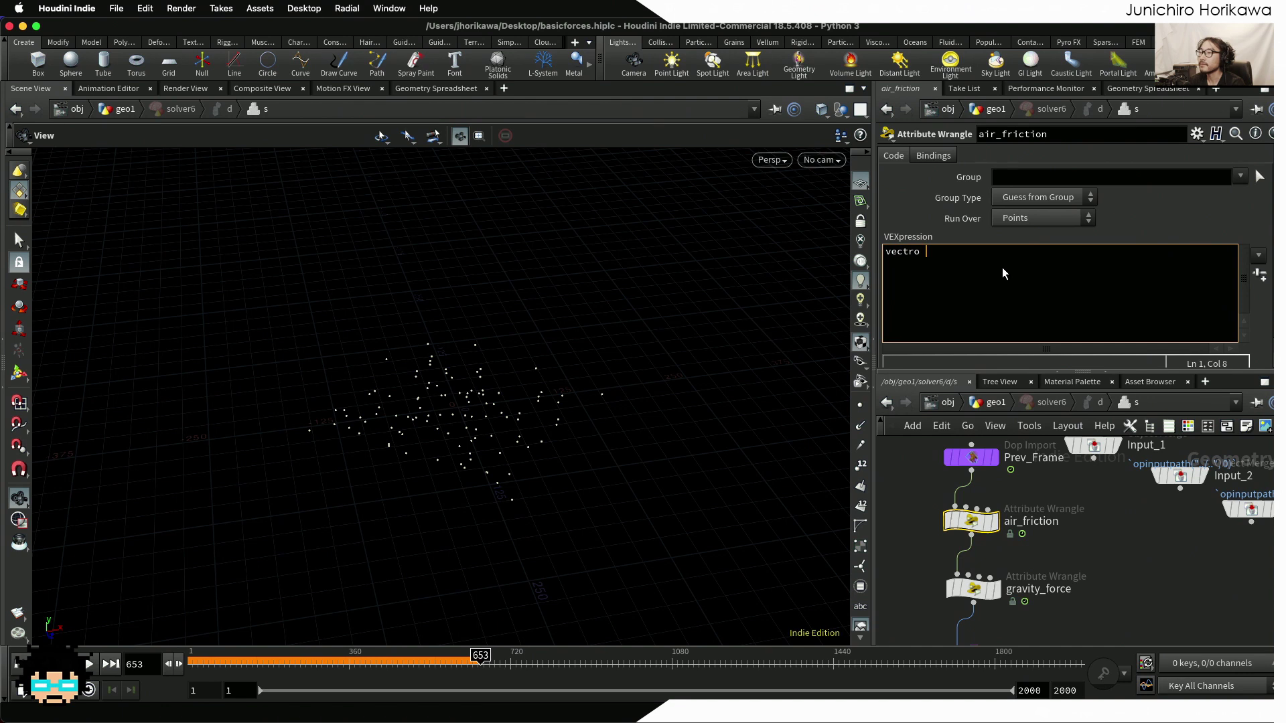
# Write the air_friction code: vector friction = v@velocity; friction = -normalize(friction) * chf("friction");
pyautogui.write('or fr')
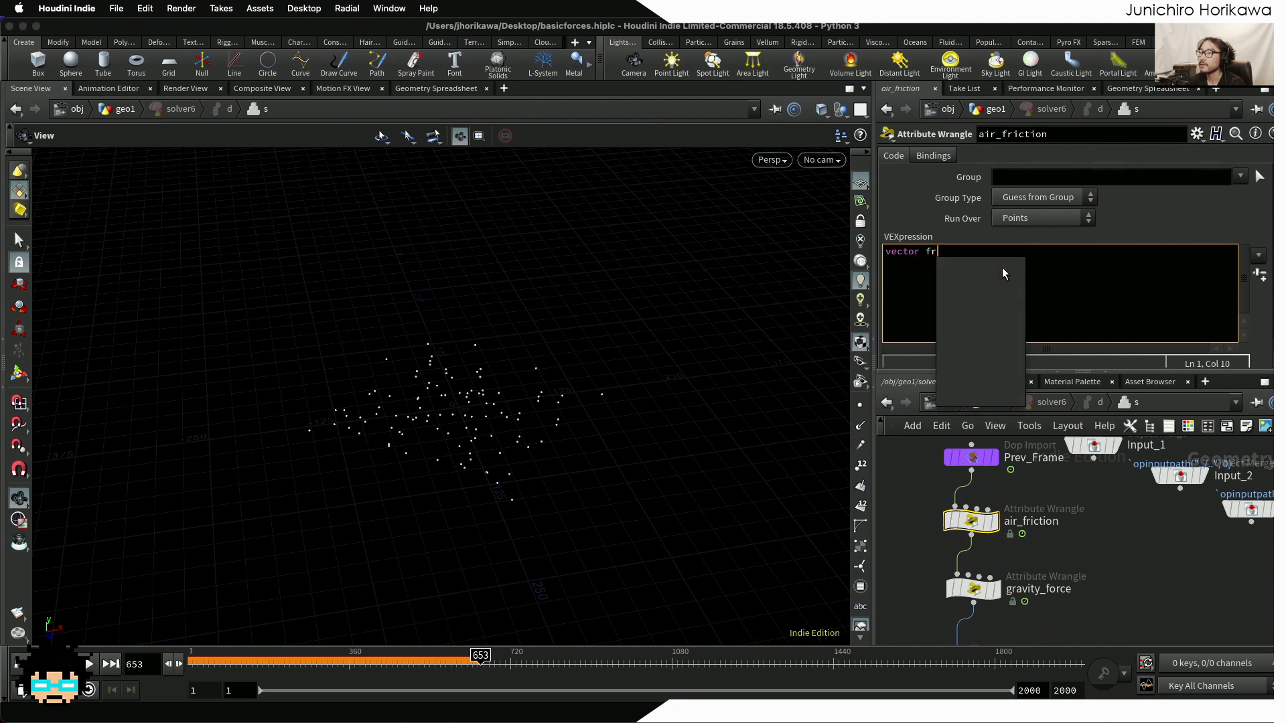
pyautogui.write('iction = v@velocity;')
pyautogui.press('Return')
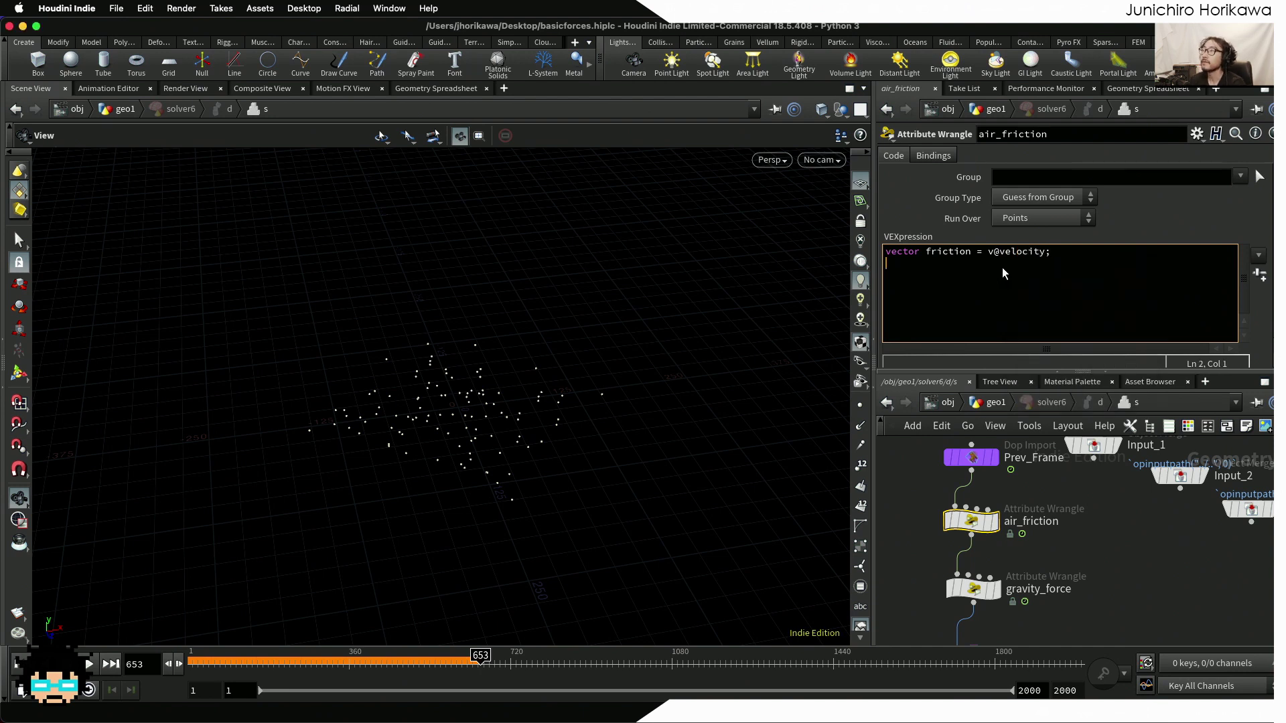
pyautogui.write('friction = ')
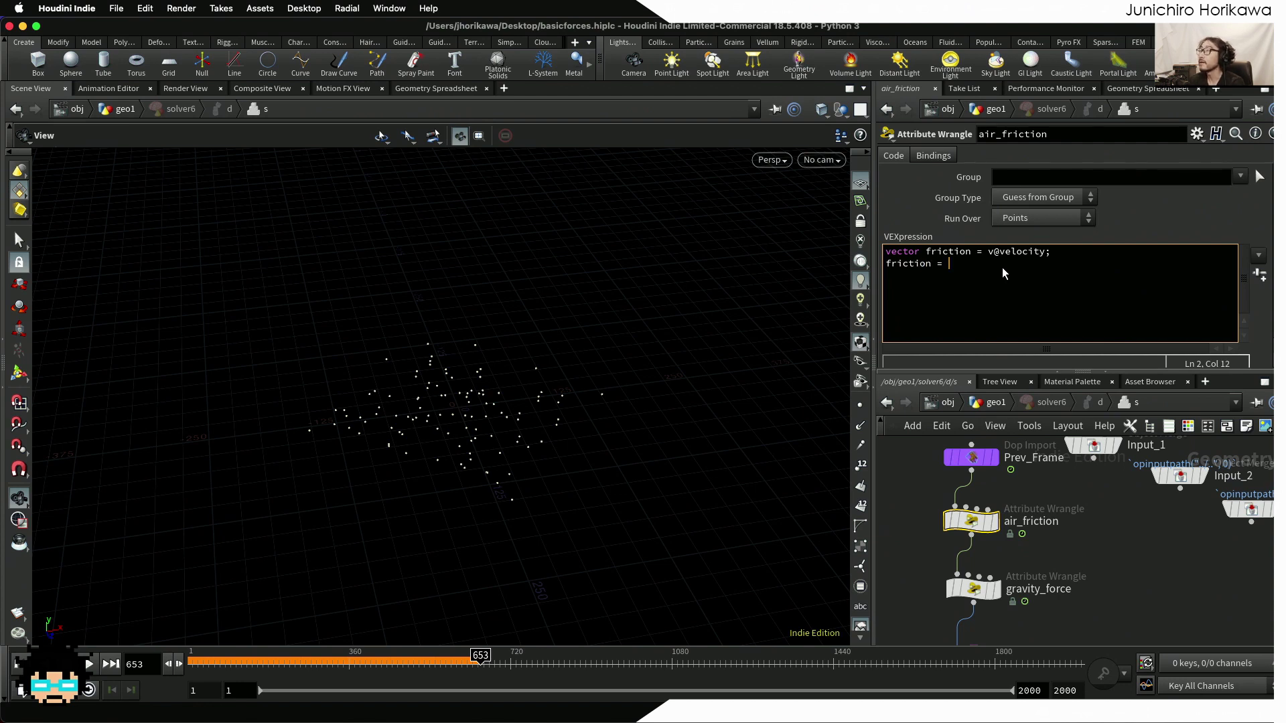
pyautogui.write('normalize(friction')
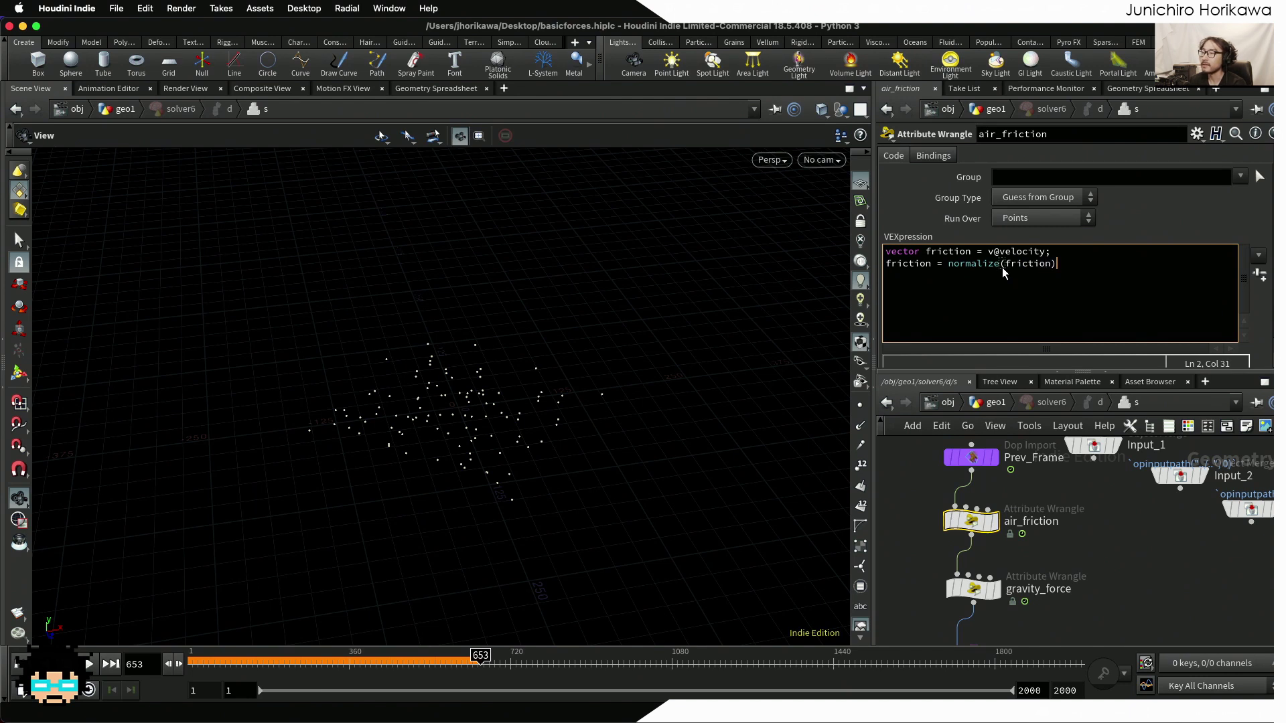
pyautogui.write('-')
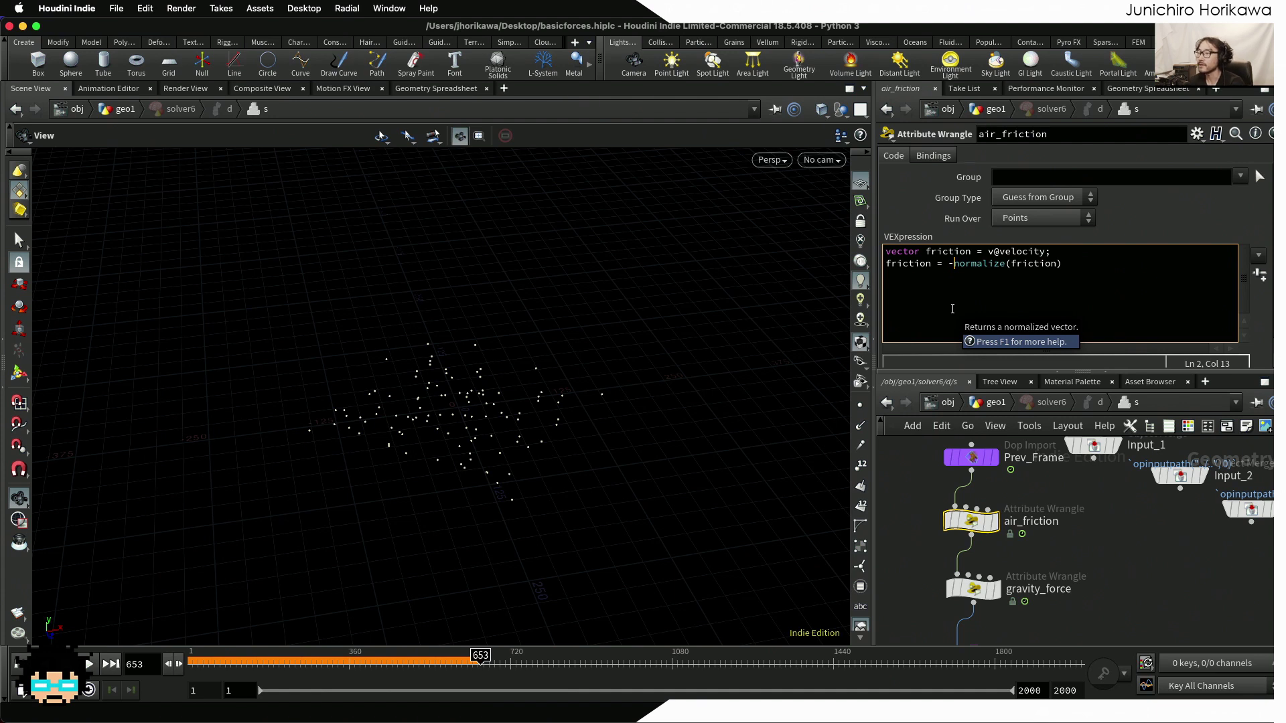
pyautogui.click(1066, 263)
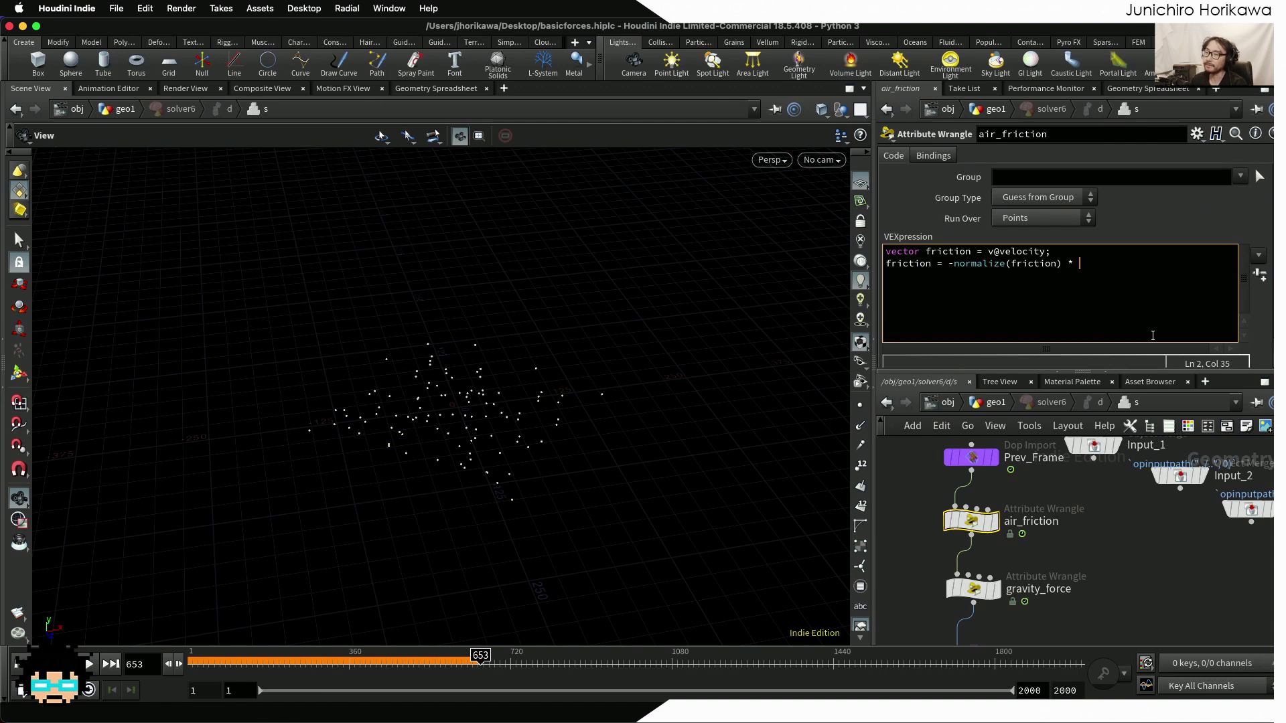
pyautogui.write('"friction");')
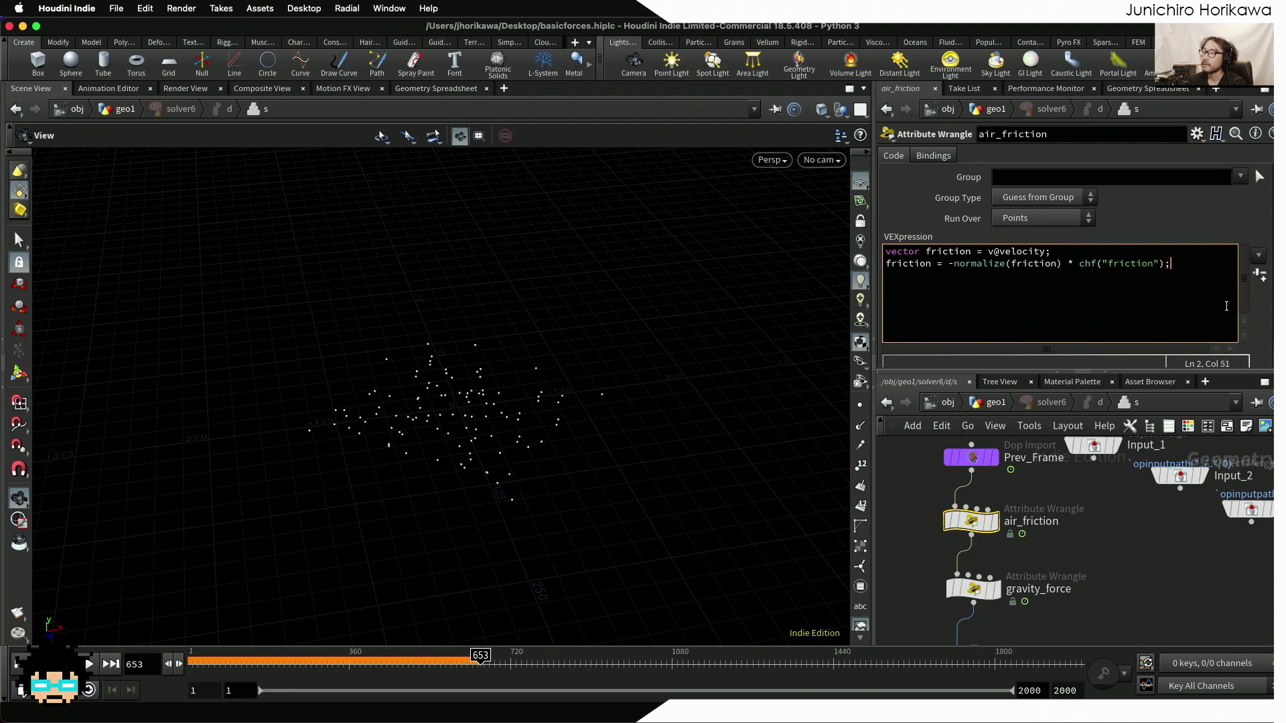
# Create the Friction parameter from the air_friction code's channel reference and set it to 0.005
pyautogui.click(1259, 278)
pyautogui.click(1039, 353)
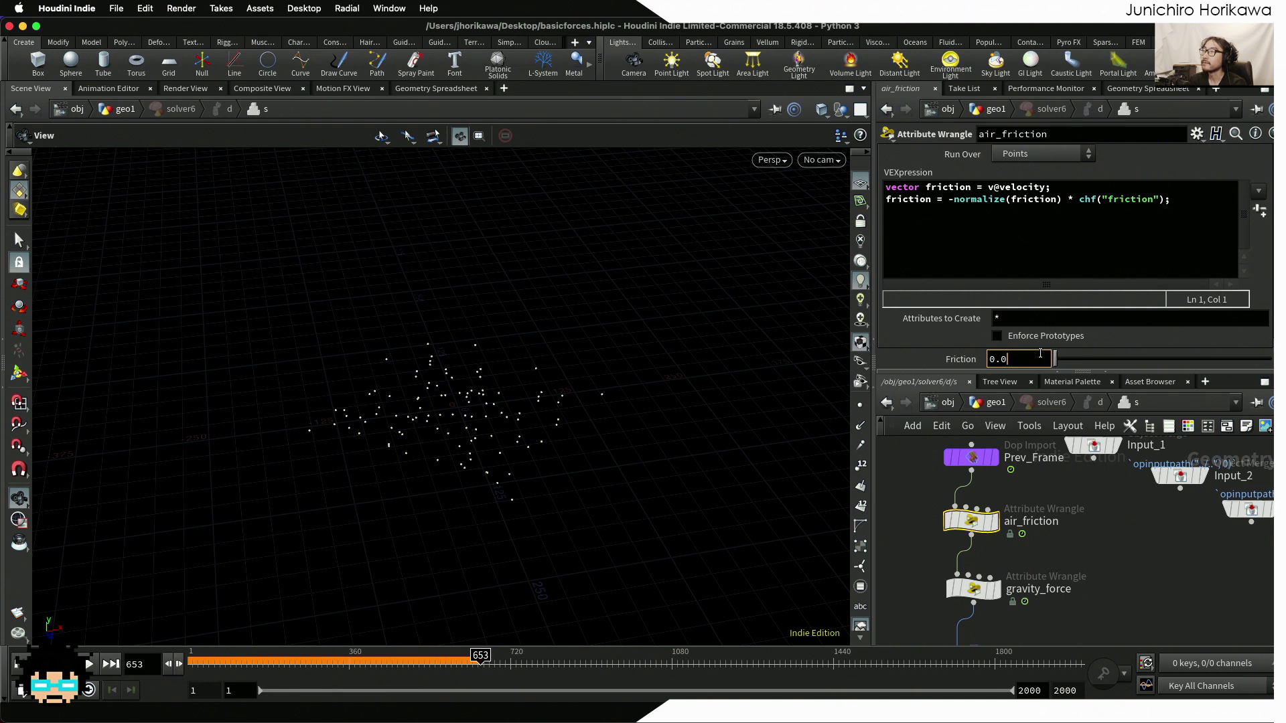
pyautogui.press('Return')
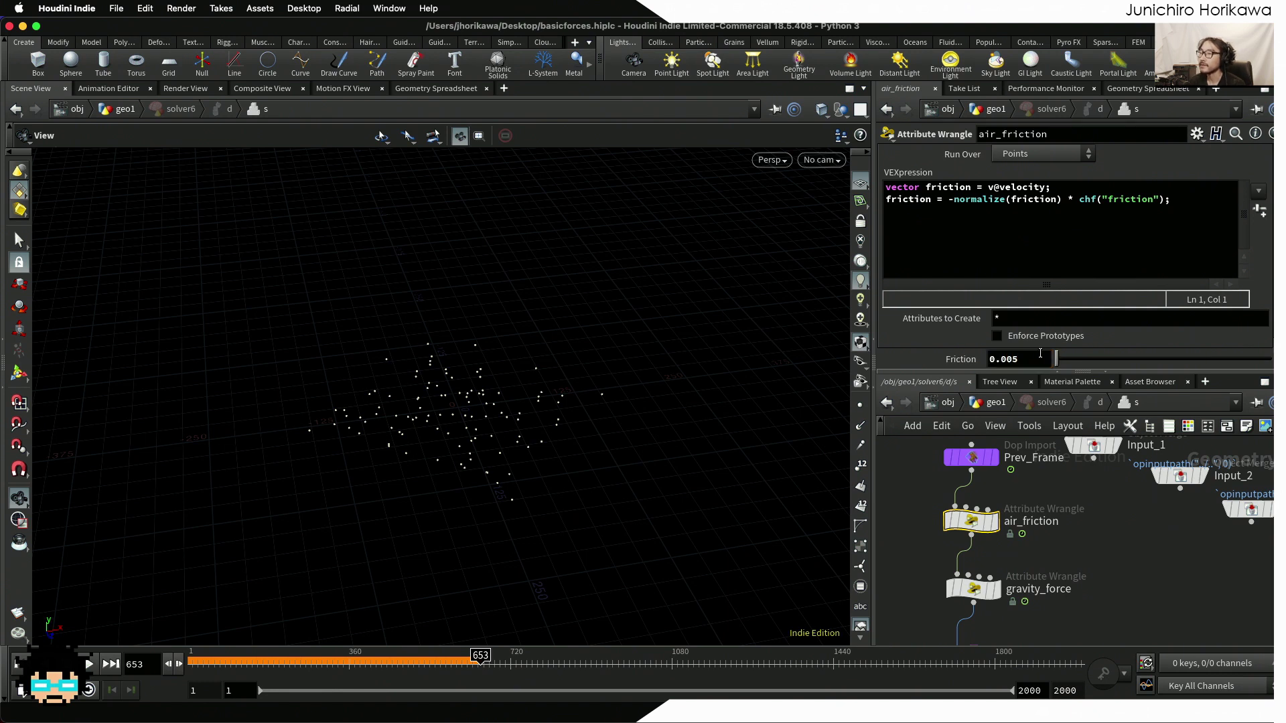
# Append the line v@velocity += friction; to the air_friction code after a blank line
pyautogui.click(1192, 199)
pyautogui.press('Return')
pyautogui.write('v@')
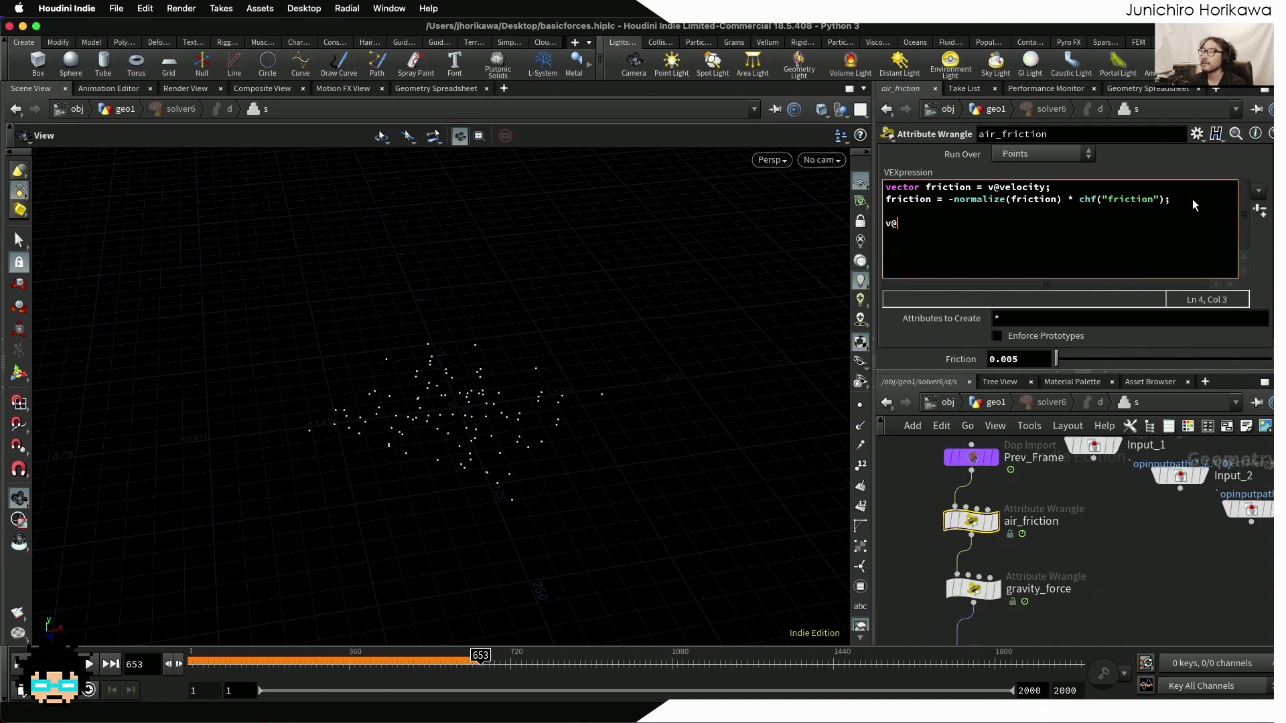
pyautogui.write('velocity += friction;')
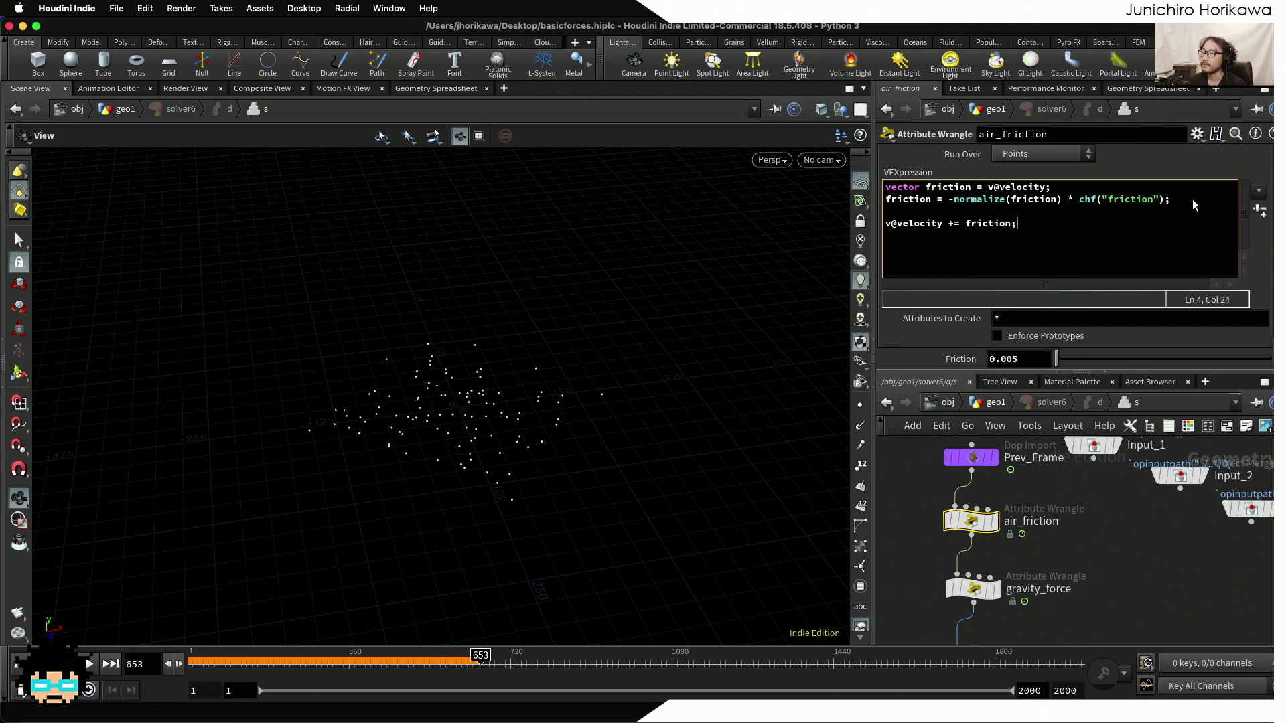
pyautogui.click(1111, 583)
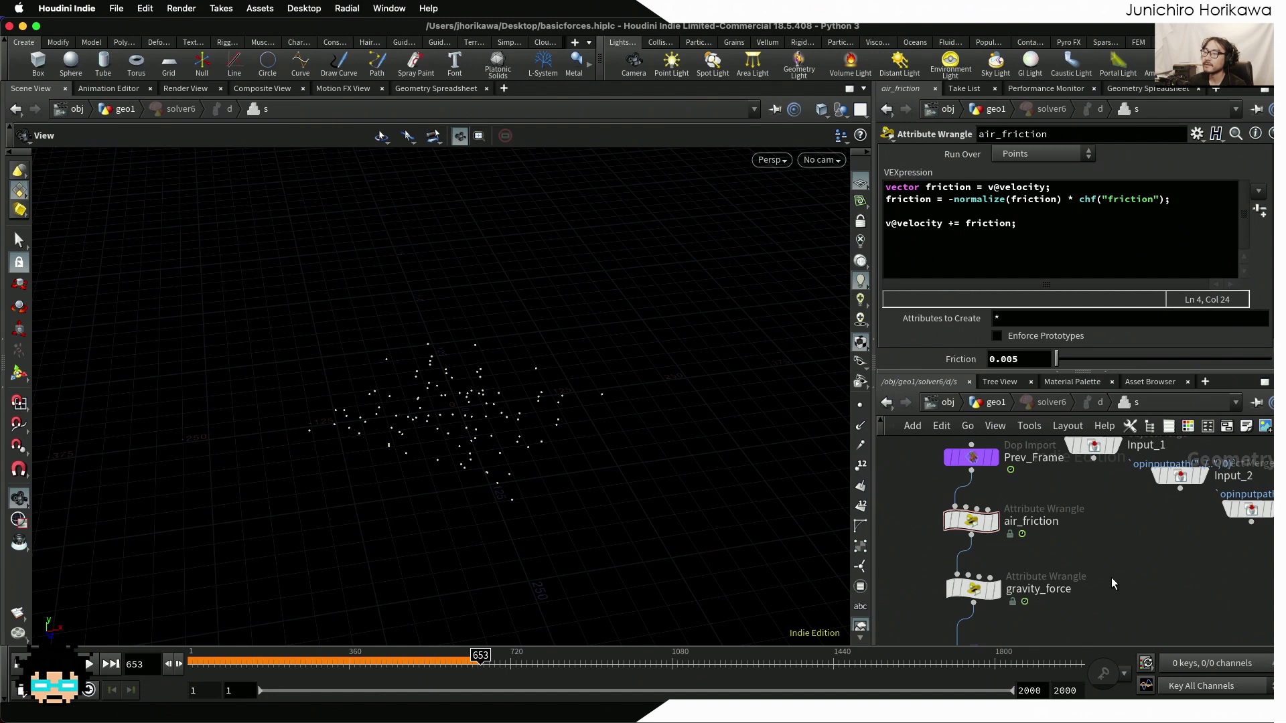
pyautogui.scroll(-2, 1052, 548)
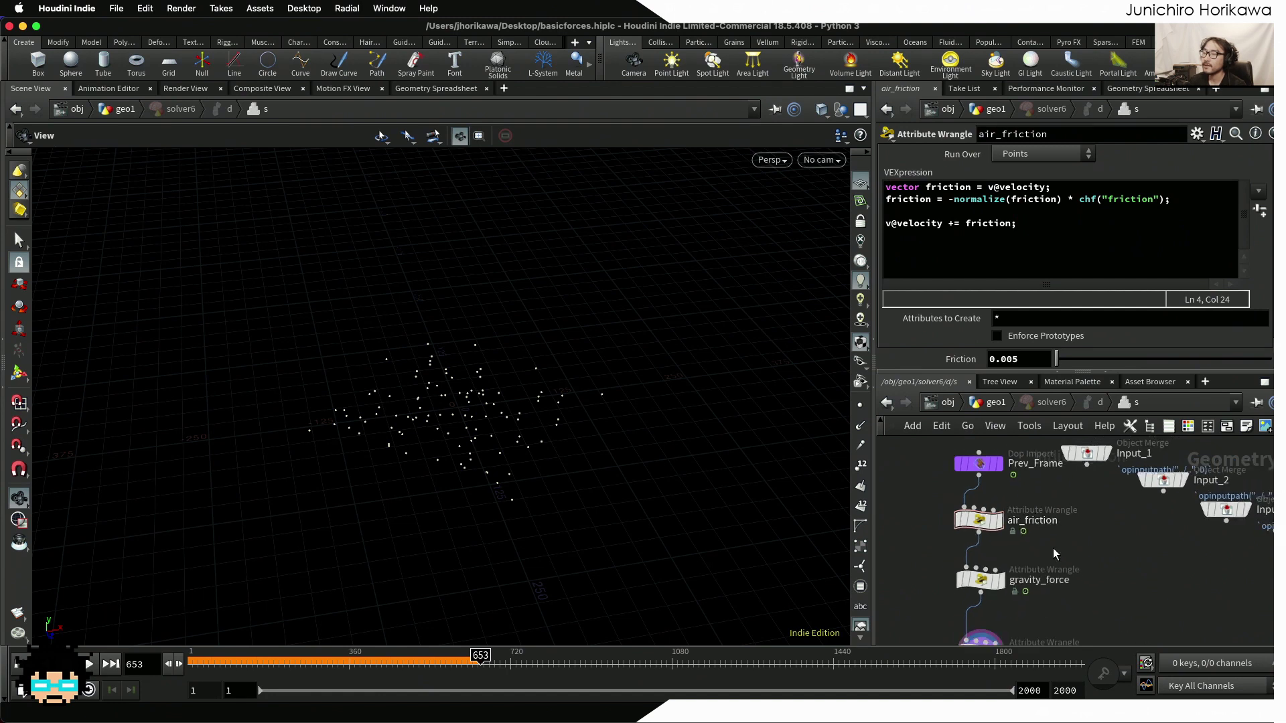
pyautogui.click(1053, 250)
pyautogui.press('super+a')
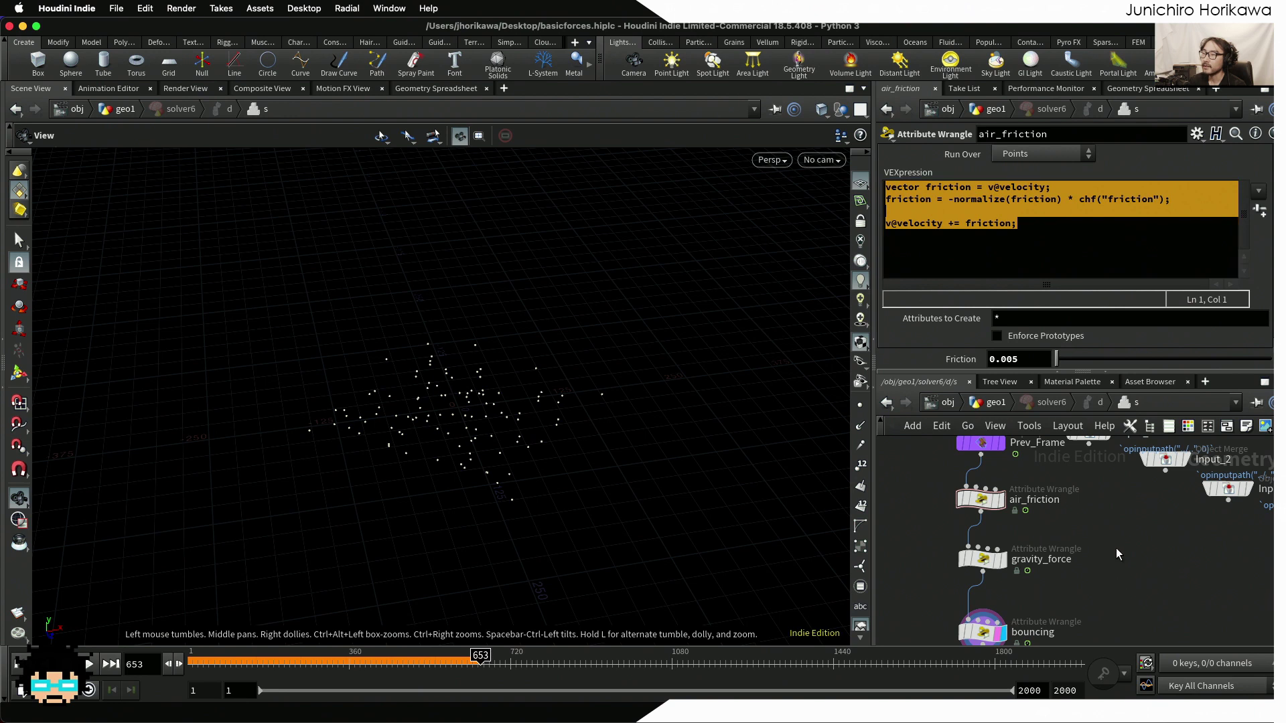
# Display copytopoints5 in the geo1 network and rewind the timeline to frame 1
pyautogui.moveTo(1028, 640); pyautogui.dragTo(1022, 562, button='middle')
pyautogui.click(992, 401)
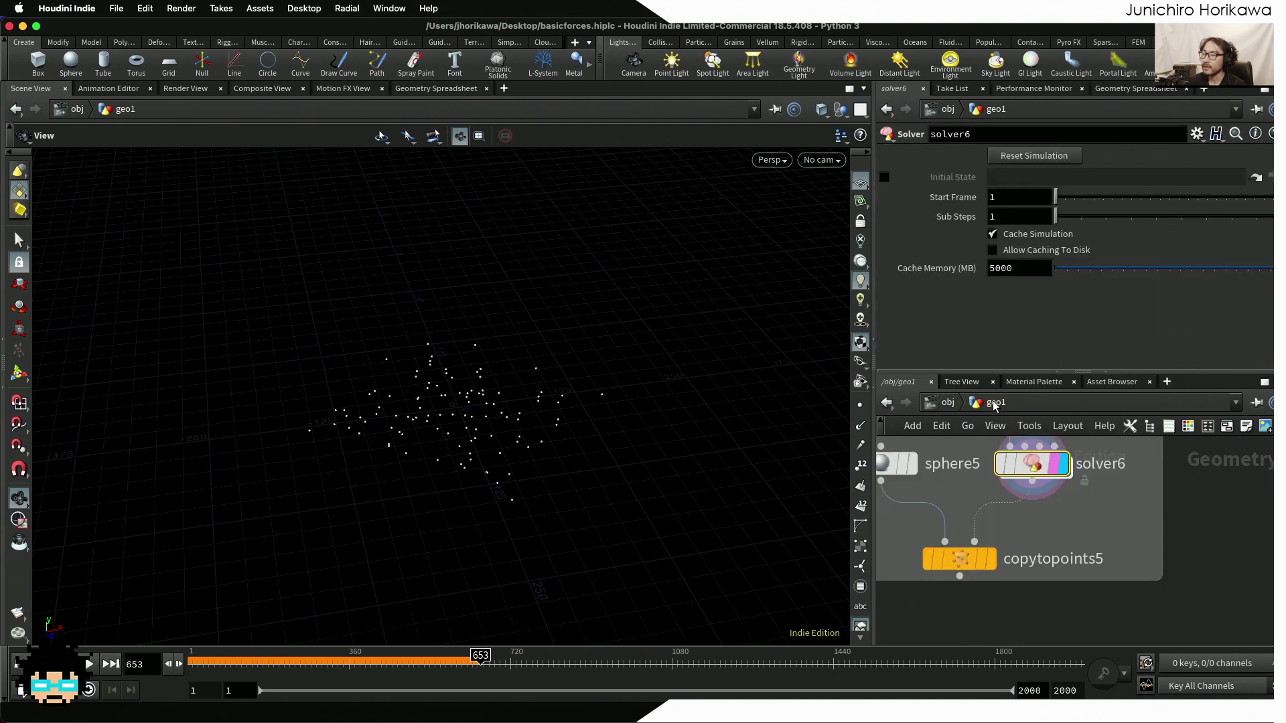
pyautogui.click(979, 561)
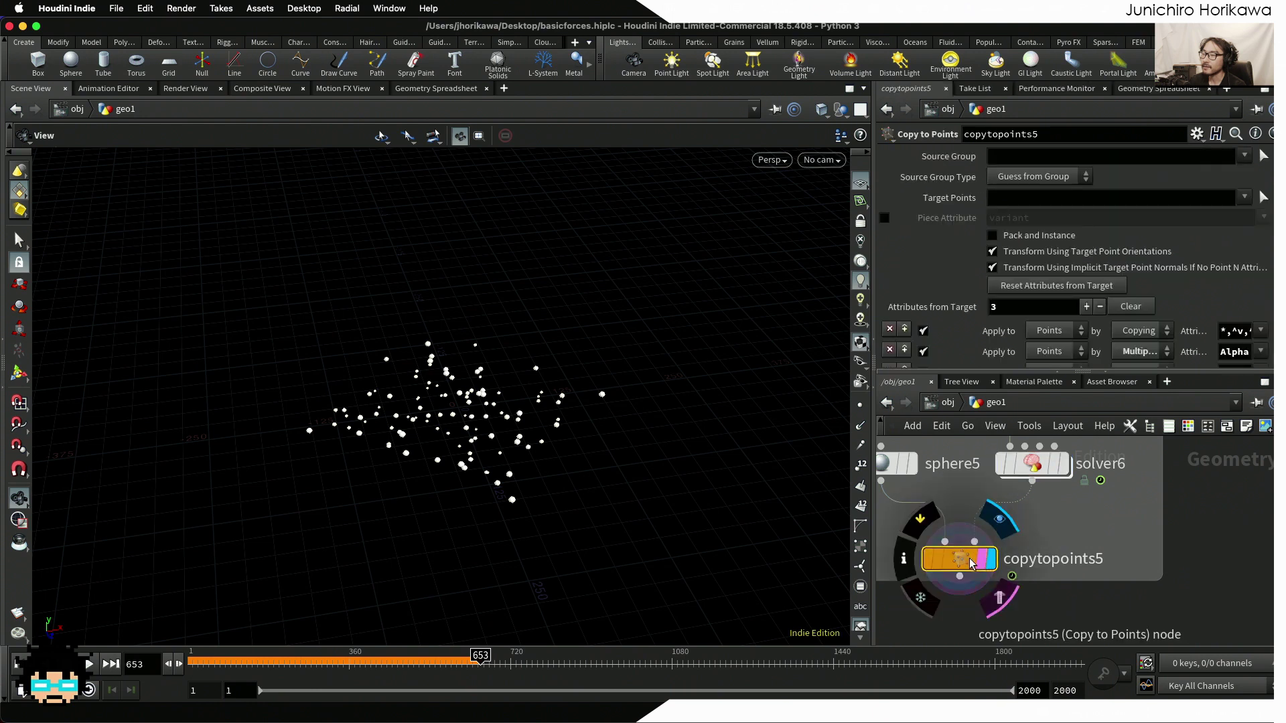
pyautogui.hotkey('ctrl', 'Up')
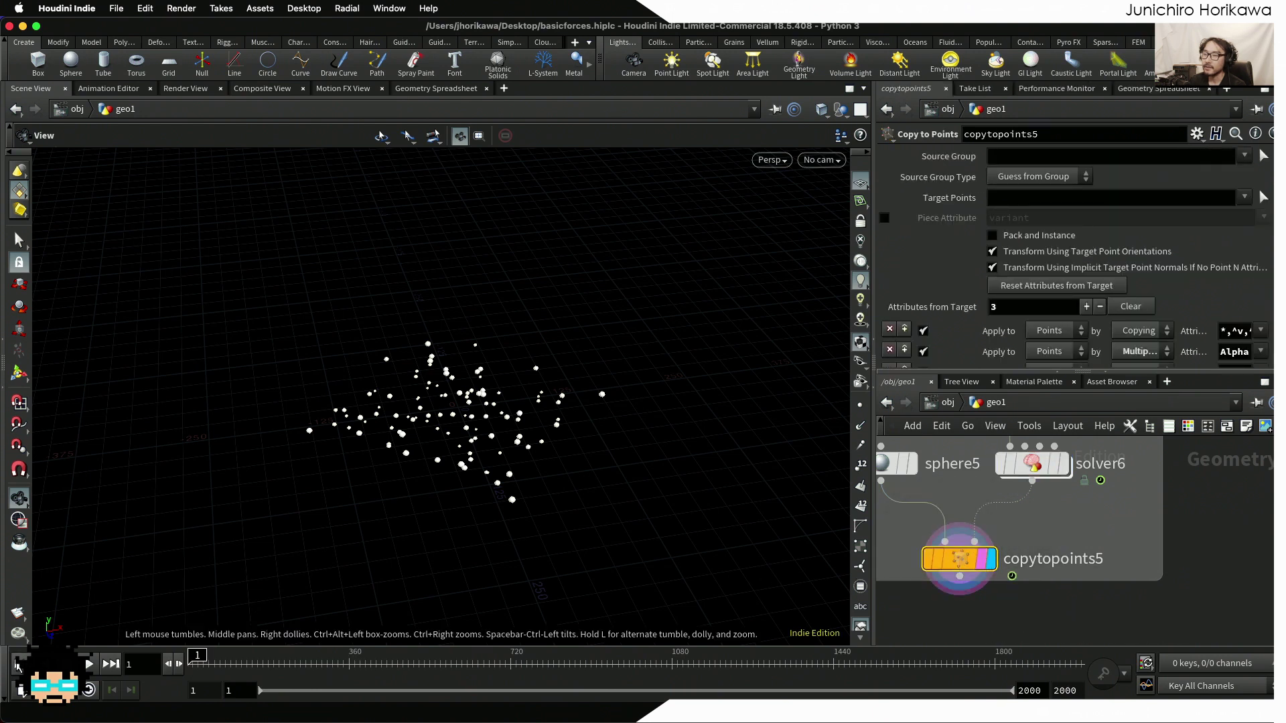
# Display copytopoints4, play the simulation without air friction, and rewind the timeline to frame 1
pyautogui.moveTo(506, 491); pyautogui.dragTo(469, 424)
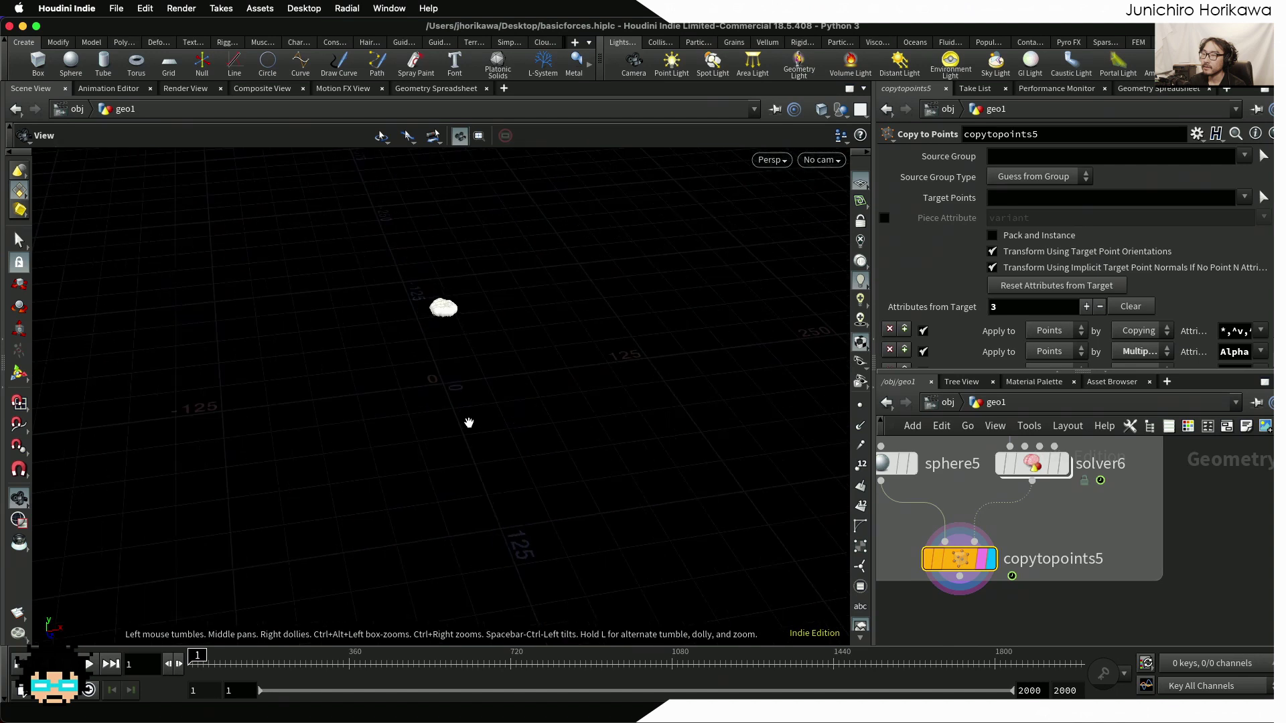
pyautogui.scroll(-5, 977, 549)
pyautogui.scroll(5, 977, 549)
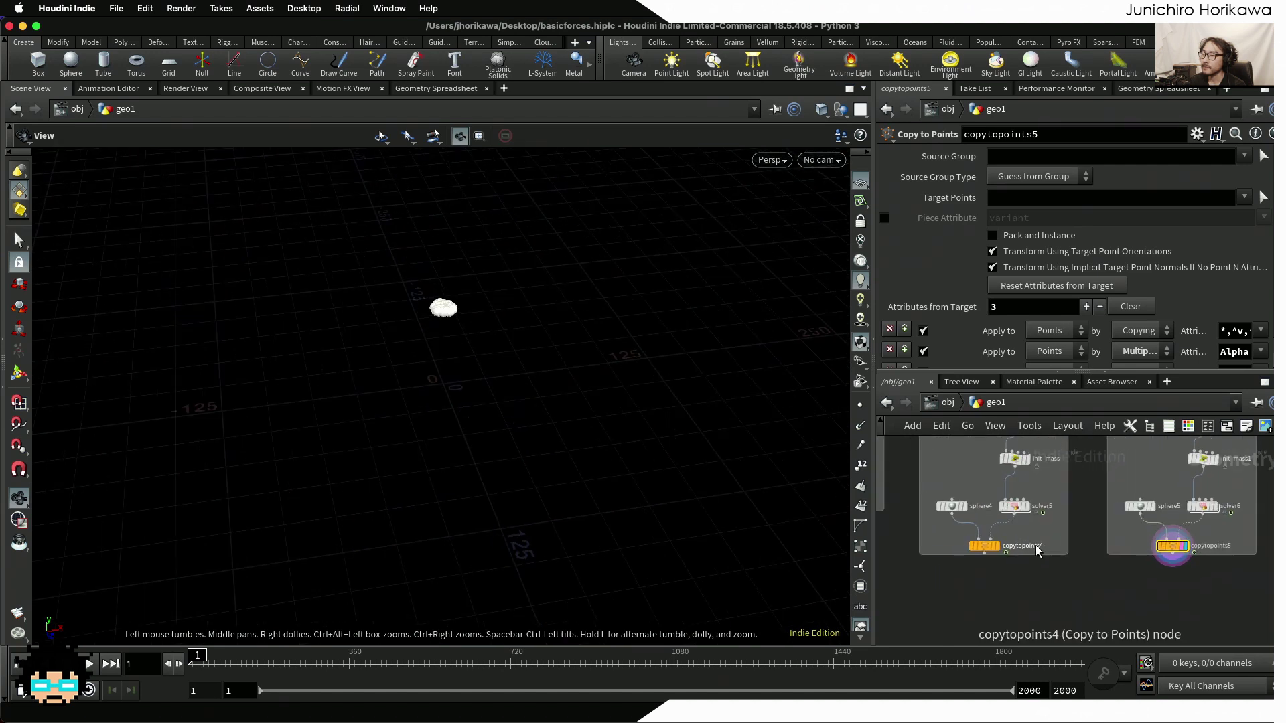
pyautogui.click(968, 584)
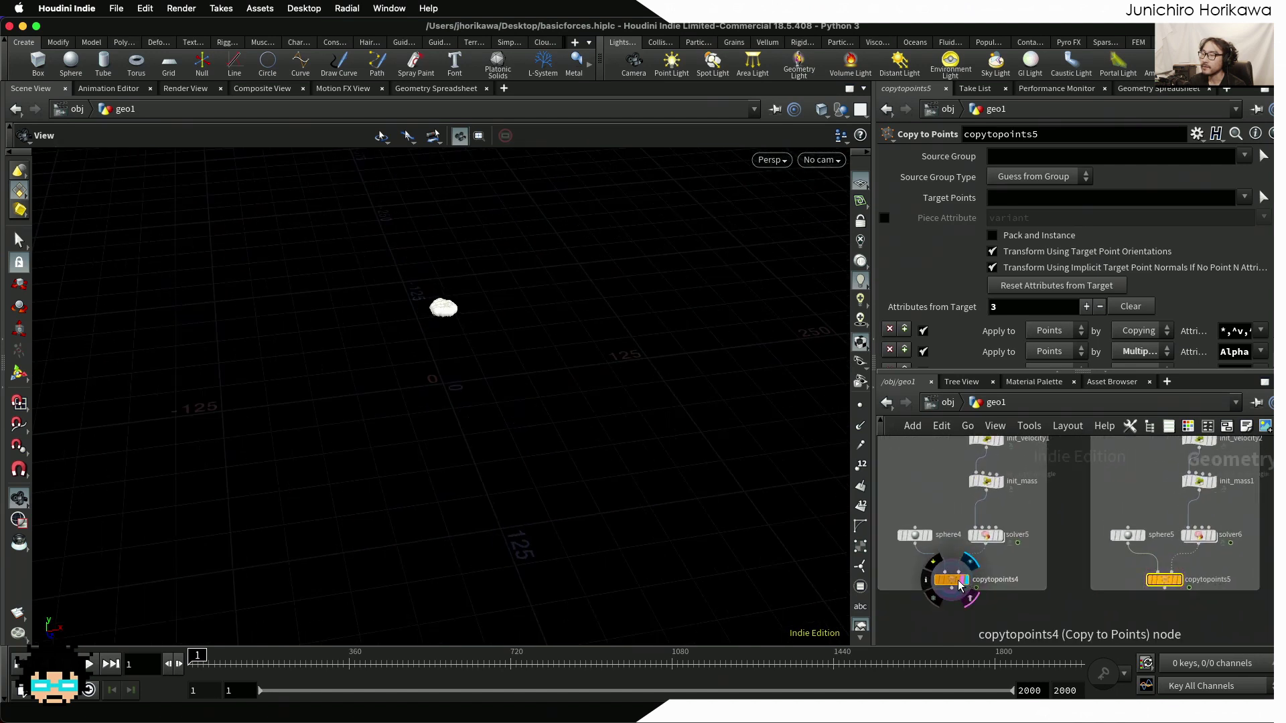
pyautogui.click(89, 664)
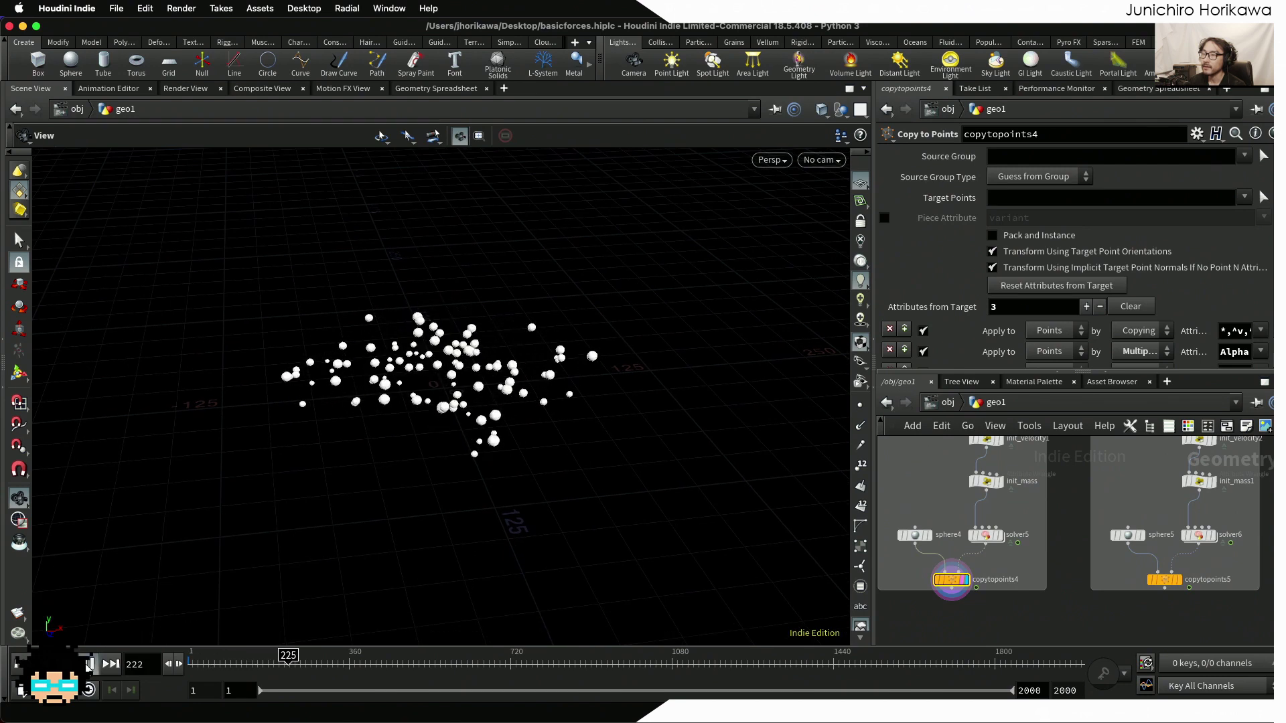
pyautogui.click(89, 664)
pyautogui.click(330, 659)
pyautogui.moveTo(330, 660); pyautogui.dragTo(191, 660)
# Display copytopoints5, play its air friction simulation, and rewind the timeline to frame 1
pyautogui.scroll(3, 1005, 583)
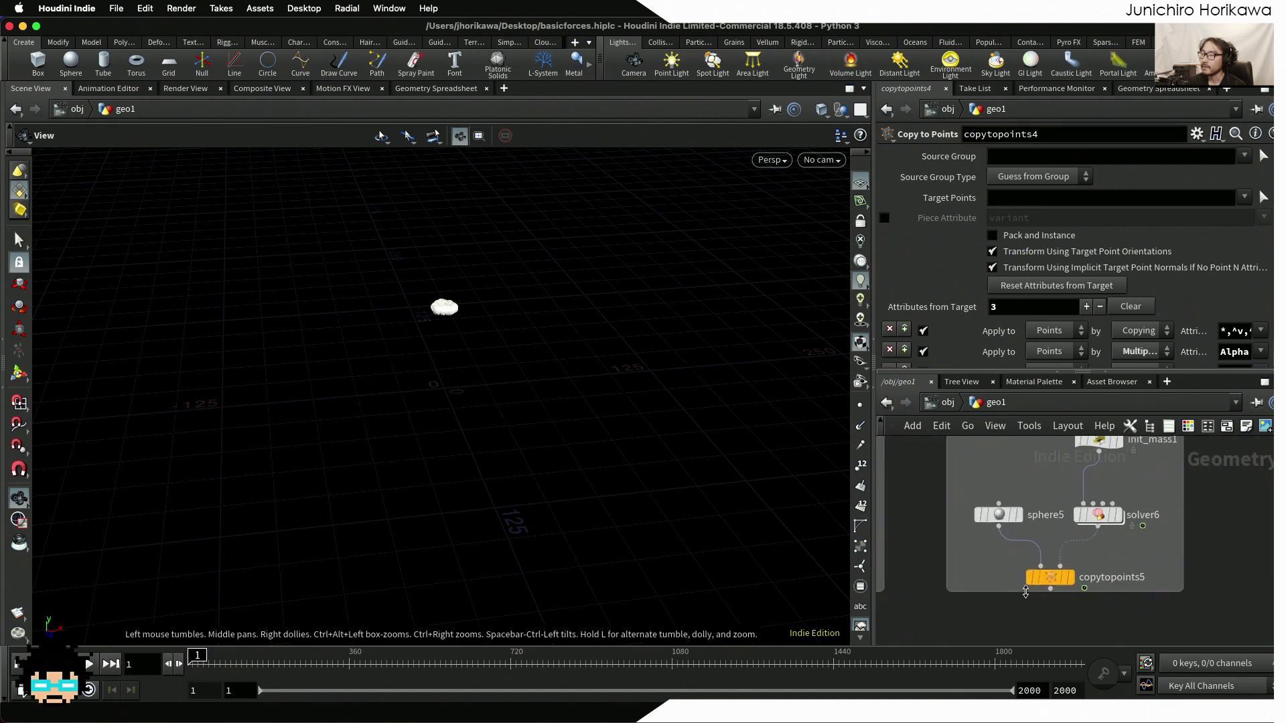
pyautogui.click(1065, 581)
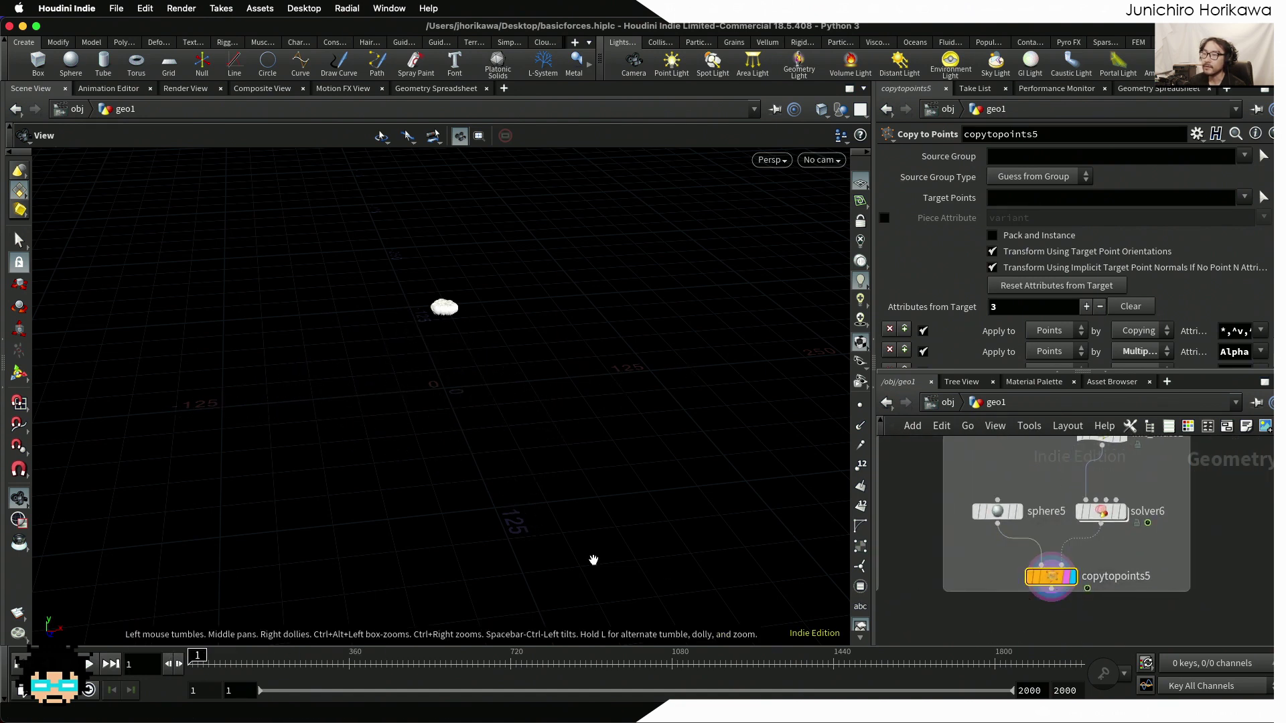
pyautogui.click(87, 663)
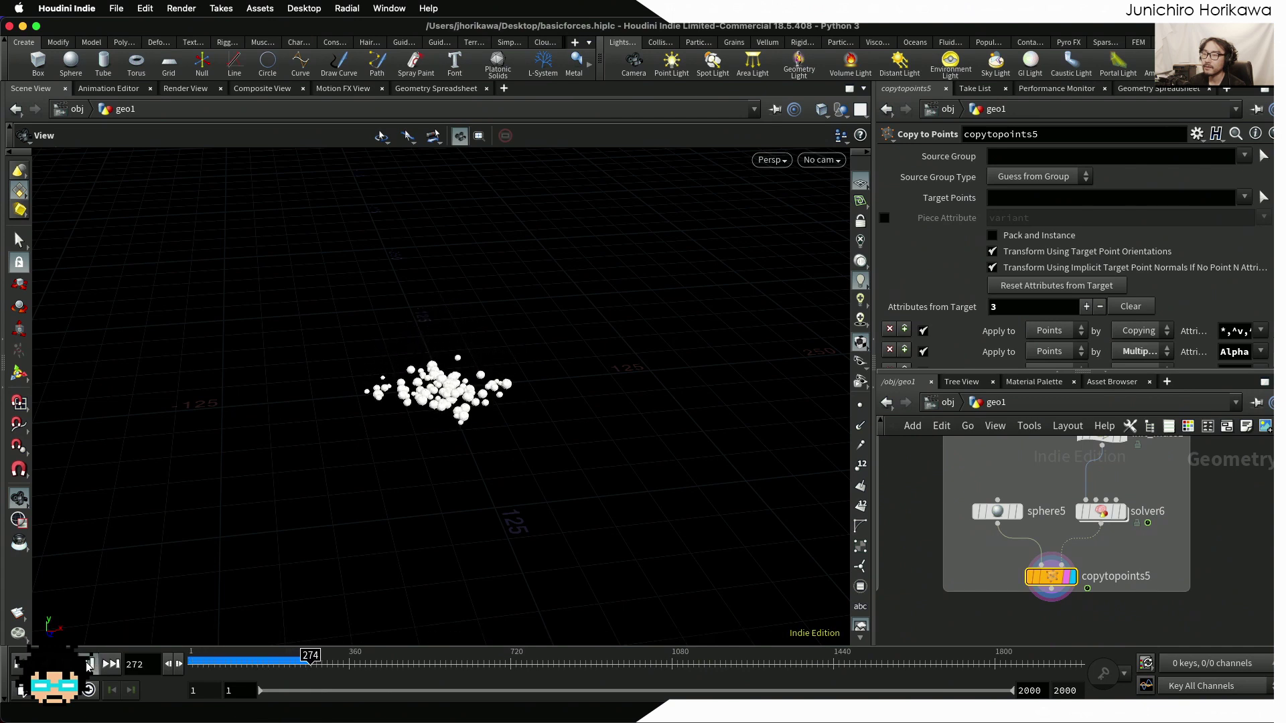
pyautogui.click(87, 662)
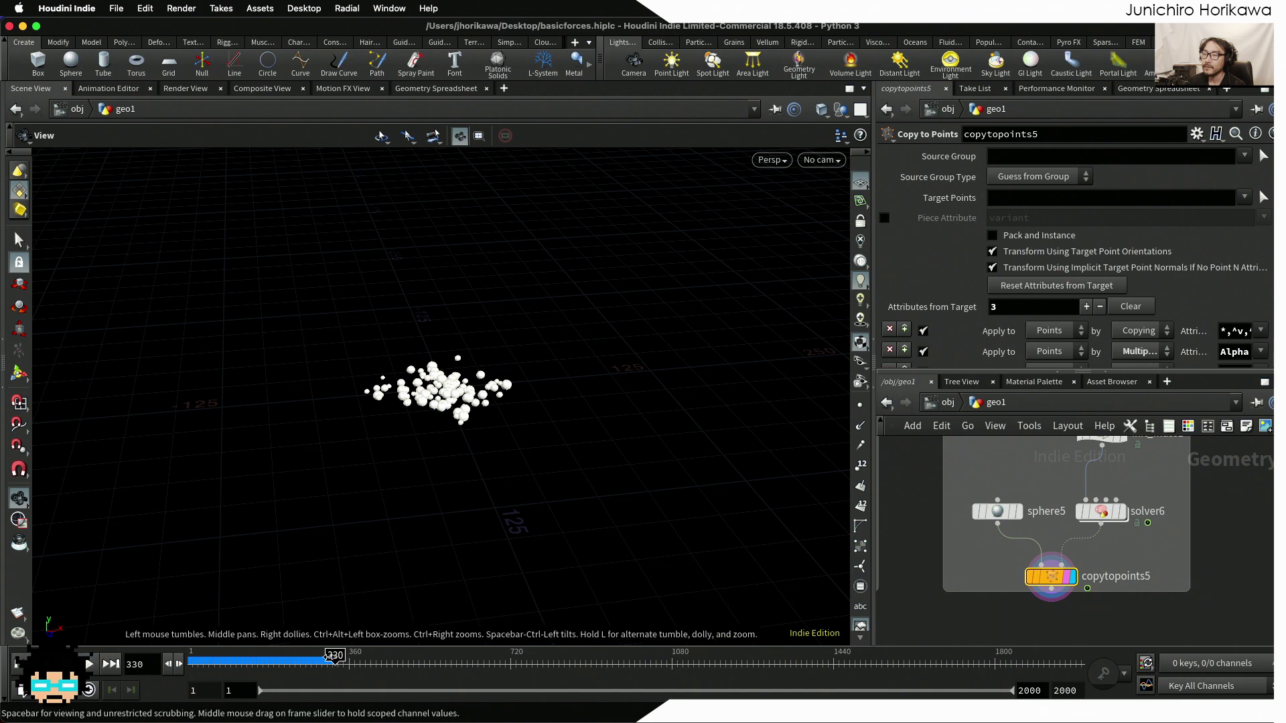
pyautogui.scroll(5, 400, 407)
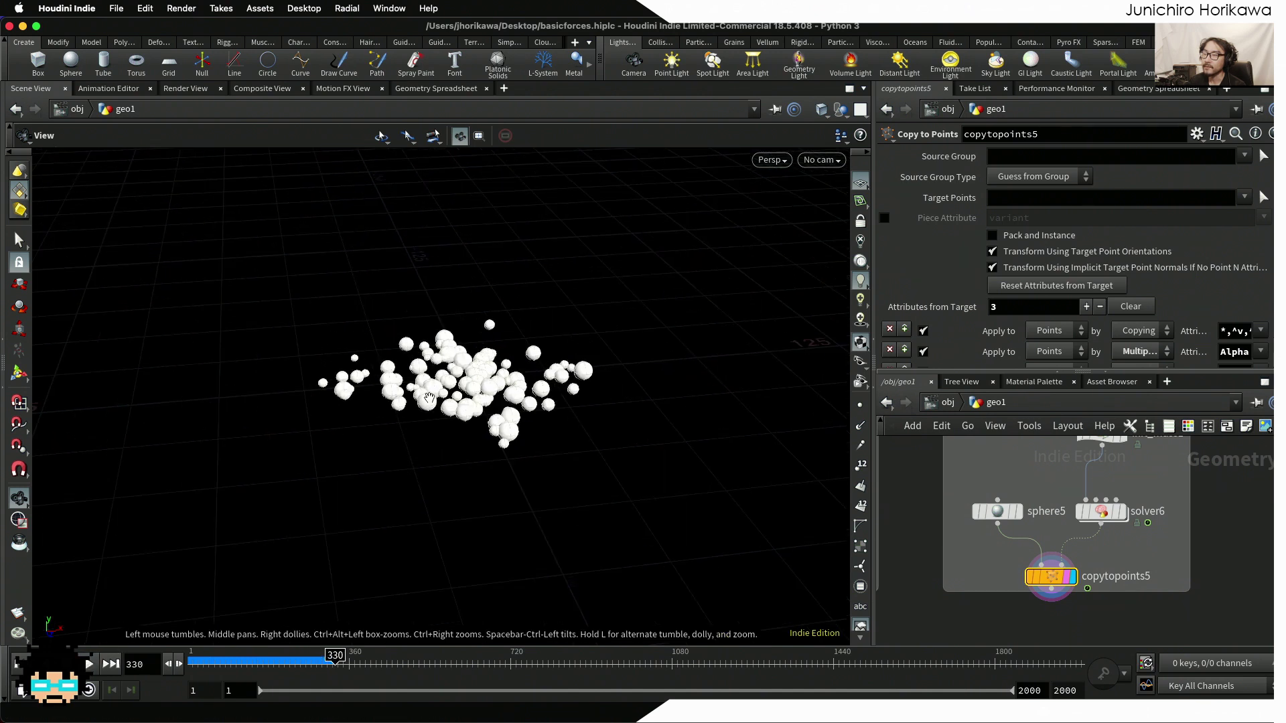
pyautogui.scroll(3, 401, 407)
pyautogui.moveTo(288, 661); pyautogui.dragTo(180, 661)
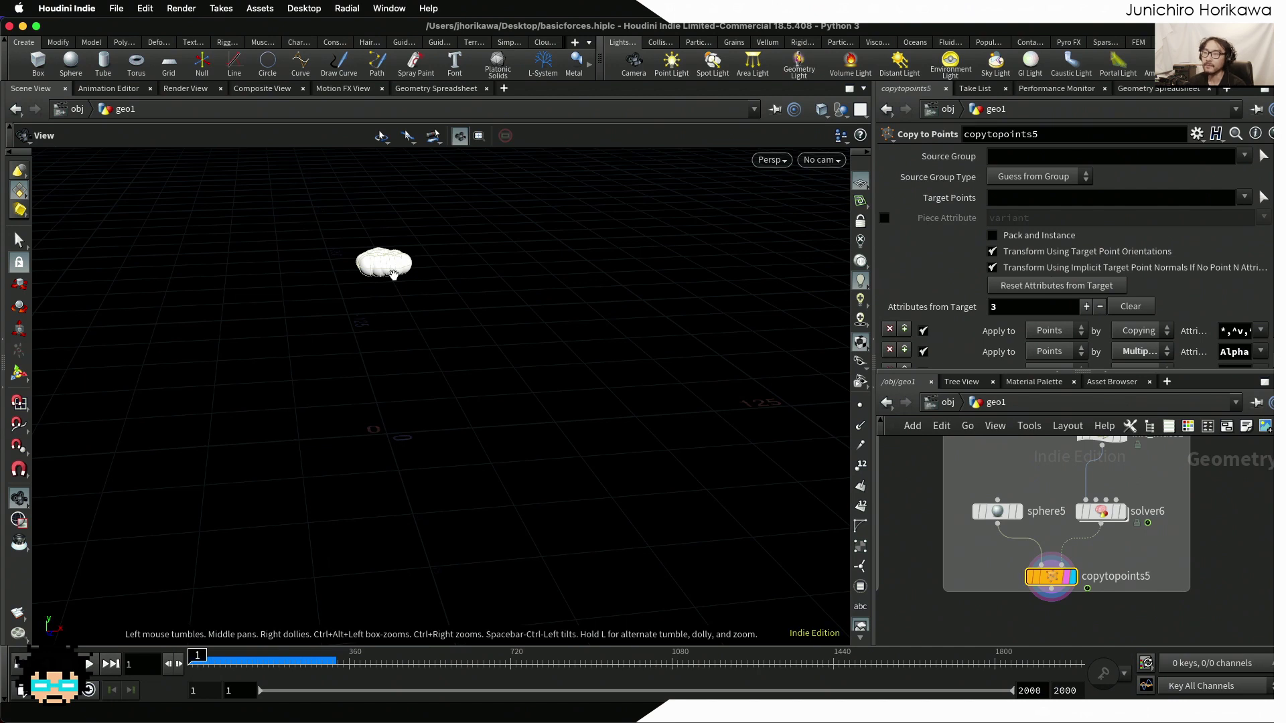
# Replay the copytopoints5 simulation from frame 1 and stop it at frame 303
pyautogui.click(89, 663)
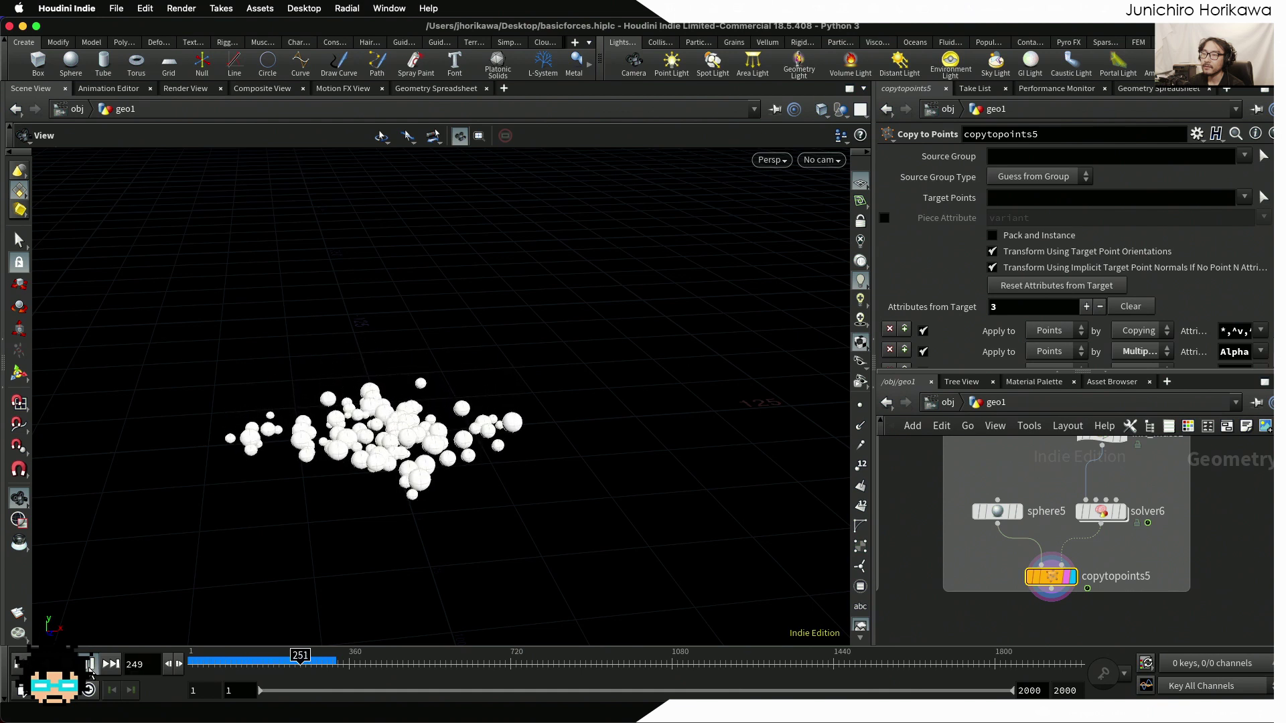
pyautogui.click(90, 665)
pyautogui.moveTo(375, 439); pyautogui.dragTo(402, 430)
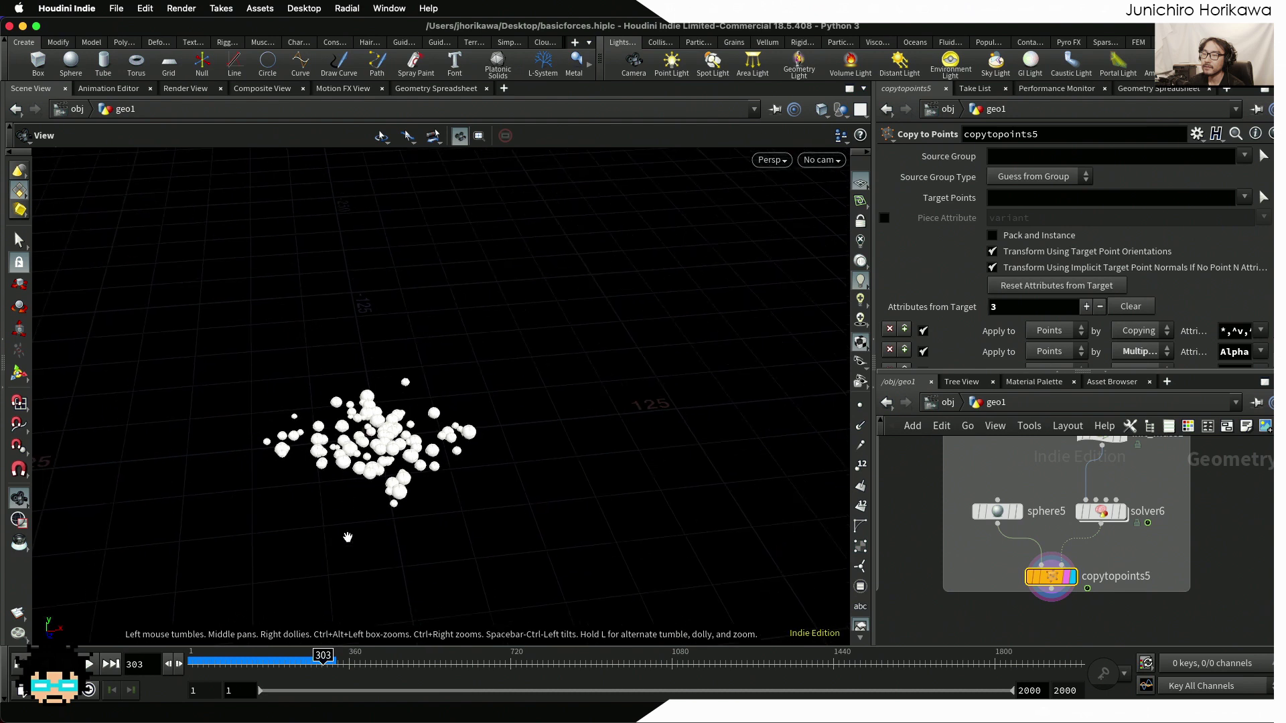
# Compare the particle spread of copytopoints4 and copytopoints5 at frame 303, ending with copytopoints5 displayed
pyautogui.hscroll(-5, 890, 536)
pyautogui.moveTo(947, 553)
pyautogui.click(951, 526)
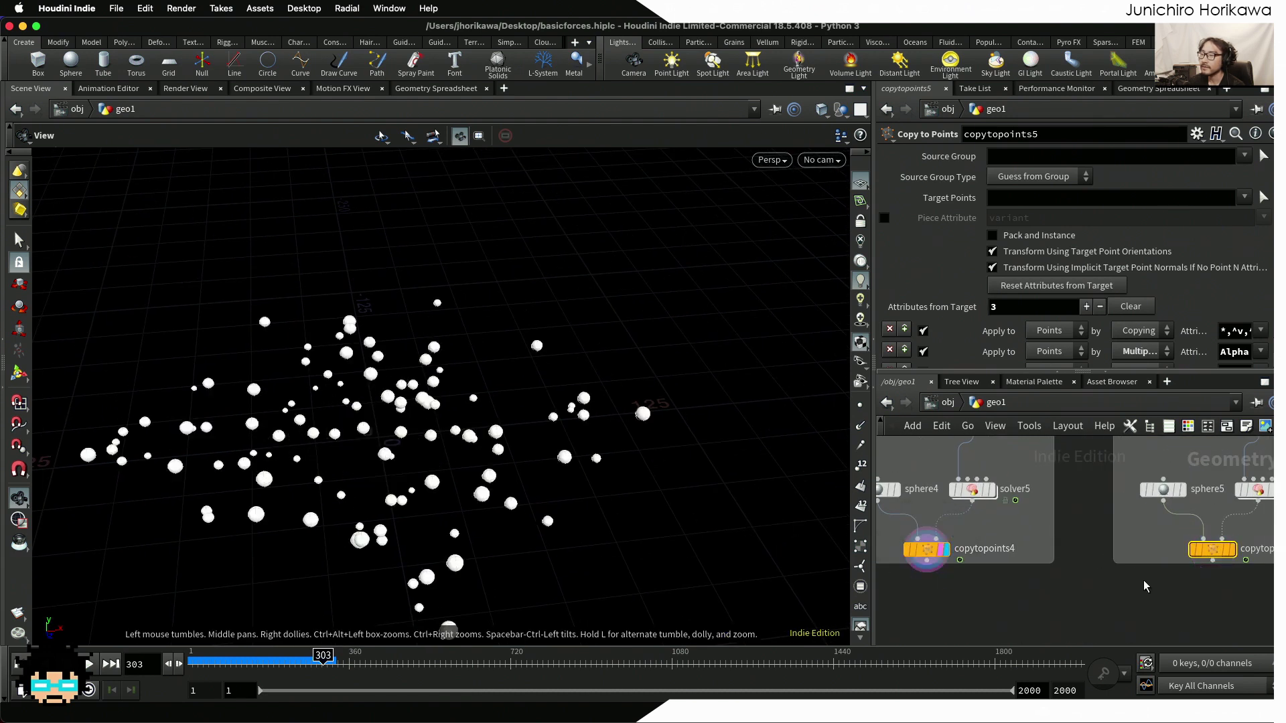
pyautogui.hscroll(5, 1119, 568)
pyautogui.moveTo(1117, 565)
pyautogui.click(1124, 526)
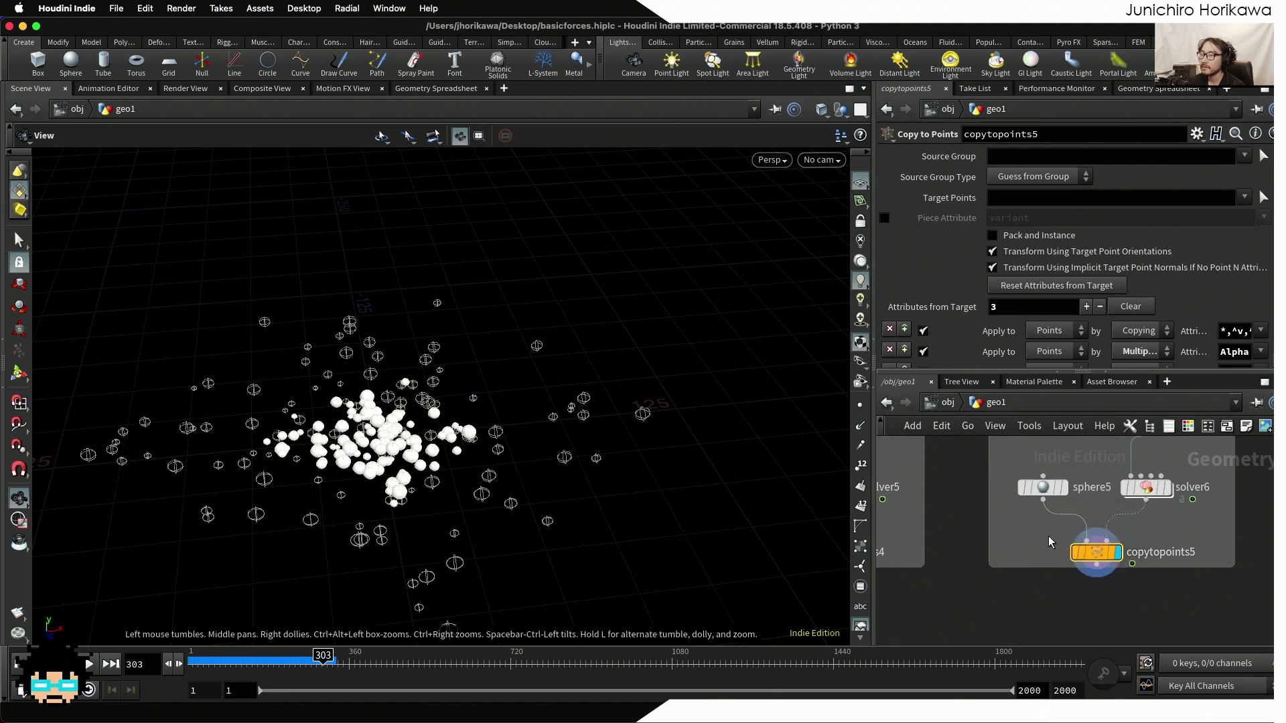
pyautogui.click(1122, 579)
# Replay the copytopoints5 simulation in a closer view and return to frame 1
pyautogui.scroll(5, 388, 483)
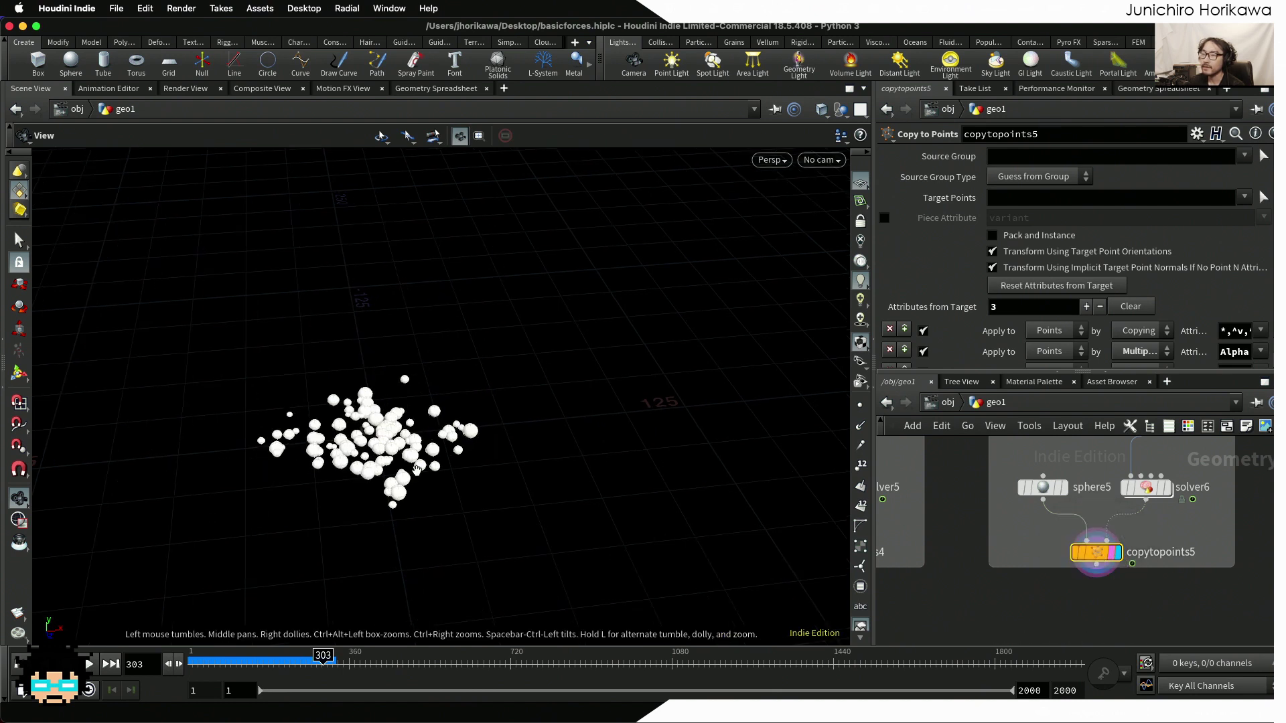
pyautogui.scroll(2, 388, 483)
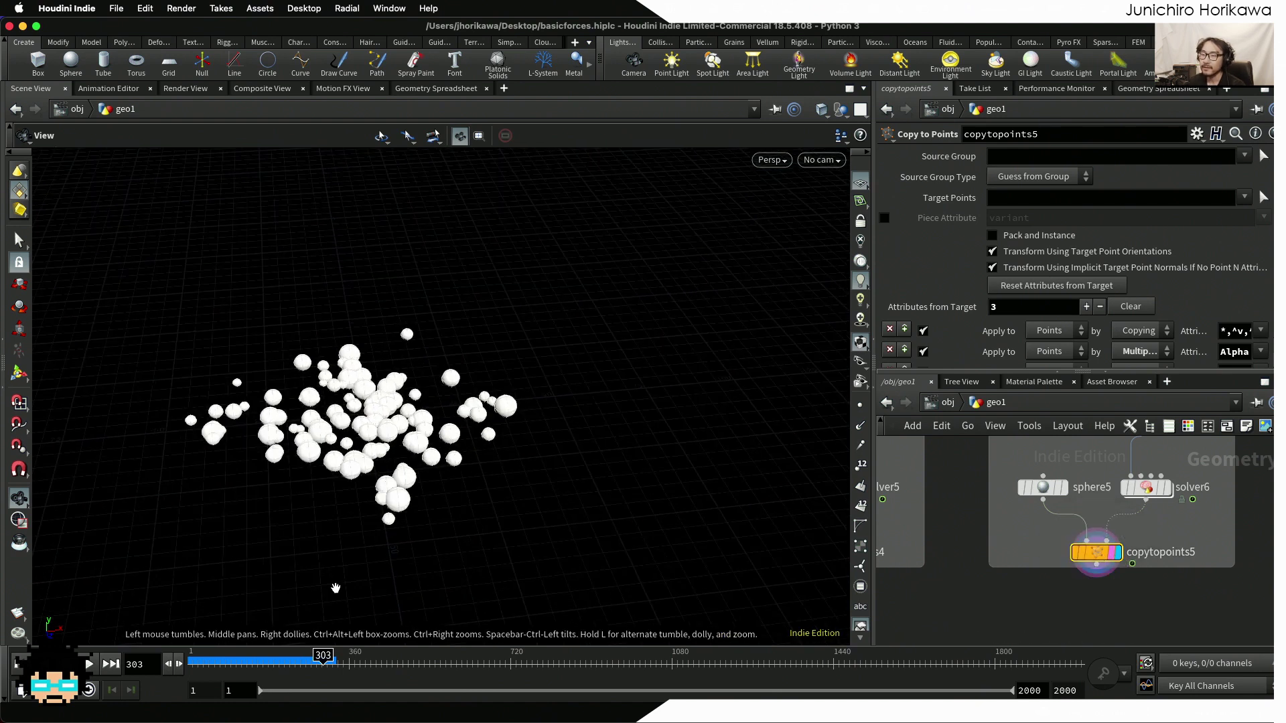
pyautogui.moveTo(324, 655); pyautogui.dragTo(196, 655)
pyautogui.click(89, 664)
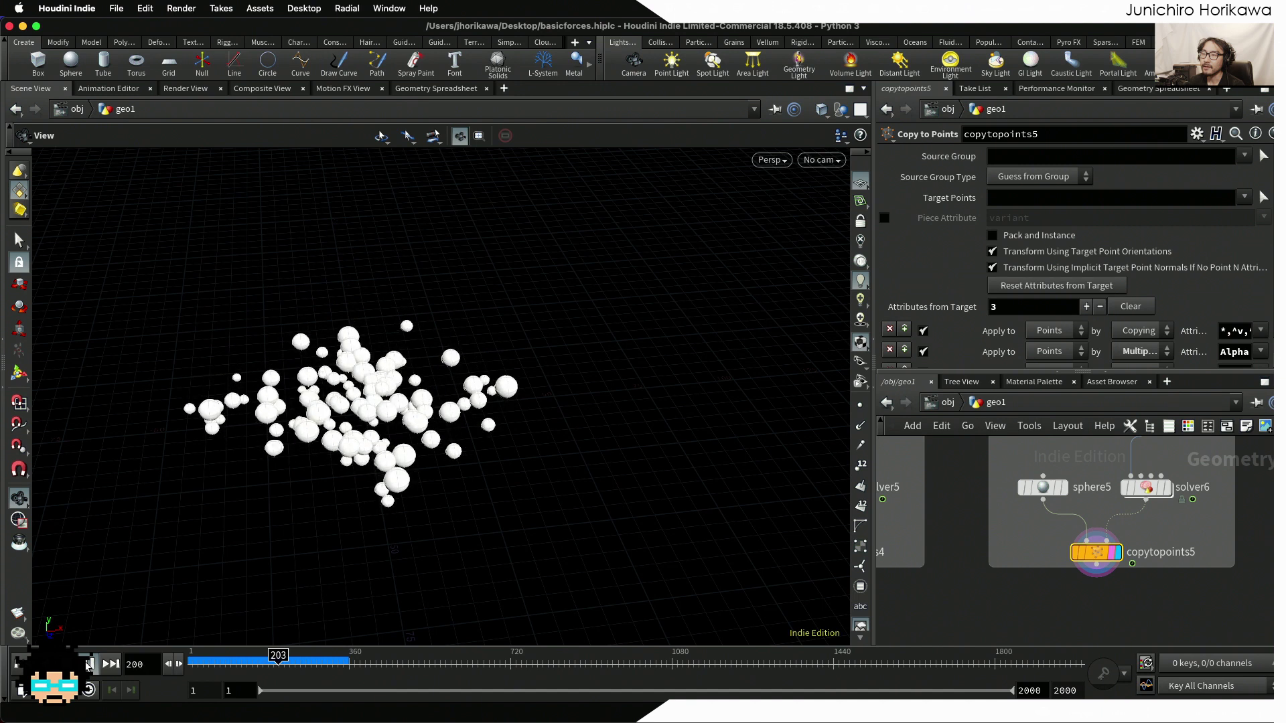
pyautogui.click(89, 664)
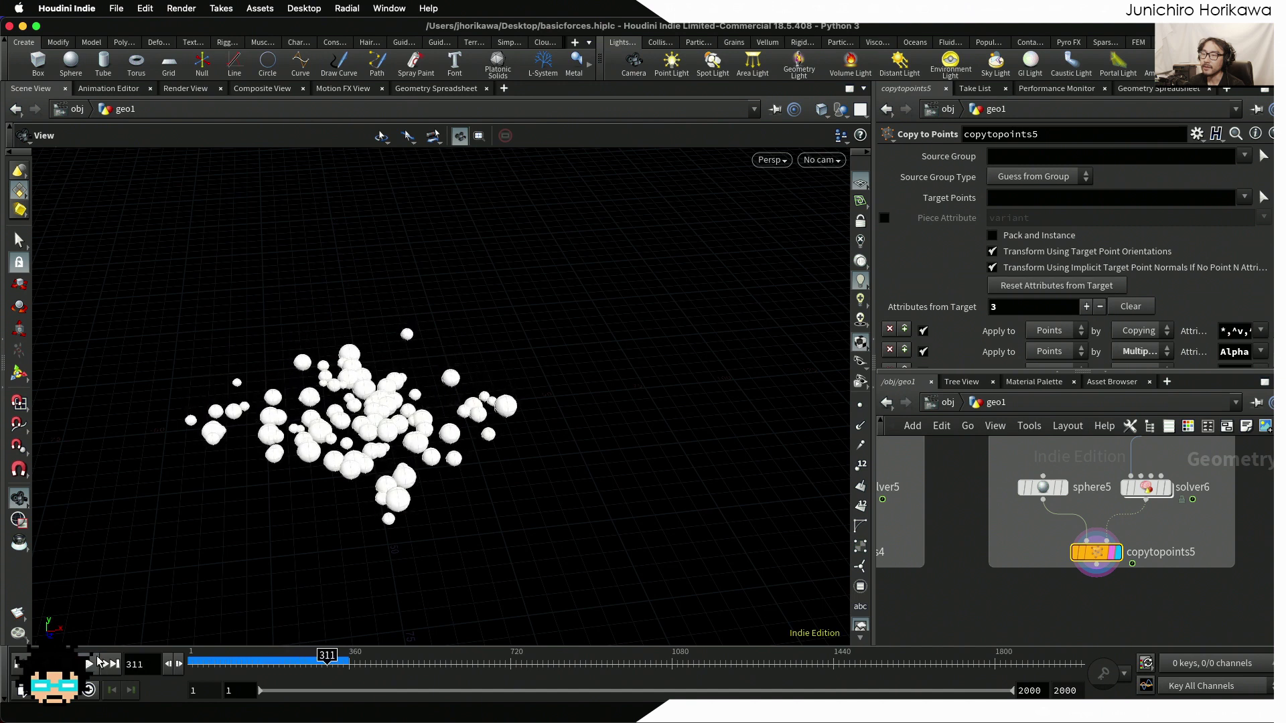
pyautogui.moveTo(327, 655); pyautogui.dragTo(180, 653)
pyautogui.click(89, 664)
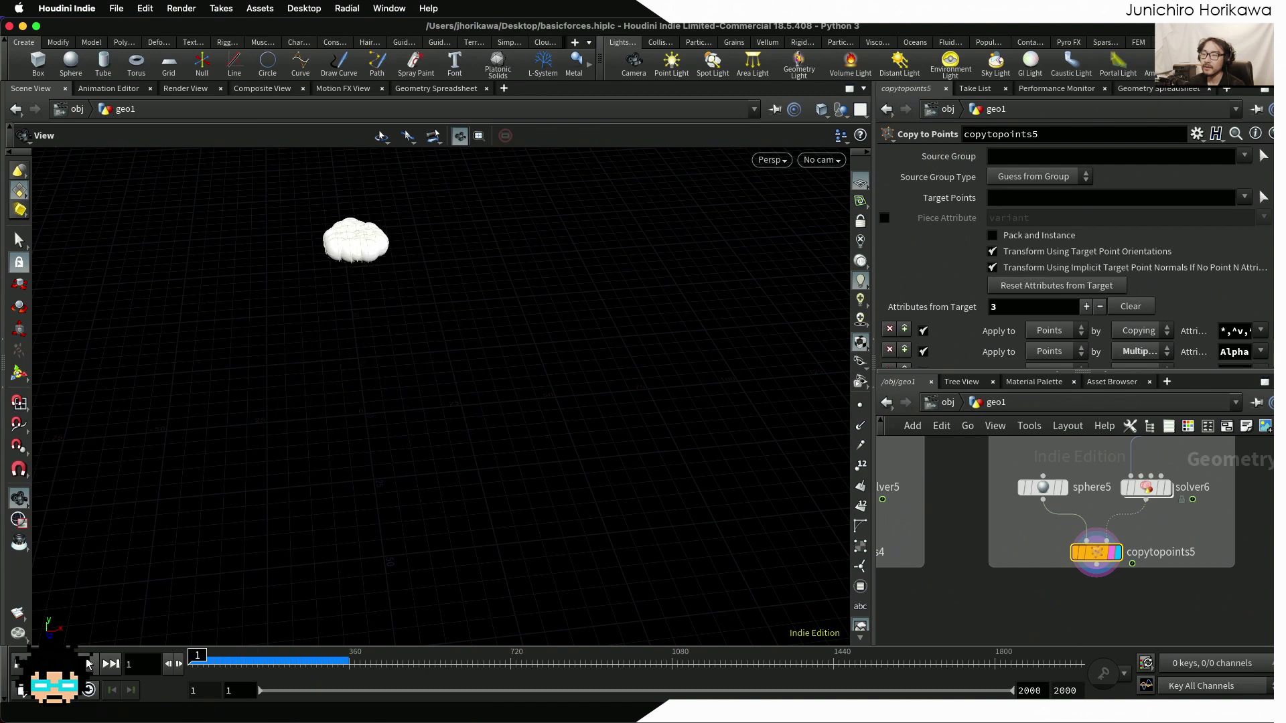
pyautogui.hotkey('ctrl', 'Up')
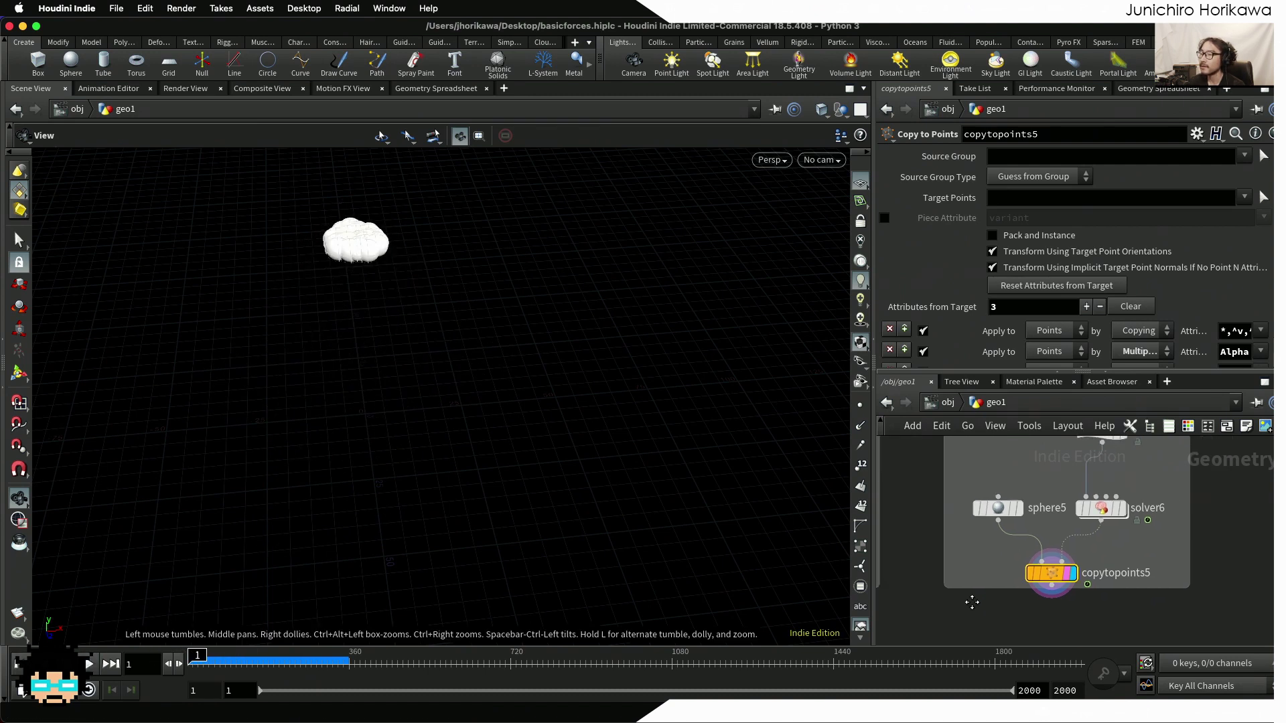
# Inside solver6, multiply the second line's friction expression in the air_friction code by f@pscale, before the semicolon
pyautogui.doubleClick(1075, 518)
pyautogui.scroll(3, 1065, 529)
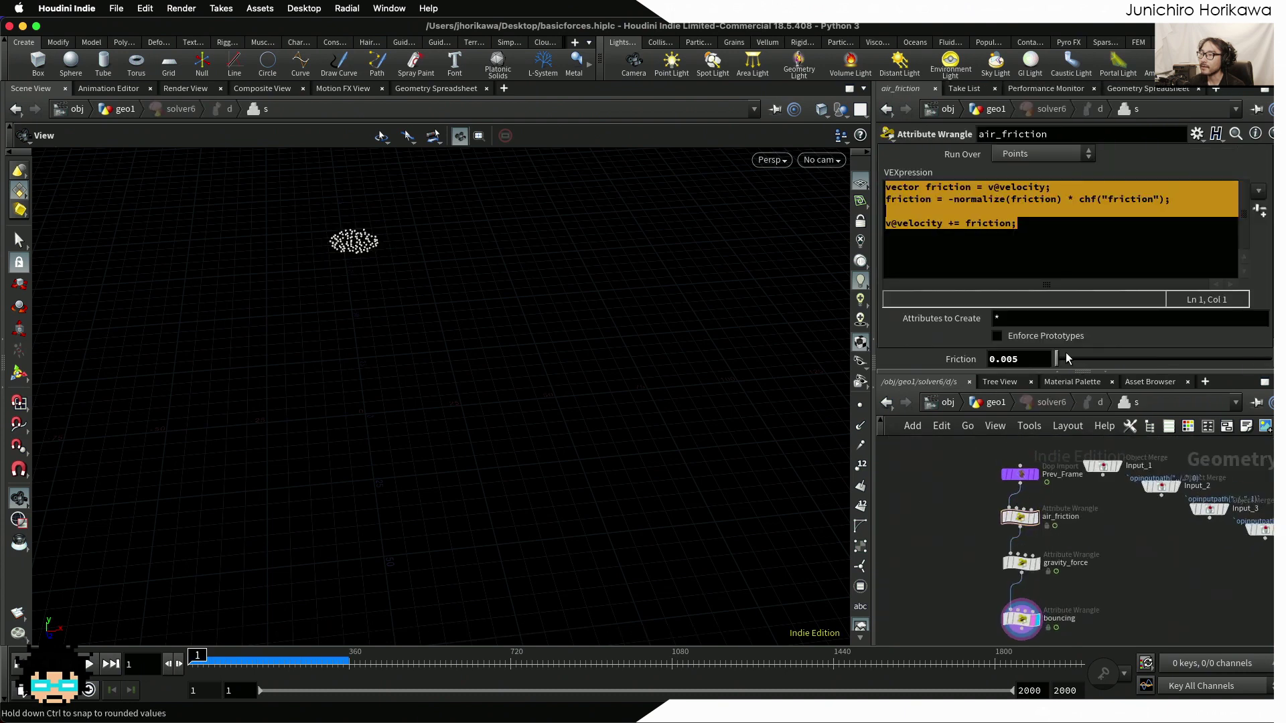
pyautogui.click(1164, 201)
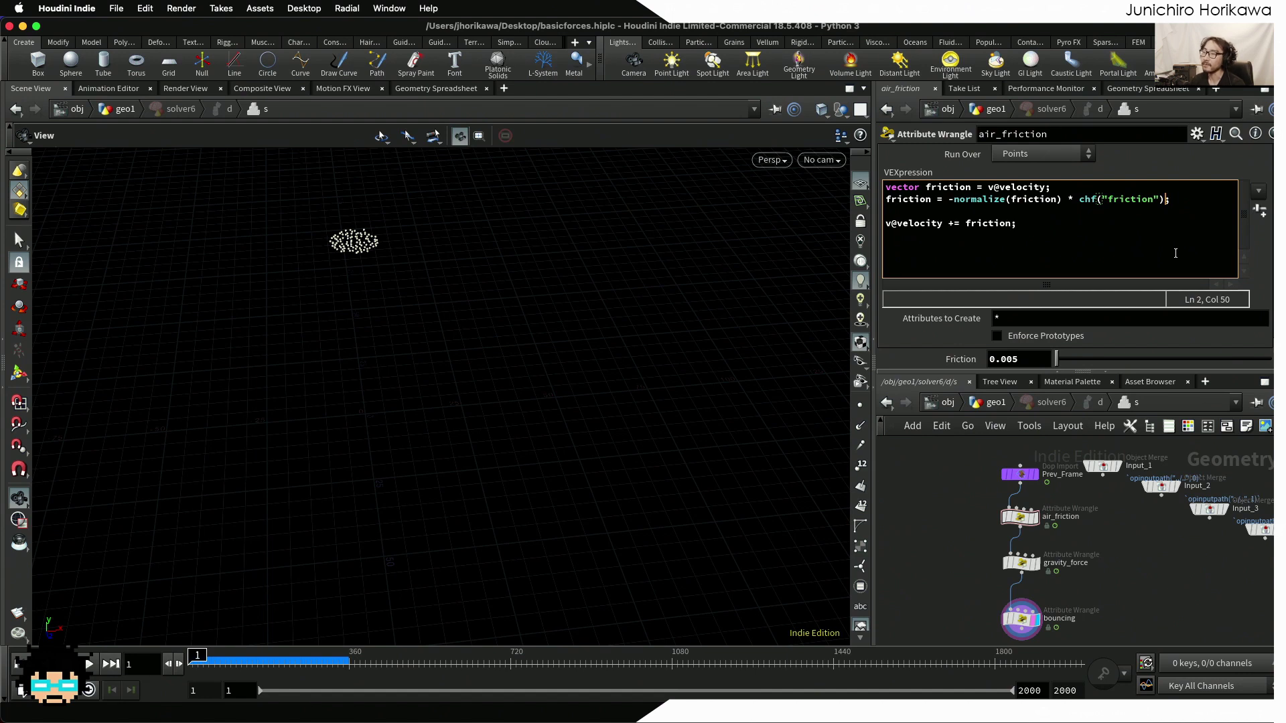
pyautogui.write('* f@pscale')
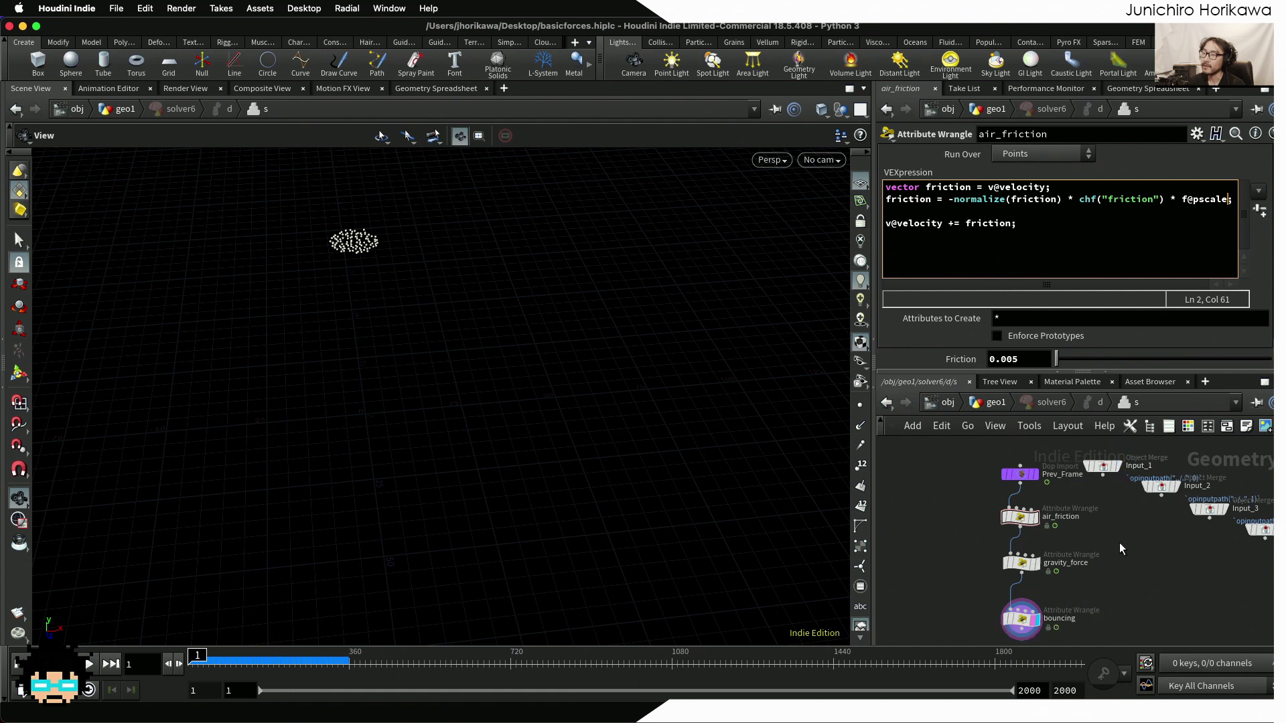
pyautogui.moveTo(1182, 200); pyautogui.dragTo(1226, 201)
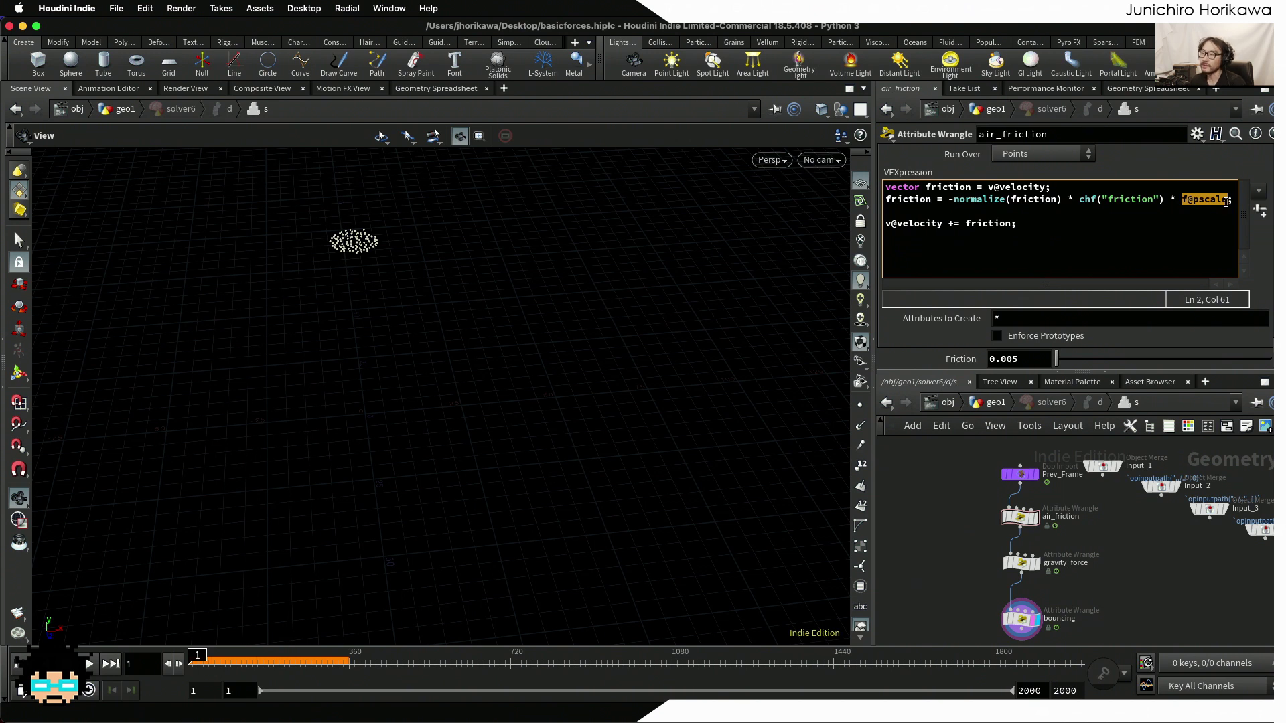
pyautogui.click(1210, 199)
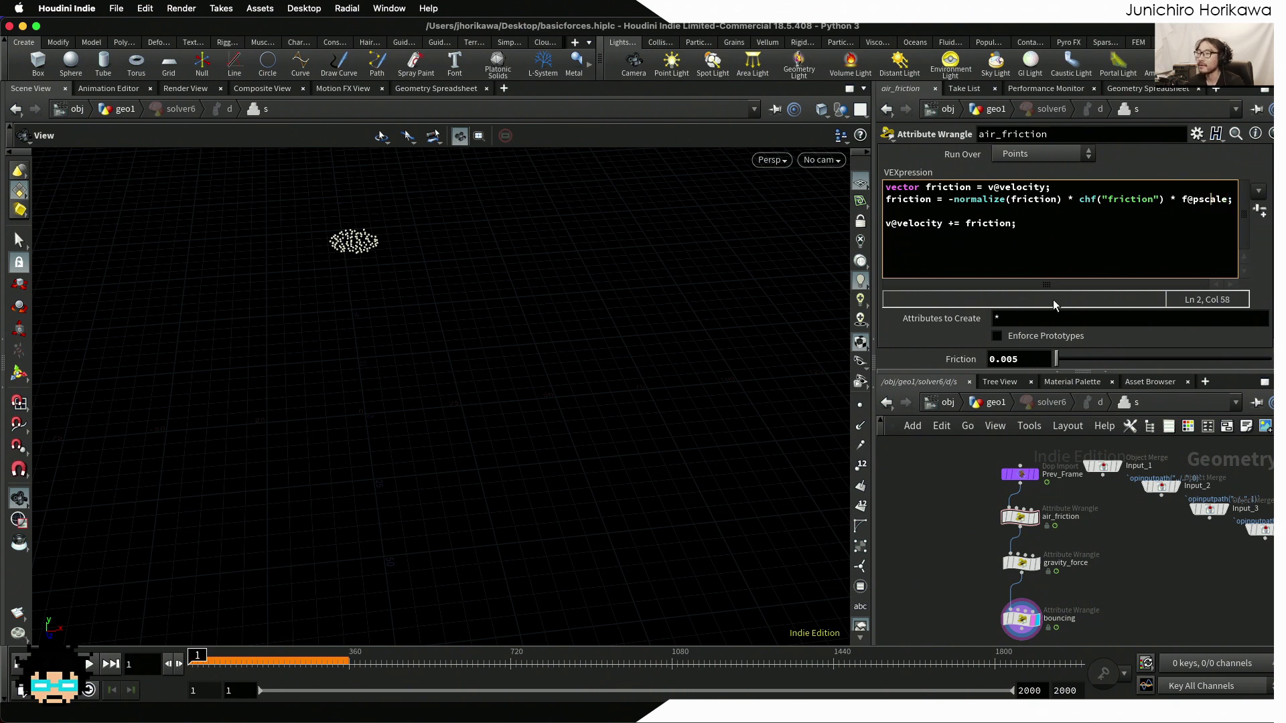
# Return to the geo1 network, play the simulation with pscale-dependent friction, and rewind to frame 1
pyautogui.click(995, 402)
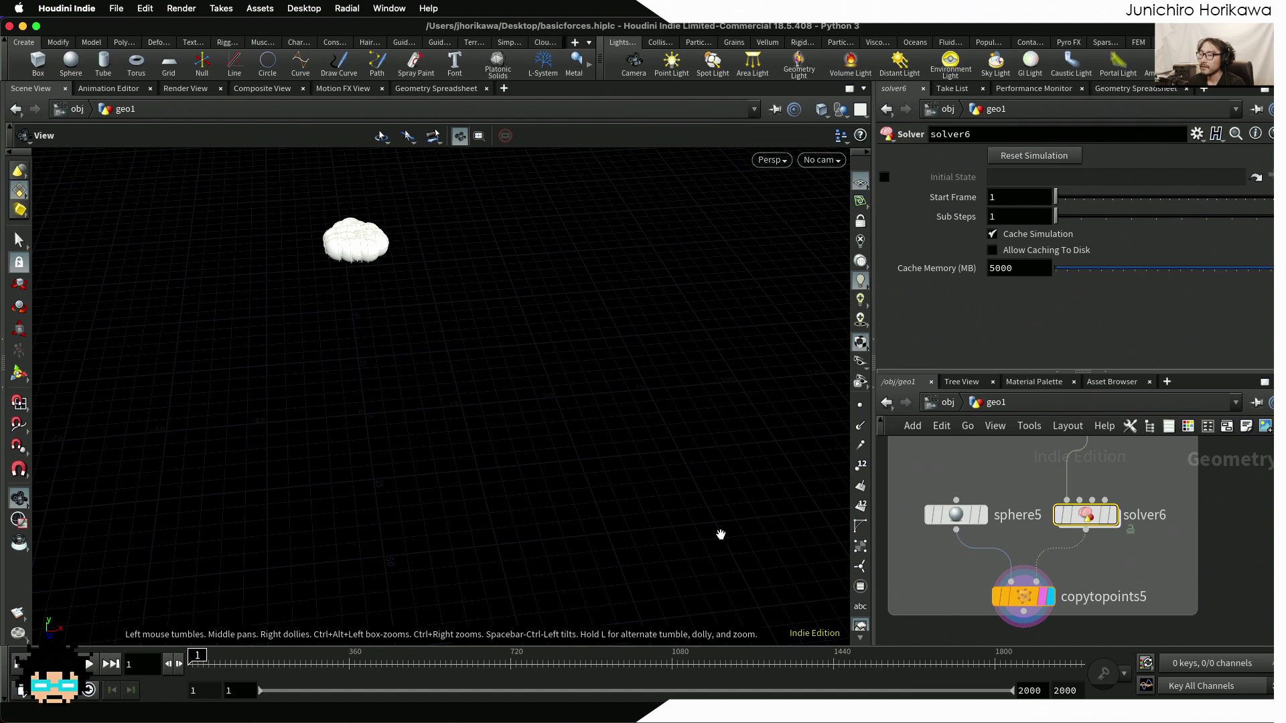
pyautogui.click(89, 664)
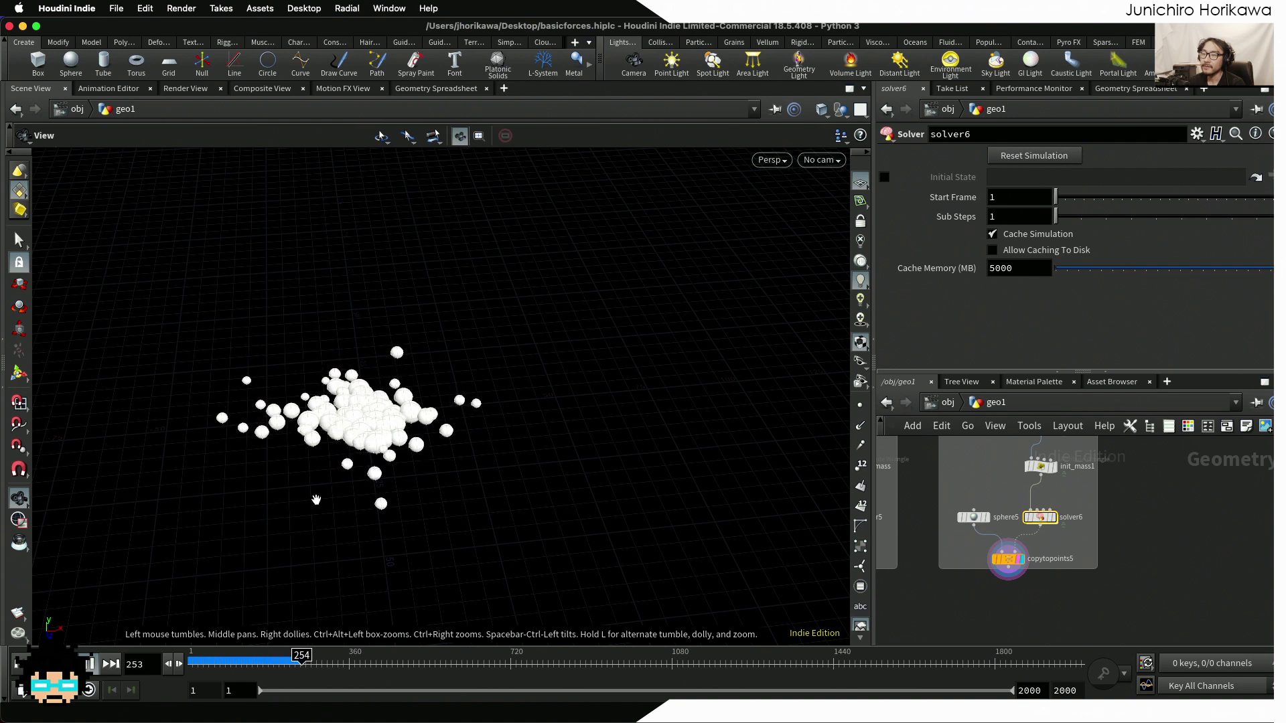
pyautogui.moveTo(251, 655); pyautogui.dragTo(191, 656)
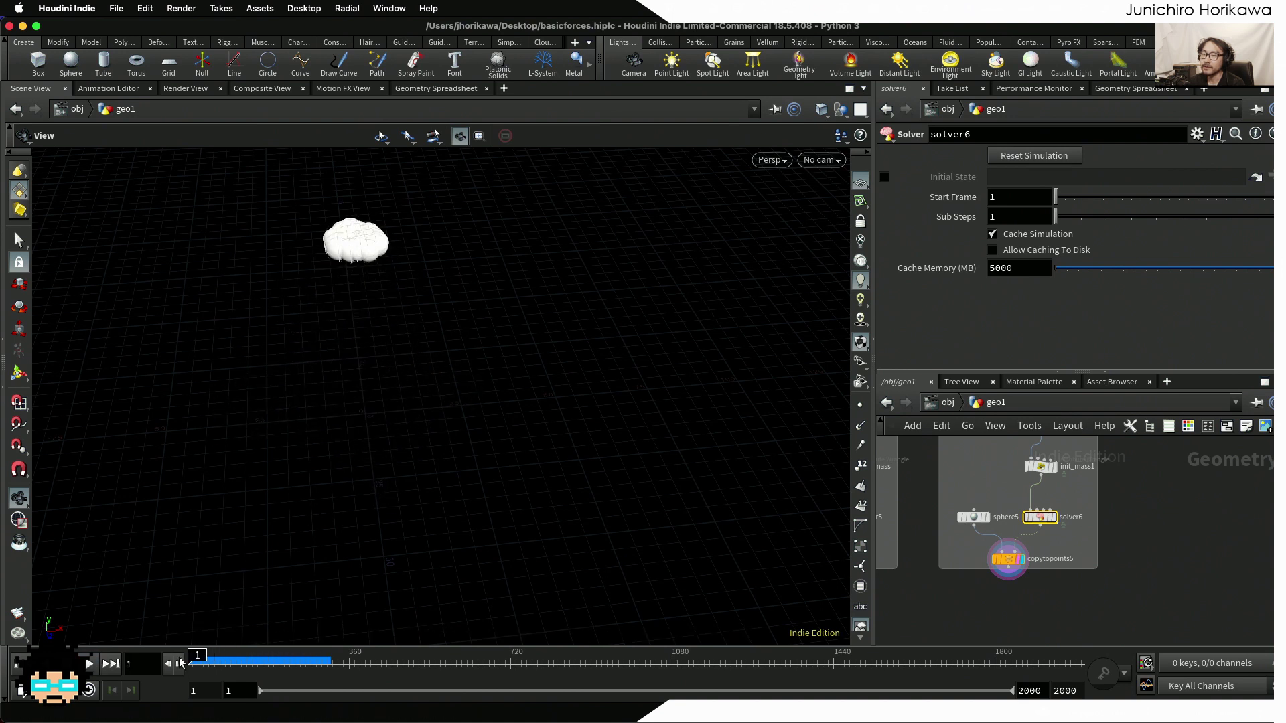
# Replay the pscale-dependent friction simulation twice, examining the particle spread up close, and return to frame 1
pyautogui.click(88, 664)
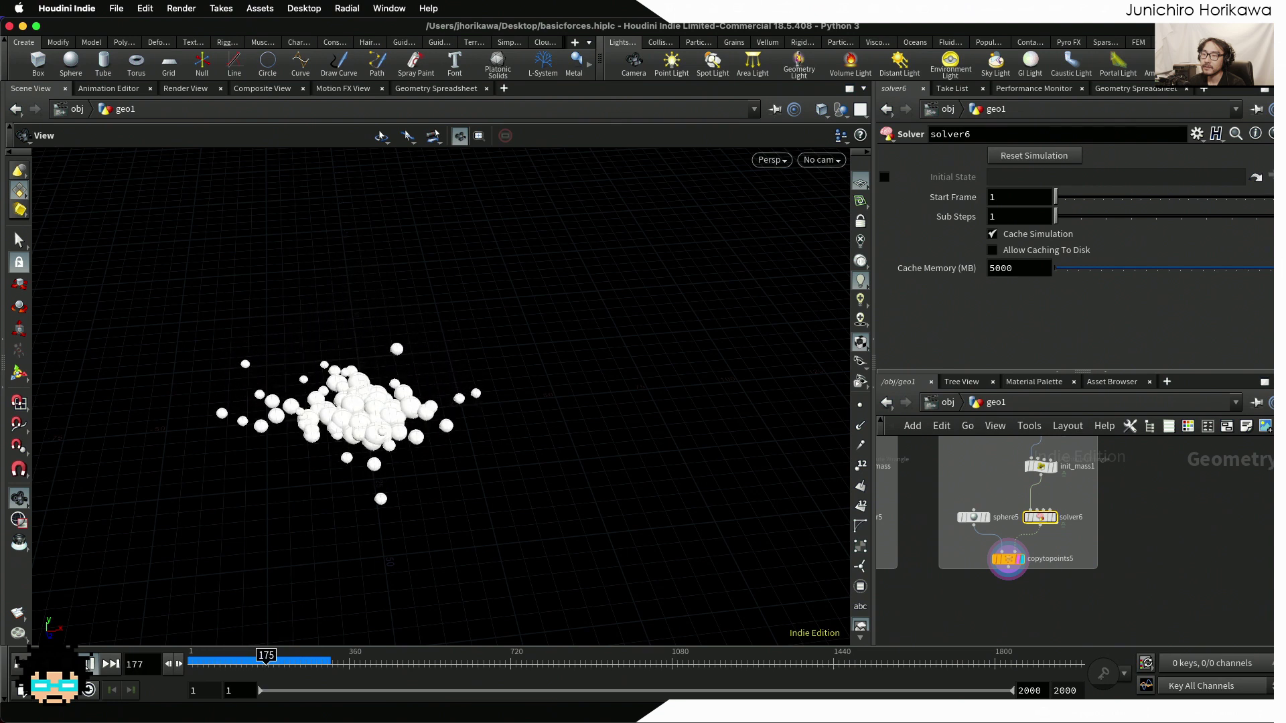
pyautogui.click(88, 663)
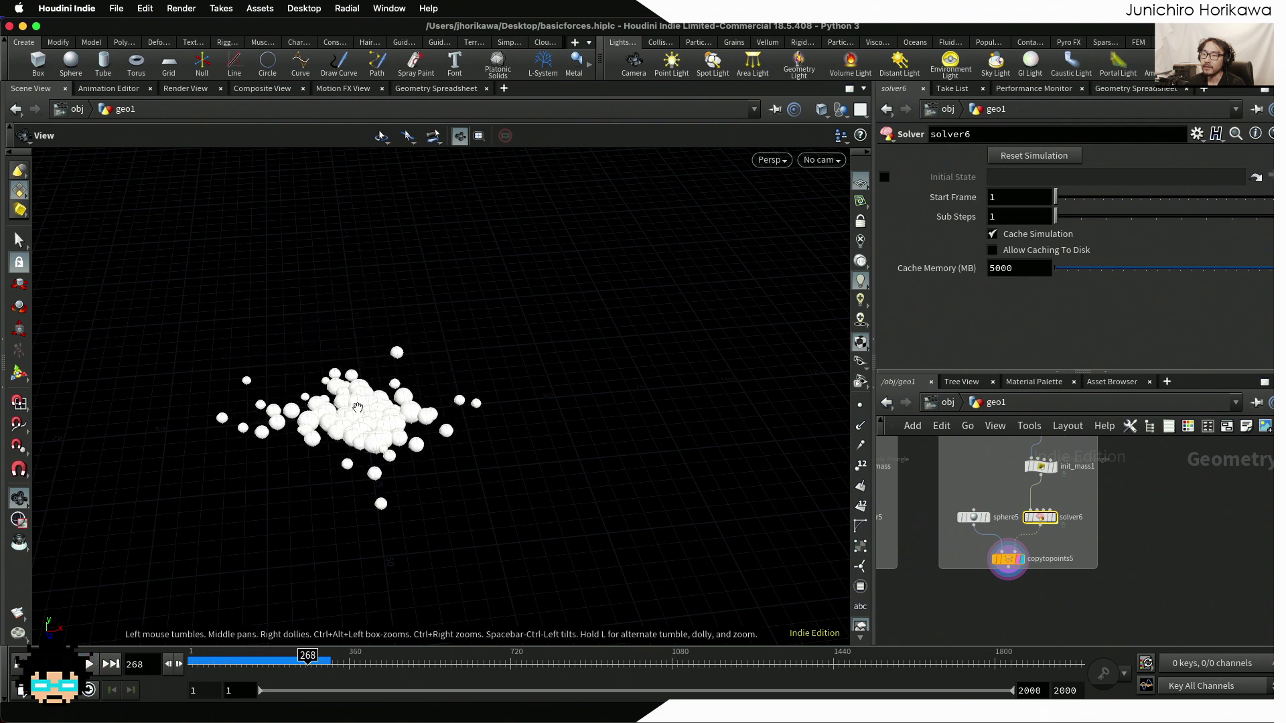
pyautogui.moveTo(309, 483); pyautogui.dragTo(328, 416, button='right')
pyautogui.moveTo(332, 437)
pyautogui.mouseDown()
pyautogui.moveTo(322, 409)
pyautogui.moveTo(314, 451)
pyautogui.mouseUp()
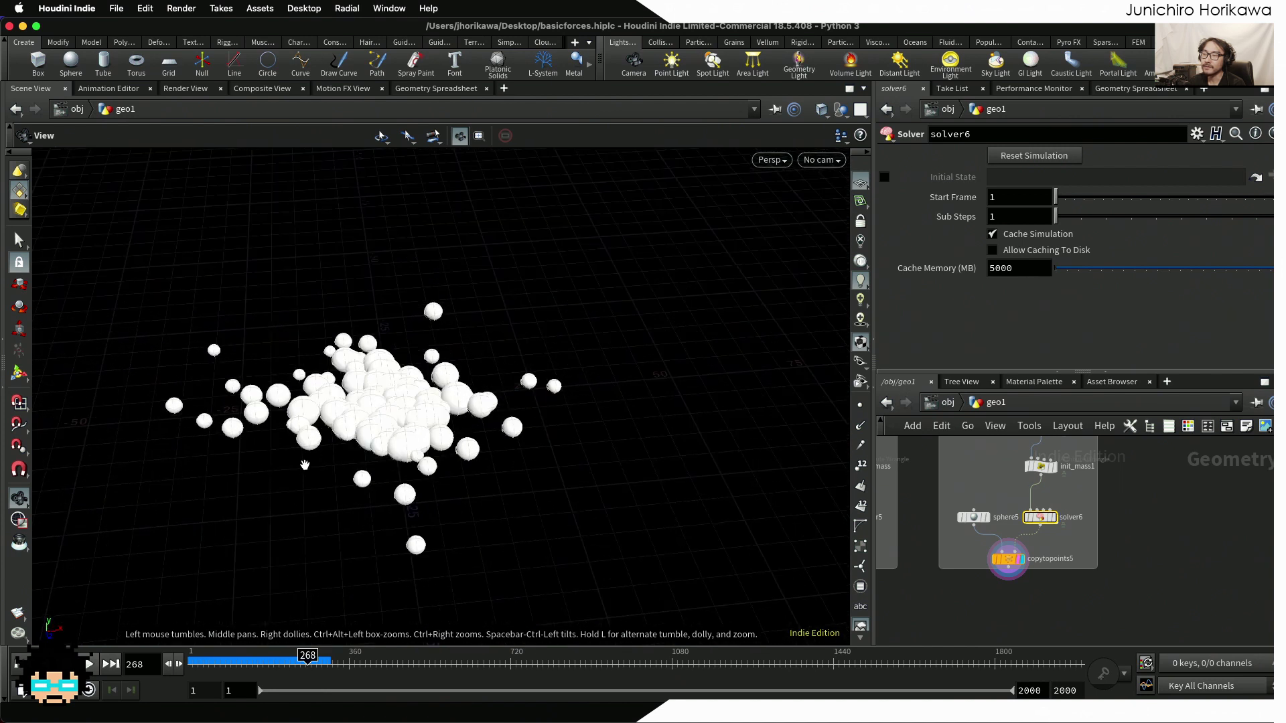
pyautogui.moveTo(307, 660); pyautogui.dragTo(160, 663)
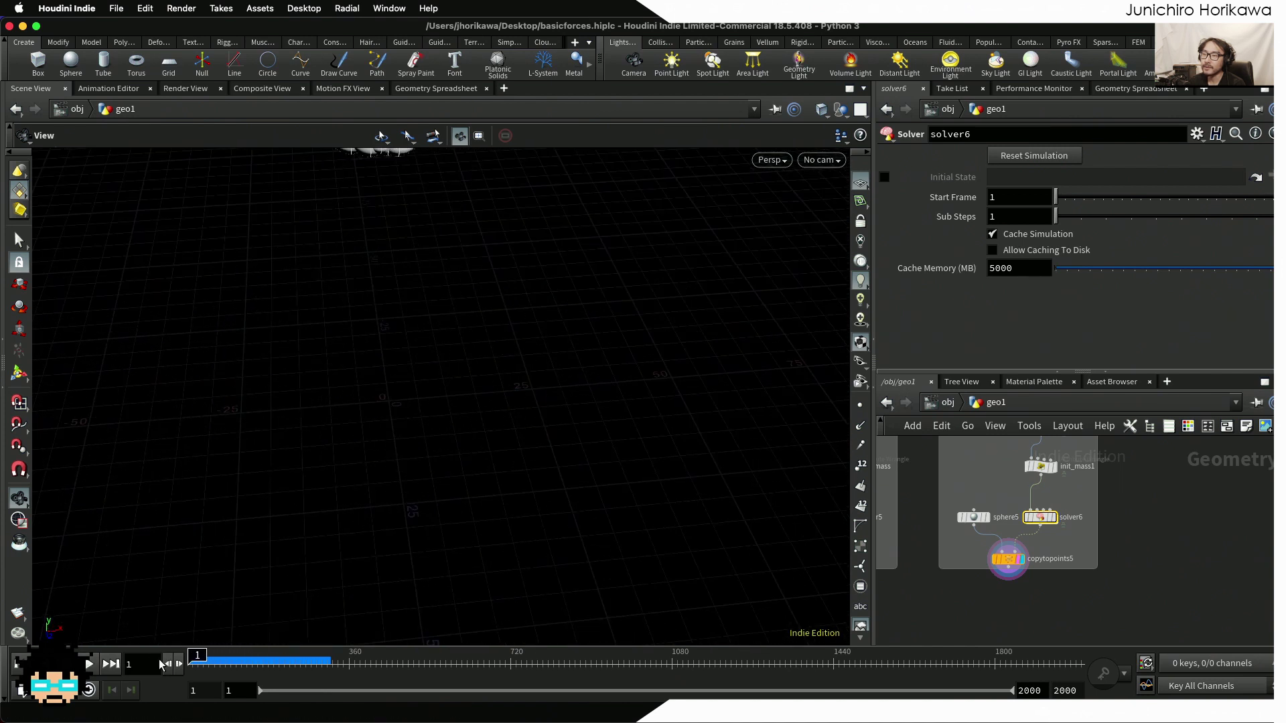
pyautogui.click(88, 664)
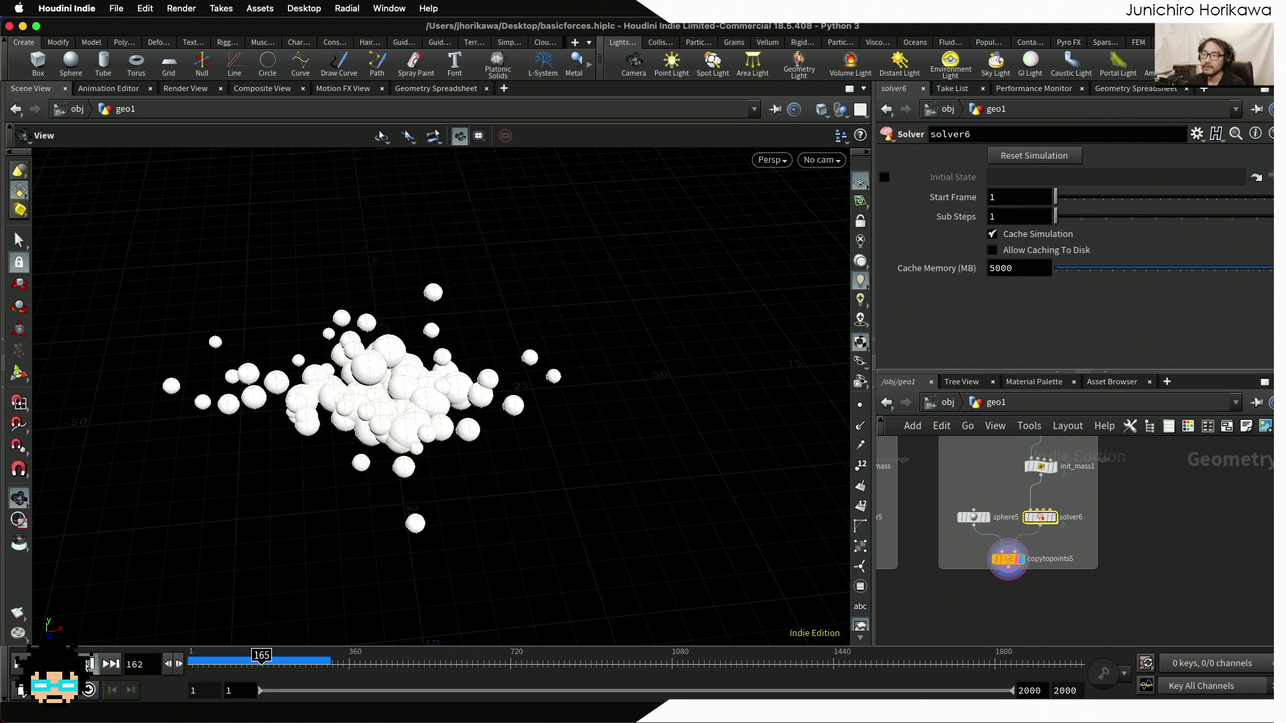
pyautogui.click(88, 663)
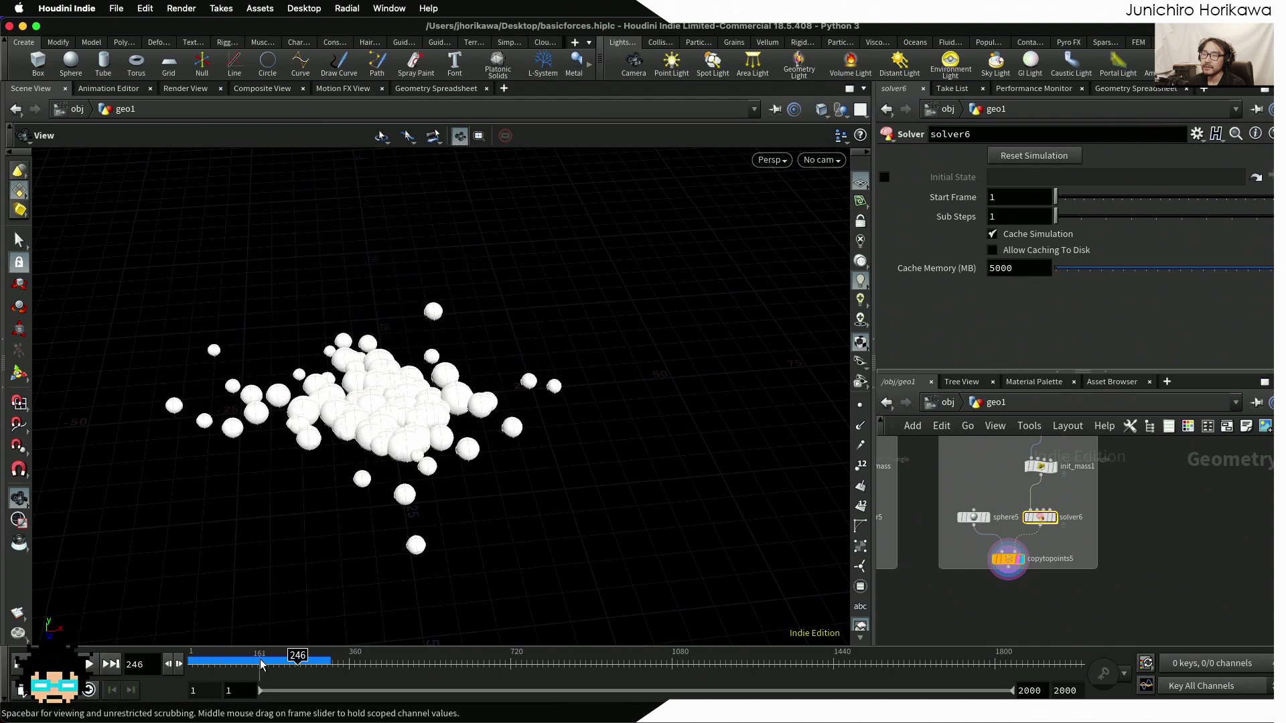
pyautogui.hotkey('ctrl', 'Up')
pyautogui.scroll(-2, 262, 576)
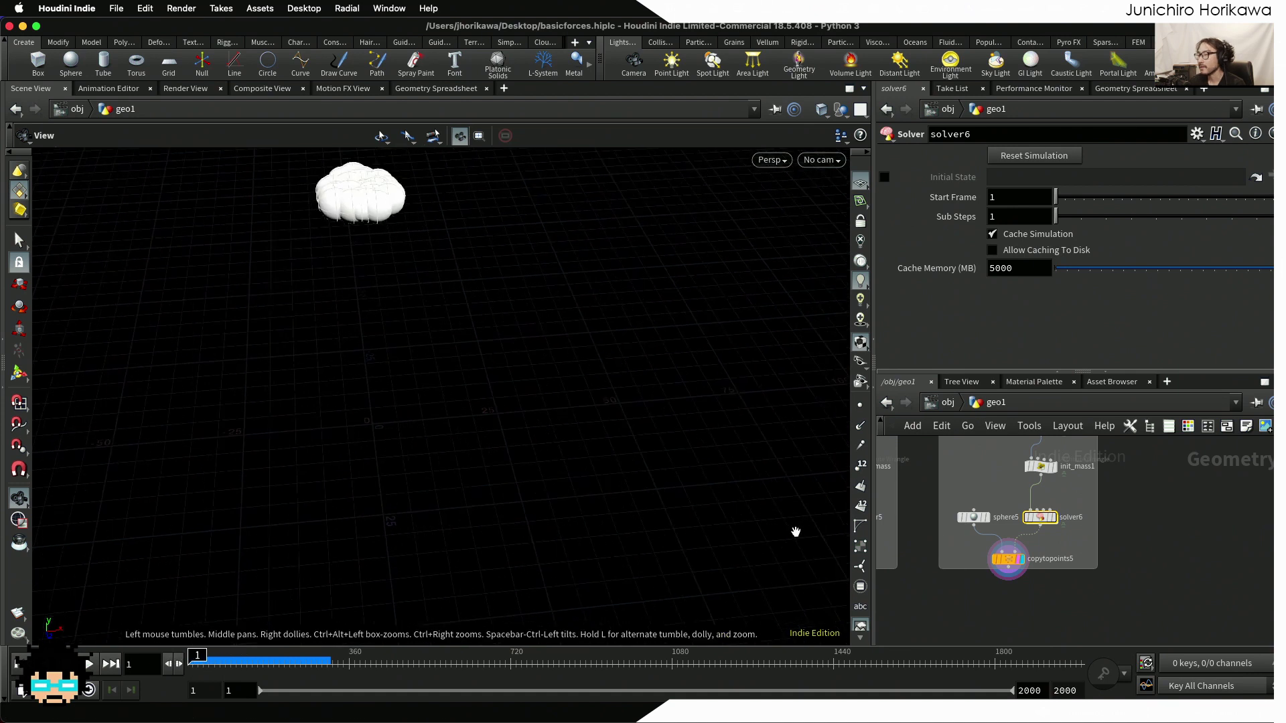
# Inside solver6, remove the f@pscale multiplication from the friction line in the air_friction wrangle
pyautogui.scroll(2, 1040, 521)
pyautogui.doubleClick(1040, 521)
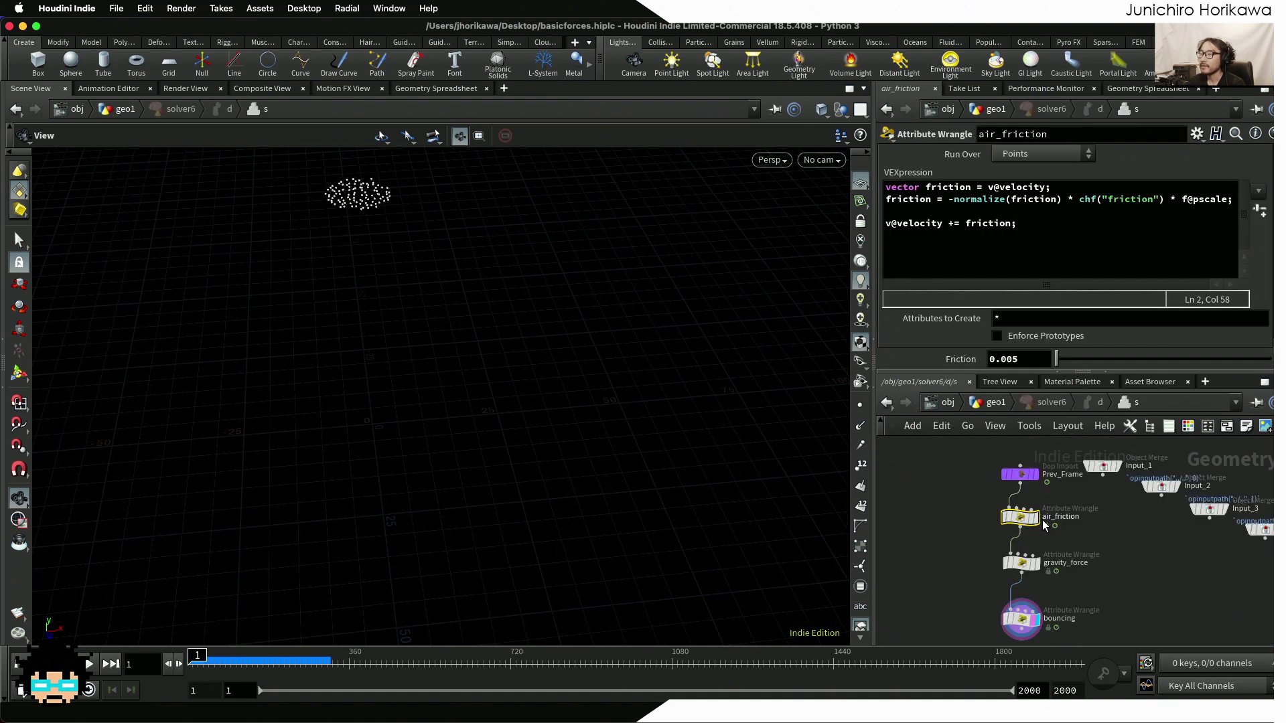
pyautogui.moveTo(1167, 199); pyautogui.dragTo(1226, 199)
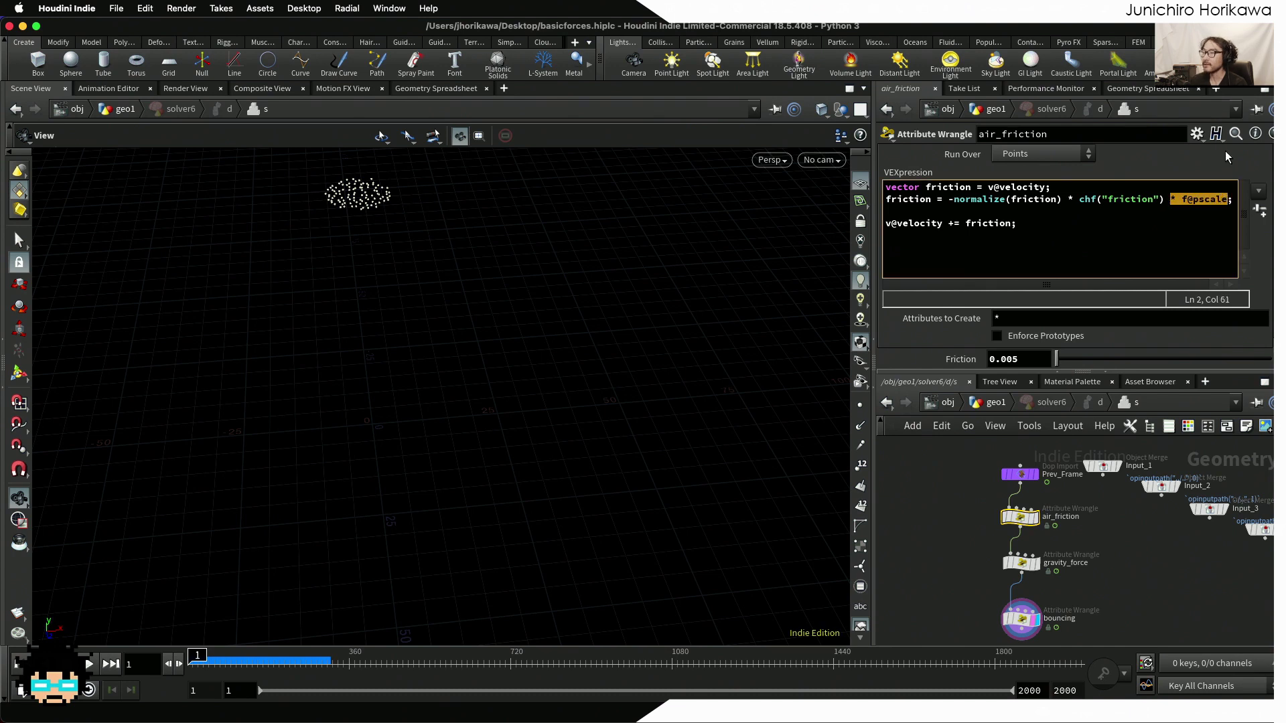
pyautogui.press('BackSpace')
pyautogui.press('BackSpace')
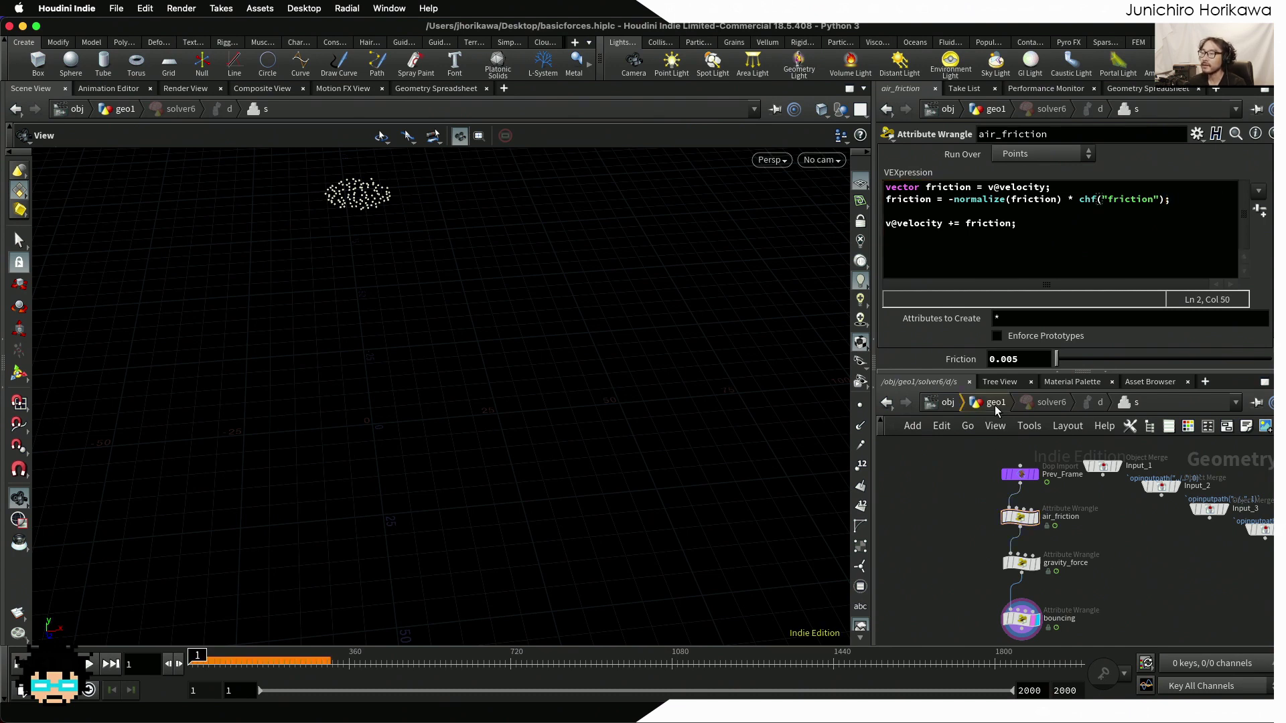
# Return to the geo1 network and play the simulation with friction independent of particle size
pyautogui.click(995, 404)
pyautogui.click(90, 665)
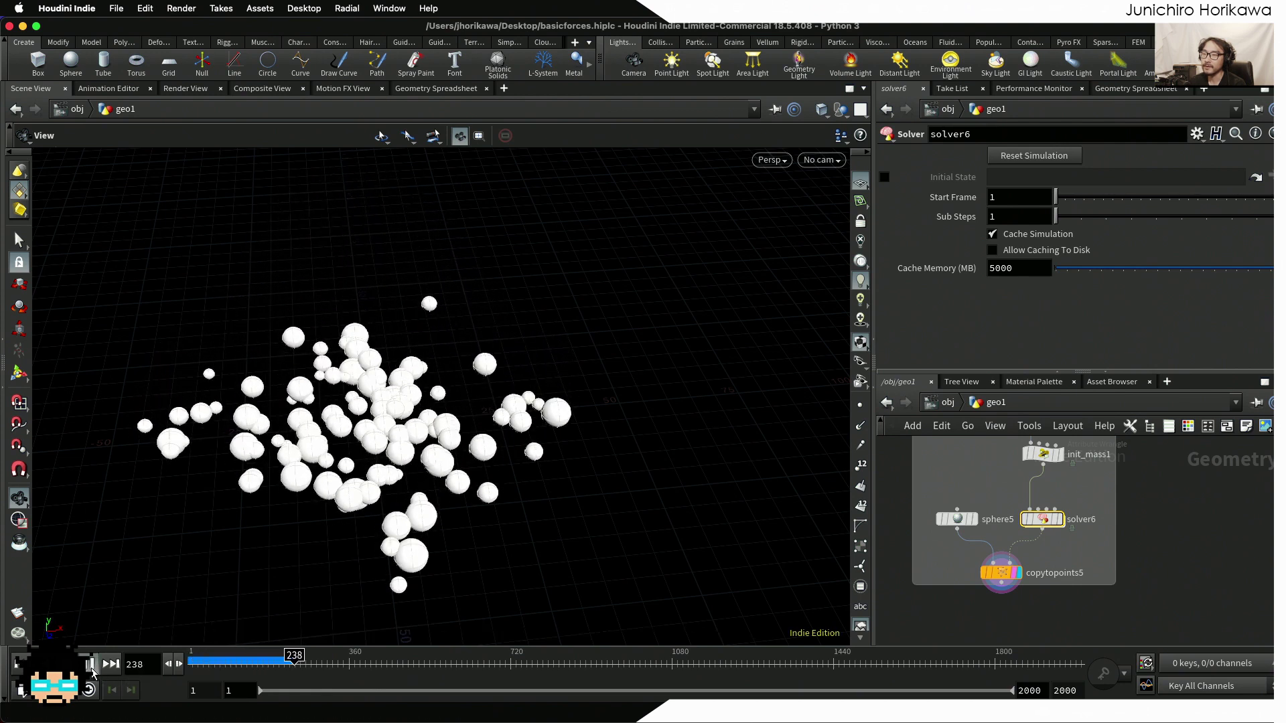
pyautogui.click(90, 665)
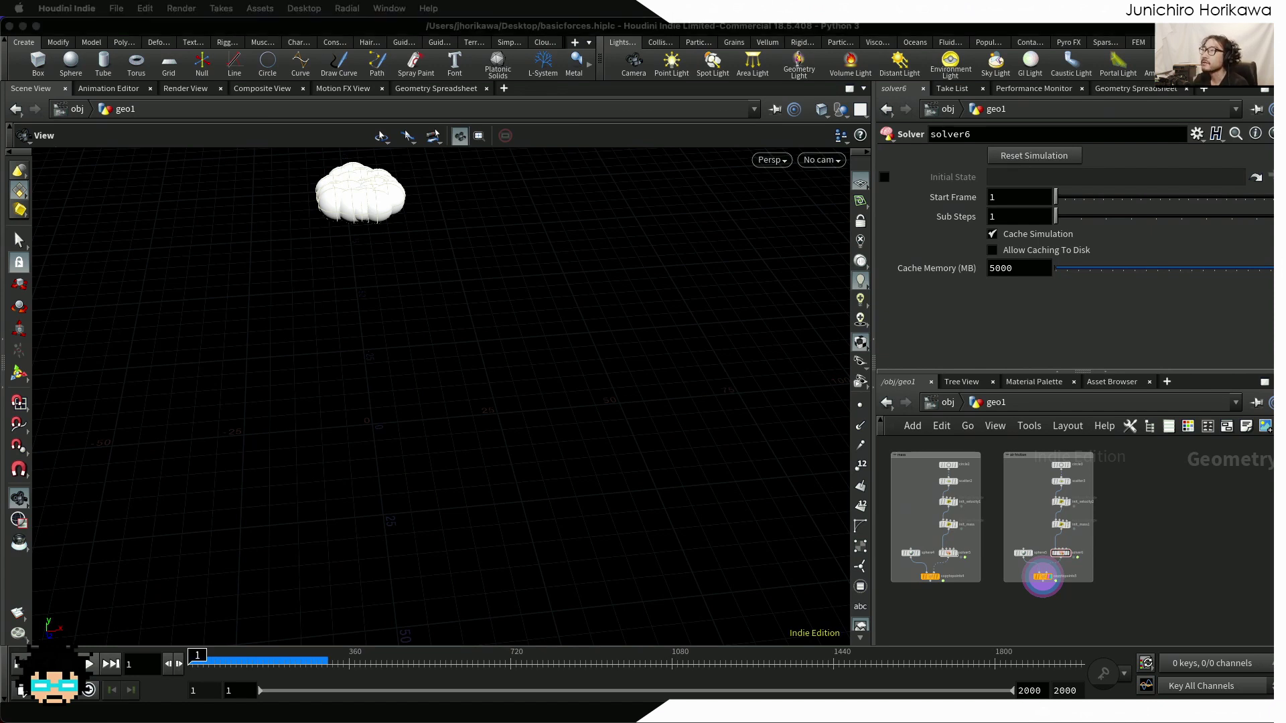
# Duplicate the air friction network box with all of its nodes and place the copy beside the original
pyautogui.click(1162, 523)
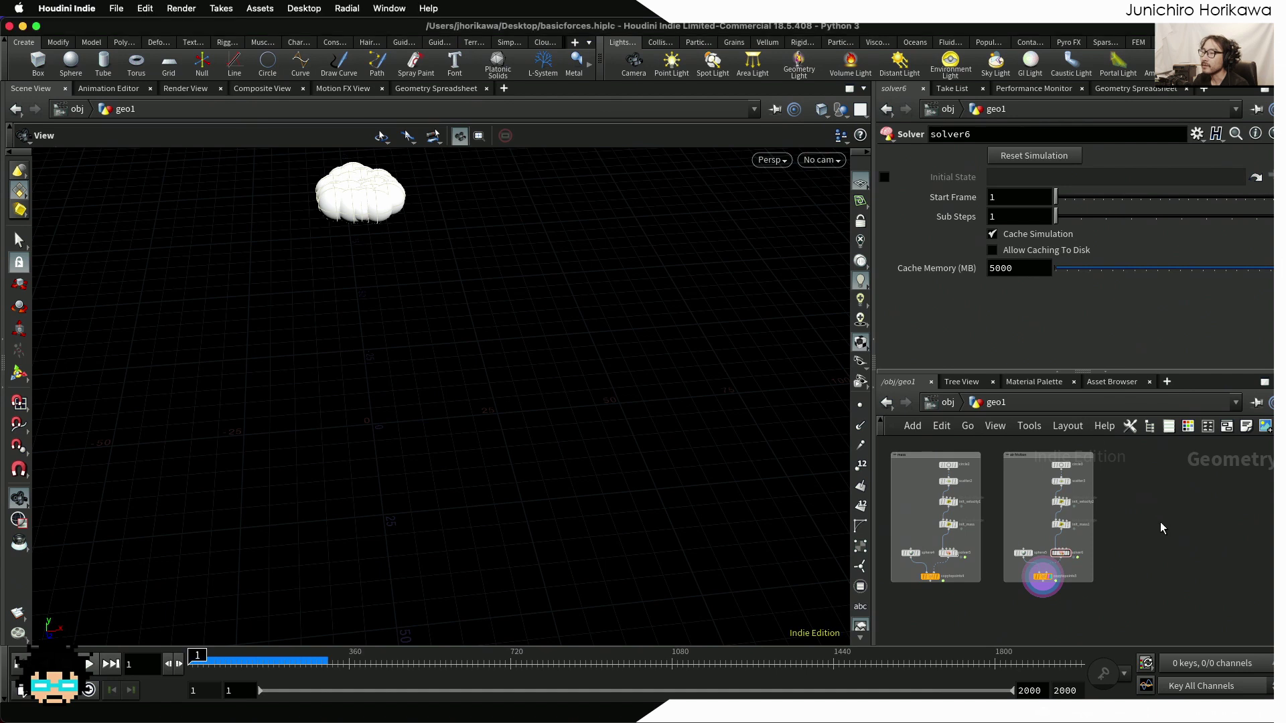
pyautogui.scroll(3, 1037, 448)
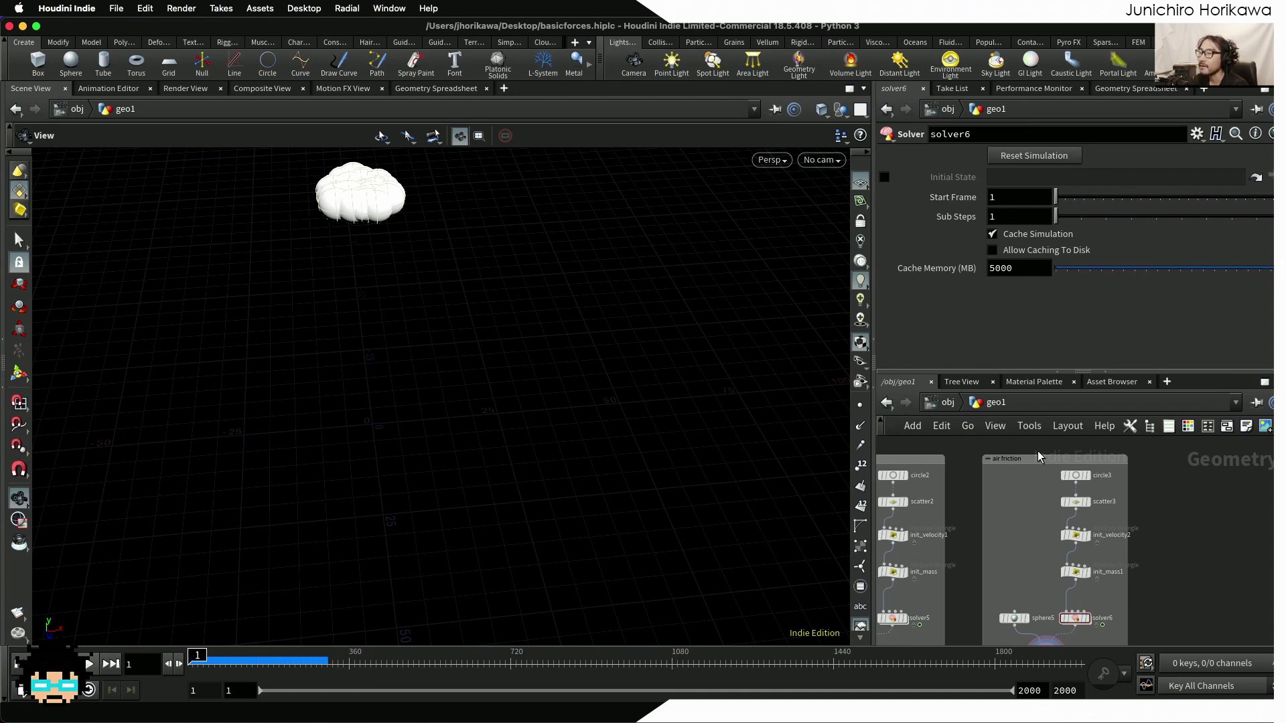
pyautogui.scroll(-3, 1038, 450)
pyautogui.moveTo(1115, 598); pyautogui.dragTo(1027, 469)
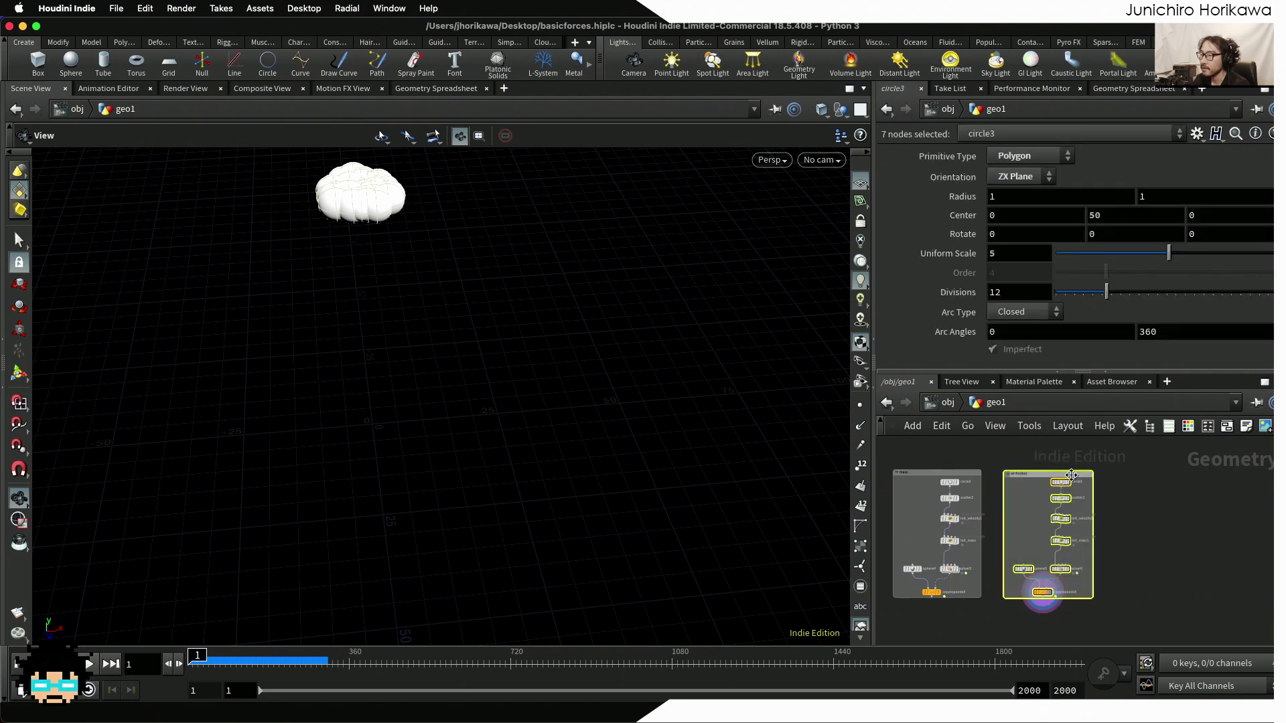
pyautogui.scroll(1, 1064, 473)
pyautogui.keyDown('alt'); pyautogui.moveTo(1038, 475); pyautogui.dragTo(1164, 481); pyautogui.keyUp('alt')
pyautogui.scroll(3, 1159, 469)
pyautogui.click(1172, 545)
pyautogui.scroll(-2, 1090, 549)
# Add a Box node next to the duplicated network, level with init_mass2
pyautogui.press('Tab')
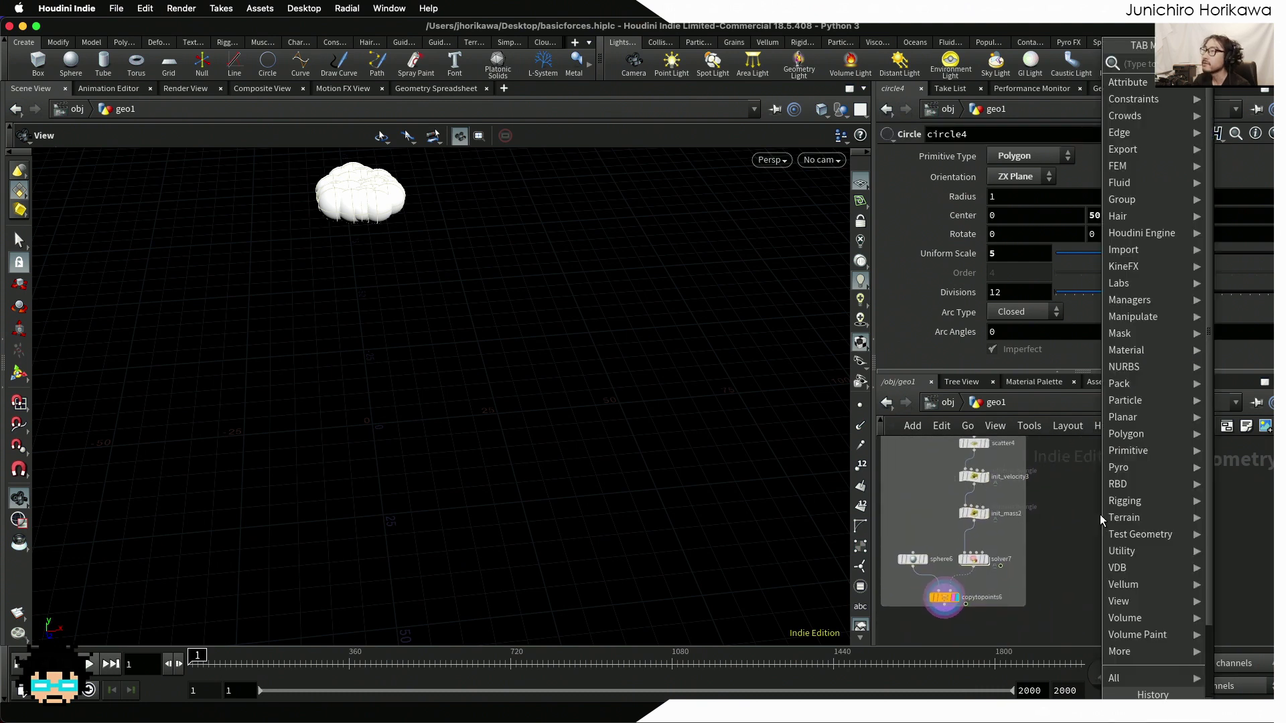
pyautogui.write('bo')
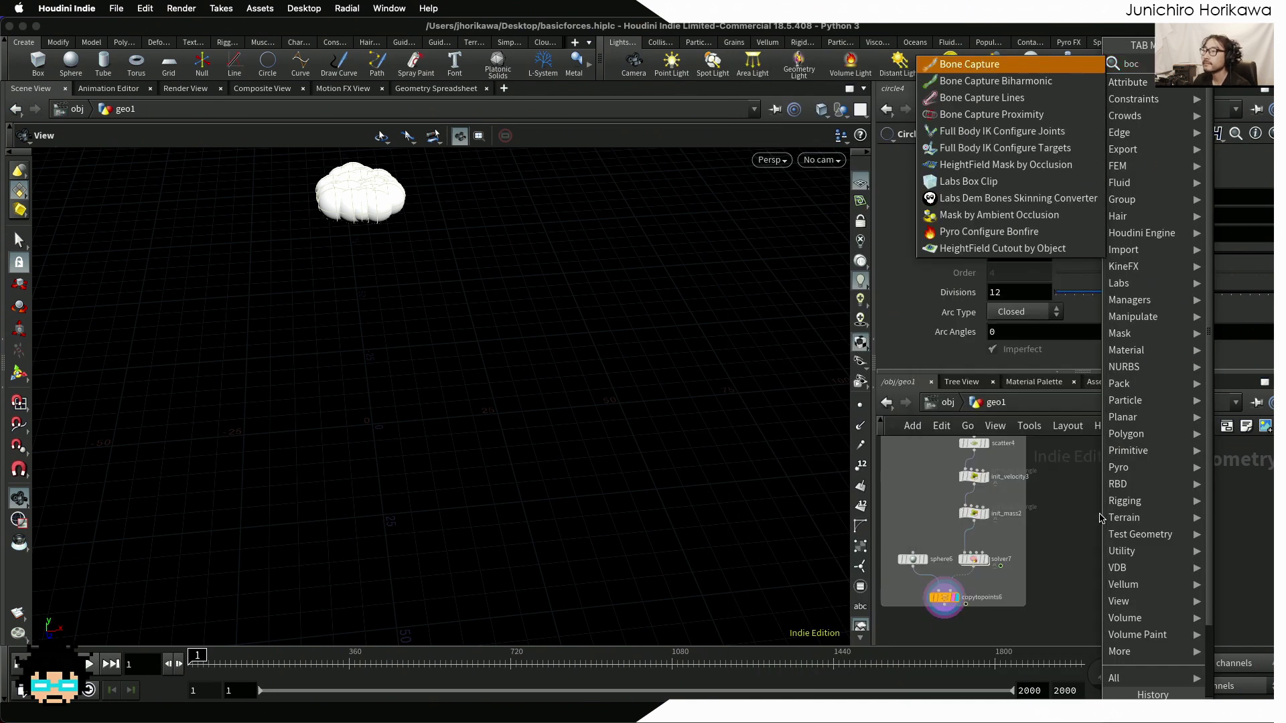
pyautogui.write('c')
pyautogui.press('BackSpace')
pyautogui.press('BackSpace')
pyautogui.press('BackSpace')
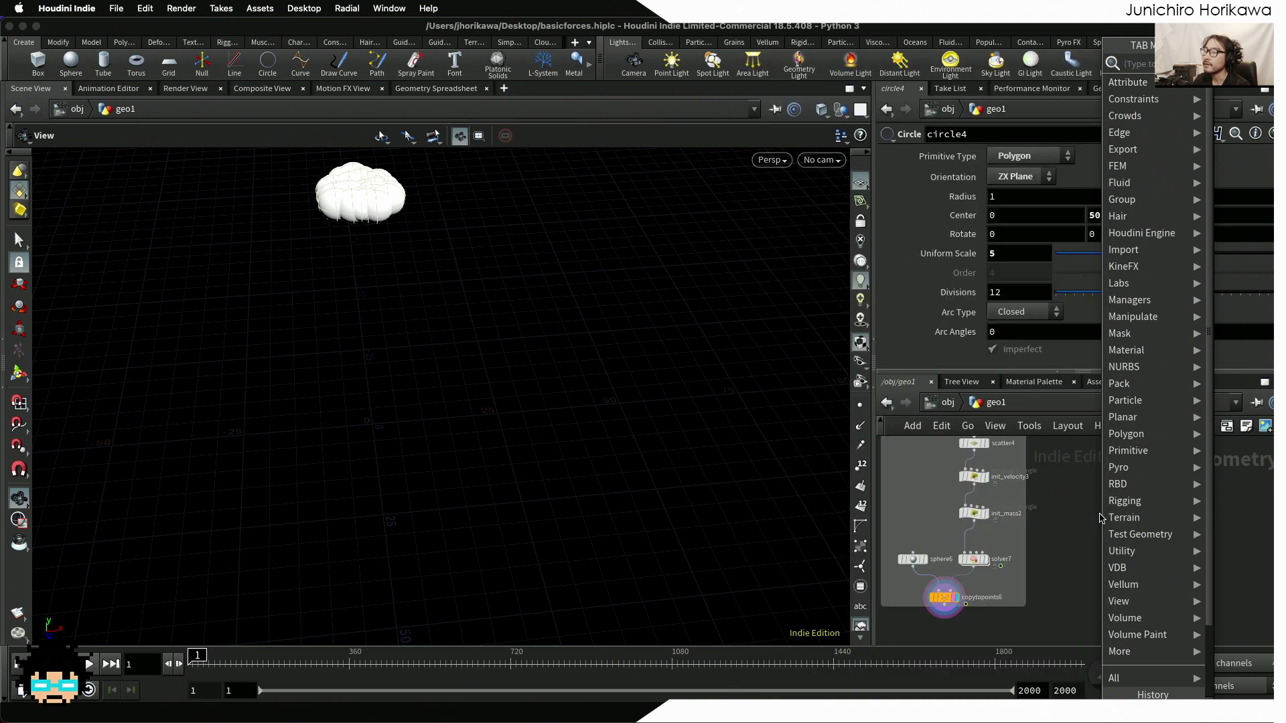
pyautogui.write('box')
pyautogui.press('Return')
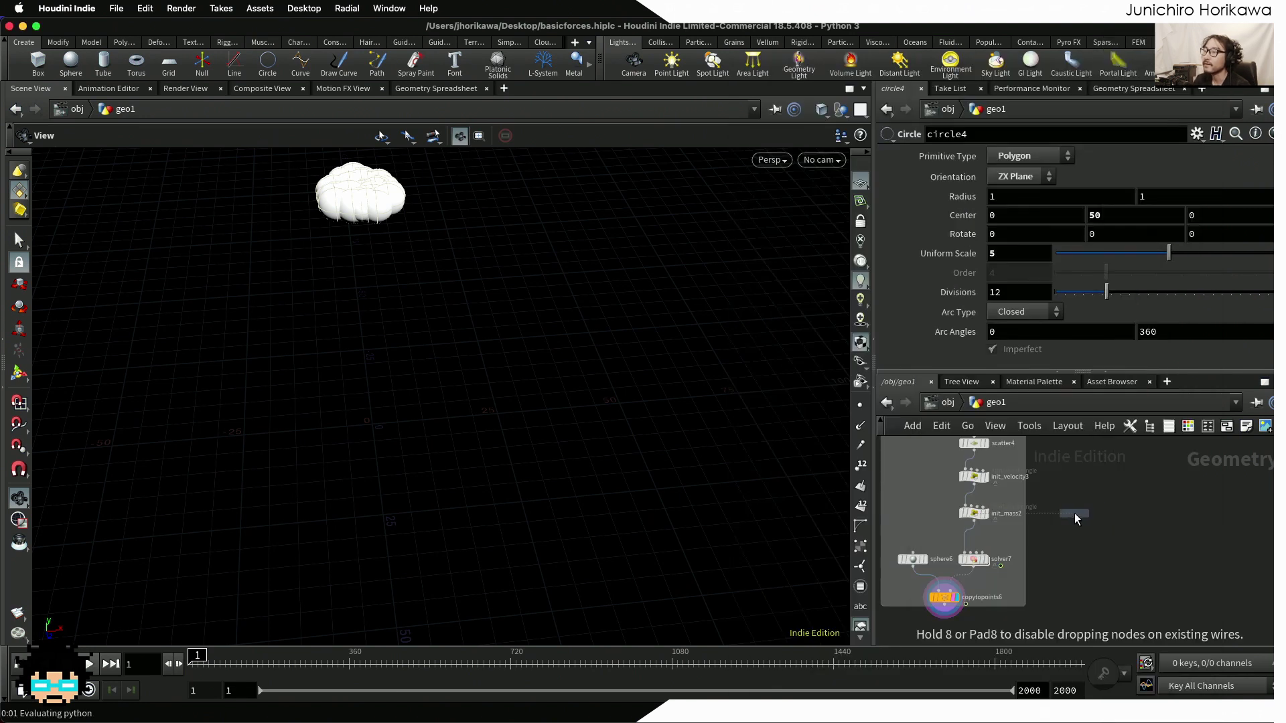
pyautogui.click(1074, 513)
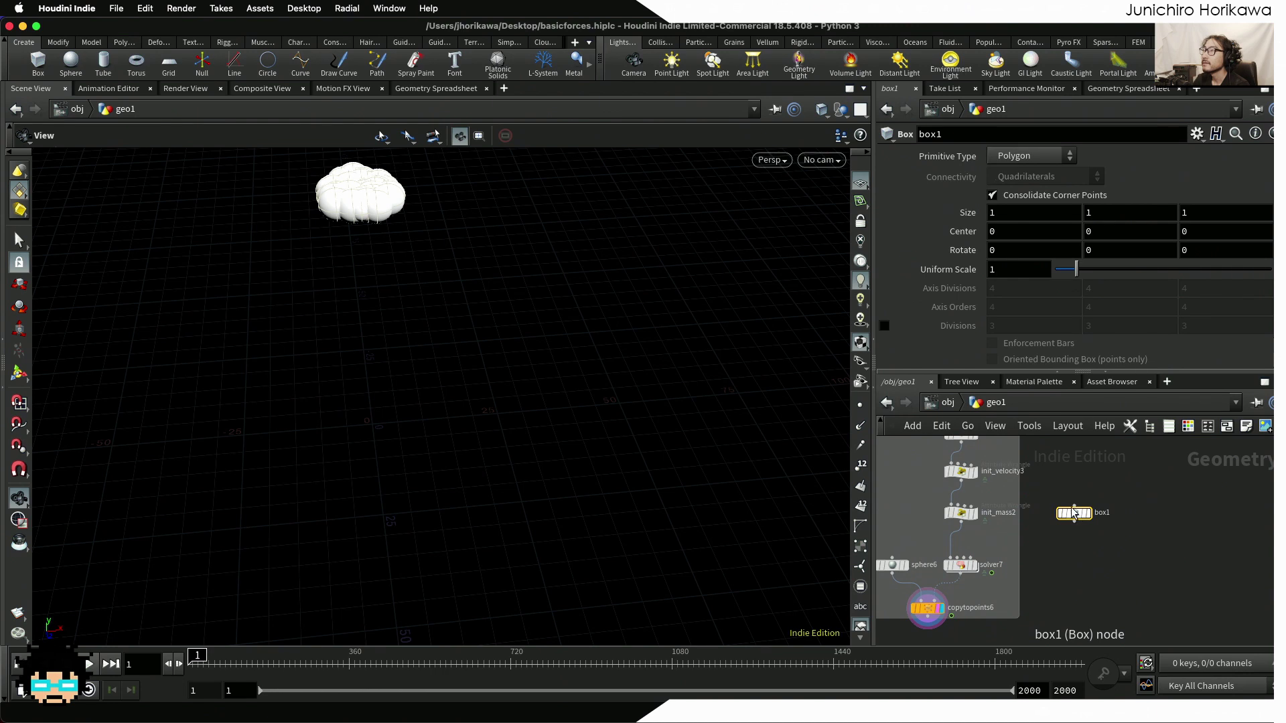
# Set box1's size to 100, 20, 100 and its Y center to 10
pyautogui.click(1037, 215)
pyautogui.write('100')
pyautogui.press('Tab')
pyautogui.write('20')
pyautogui.press('Tab')
pyautogui.write('100')
pyautogui.press('Return')
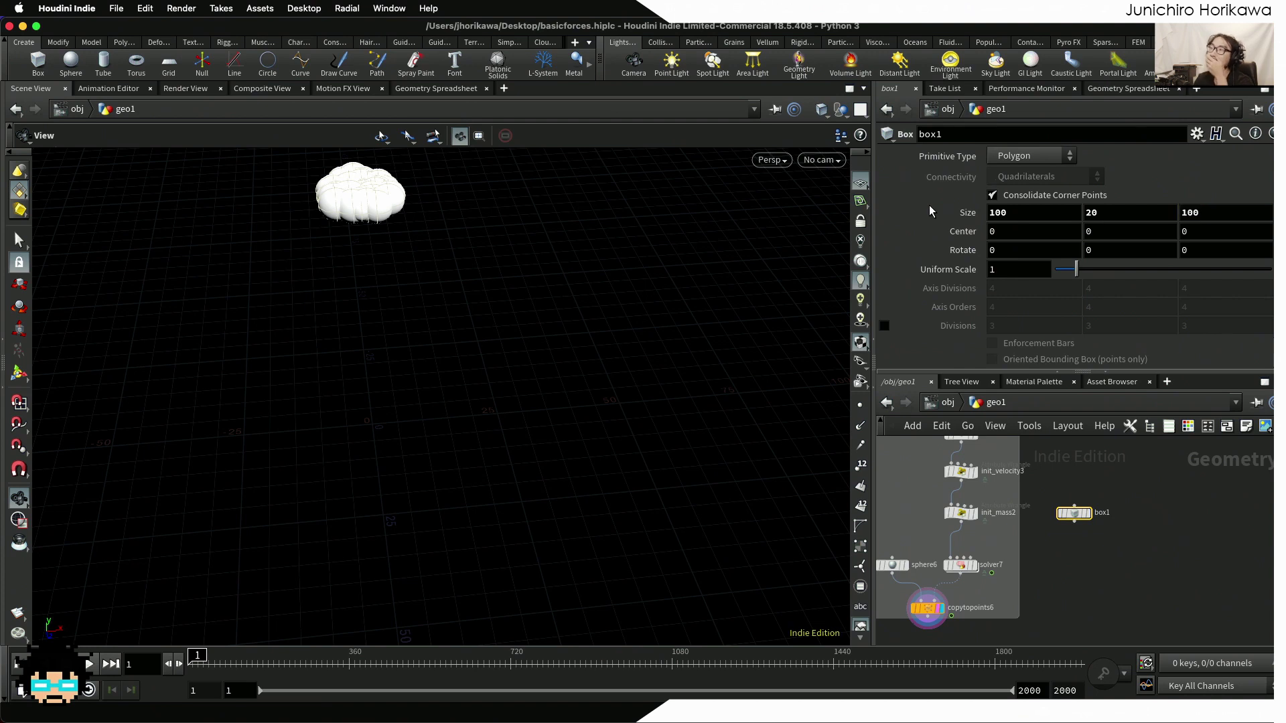
pyautogui.click(1088, 231)
pyautogui.write('10')
pyautogui.press('Return')
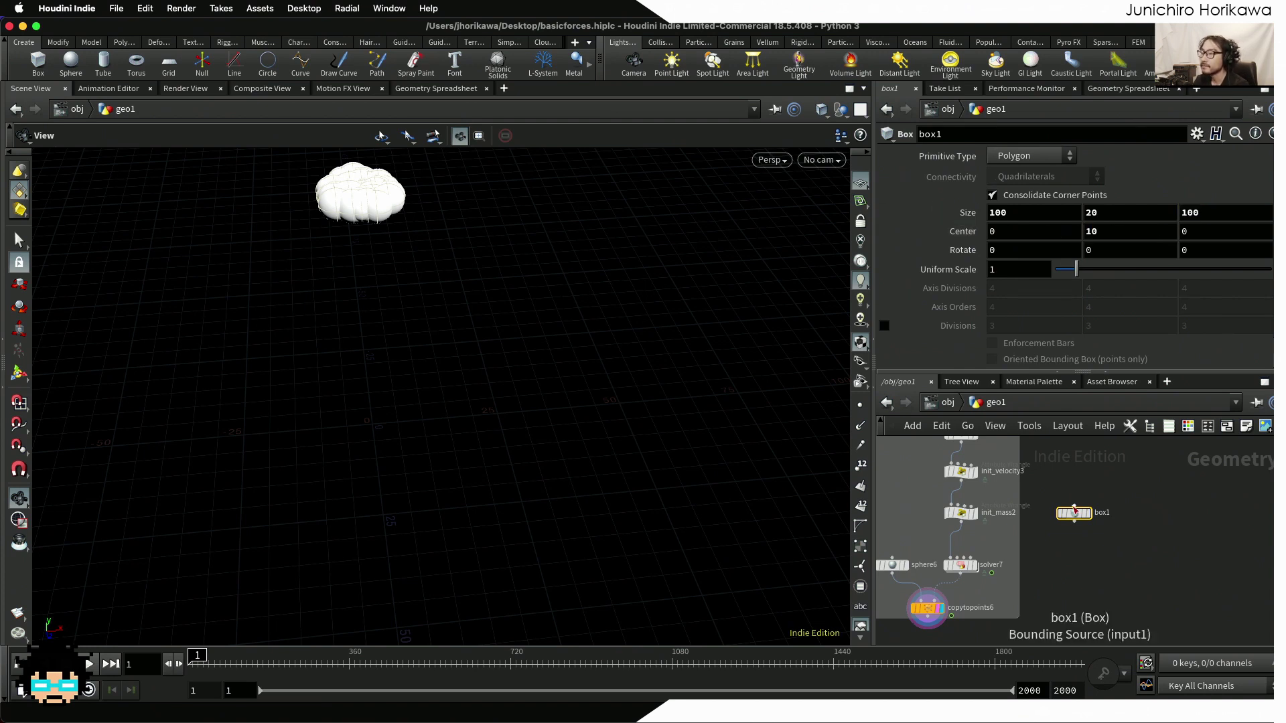
# Show box1 as a template wireframe together with the particles and view both from the side
pyautogui.click(1083, 513)
pyautogui.scroll(-3, 560, 344)
pyautogui.moveTo(560, 344); pyautogui.dragTo(425, 321)
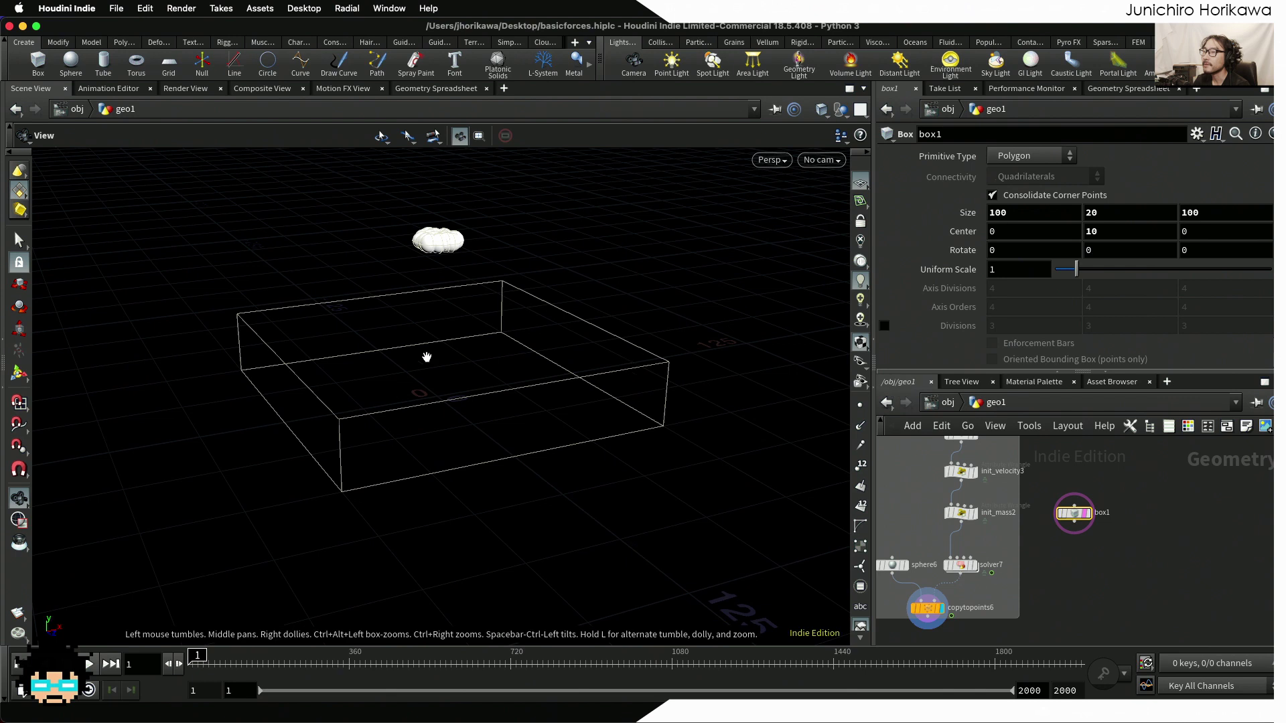
pyautogui.scroll(2, 1098, 472)
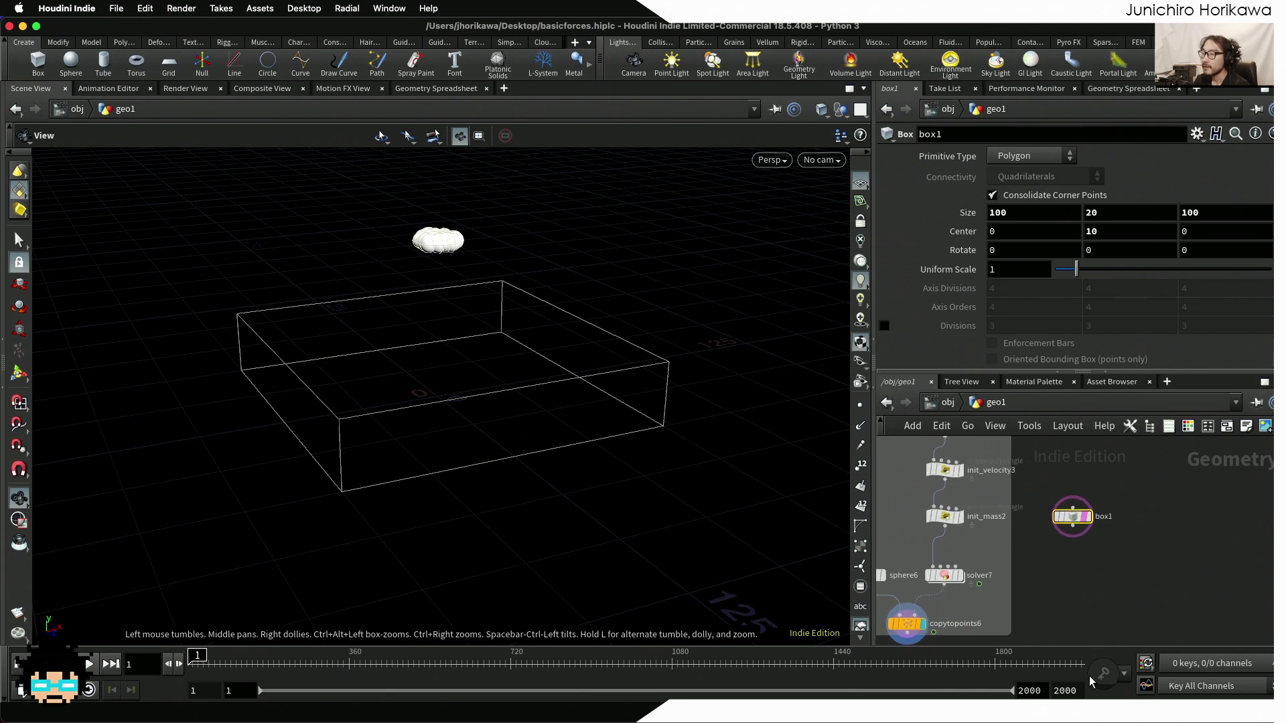
# Add a VDB from Polygons node below box1
pyautogui.moveTo(1080, 596); pyautogui.dragTo(1059, 551, button='middle')
pyautogui.press('Tab')
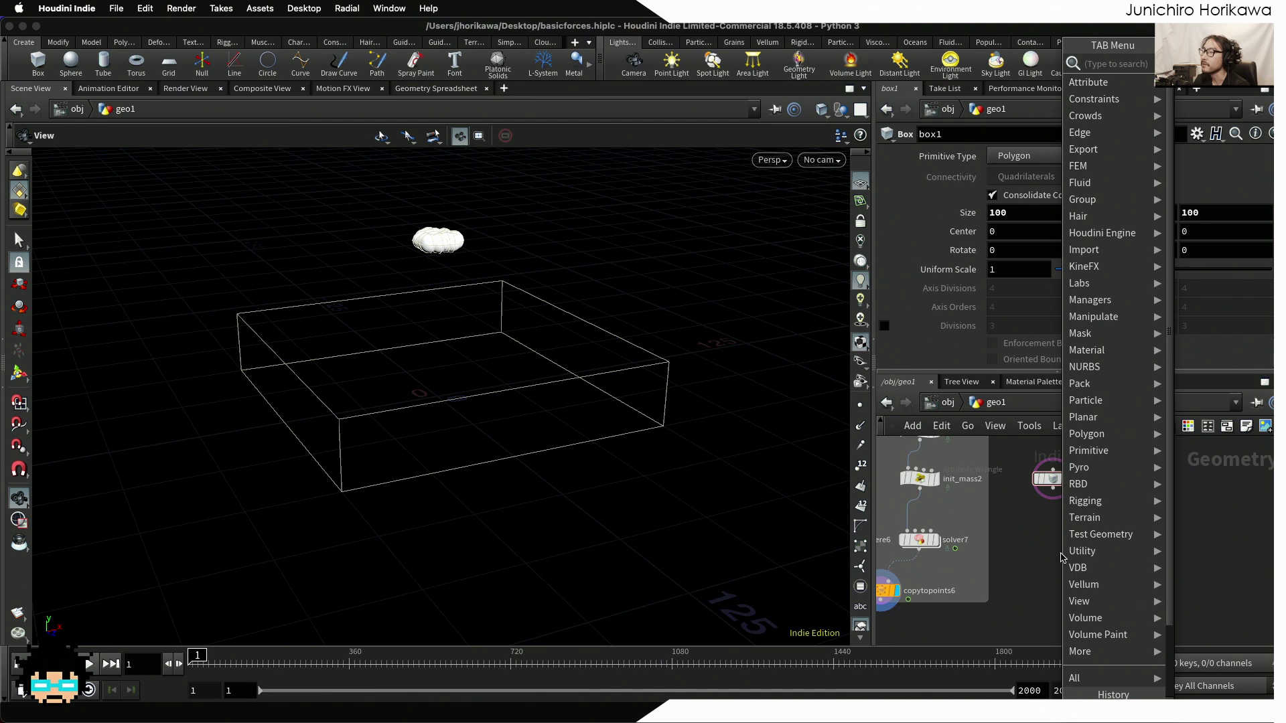
pyautogui.write('v')
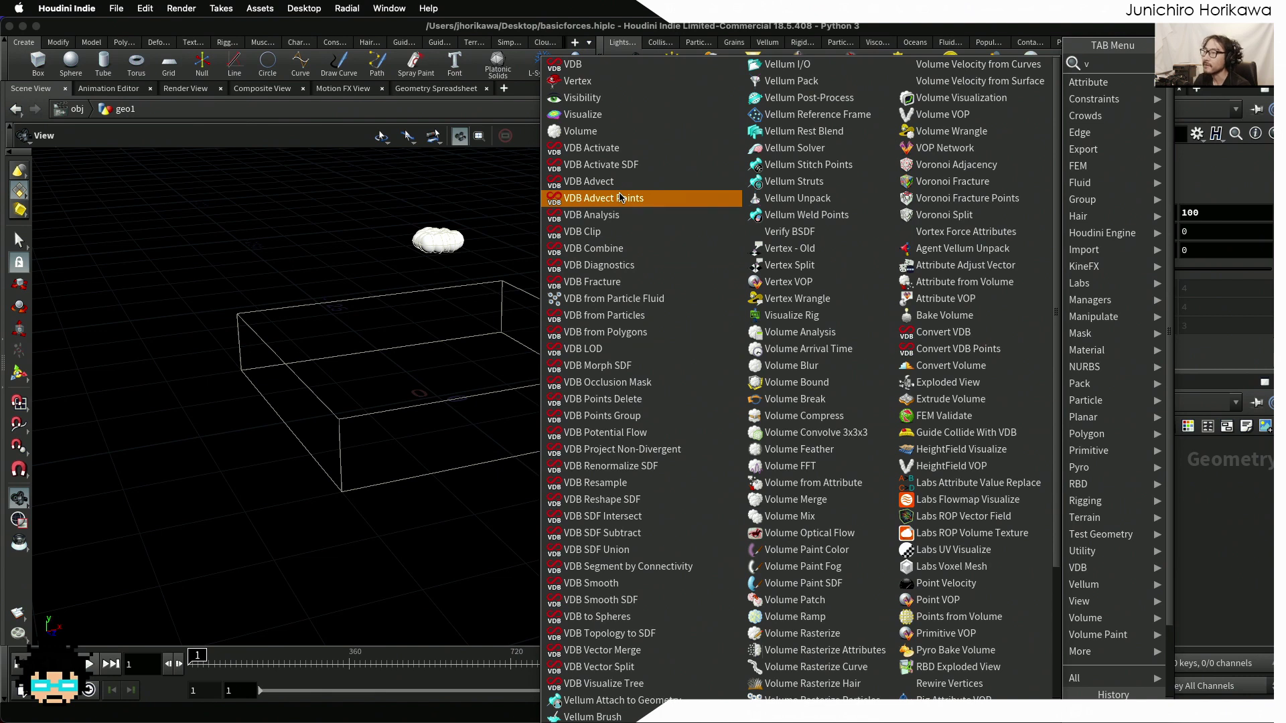
pyautogui.write('v')
pyautogui.press('BackSpace')
pyautogui.press('BackSpace')
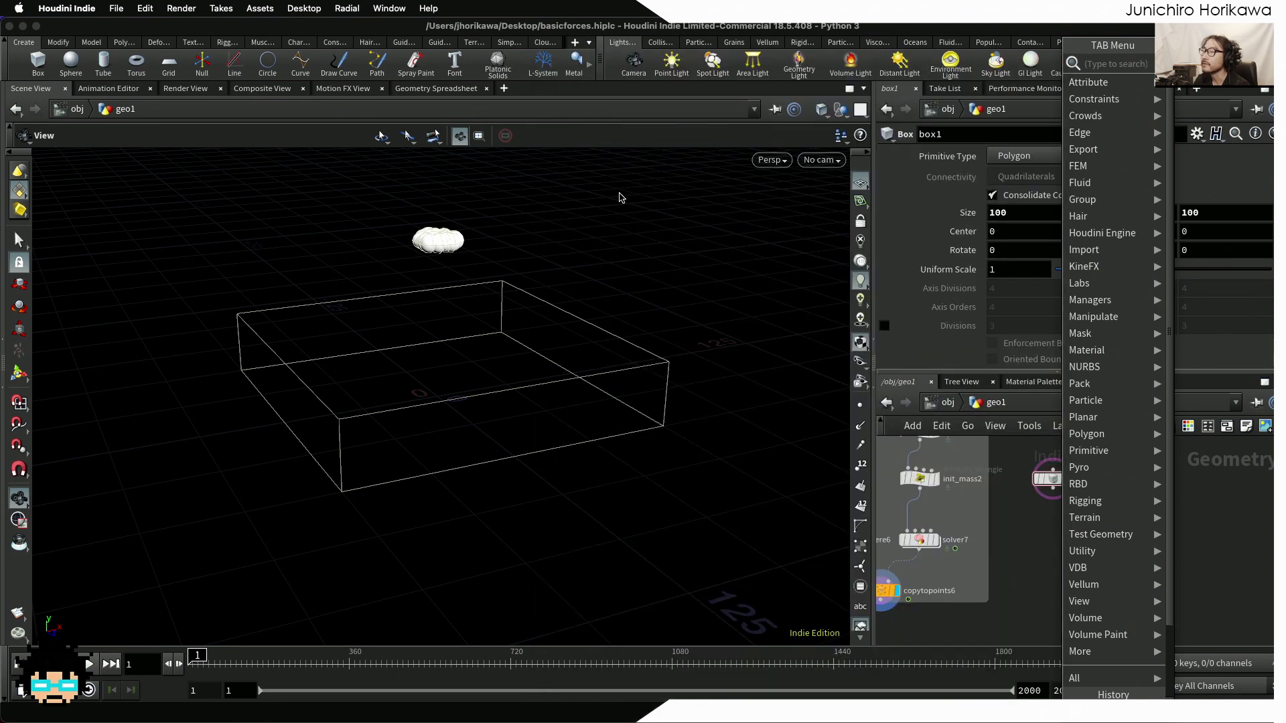
pyautogui.write('vdb from poly')
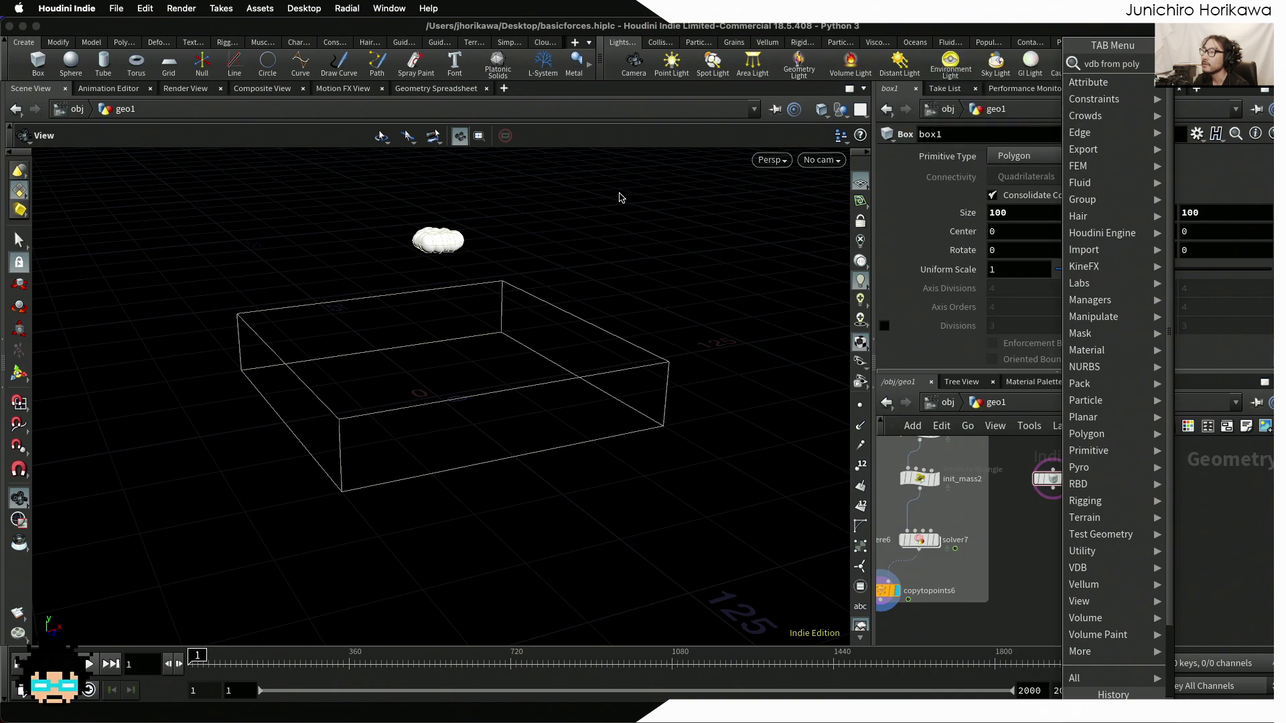
pyautogui.press('Return')
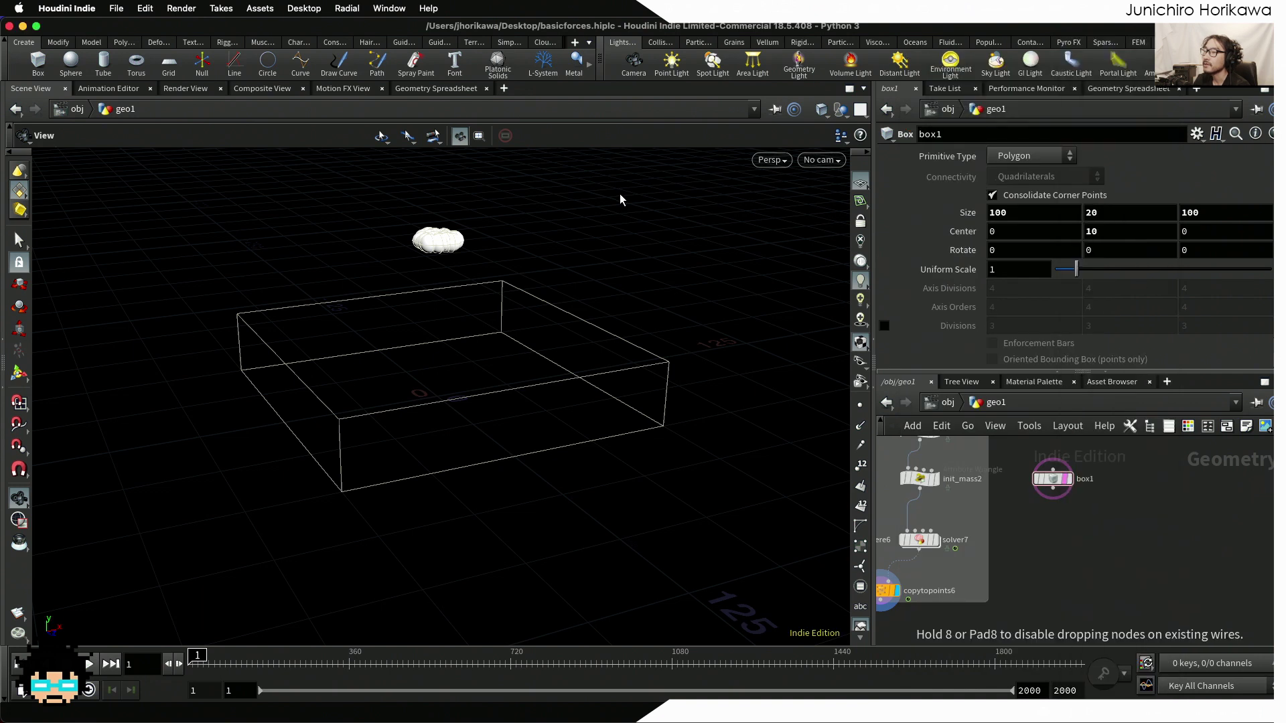
pyautogui.click(1063, 533)
# Connect box1 to the first input of vdbfrompolygons1 and display the resulting volume
pyautogui.scroll(2, 1066, 532)
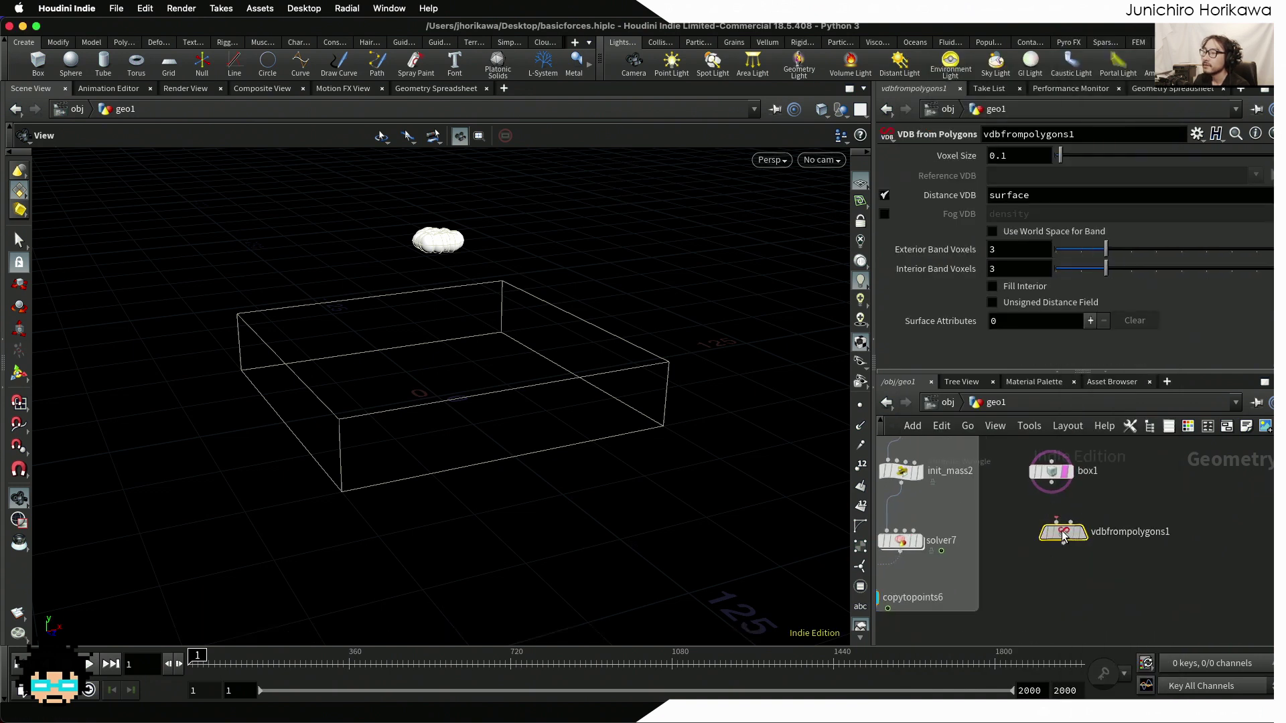
pyautogui.moveTo(1066, 532); pyautogui.dragTo(1055, 534)
pyautogui.scroll(2, 1057, 496)
pyautogui.moveTo(1050, 479); pyautogui.dragTo(1032, 531)
pyautogui.scroll(2, 1049, 536)
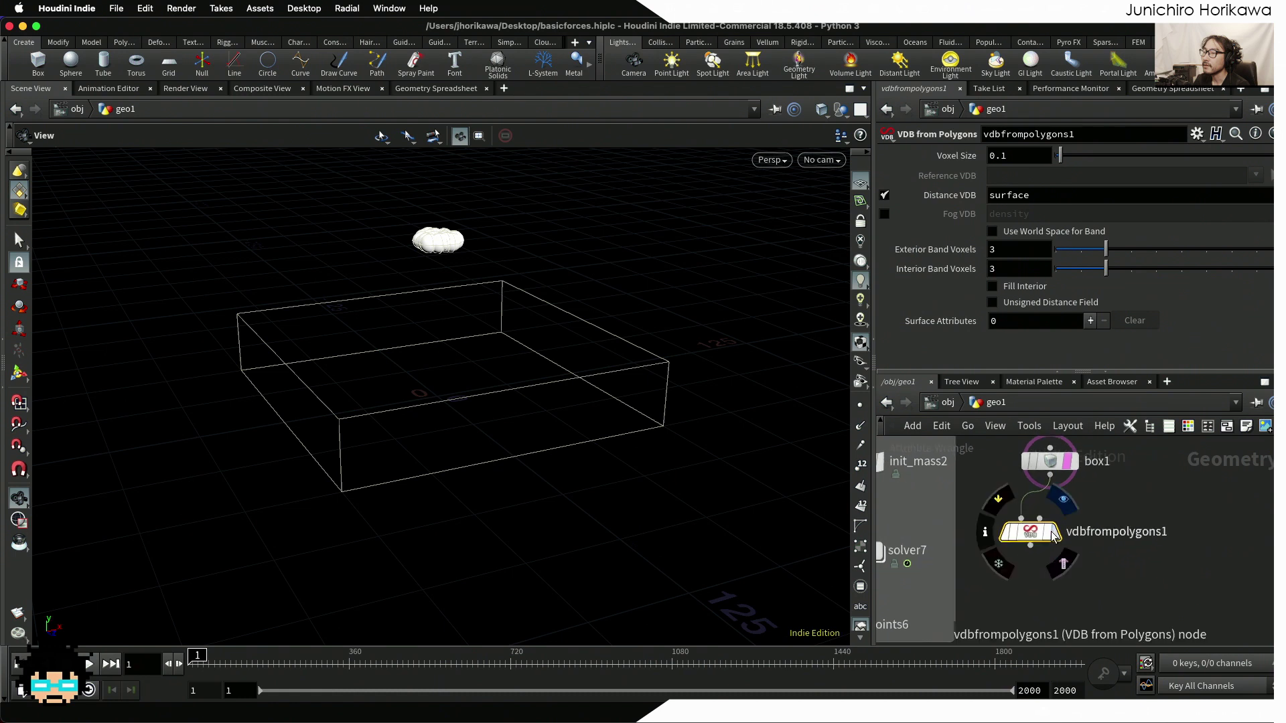
pyautogui.click(1054, 539)
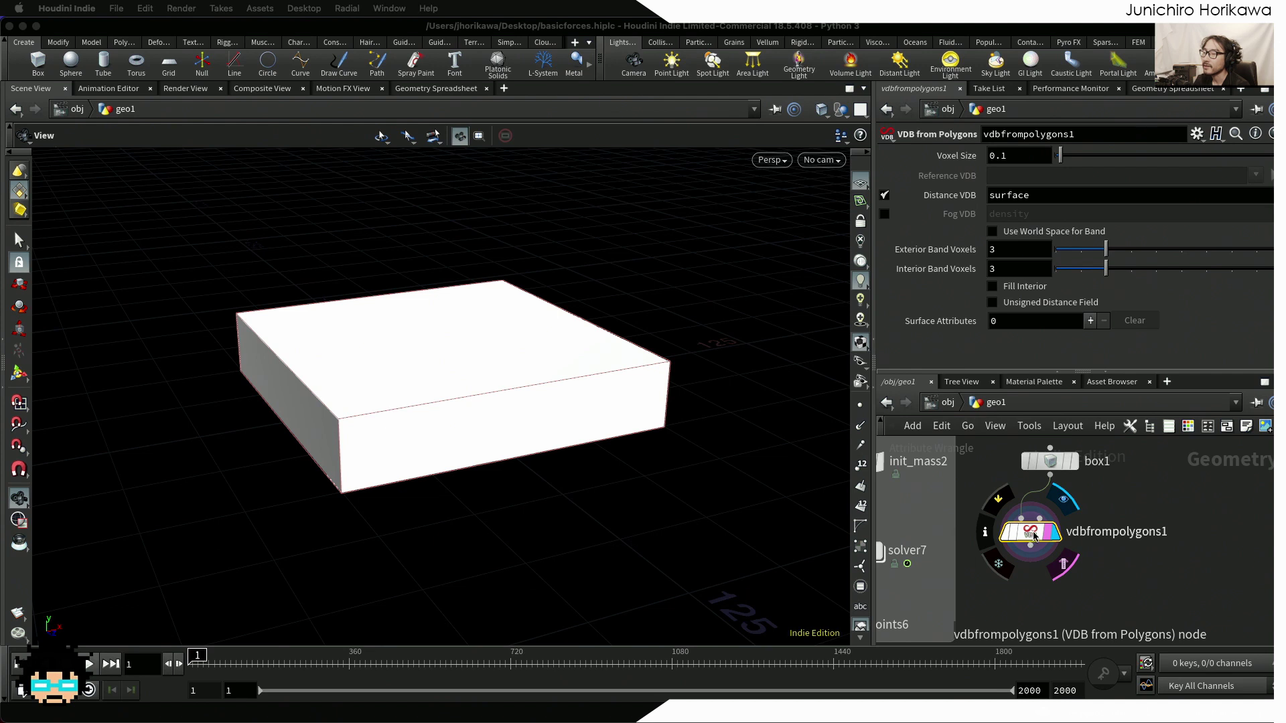
# Check vdbfrompolygons1's node info, set its voxel size to 2 and enable Fill Interior
pyautogui.moveTo(1032, 535); pyautogui.dragTo(776, 558, button='middle')
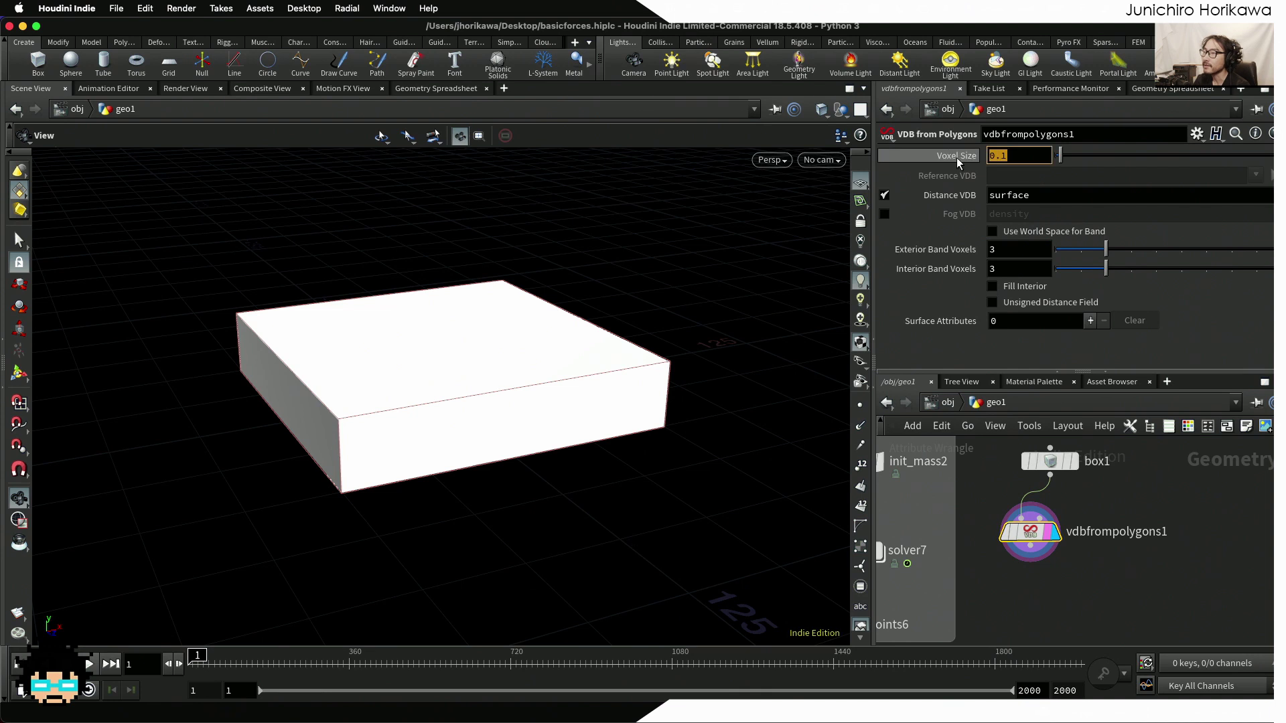
pyautogui.write('2')
pyautogui.press('Return')
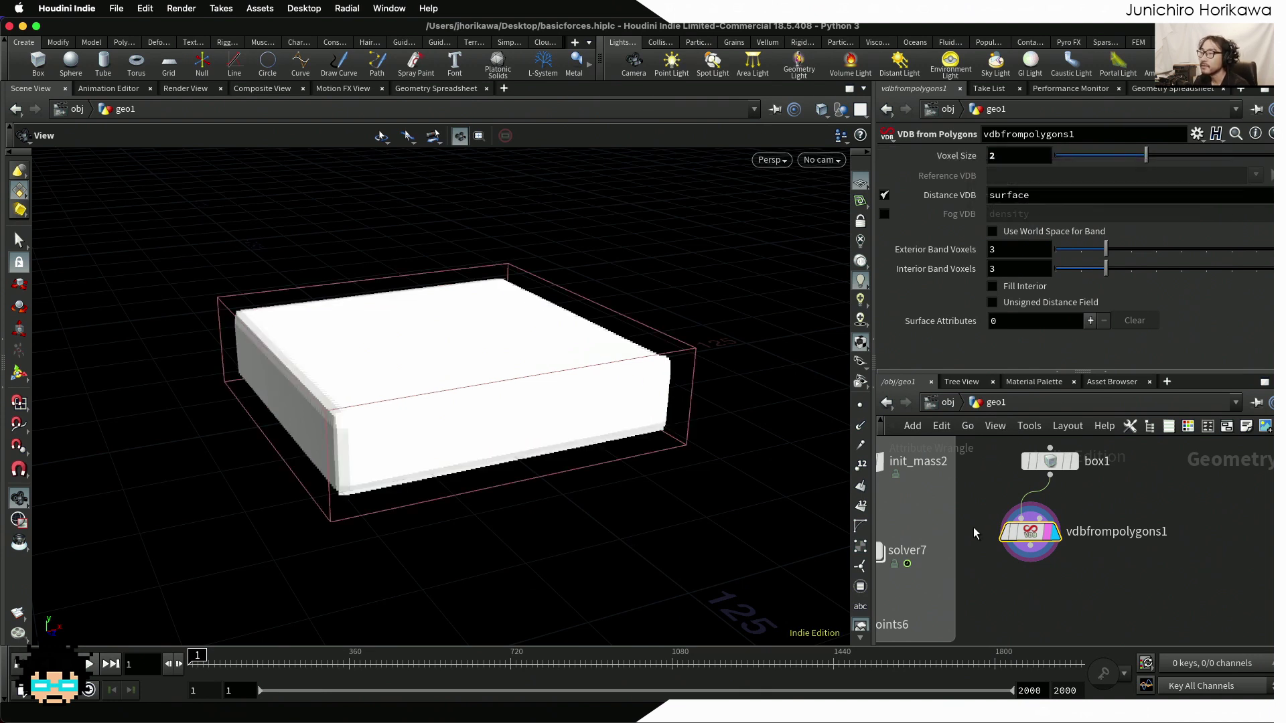
pyautogui.moveTo(1031, 532); pyautogui.dragTo(786, 556, button='middle')
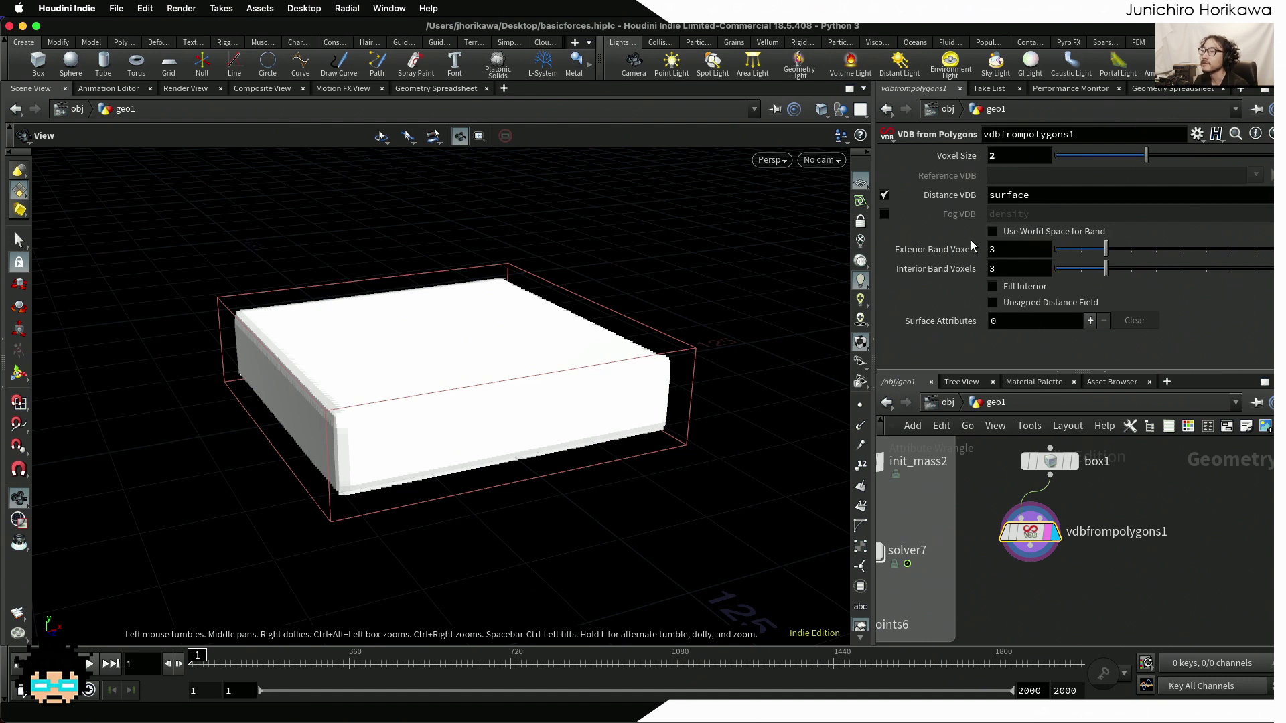
pyautogui.click(992, 286)
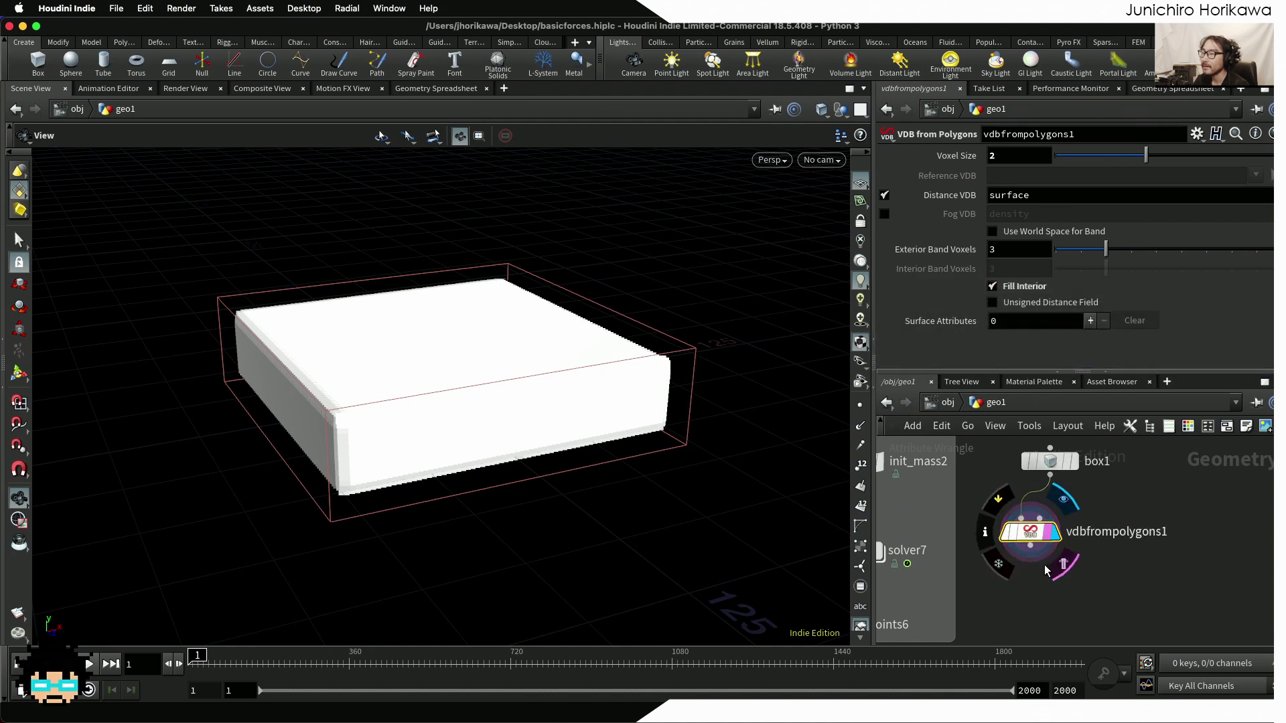
# Connect the output of vdbfrompolygons1 to the second input of solver7
pyautogui.scroll(-3, 1116, 572)
pyautogui.scroll(1, 1120, 568)
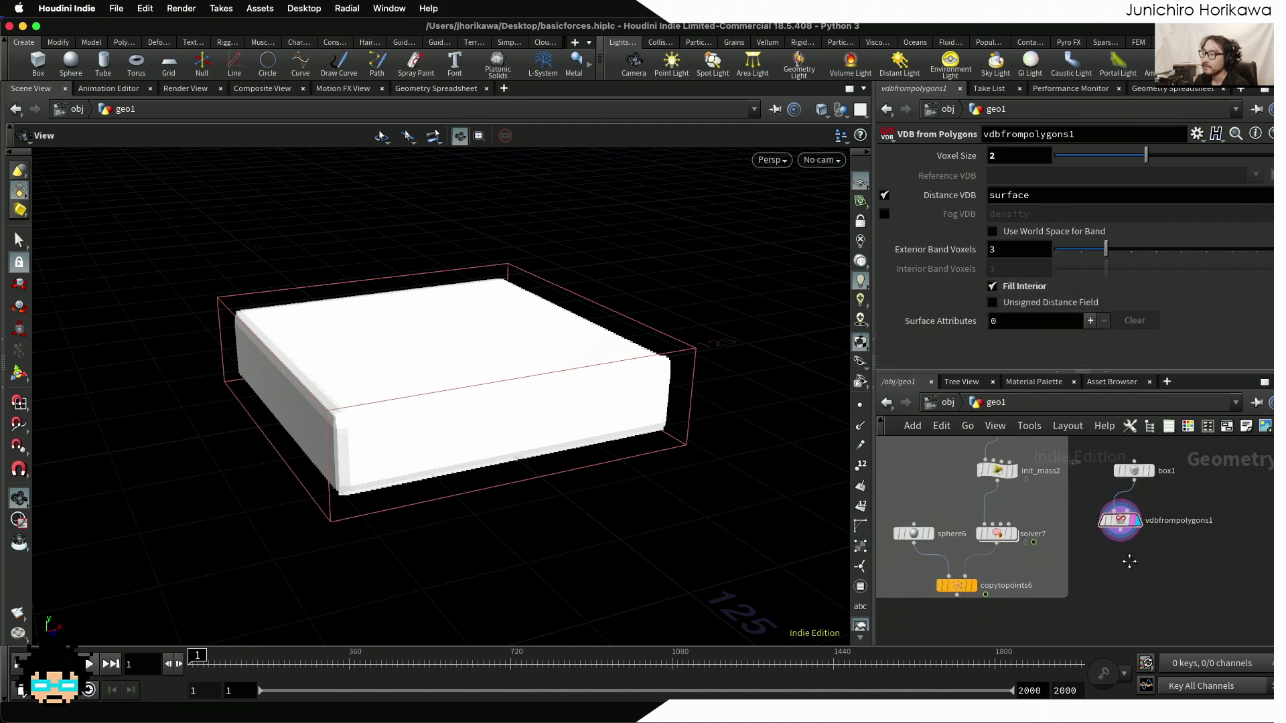
pyautogui.moveTo(1069, 477); pyautogui.dragTo(1119, 520)
pyautogui.scroll(1, 1138, 518)
pyautogui.click(1134, 528)
pyautogui.click(1134, 528)
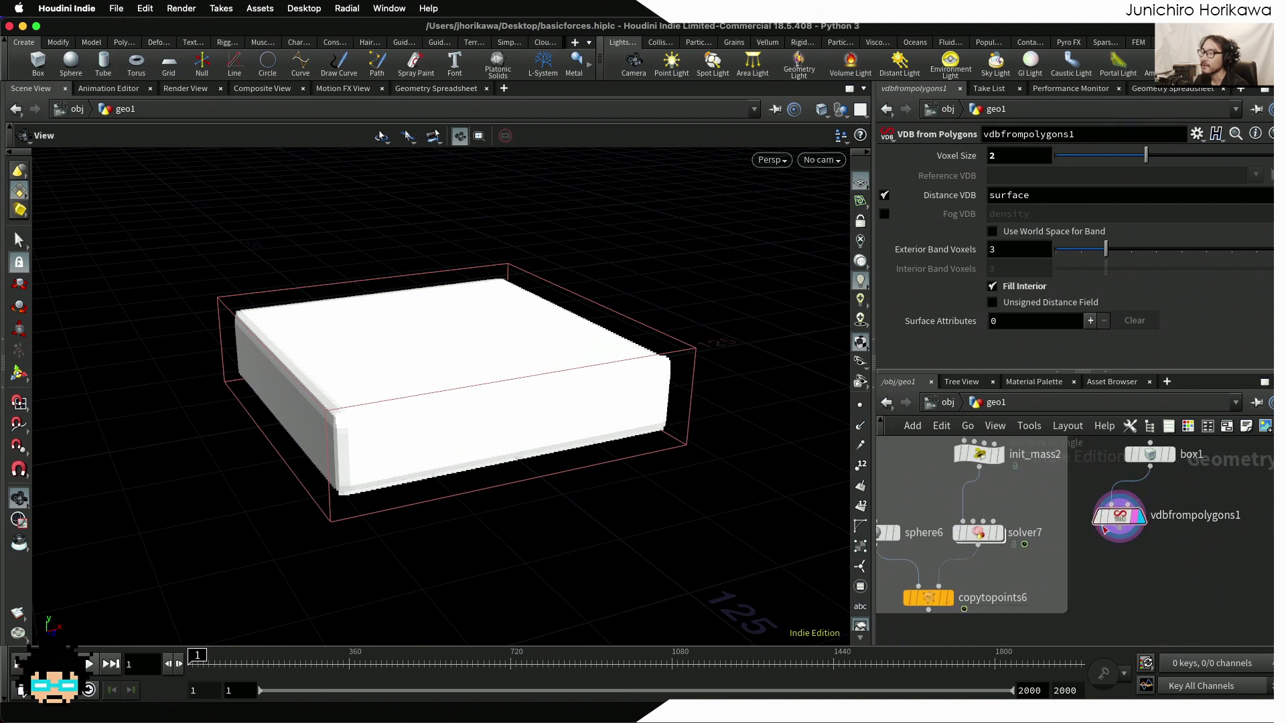
pyautogui.click(1118, 541)
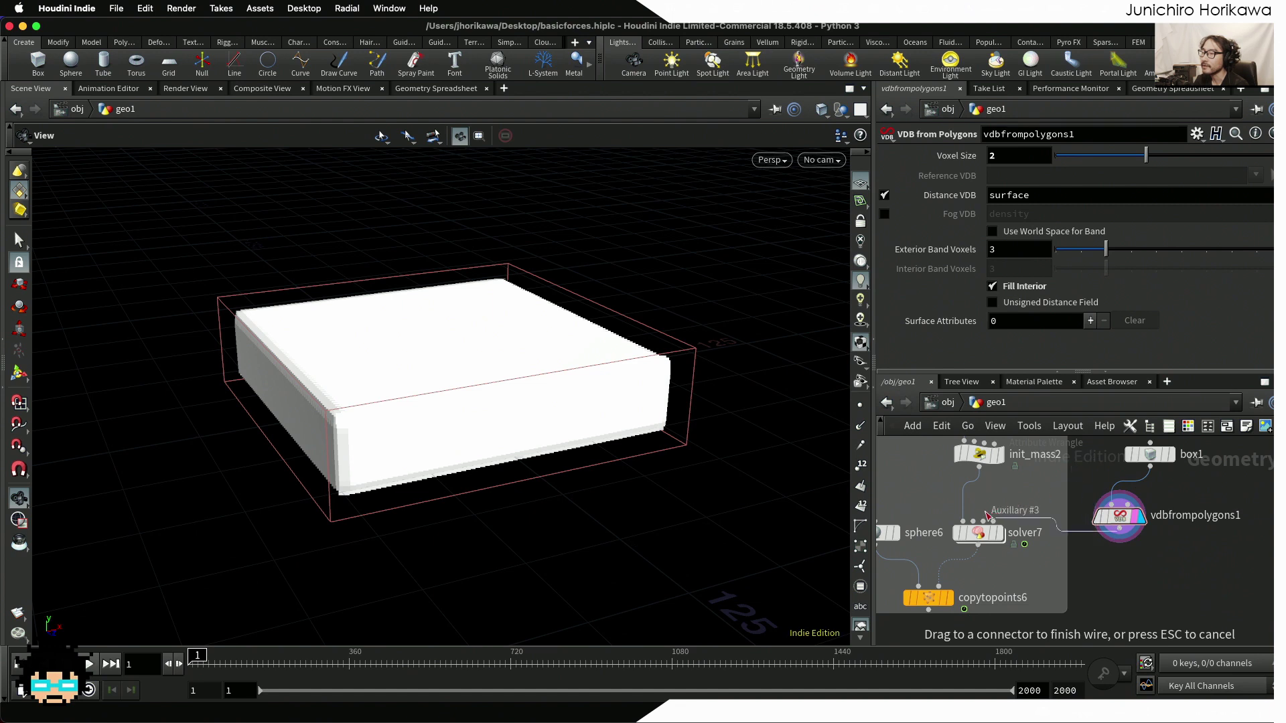
pyautogui.click(974, 516)
pyautogui.scroll(2, 979, 534)
pyautogui.moveTo(978, 535); pyautogui.dragTo(979, 545)
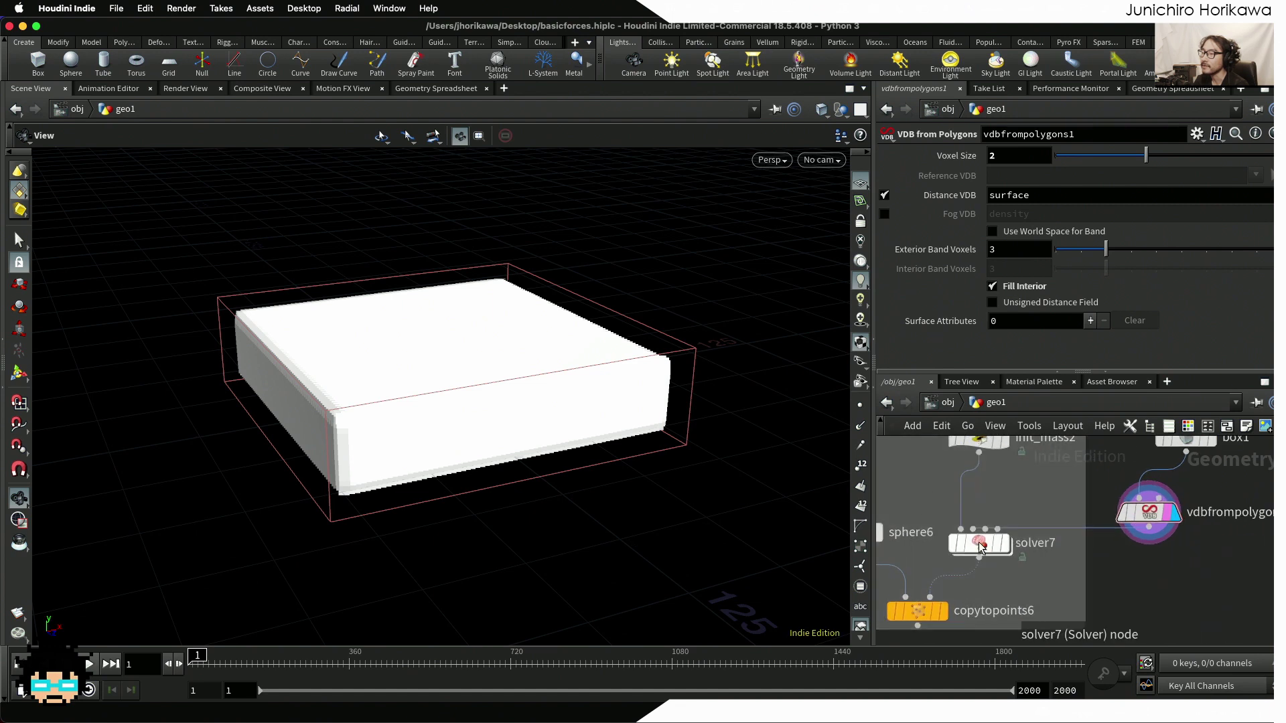
# Adjust the position of vdbfrompolygons1 and display the copytopoints6 output in the viewport
pyautogui.moveTo(1146, 517); pyautogui.dragTo(1154, 499)
pyautogui.scroll(-3, 1141, 494)
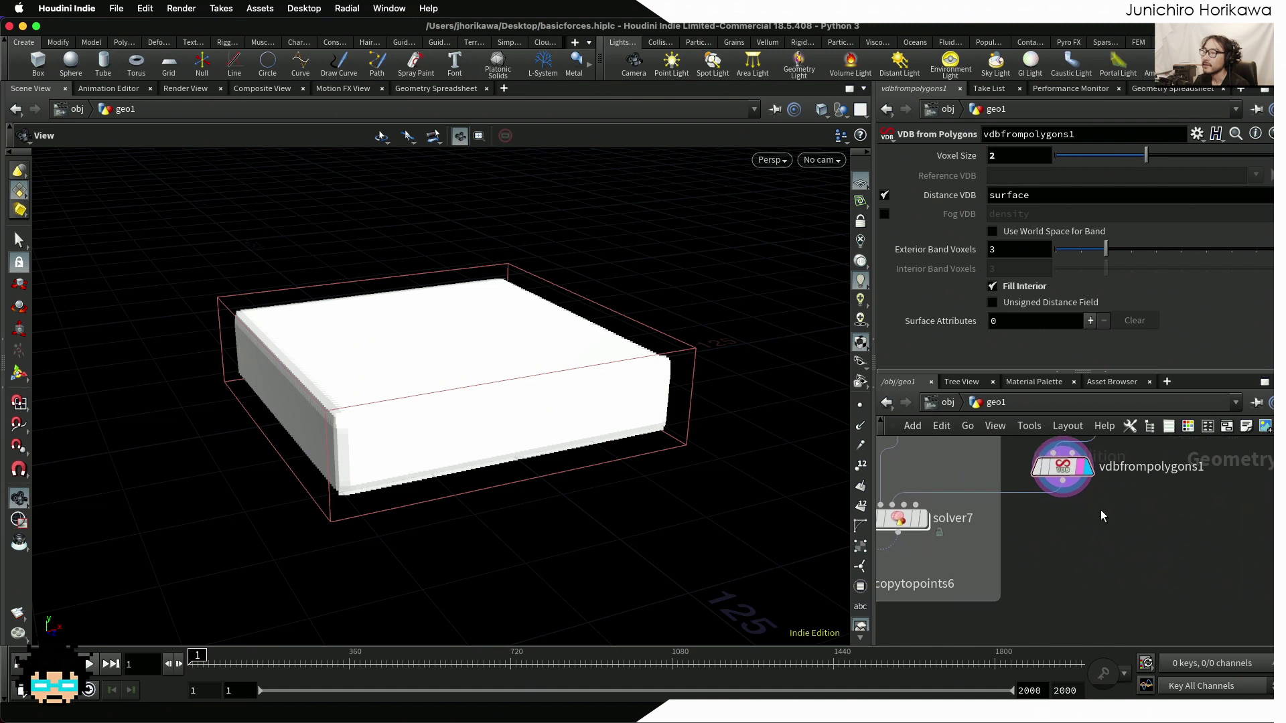
pyautogui.click(996, 534)
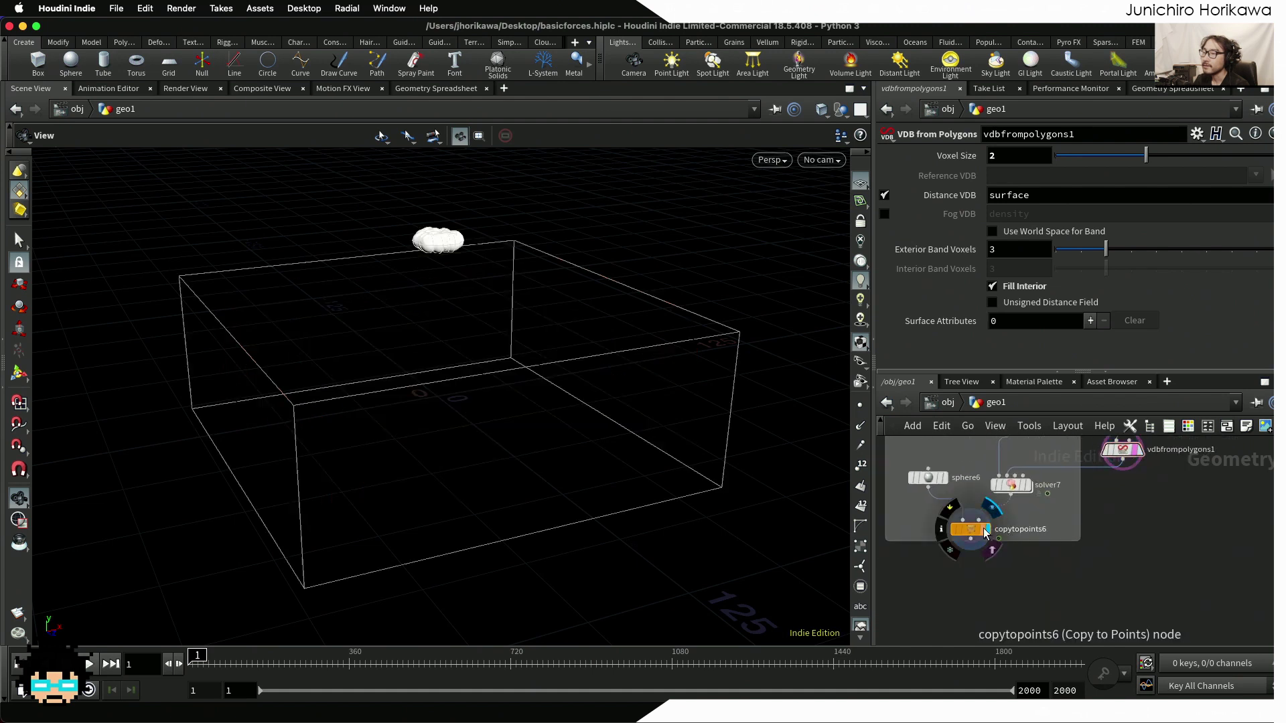
# Display the vdbfrompolygons1 volume and switch the viewport display to the box1 geometry
pyautogui.press('Tab')
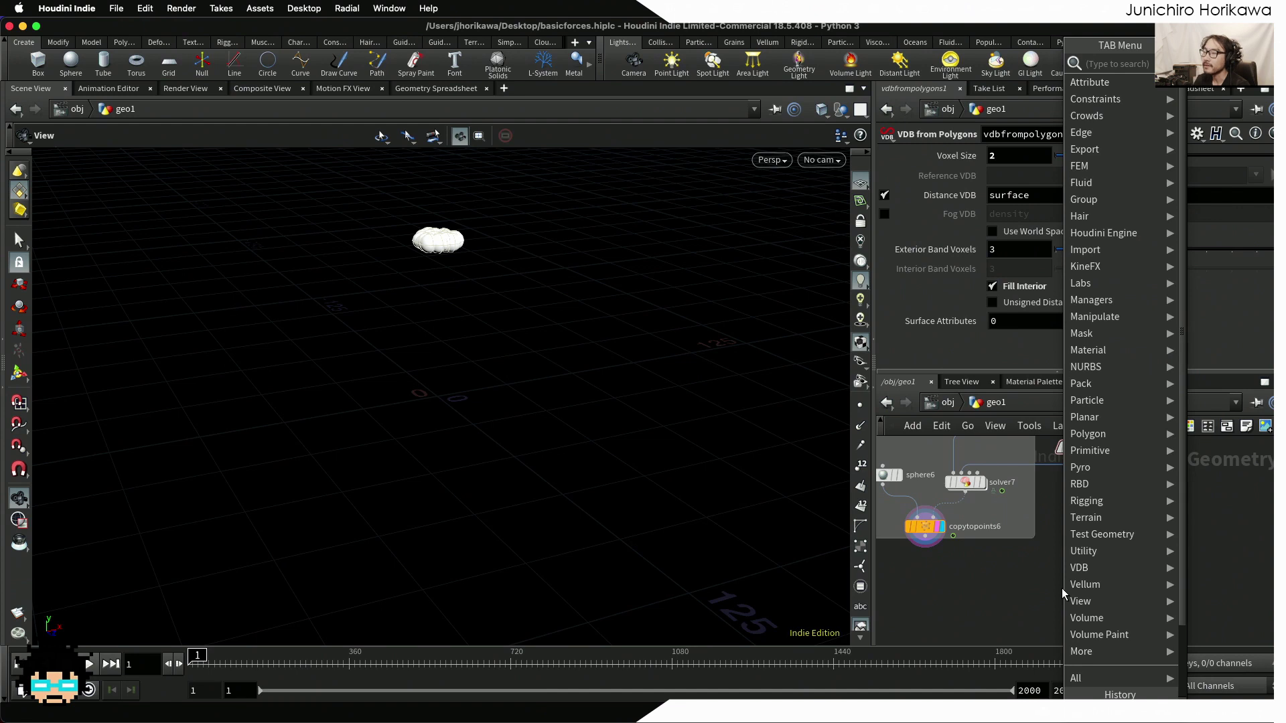
pyautogui.press('Escape')
pyautogui.click(1097, 452)
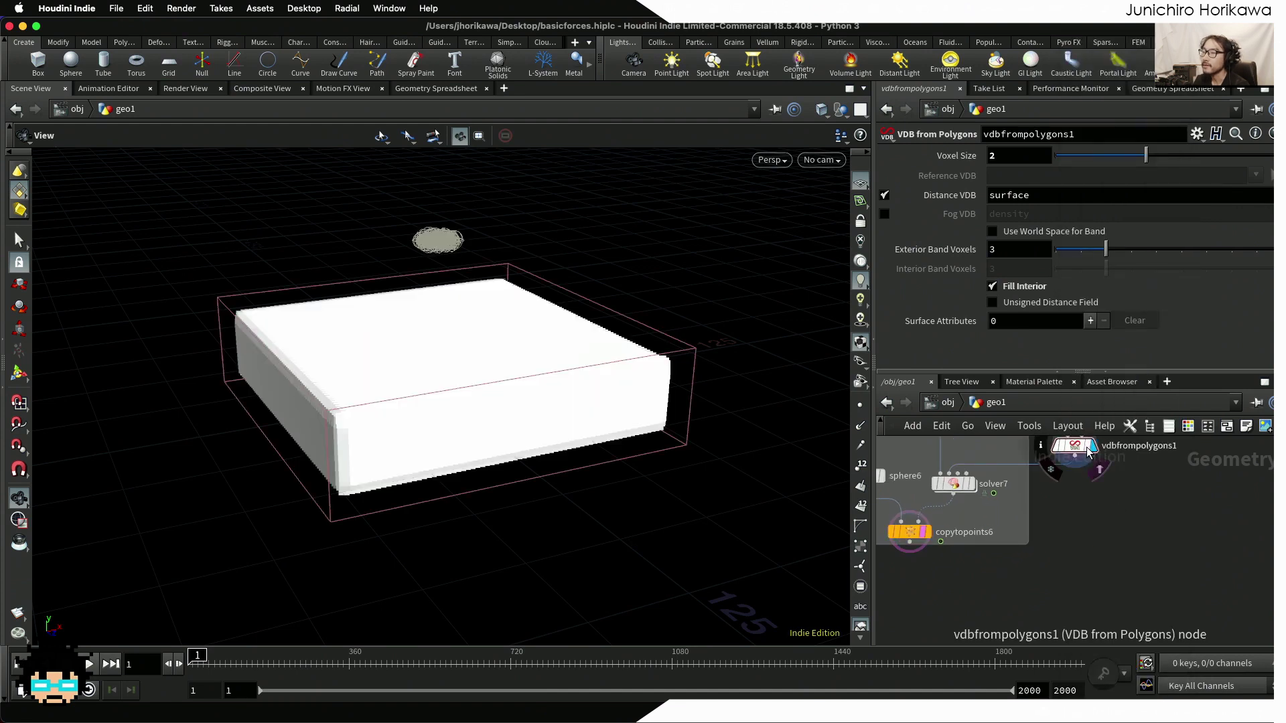
pyautogui.moveTo(1114, 488); pyautogui.dragTo(1091, 574, button='middle')
pyautogui.scroll(1, 1094, 508)
pyautogui.click(1089, 501)
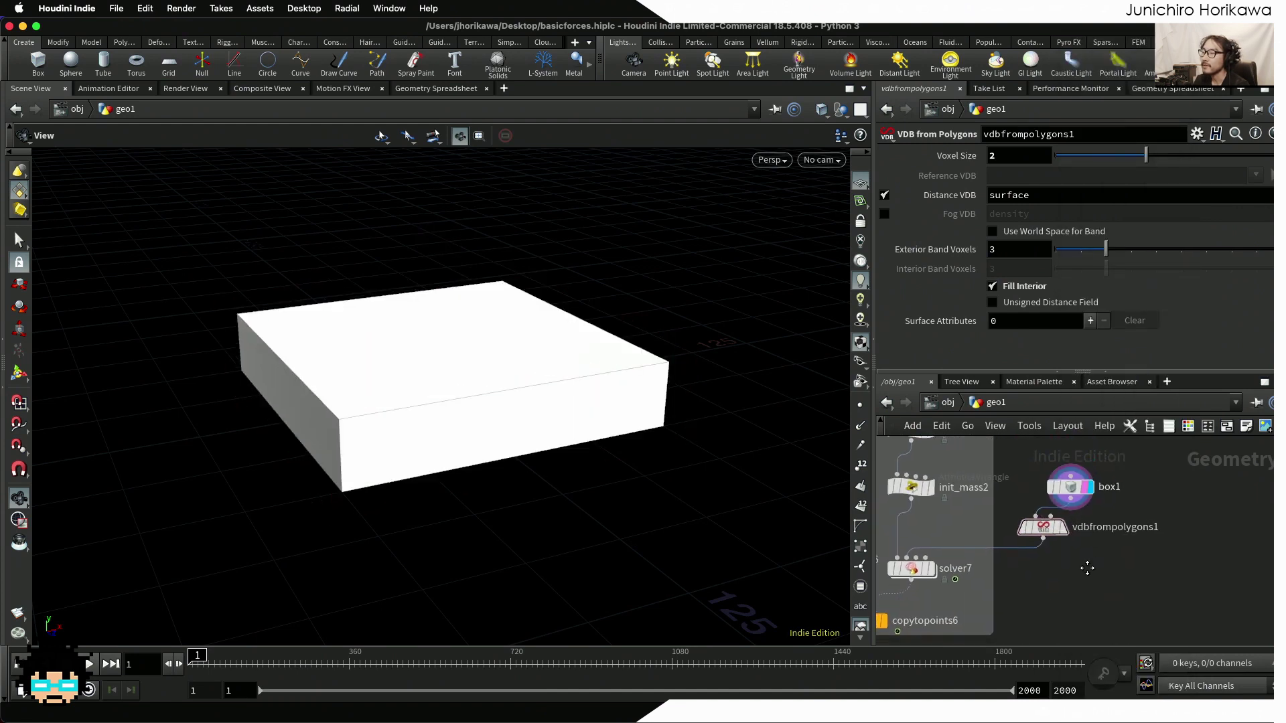
# Add a Point Wrangle node below vdbfrompolygons1 and connect box1's output to its first input
pyautogui.moveTo(1068, 620); pyautogui.dragTo(1054, 580, button='middle')
pyautogui.press('Tab')
pyautogui.write('pointwr')
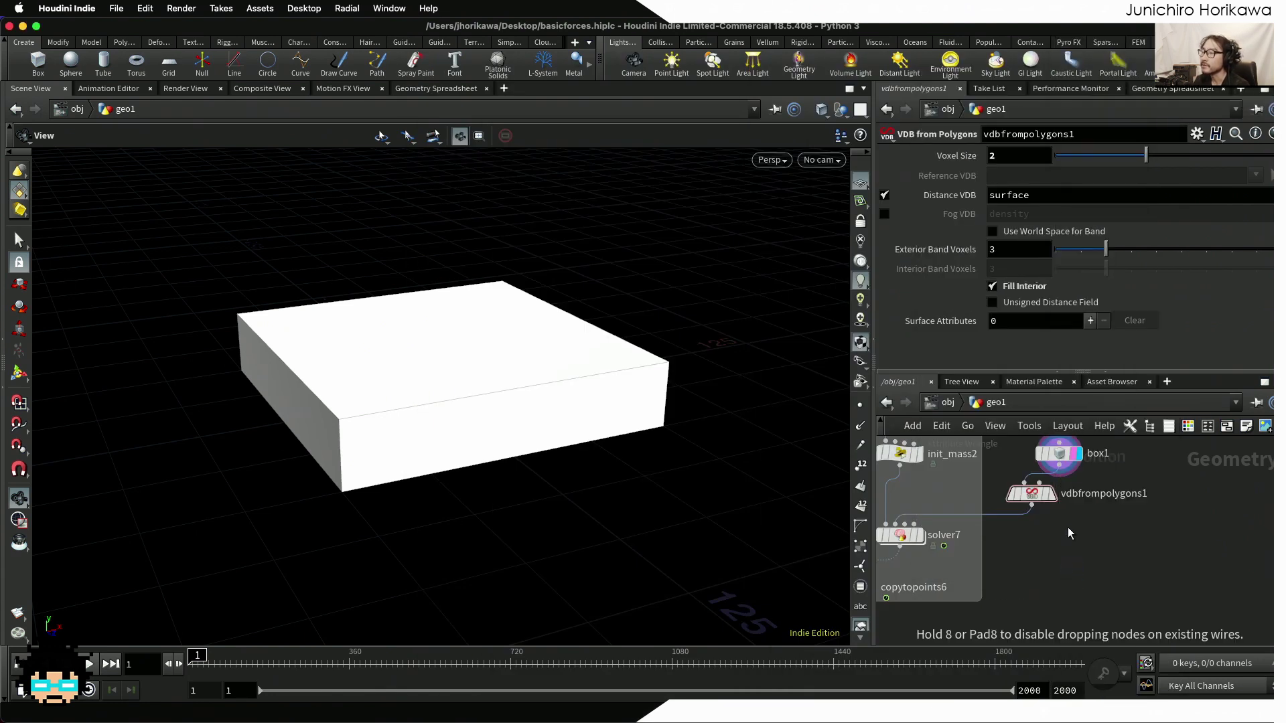
pyautogui.click(1063, 561)
pyautogui.moveTo(1031, 504); pyautogui.dragTo(1058, 554)
pyautogui.scroll(1, 1058, 554)
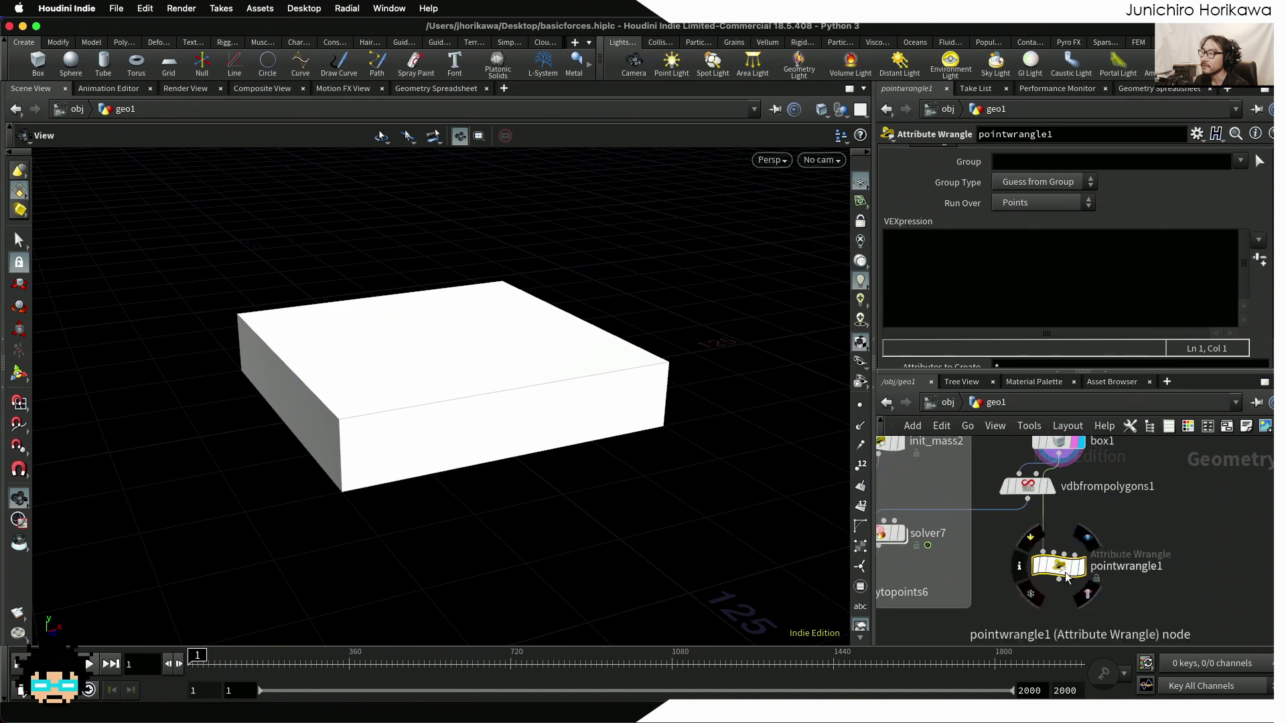
# Rename the new wrangle as alpha and display its output in the viewport
pyautogui.doubleClick(1102, 557)
pyautogui.write('s')
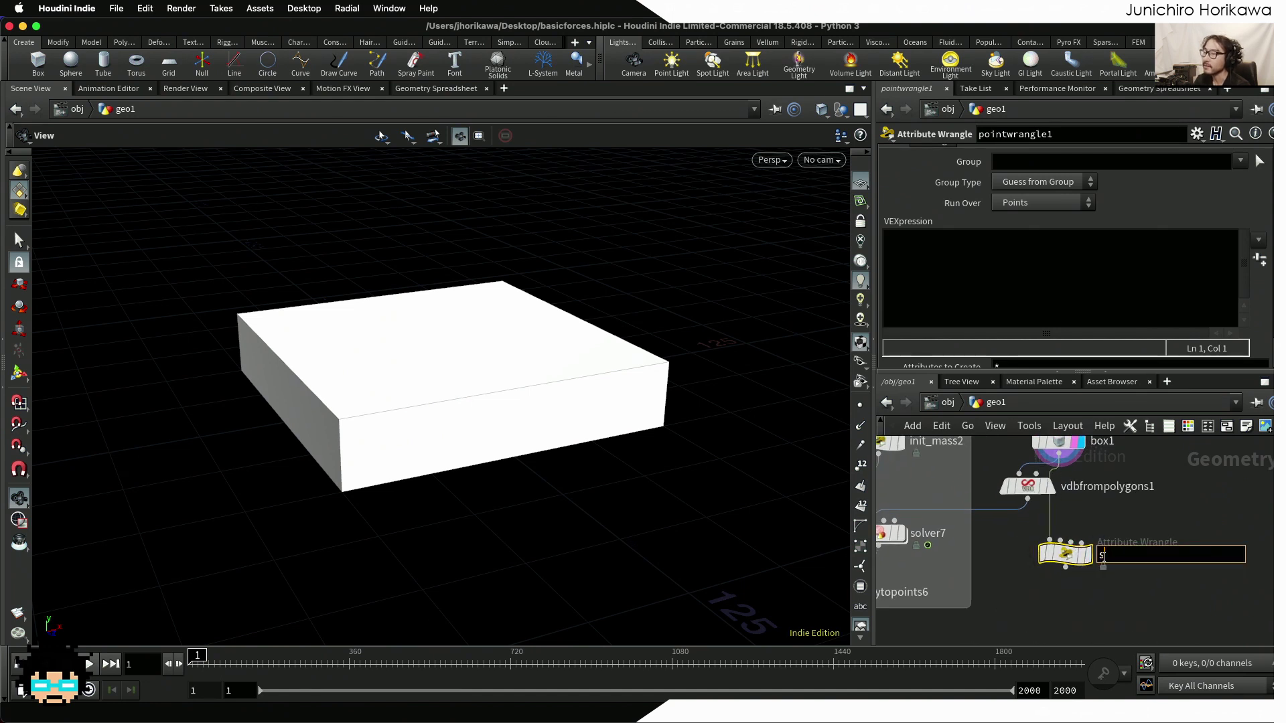
pyautogui.press('Return')
pyautogui.moveTo(1068, 559)
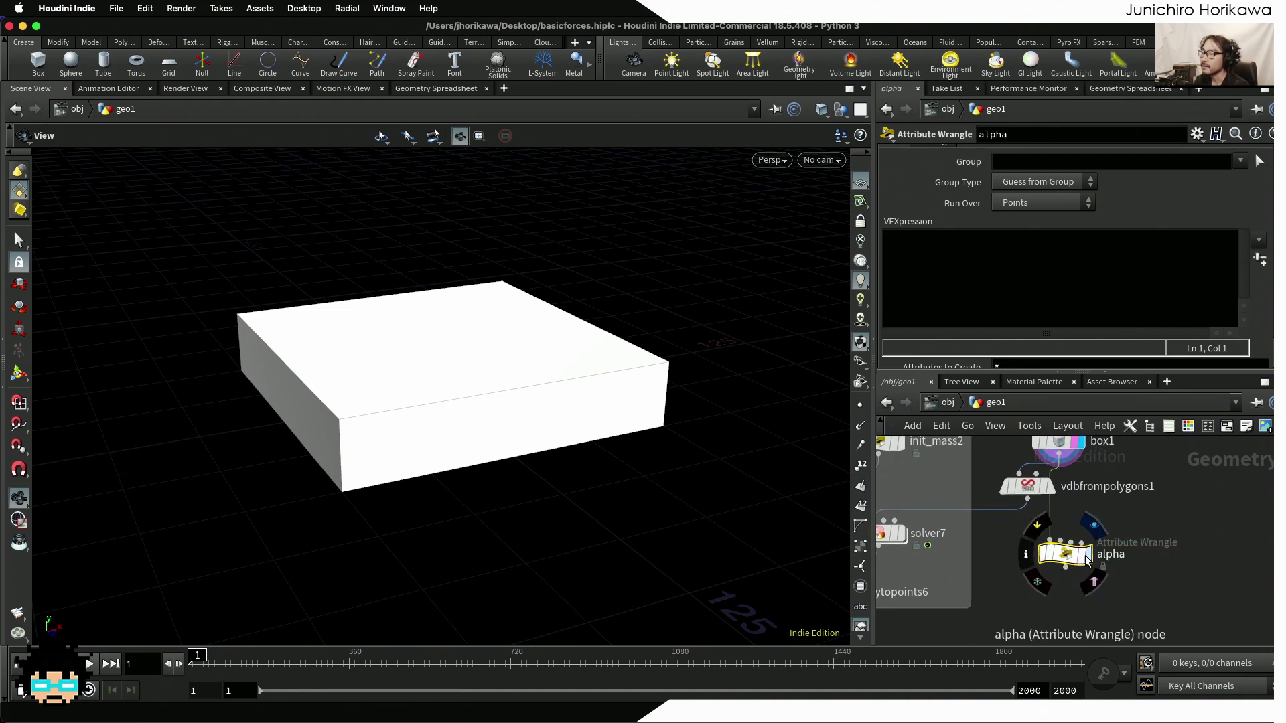
# Write f@Alpha = 0.4; in the alpha wrangle's VEXpression to make the box semi-transparent
pyautogui.click(989, 274)
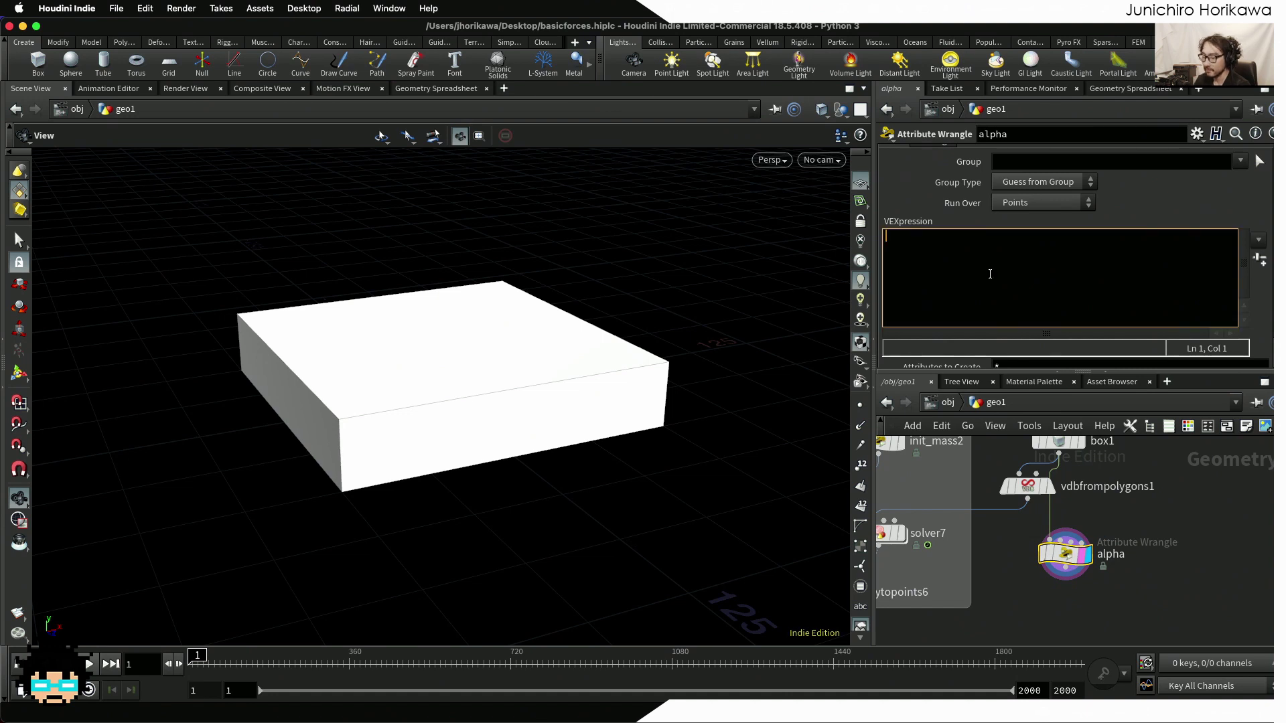
pyautogui.write('f@Alpa')
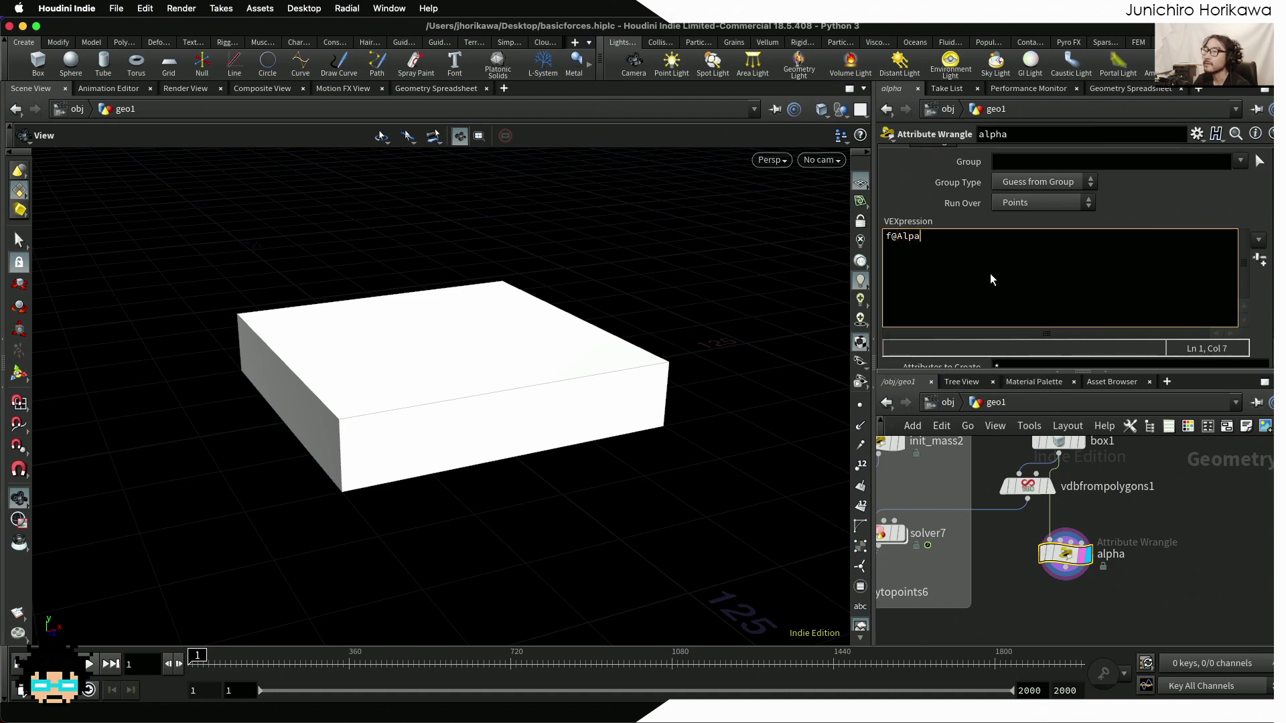
pyautogui.press('BackSpace')
pyautogui.write('ha = 0')
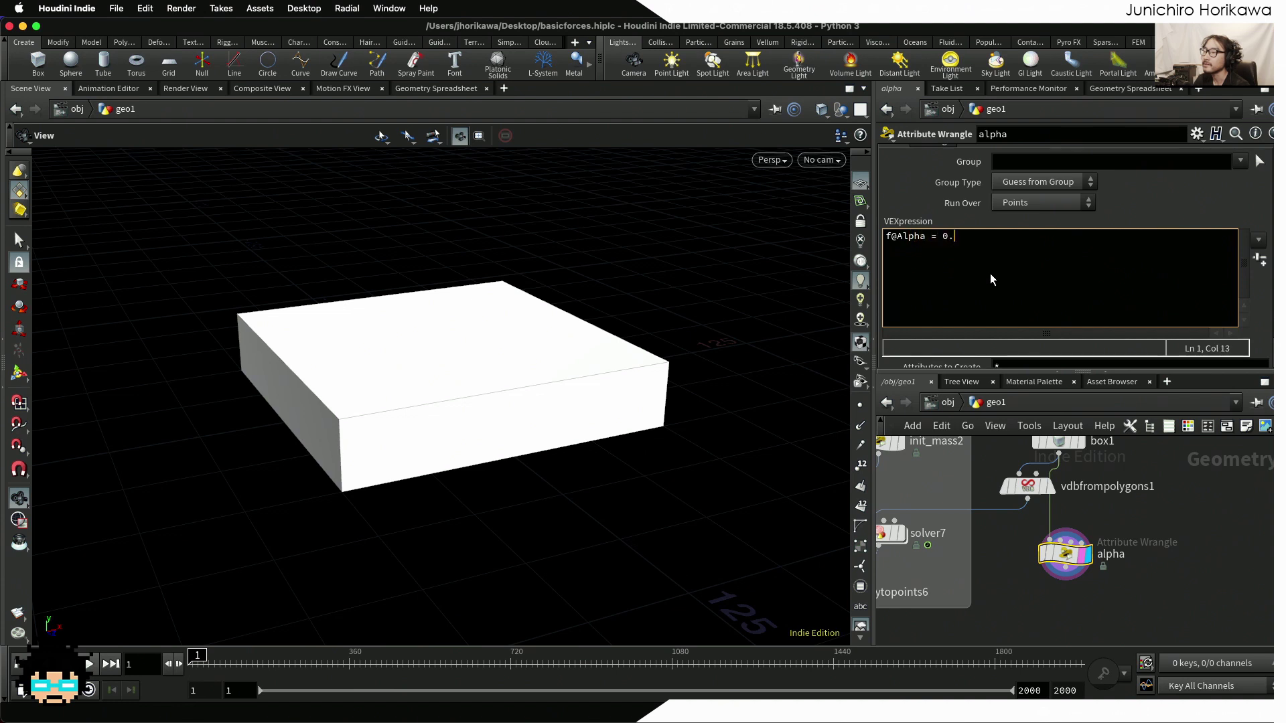
pyautogui.write('.4;')
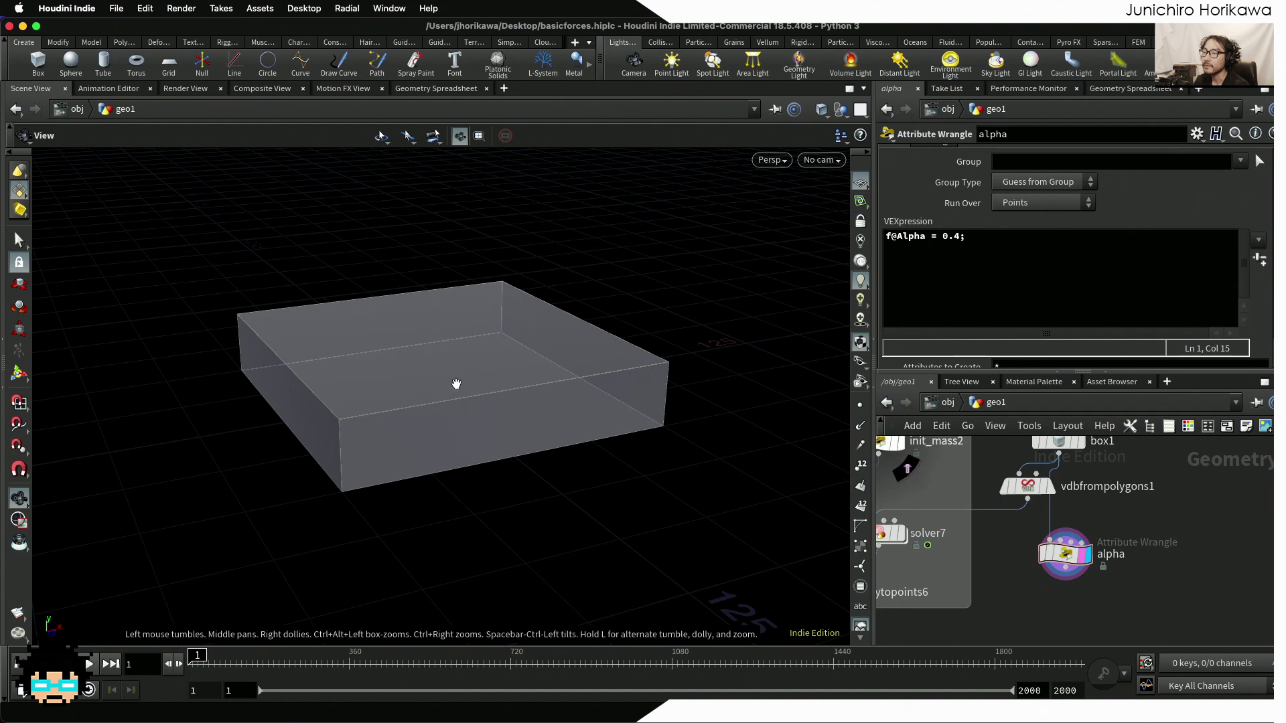
pyautogui.moveTo(540, 422)
pyautogui.mouseDown()
pyautogui.moveTo(485, 350)
pyautogui.moveTo(553, 416)
pyautogui.mouseUp()
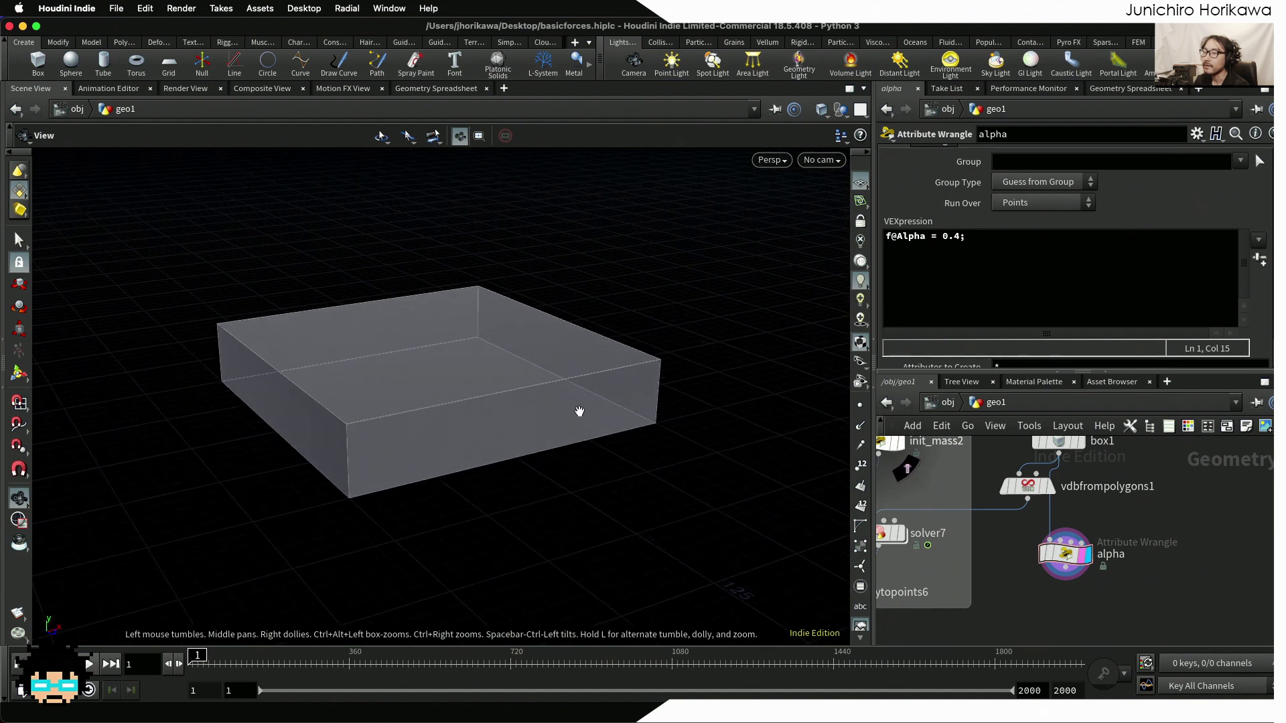
# Add a Merge node, connect copytopoints6 and alpha to it, and display the merged result
pyautogui.moveTo(1057, 611); pyautogui.dragTo(1164, 581, button='middle')
pyautogui.press('Tab')
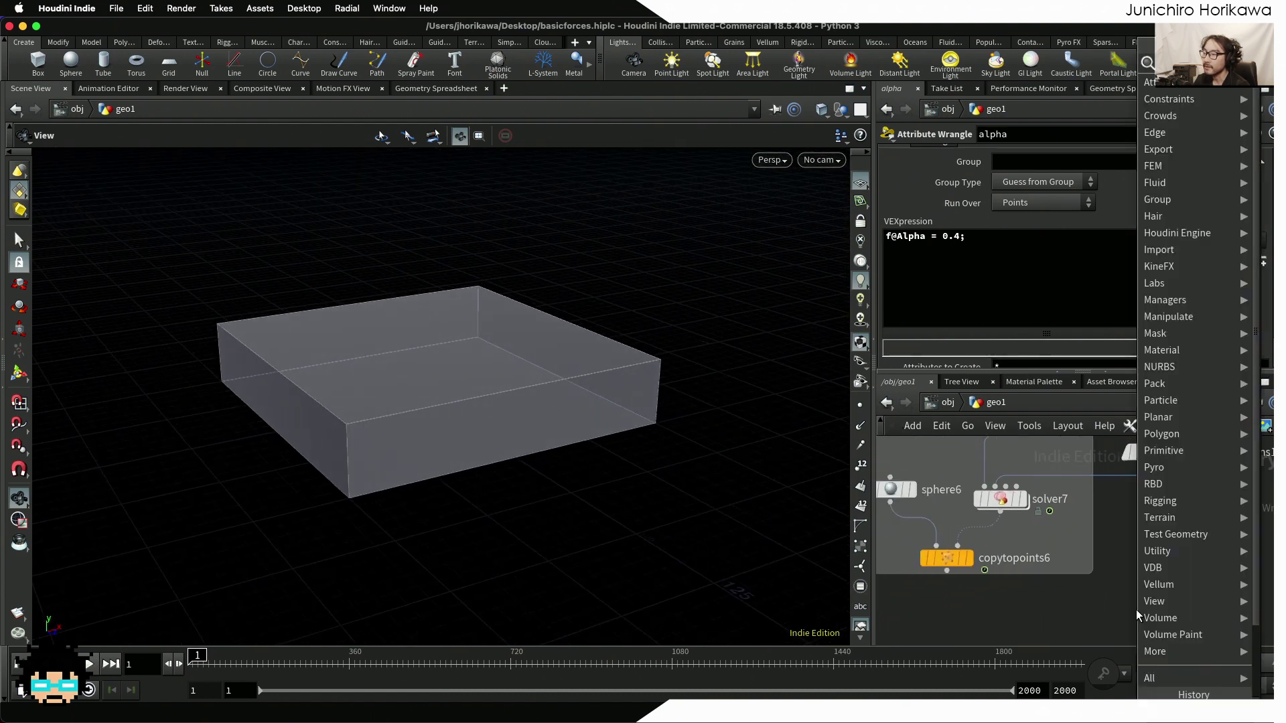
pyautogui.click(1136, 609)
pyautogui.click(1050, 610)
pyautogui.moveTo(946, 570); pyautogui.dragTo(1056, 631)
pyautogui.scroll(-2, 1097, 584)
pyautogui.moveTo(1055, 611)
pyautogui.moveTo(1181, 537); pyautogui.dragTo(1056, 616)
pyautogui.click(1074, 631)
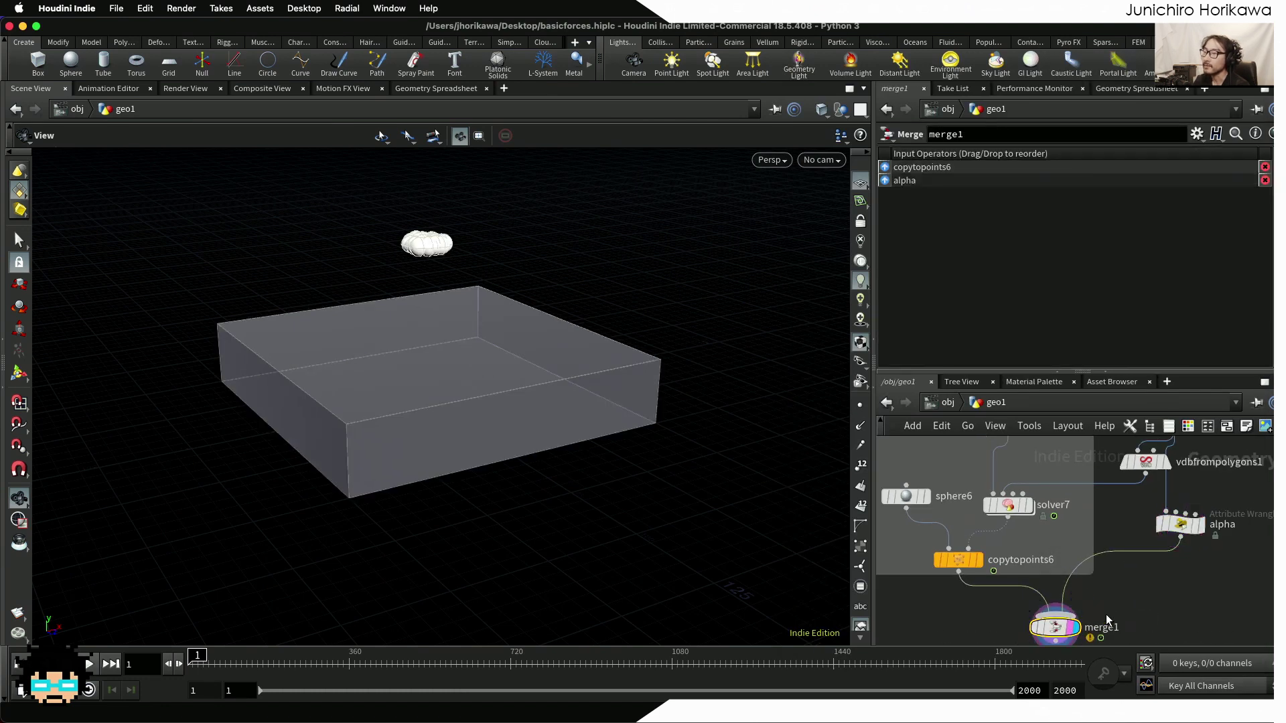
# Enlarge the network box to enclose the box branch and merge1, and adjust the alpha node's position
pyautogui.scroll(-2, 1076, 553)
pyautogui.moveTo(1081, 533); pyautogui.dragTo(1168, 589)
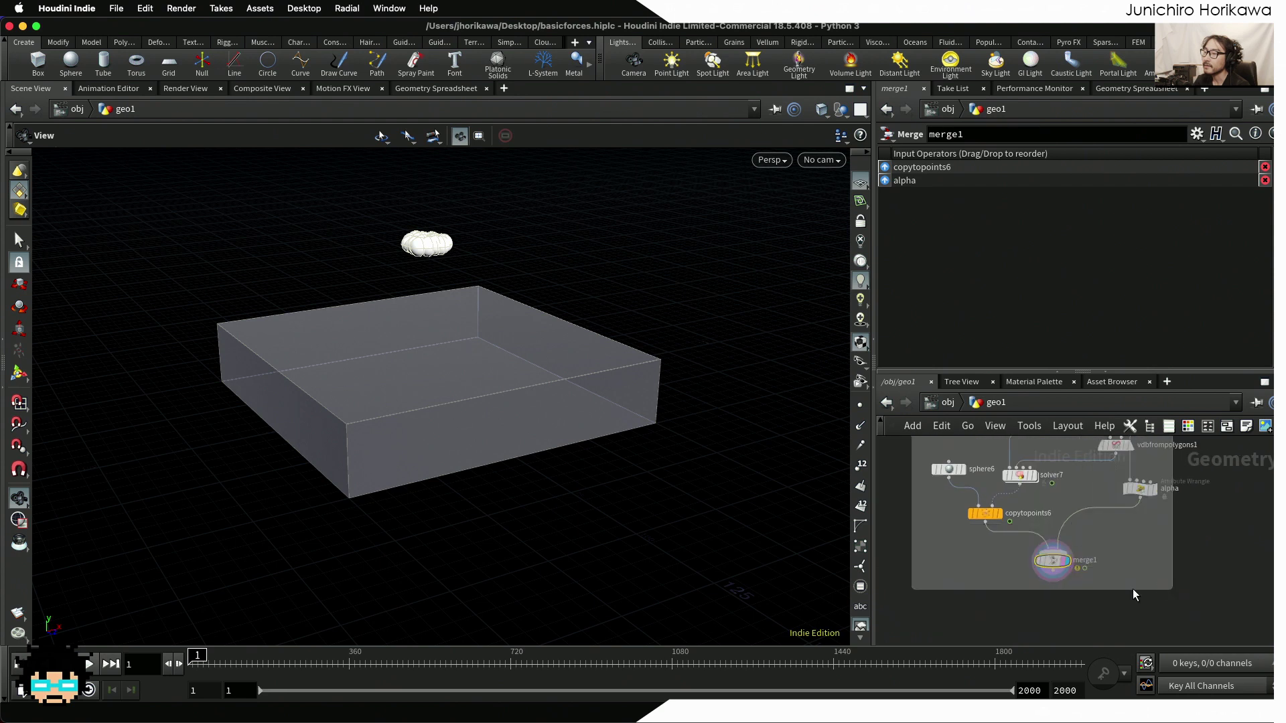
pyautogui.scroll(1, 1105, 547)
pyautogui.scroll(2, 1103, 548)
pyautogui.click(1126, 534)
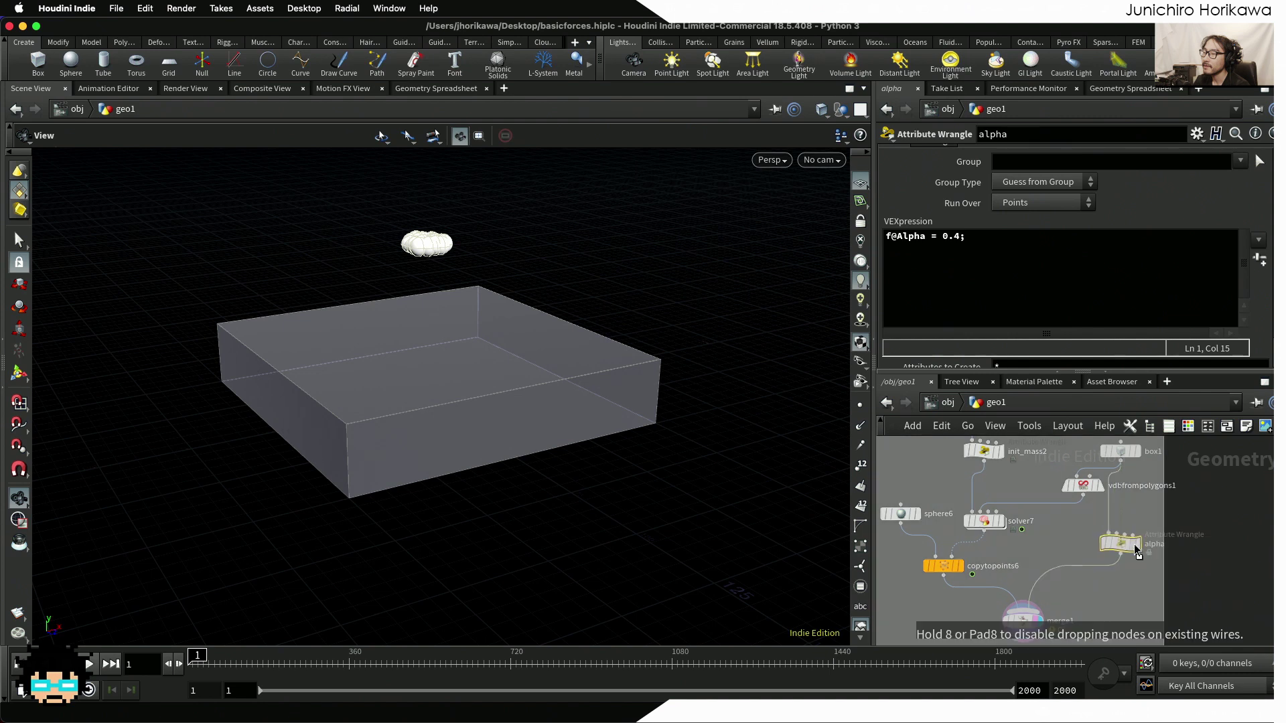
pyautogui.moveTo(1114, 576); pyautogui.dragTo(1152, 557, button='middle')
pyautogui.scroll(1, 1069, 594)
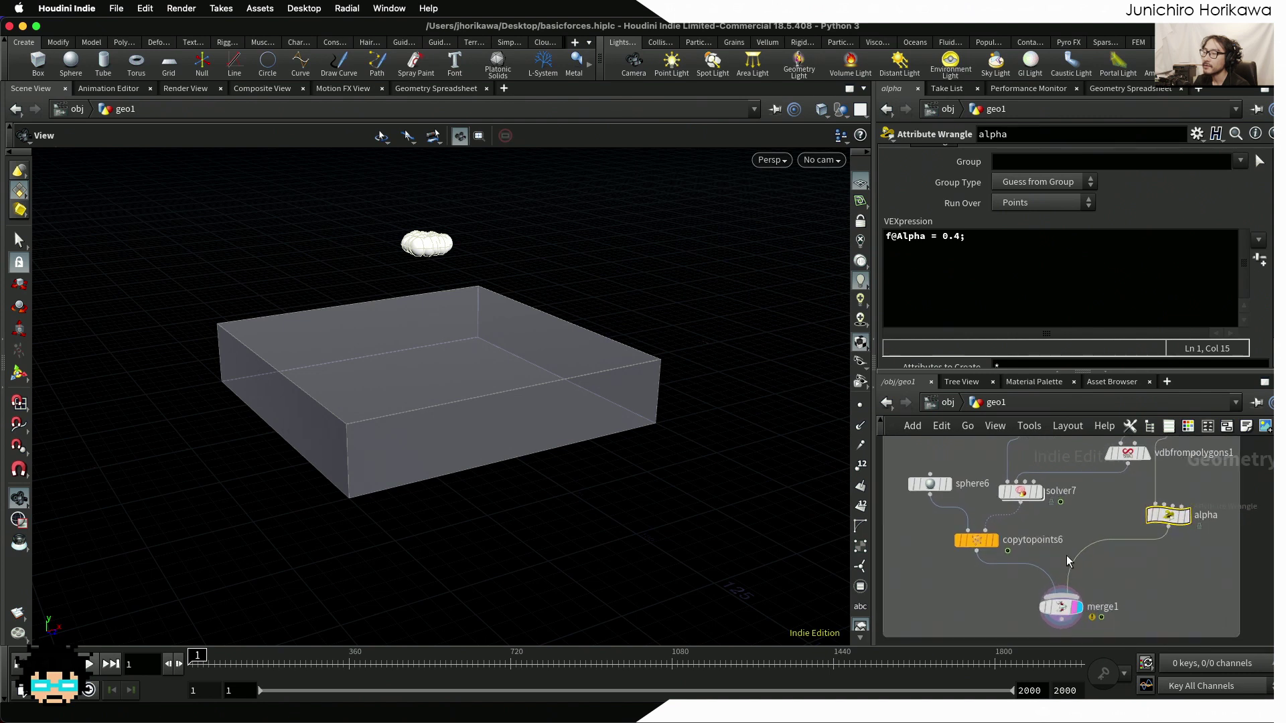
# Go inside solver7 and rename the air_friction wrangle as water_friction
pyautogui.doubleClick(1040, 493)
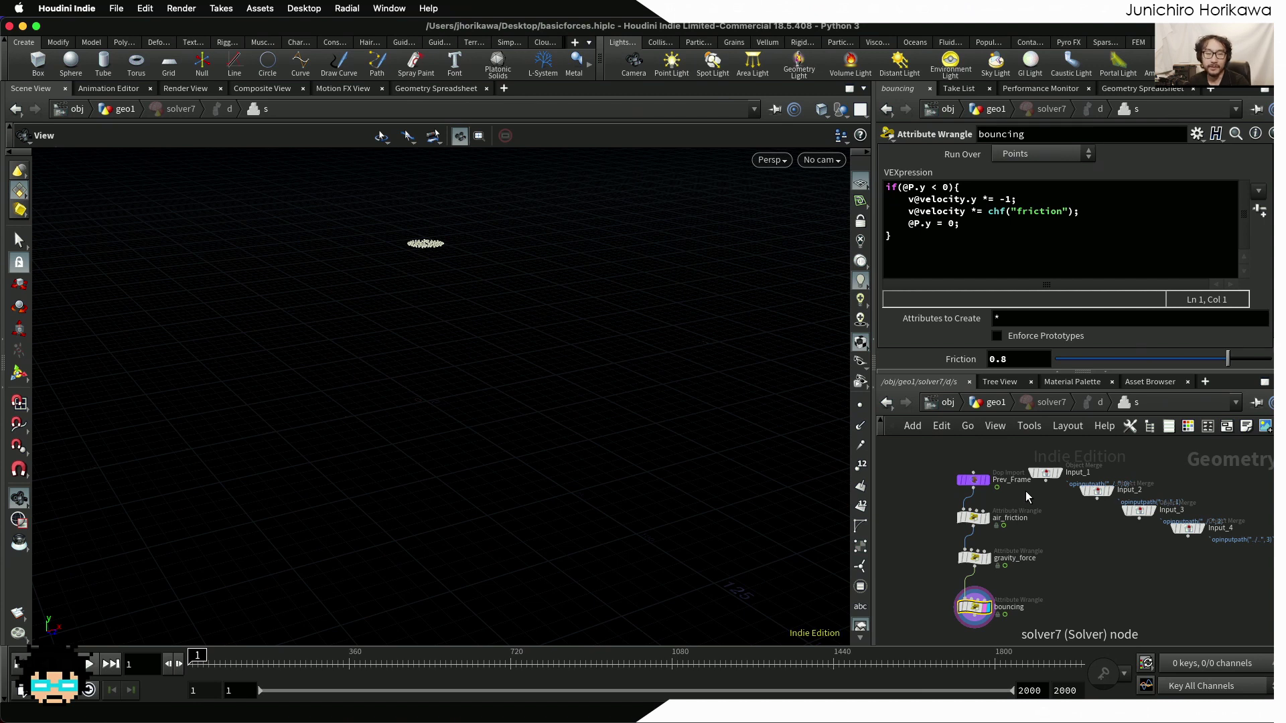
pyautogui.click(1061, 515)
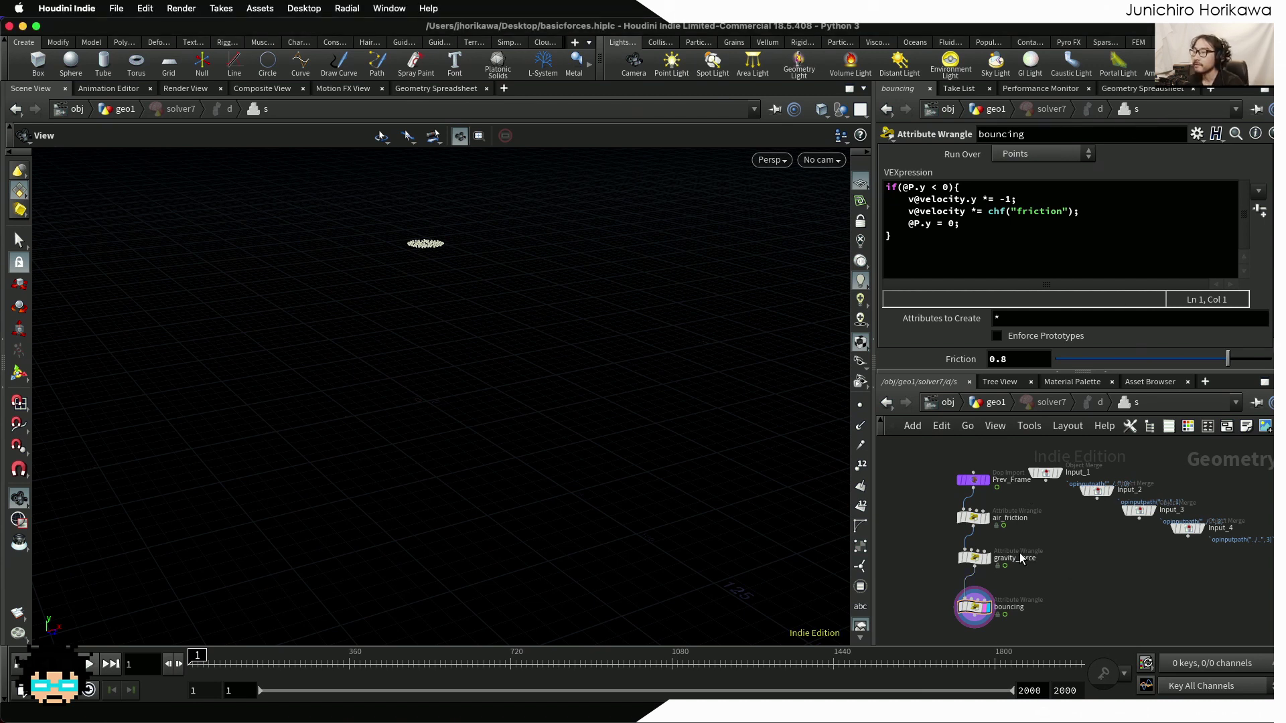
pyautogui.scroll(5, 1018, 546)
pyautogui.doubleClick(993, 484)
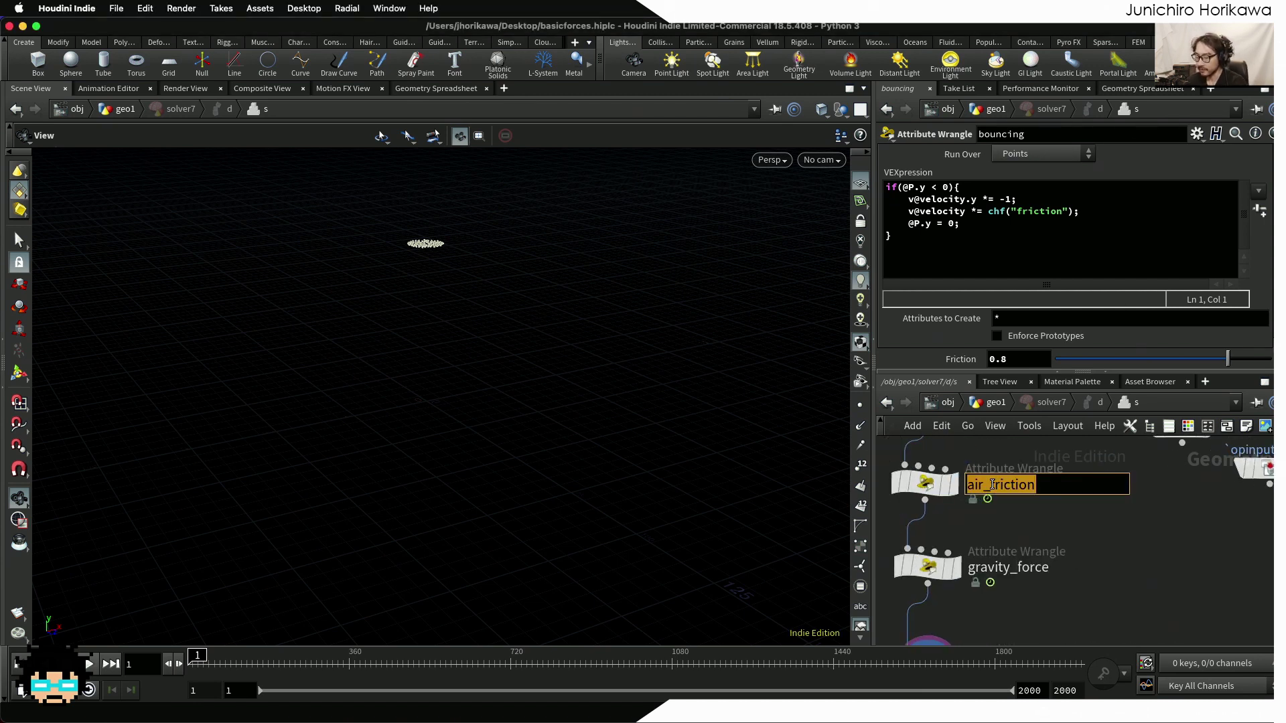
pyautogui.write('water_friction')
pyautogui.press('Return')
pyautogui.scroll(-2, 1085, 545)
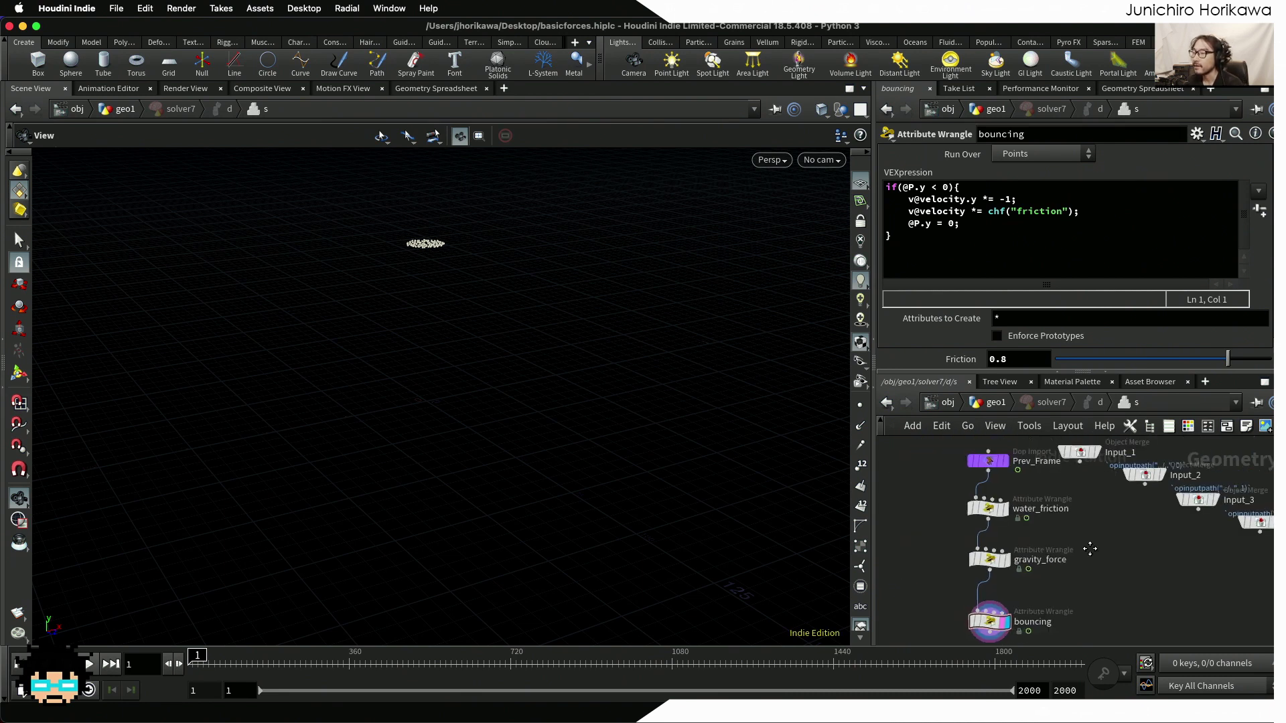
# Display Input_2 inside the solver and connect its output to the second input of water_friction
pyautogui.click(1157, 507)
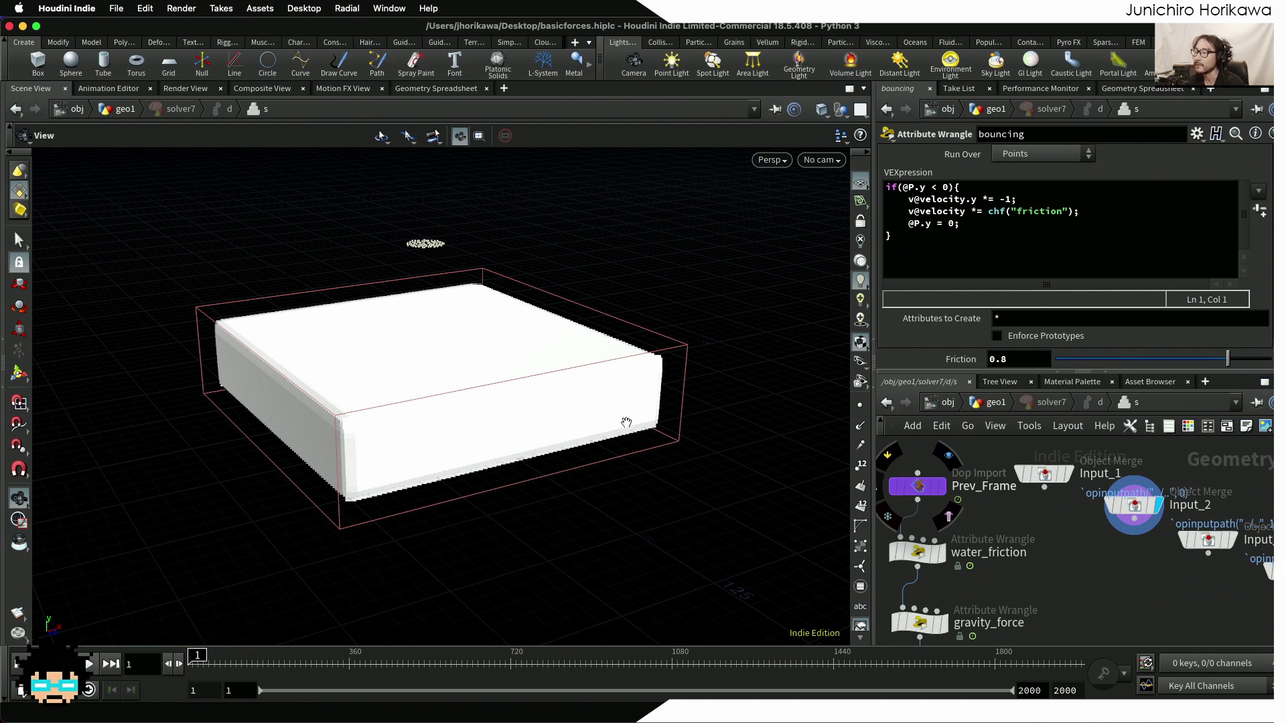
pyautogui.moveTo(1134, 518); pyautogui.dragTo(918, 544)
pyautogui.click(919, 560)
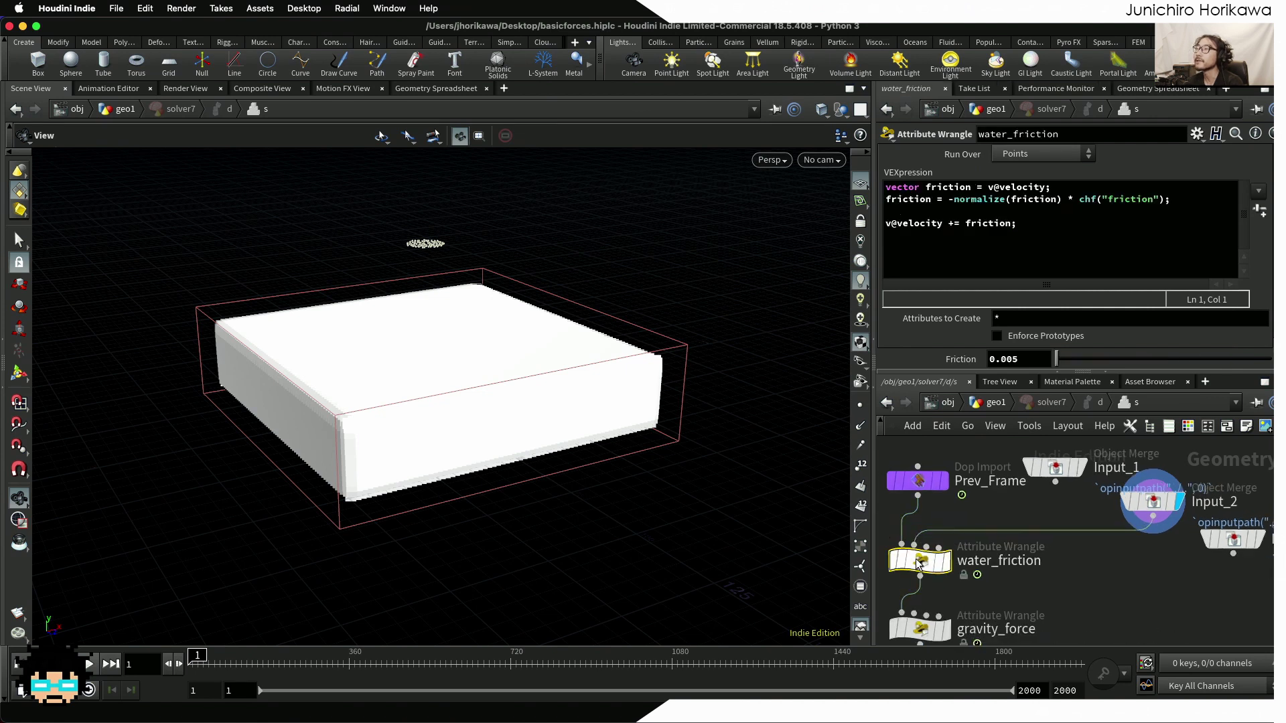
pyautogui.scroll(-2, 1031, 541)
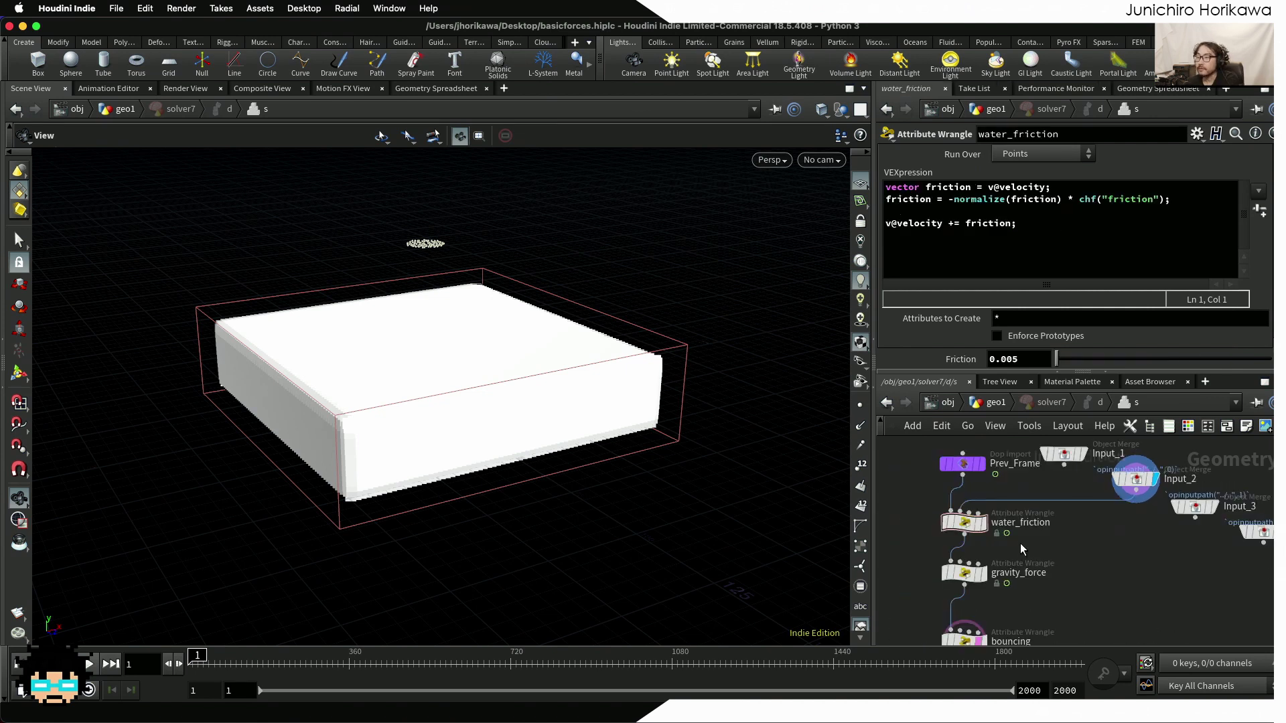
# Insert the line float sdf = volumesample(1, "surface", @P); at the start of water_friction's VEXpression
pyautogui.click(945, 524)
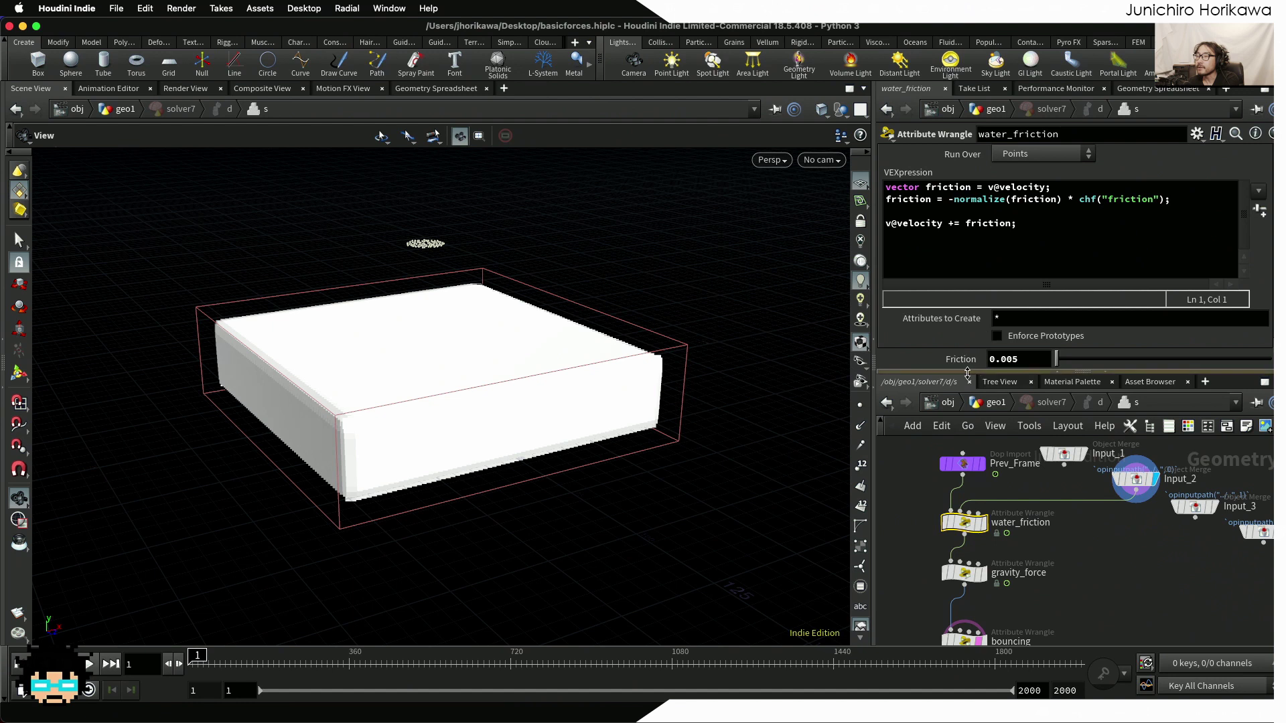
pyautogui.moveTo(968, 373); pyautogui.dragTo(968, 402)
pyautogui.click(884, 216)
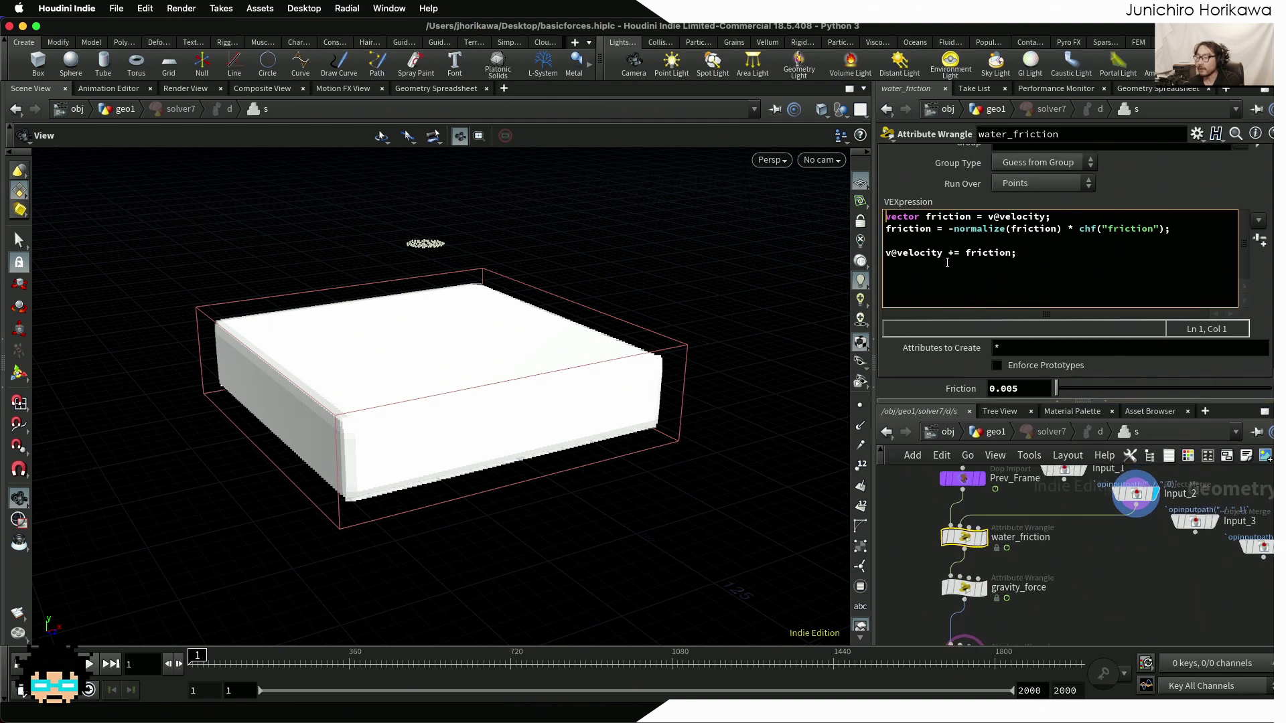
pyautogui.press('Return')
pyautogui.press('Return')
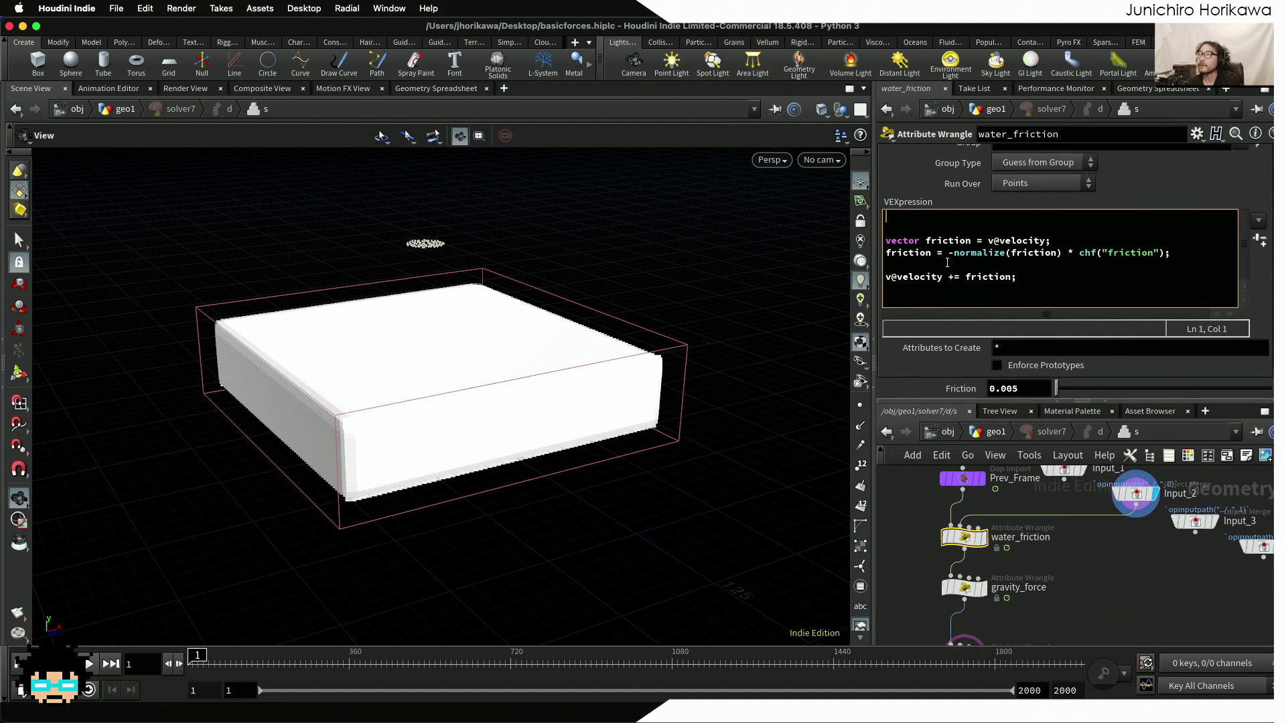
pyautogui.write('float sdf = ')
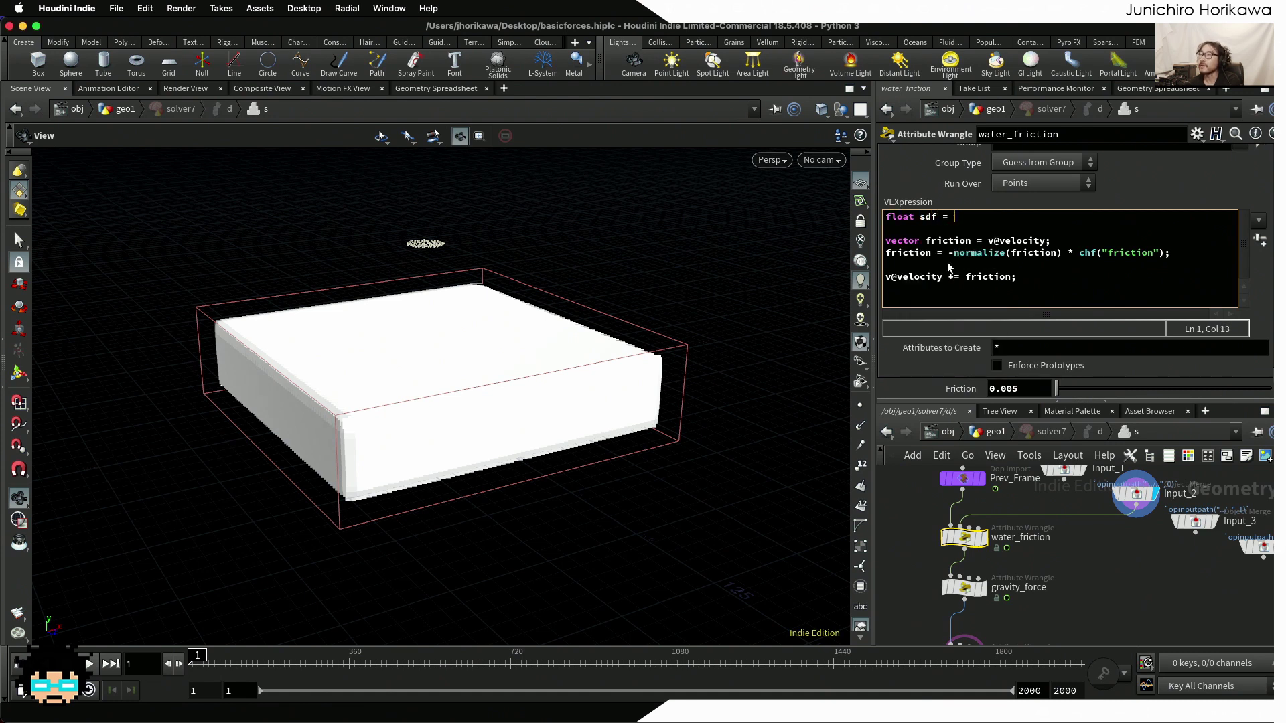
pyautogui.write('volumesampl')
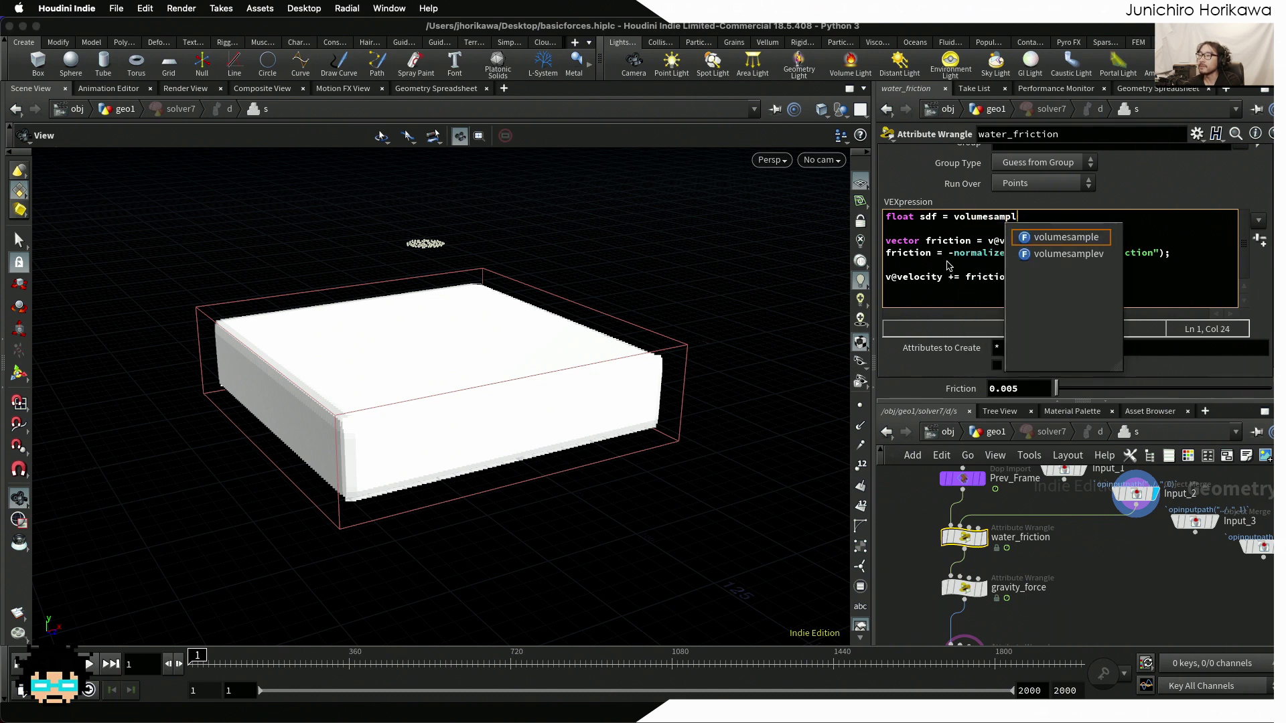
pyautogui.write('e(1')
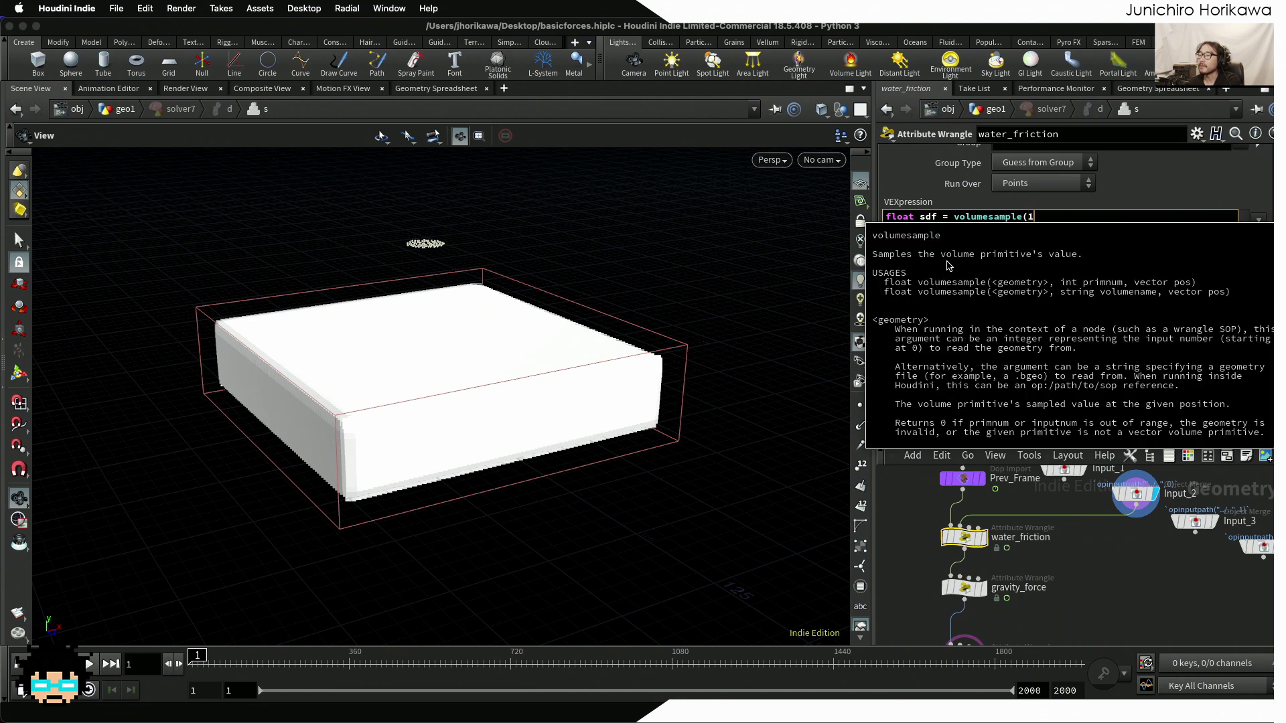
pyautogui.write(', "surfa')
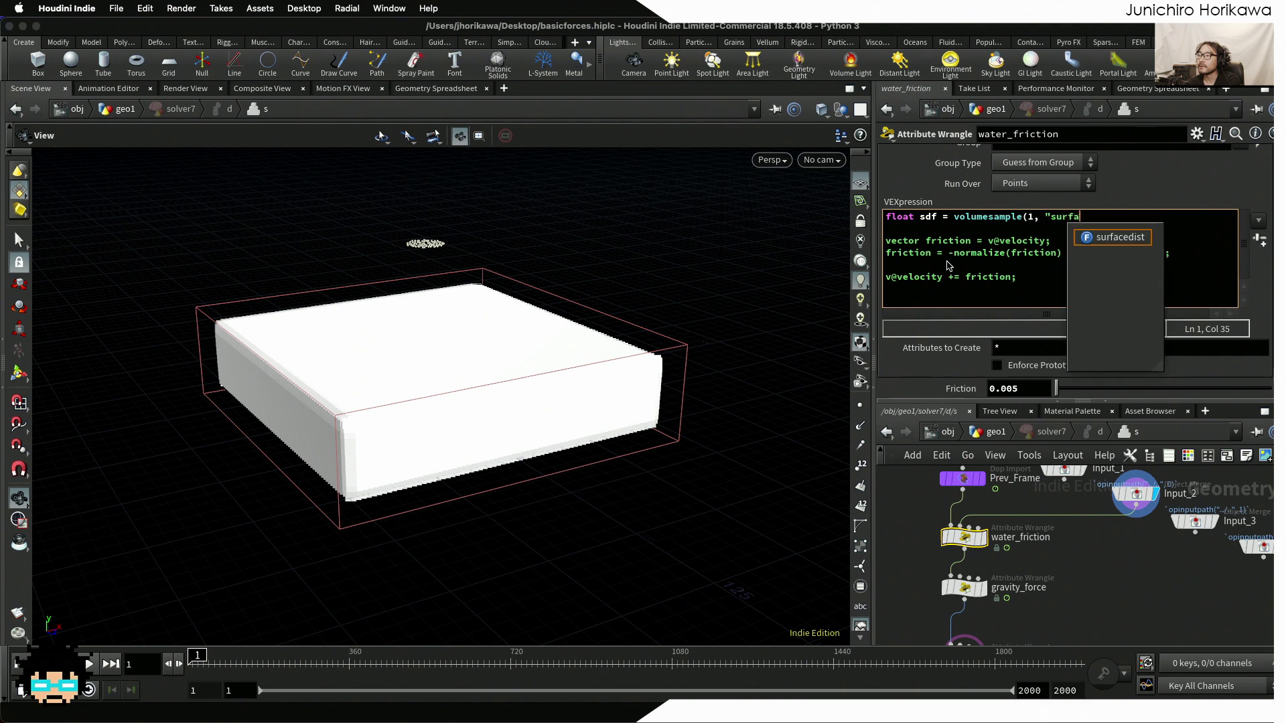
pyautogui.write('ce", ')
pyautogui.write('@P);')
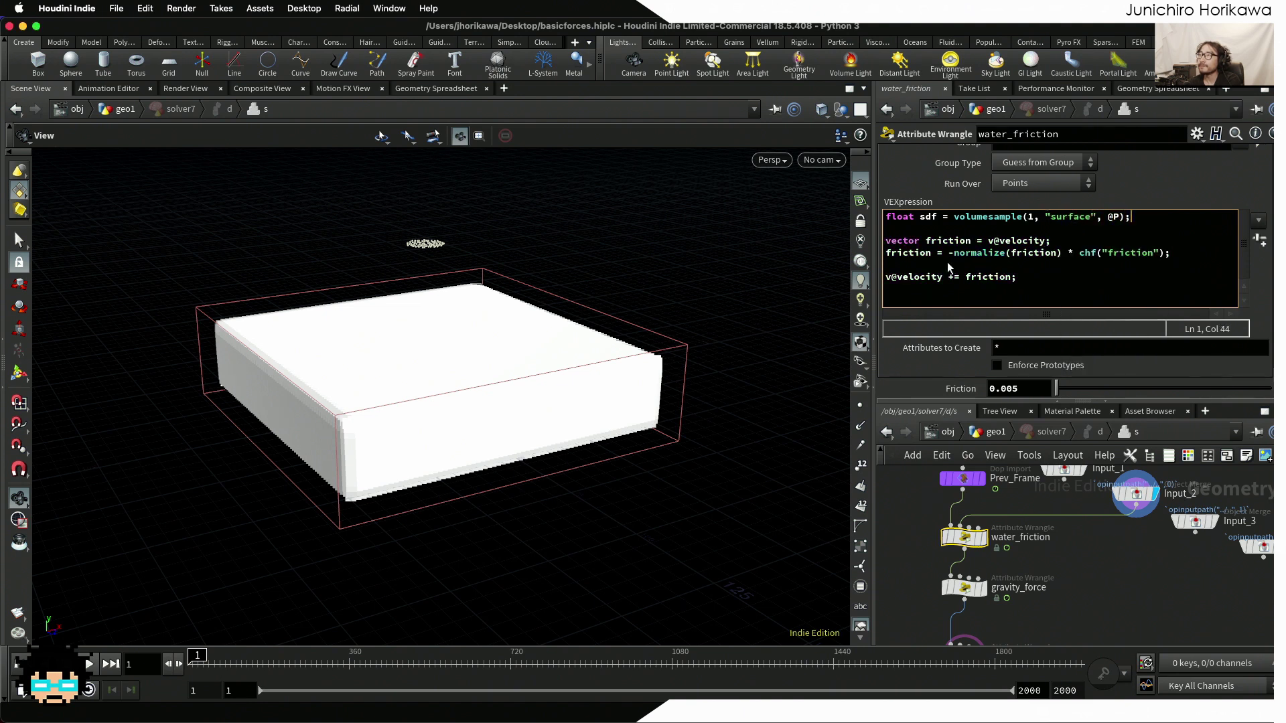
# Wrap water_friction's existing friction lines in an if(sdf < 0){ } block and indent them
pyautogui.press('Return')
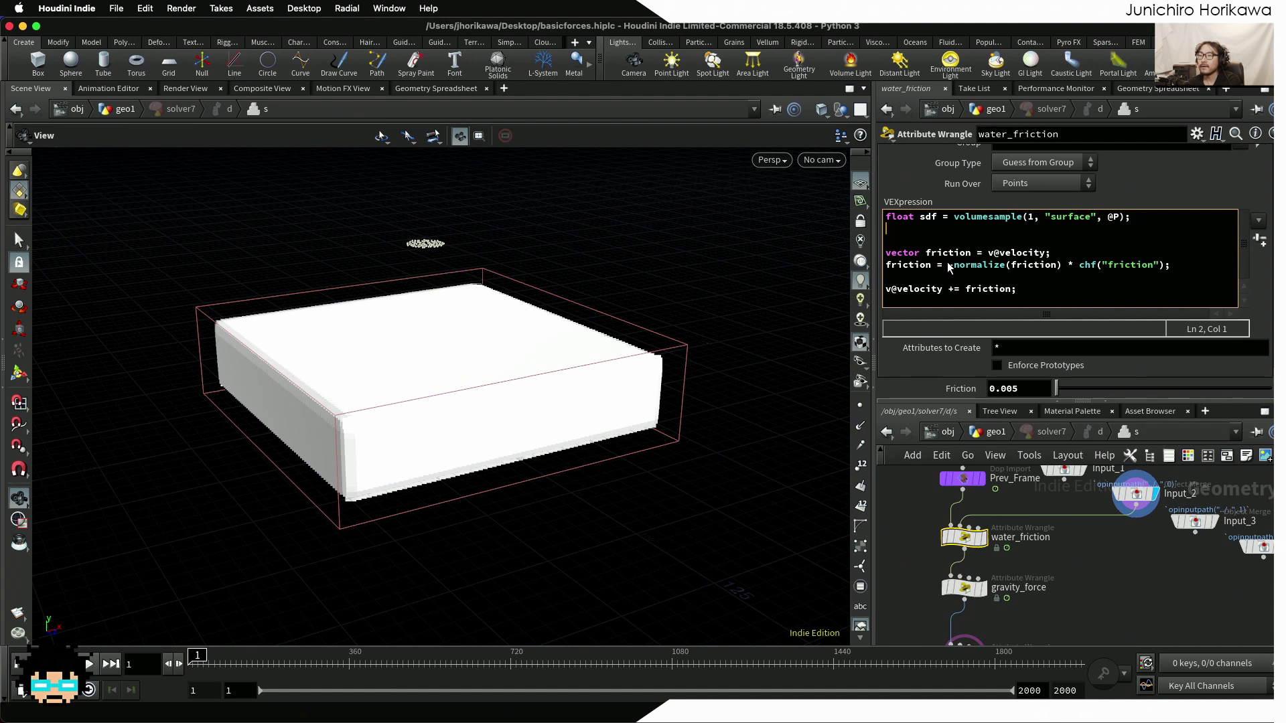
pyautogui.moveTo(400, 377); pyautogui.dragTo(429, 309)
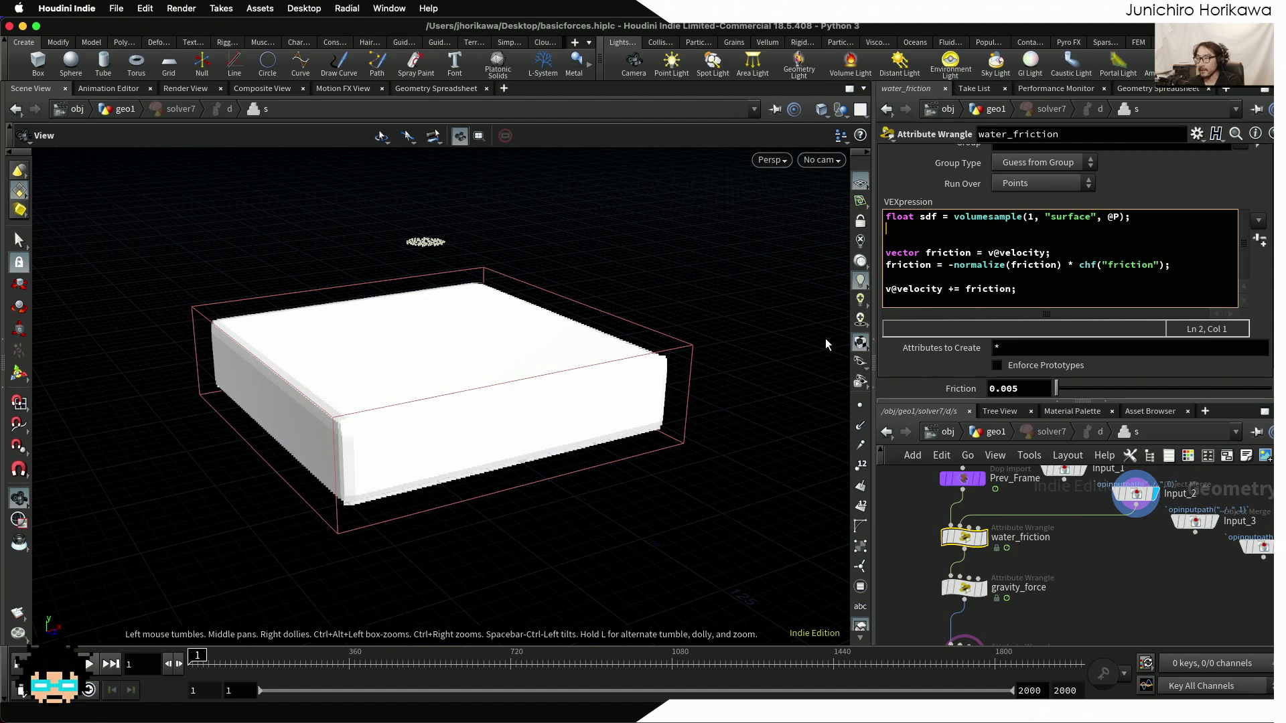
pyautogui.click(935, 240)
pyautogui.write('if(sdf < ')
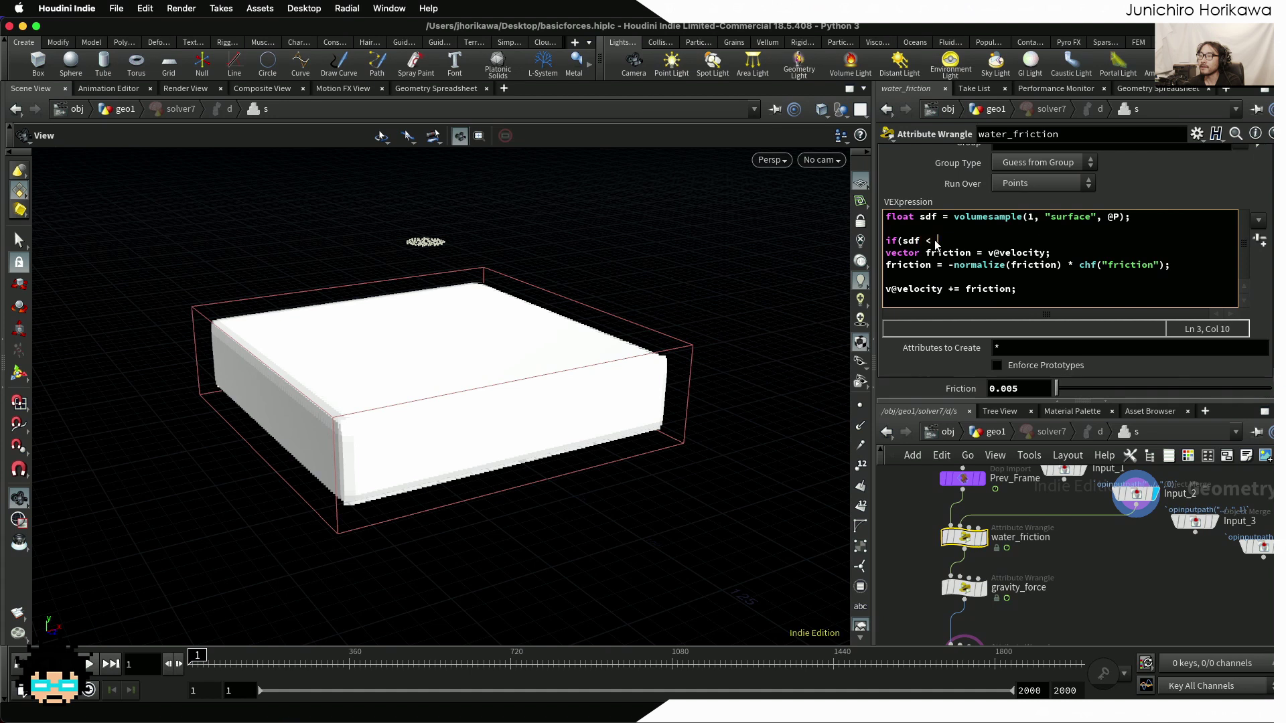
pyautogui.write('0){')
pyautogui.press('Return')
pyautogui.write('}')
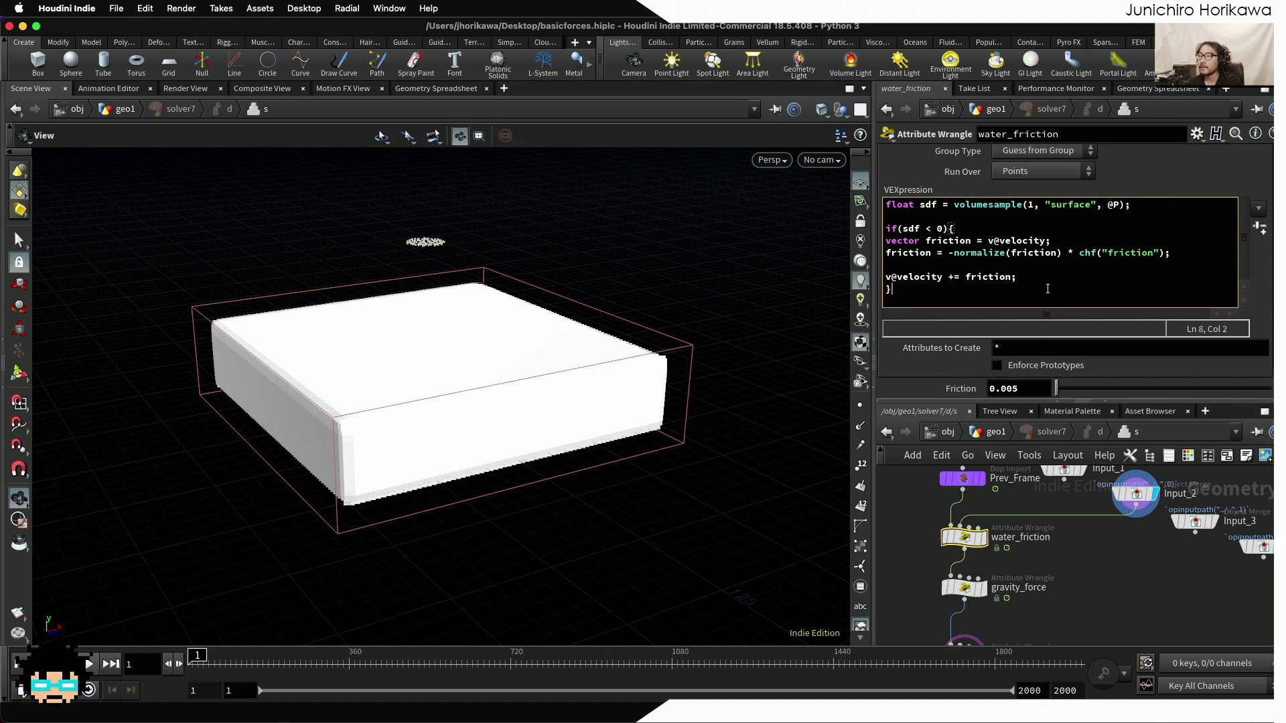
pyautogui.moveTo(1024, 276); pyautogui.dragTo(870, 242)
pyautogui.press('Tab')
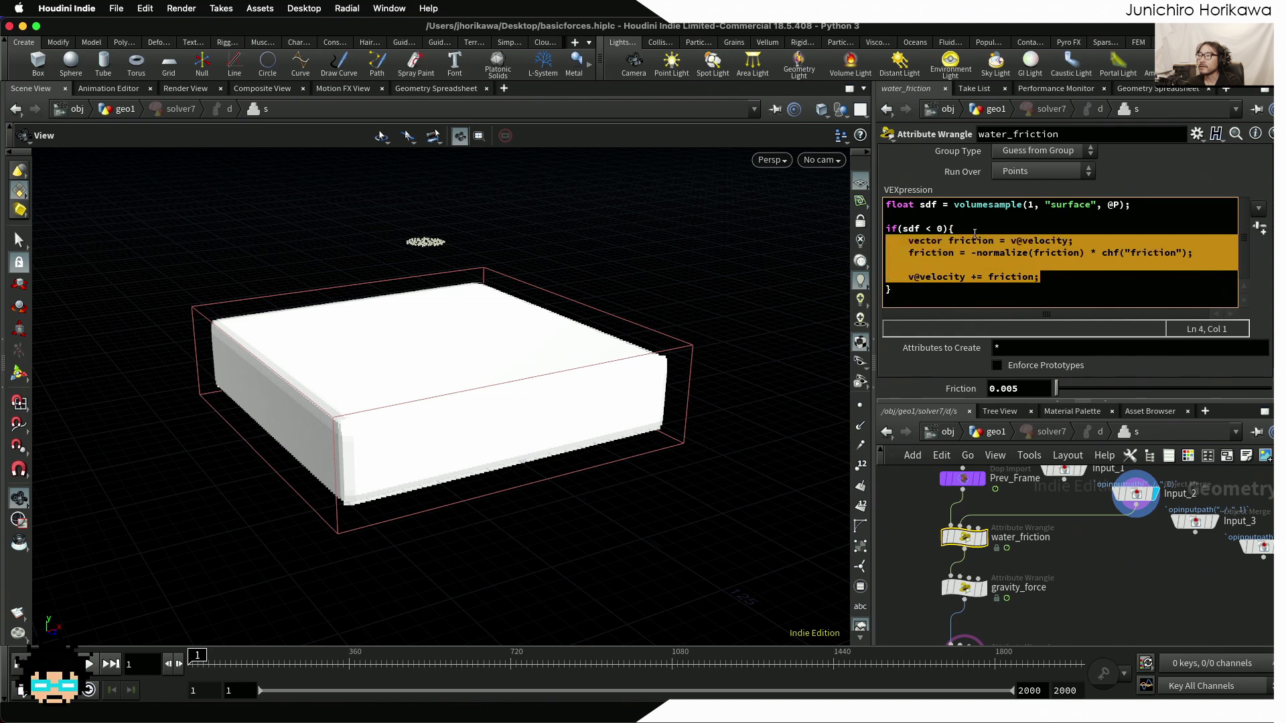
pyautogui.click(986, 228)
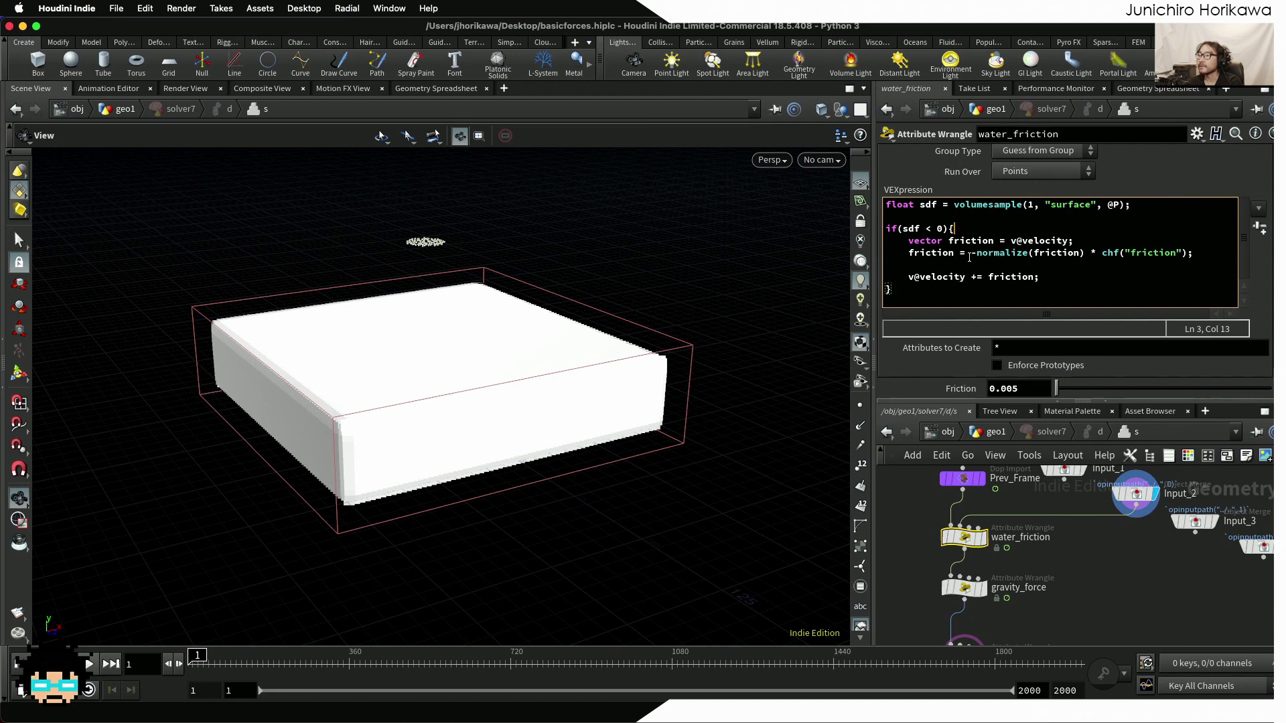
# Review how the lines inside the if block compute the friction vector and add it to v@velocity
pyautogui.moveTo(1074, 241); pyautogui.dragTo(979, 244)
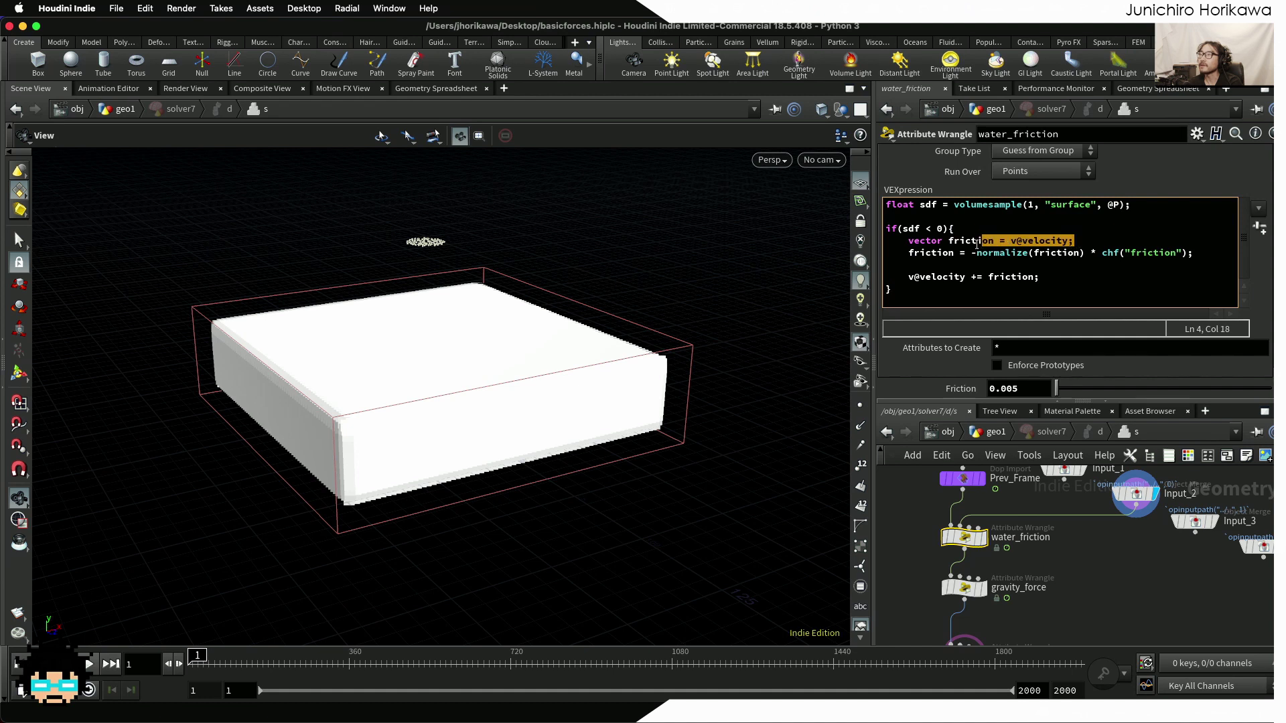
pyautogui.click(1038, 254)
pyautogui.moveTo(1085, 254); pyautogui.dragTo(970, 255)
pyautogui.click(1125, 254)
pyautogui.moveTo(1105, 252); pyautogui.dragTo(1170, 252)
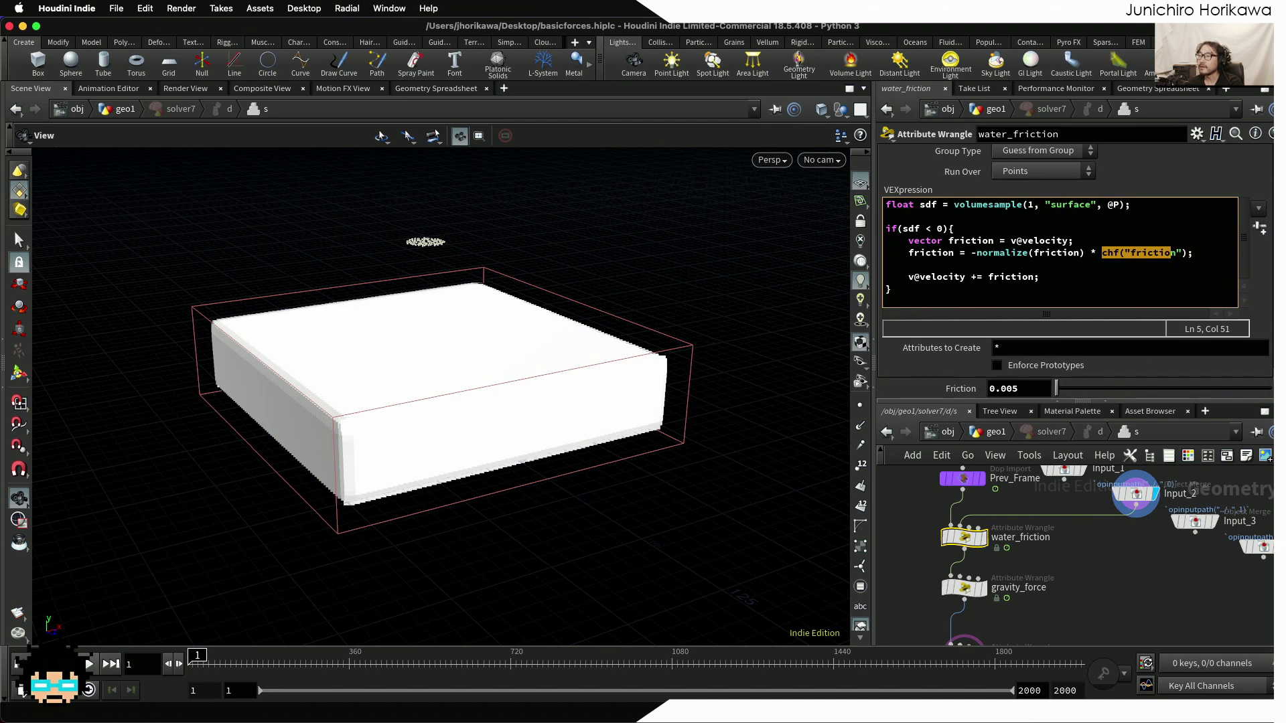
pyautogui.click(993, 277)
pyautogui.moveTo(1041, 277); pyautogui.dragTo(911, 276)
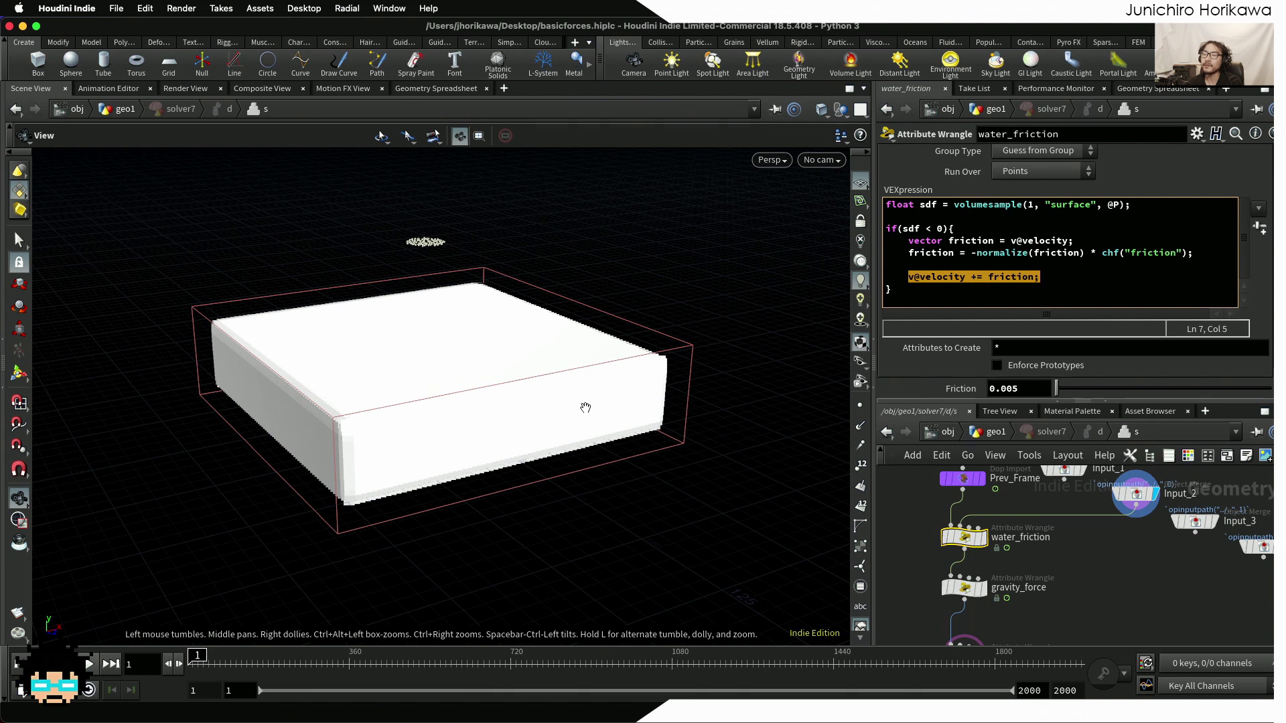
# Set water_friction's Friction parameter to 0.2
pyautogui.click(1002, 387)
pyautogui.doubleClick(1003, 387)
pyautogui.write('0.2')
pyautogui.press('Return')
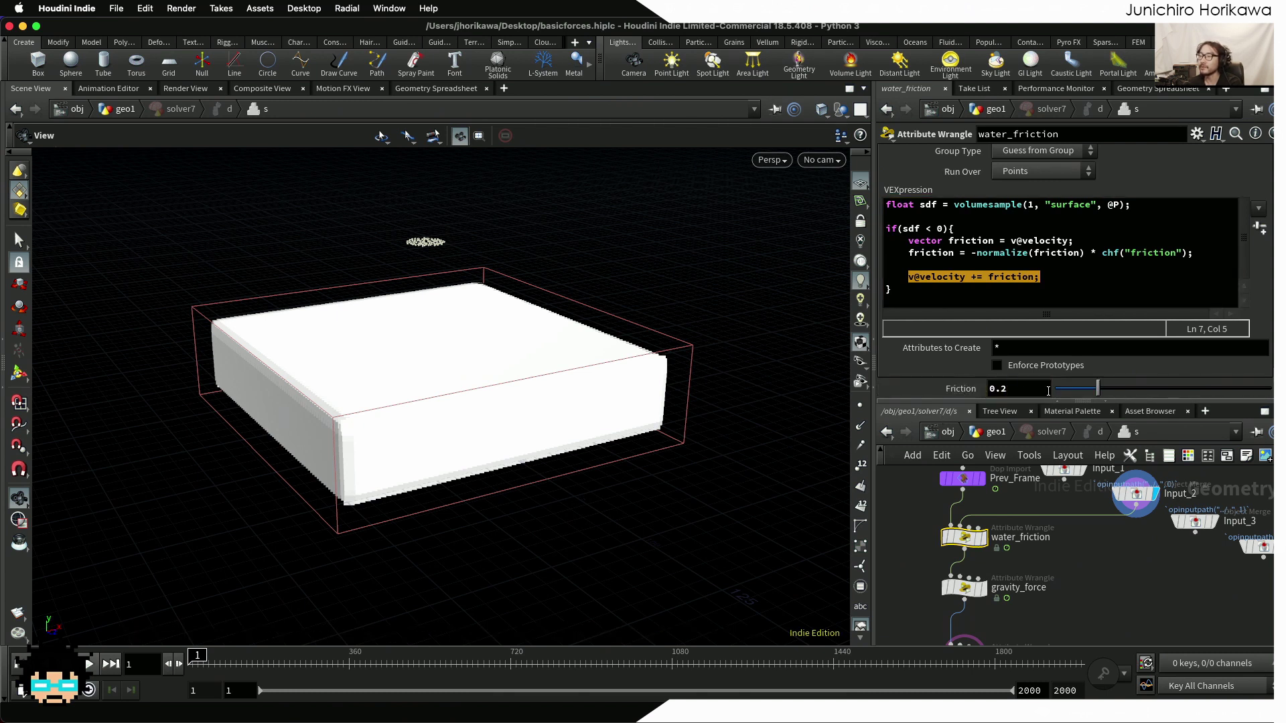
# Move the bouncing wrangle closer below gravity_force and make it the displayed node inside the solver
pyautogui.scroll(-5, 1068, 527)
pyautogui.scroll(4, 1062, 554)
pyautogui.click(1062, 561)
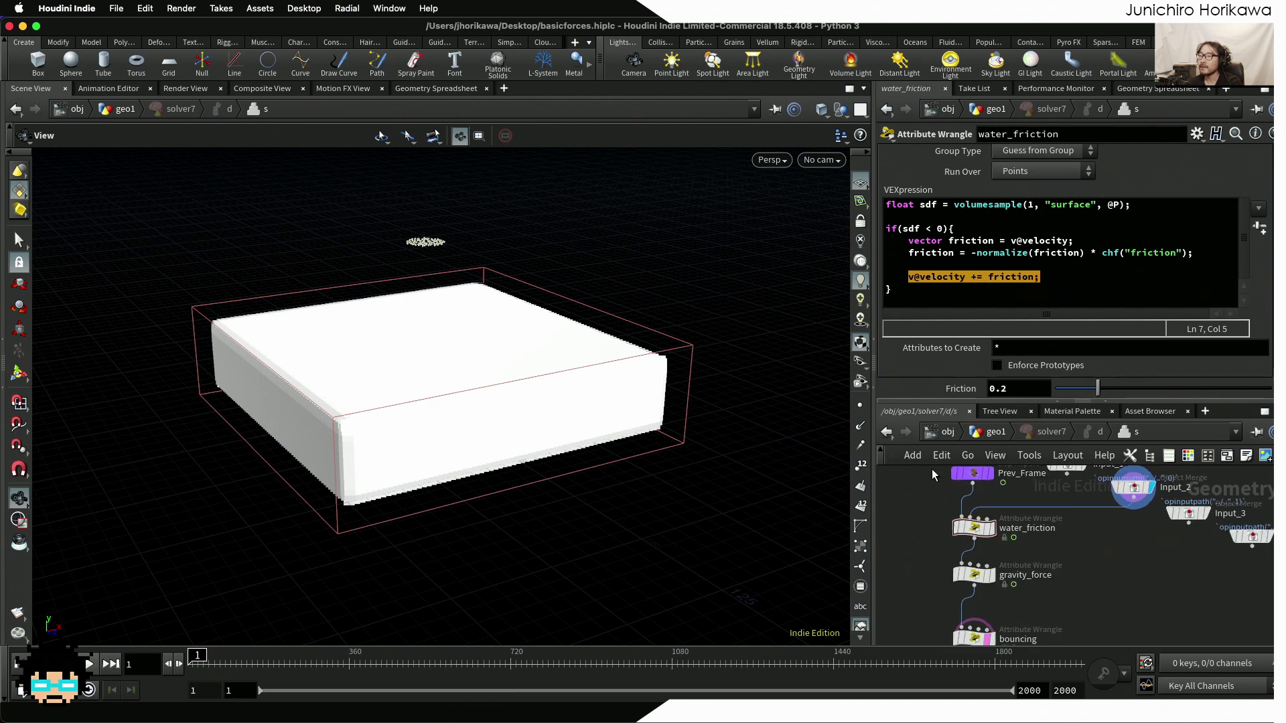
pyautogui.moveTo(1026, 583); pyautogui.dragTo(1031, 549, button='middle')
pyautogui.scroll(3, 1002, 574)
pyautogui.moveTo(974, 611); pyautogui.dragTo(974, 589)
pyautogui.click(992, 589)
pyautogui.click(985, 589)
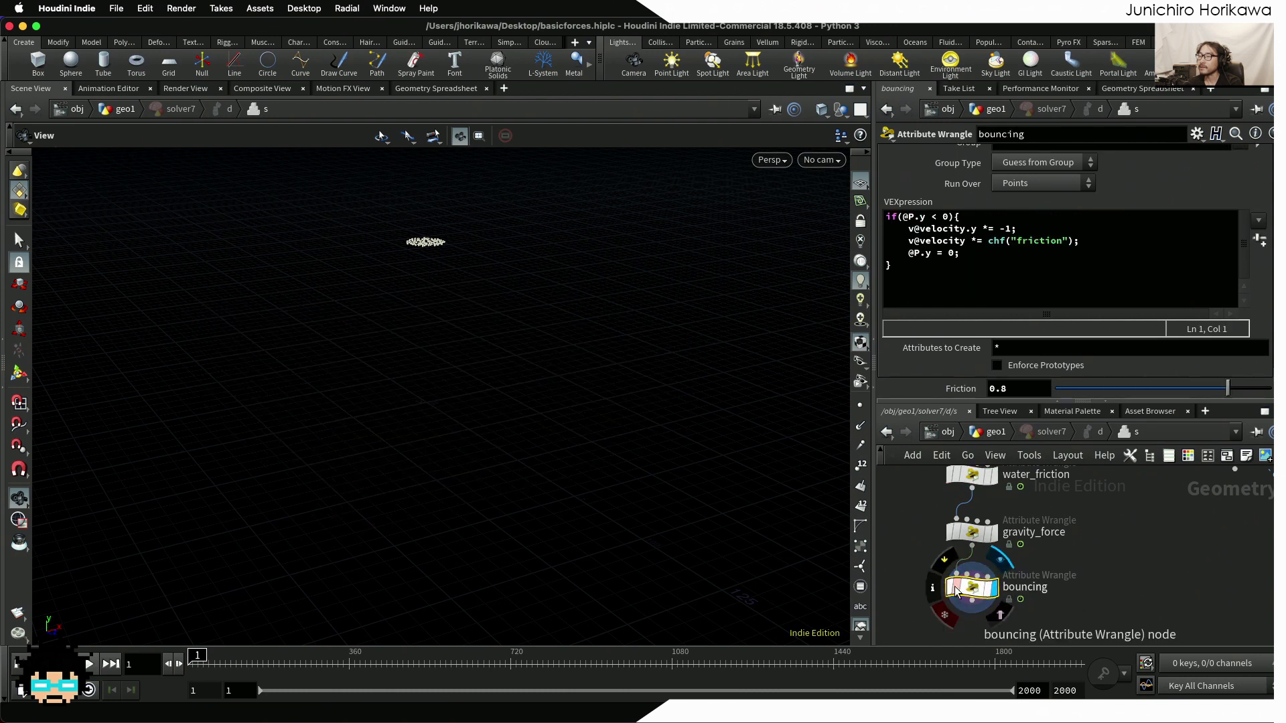
# Return to the geo1 network and display merge1
pyautogui.click(974, 434)
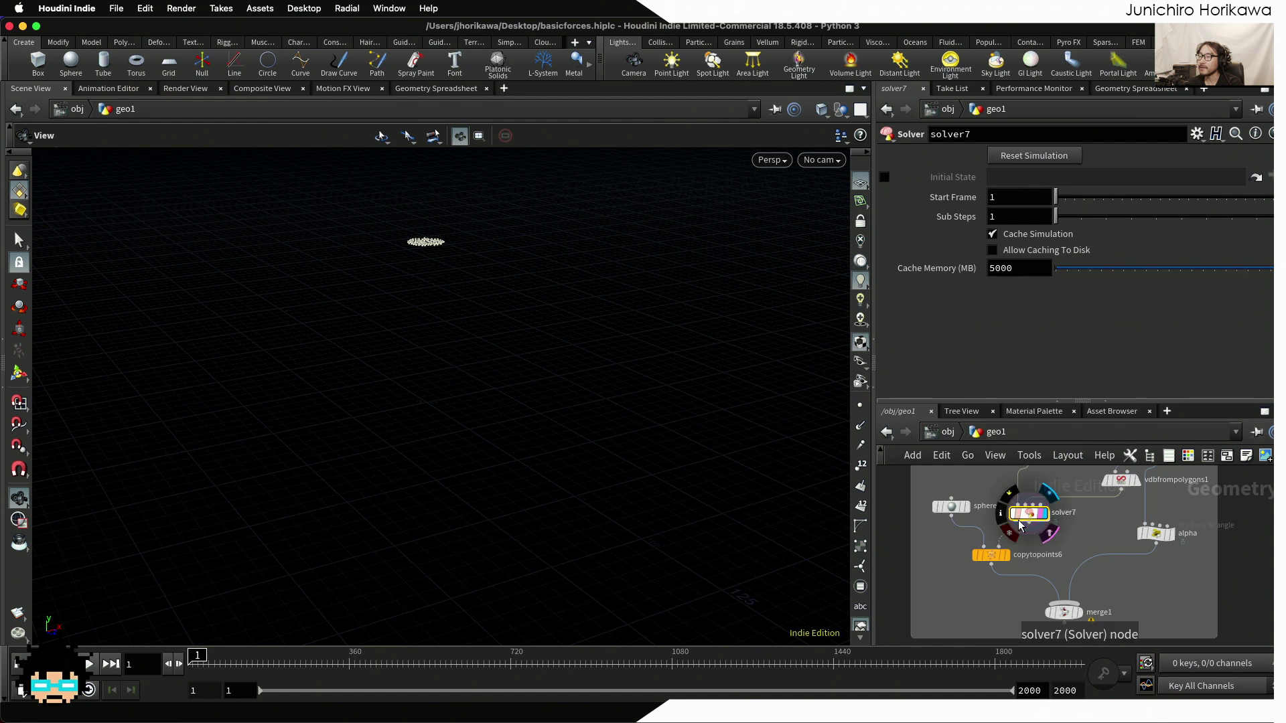
pyautogui.scroll(5, 1058, 589)
pyautogui.click(1062, 568)
pyautogui.click(1038, 566)
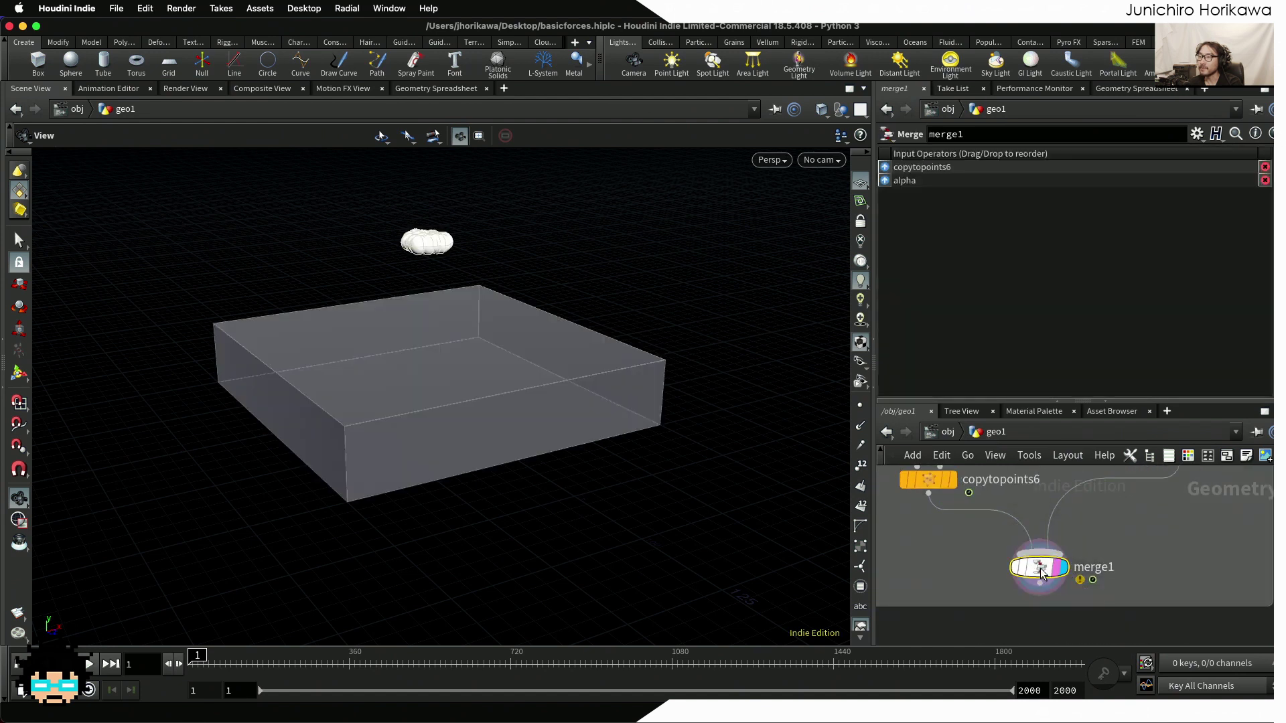
# Play the simulation from frame 1 and examine from the side how the spheres move through the semi-transparent box
pyautogui.moveTo(529, 464); pyautogui.dragTo(302, 608)
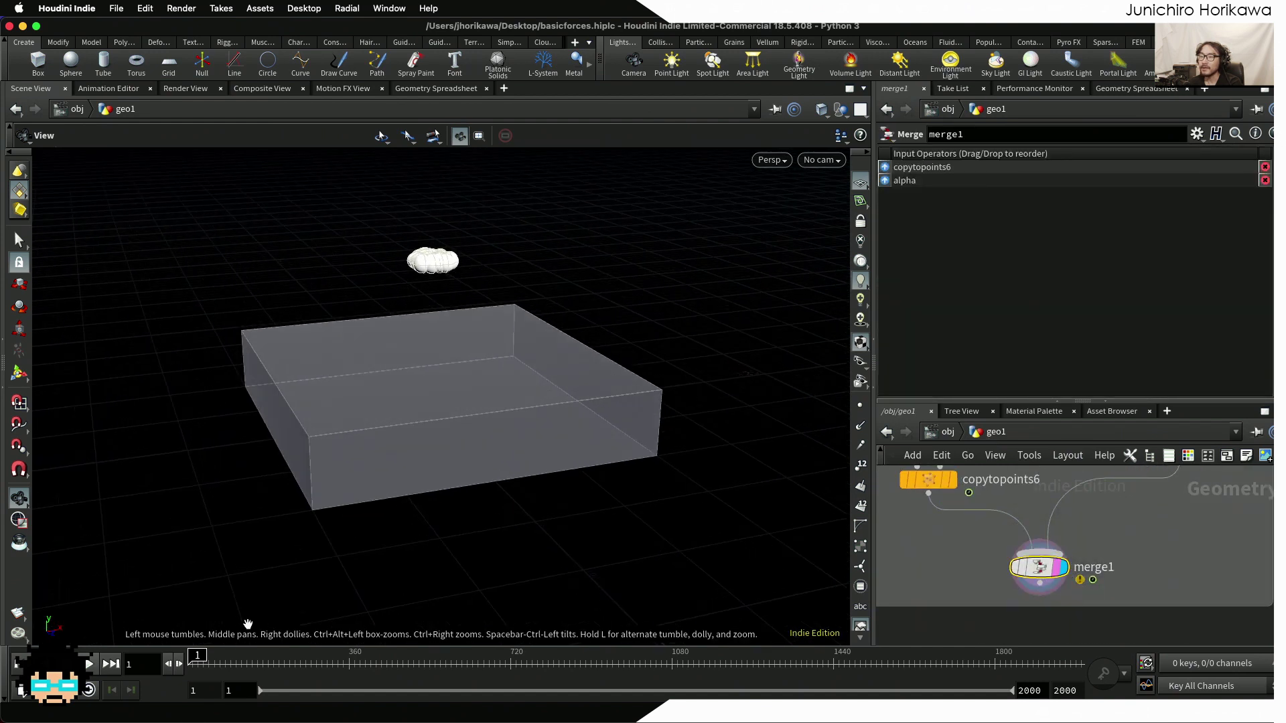
pyautogui.click(90, 663)
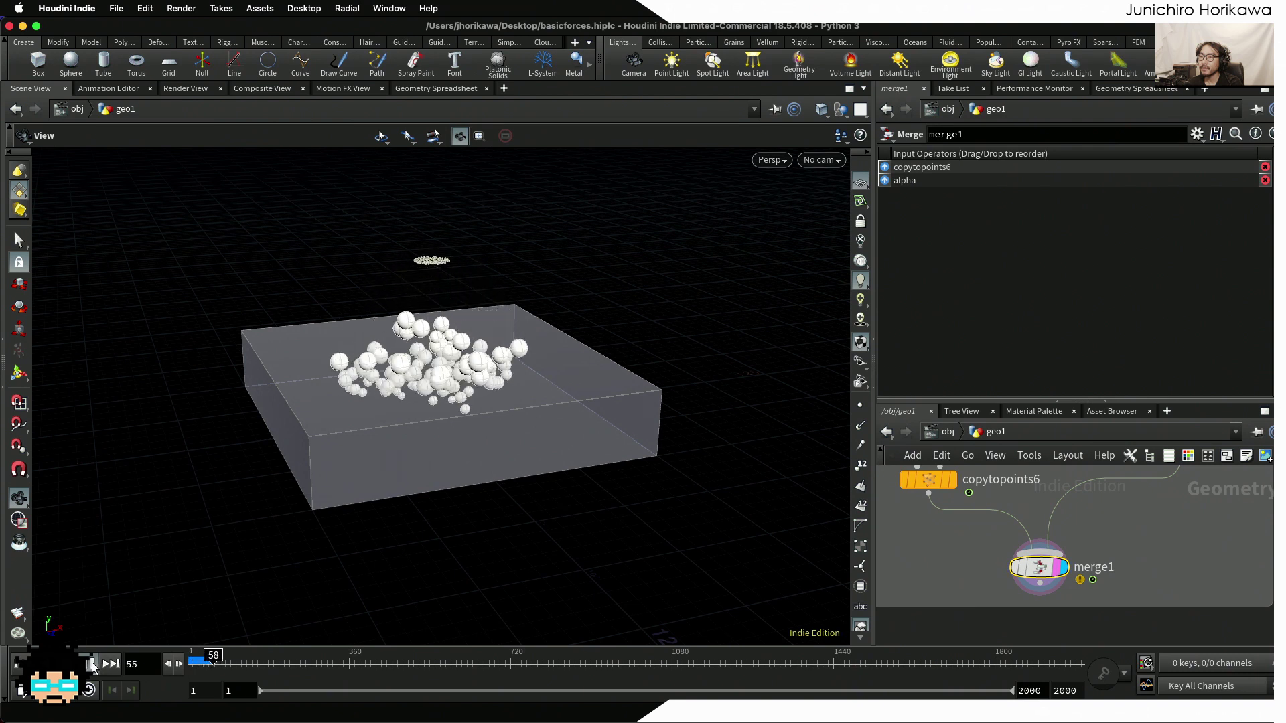
pyautogui.moveTo(197, 572); pyautogui.dragTo(215, 508)
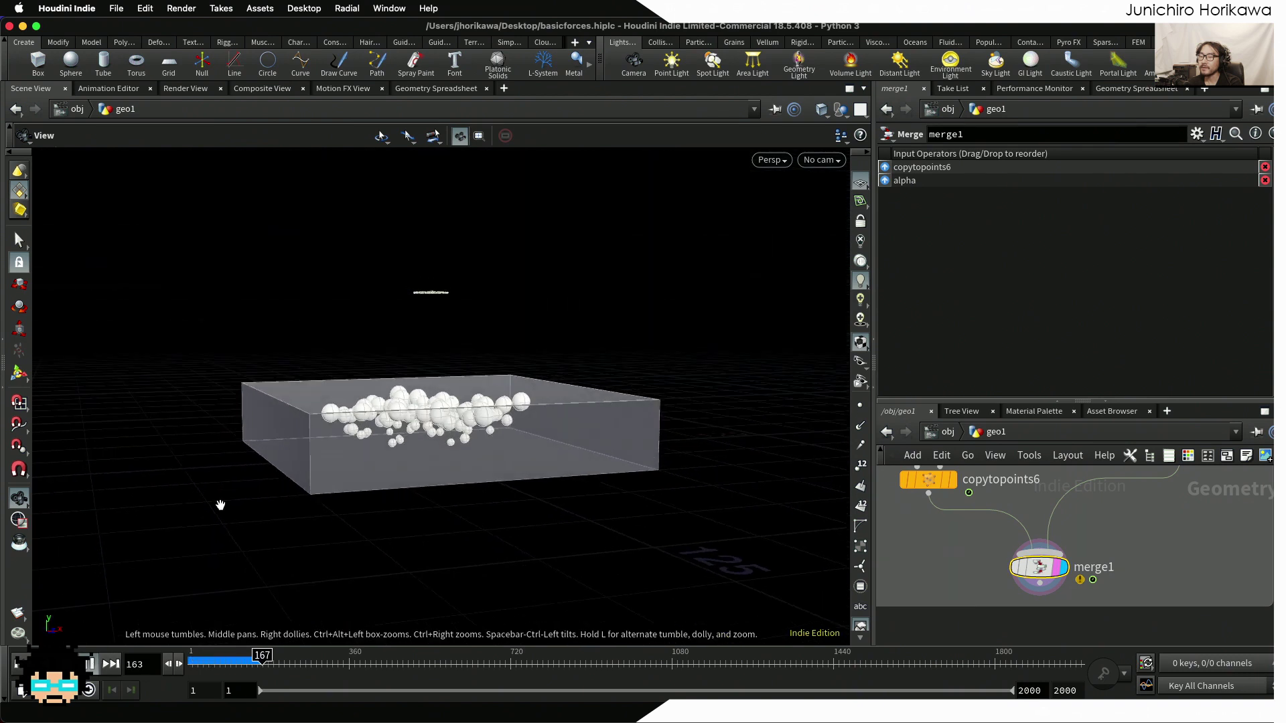
pyautogui.scroll(3, 412, 444)
pyautogui.moveTo(412, 444); pyautogui.dragTo(463, 417)
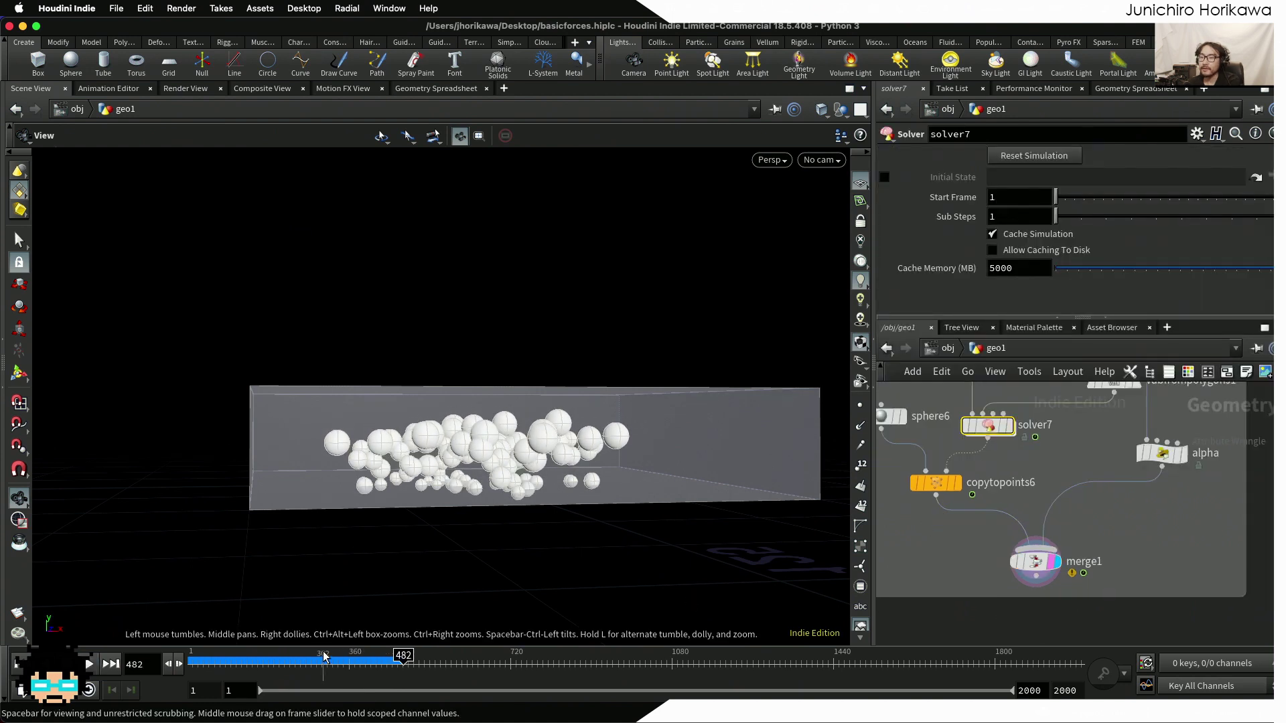
pyautogui.press('Up')
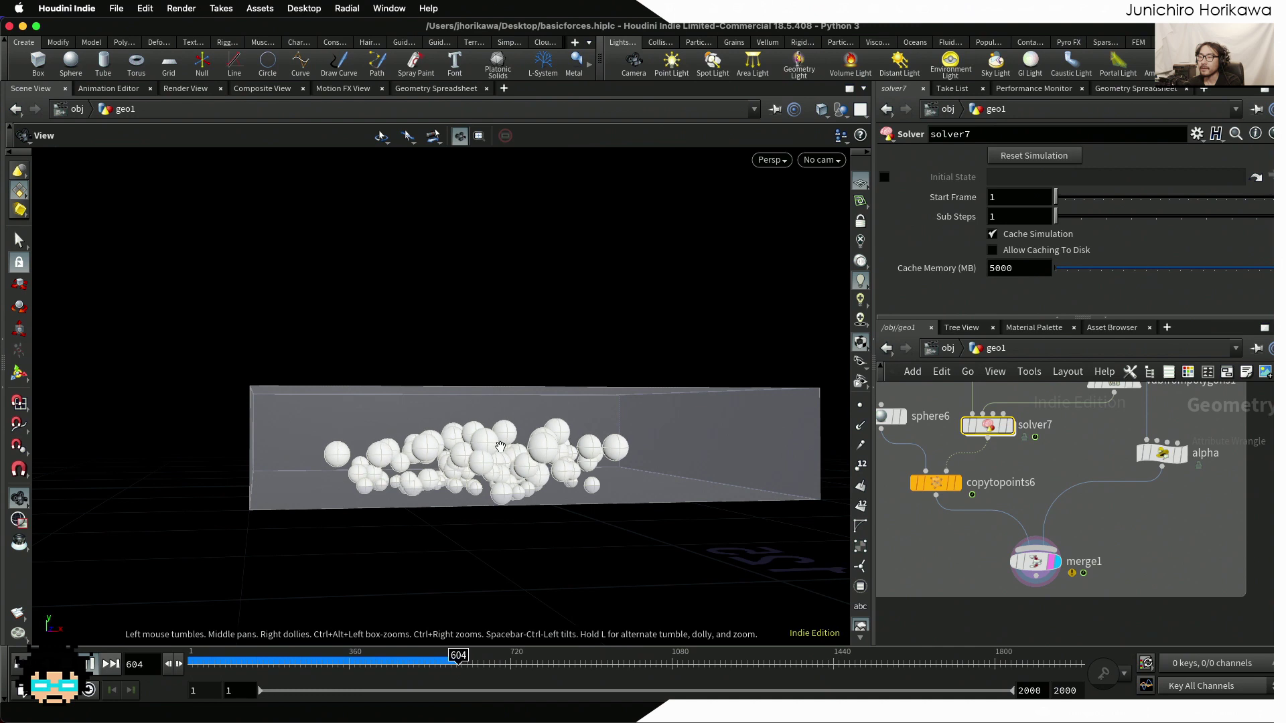
pyautogui.moveTo(417, 525); pyautogui.dragTo(511, 484, button='right')
pyautogui.moveTo(511, 485); pyautogui.dragTo(484, 509)
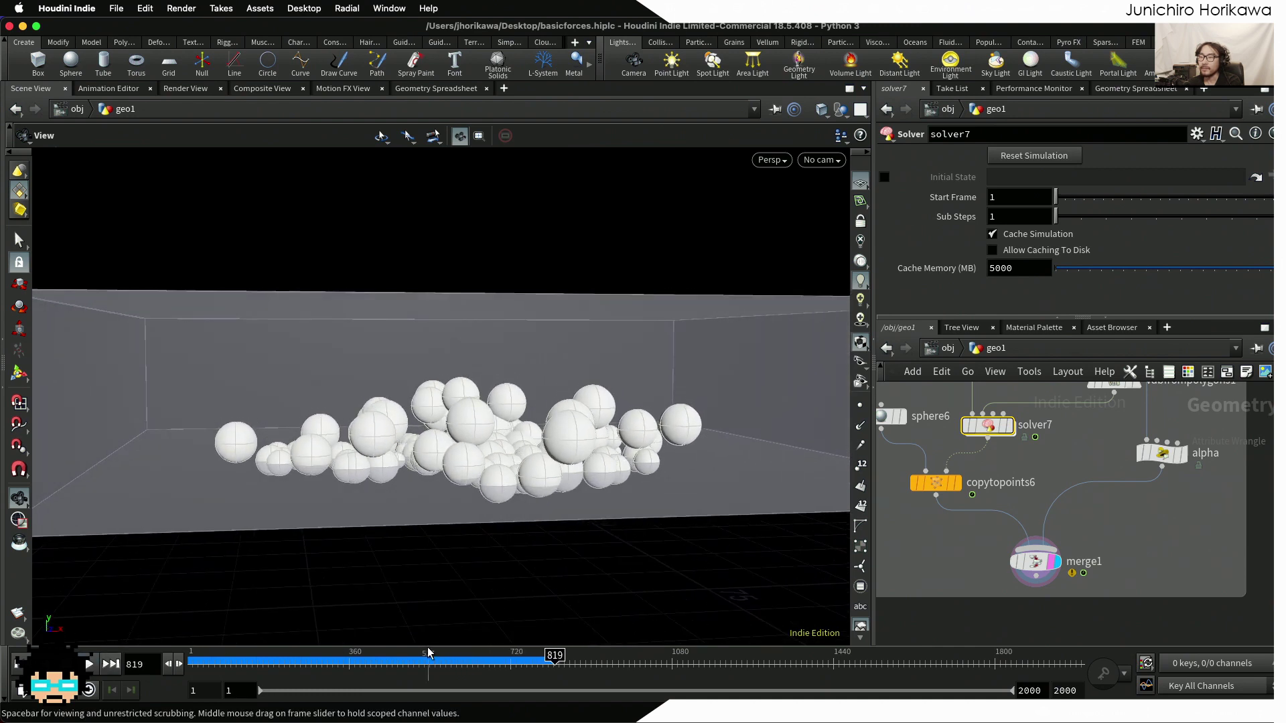
# Rewind to frame 1, replay the simulation, and stop it at about frame 122
pyautogui.click(266, 659)
pyautogui.moveTo(266, 660); pyautogui.dragTo(188, 661)
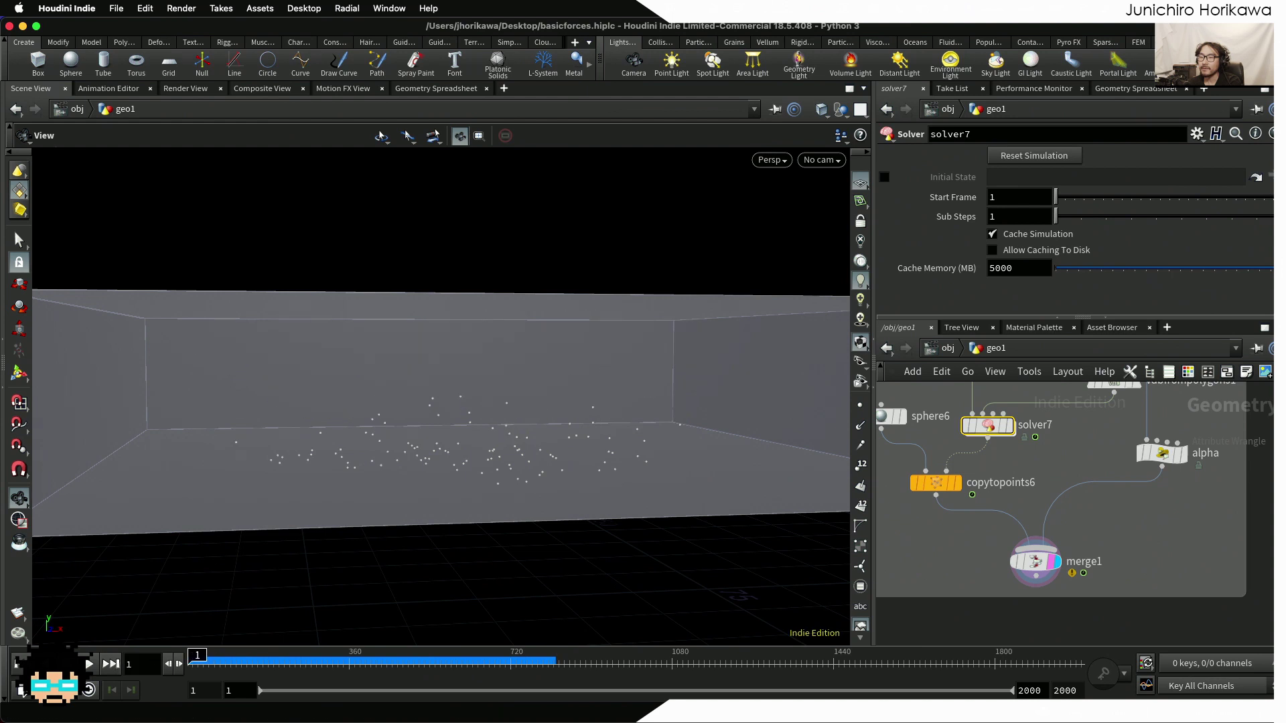
pyautogui.click(88, 664)
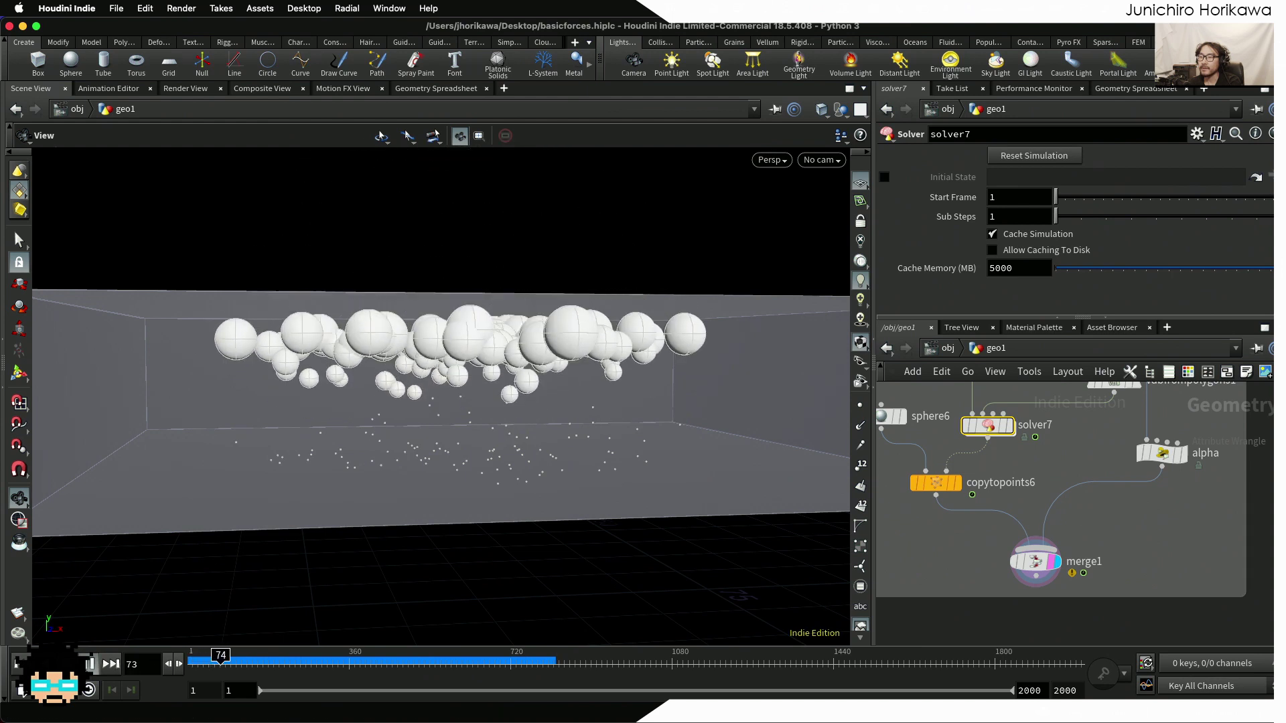
pyautogui.click(89, 663)
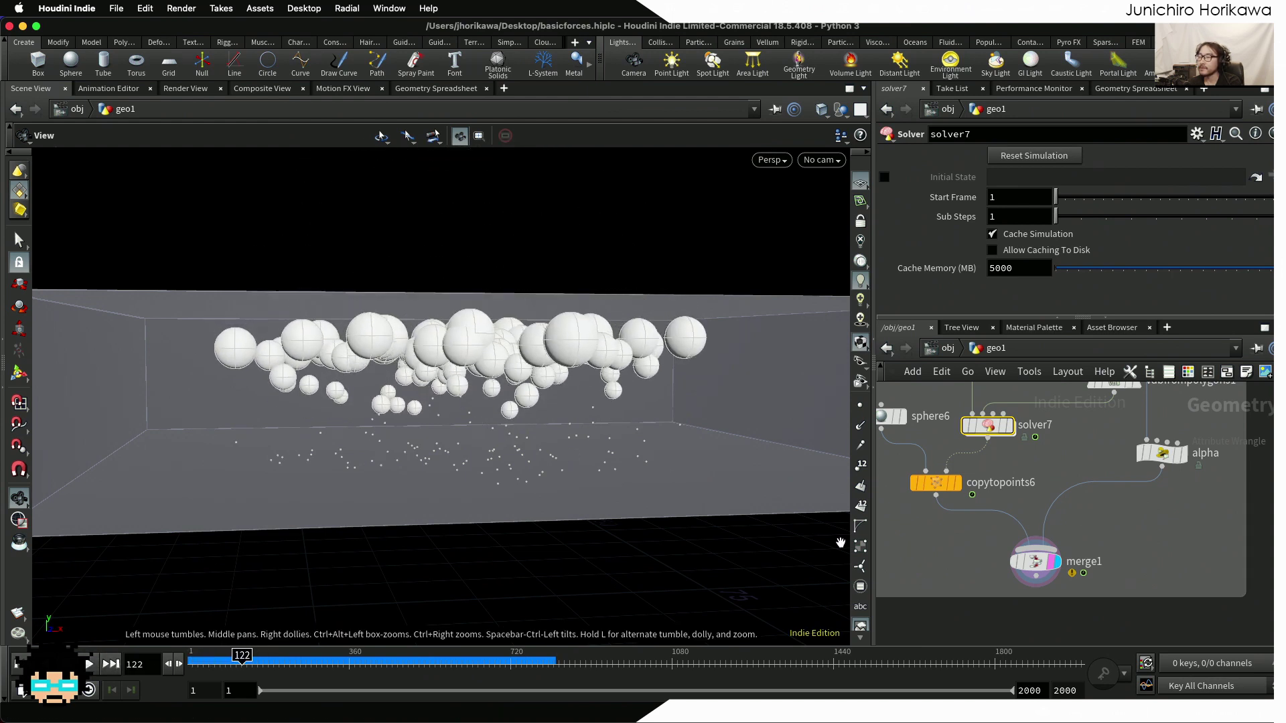
# Go inside solver7 and remove normalize() from water_friction's friction line, leaving friction = -friction * chf("friction");
pyautogui.doubleClick(995, 454)
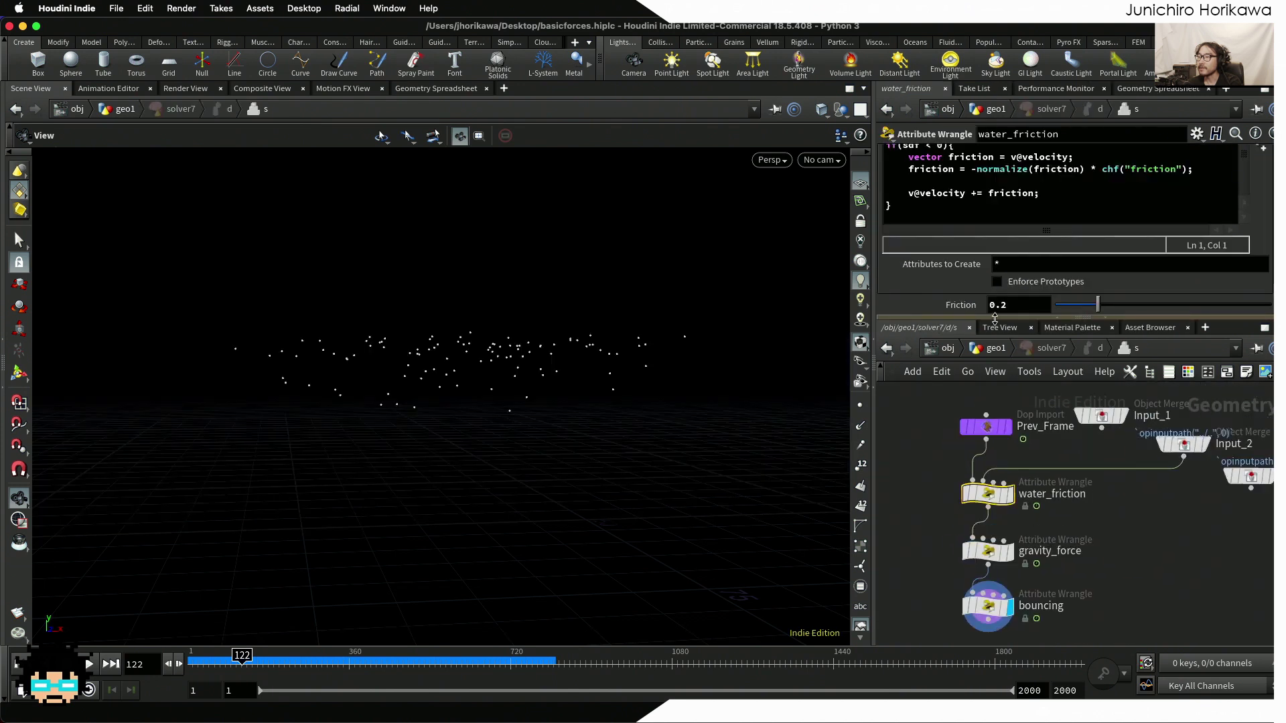
pyautogui.moveTo(995, 319); pyautogui.dragTo(994, 367)
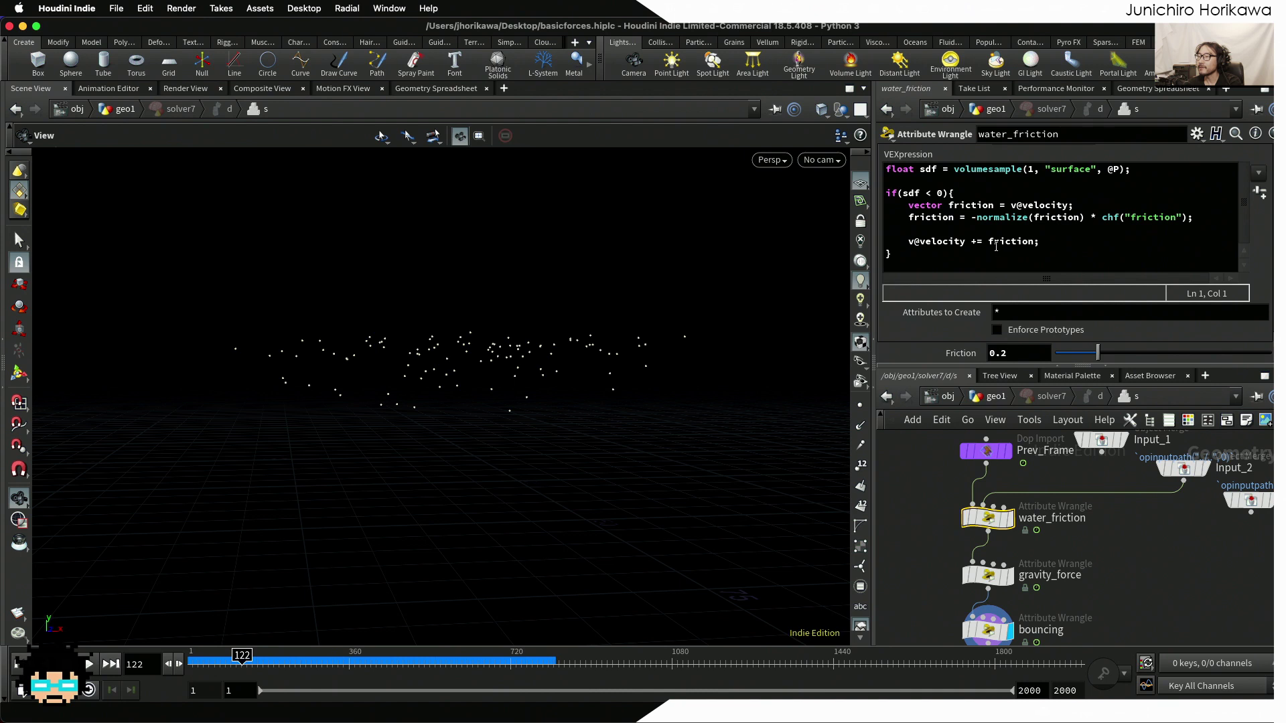
pyautogui.moveTo(977, 217); pyautogui.dragTo(1036, 219)
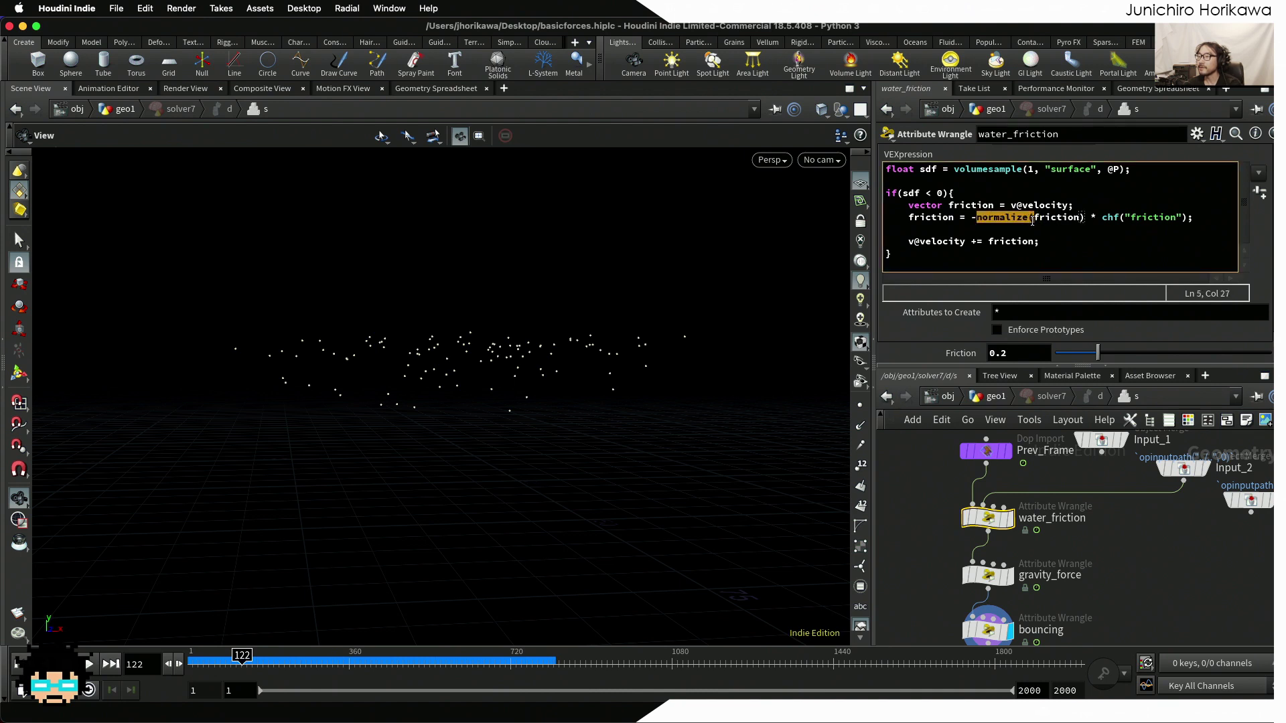
pyautogui.click(1034, 219)
pyautogui.moveTo(1197, 219); pyautogui.dragTo(1026, 217)
pyautogui.click(984, 218)
pyautogui.press('BackSpace')
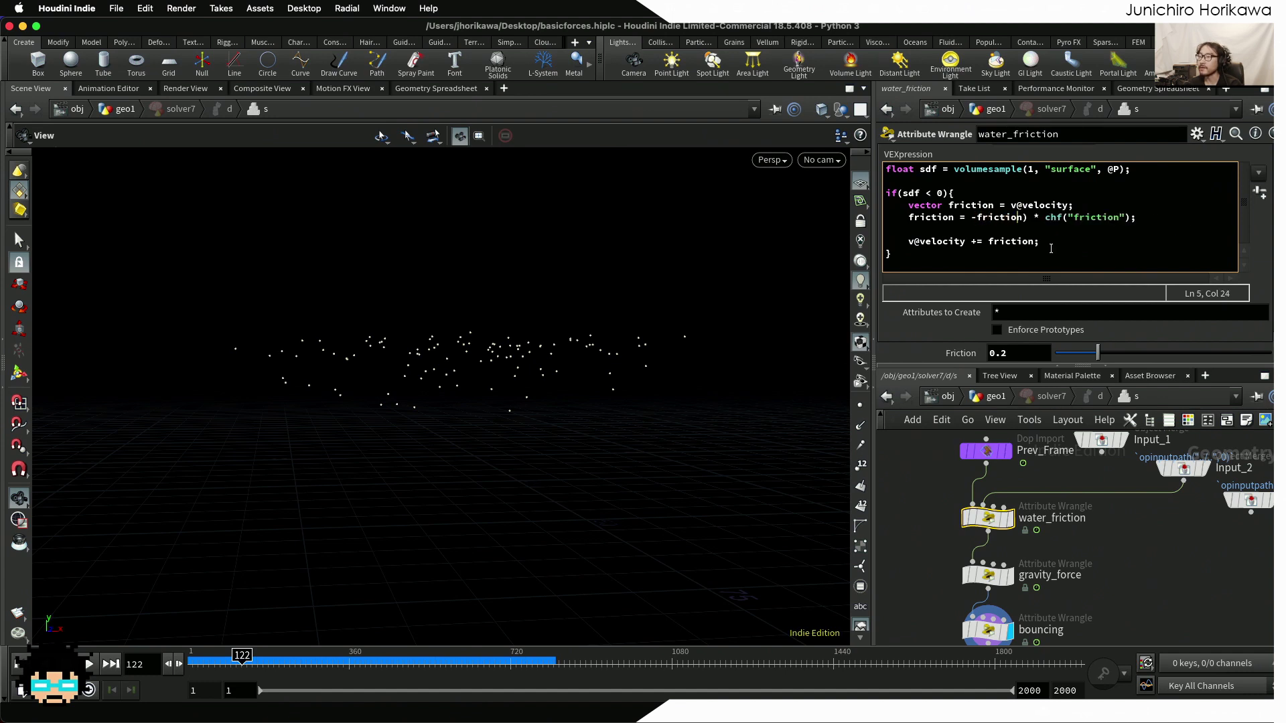
pyautogui.press('BackSpace')
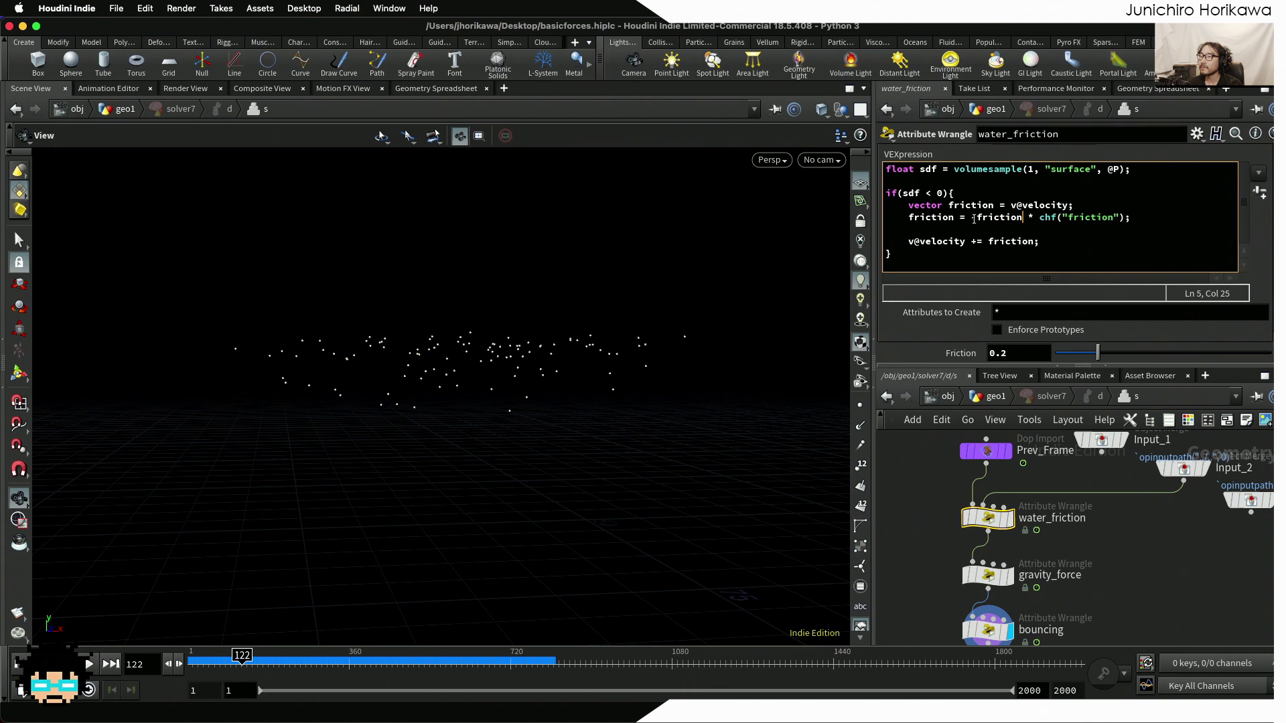
# Combine the two friction lines into vector friction = -v@velocity * chf("friction"); in water_friction
pyautogui.moveTo(972, 217); pyautogui.dragTo(1001, 207)
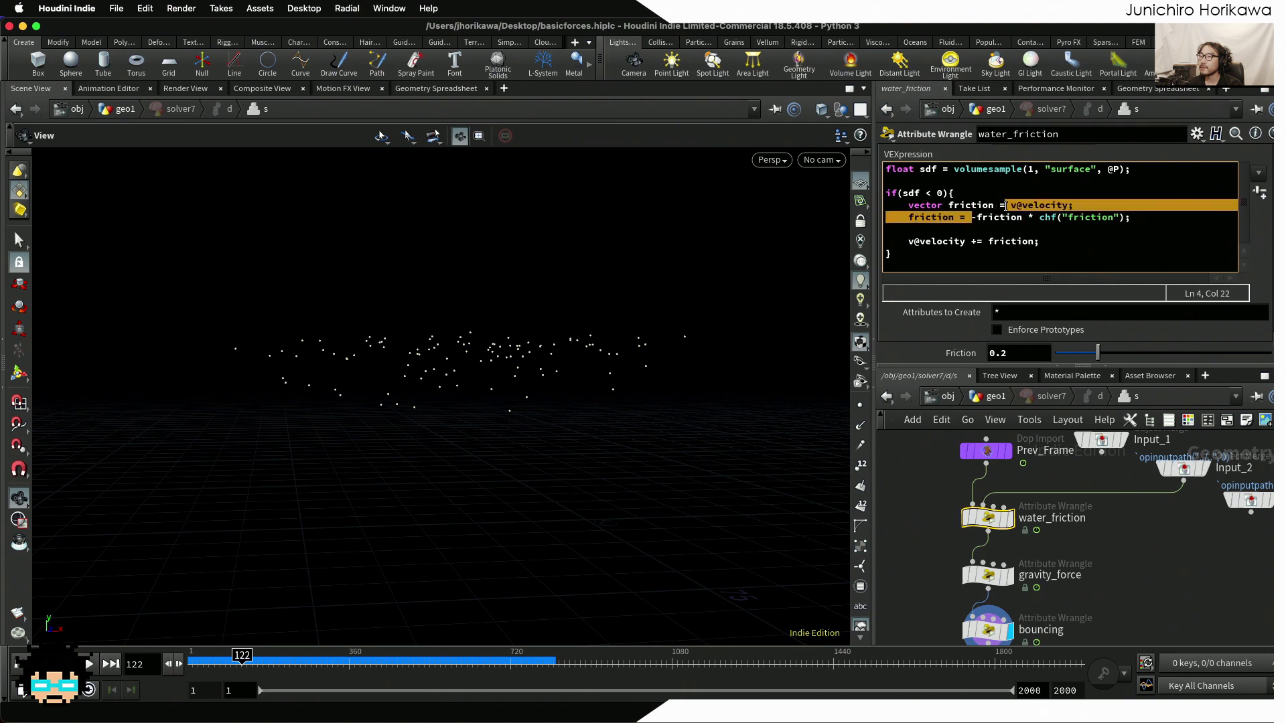
pyautogui.press('BackSpace')
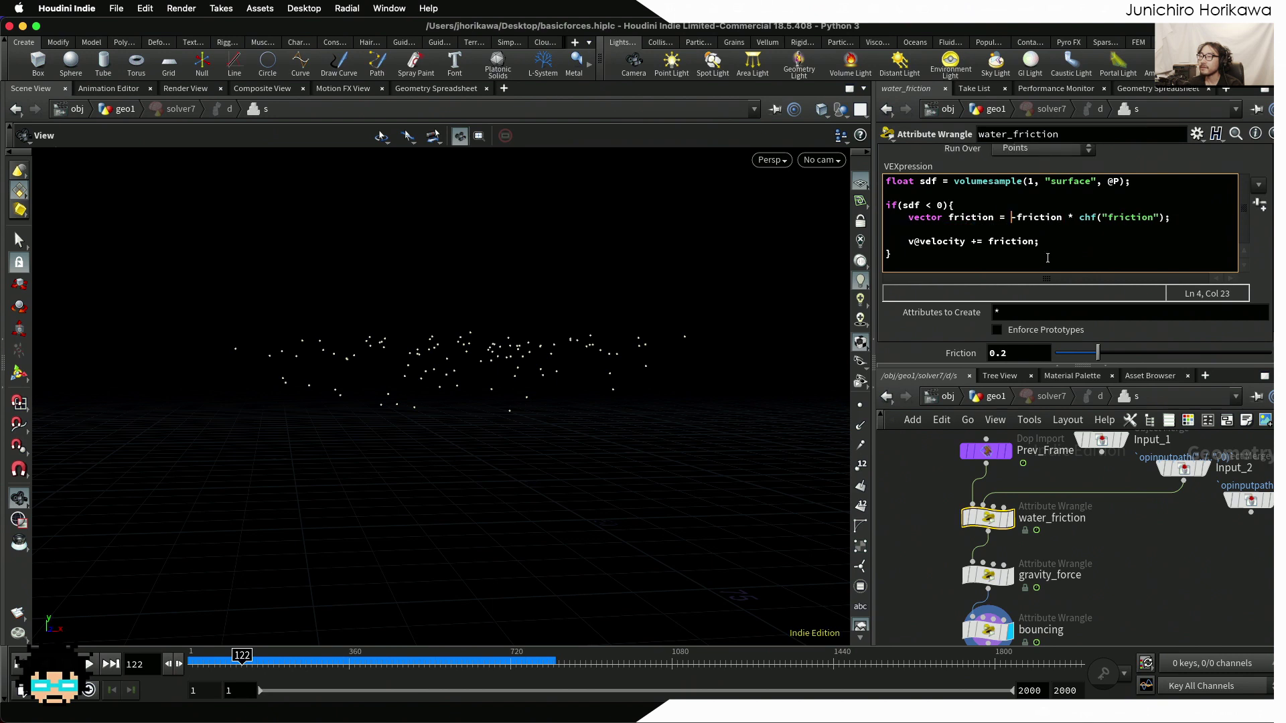
pyautogui.moveTo(1062, 218); pyautogui.dragTo(1034, 220)
pyautogui.write('v@velocity')
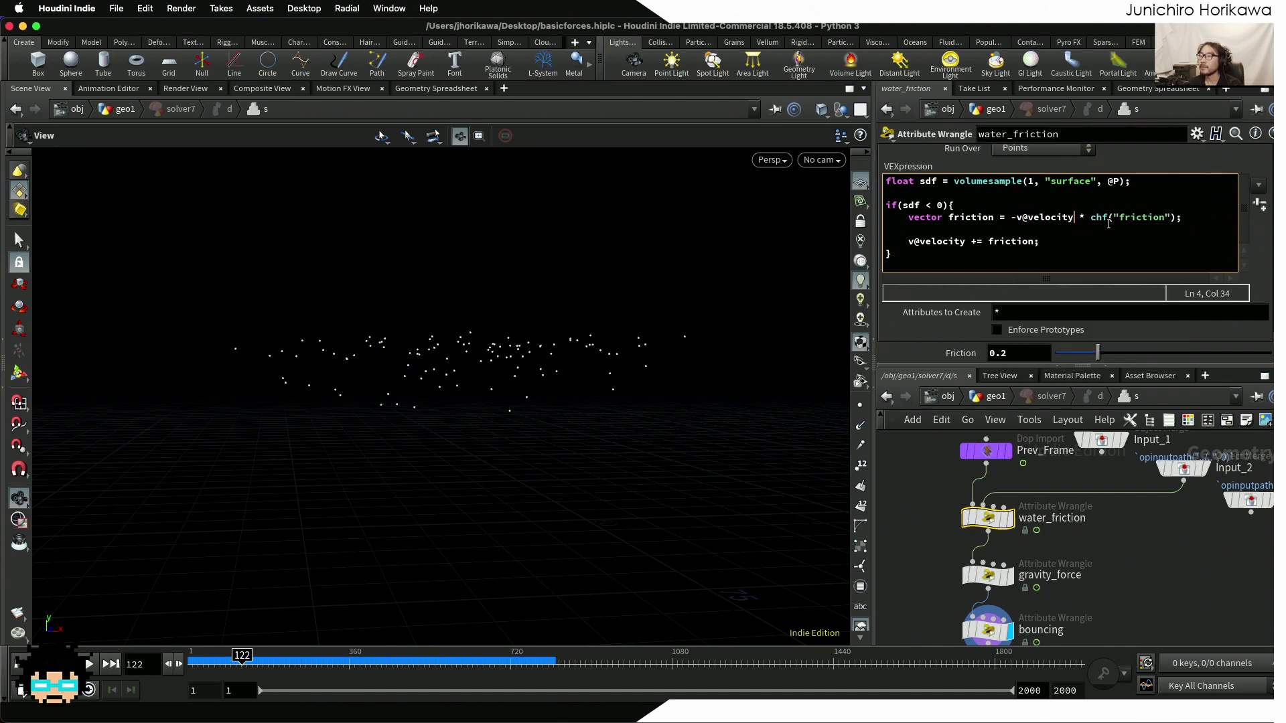
pyautogui.moveTo(1177, 218); pyautogui.dragTo(1089, 218)
pyautogui.click(1098, 218)
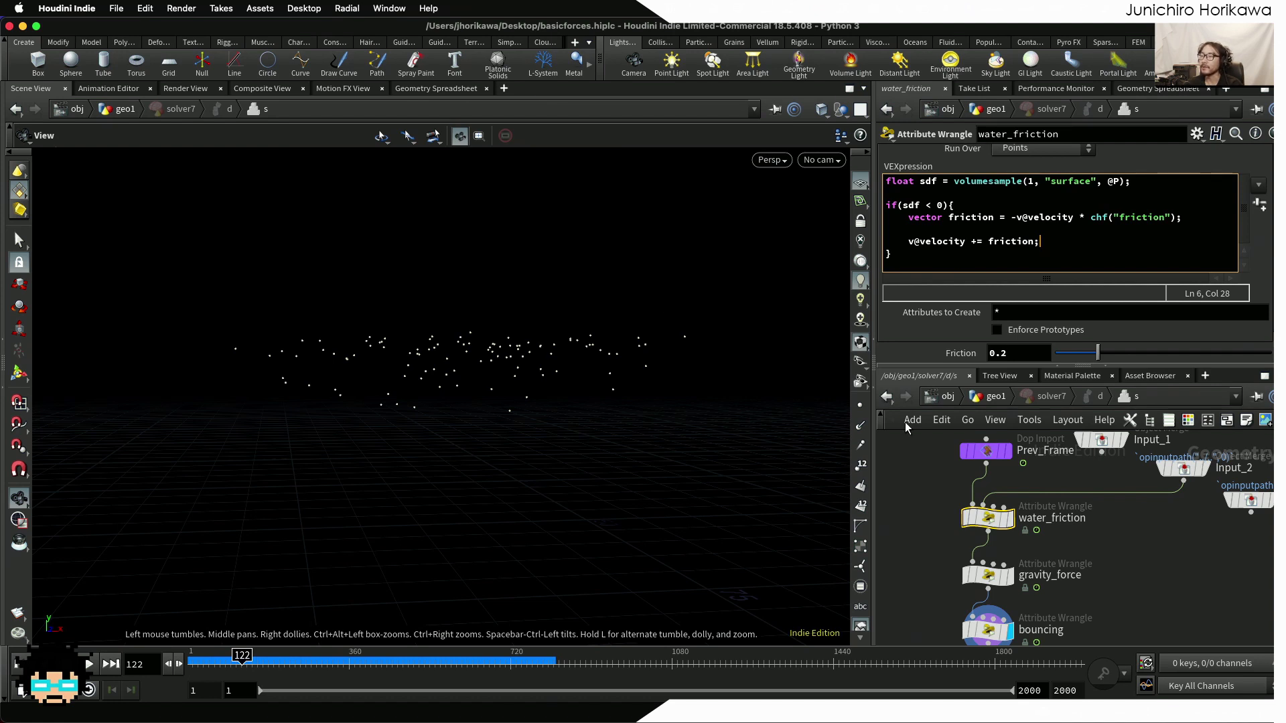
# Return to geo1 and play the simulation from frame 1 to about frame 303, viewing the whole box from above
pyautogui.click(917, 497)
pyautogui.click(992, 399)
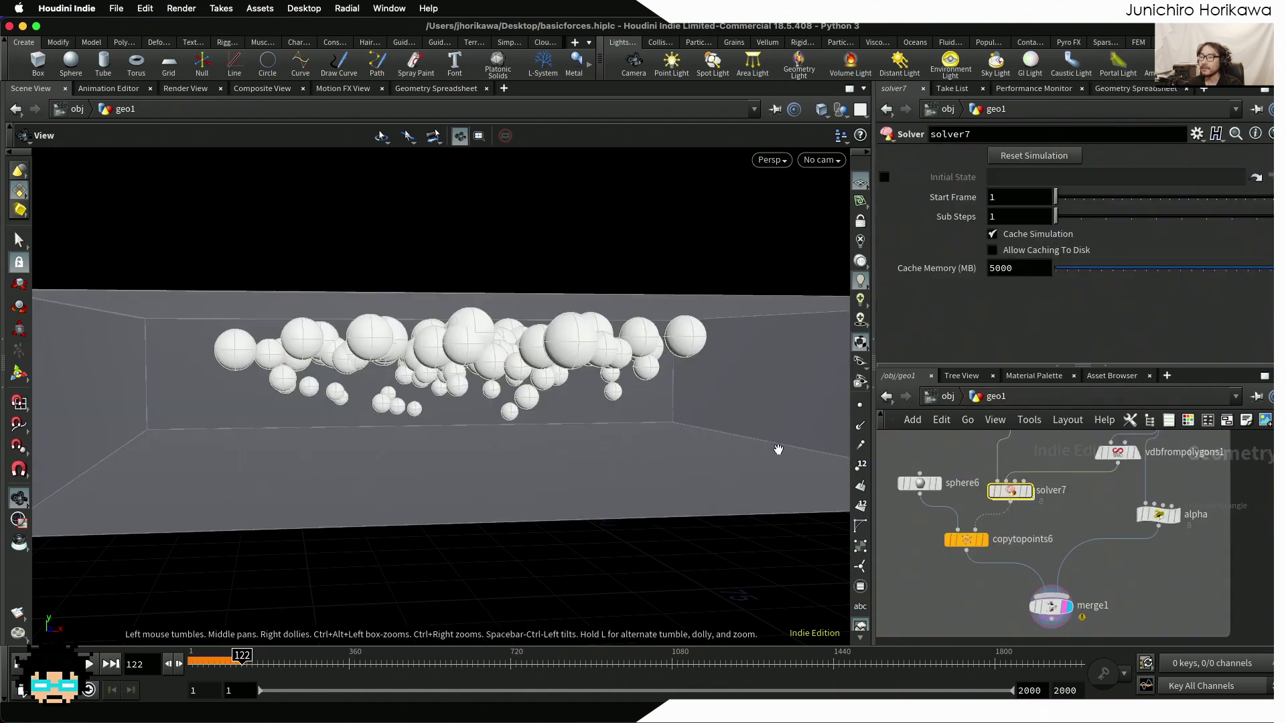
pyautogui.hotkey('ctrl', 'Up')
pyautogui.moveTo(315, 424); pyautogui.dragTo(328, 521)
pyautogui.click(89, 663)
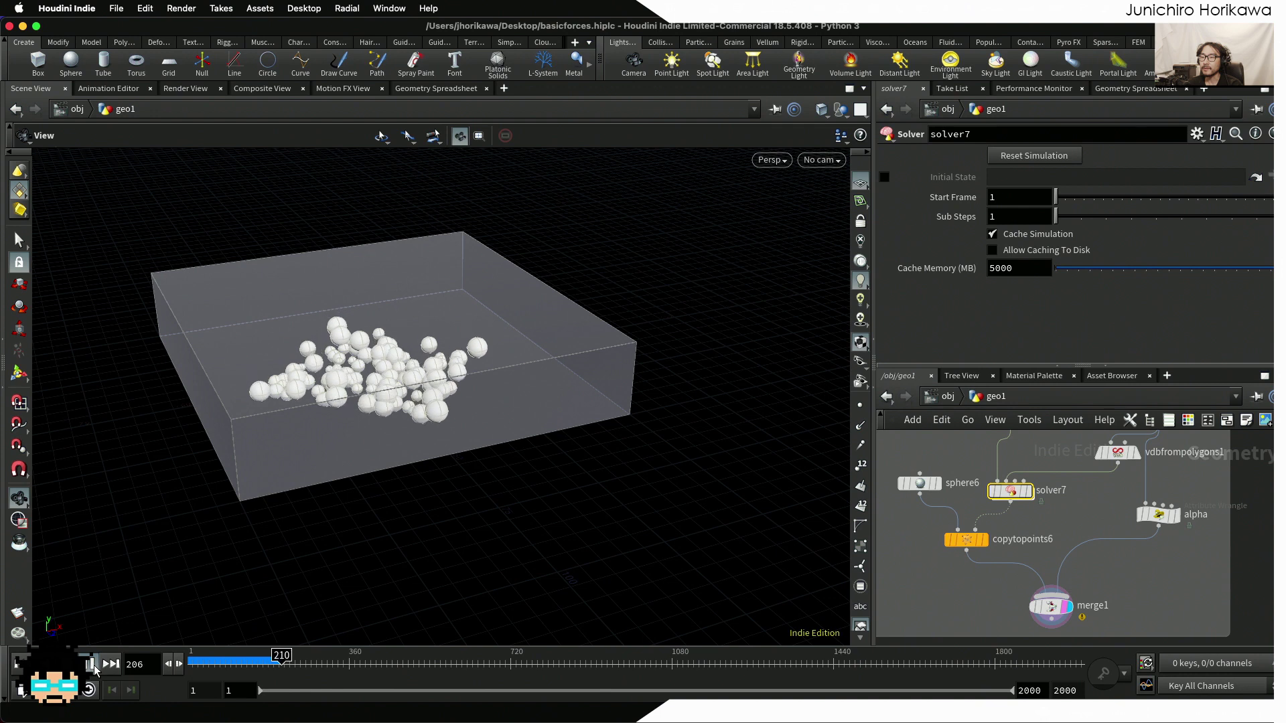
pyautogui.click(89, 664)
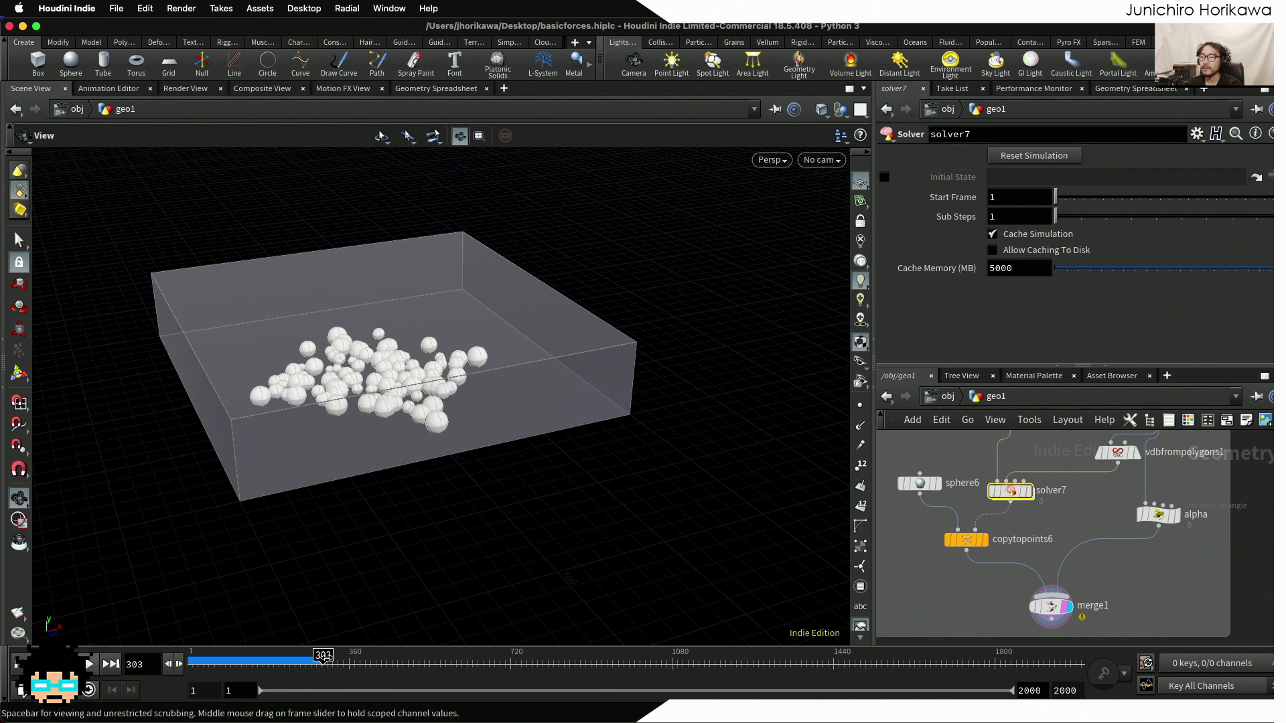
# Replay the simulation from frame 1 to about frame 427 and inspect the spheres closely against the box's floor
pyautogui.hotkey('ctrl', 'Up')
pyautogui.click(90, 663)
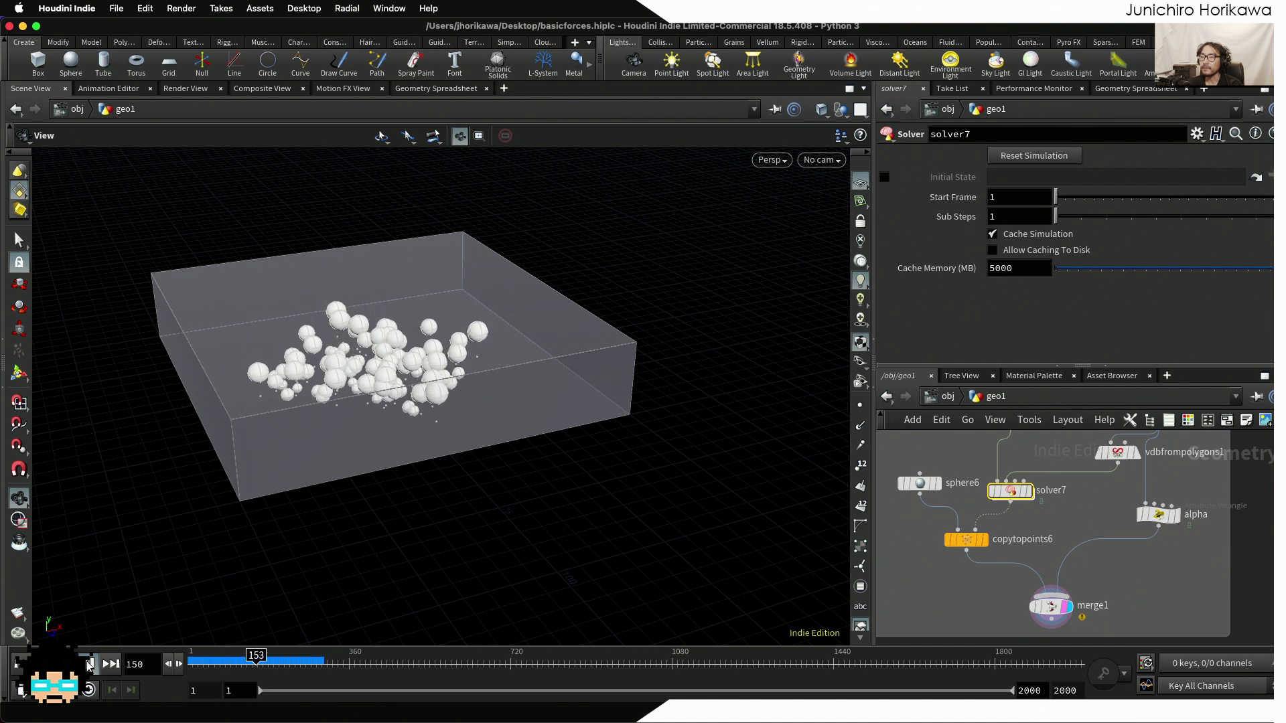
pyautogui.moveTo(336, 511); pyautogui.dragTo(403, 458)
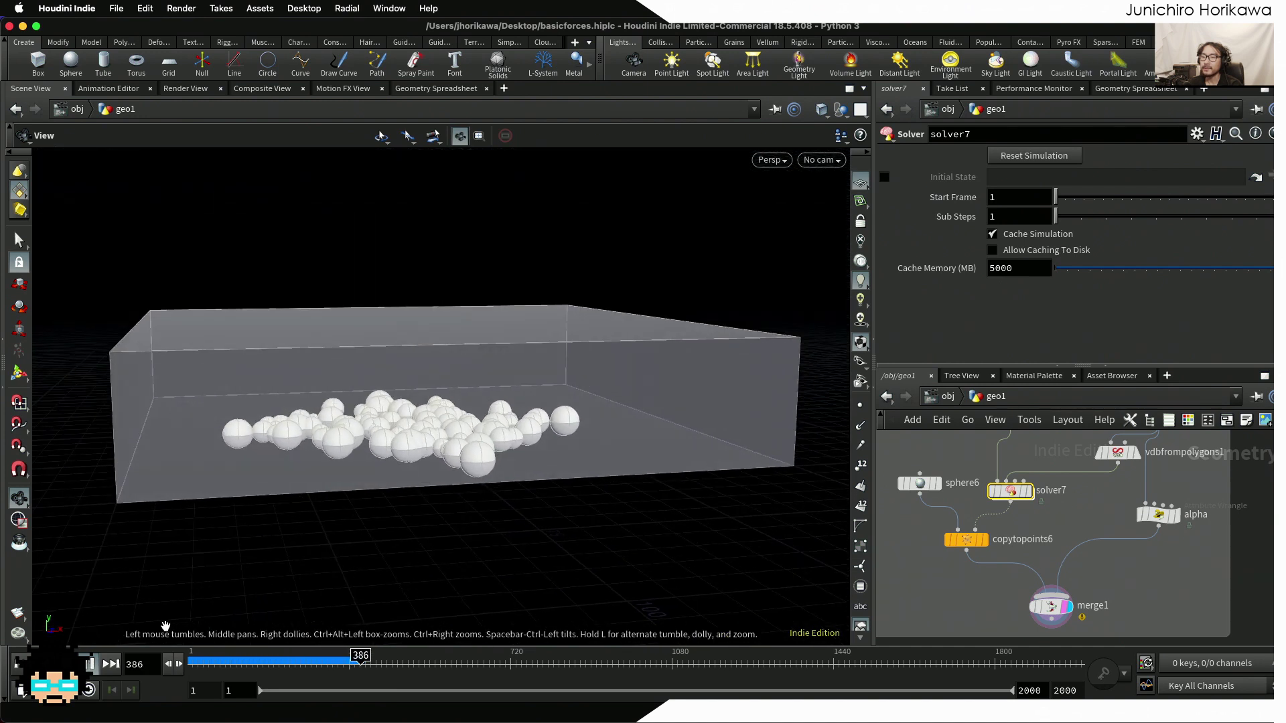
pyautogui.click(90, 664)
pyautogui.moveTo(227, 531); pyautogui.dragTo(445, 460, button='right')
pyautogui.moveTo(494, 416); pyautogui.dragTo(459, 412)
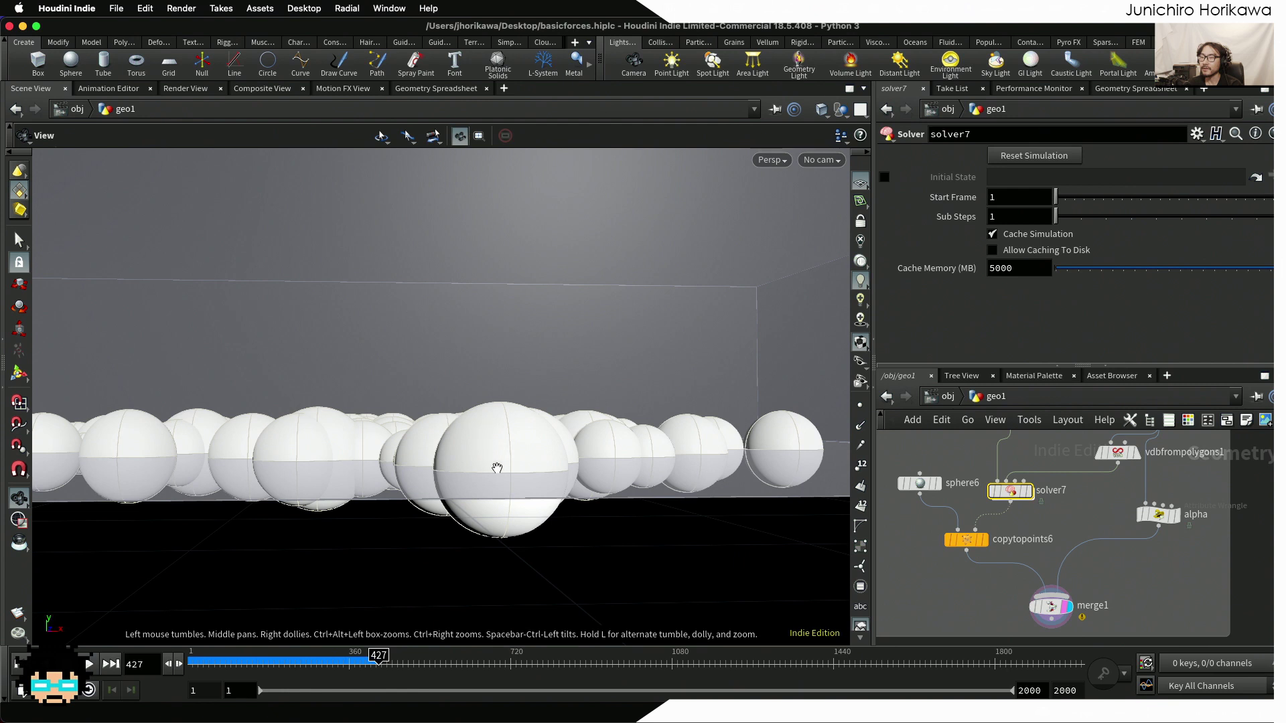
pyautogui.moveTo(506, 474)
pyautogui.mouseDown()
pyautogui.moveTo(497, 473)
pyautogui.moveTo(505, 462)
pyautogui.moveTo(531, 479)
pyautogui.moveTo(502, 413)
pyautogui.moveTo(523, 462)
pyautogui.mouseUp()
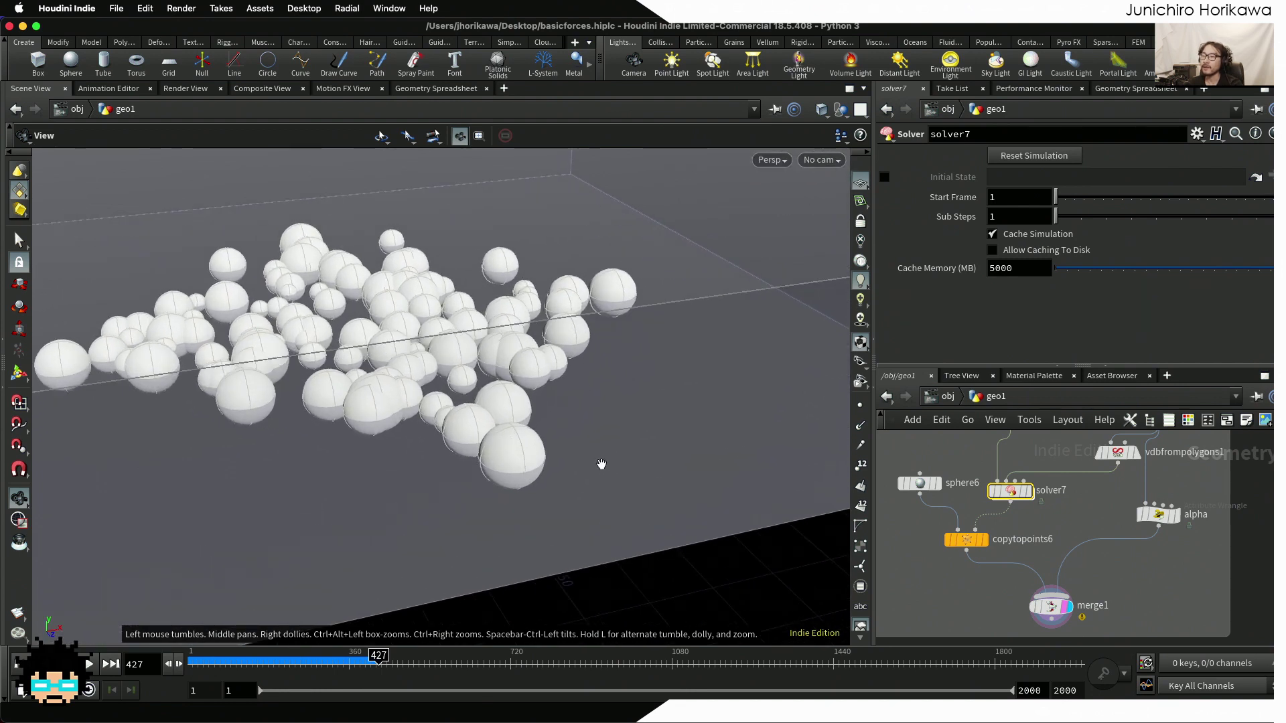
# Inside solver7, replace 0 with f@pscale in both the bouncing wrangle's @P.y condition and its @P.y assignment
pyautogui.doubleClick(1011, 492)
pyautogui.scroll(-3, 1018, 555)
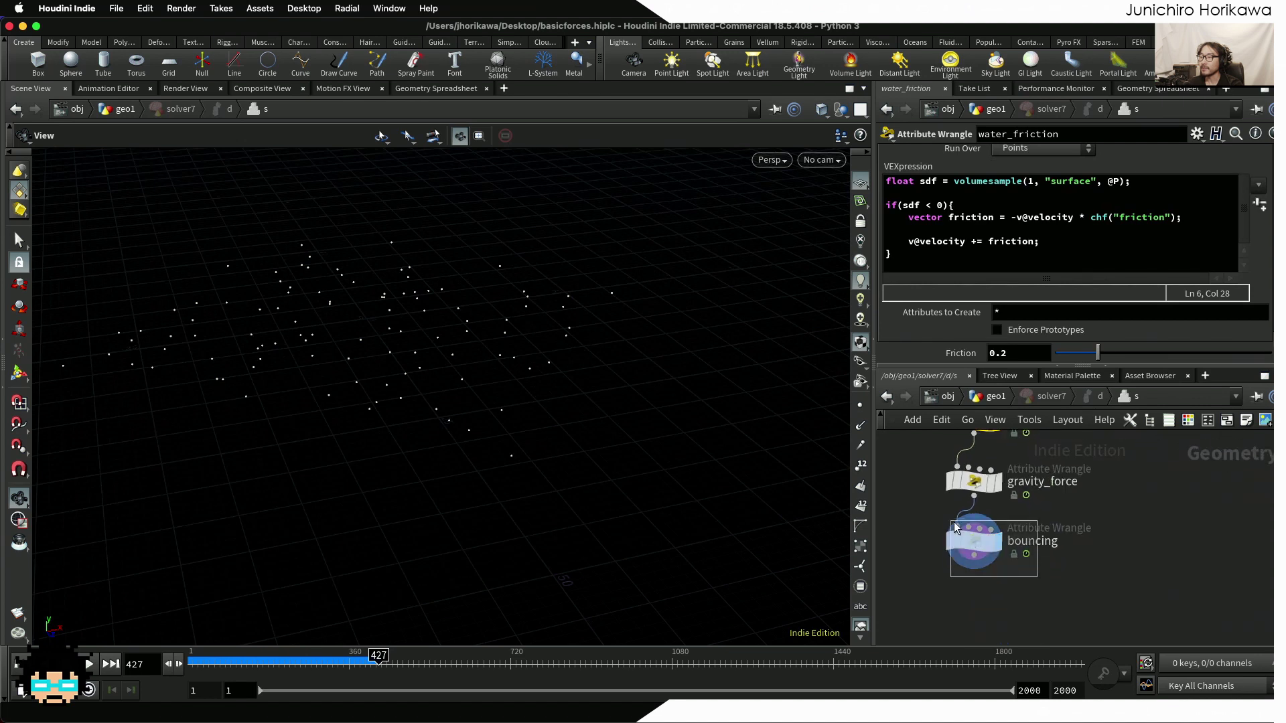
pyautogui.click(976, 539)
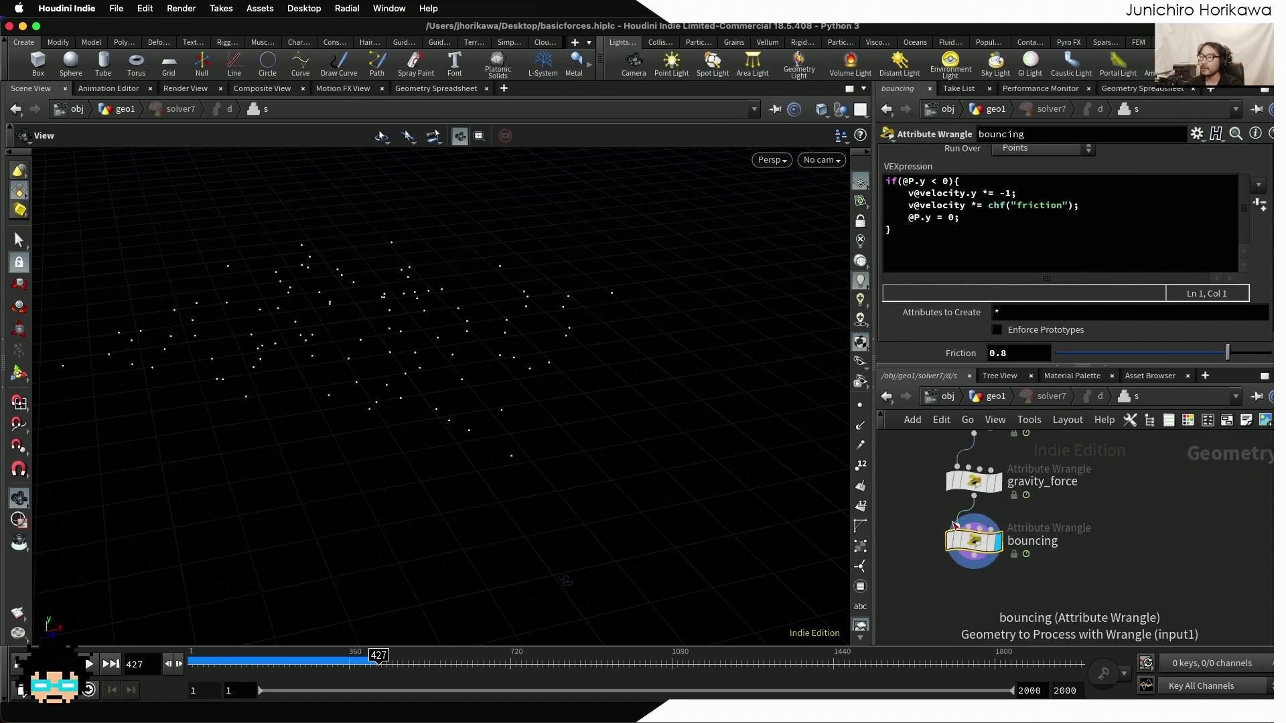
pyautogui.doubleClick(946, 181)
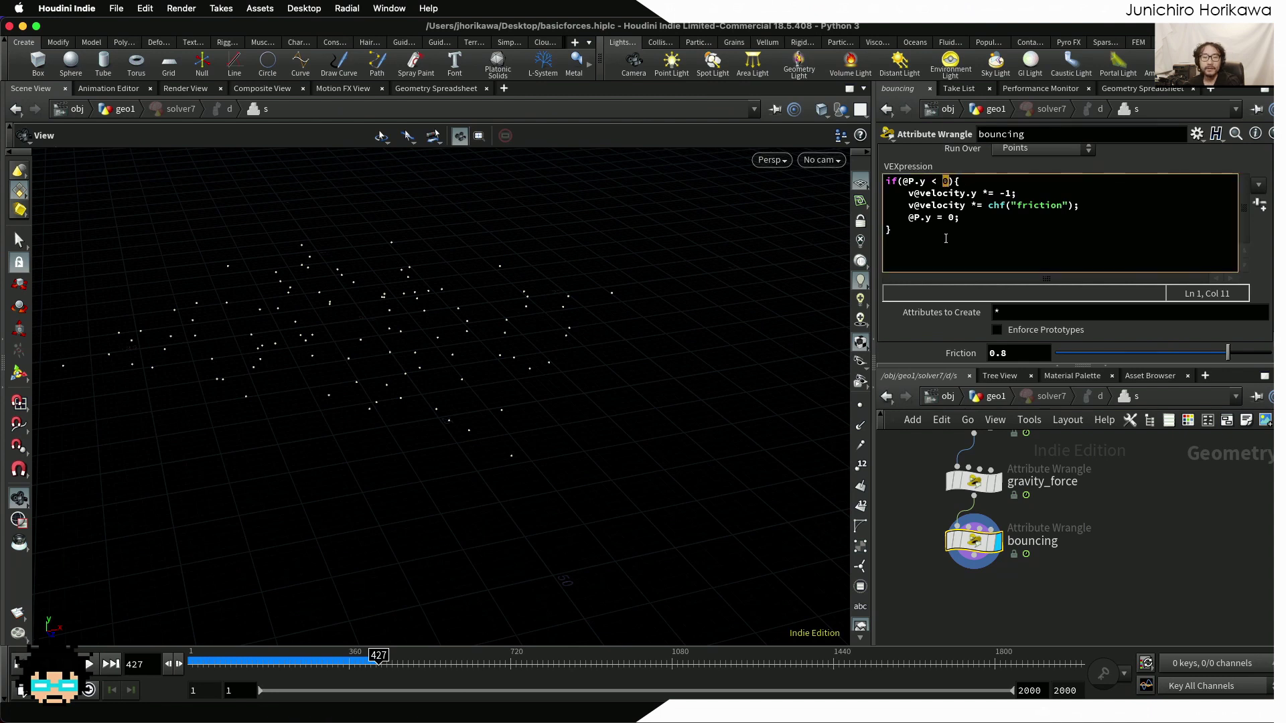
pyautogui.press('Right')
pyautogui.press('Right')
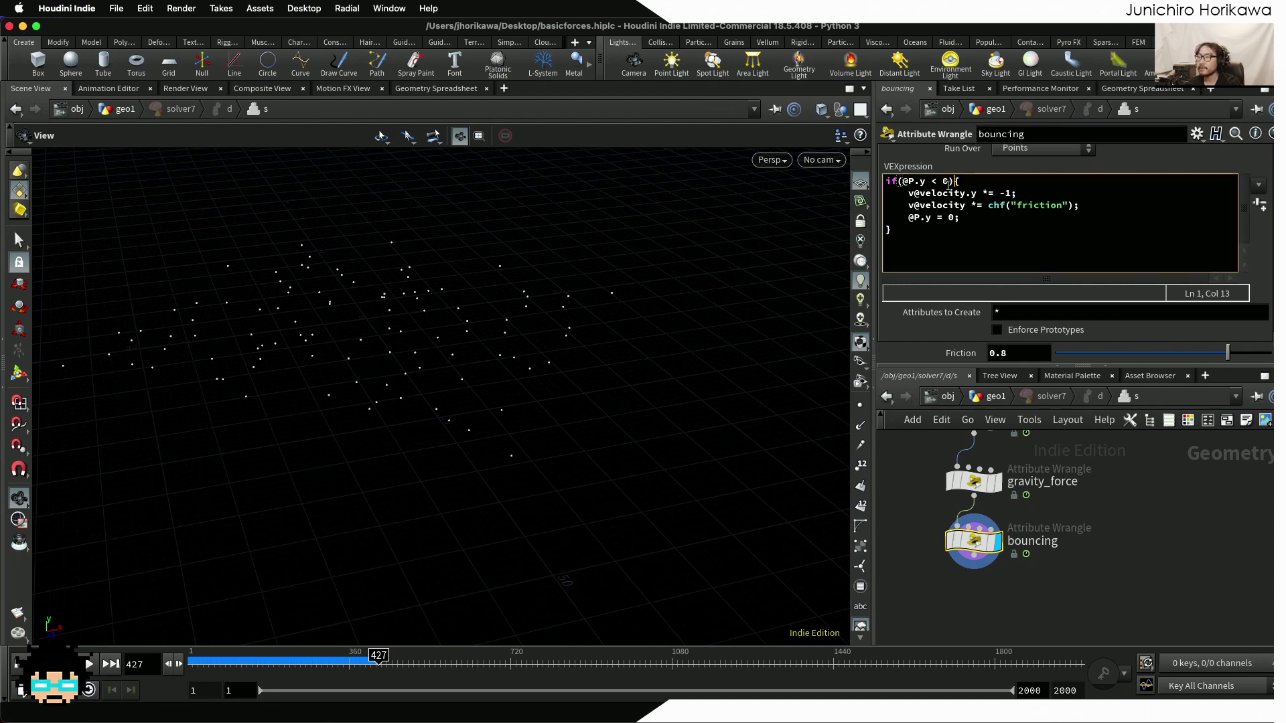
pyautogui.write('f@pscal')
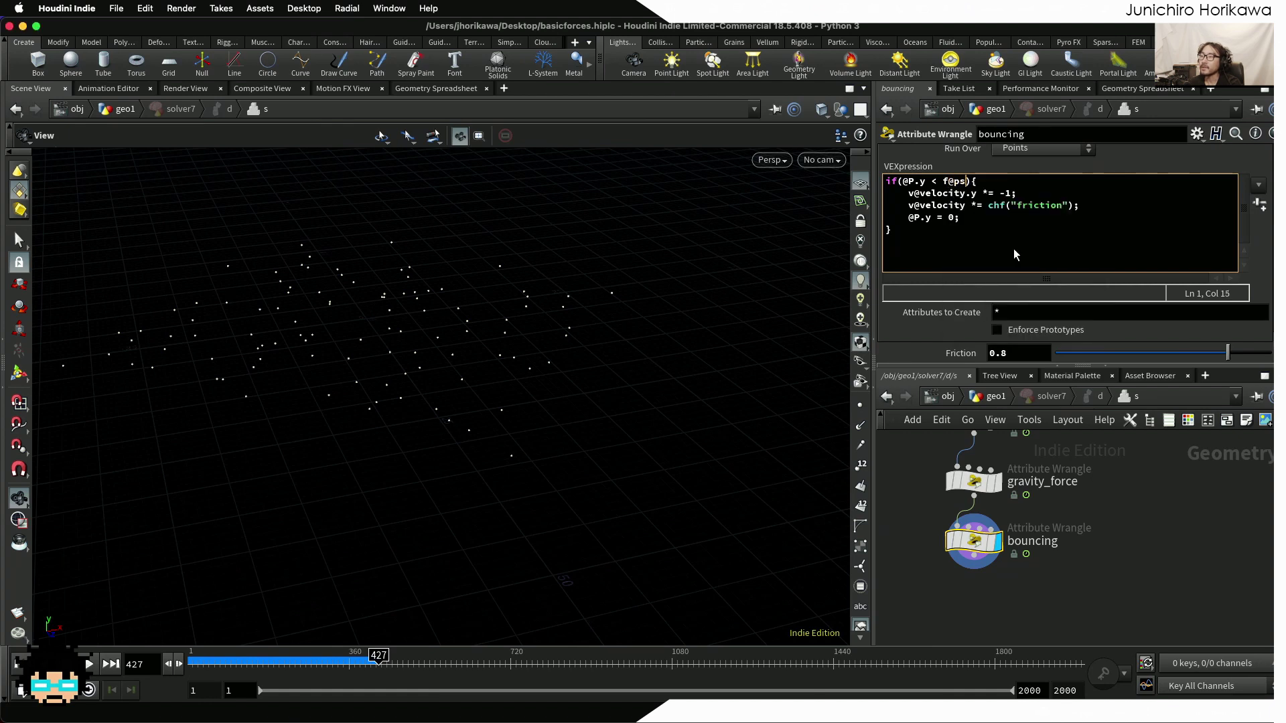
pyautogui.write('e')
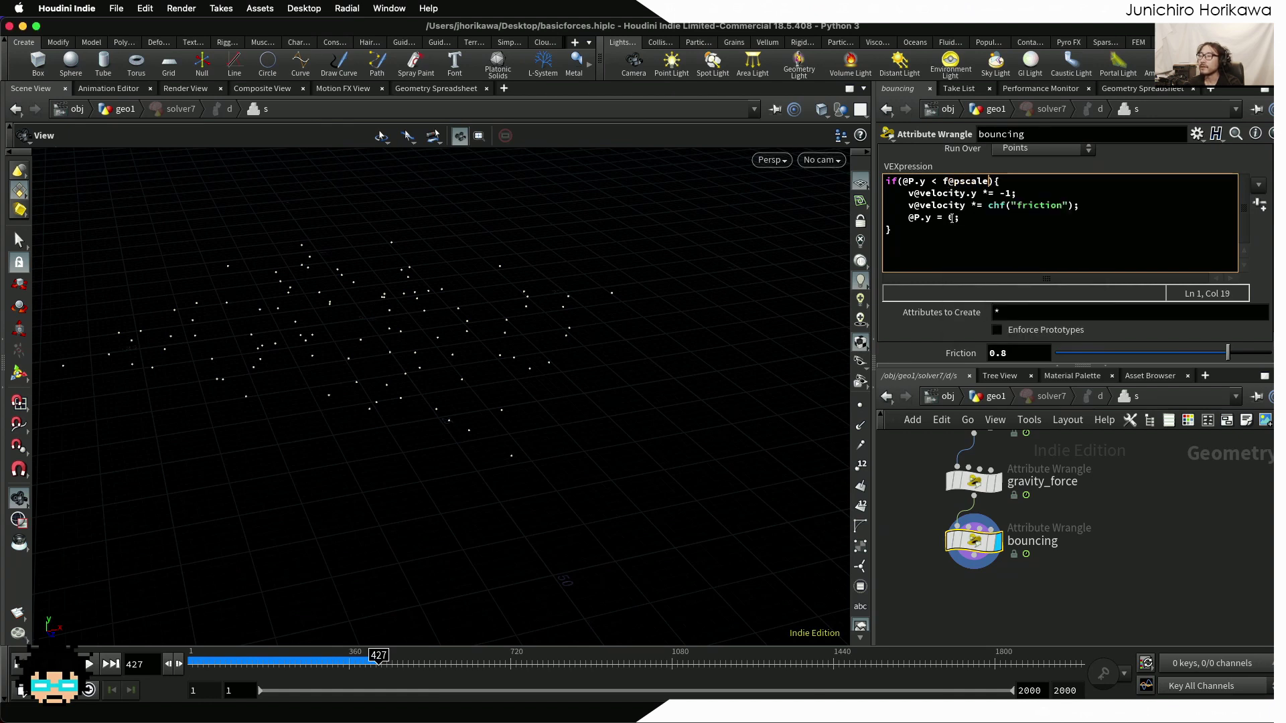
pyautogui.write('@pscale')
pyautogui.moveTo(913, 217); pyautogui.dragTo(947, 218)
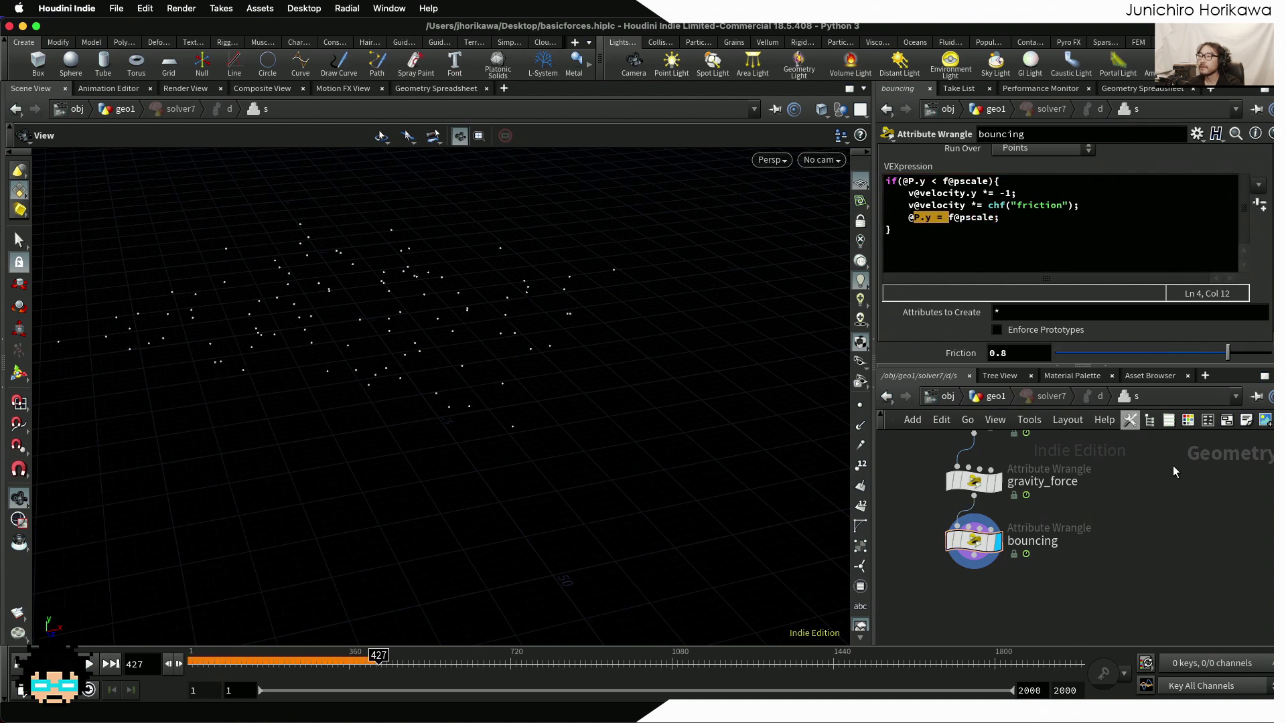
# Return to geo1 and replay the simulation from frame 1, viewing the bouncing spheres from the side and from above
pyautogui.click(995, 396)
pyautogui.scroll(-1, 261, 531)
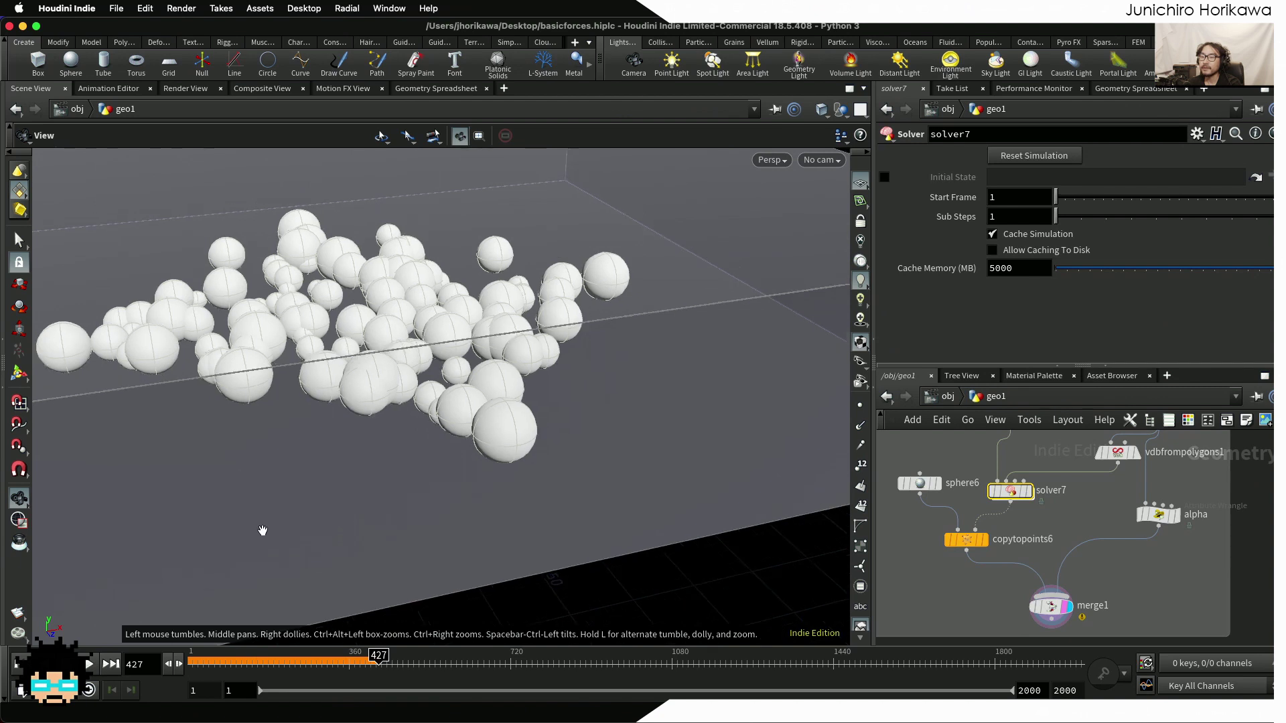
pyautogui.click(89, 664)
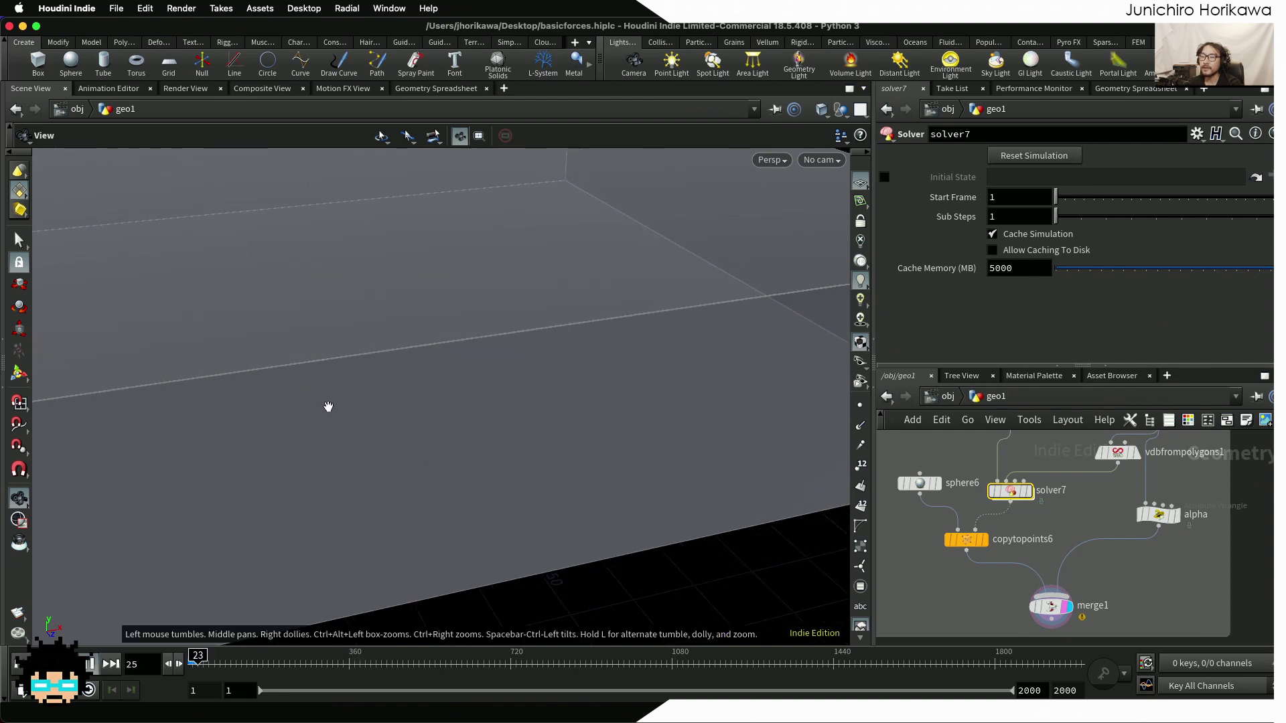
pyautogui.scroll(-3, 312, 373)
pyautogui.moveTo(313, 373); pyautogui.dragTo(315, 341)
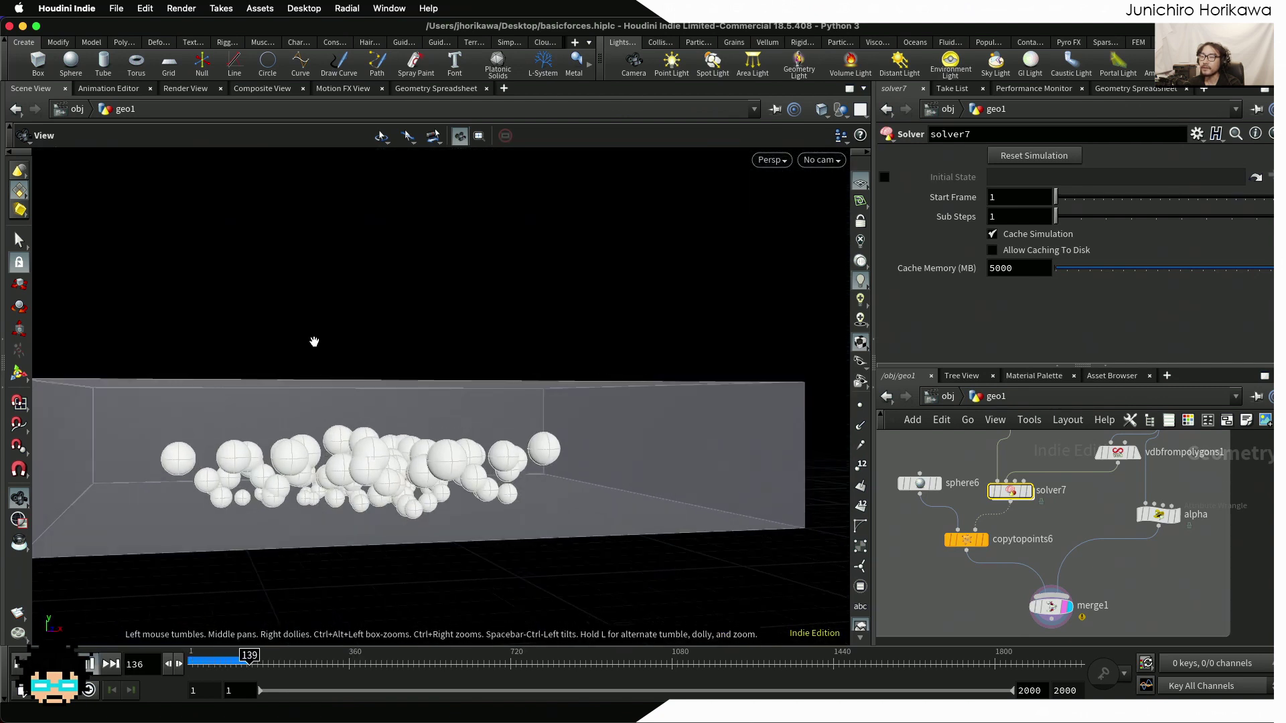
pyautogui.moveTo(445, 510); pyautogui.dragTo(458, 420)
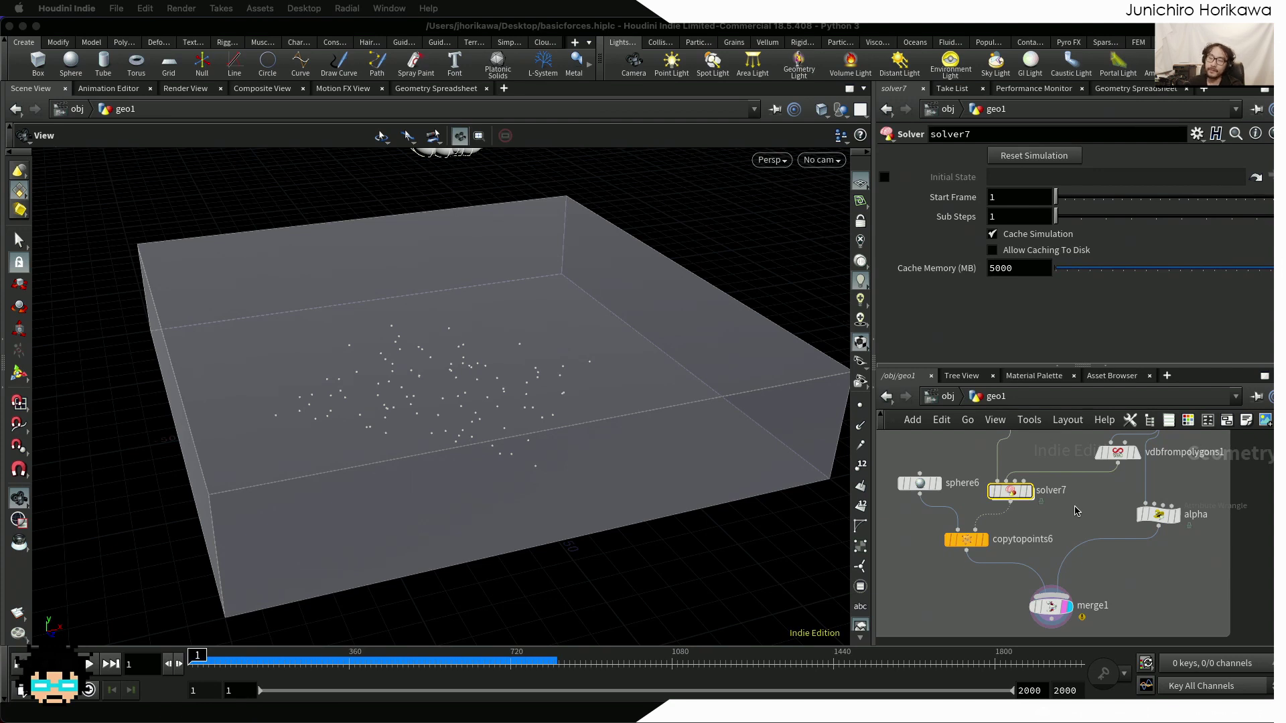
# Duplicate the whole water friction network box with its nodes and place the copy beside the original
pyautogui.scroll(-10, 1076, 511)
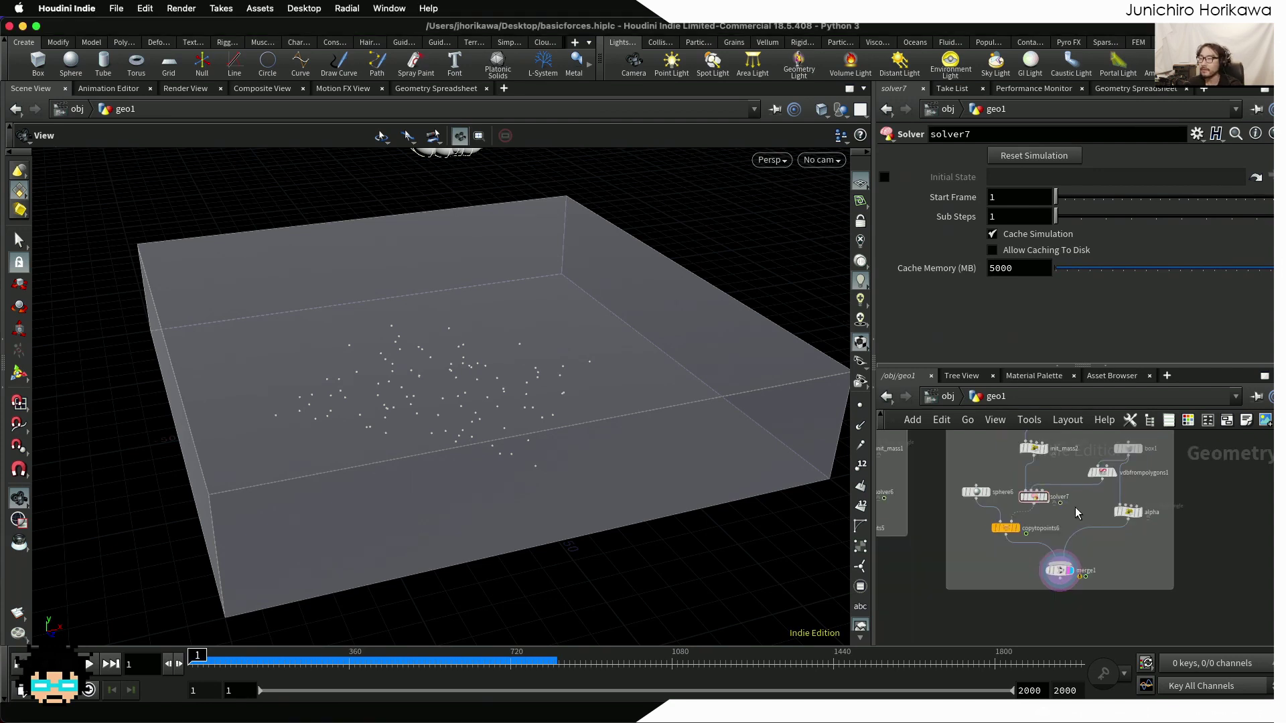
pyautogui.moveTo(1110, 598); pyautogui.dragTo(1138, 479)
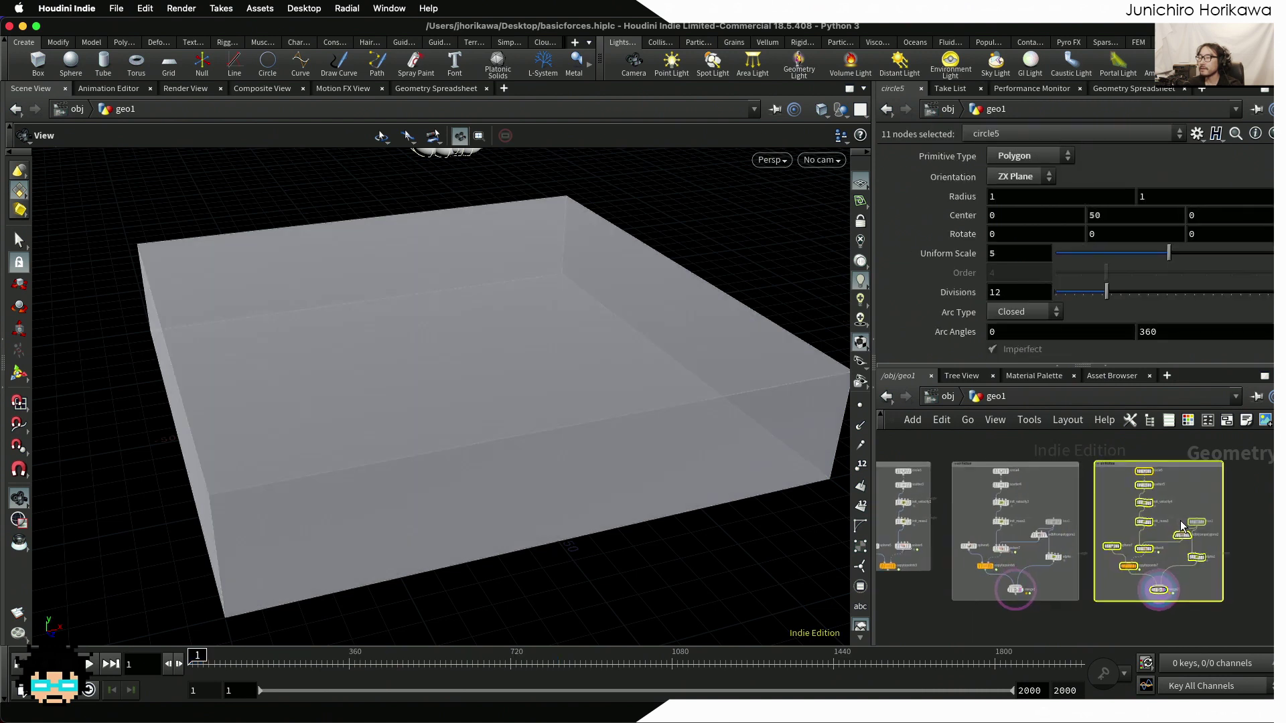
pyautogui.click(1226, 553)
pyautogui.scroll(3, 1199, 529)
pyautogui.moveTo(1112, 509); pyautogui.dragTo(1091, 524, button='middle')
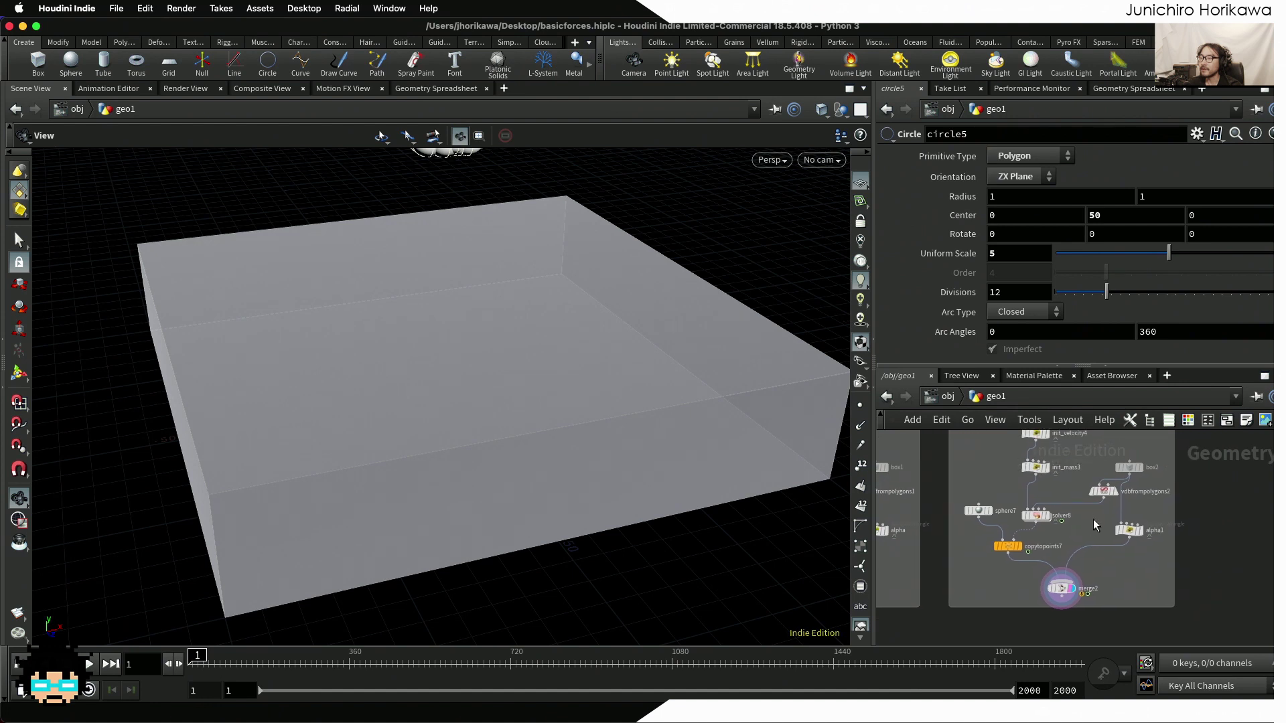
# Delete the box, VDB from Polygons and alpha nodes from the duplicated network, and move solver8 closer to init_mass3
pyautogui.moveTo(1117, 365); pyautogui.dragTo(1117, 269)
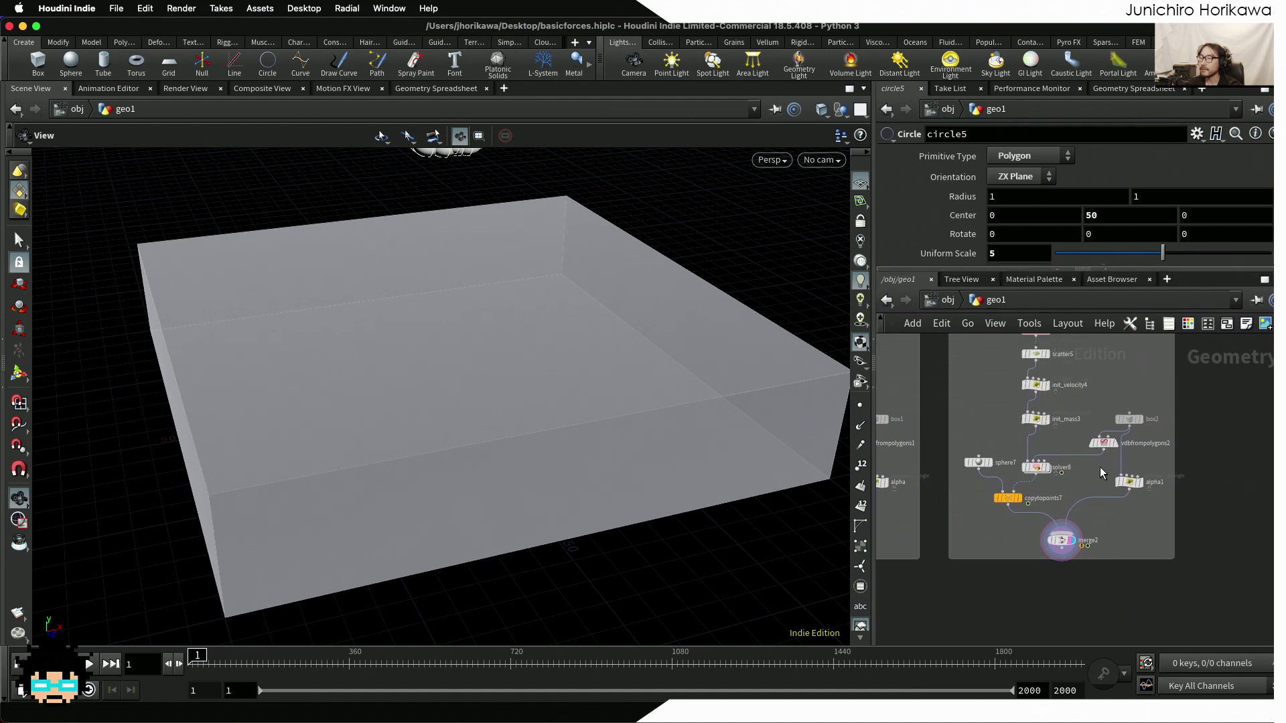
pyautogui.scroll(2, 1098, 482)
pyautogui.moveTo(1139, 545); pyautogui.dragTo(1080, 423)
pyautogui.press('Delete')
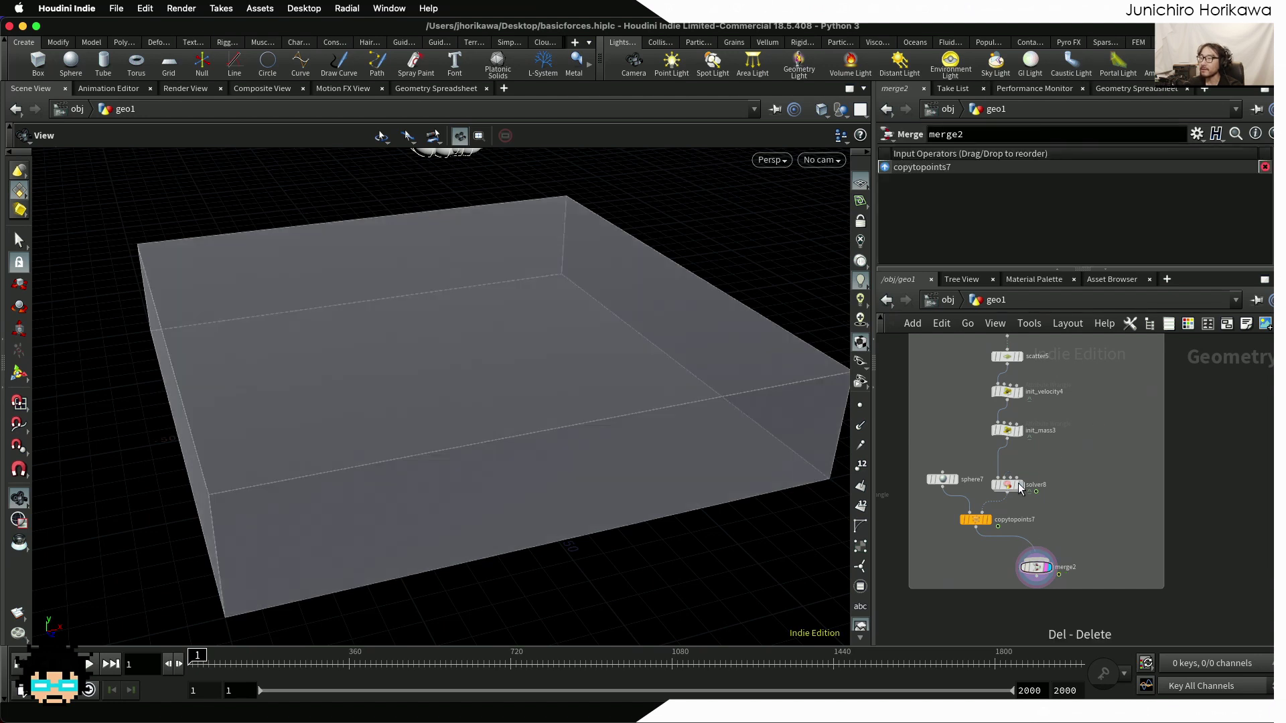
pyautogui.moveTo(1008, 485); pyautogui.dragTo(1018, 462)
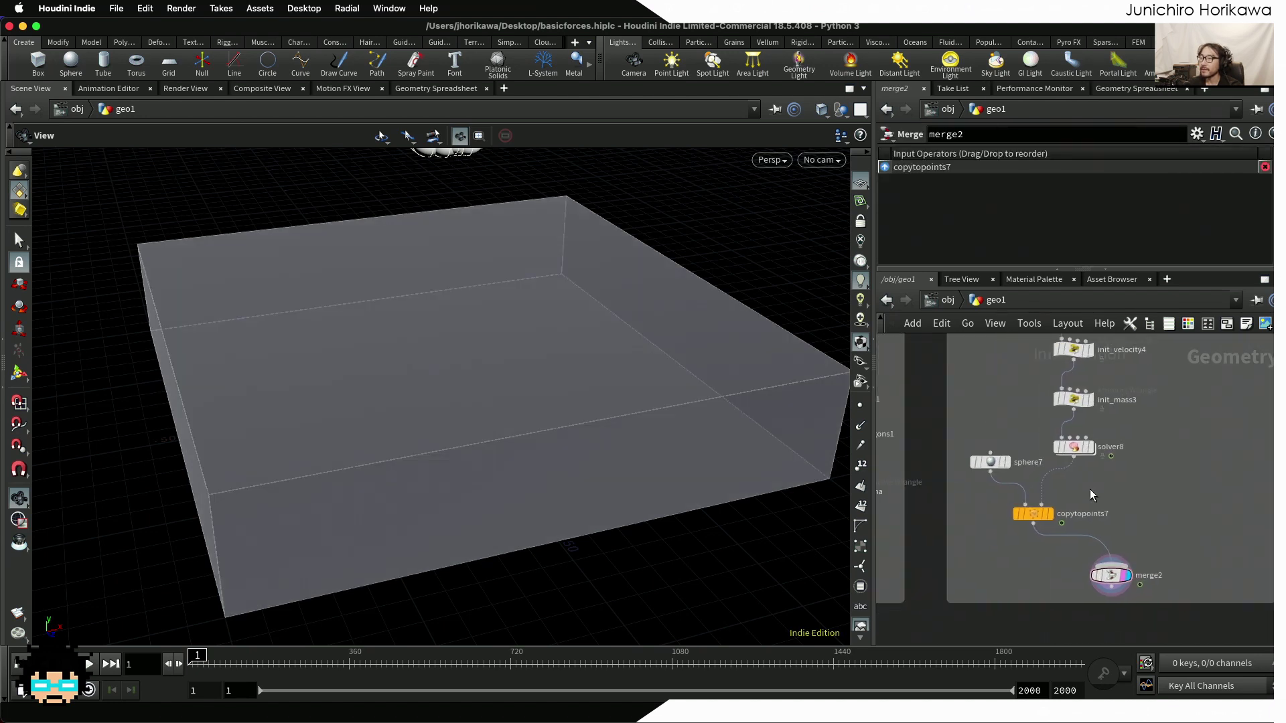
pyautogui.scroll(2, 1091, 481)
# Rearrange copytopoints7 in the duplicated network and delete merge2, leaving copytopoints7 as the displayed output
pyautogui.click(984, 455)
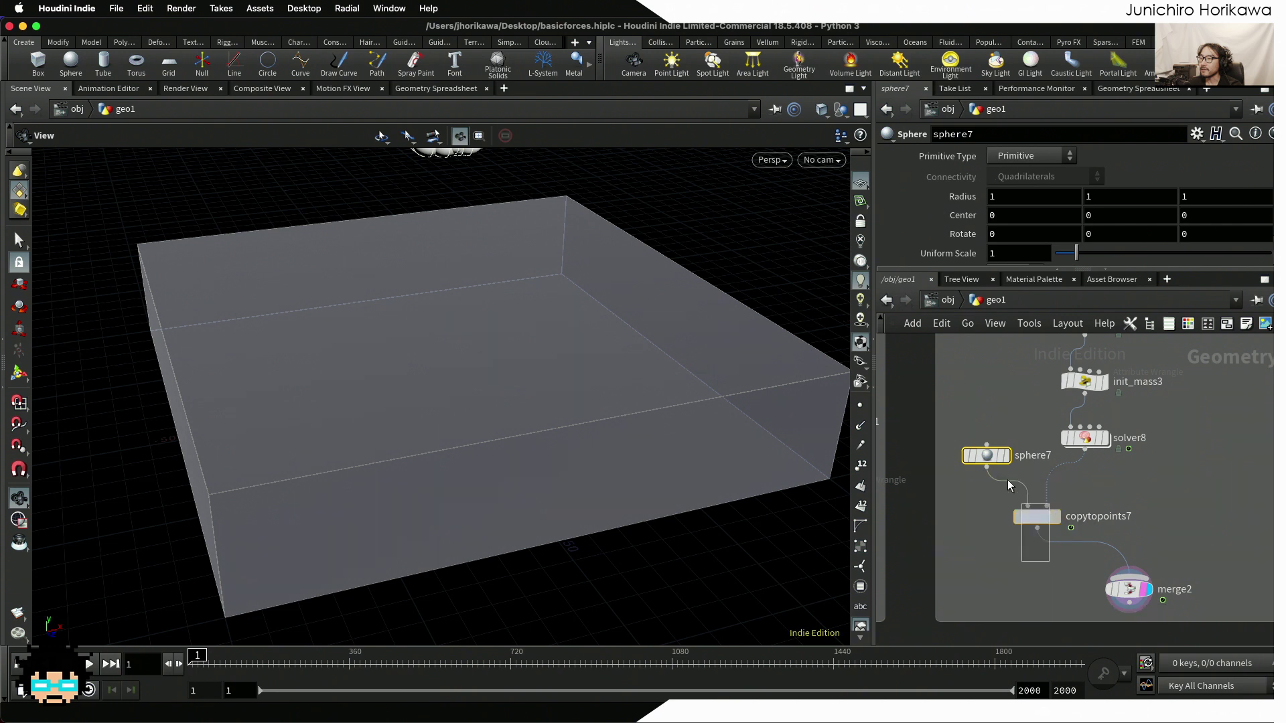
pyautogui.keyDown('shift'); pyautogui.click(1036, 516); pyautogui.keyUp('shift')
pyautogui.moveTo(1036, 515); pyautogui.dragTo(1023, 490)
pyautogui.moveTo(1112, 464); pyautogui.dragTo(1085, 491, button='middle')
pyautogui.moveTo(1091, 612); pyautogui.dragTo(970, 559)
pyautogui.press('Delete')
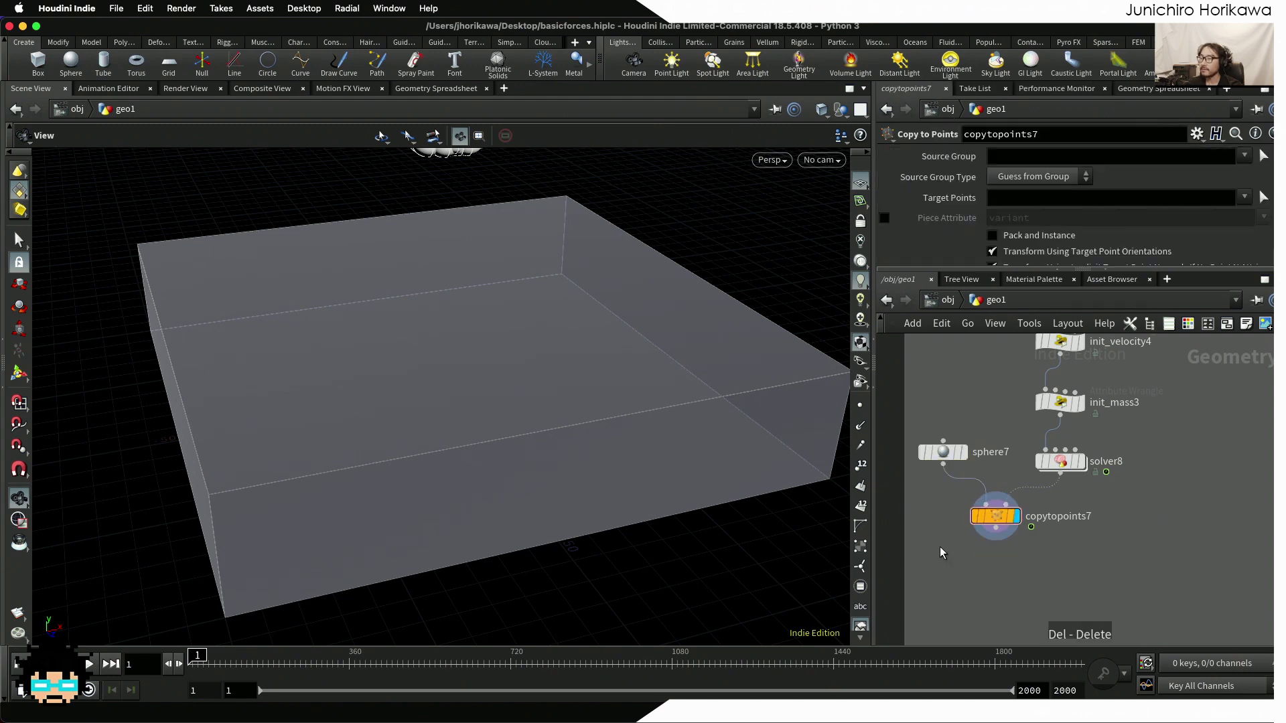
# Go inside solver8 in the air friction network, delete the water_friction wrangle, and save the scene
pyautogui.scroll(-5, 1040, 548)
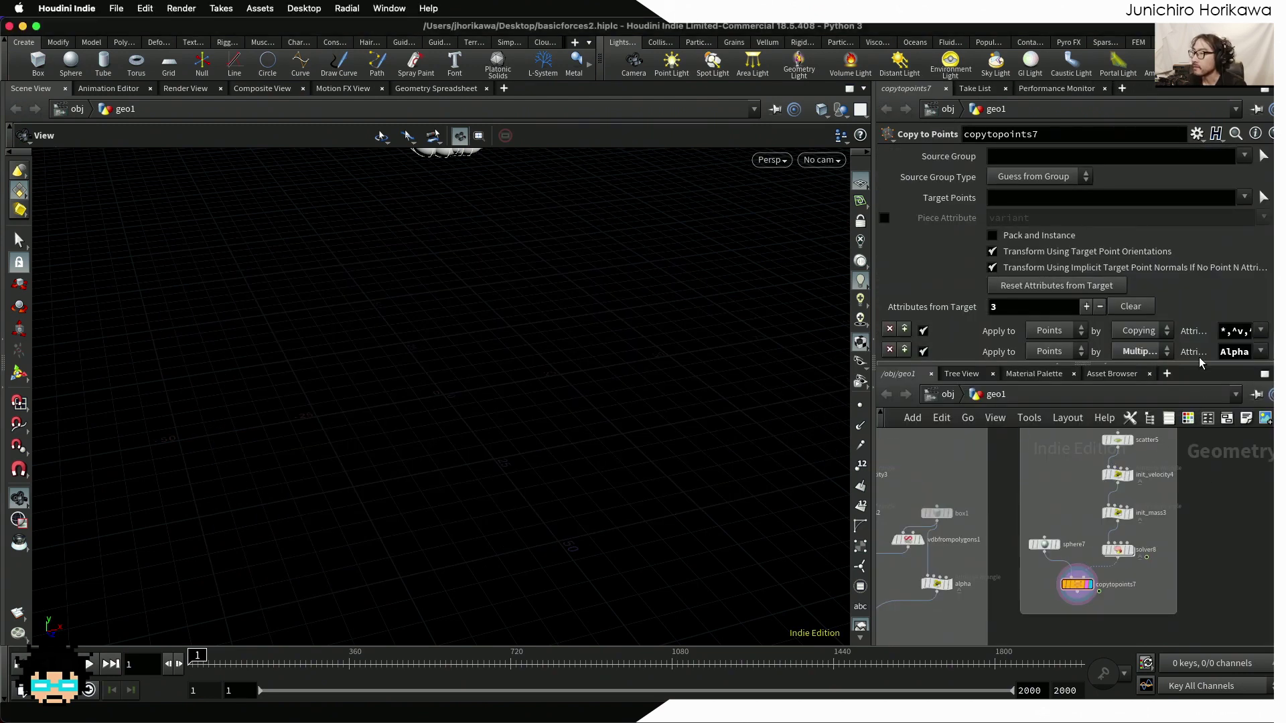
pyautogui.moveTo(1198, 364); pyautogui.dragTo(1199, 281)
pyautogui.moveTo(1192, 500); pyautogui.dragTo(1135, 470, button='middle')
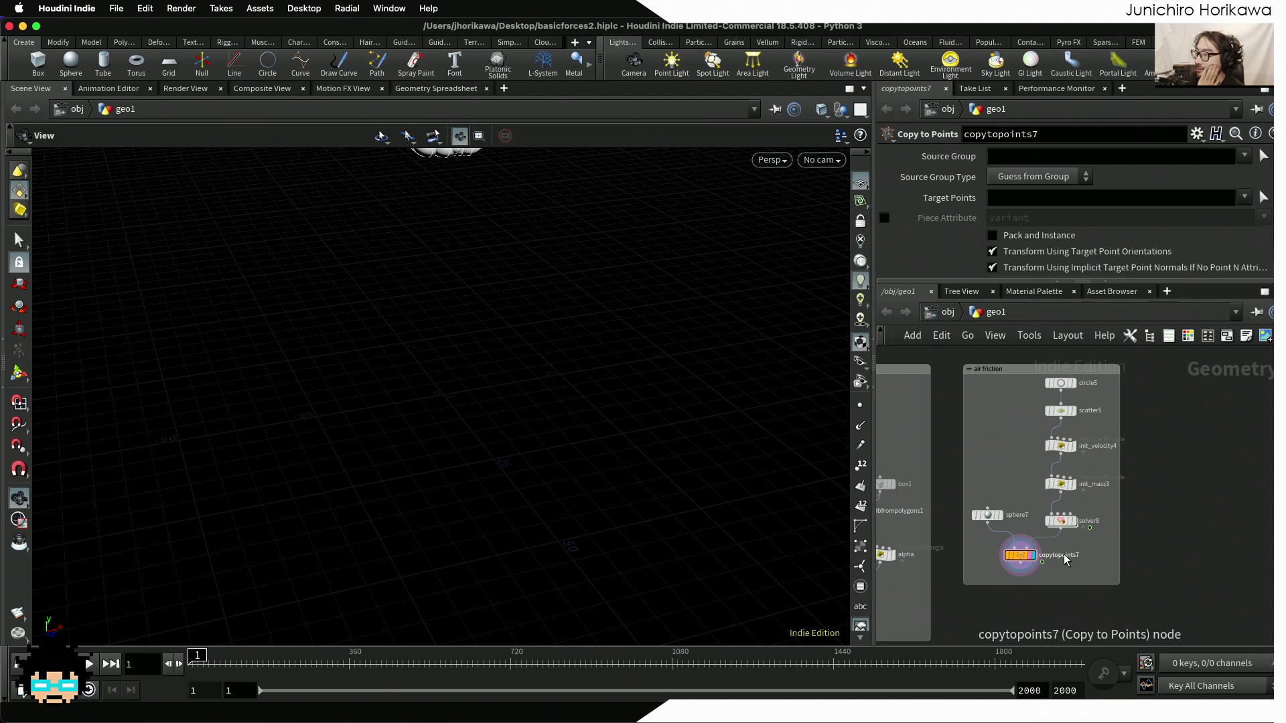
pyautogui.scroll(4, 1055, 544)
pyautogui.doubleClick(1066, 501)
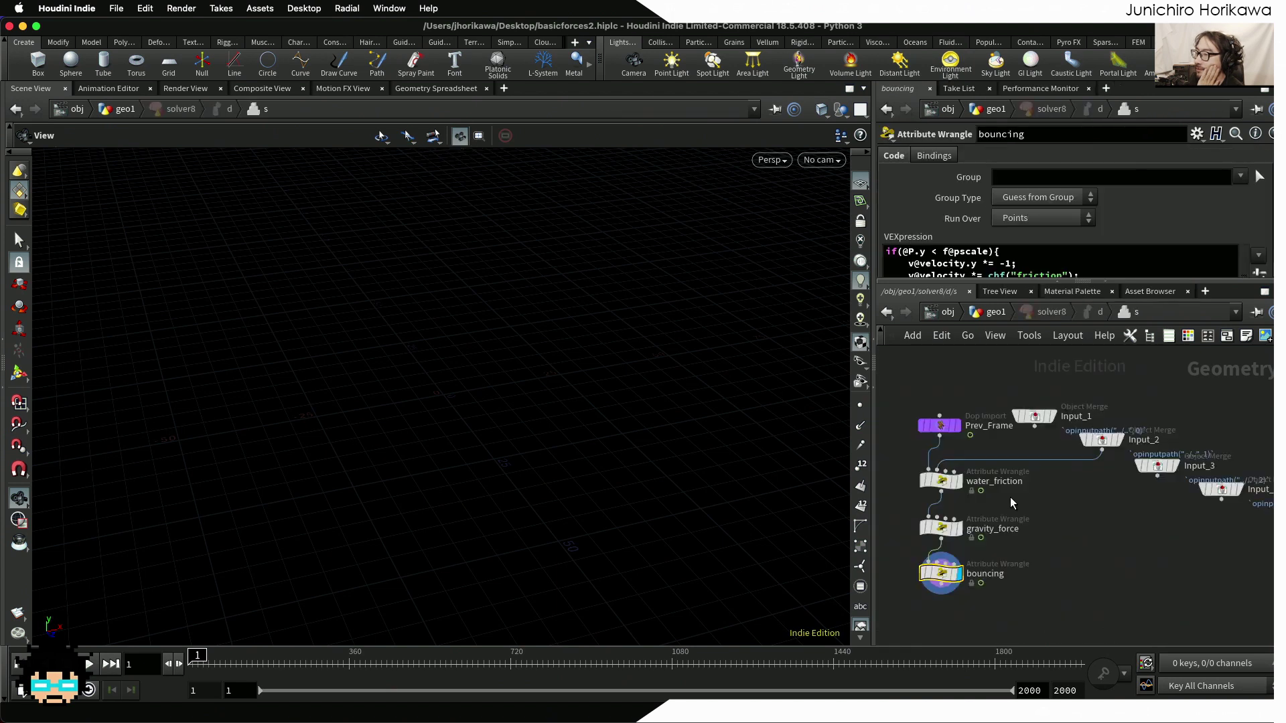
pyautogui.moveTo(1039, 501); pyautogui.dragTo(918, 457)
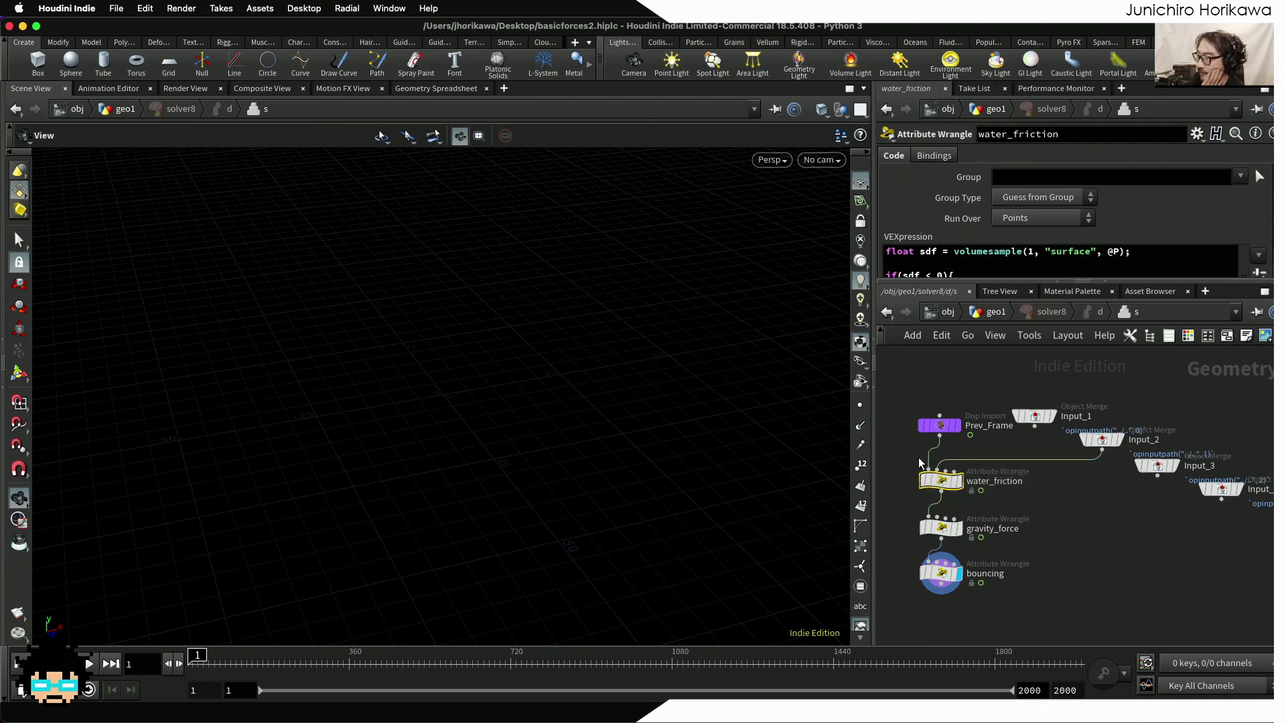
pyautogui.press('Delete')
pyautogui.press('super+s')
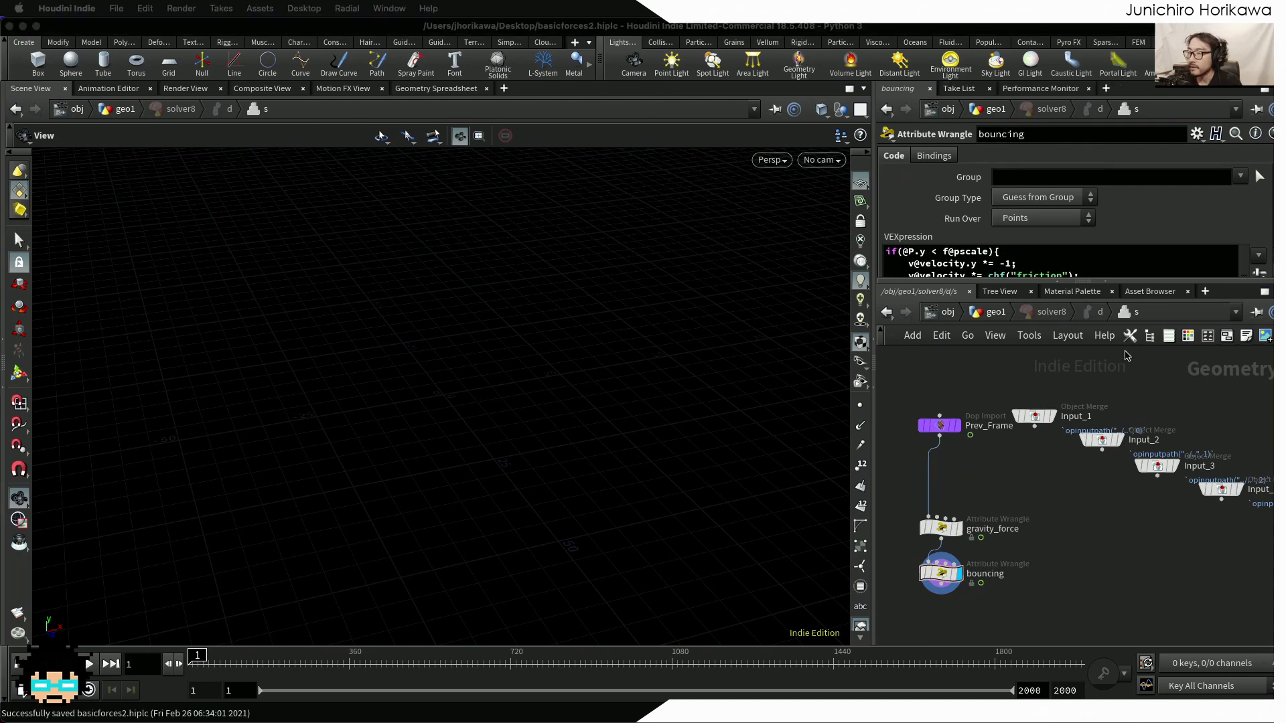
pyautogui.press('Tab')
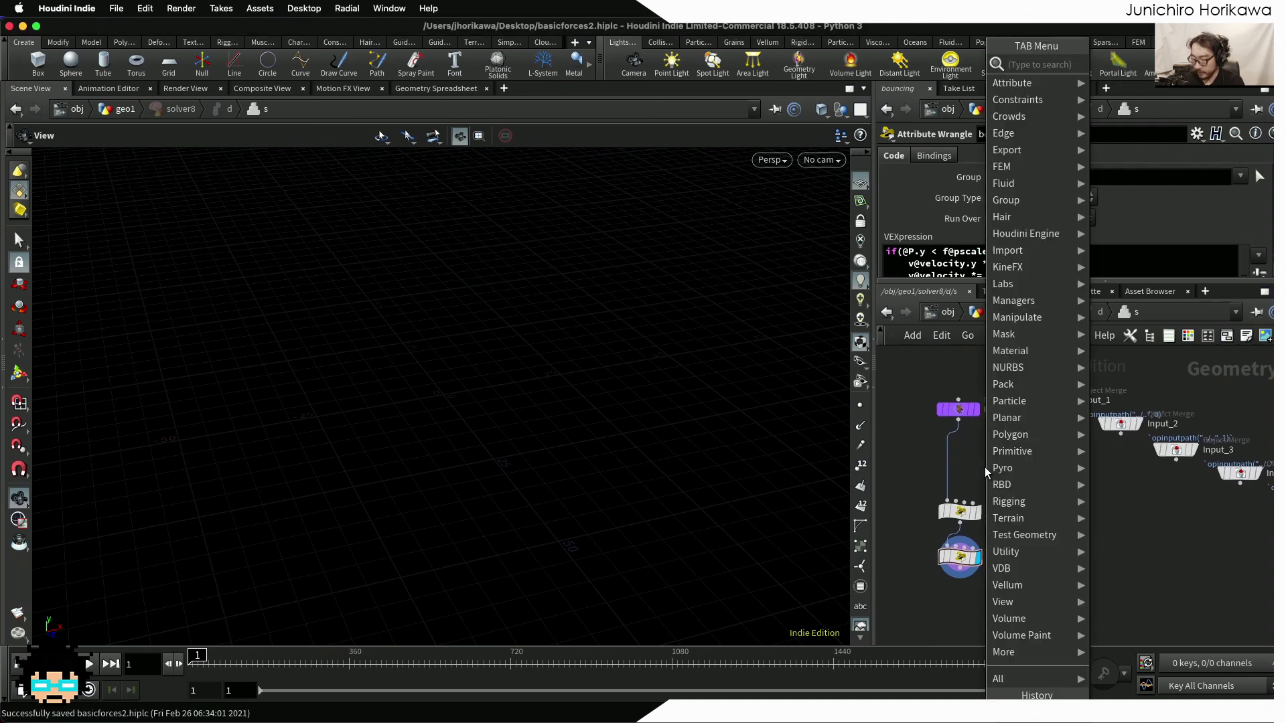
pyautogui.write('pointw')
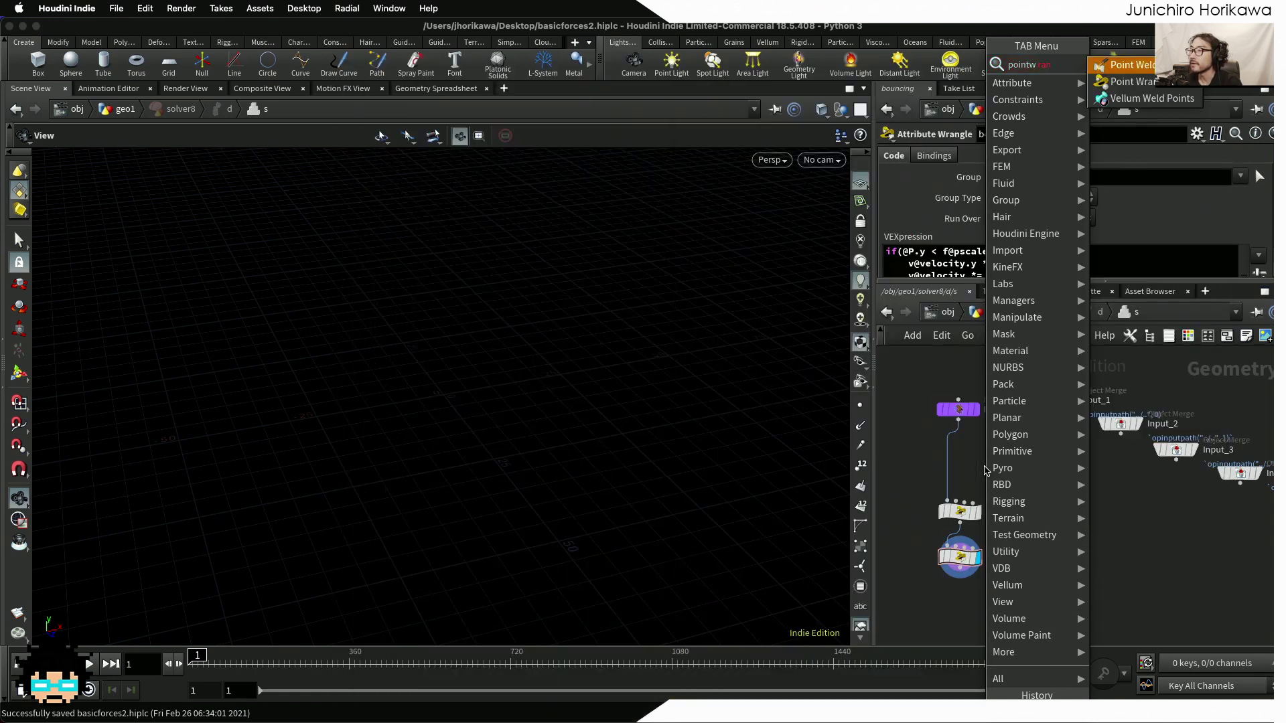
pyautogui.press('Return')
pyautogui.press('Escape')
# Add a Point Wrangle between Prev_Frame and gravity_force and rename it wind_force
pyautogui.press('Tab')
pyautogui.write('point wr')
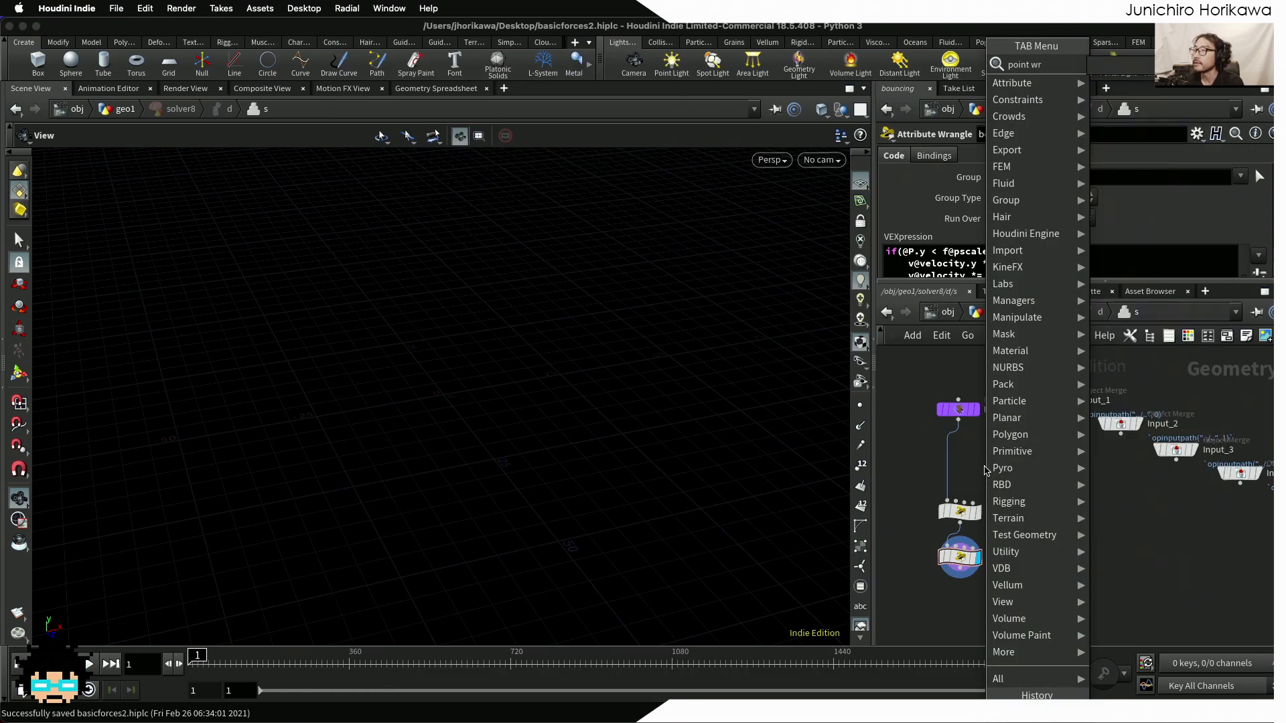
pyautogui.press('Return')
pyautogui.click(958, 460)
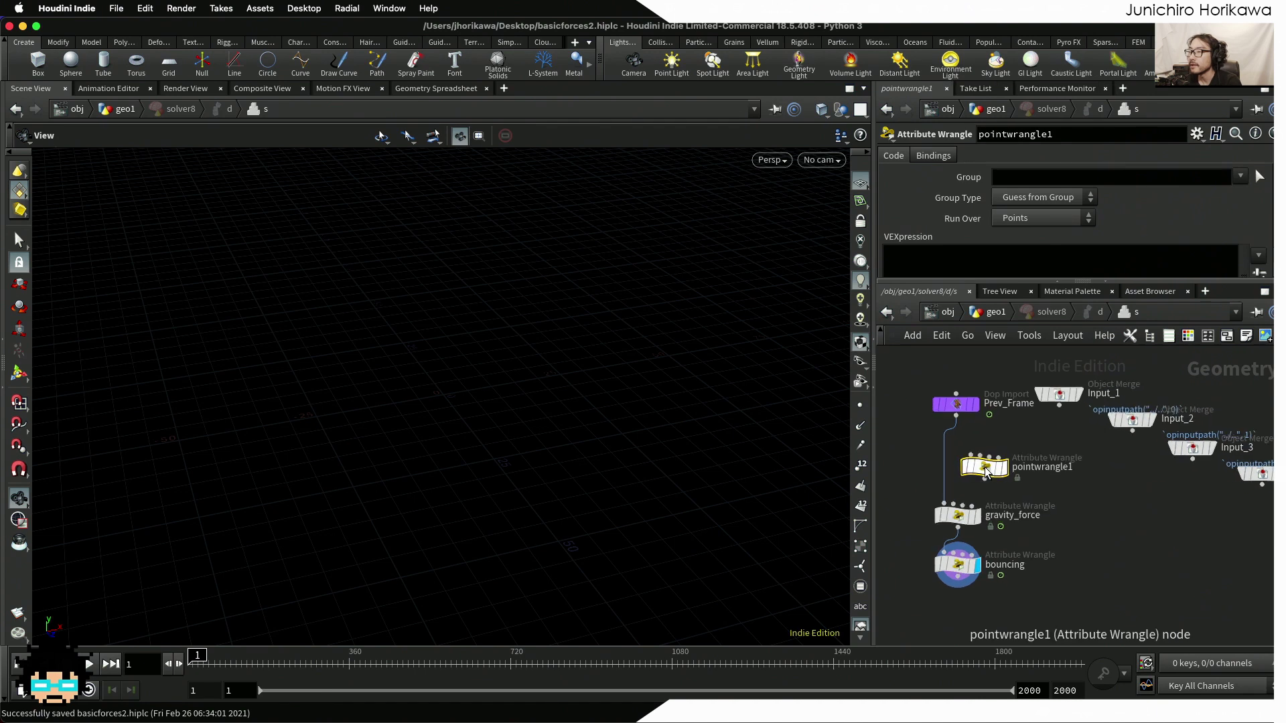
pyautogui.moveTo(958, 462); pyautogui.dragTo(962, 471)
pyautogui.doubleClick(1023, 467)
pyautogui.write('wind_force')
pyautogui.press('Return')
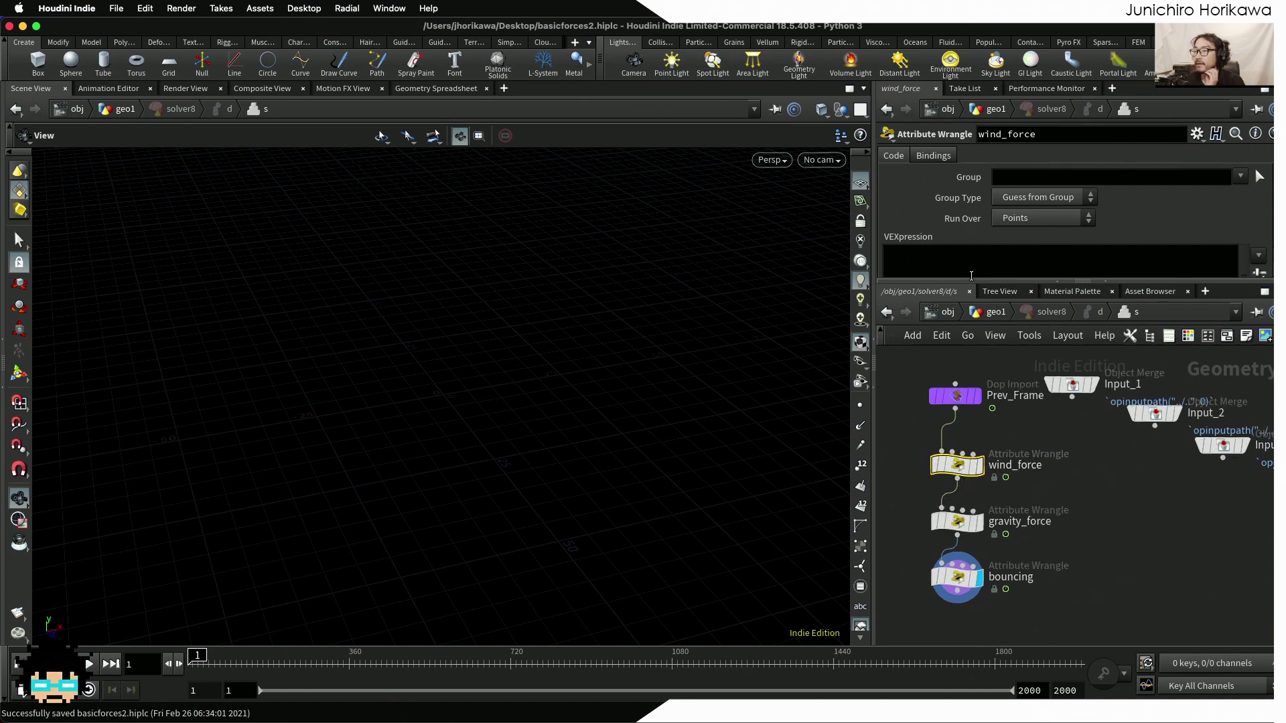
# Enlarge the parameter area and declare the wind vector as set(1,0,0) in the wind_force wrangle's VEXpression
pyautogui.moveTo(973, 282); pyautogui.dragTo(973, 344)
pyautogui.click(966, 298)
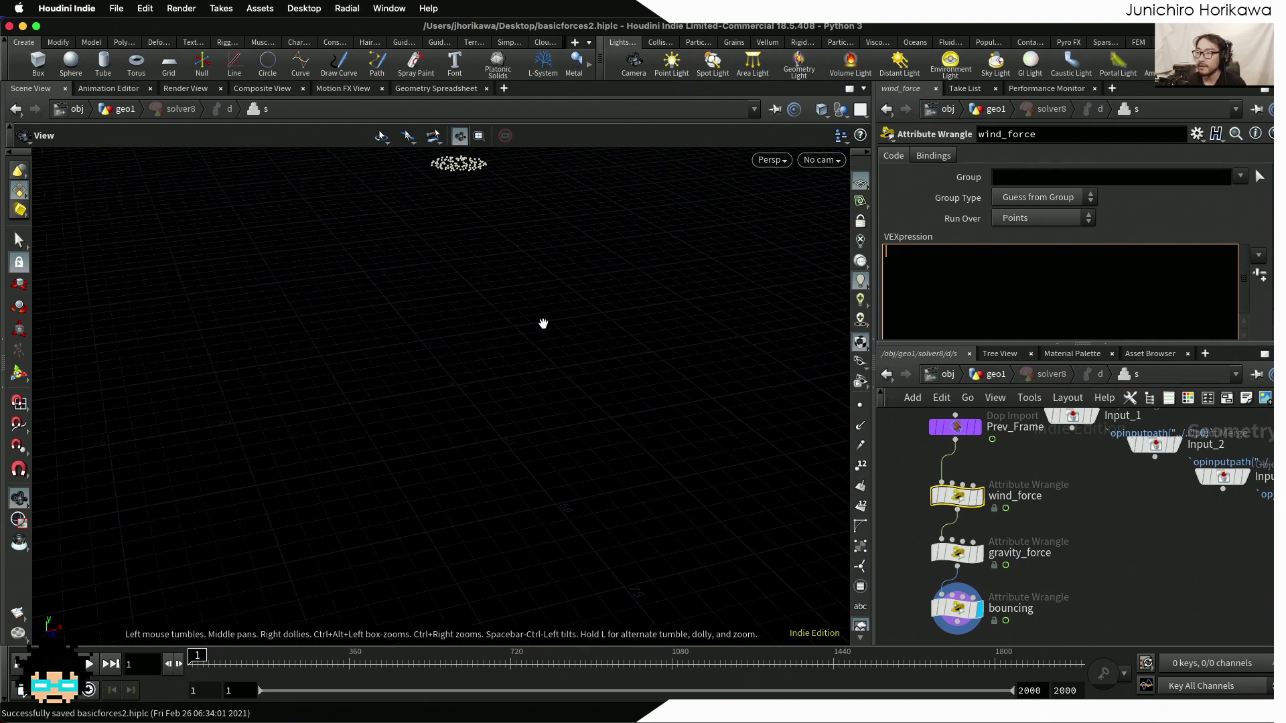
pyautogui.moveTo(506, 294); pyautogui.dragTo(494, 301)
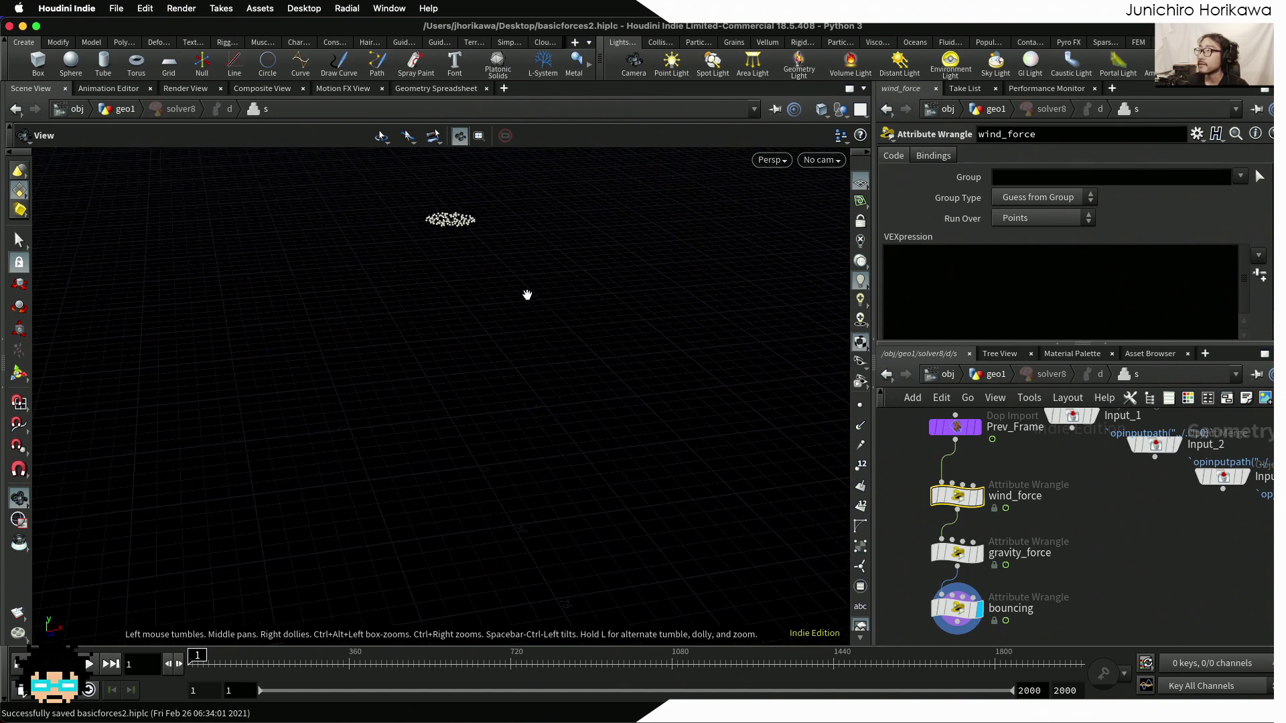
pyautogui.click(882, 297)
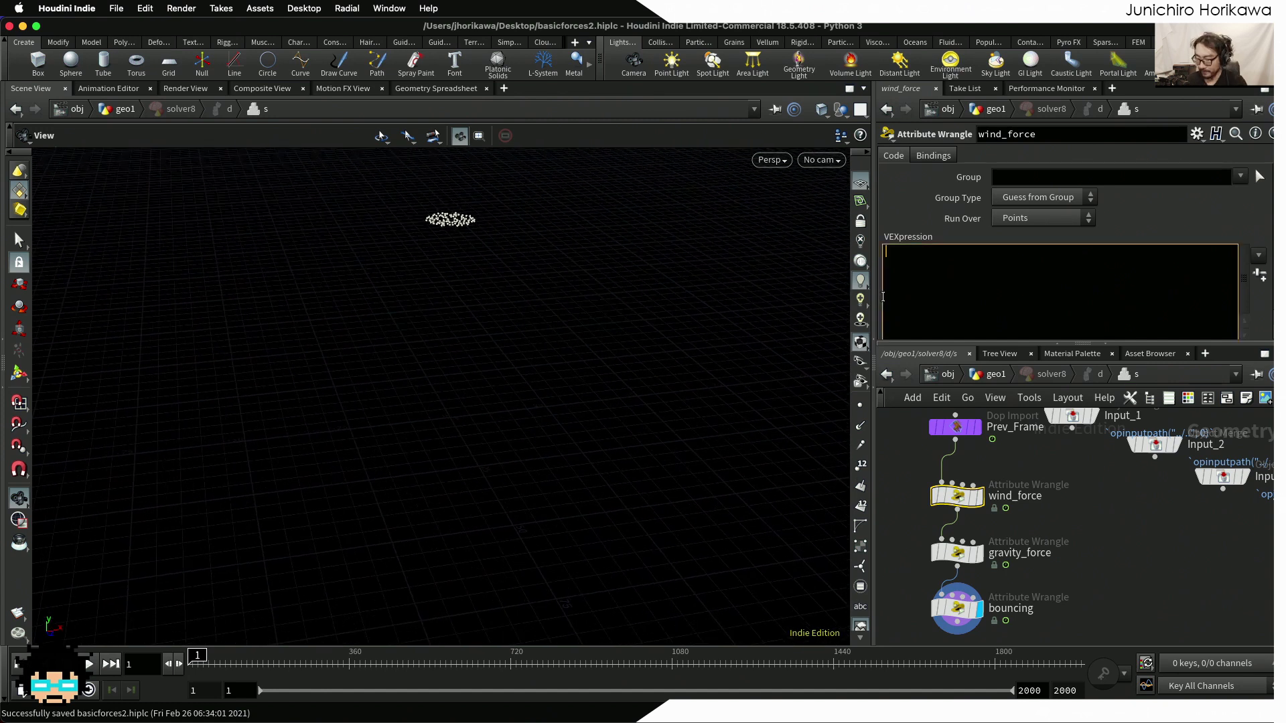
pyautogui.write('vector ')
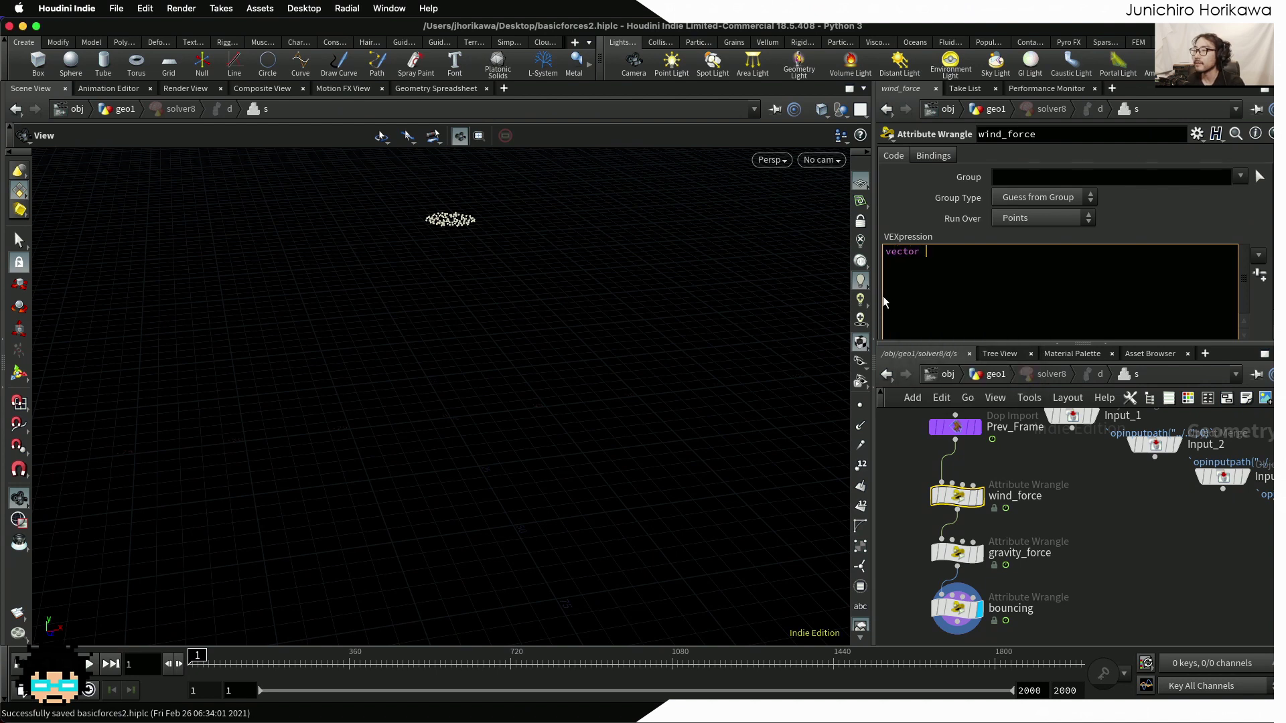
pyautogui.write('wind = set(1,0,0')
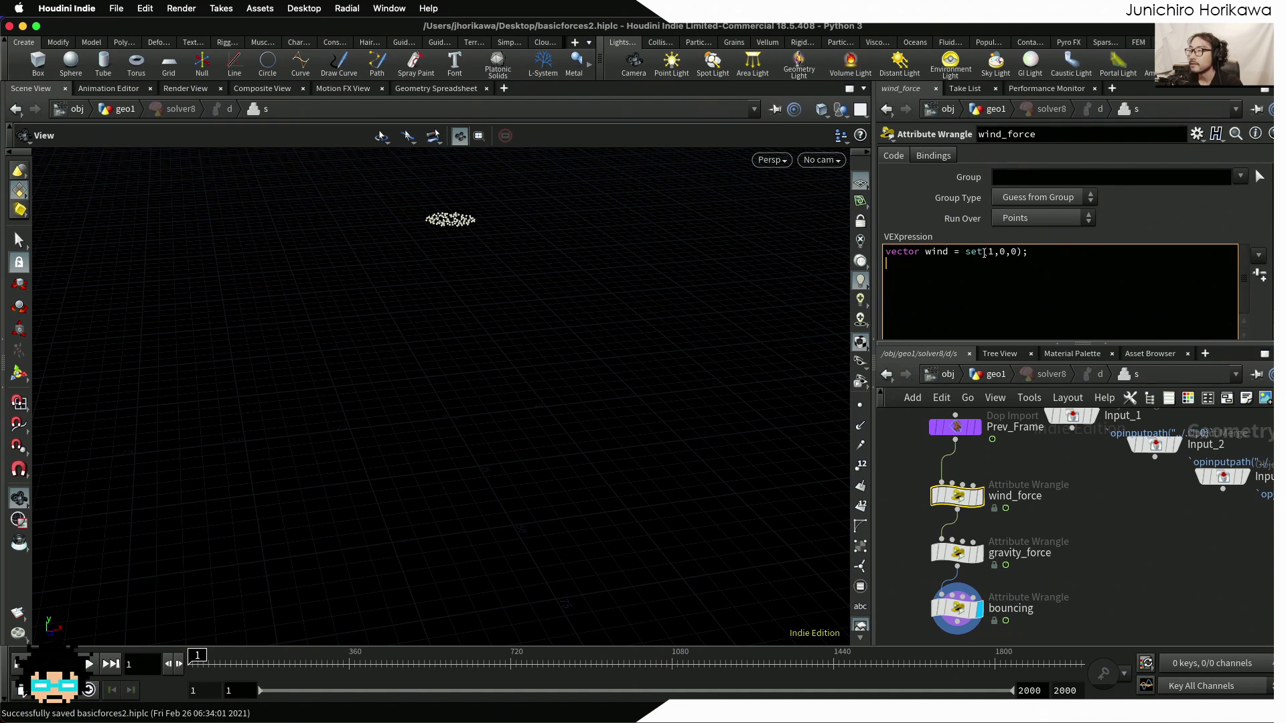
# Replace the wind vector's X component with chf("wind"), create the Wind parameter and edit its value
pyautogui.write('hf("')
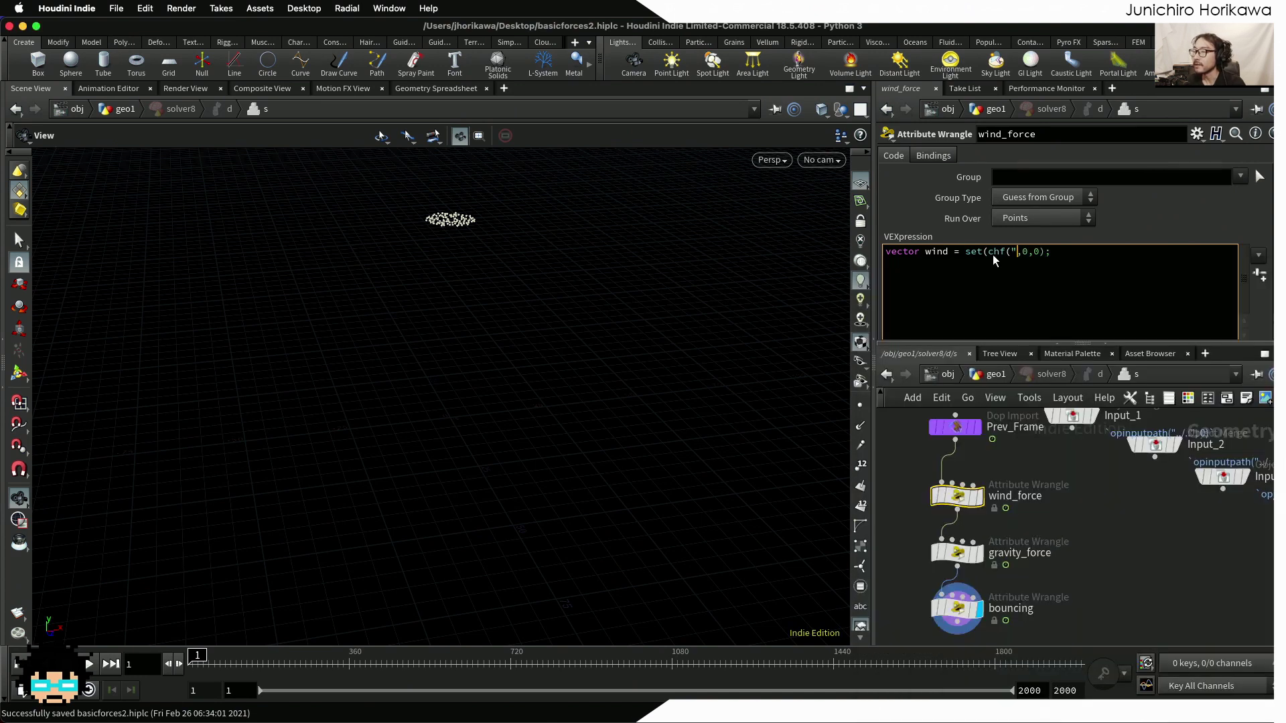
pyautogui.write('wind")')
pyautogui.click(1258, 274)
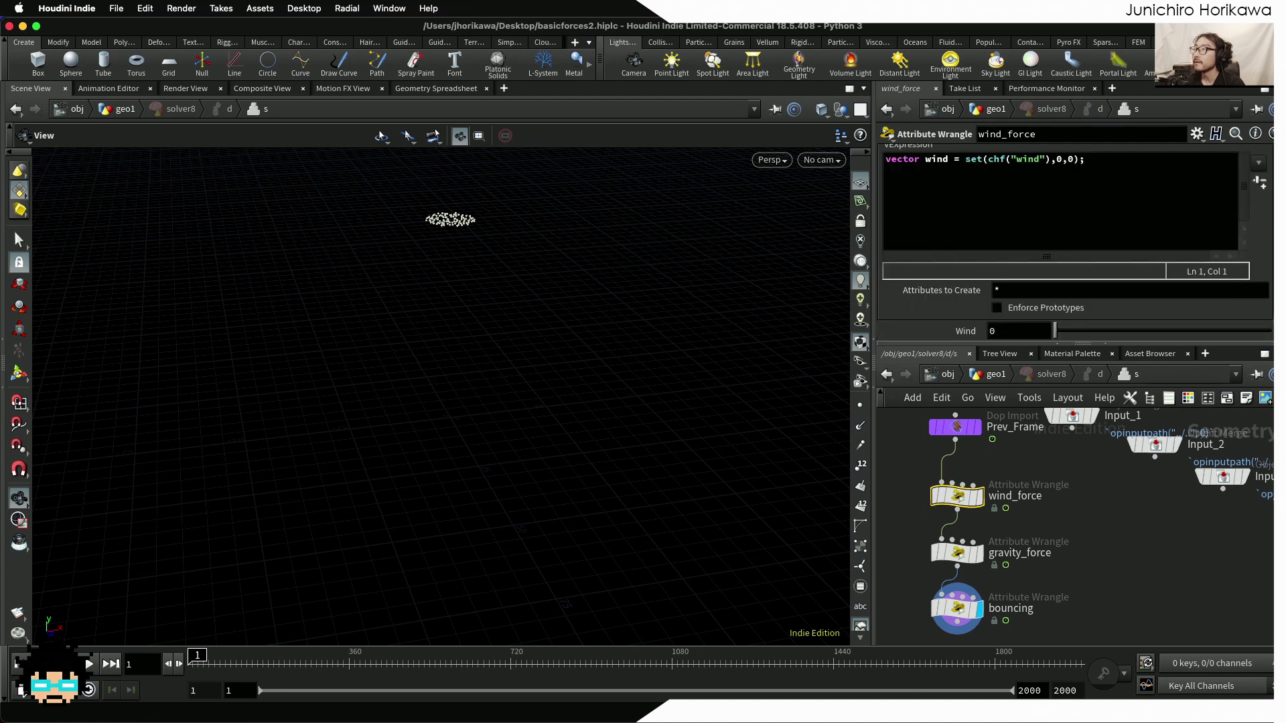
pyautogui.click(1000, 331)
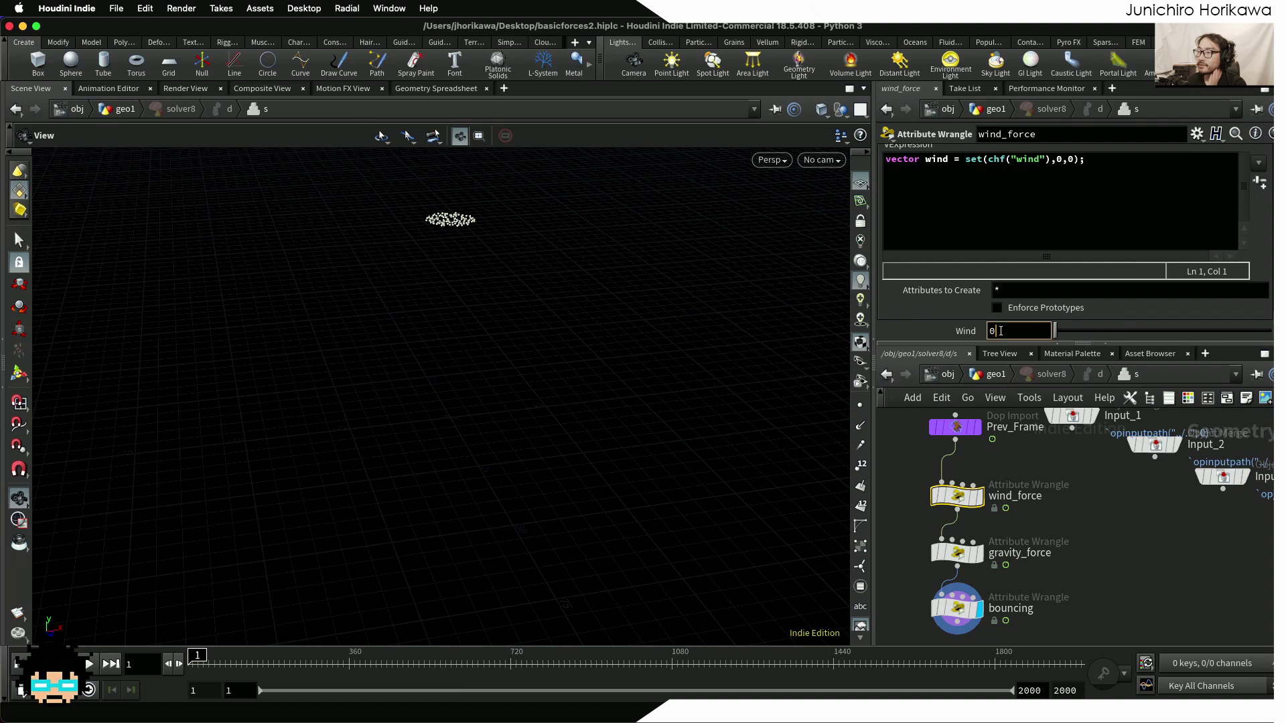
pyautogui.press('Return')
# Check the gravity_force code for reference and add the line v@velocity += wind; to the wind_force expression
pyautogui.click(957, 553)
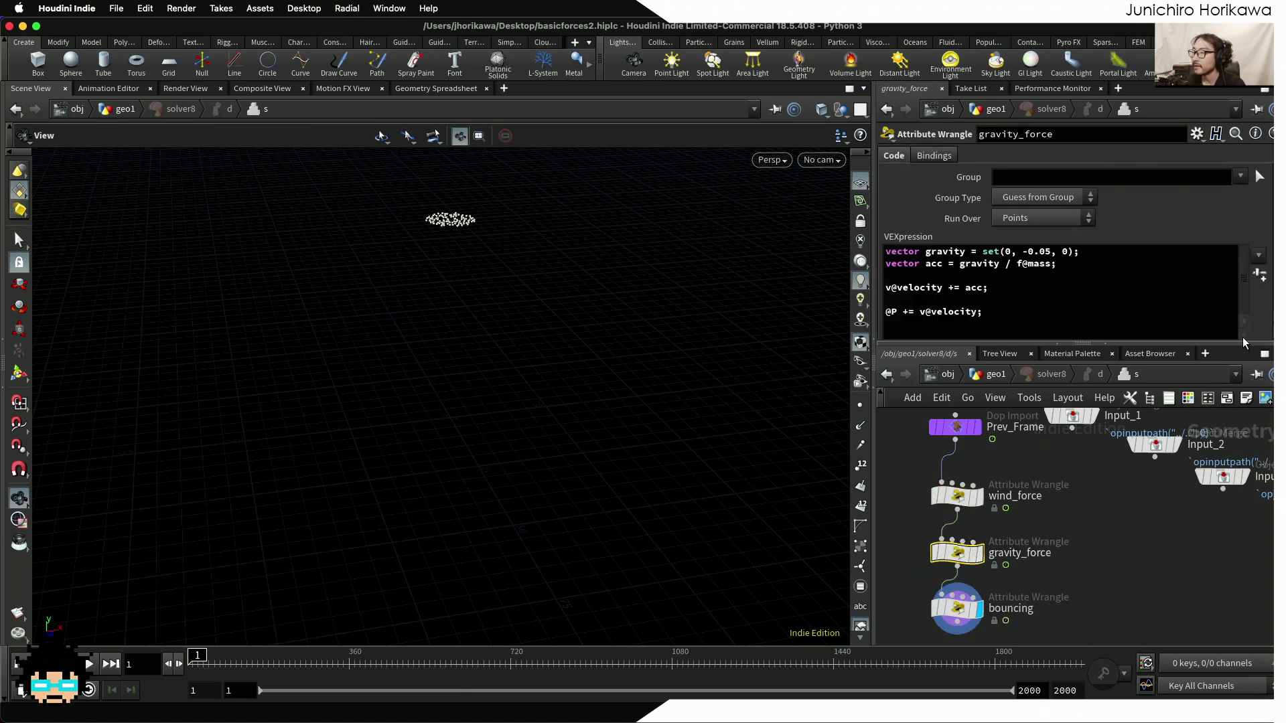
pyautogui.scroll(-3, 1256, 324)
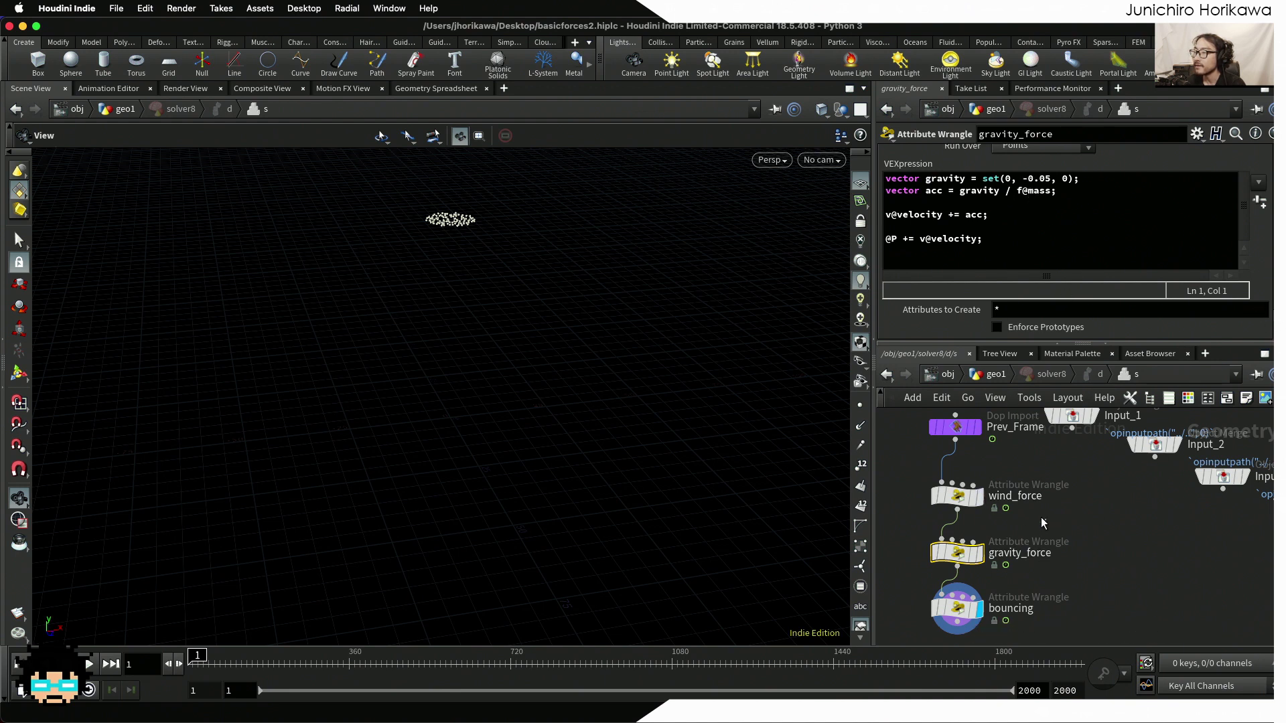
pyautogui.click(958, 495)
pyautogui.scroll(3, 1080, 227)
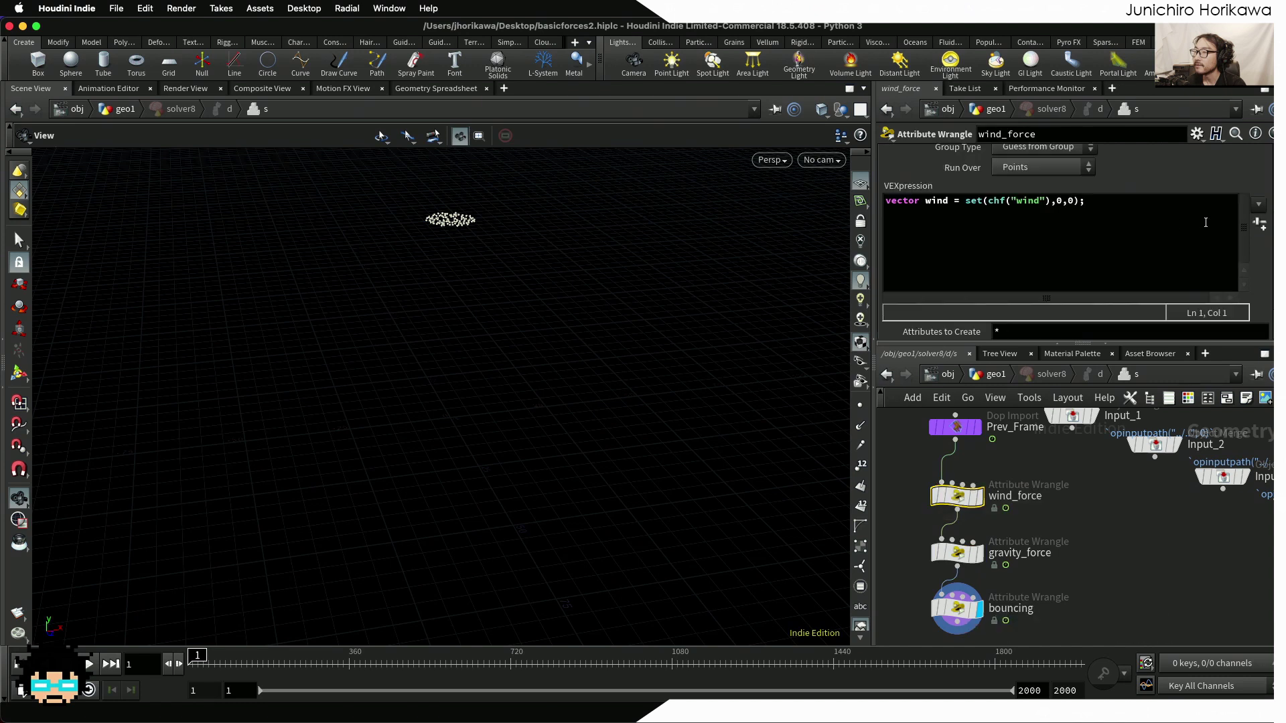
pyautogui.scroll(-3, 1148, 322)
pyautogui.scroll(3, 1232, 263)
pyautogui.click(1140, 262)
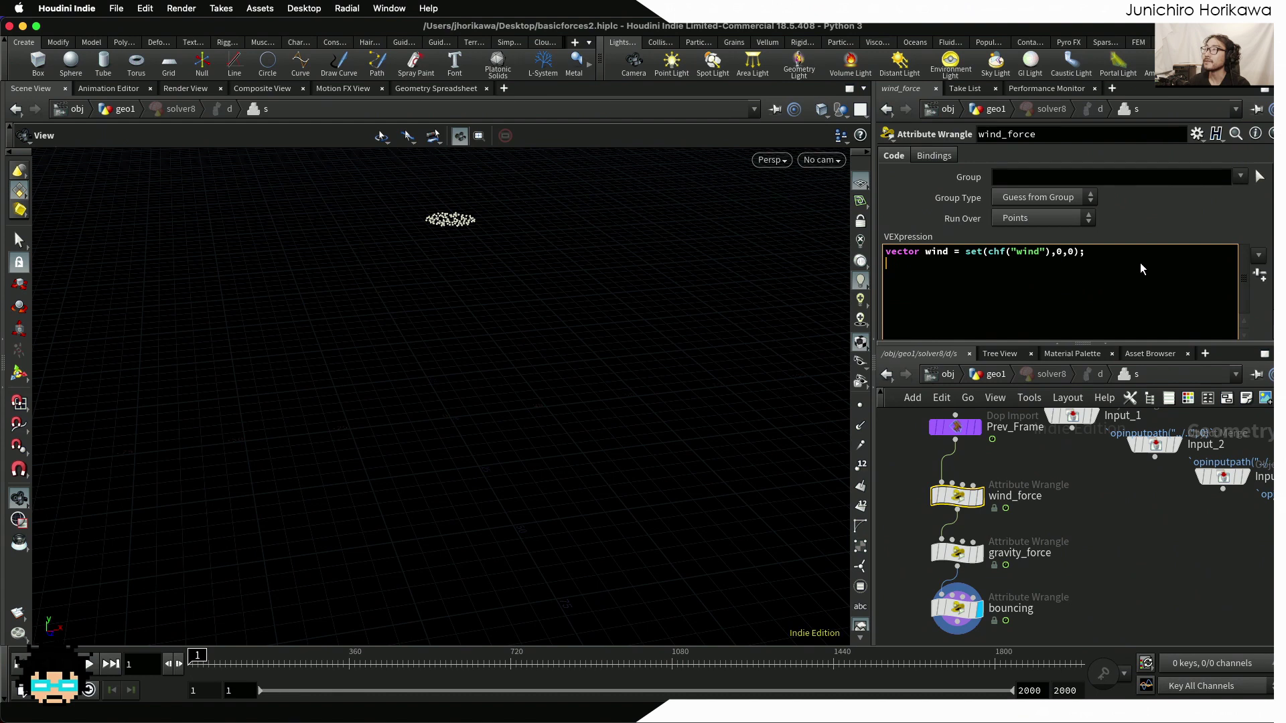
pyautogui.write('ve')
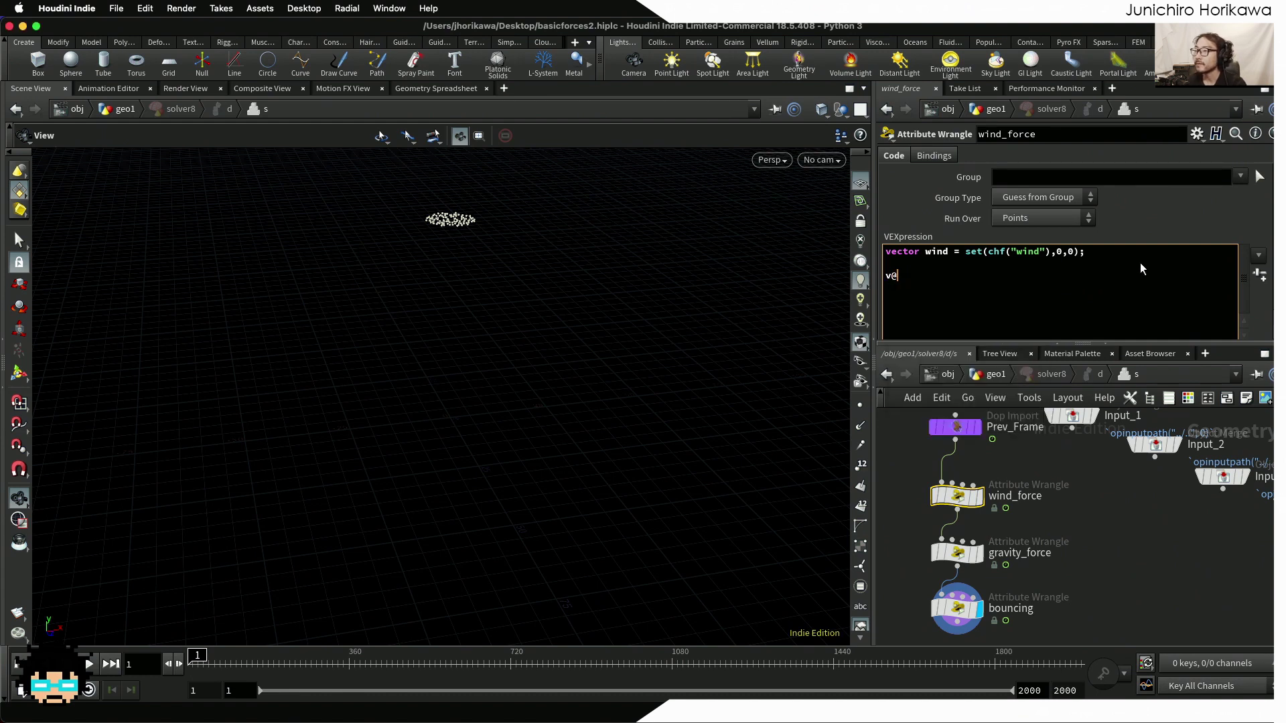
pyautogui.write('velicity + wind')
pyautogui.press('BackSpace')
pyautogui.press('BackSpace')
pyautogui.press('BackSpace')
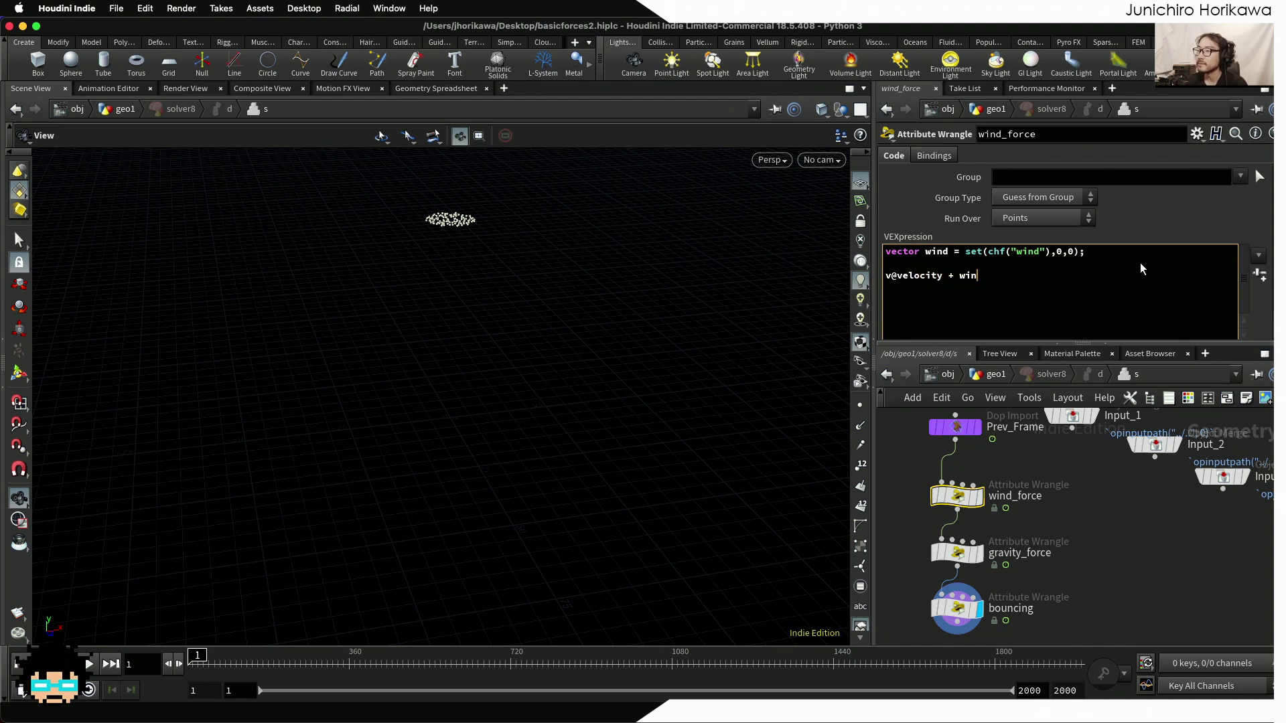
pyautogui.press('BackSpace')
pyautogui.press('BackSpace')
pyautogui.write('= wind;')
# Go back up to geo1, play the wind simulation while viewing the particles from several angles, and return to frame 1
pyautogui.scroll(-2, 1068, 488)
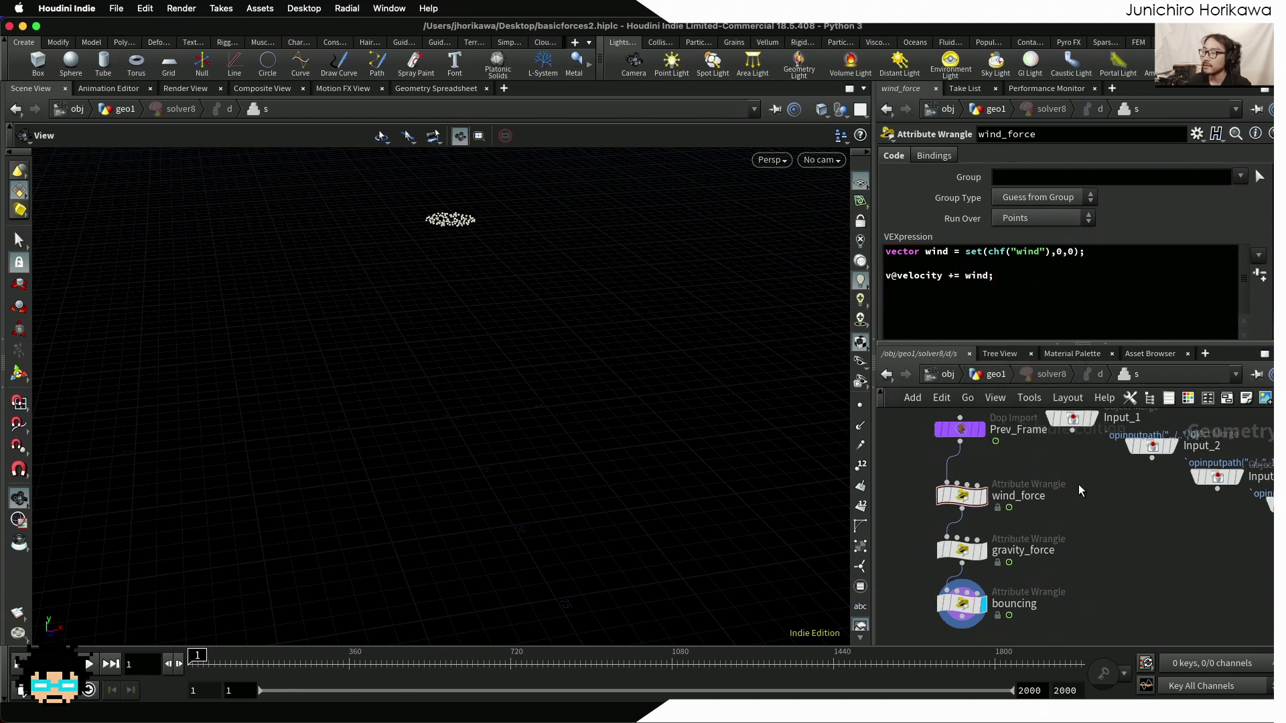
pyautogui.click(966, 598)
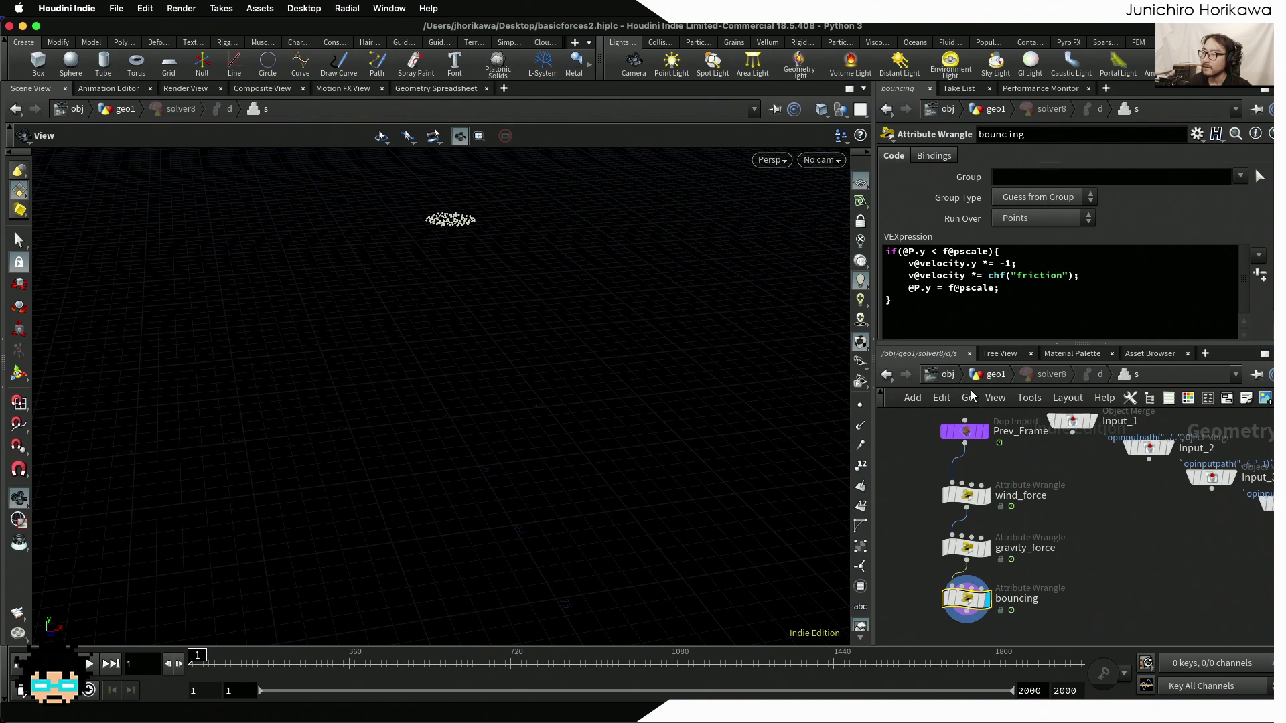
pyautogui.click(986, 377)
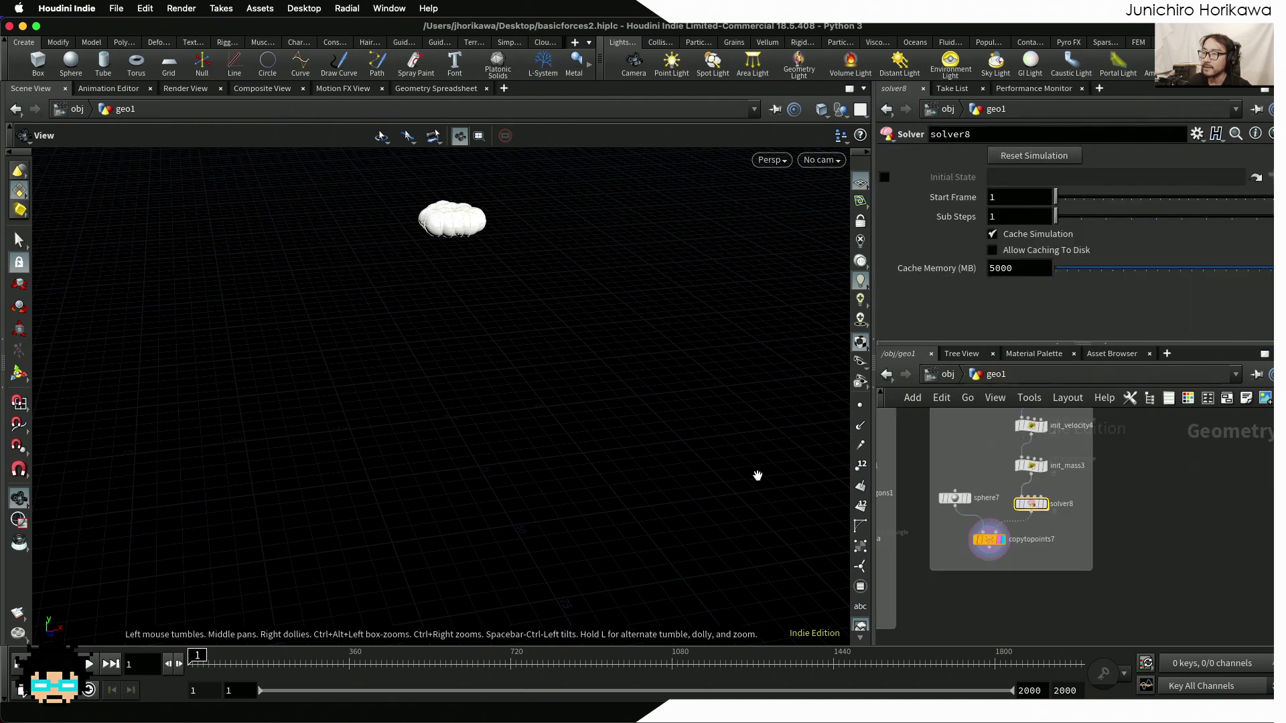
pyautogui.moveTo(616, 458); pyautogui.dragTo(453, 493, button='middle')
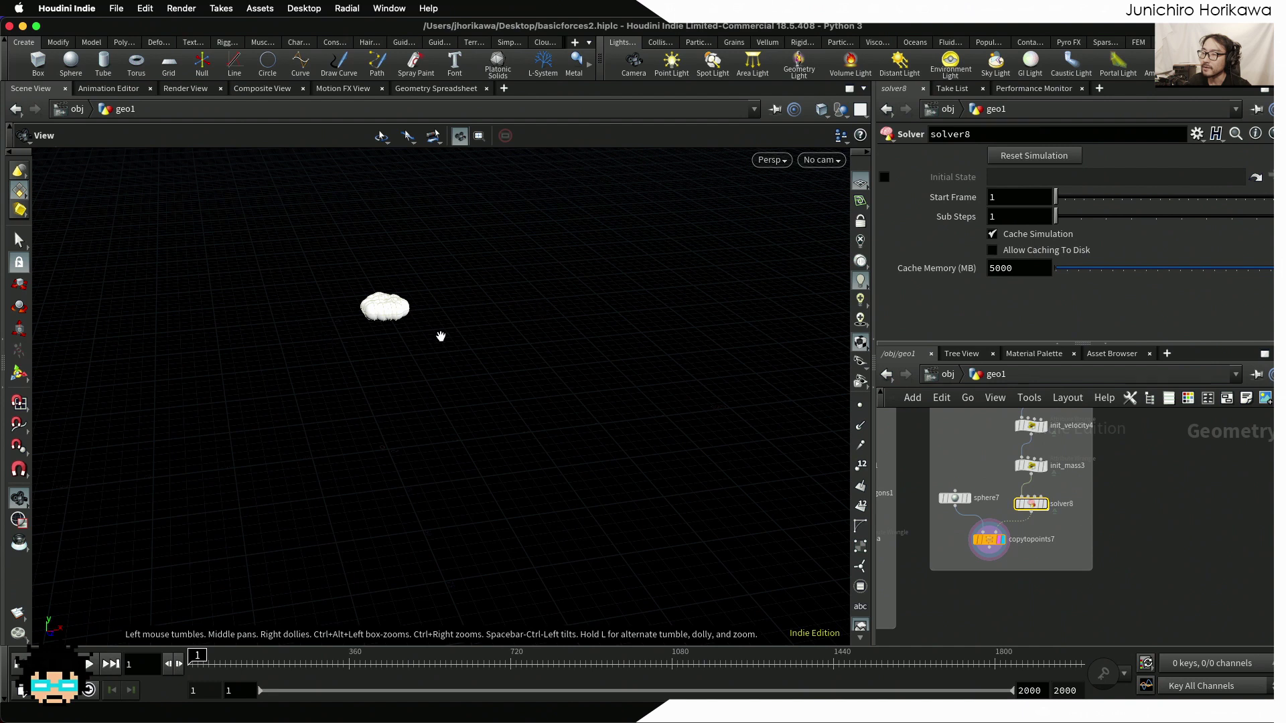
pyautogui.click(89, 663)
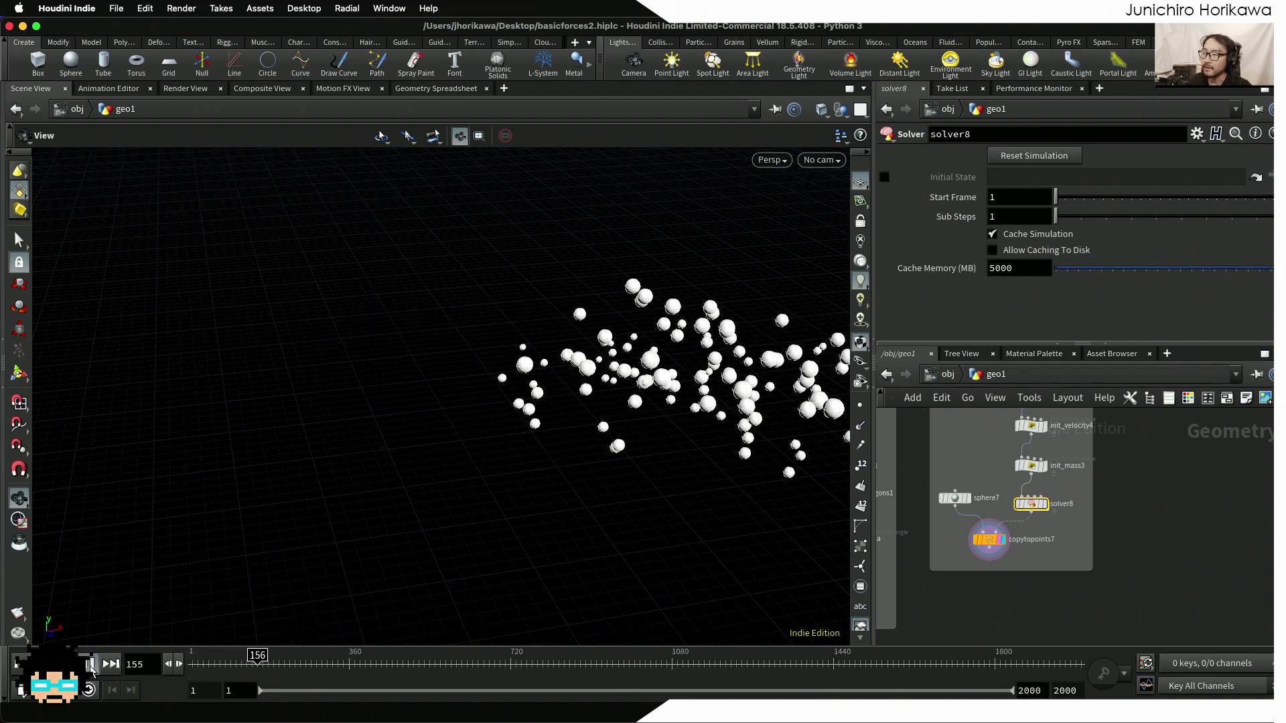
pyautogui.moveTo(327, 416); pyautogui.dragTo(448, 397)
pyautogui.click(89, 664)
pyautogui.click(89, 664)
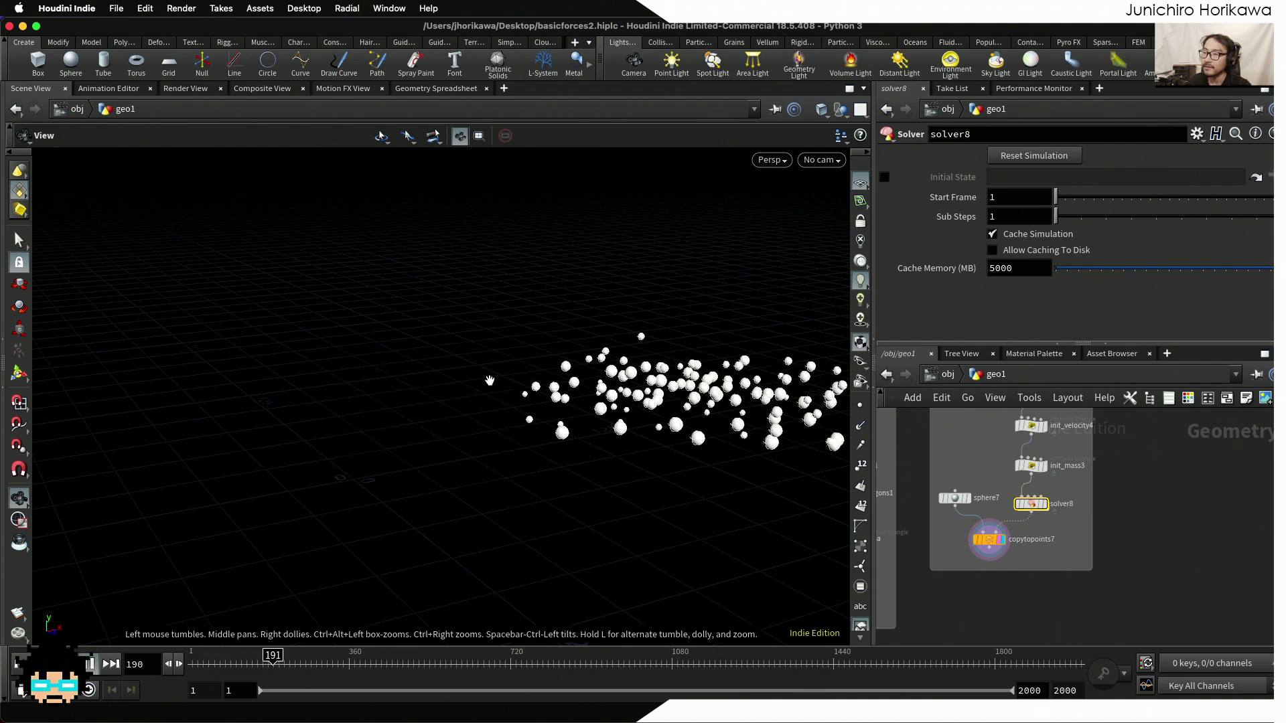
pyautogui.moveTo(492, 371); pyautogui.dragTo(359, 402)
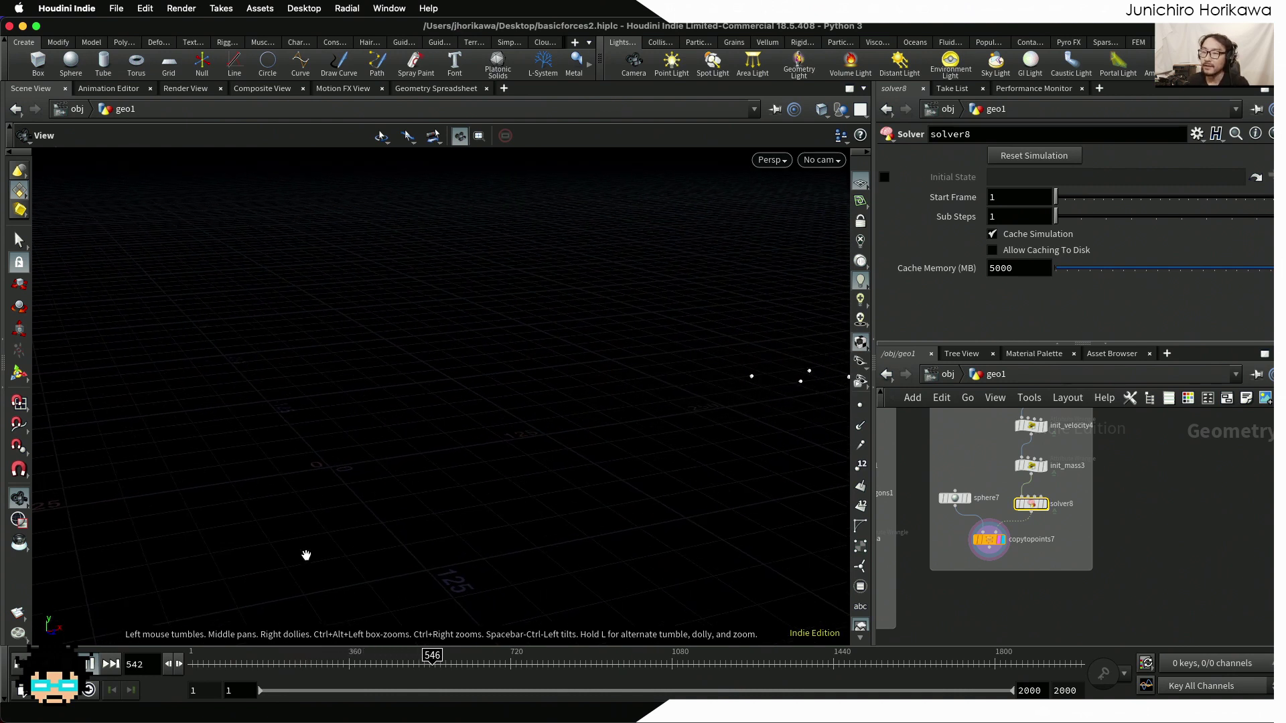
pyautogui.moveTo(364, 476); pyautogui.dragTo(510, 425)
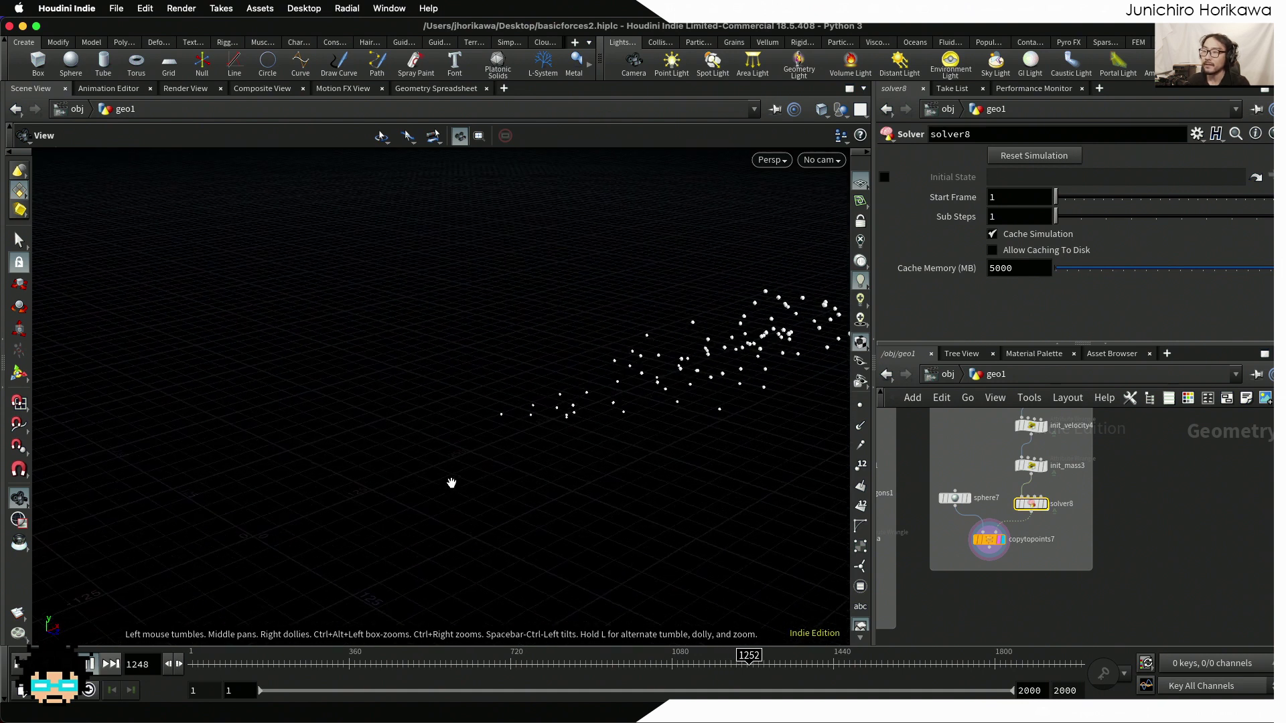
pyautogui.click(90, 664)
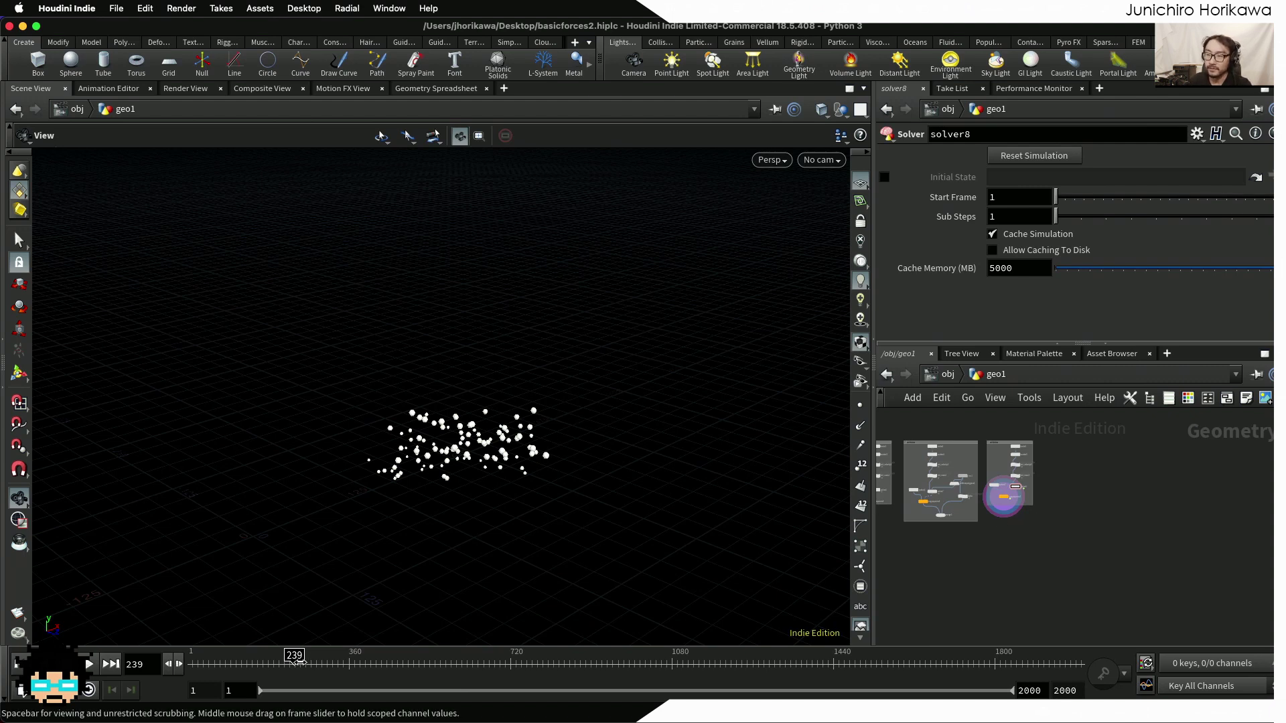
pyautogui.hotkey('ctrl', 'Left')
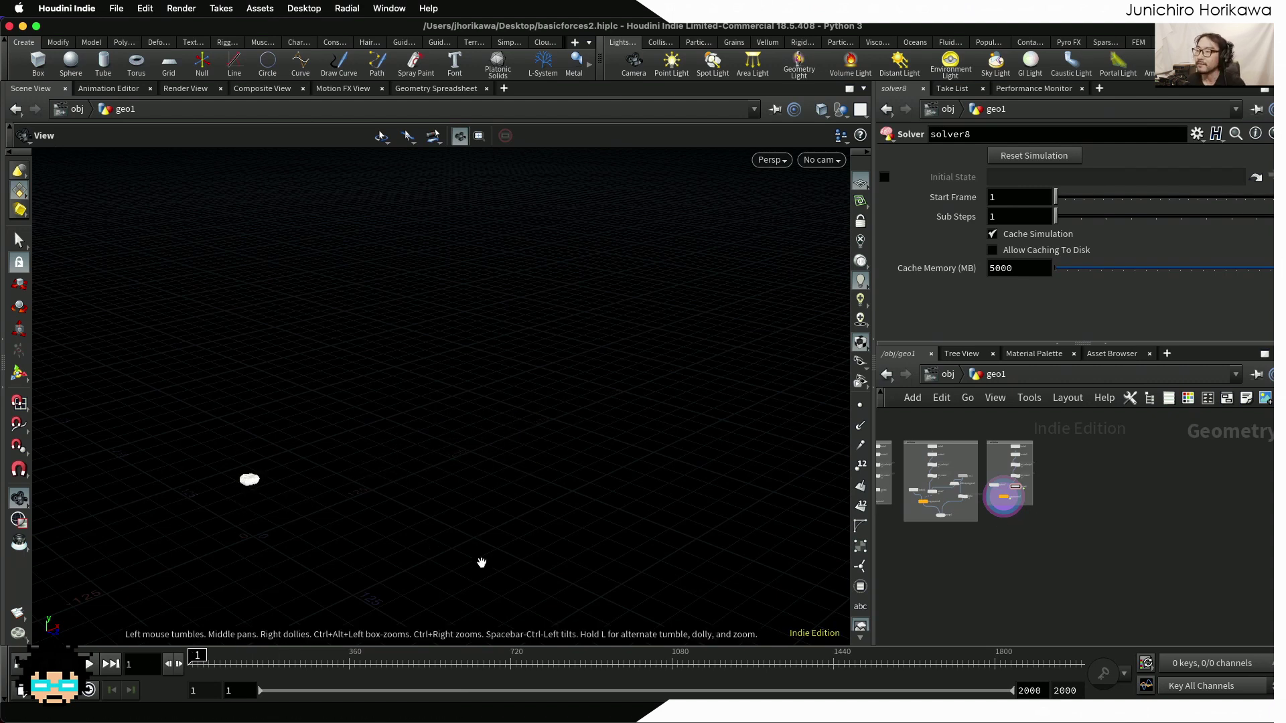
# Duplicate the whole wind network with its network box and place the copy beside the original
pyautogui.scroll(5, 1002, 512)
pyautogui.moveTo(1002, 513); pyautogui.dragTo(954, 588, button='middle')
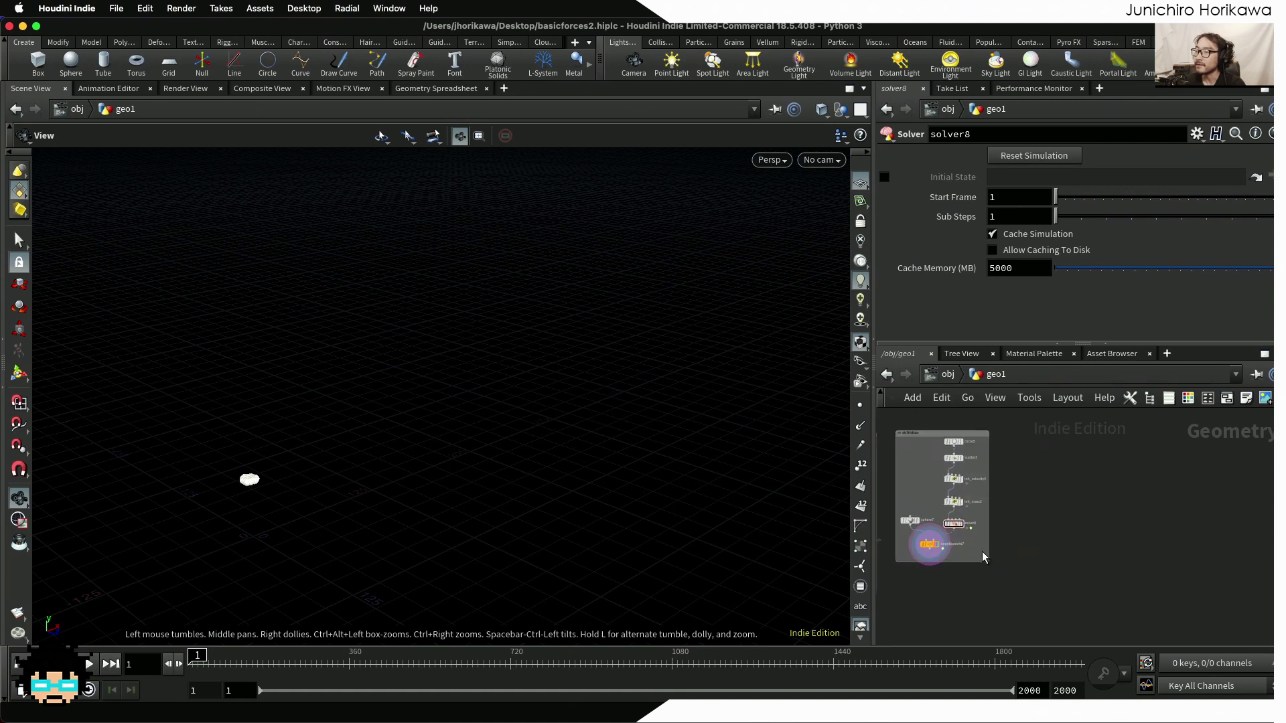
pyautogui.moveTo(1010, 581); pyautogui.dragTo(1049, 442)
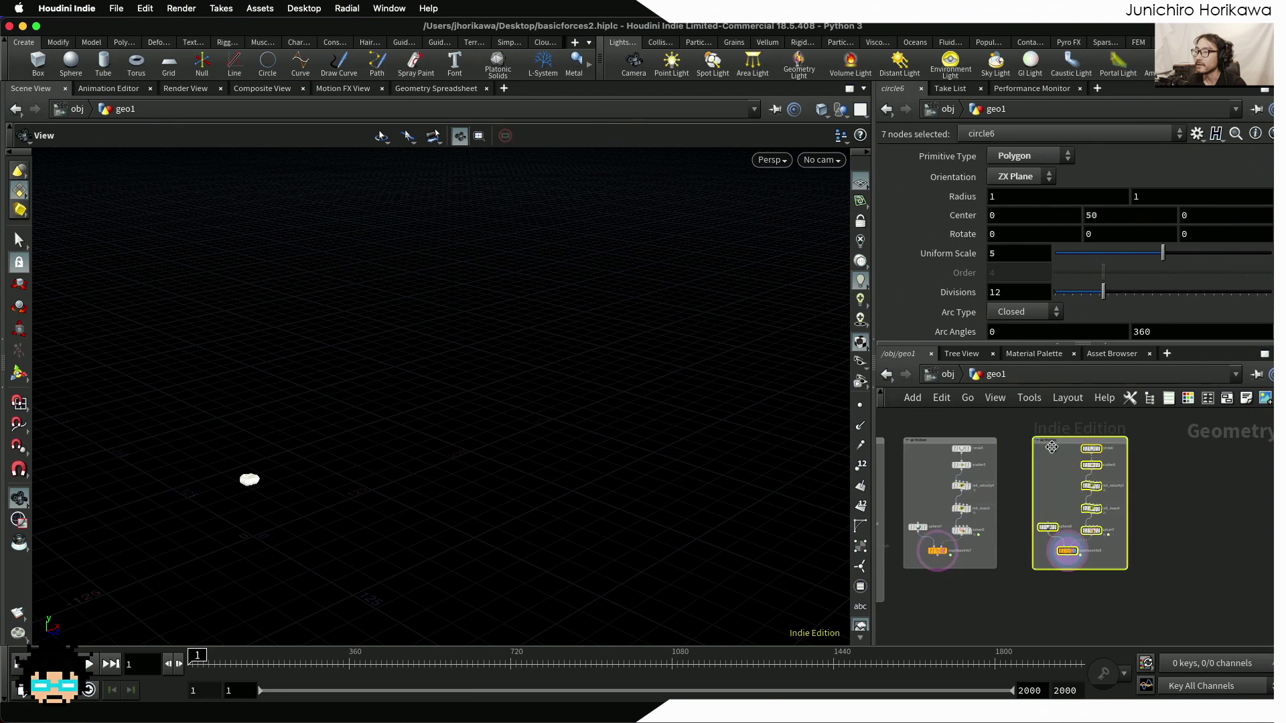
# Enlarge the duplicated network box to leave free space beside and below the solver9 and copytopoints8 nodes
pyautogui.scroll(4, 1081, 542)
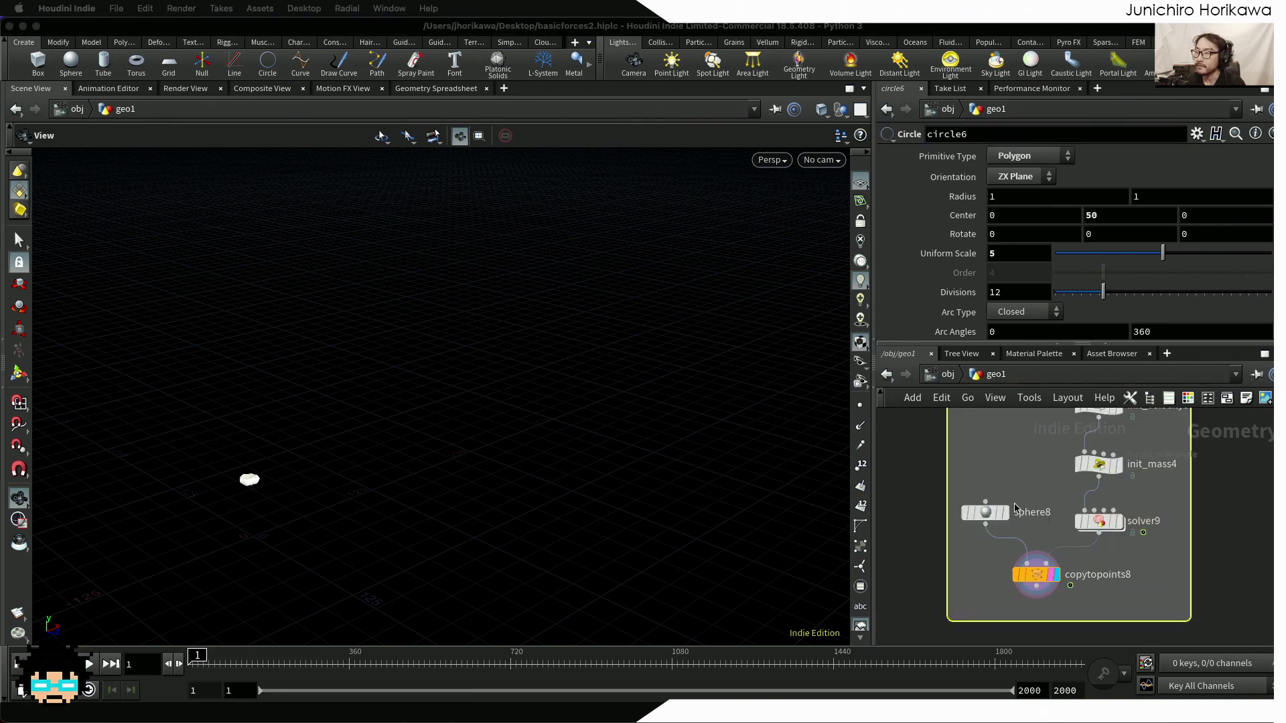
pyautogui.scroll(-1, 1011, 566)
pyautogui.click(1119, 601)
pyautogui.moveTo(1125, 603); pyautogui.dragTo(1015, 582, button='middle')
pyautogui.moveTo(1066, 593); pyautogui.dragTo(1131, 631)
pyautogui.scroll(-3, 1111, 557)
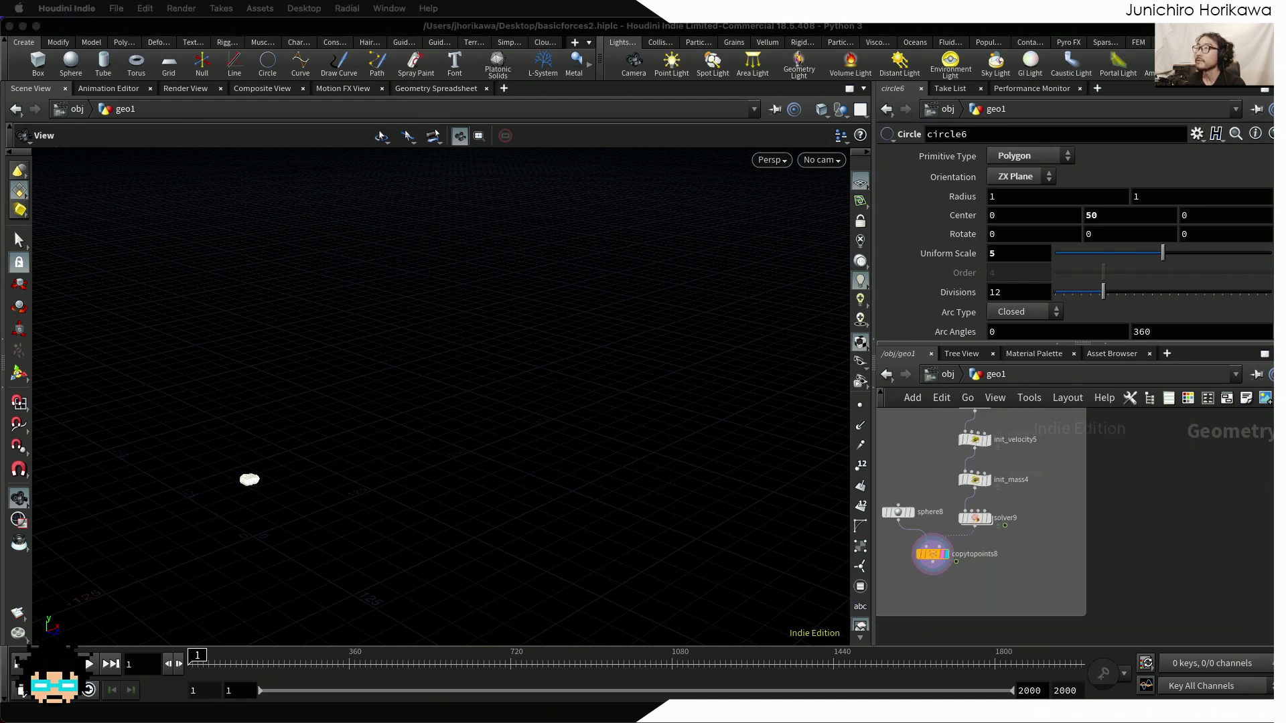
pyautogui.click(1058, 502)
pyautogui.scroll(-2, 1041, 499)
# Add a Box node in the free space of the duplicated network, beside the init_velocity5 and init_mass4 nodes
pyautogui.moveTo(533, 450); pyautogui.dragTo(262, 370)
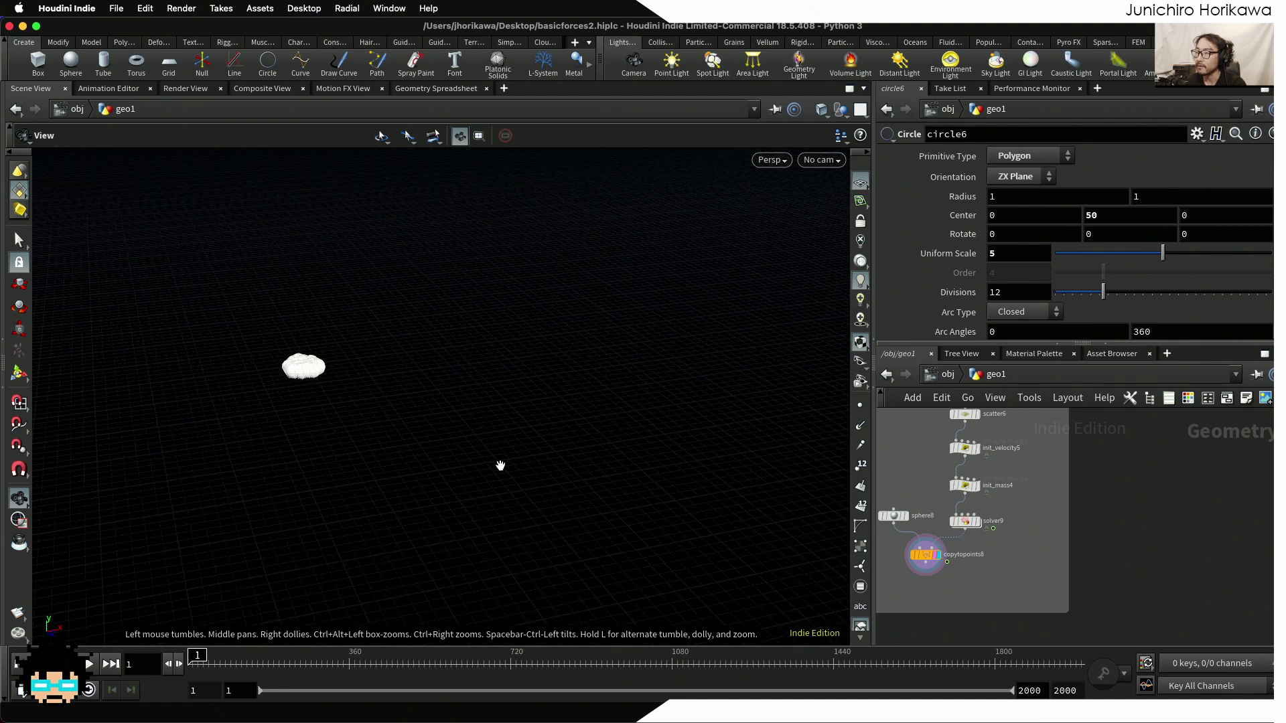
pyautogui.press('Tab')
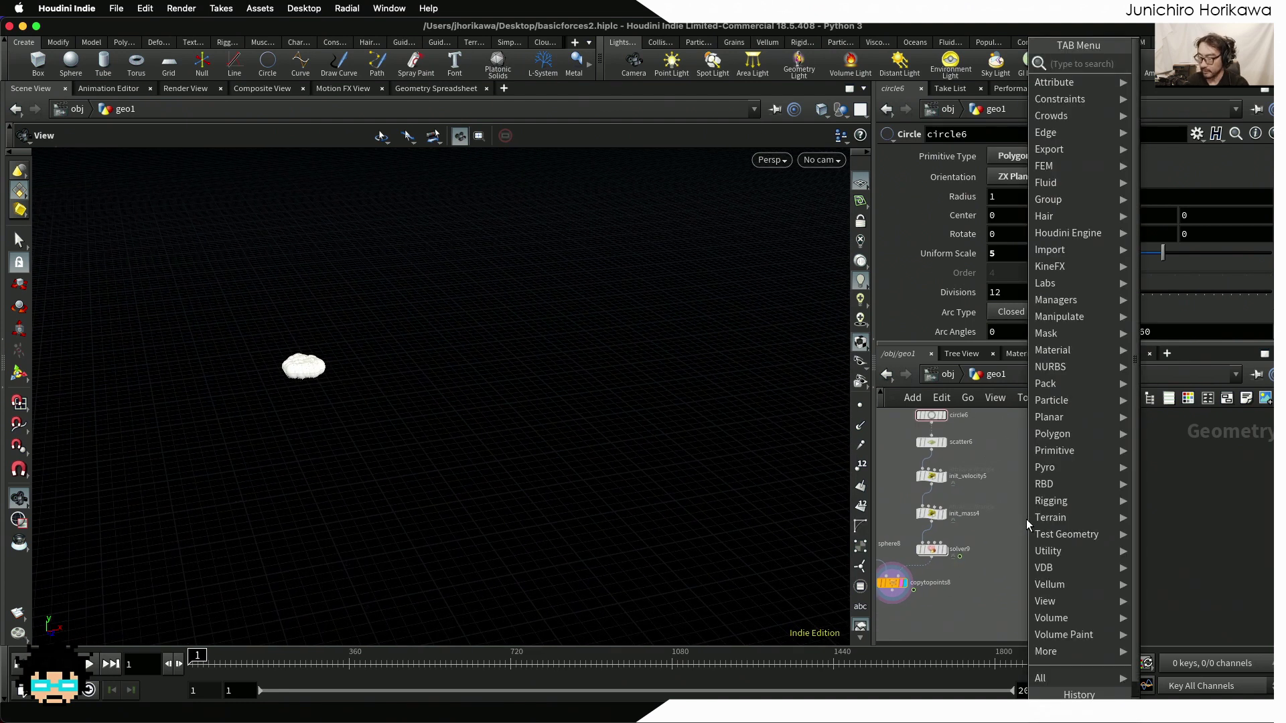
pyautogui.write('box')
pyautogui.press('Return')
pyautogui.click(1041, 496)
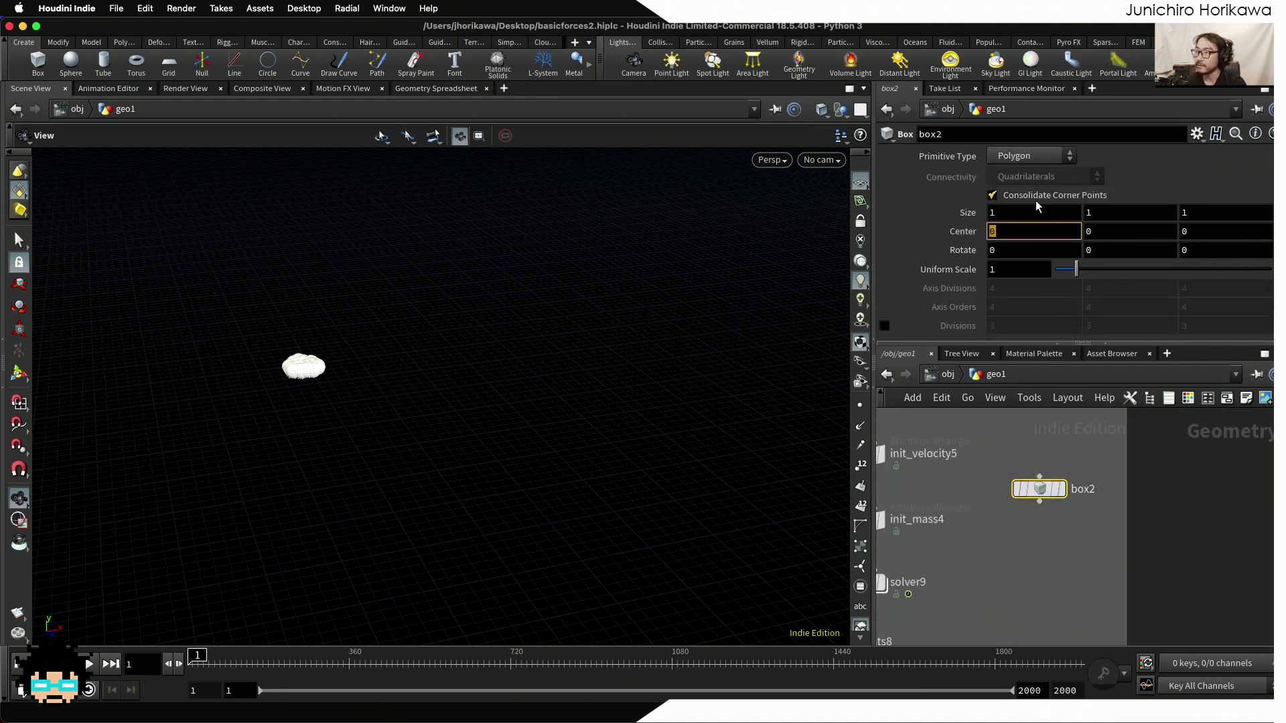
# Set the size of the box2 node to 100 by 50 by 100
pyautogui.click(998, 213)
pyautogui.write('100')
pyautogui.press('Tab')
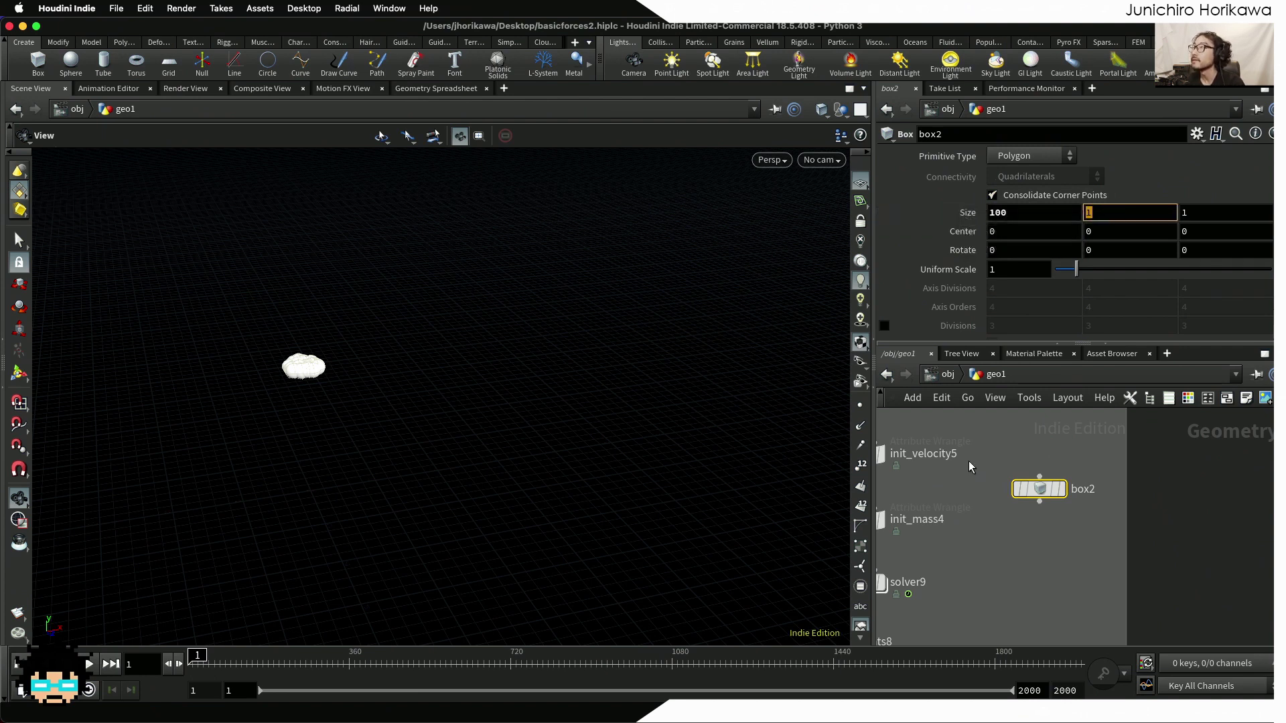
pyautogui.write('50')
pyautogui.press('Tab')
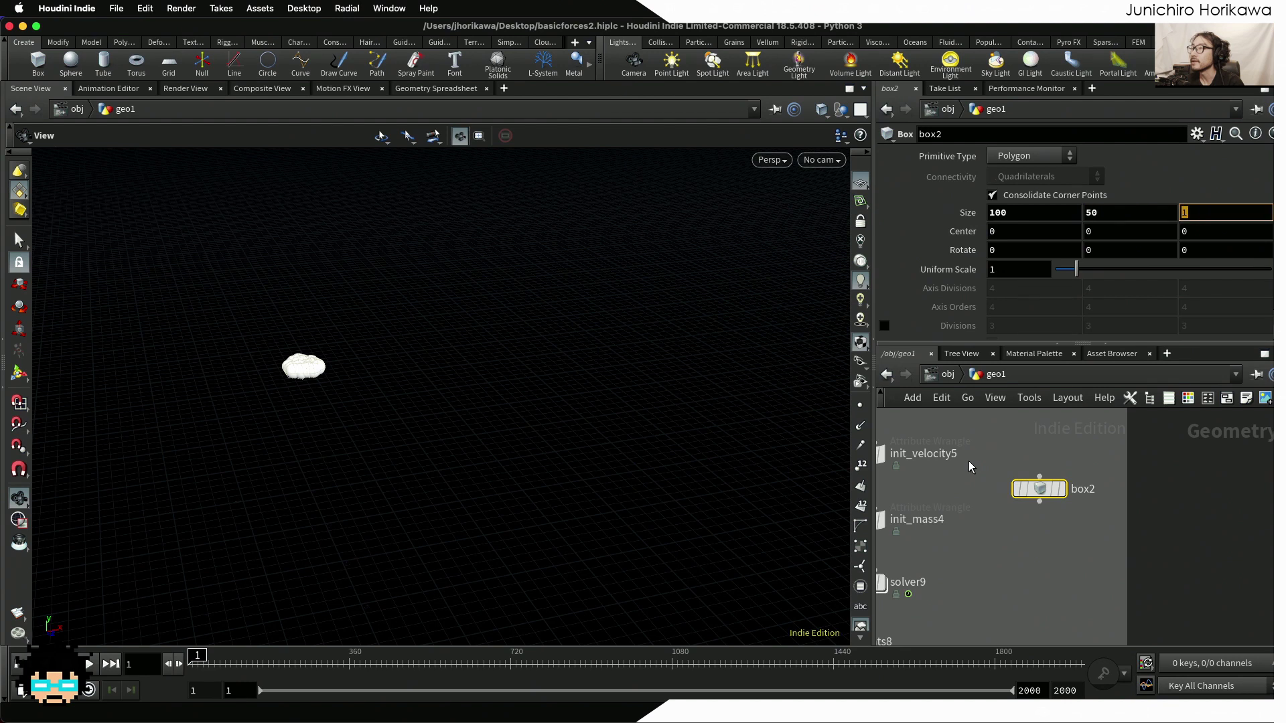
pyautogui.write('100')
pyautogui.press('Return')
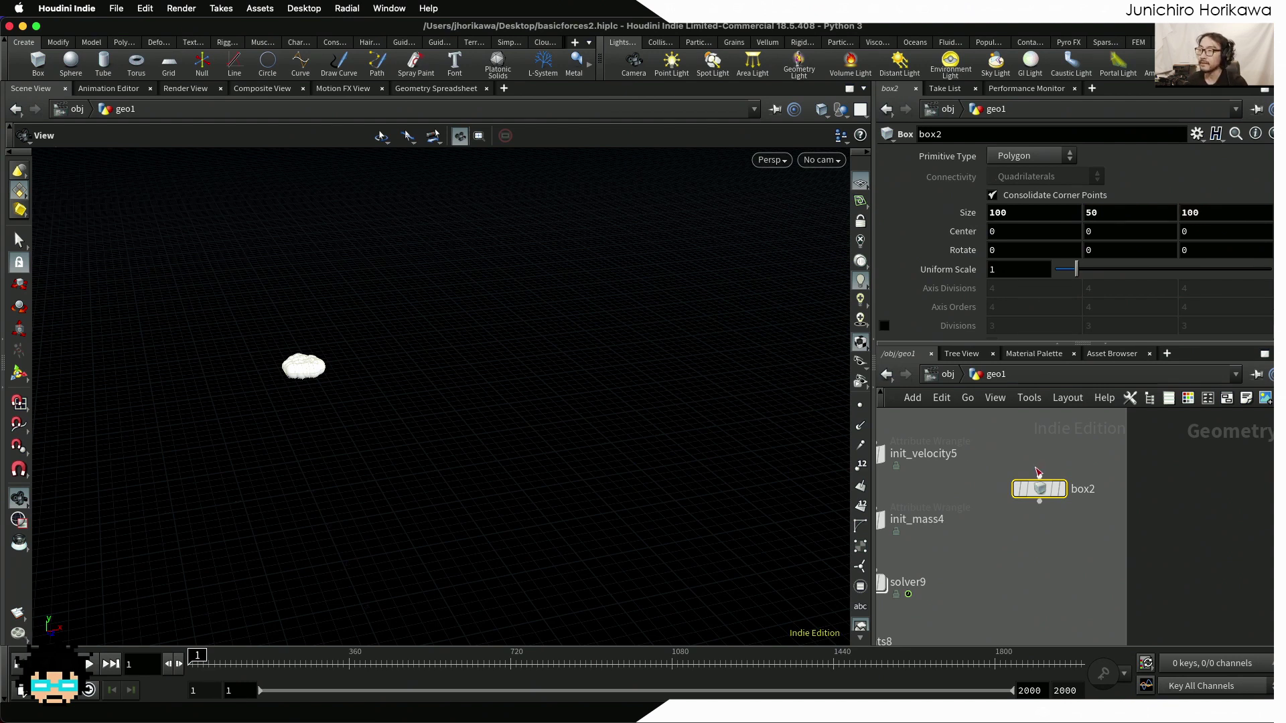
# Set the Y center of box2 to 25 and display the box in the viewport
pyautogui.click(1103, 231)
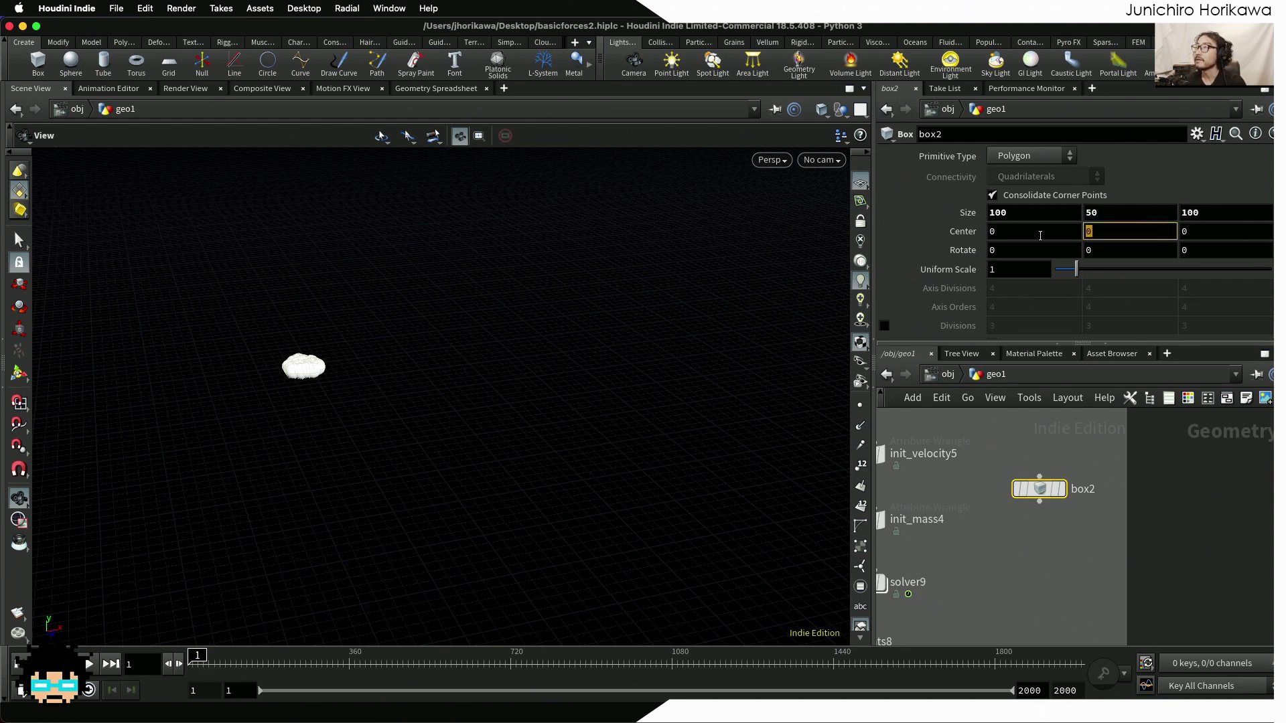
pyautogui.write('25')
pyautogui.press('Return')
pyautogui.click(1058, 489)
pyautogui.moveTo(560, 396); pyautogui.dragTo(399, 326)
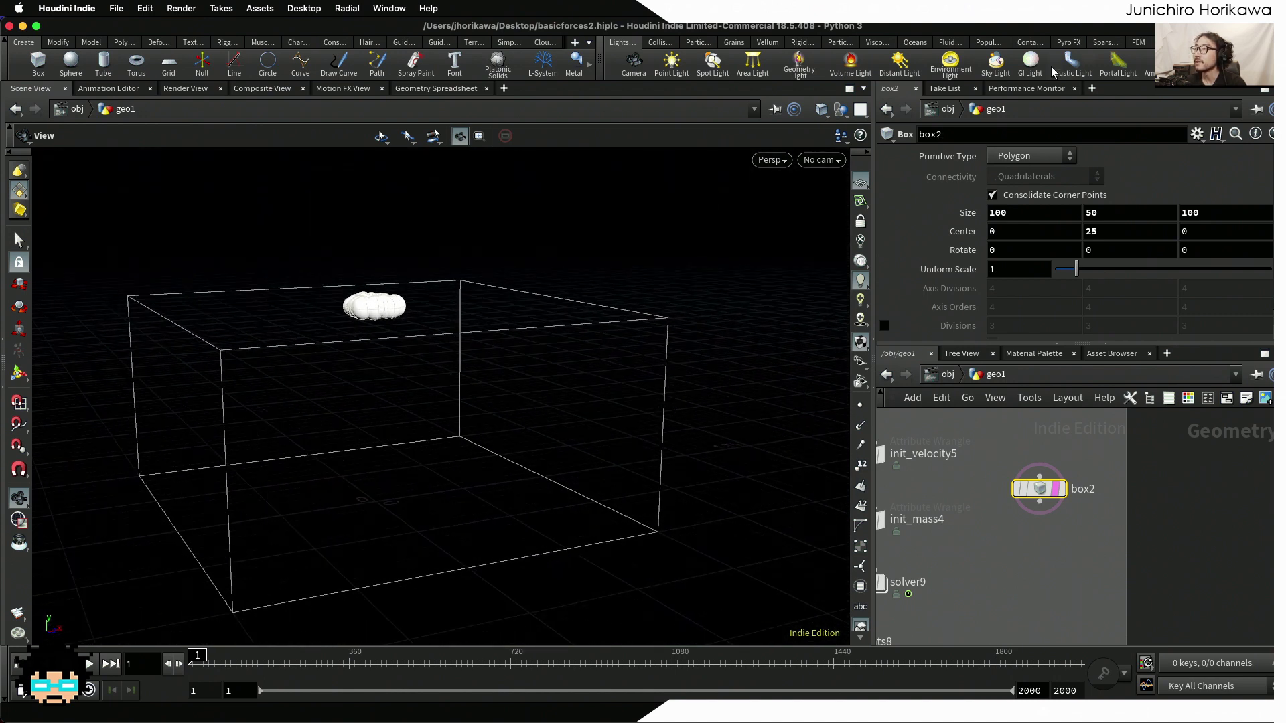
# Add a Volume node below box2, connect the box to its input and display the volume
pyautogui.scroll(-2, 1048, 520)
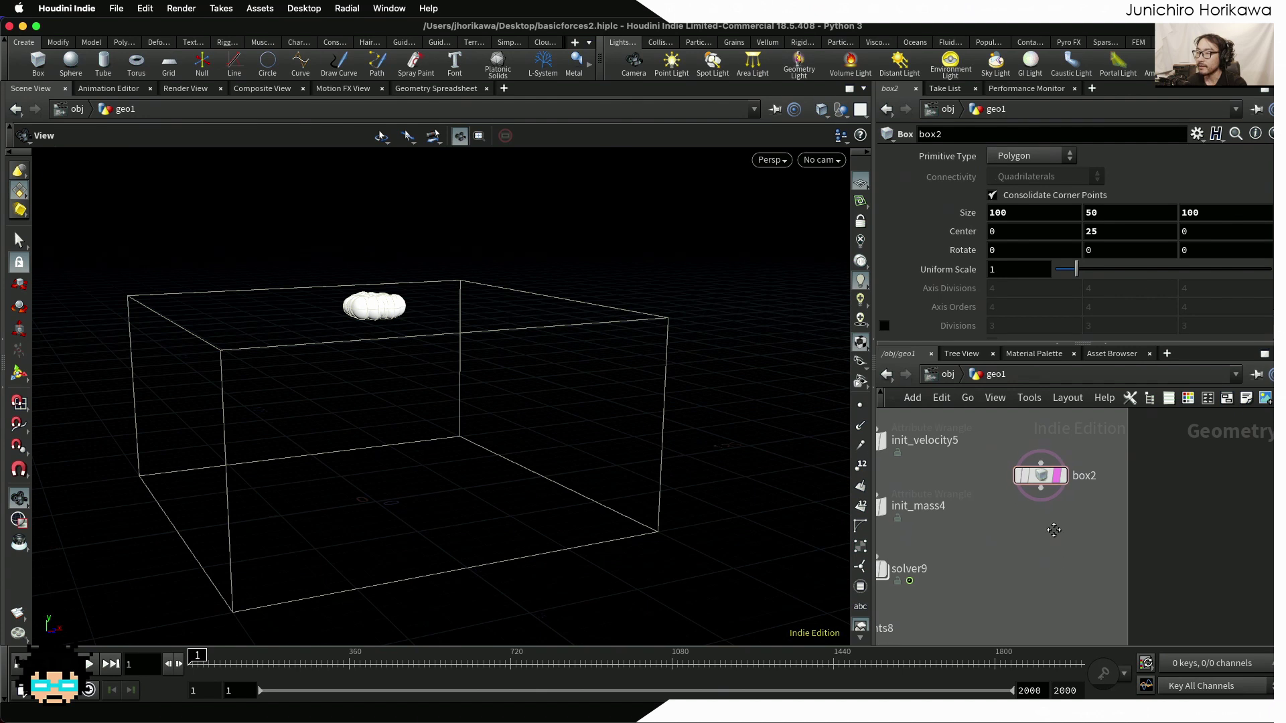
pyautogui.press('Tab')
pyautogui.write('volum')
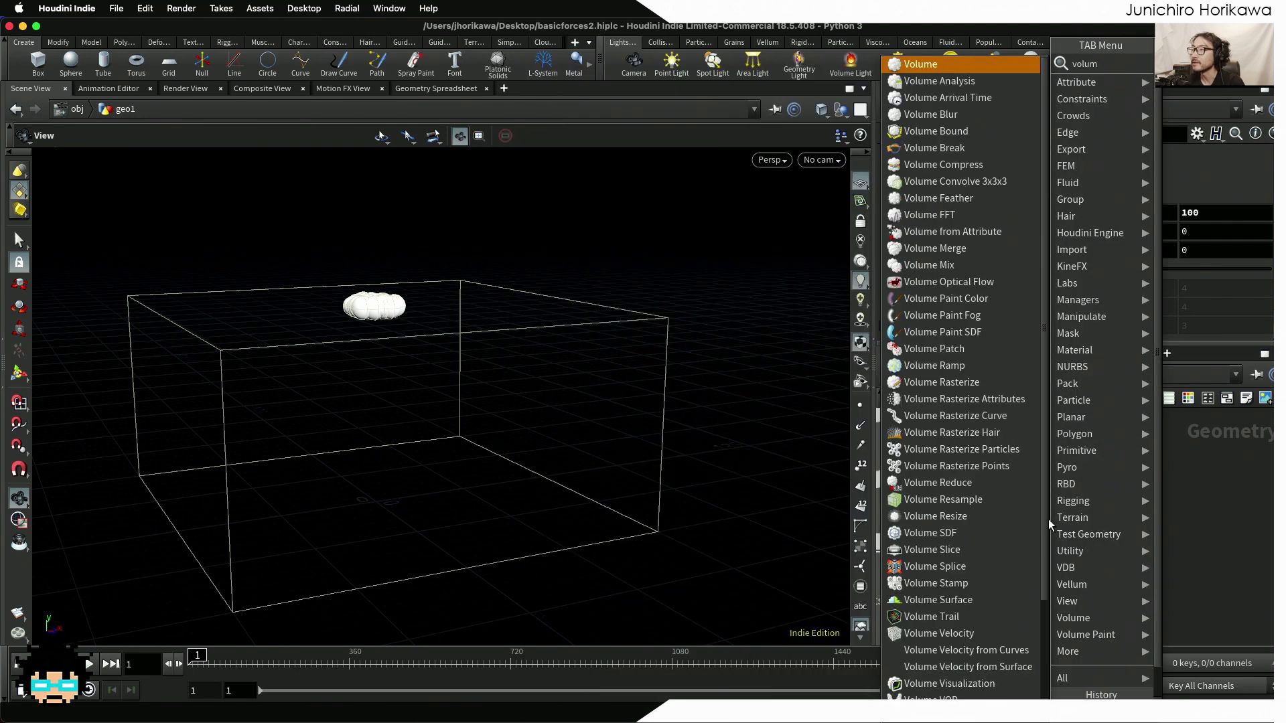
pyautogui.press('Return')
pyautogui.click(1048, 520)
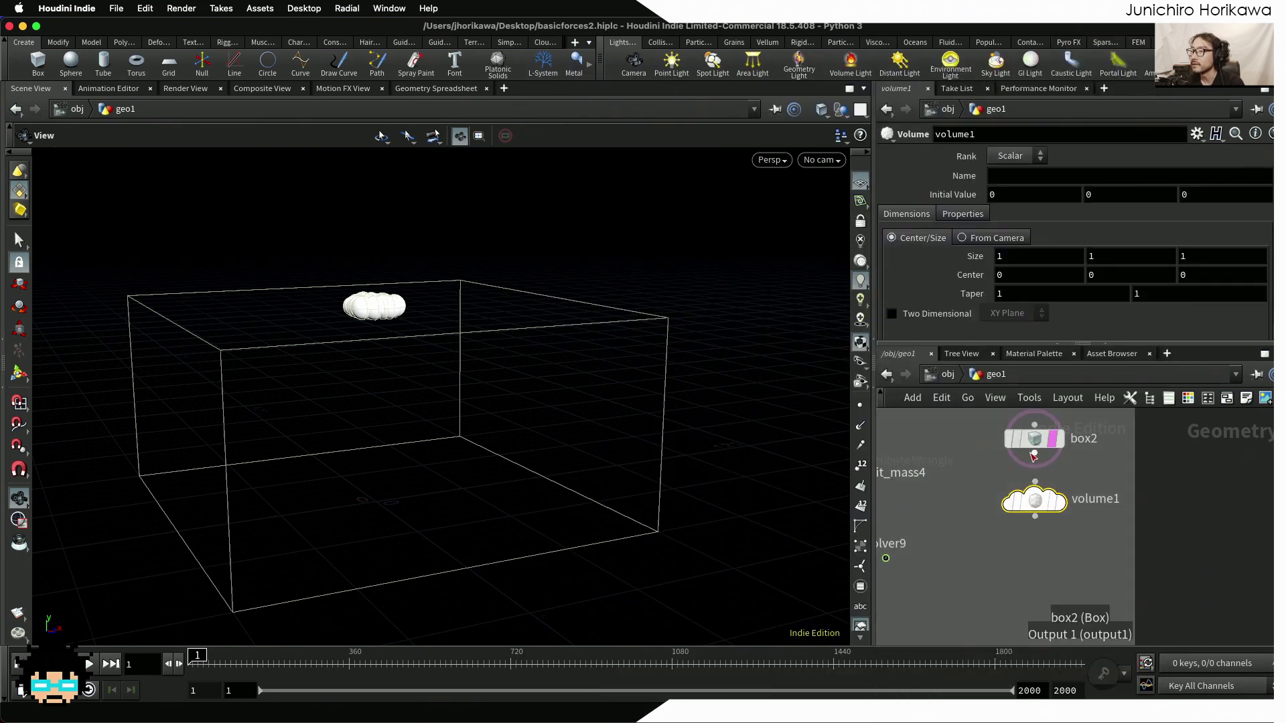
pyautogui.click(1057, 504)
pyautogui.click(1053, 503)
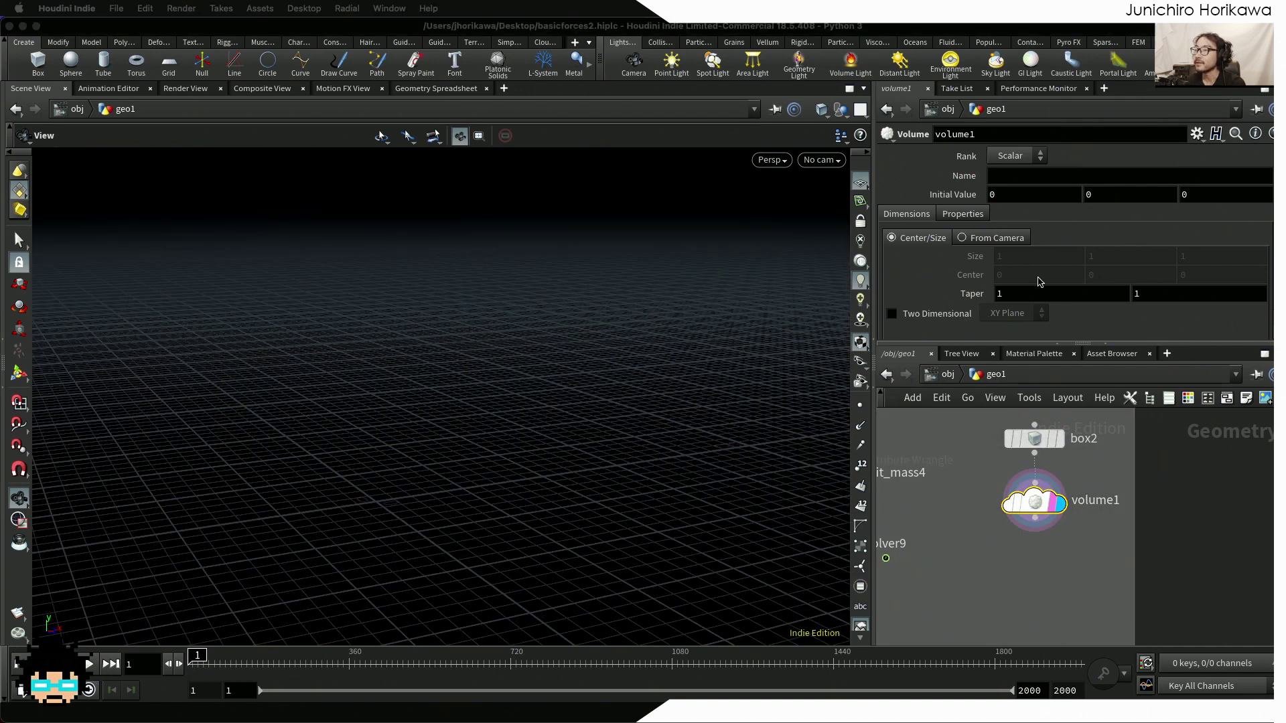
# Change the rank of volume1 to Vector and name the volume vel
pyautogui.click(1028, 158)
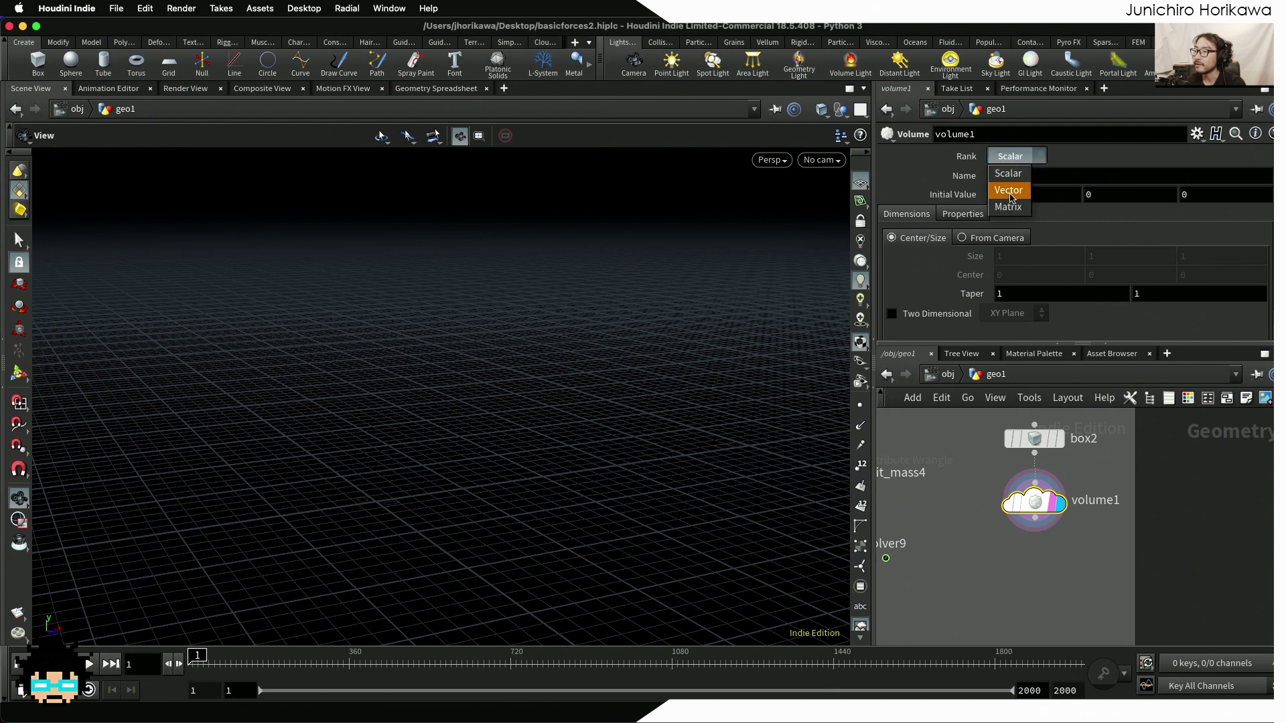
pyautogui.click(1008, 190)
pyautogui.click(1020, 176)
pyautogui.write('vel')
pyautogui.press('Return')
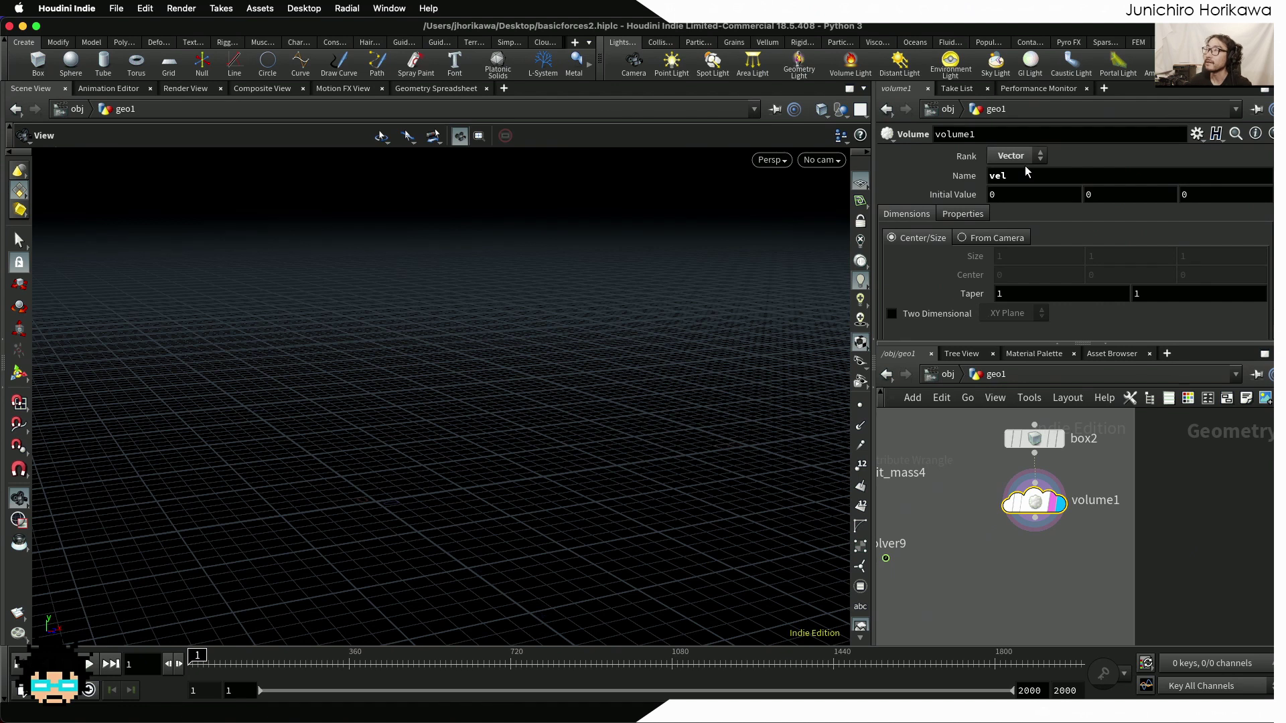
# Set the first component of volume1's initial value to 1 and view the volume from different angles
pyautogui.click(992, 194)
pyautogui.write('1')
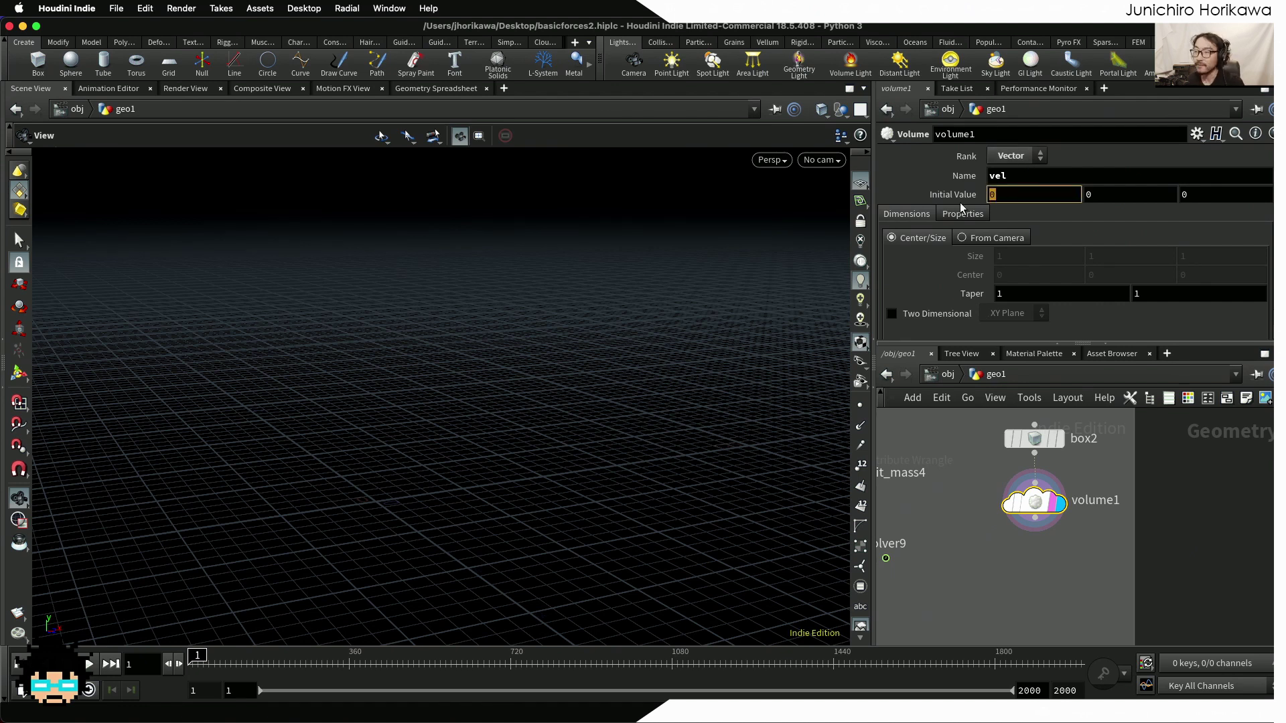
pyautogui.press('Return')
pyautogui.moveTo(637, 301); pyautogui.dragTo(445, 402)
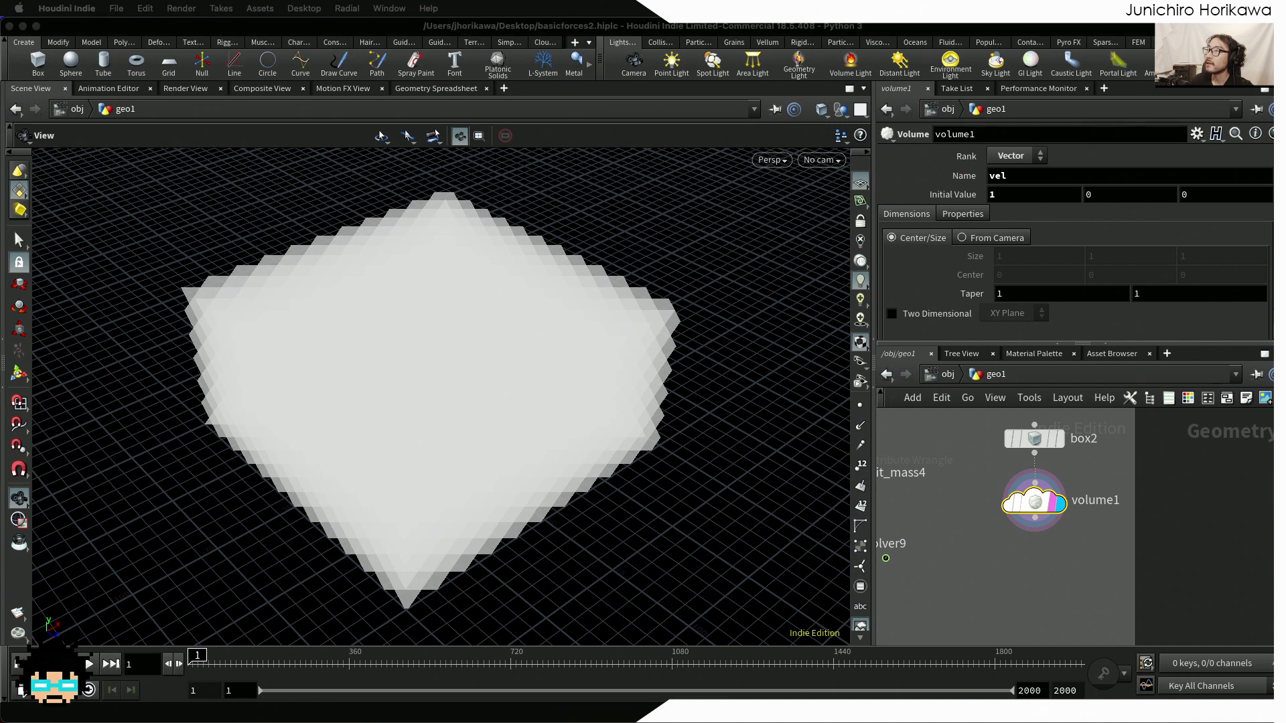
pyautogui.moveTo(554, 319); pyautogui.dragTo(617, 353)
# Raise the uniform sampling divisions of volume1 to 50 and inspect the finer volume
pyautogui.scroll(-3, 938, 328)
pyautogui.moveTo(1096, 306); pyautogui.dragTo(1267, 312)
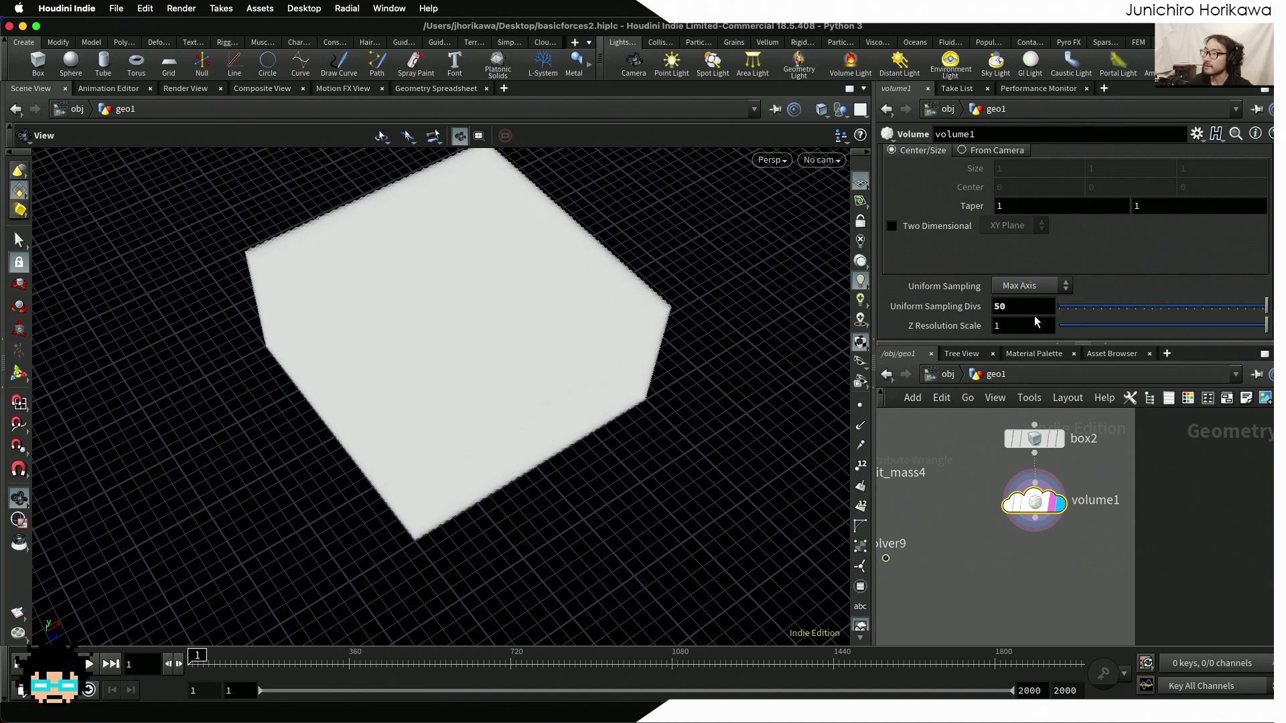
pyautogui.scroll(1, 1030, 311)
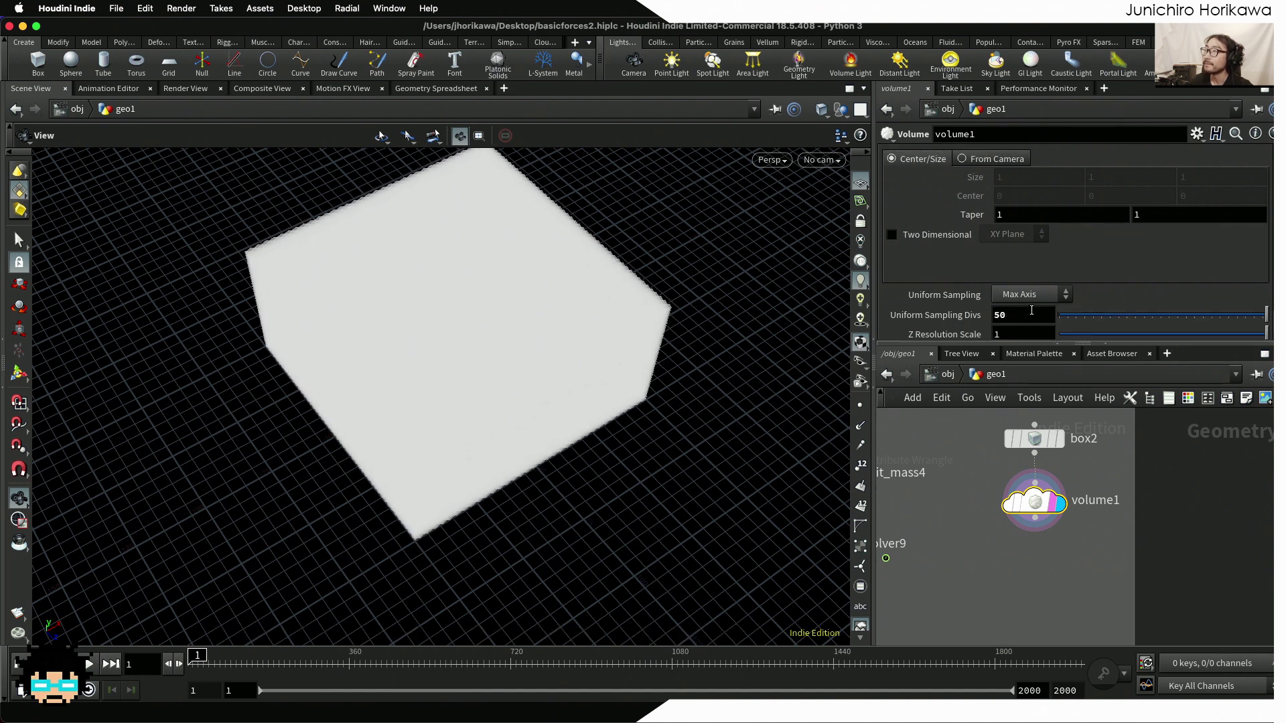
pyautogui.moveTo(618, 335)
pyautogui.mouseDown()
pyautogui.moveTo(634, 282)
pyautogui.moveTo(571, 302)
pyautogui.moveTo(586, 264)
pyautogui.moveTo(585, 310)
pyautogui.moveTo(632, 317)
pyautogui.mouseUp()
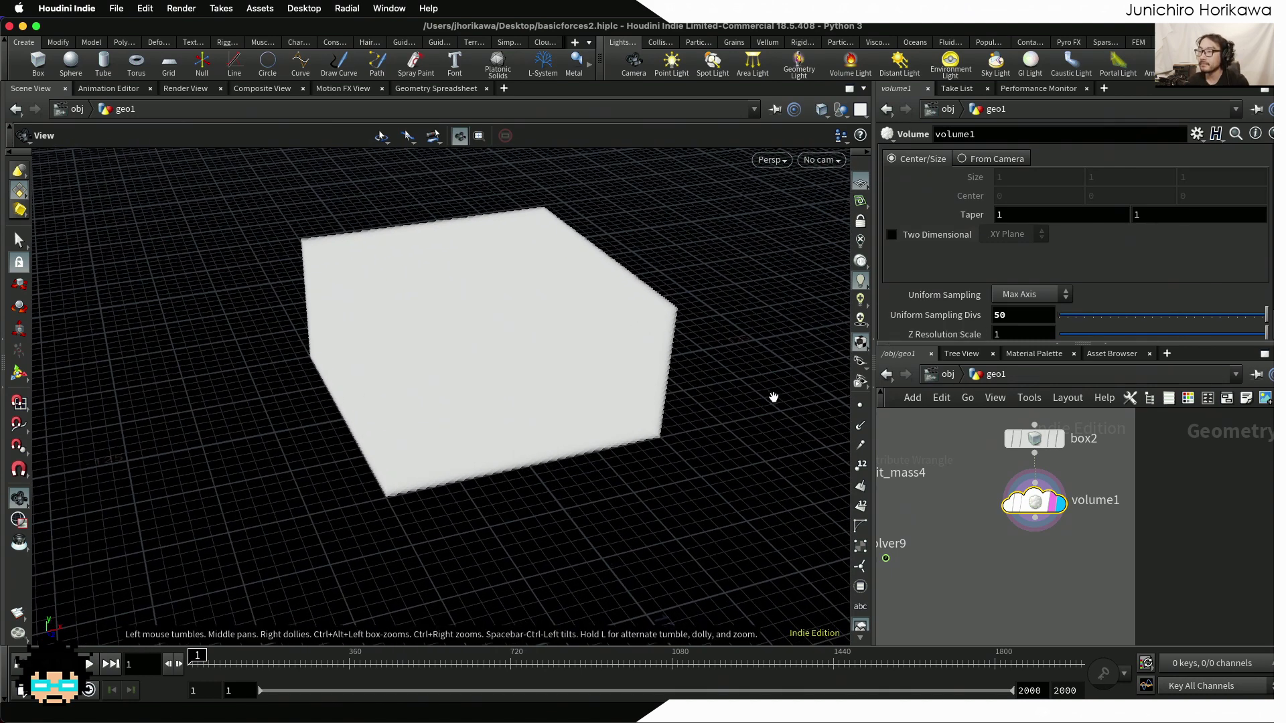
pyautogui.scroll(-2, 1004, 540)
pyautogui.moveTo(548, 361); pyautogui.dragTo(490, 485)
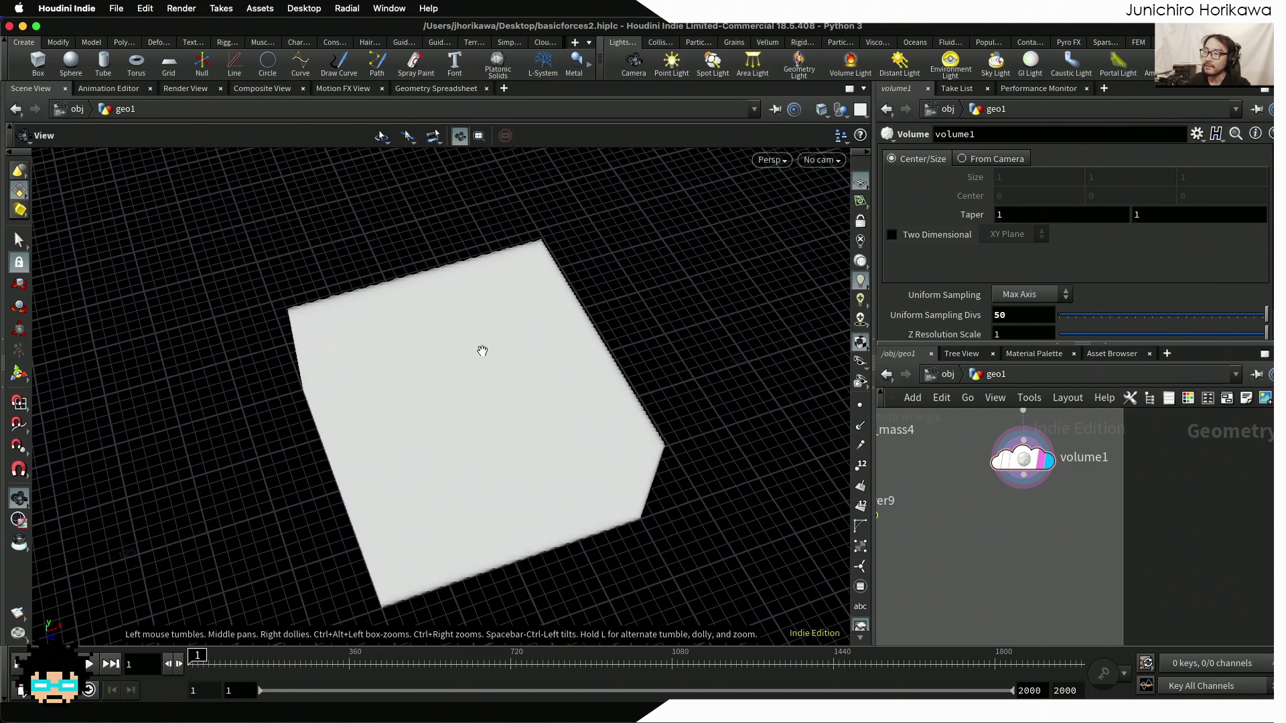
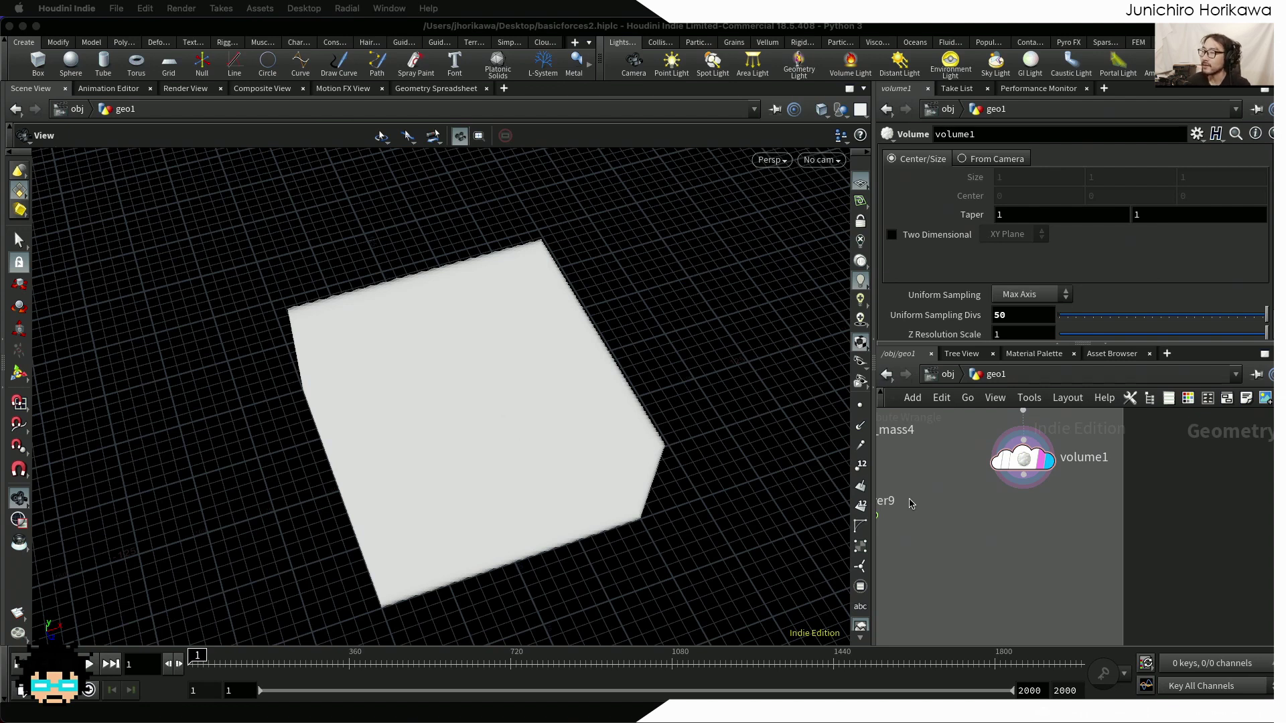
# Add a Volume Wrangle node below volume1, connect volume1 to its first input and display its result
pyautogui.click(984, 536)
pyautogui.press('Tab')
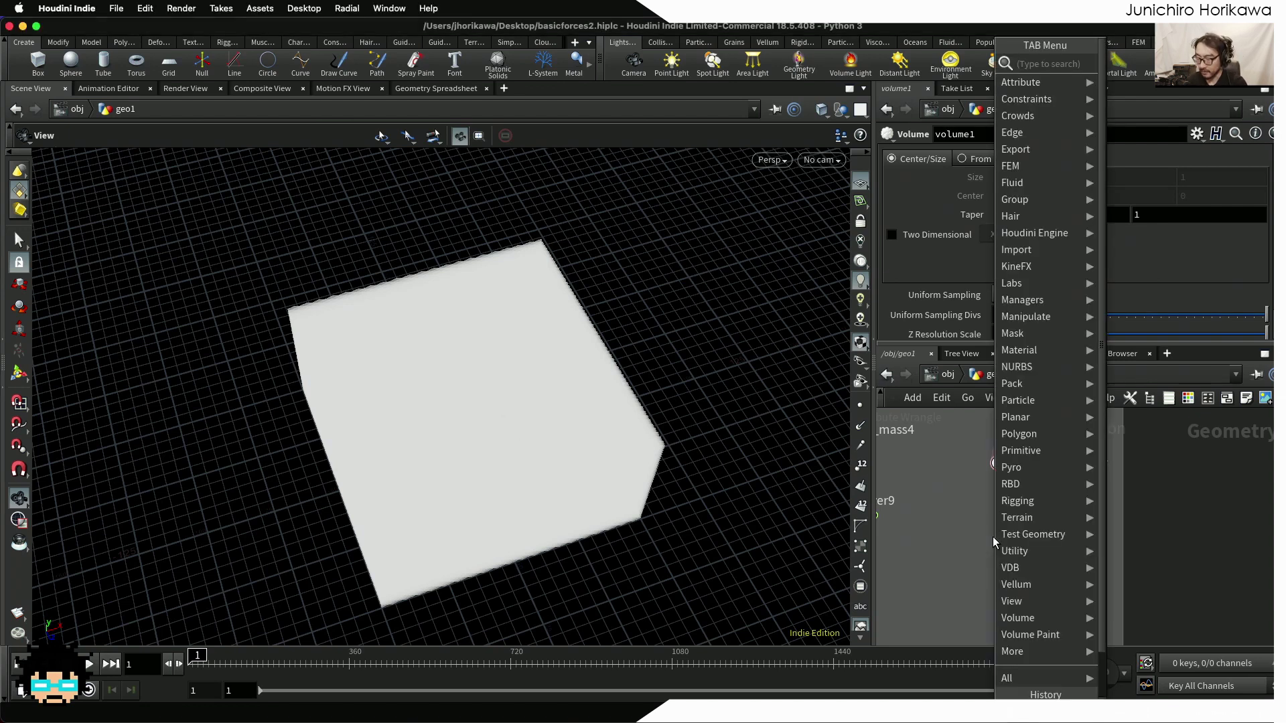
pyautogui.write('volum')
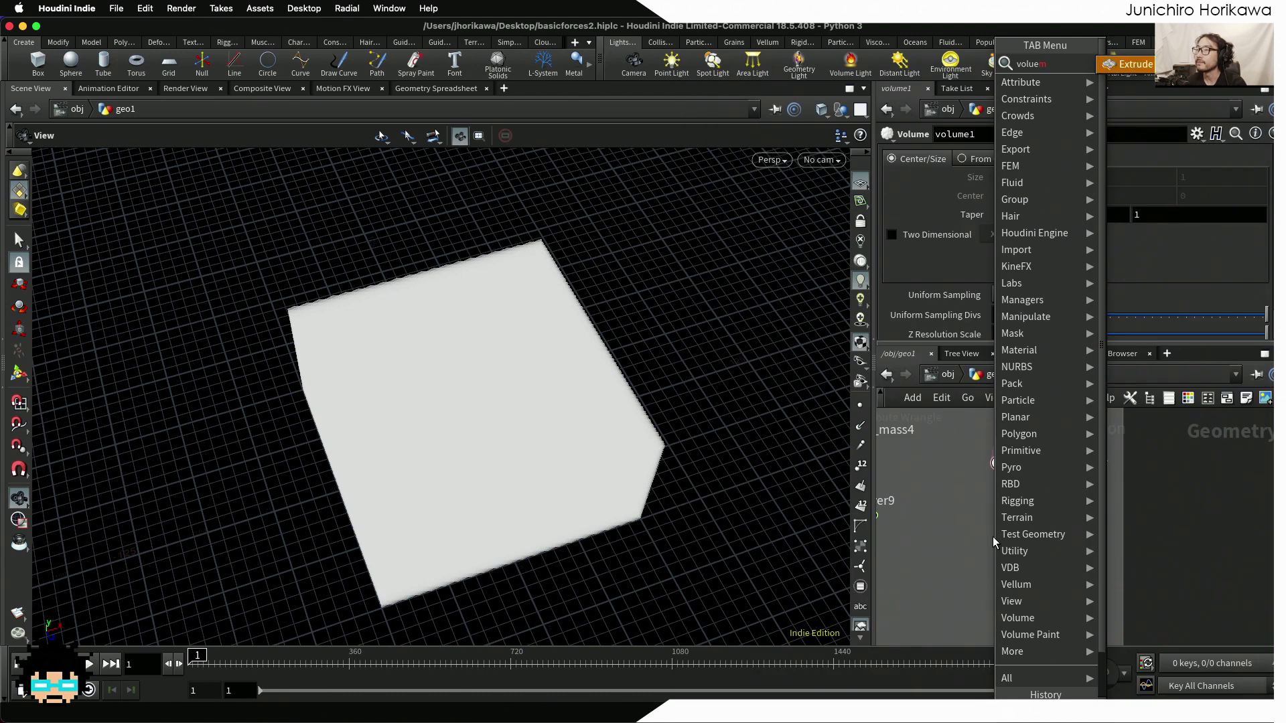
pyautogui.write('e wran')
pyautogui.press('Return')
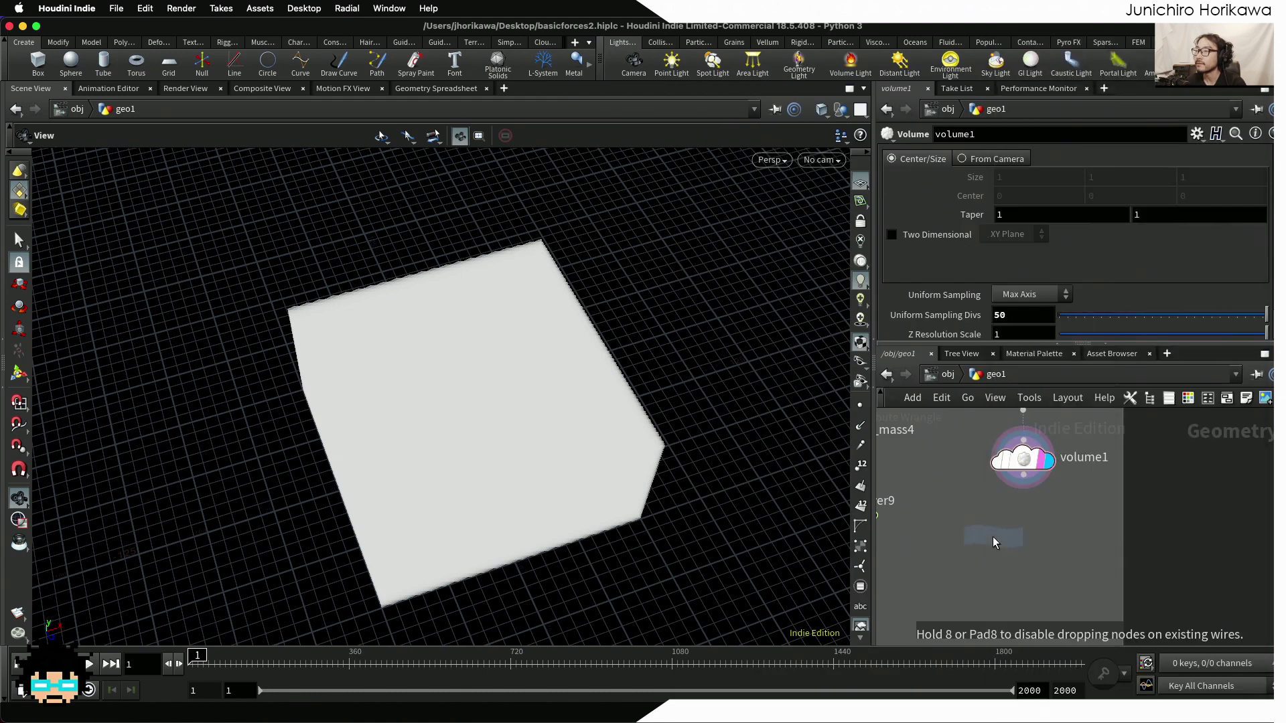
pyautogui.click(1011, 536)
pyautogui.scroll(2, 1012, 536)
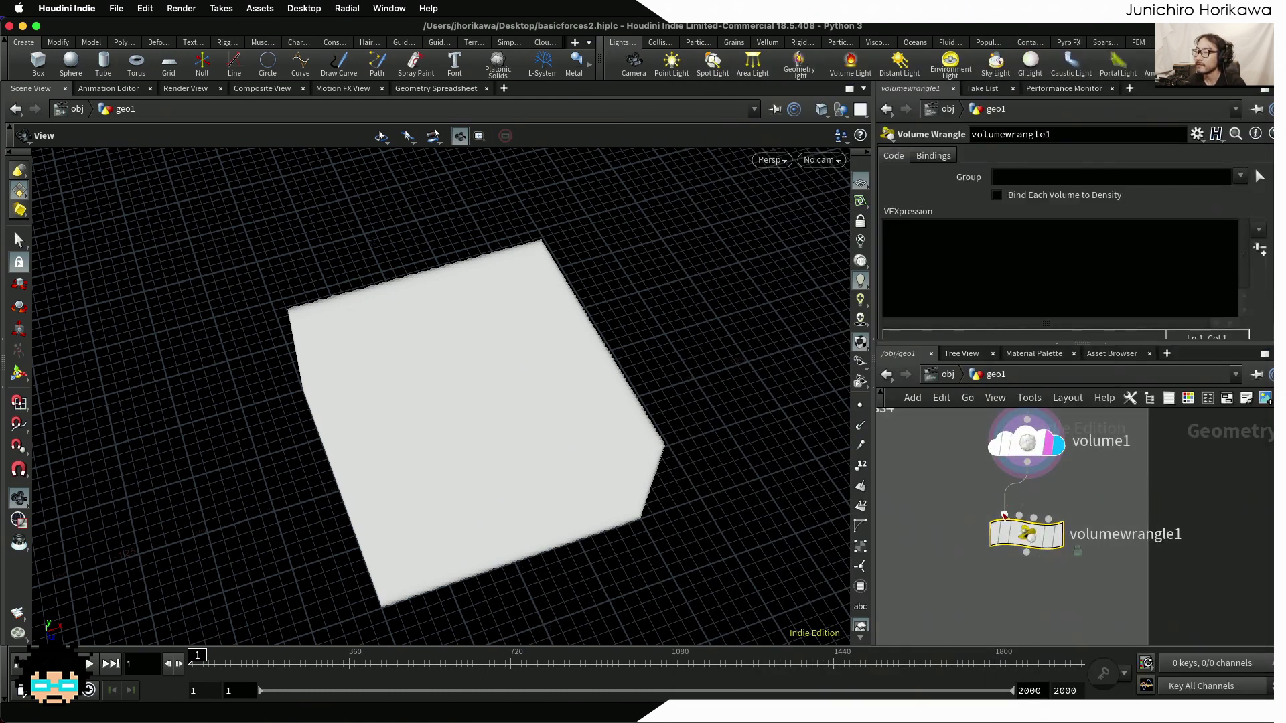
pyautogui.moveTo(1048, 541)
# Rename the volume wrangle node to turbulance
pyautogui.doubleClick(1096, 533)
pyautogui.write('tr')
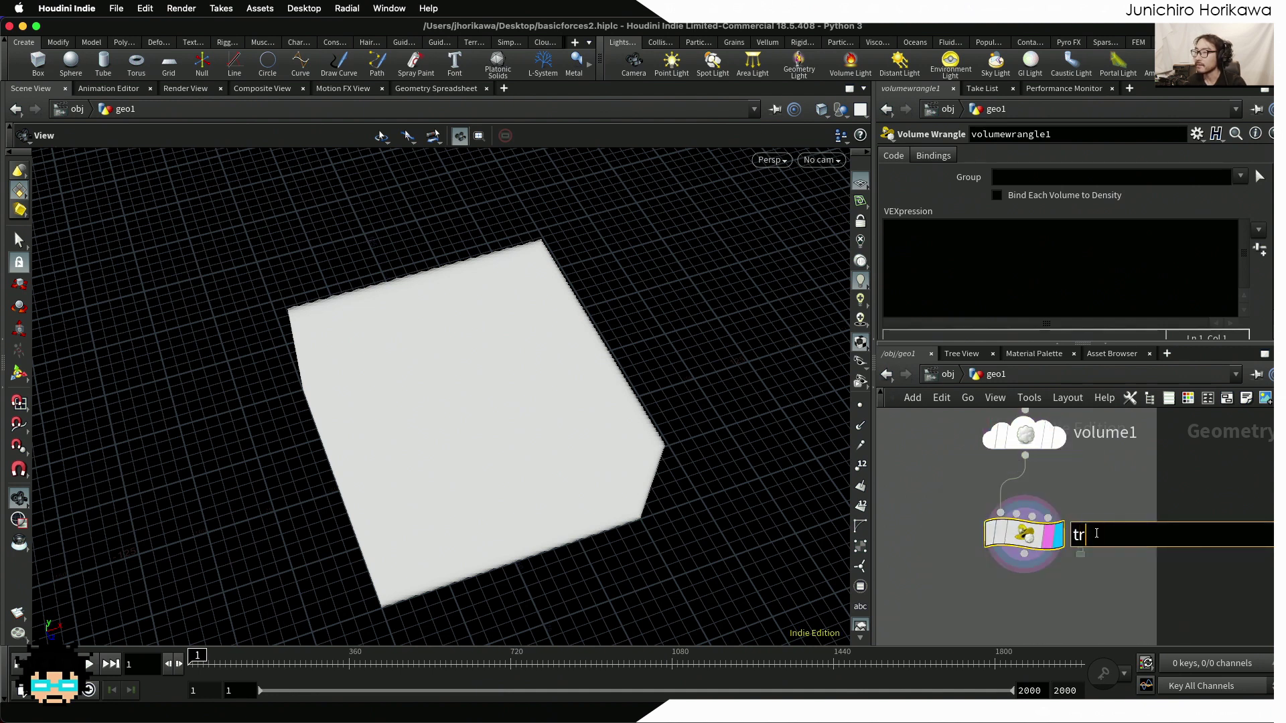
pyautogui.press('BackSpace')
pyautogui.write('urbulance')
pyautogui.press('Return')
# Write the VEX lines "vector vel = @P;" and "vel.y = 0;" in the turbulance wrangle
pyautogui.click(1009, 247)
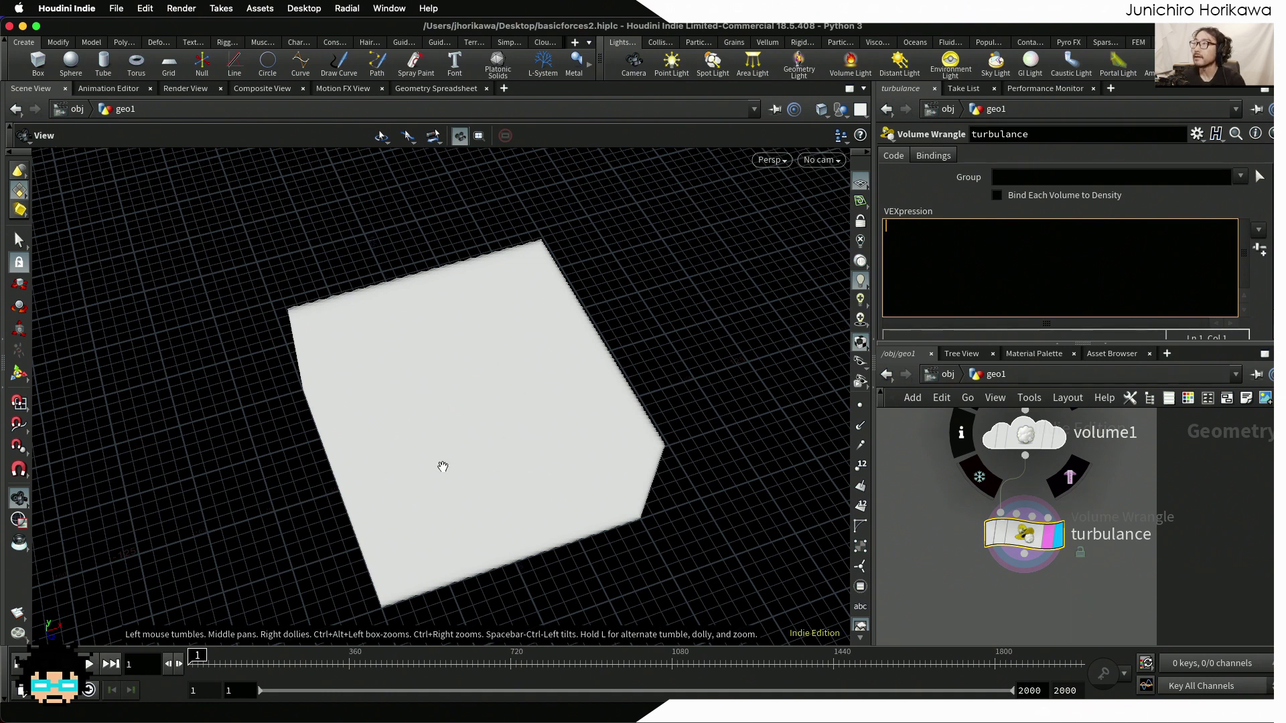
pyautogui.write('vector ')
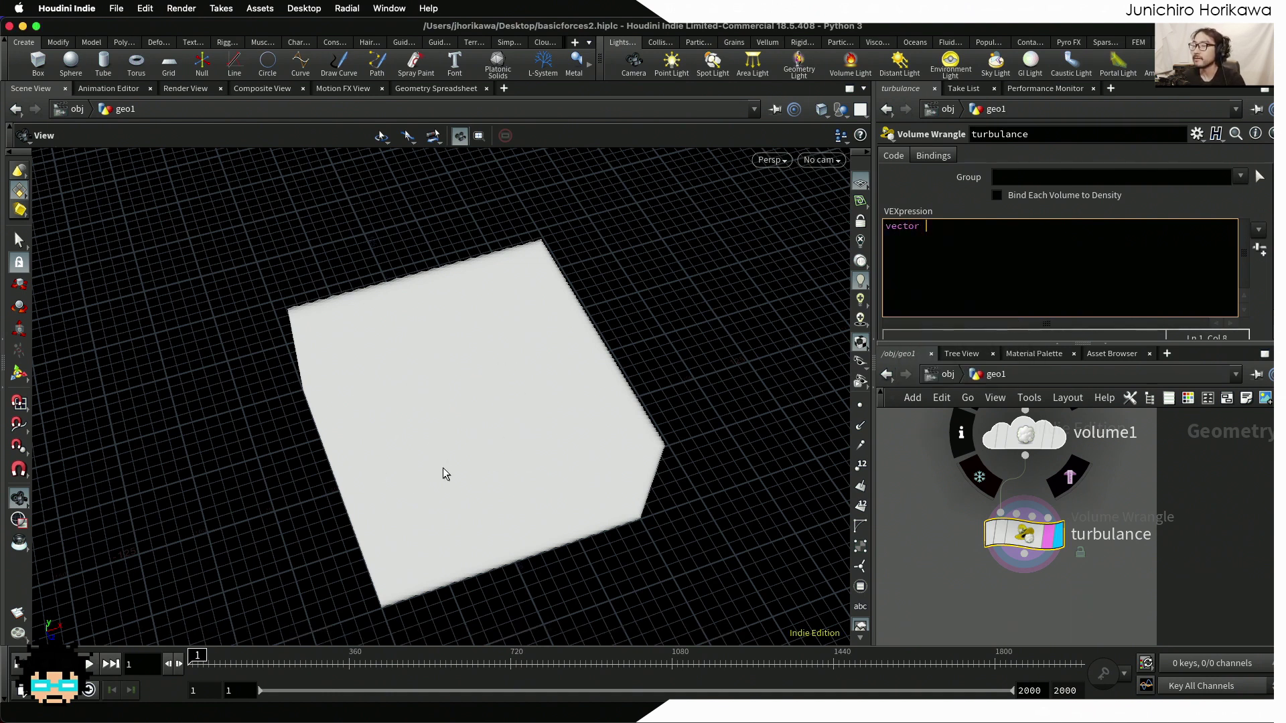
pyautogui.write('vel')
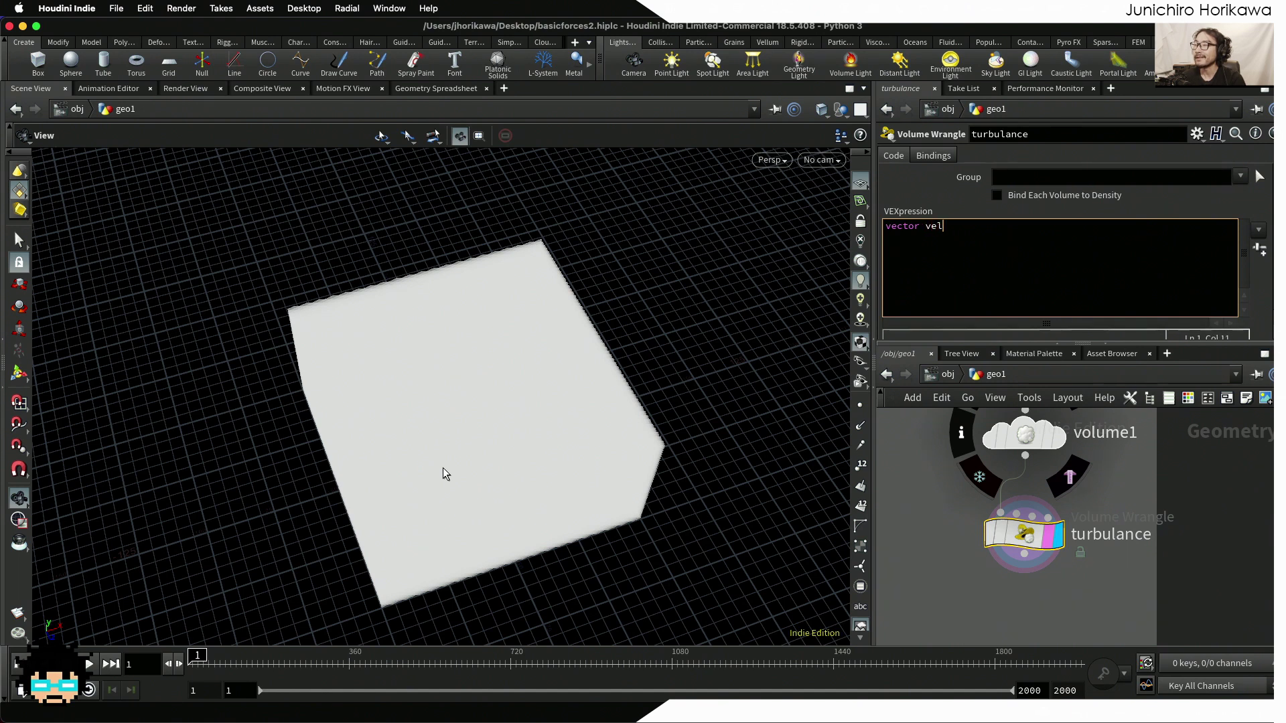
pyautogui.write(' = @P;')
pyautogui.press('Return')
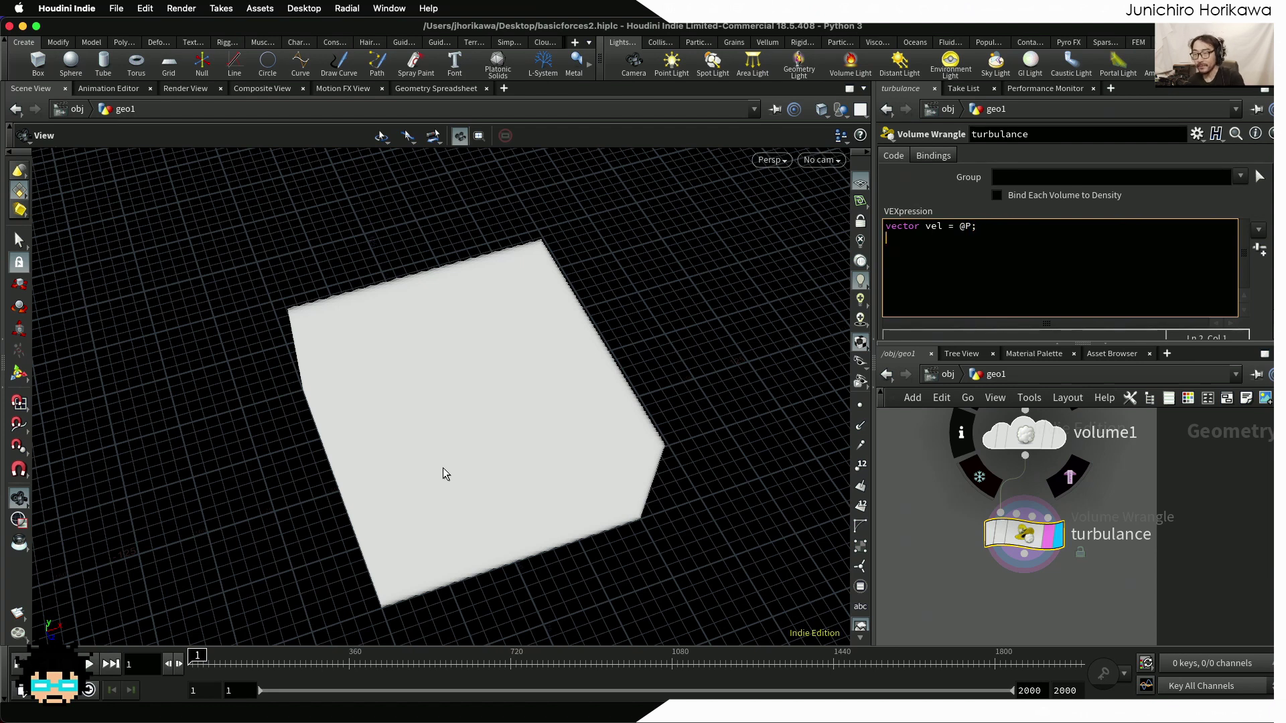
pyautogui.press('space')
pyautogui.scroll(5, 476, 427)
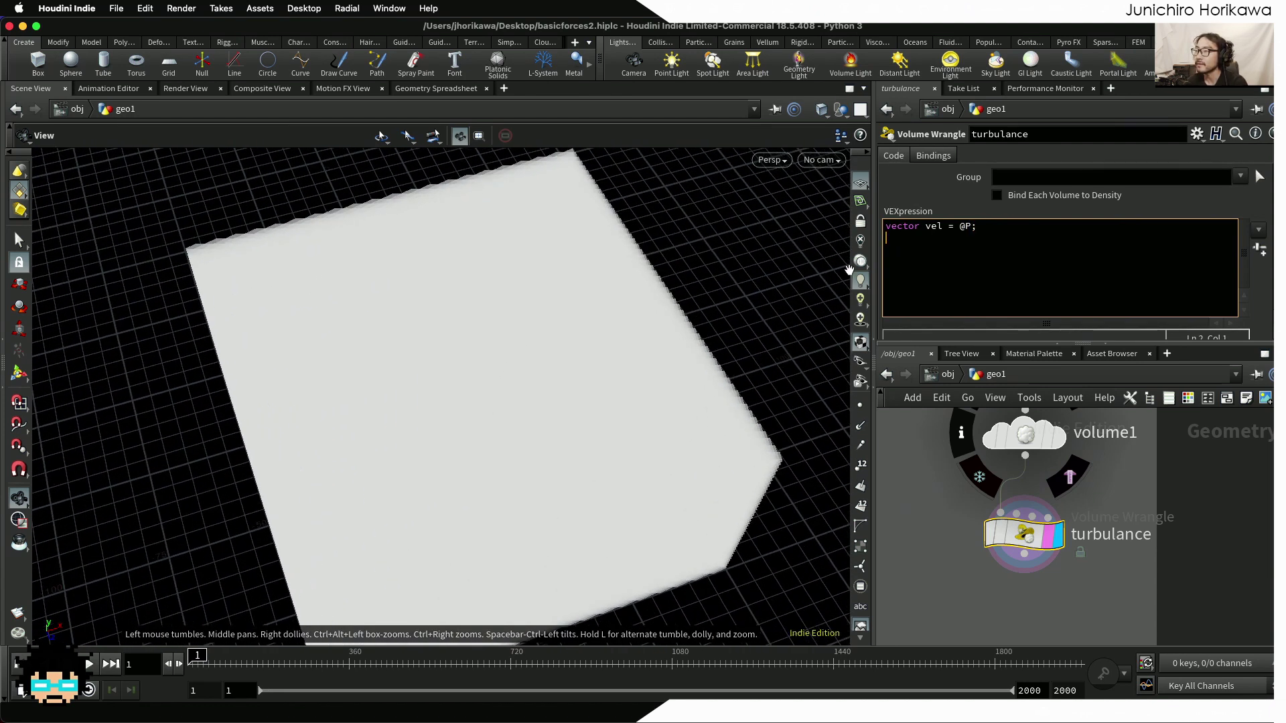
pyautogui.moveTo(965, 227); pyautogui.dragTo(954, 227)
pyautogui.moveTo(543, 398); pyautogui.dragTo(493, 388)
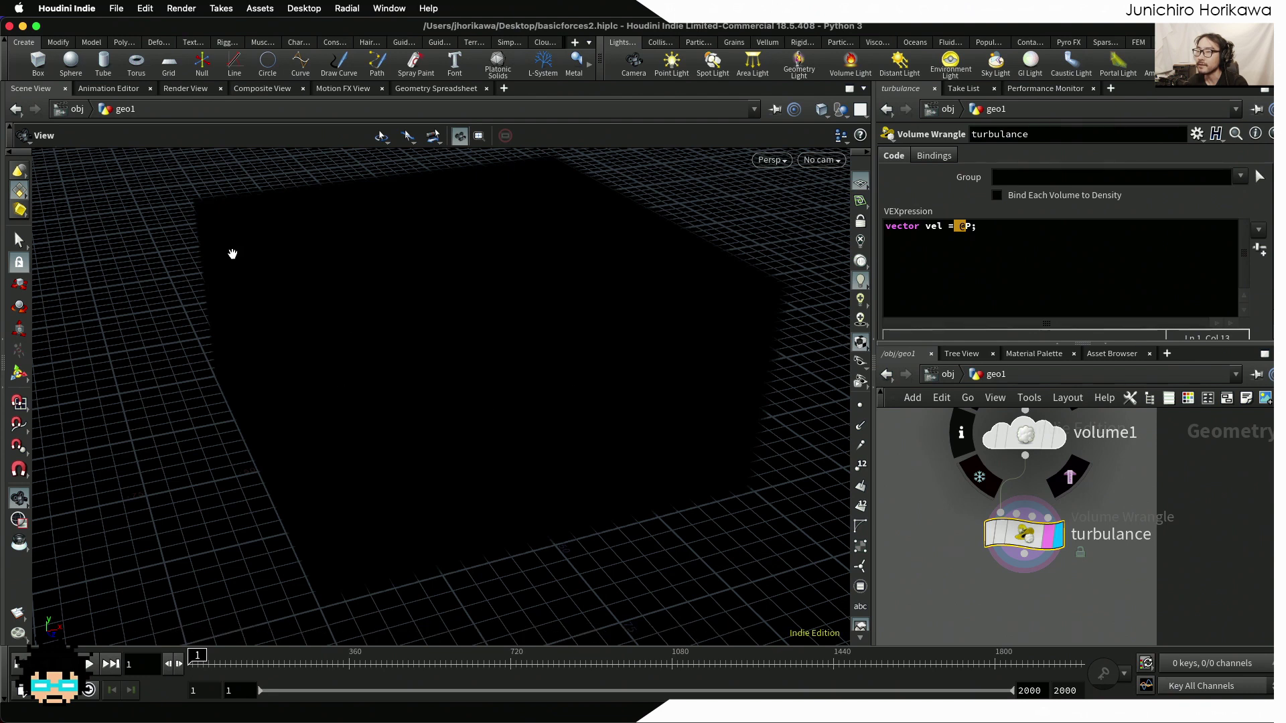
pyautogui.click(1002, 239)
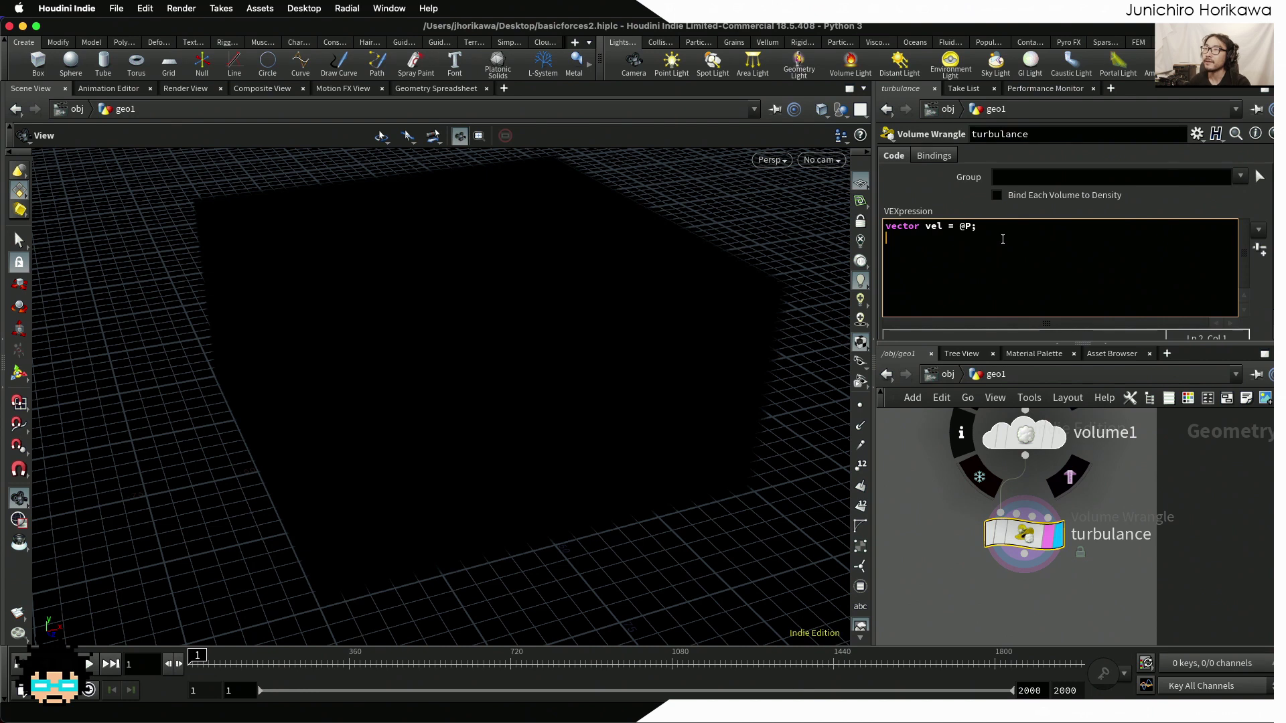
pyautogui.write('vel.y = 0;')
pyautogui.press('Return')
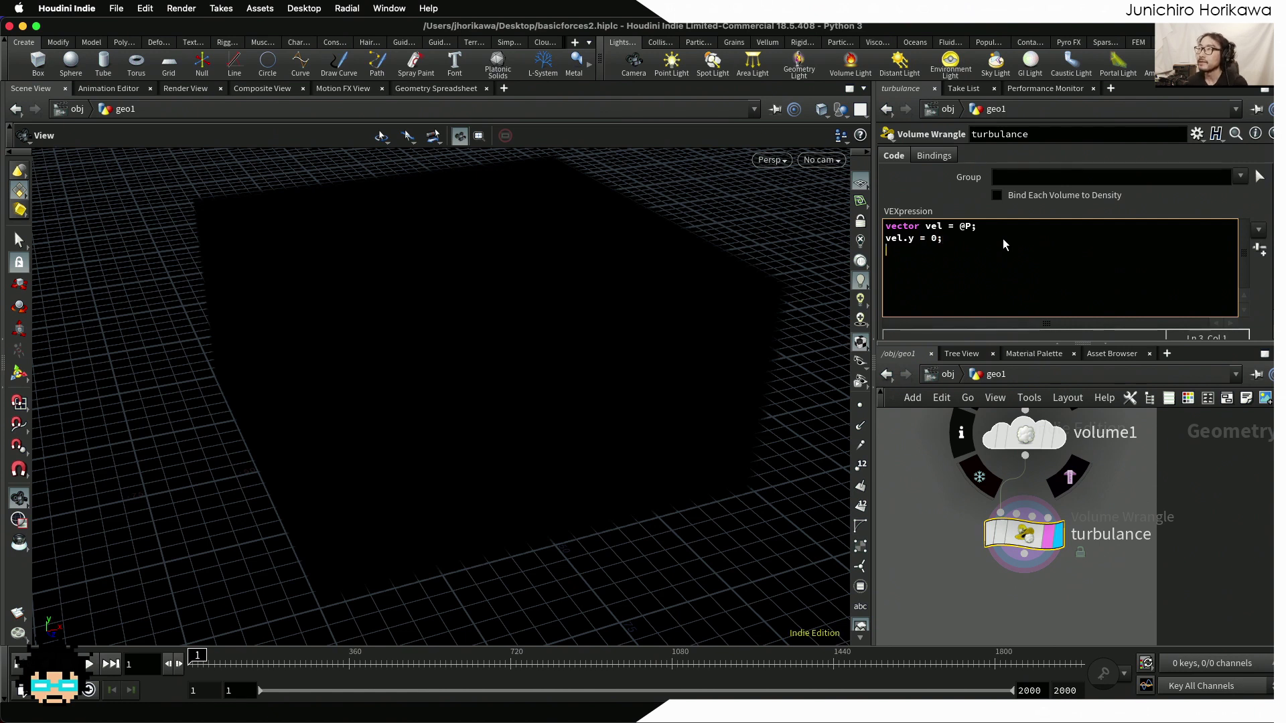
# Add the VEX line "vel = normalize(vel);" below the existing lines in the turbulance wrangle
pyautogui.write('vel =')
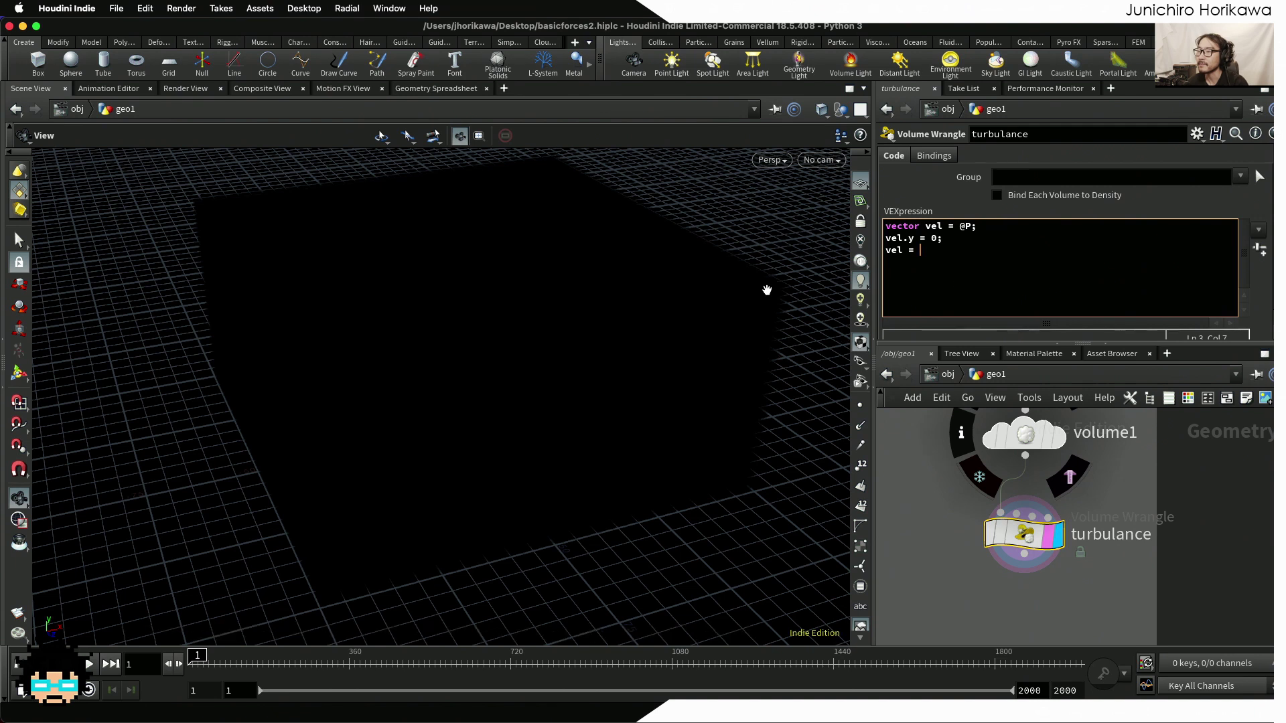
pyautogui.moveTo(960, 251); pyautogui.dragTo(864, 223)
pyautogui.click(972, 270)
pyautogui.write('normalize(')
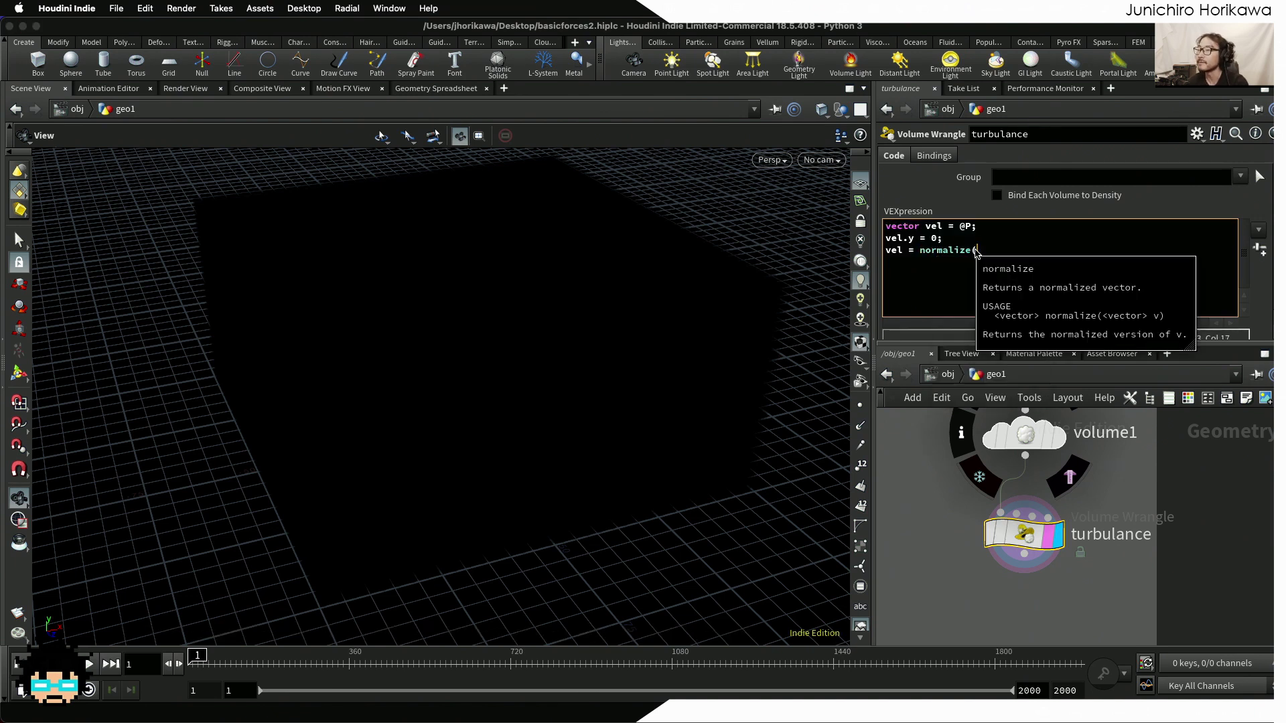
pyautogui.write('vel);')
pyautogui.press('Return')
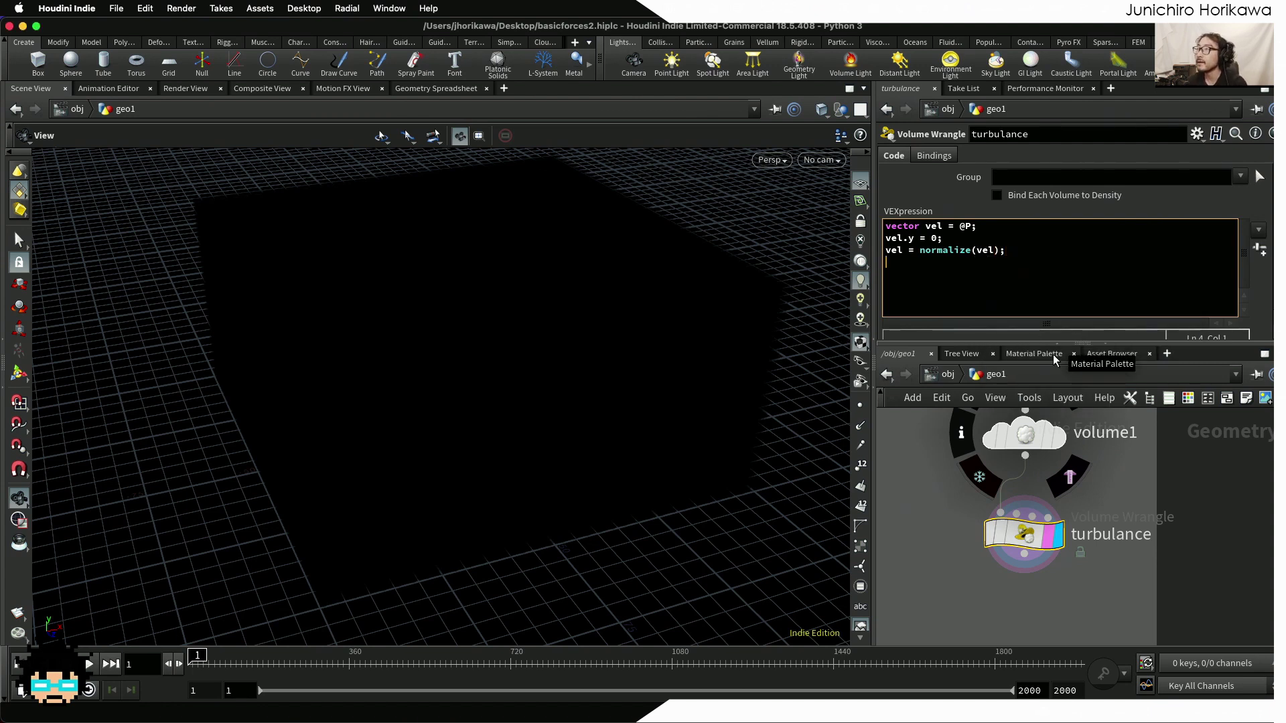
# Write the vertical velocity expression "vel.y = noise(@P * 0.01) - 0.5" on the following line of the turbulance wrangle
pyautogui.write('vel.y =')
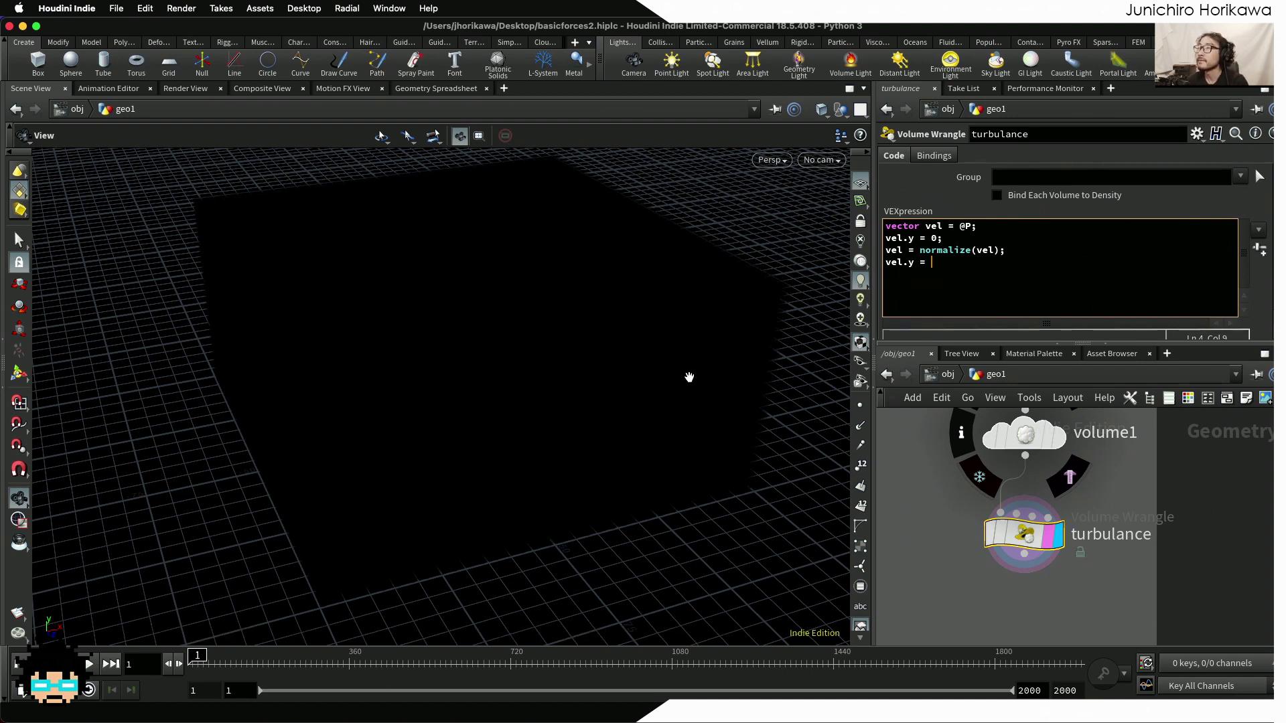
pyautogui.write('noise')
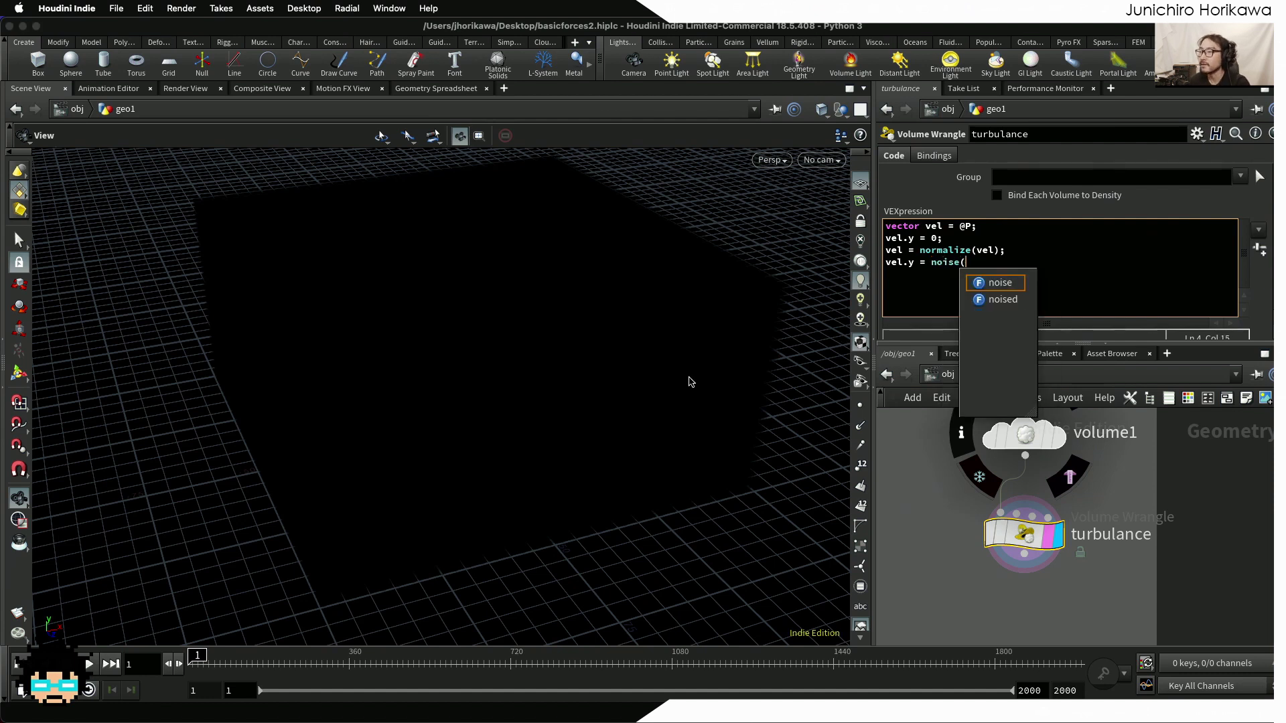
pyautogui.write('(@P * 0.01')
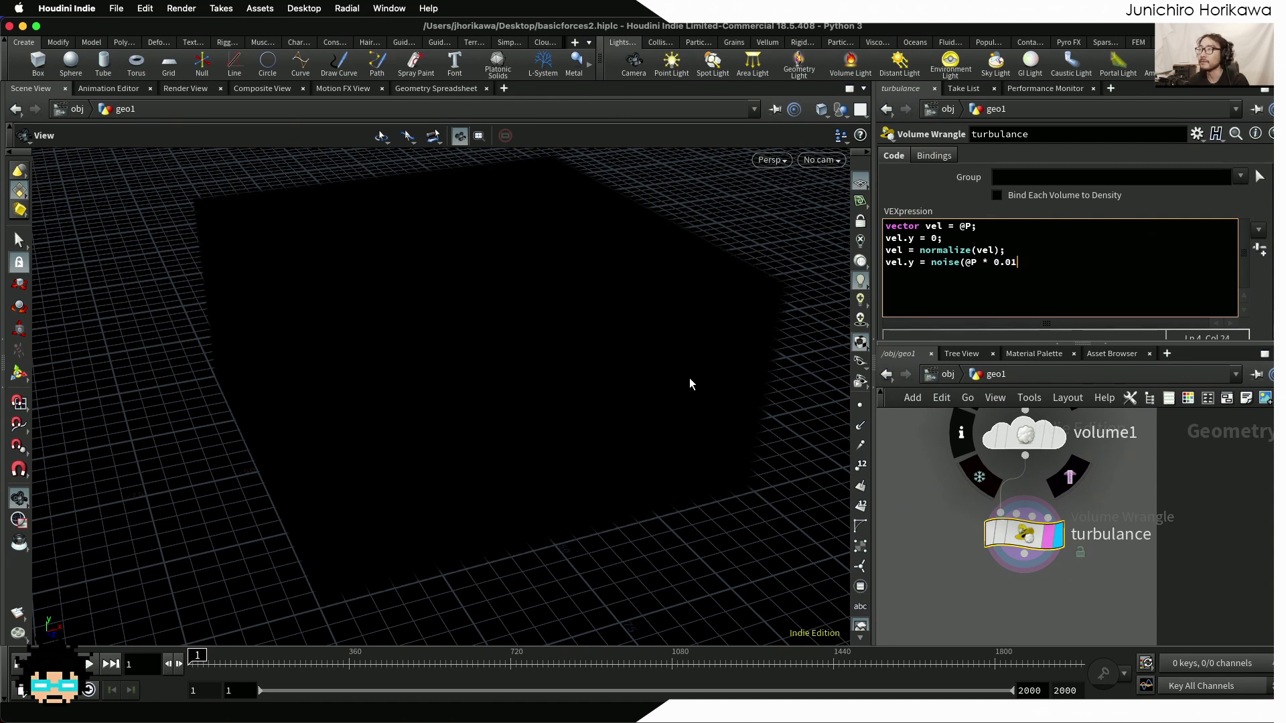
pyautogui.write(')')
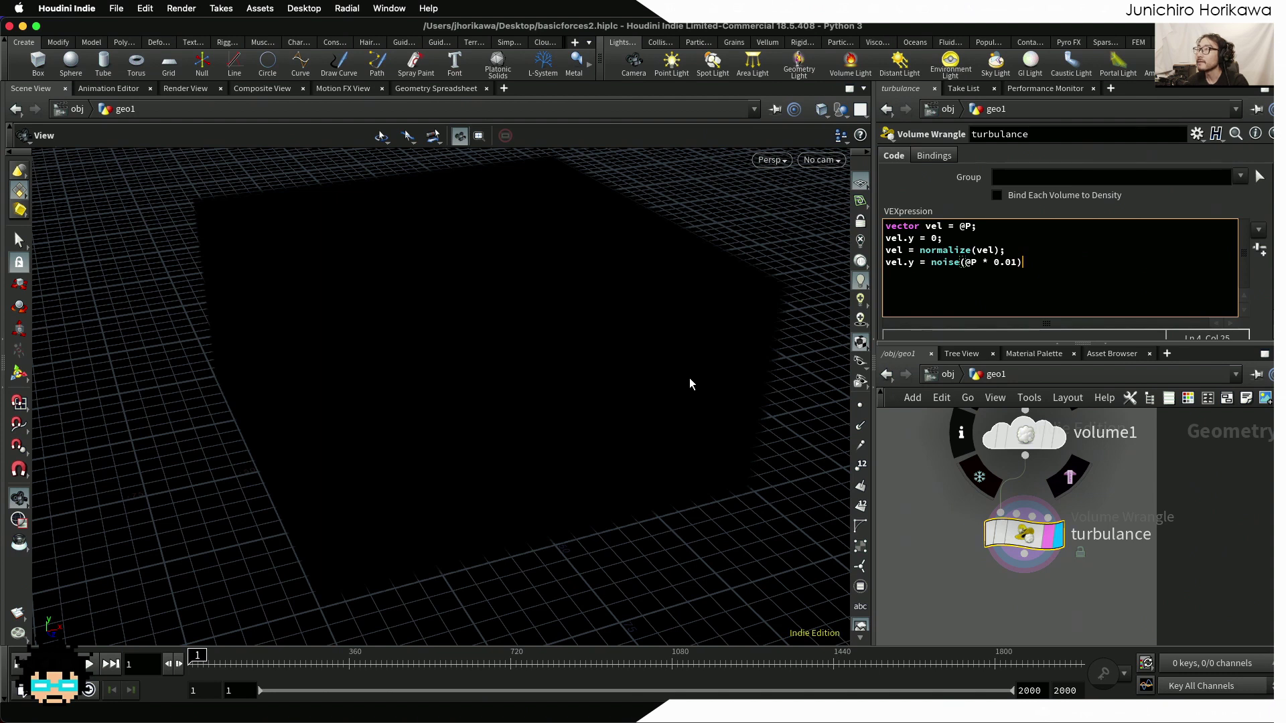
pyautogui.moveTo(930, 262); pyautogui.dragTo(1028, 265)
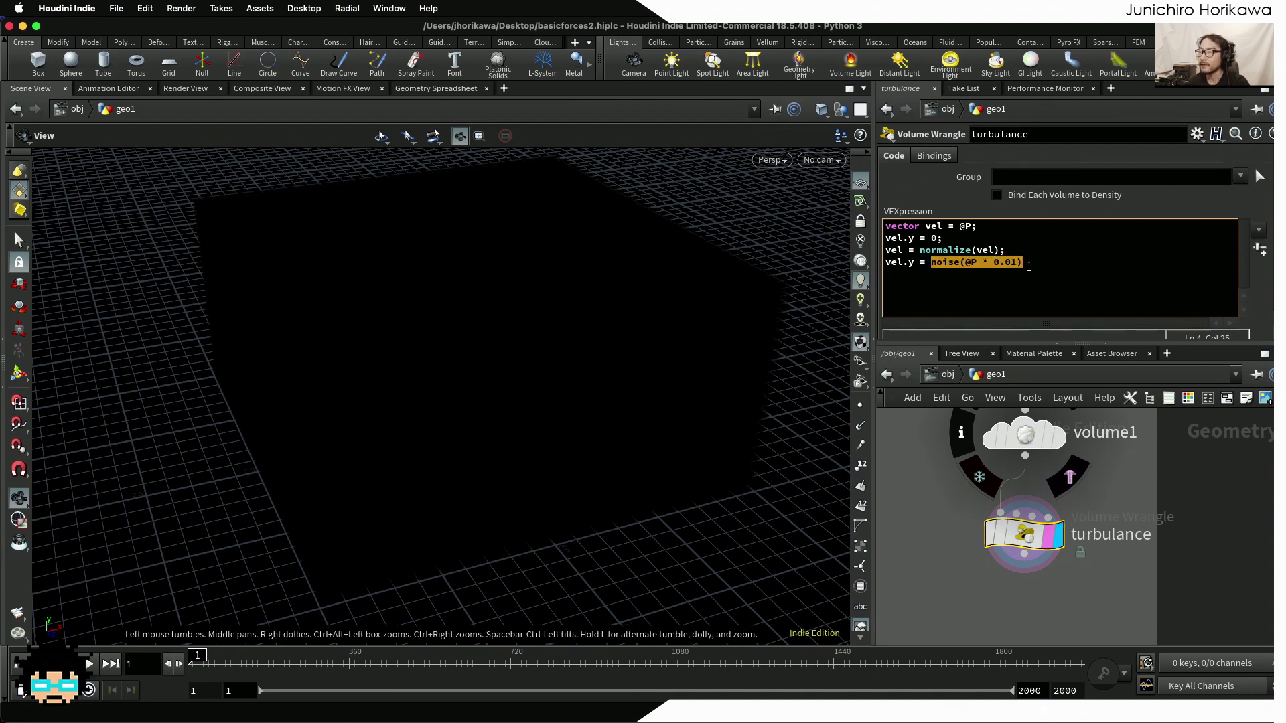
pyautogui.click(1029, 265)
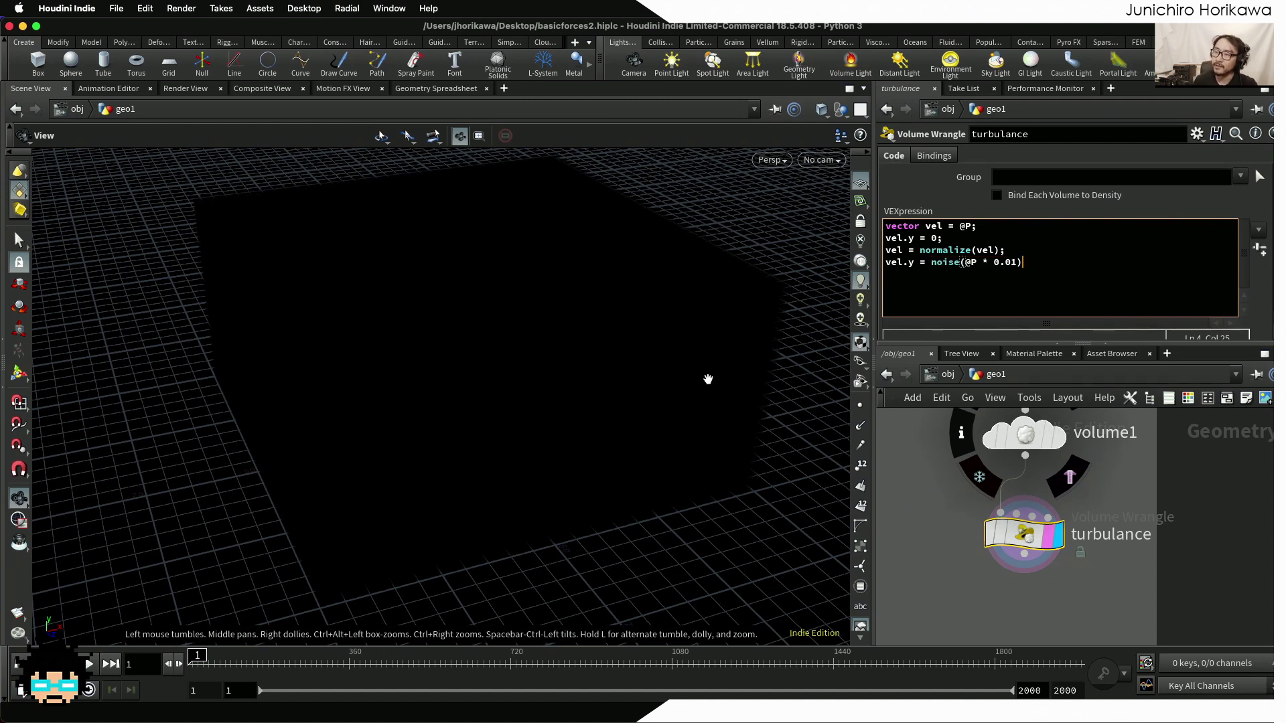
pyautogui.write('- 05')
pyautogui.press('BackSpace')
pyautogui.write('.5')
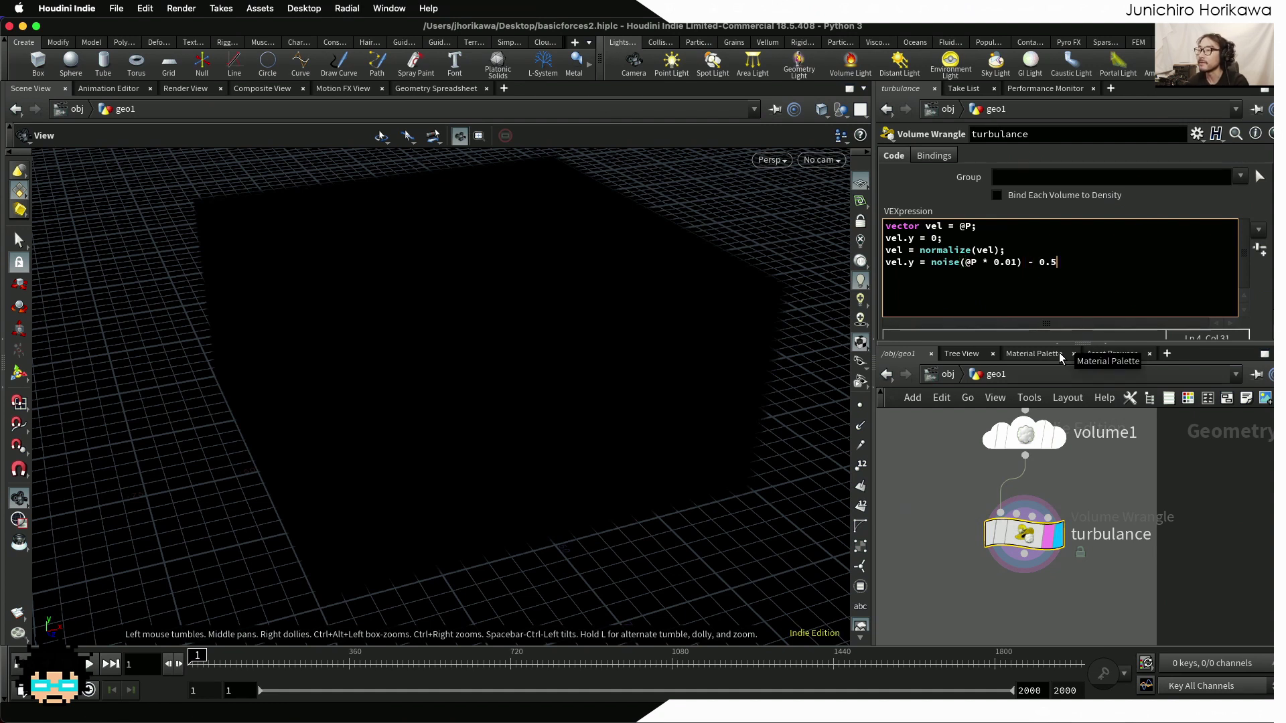
# Parenthesize the noise expression and multiply it by 5, and add "vel = normalize(vel);" below it
pyautogui.click(932, 264)
pyautogui.write('*')
pyautogui.press('BackSpace')
pyautogui.write('(')
pyautogui.click(1086, 263)
pyautogui.write(') * ')
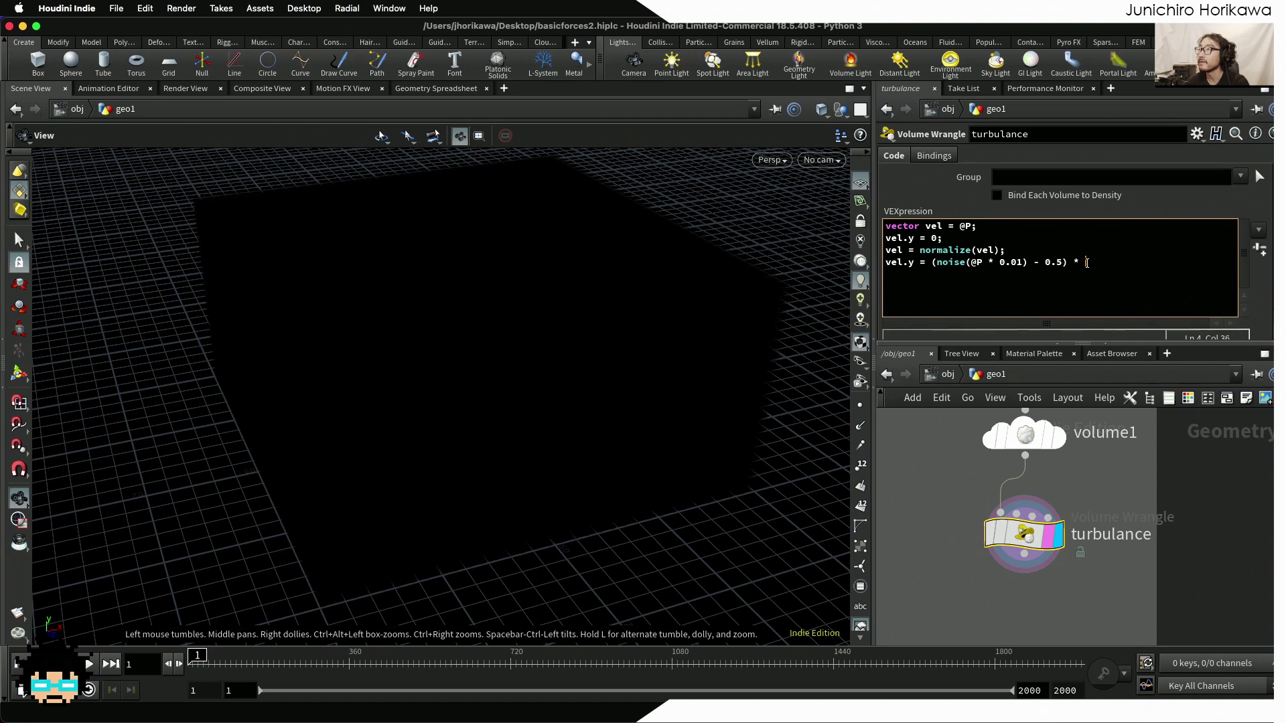
pyautogui.write('2')
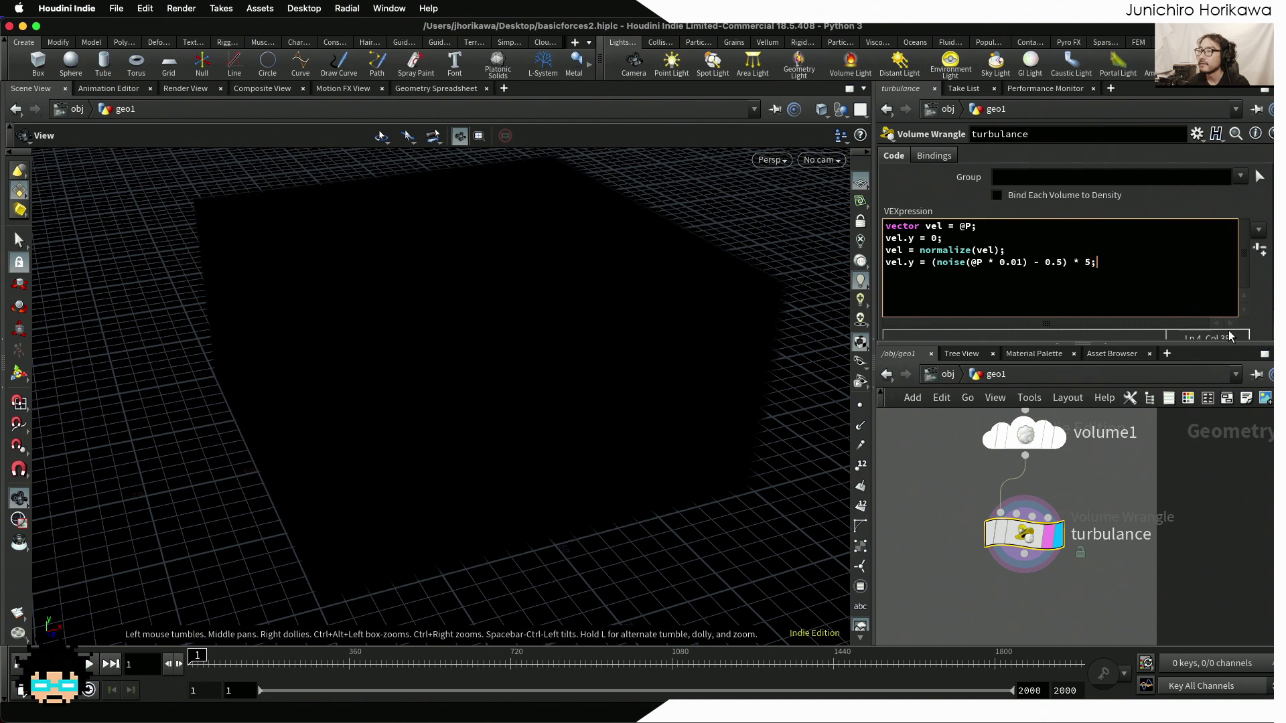
pyautogui.write('normalize(vel);')
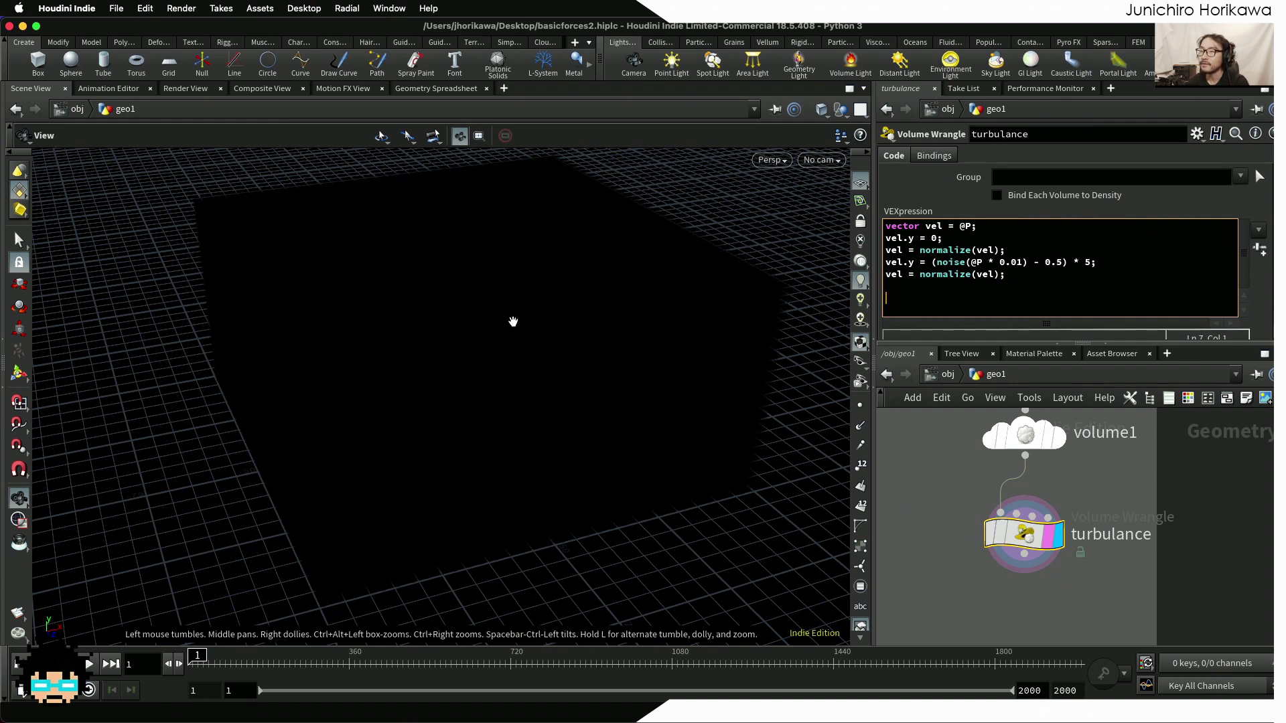
pyautogui.moveTo(496, 336); pyautogui.dragTo(498, 430)
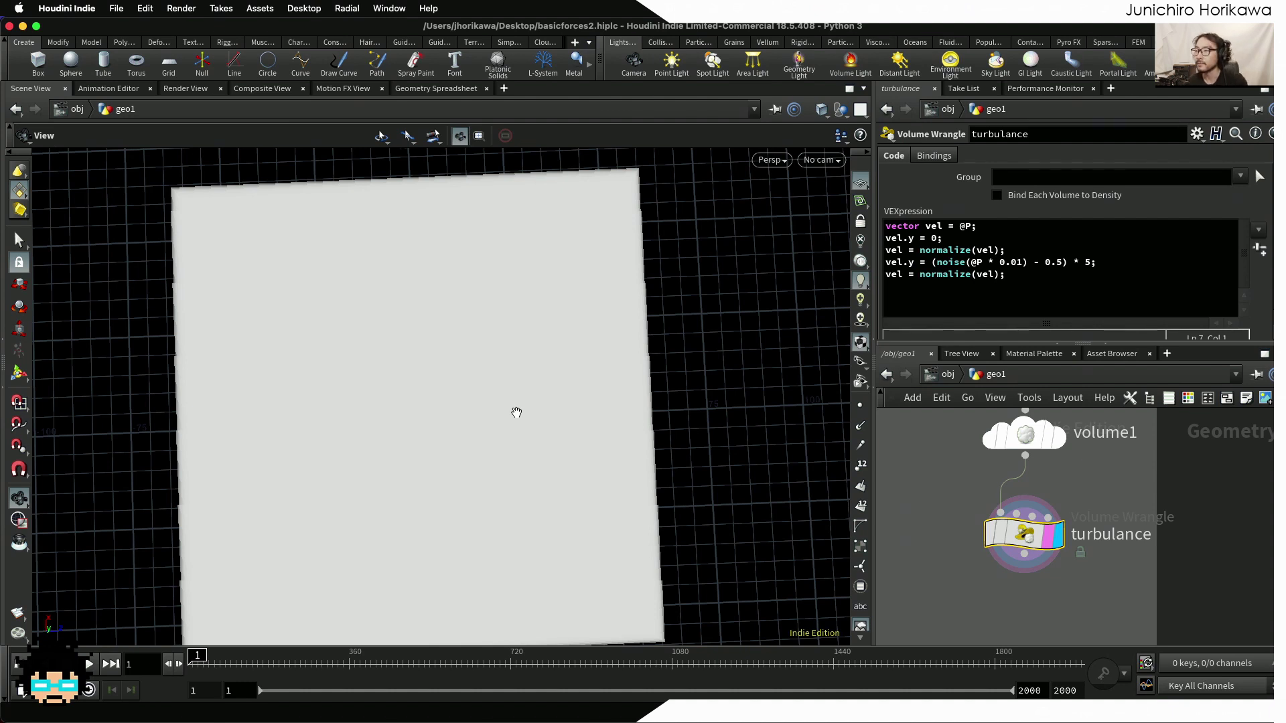
# Declare an identity matrix below the velocity code with "matrix mat = ident();"
pyautogui.click(1048, 273)
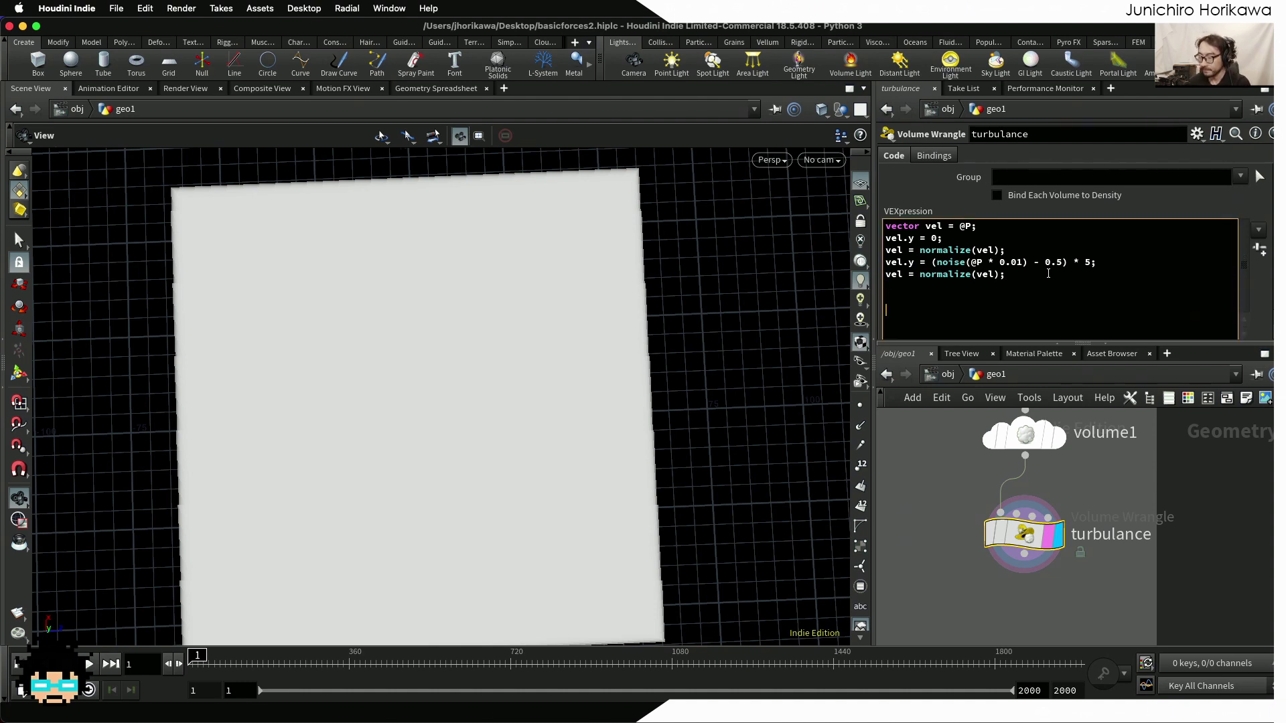
pyautogui.write('matrix ')
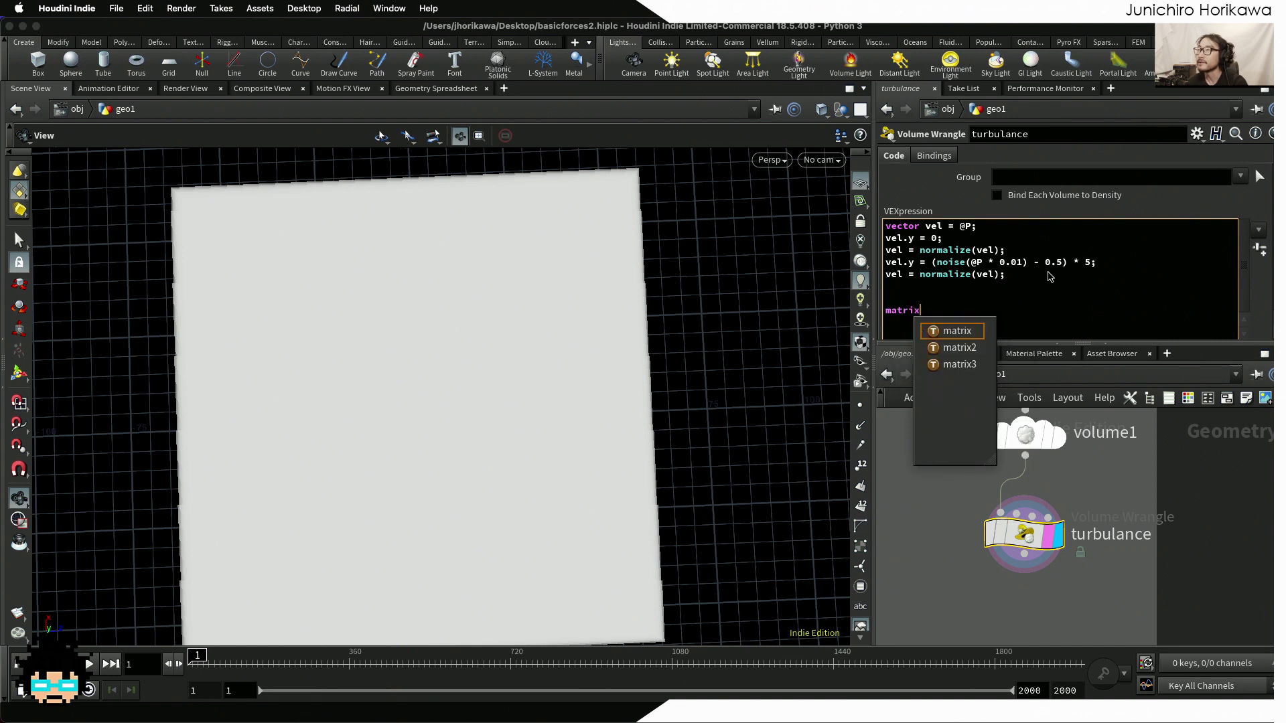
pyautogui.write('mat = ')
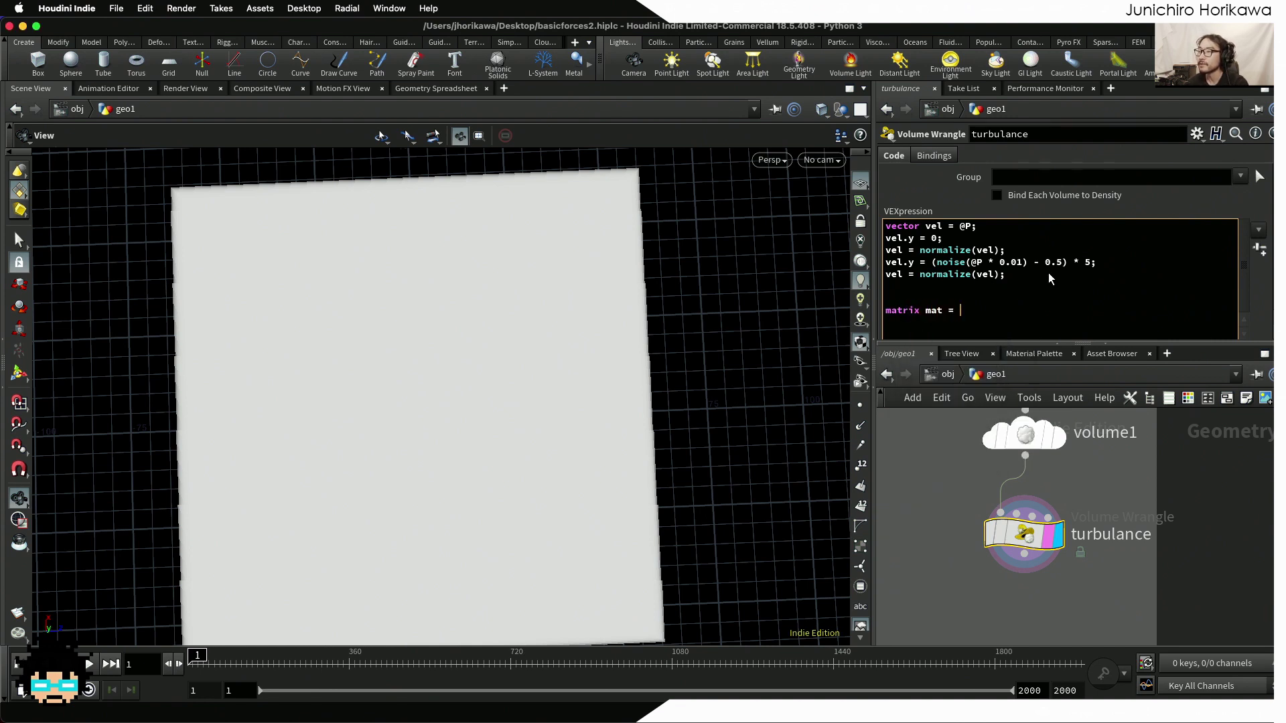
pyautogui.write('ident();')
pyautogui.press('Return')
# Rotate the matrix a quarter turn around the Y axis with "rotate(mat, $PI * 0.5, set(0, 1, 0));"
pyautogui.write('rota')
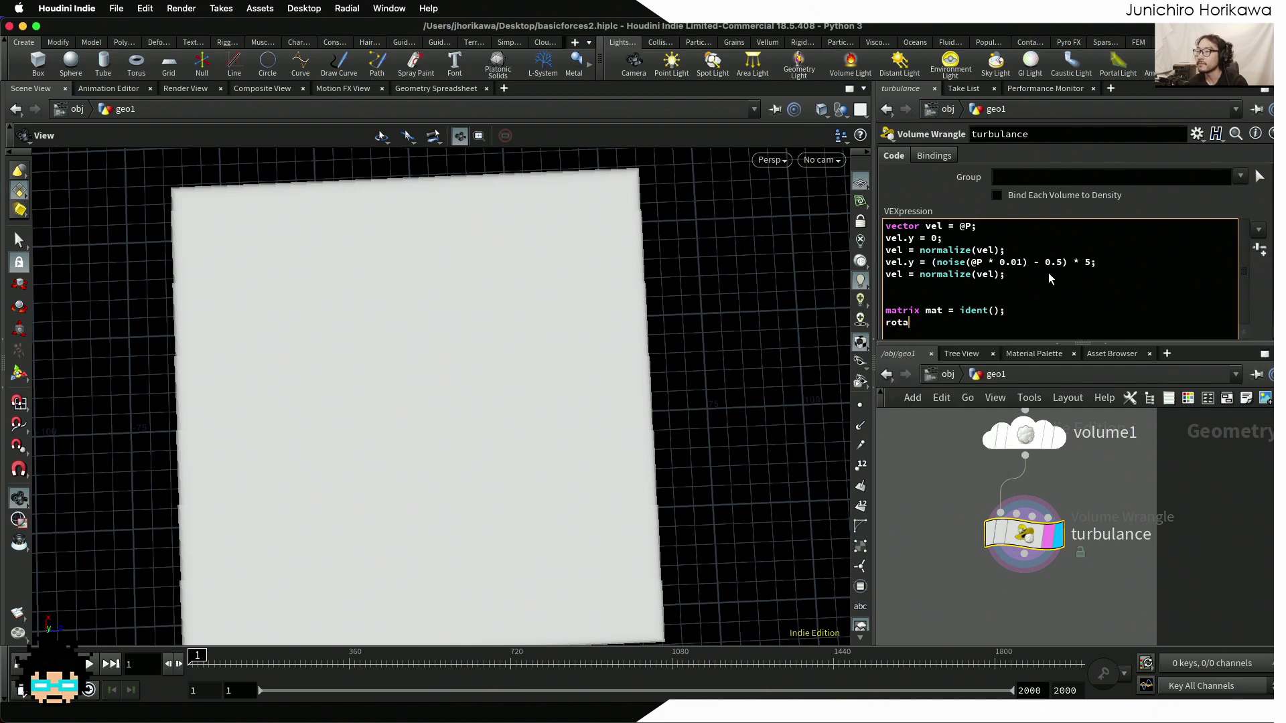
pyautogui.write('ete(mat, ')
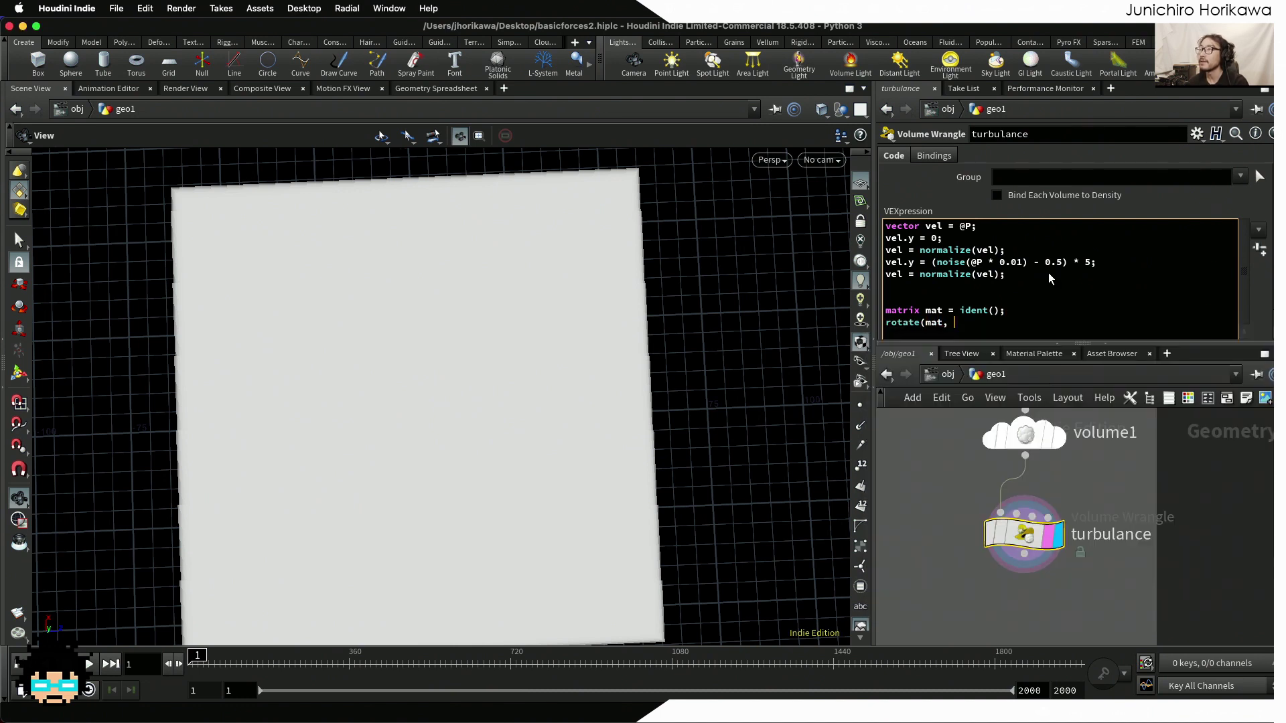
pyautogui.write('$PI * 0.5')
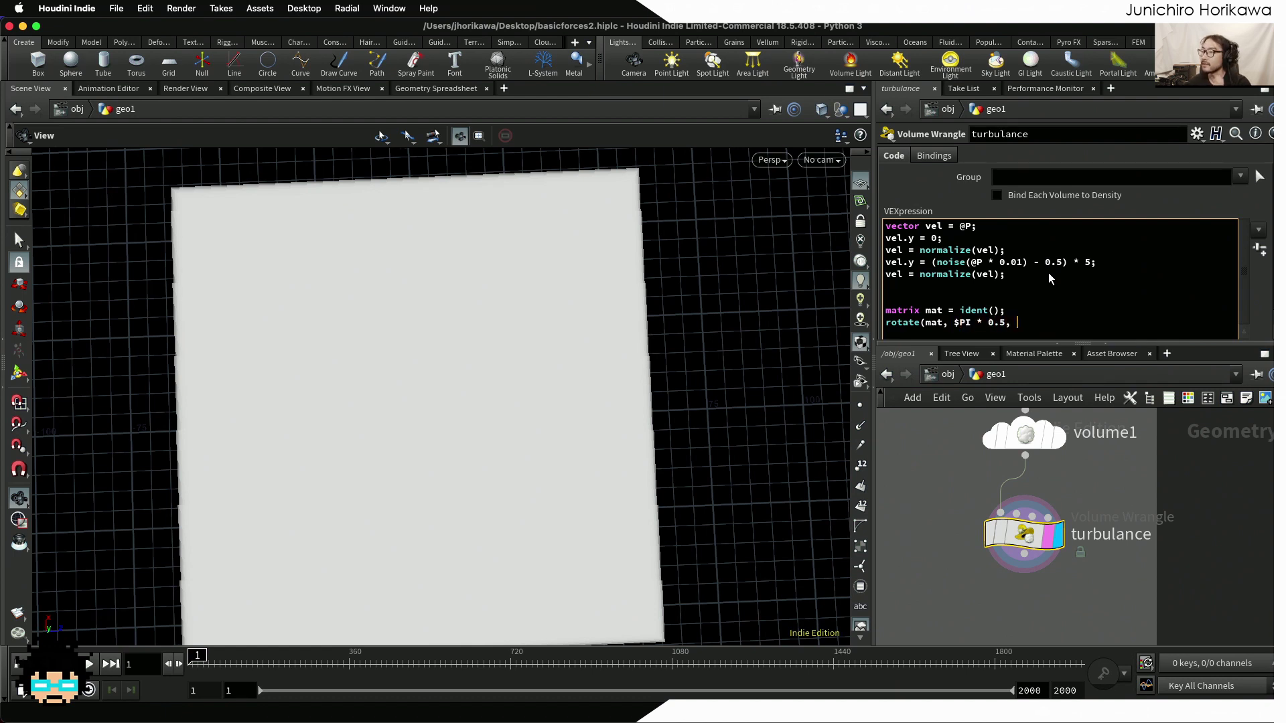
pyautogui.write(', ')
pyautogui.write('set')
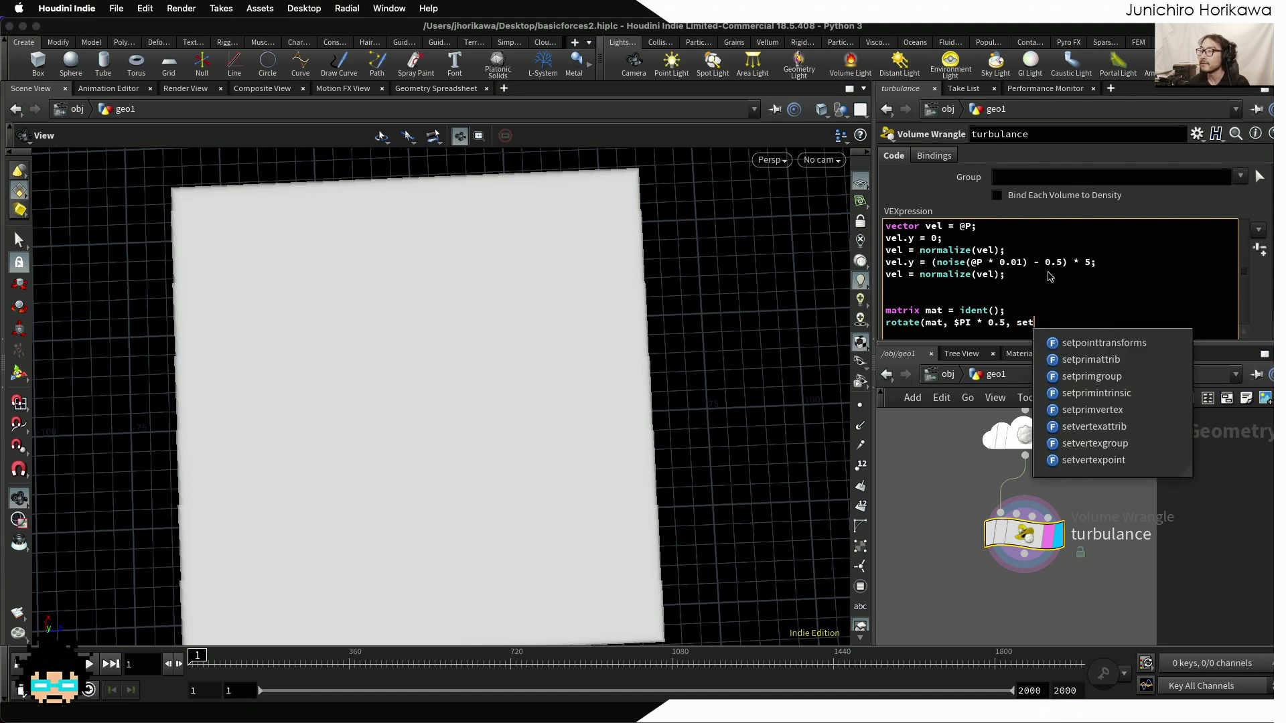
pyautogui.write('(0, 1,')
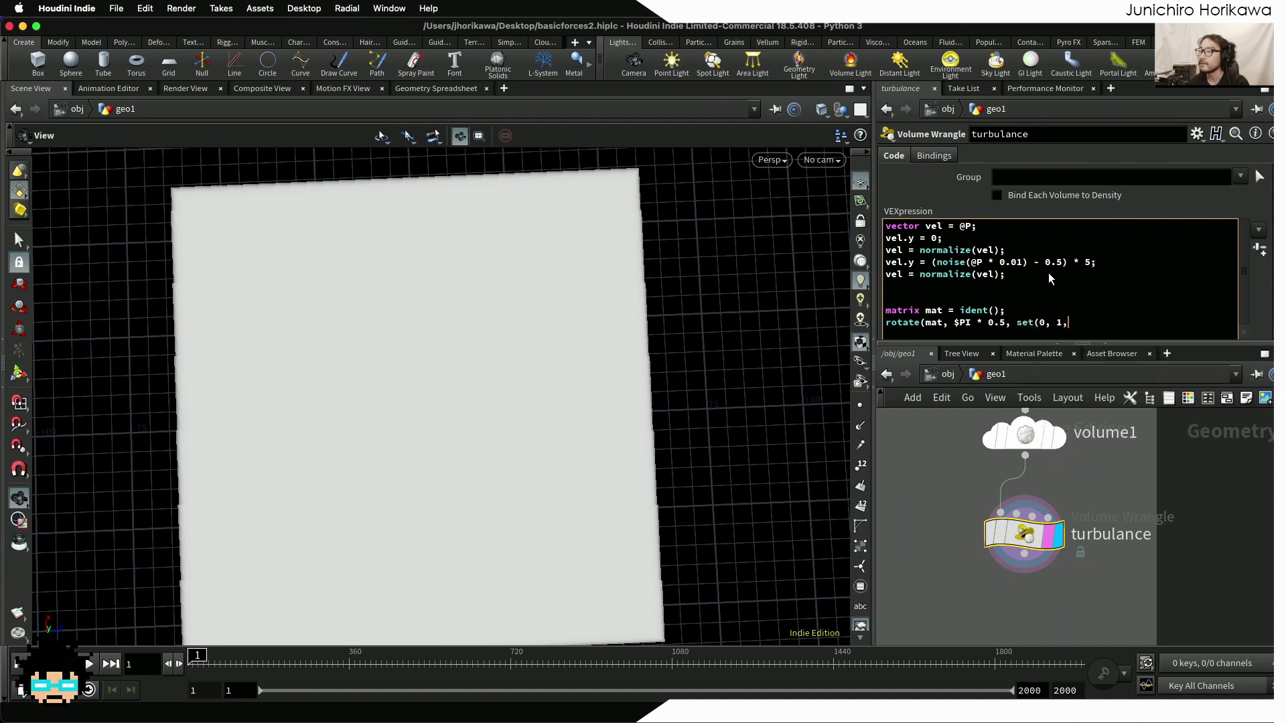
pyautogui.write(' 0));')
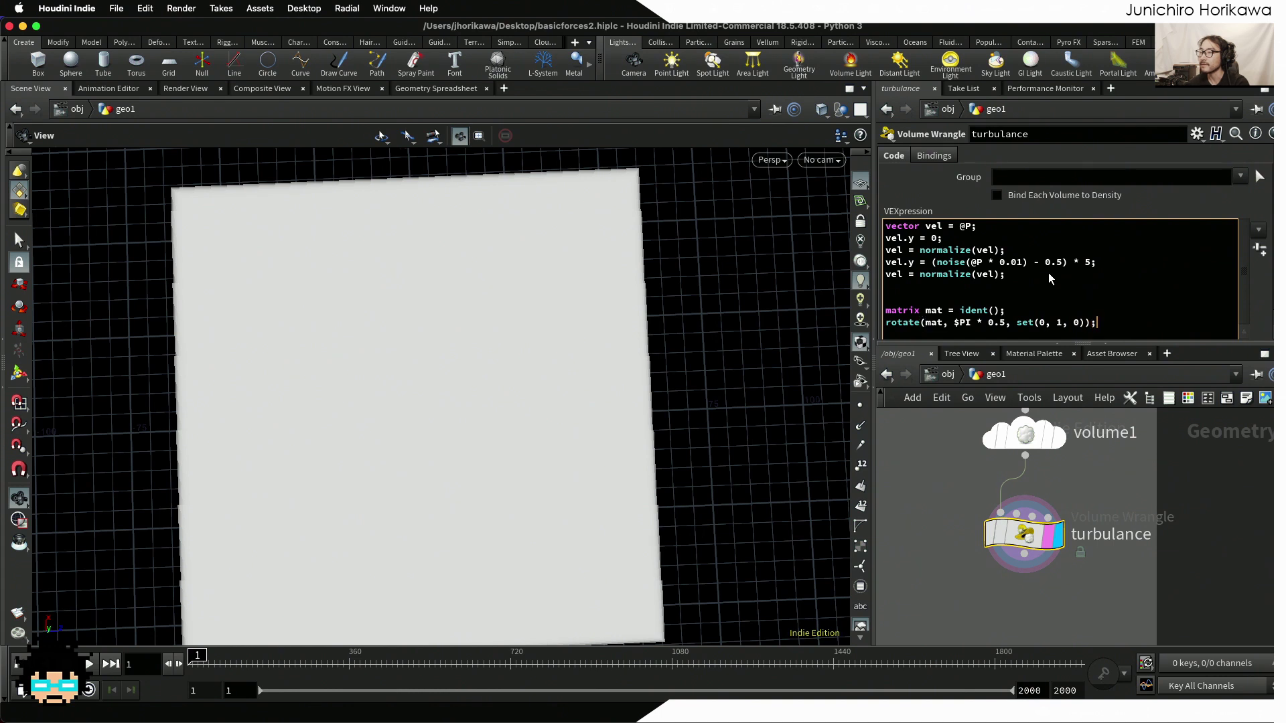
# Add "vel *= mat;" and "v@vel = vel;" to finish the turbulance code, and inspect the resulting volume
pyautogui.press('Return')
pyautogui.write('vel *= ')
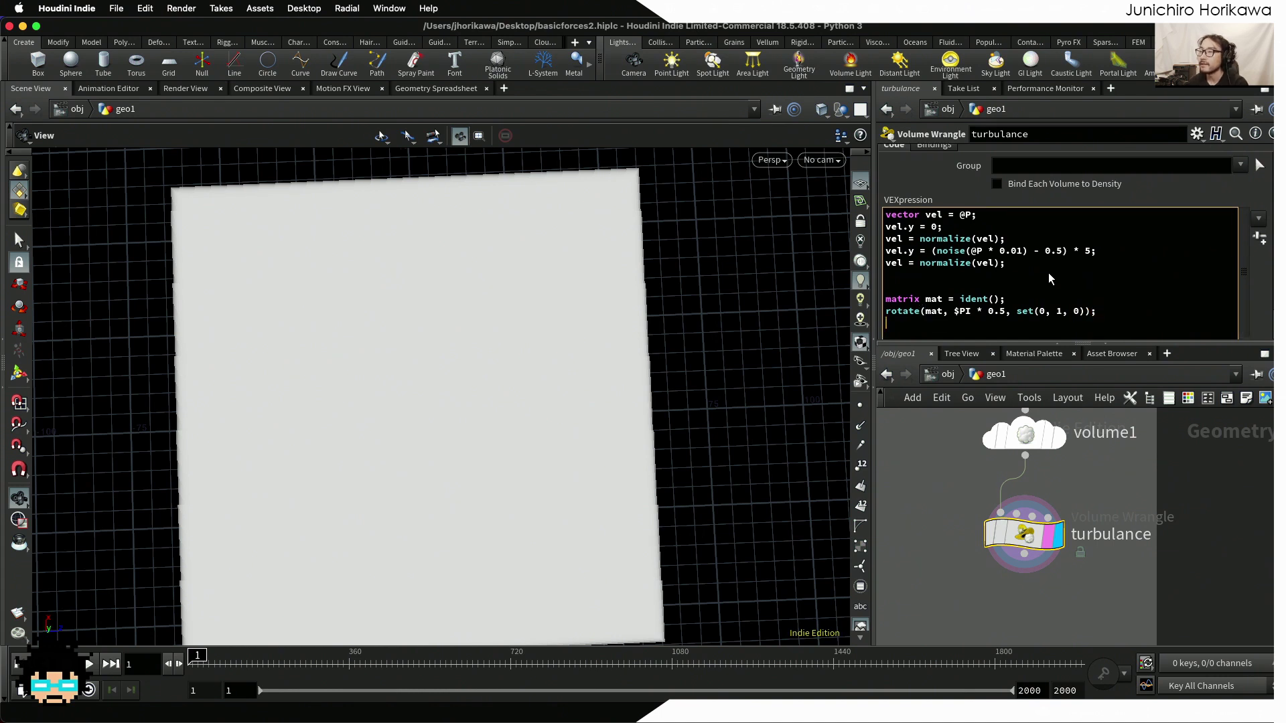
pyautogui.write('mat;')
pyautogui.press('Return')
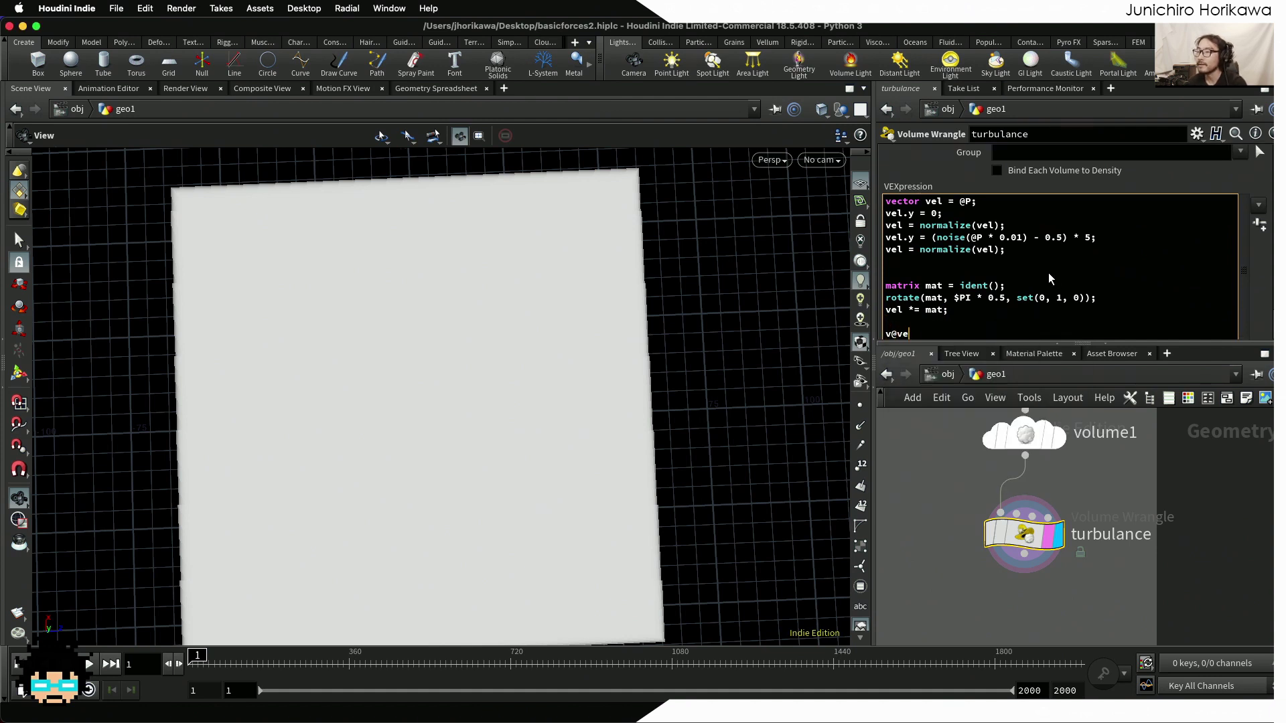
pyautogui.write('v@vel = vel;')
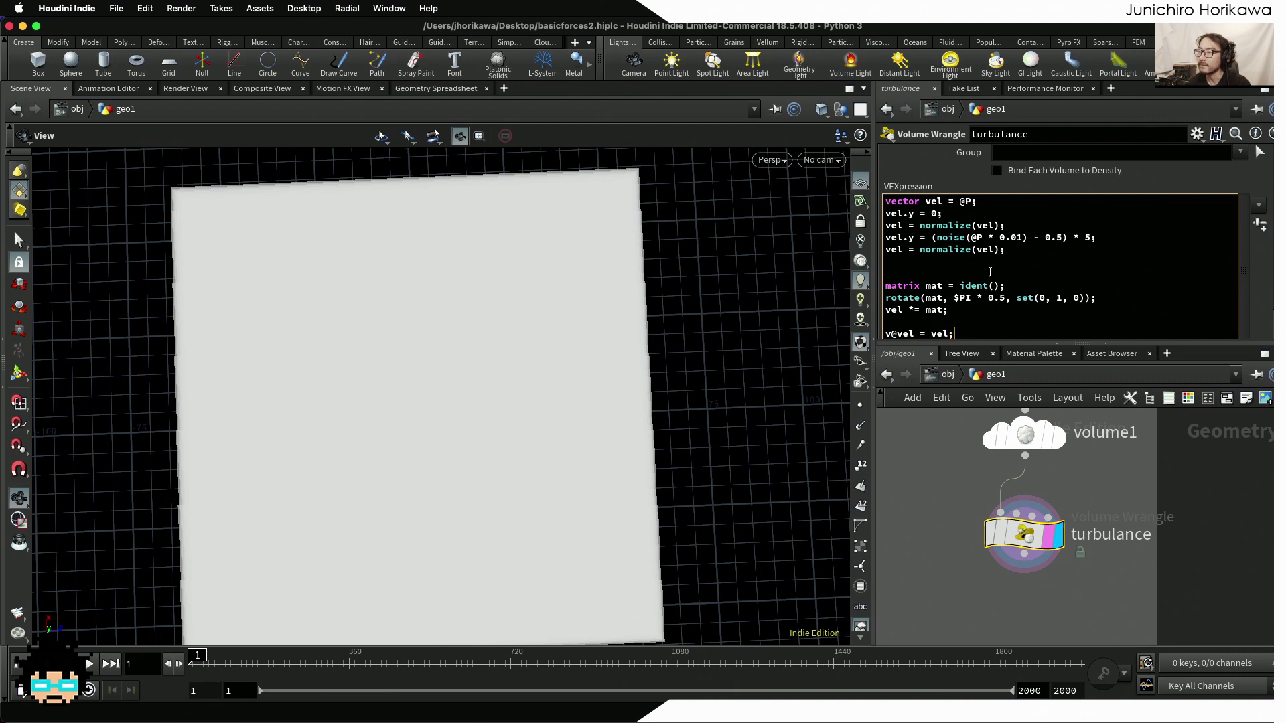
pyautogui.doubleClick(899, 308)
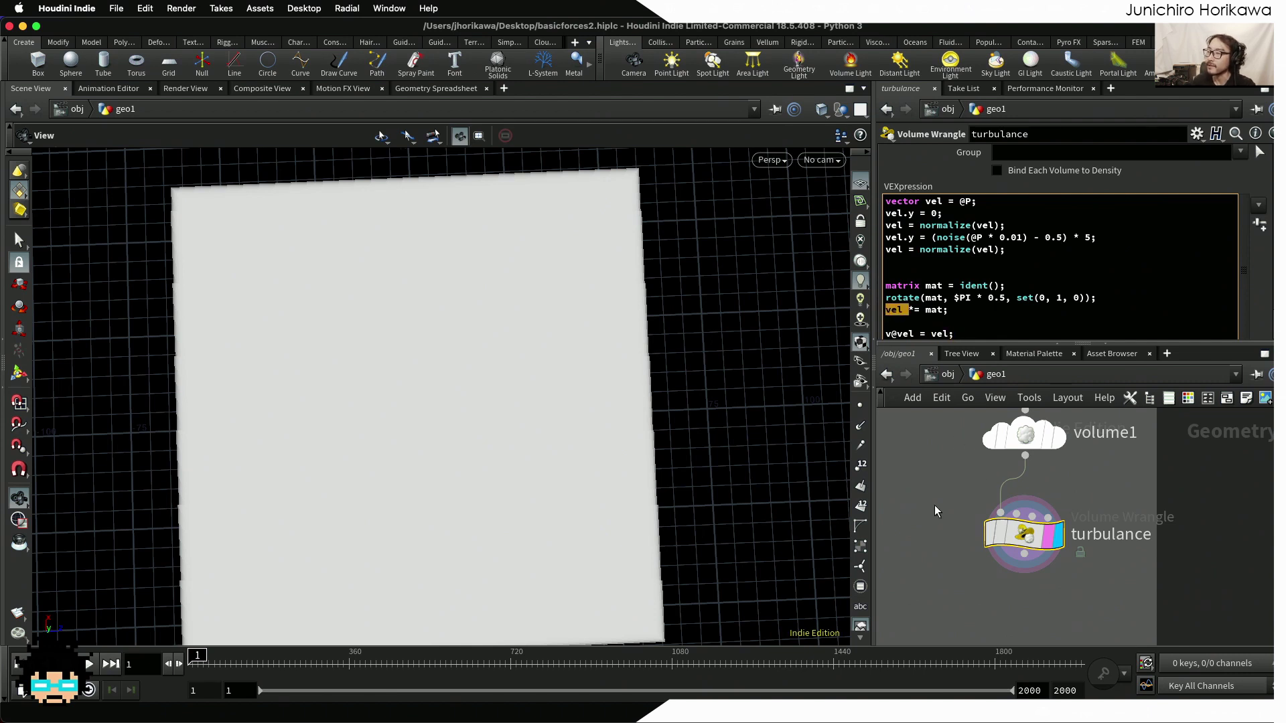
pyautogui.scroll(-3, 574, 353)
pyautogui.moveTo(574, 353)
pyautogui.mouseDown()
pyautogui.moveTo(590, 278)
pyautogui.moveTo(629, 258)
pyautogui.moveTo(549, 391)
pyautogui.moveTo(479, 362)
pyautogui.moveTo(513, 316)
pyautogui.moveTo(528, 339)
pyautogui.moveTo(516, 387)
pyautogui.moveTo(556, 439)
pyautogui.moveTo(556, 381)
pyautogui.moveTo(605, 304)
pyautogui.moveTo(517, 404)
pyautogui.moveTo(513, 429)
pyautogui.moveTo(470, 384)
pyautogui.moveTo(668, 310)
pyautogui.moveTo(482, 416)
pyautogui.moveTo(520, 377)
pyautogui.mouseUp()
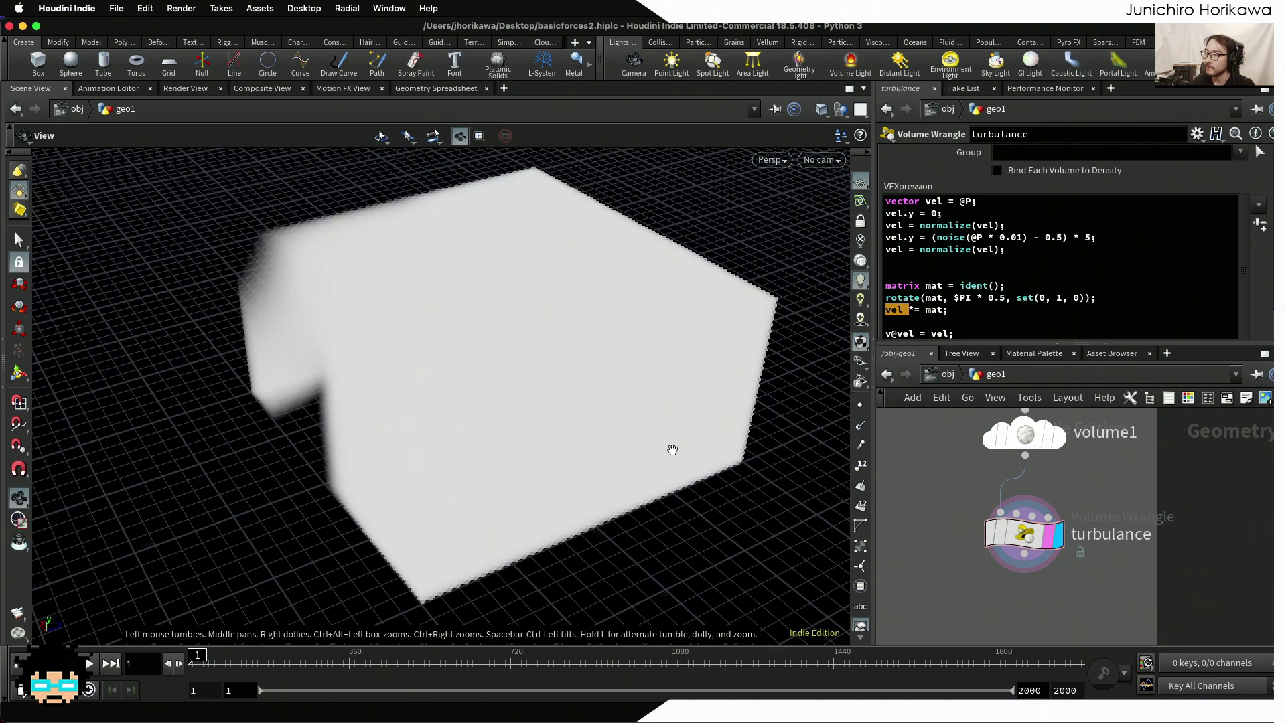
# Add a Volume Trail node below the turbulance wrangle
pyautogui.press('Tab')
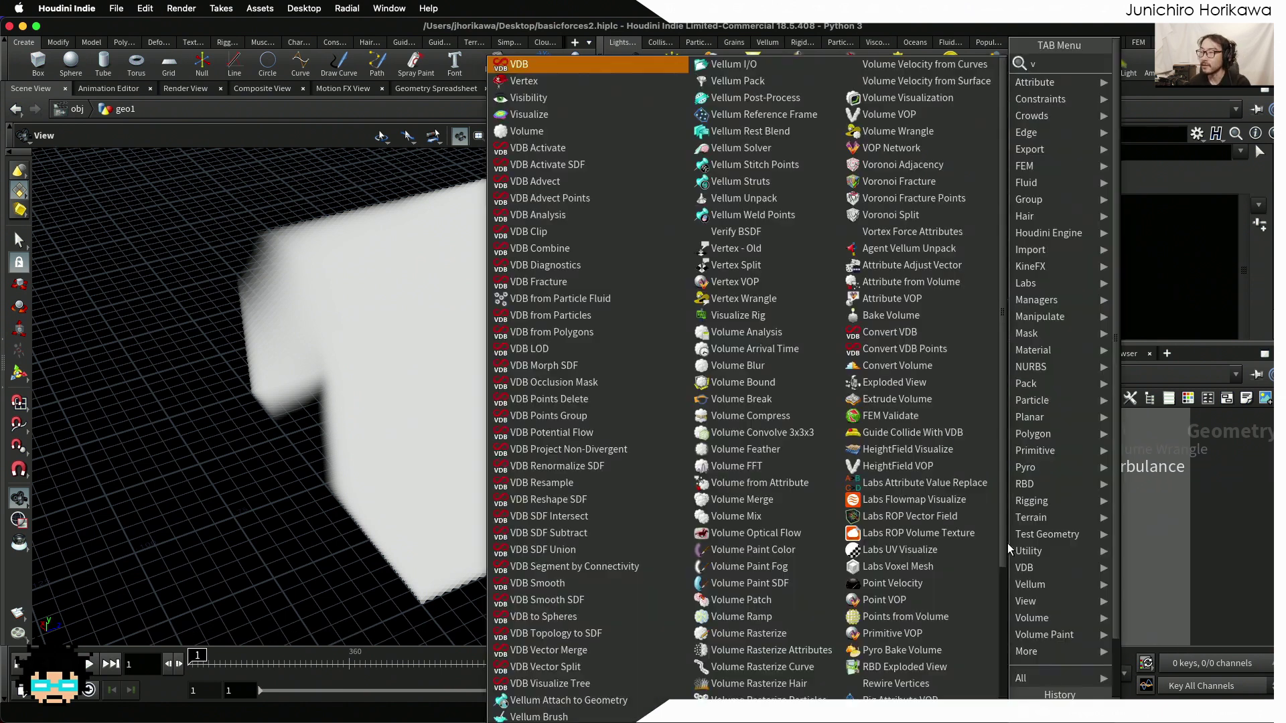
pyautogui.write('volume w')
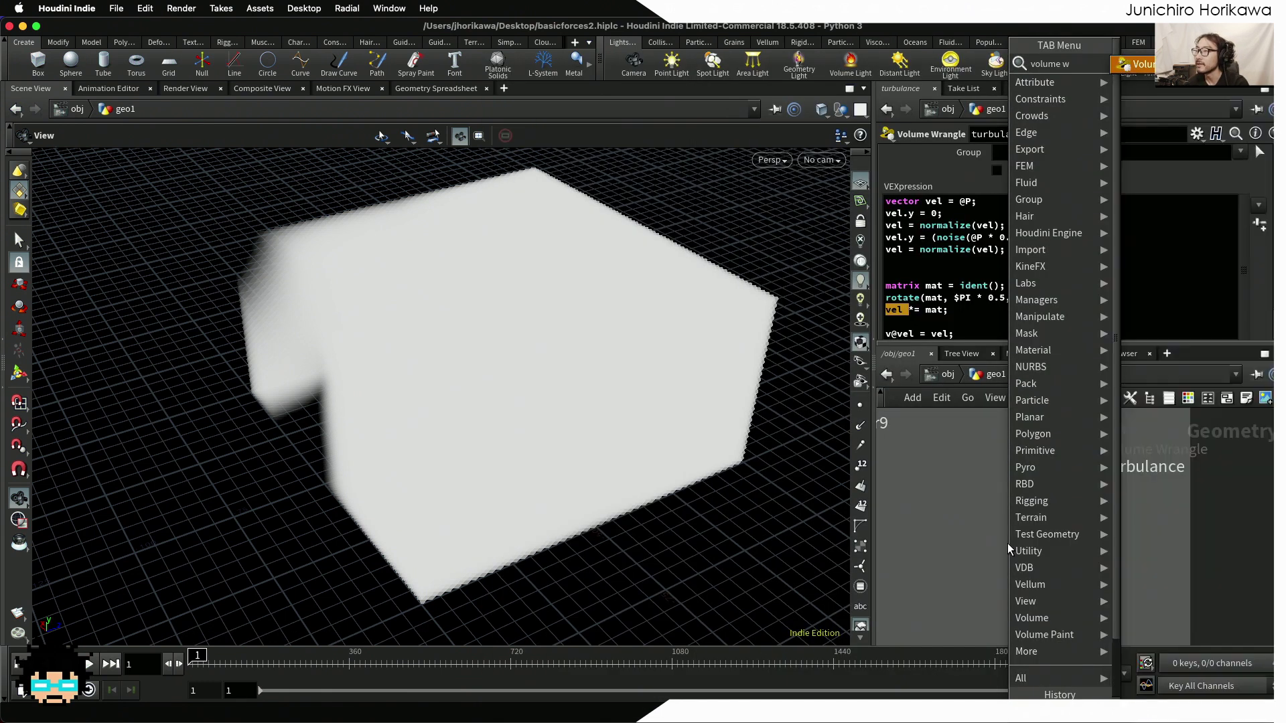
pyautogui.press('Return')
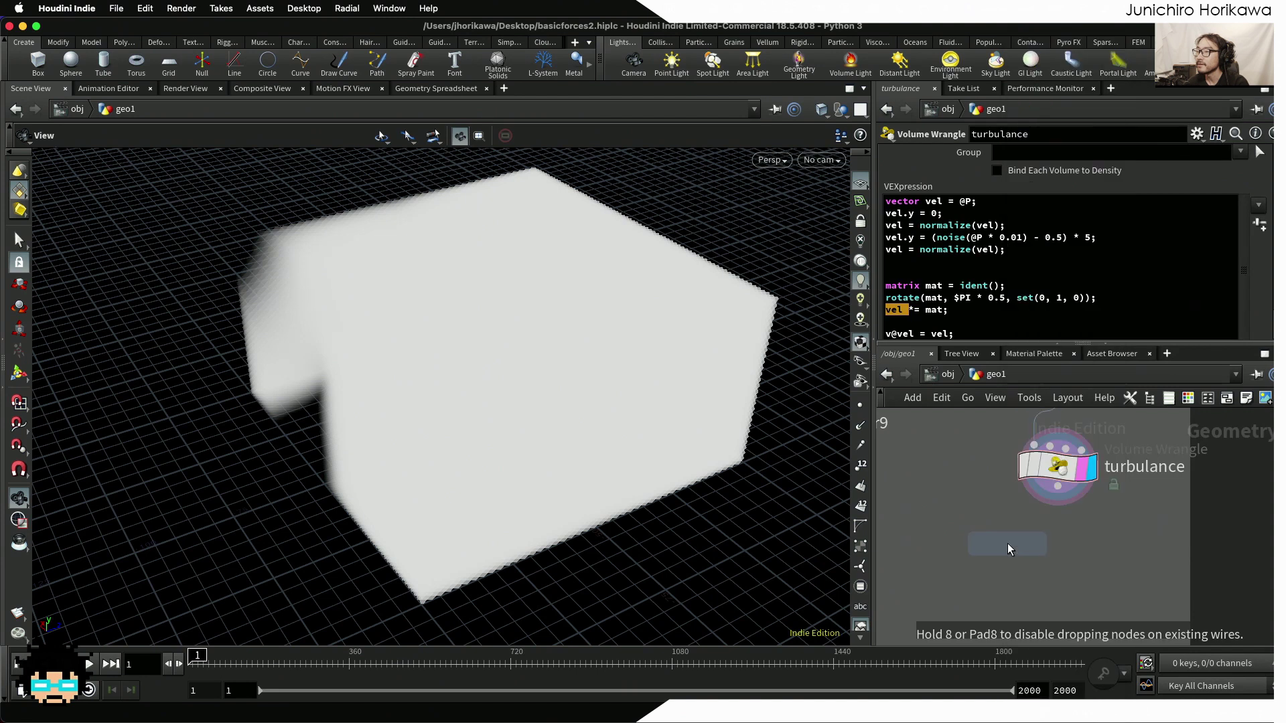
pyautogui.click(1104, 573)
# Add a Scatter node fed by volume1, display its points, and connect its output to the first input of volumetrail1
pyautogui.scroll(-3, 1087, 552)
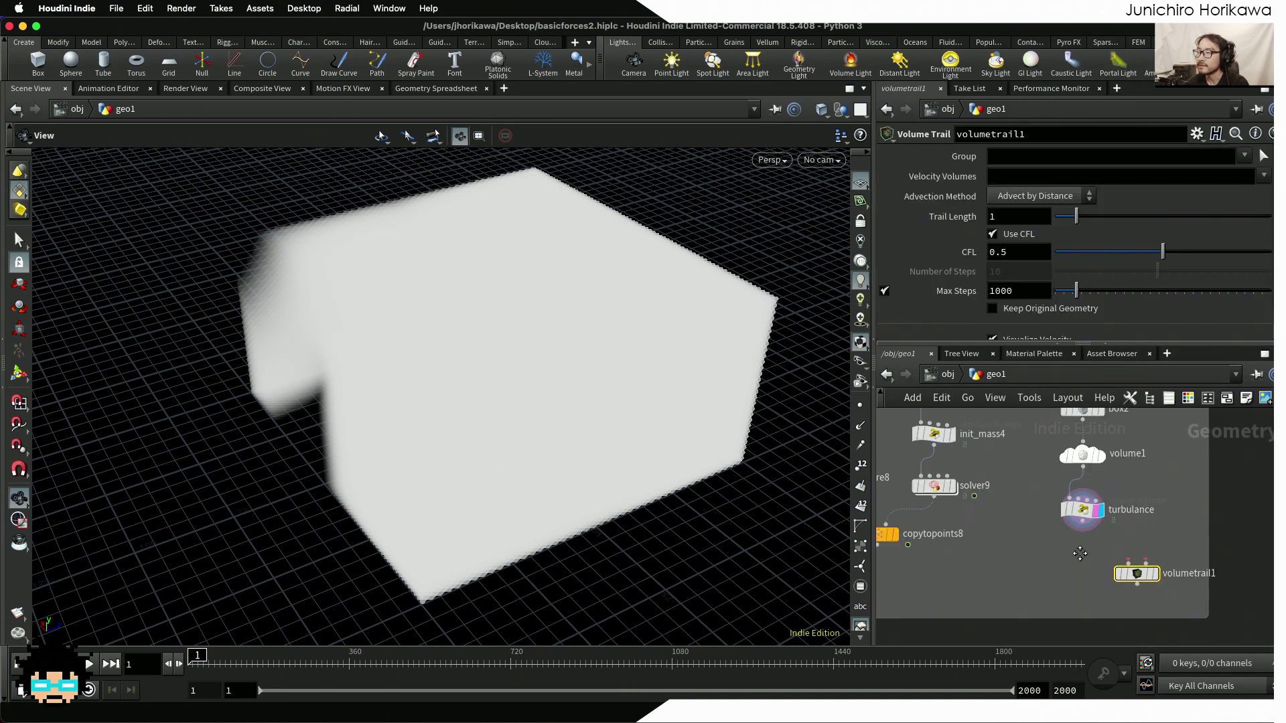
pyautogui.moveTo(1035, 504); pyautogui.dragTo(995, 516, button='middle')
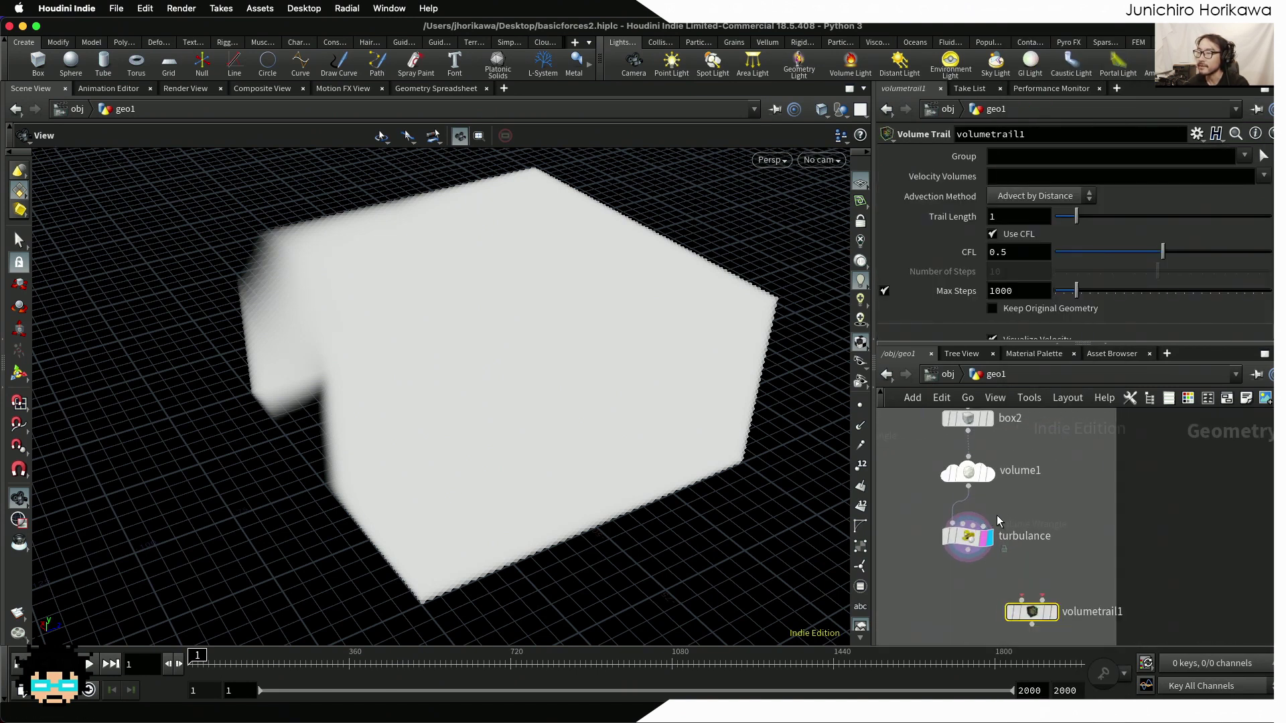
pyautogui.press('Tab')
pyautogui.write('scat')
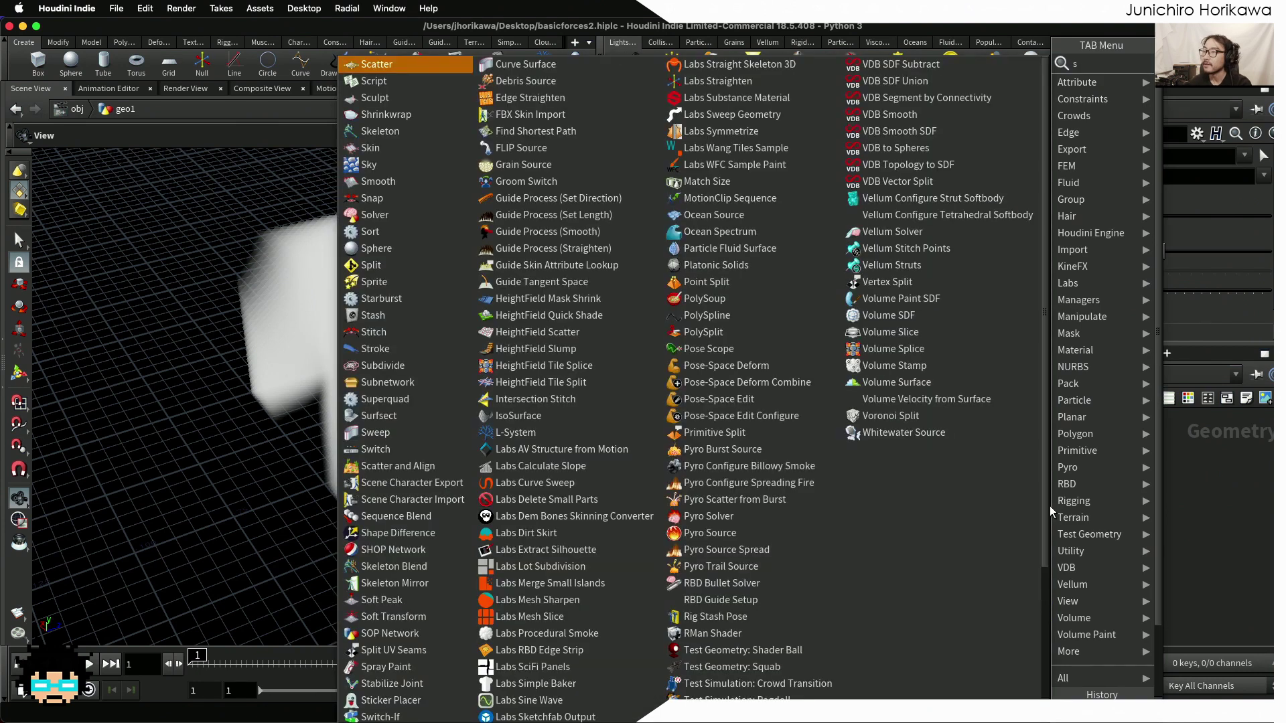
pyautogui.press('Return')
pyautogui.click(1063, 518)
pyautogui.click(968, 487)
pyautogui.click(1064, 508)
pyautogui.click(1088, 521)
pyautogui.moveTo(1065, 520); pyautogui.dragTo(1019, 605)
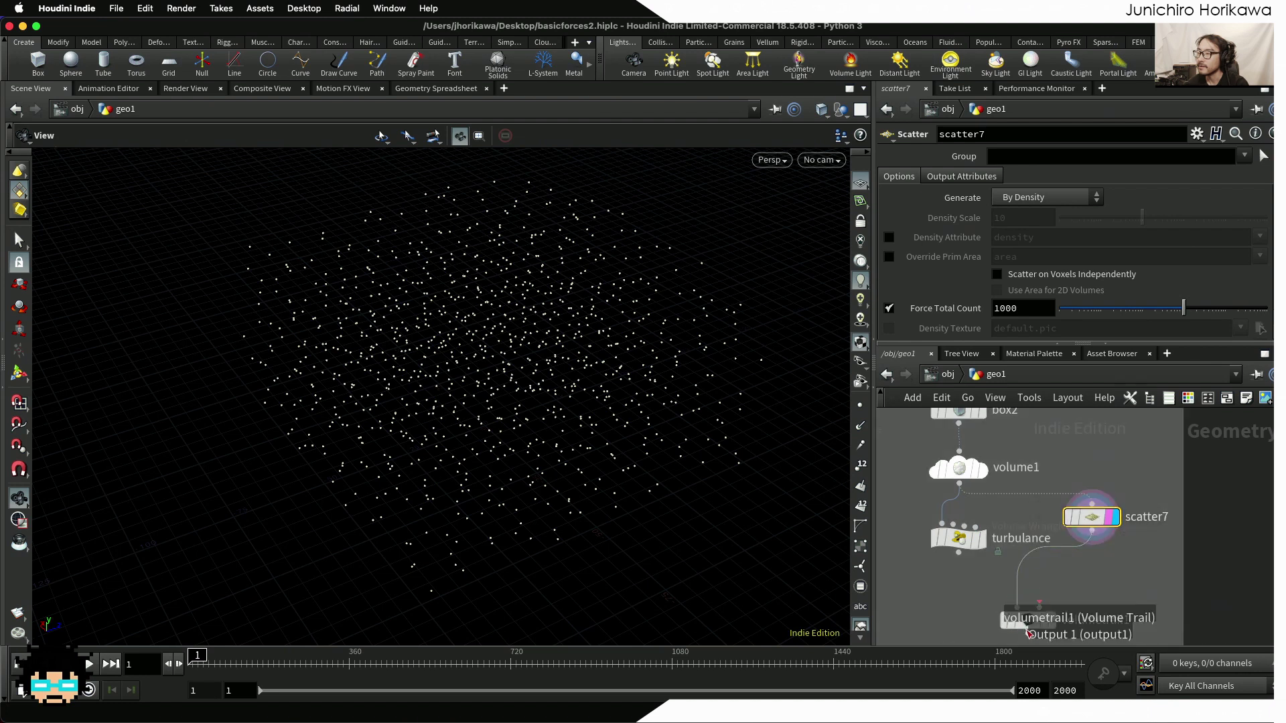
# Connect the turbulance wrangle to the second input of volumetrail1 and display the volume trail
pyautogui.click(1061, 619)
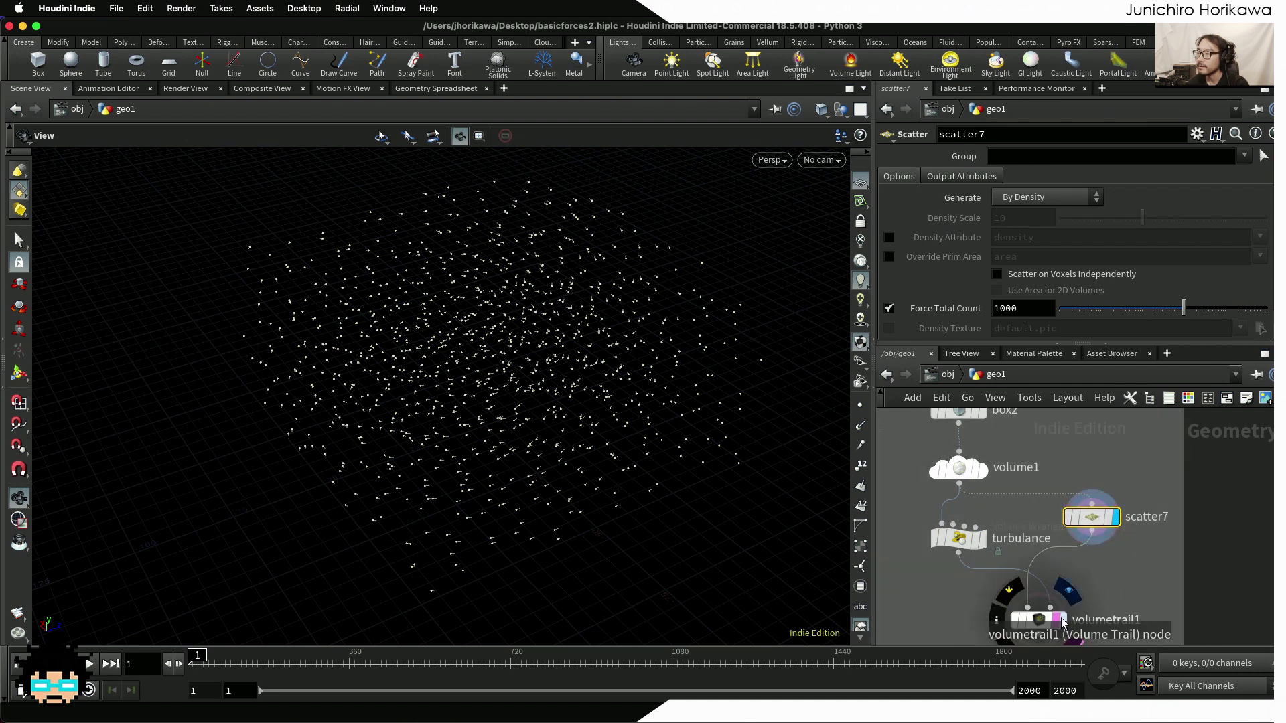
pyautogui.moveTo(1041, 625); pyautogui.dragTo(1068, 617)
pyautogui.click(1066, 614)
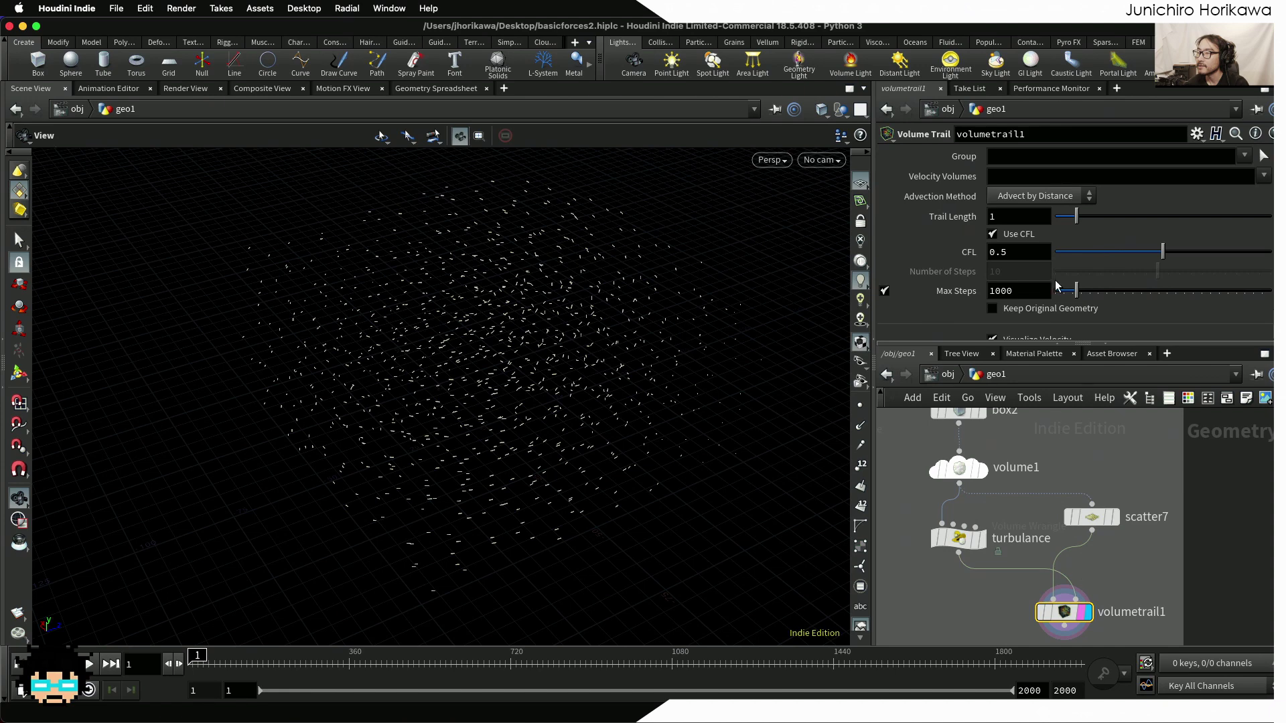
# Set the volume trail's Trail Length to 20 and inspect the trails from different angles
pyautogui.moveTo(1077, 226); pyautogui.dragTo(1270, 221)
pyautogui.moveTo(696, 383); pyautogui.dragTo(663, 318)
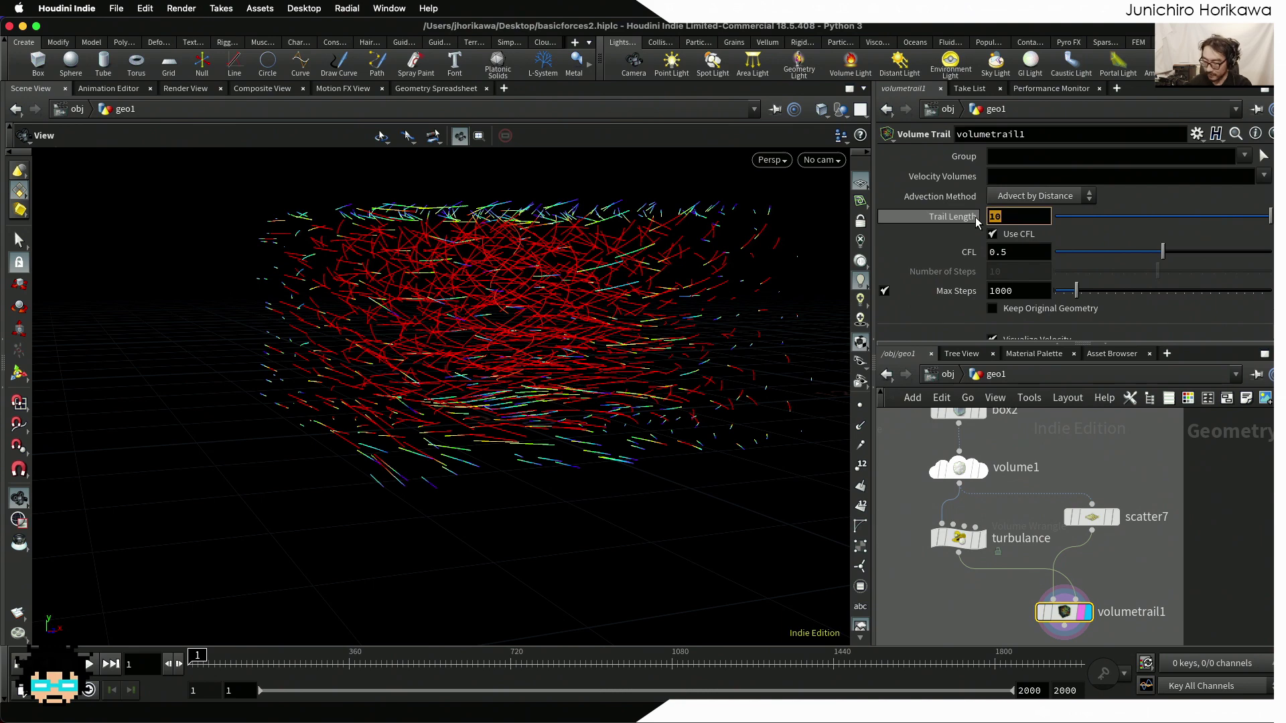
pyautogui.write('20')
pyautogui.press('Return')
pyautogui.moveTo(698, 302); pyautogui.dragTo(655, 408)
# Set the Force Total Count of scatter7 to 10000 and inspect the denser trails
pyautogui.click(1086, 524)
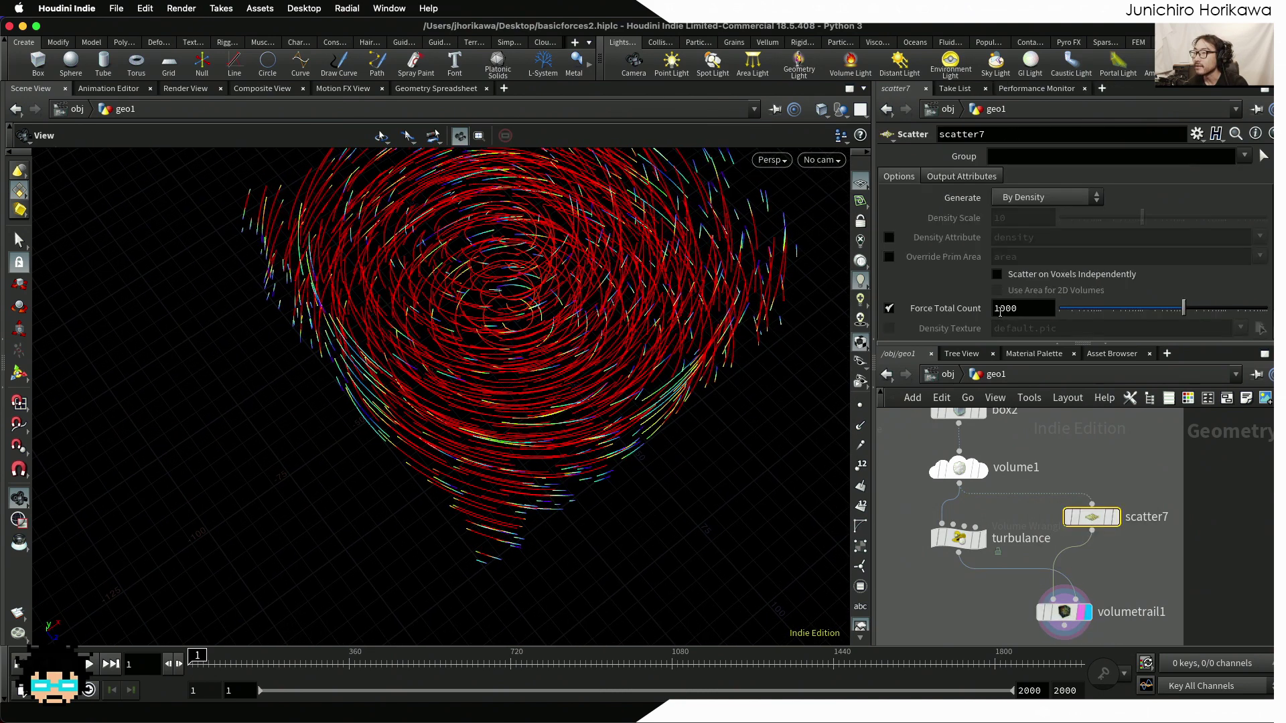
pyautogui.doubleClick(1020, 306)
pyautogui.write('10000')
pyautogui.press('Return')
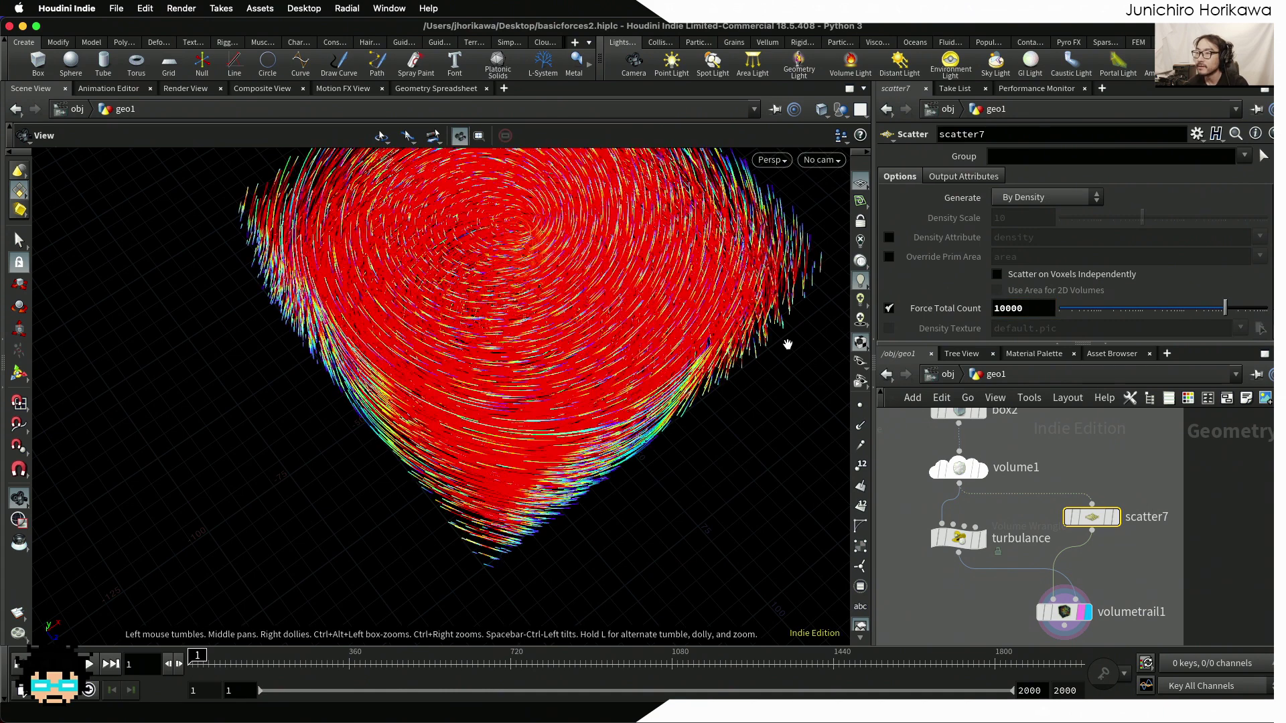
pyautogui.moveTo(685, 333); pyautogui.dragTo(683, 221)
pyautogui.scroll(2, 1065, 623)
# Shorten the Trail Length of volumetrail1 to 5.25 and inspect the swirl from above
pyautogui.moveTo(1066, 626)
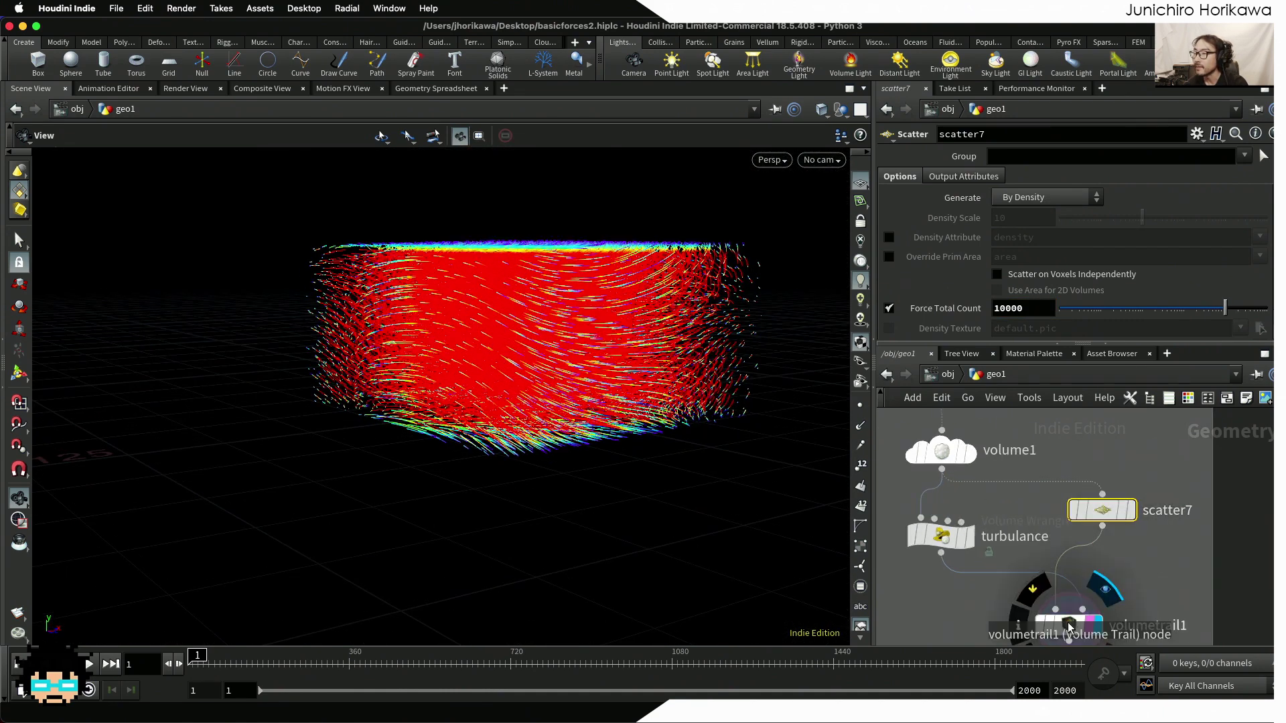
pyautogui.click(1068, 624)
pyautogui.moveTo(1129, 213); pyautogui.dragTo(1168, 215)
pyautogui.moveTo(722, 296); pyautogui.dragTo(563, 351)
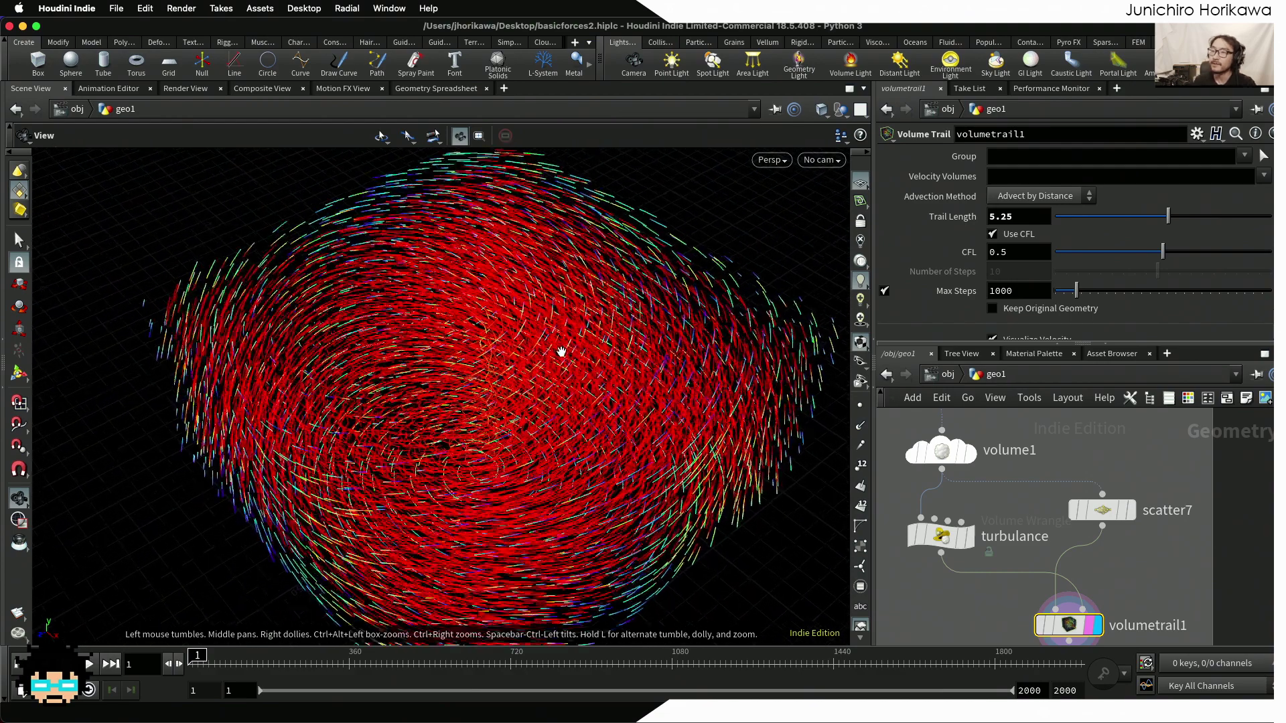
# Display the turbulance wrangle and review its velocity volume and VEX code
pyautogui.click(966, 536)
pyautogui.click(937, 536)
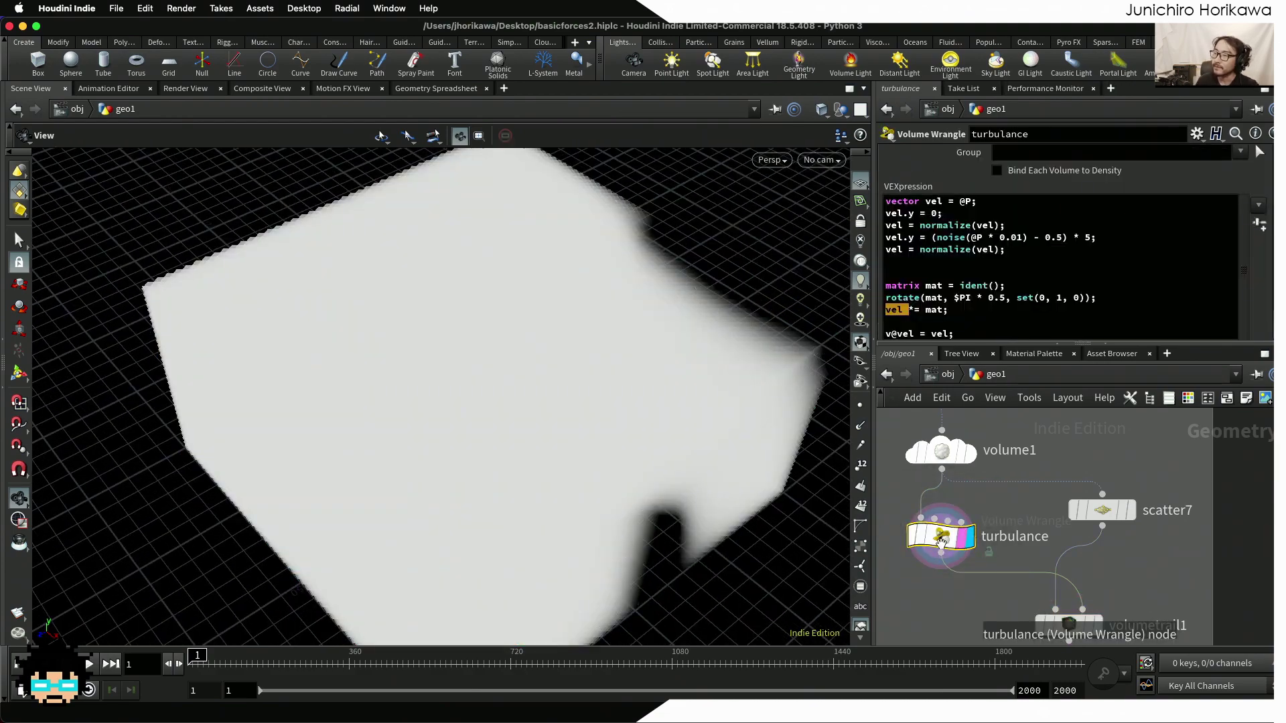
pyautogui.scroll(-3, 620, 420)
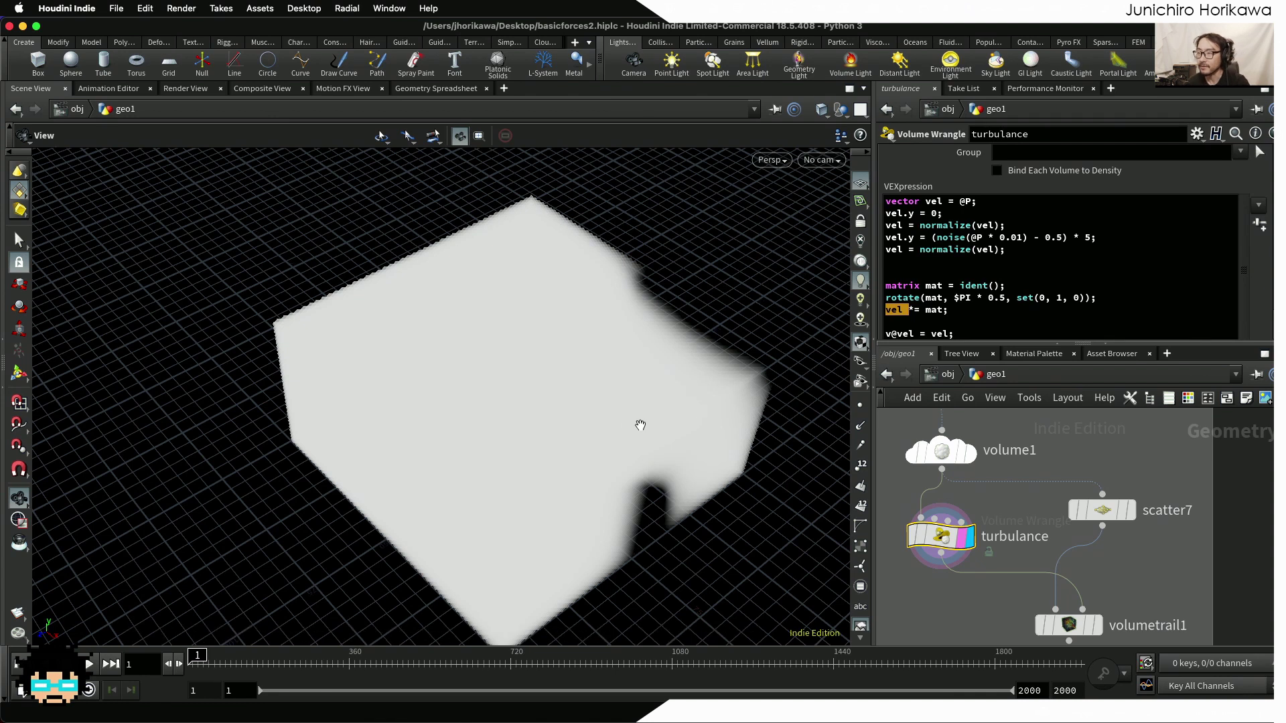
pyautogui.scroll(-2, 1070, 470)
pyautogui.press('h')
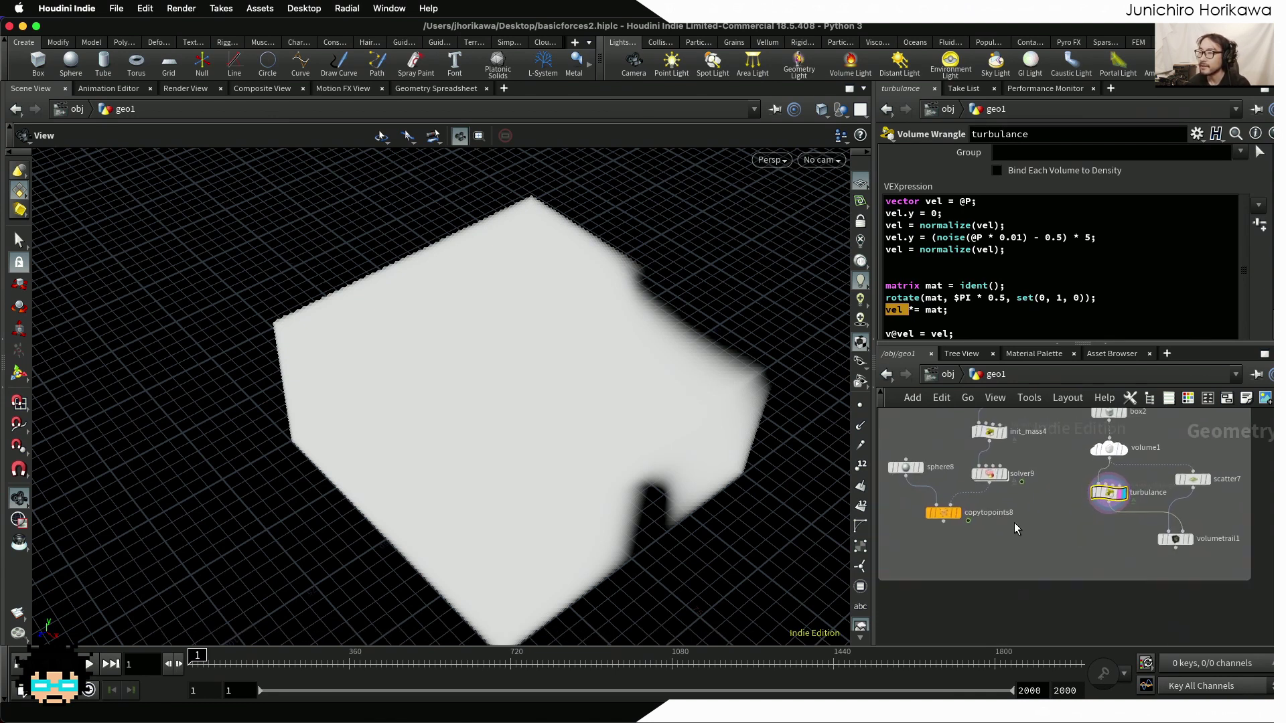
# Move solver9 and copytopoints8 lower in the network and connect the turbulance wrangle to the second input of solver9
pyautogui.moveTo(1001, 547); pyautogui.dragTo(909, 467)
pyautogui.scroll(1, 939, 467)
pyautogui.moveTo(1000, 480); pyautogui.dragTo(1000, 538)
pyautogui.click(1035, 495)
pyautogui.scroll(3, 1037, 495)
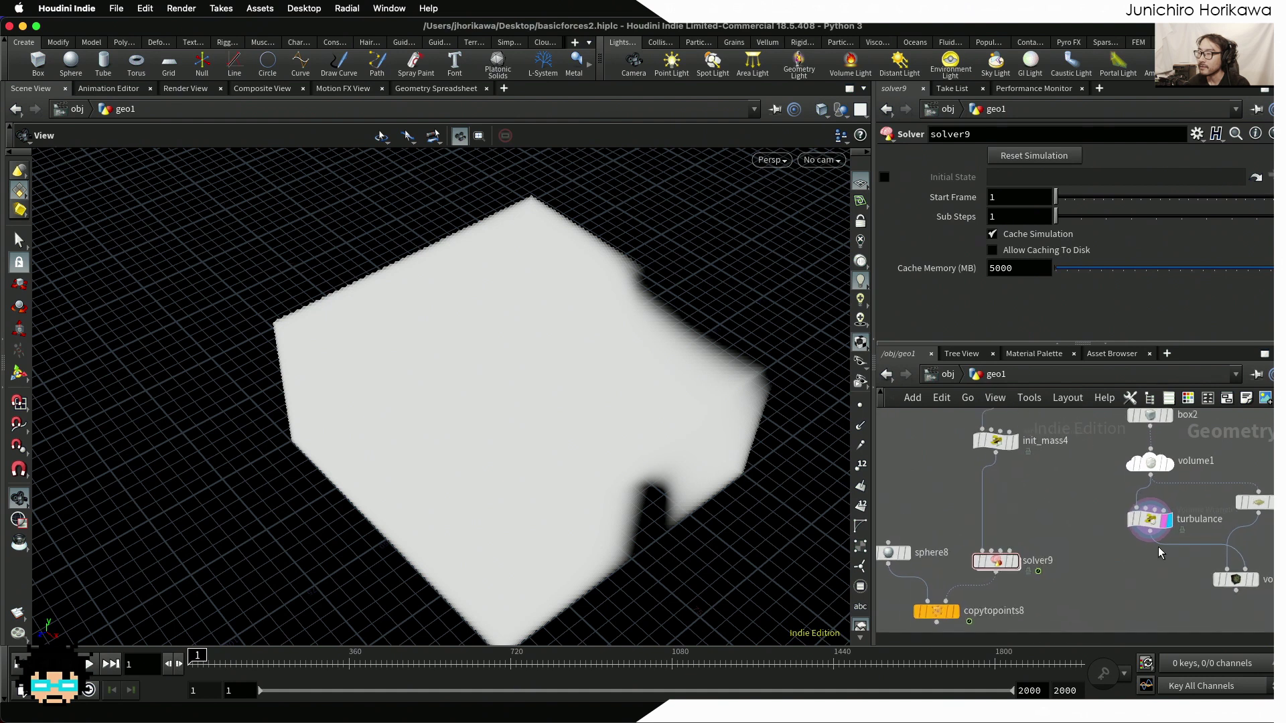
pyautogui.moveTo(1088, 505); pyautogui.dragTo(984, 550)
pyautogui.click(1150, 529)
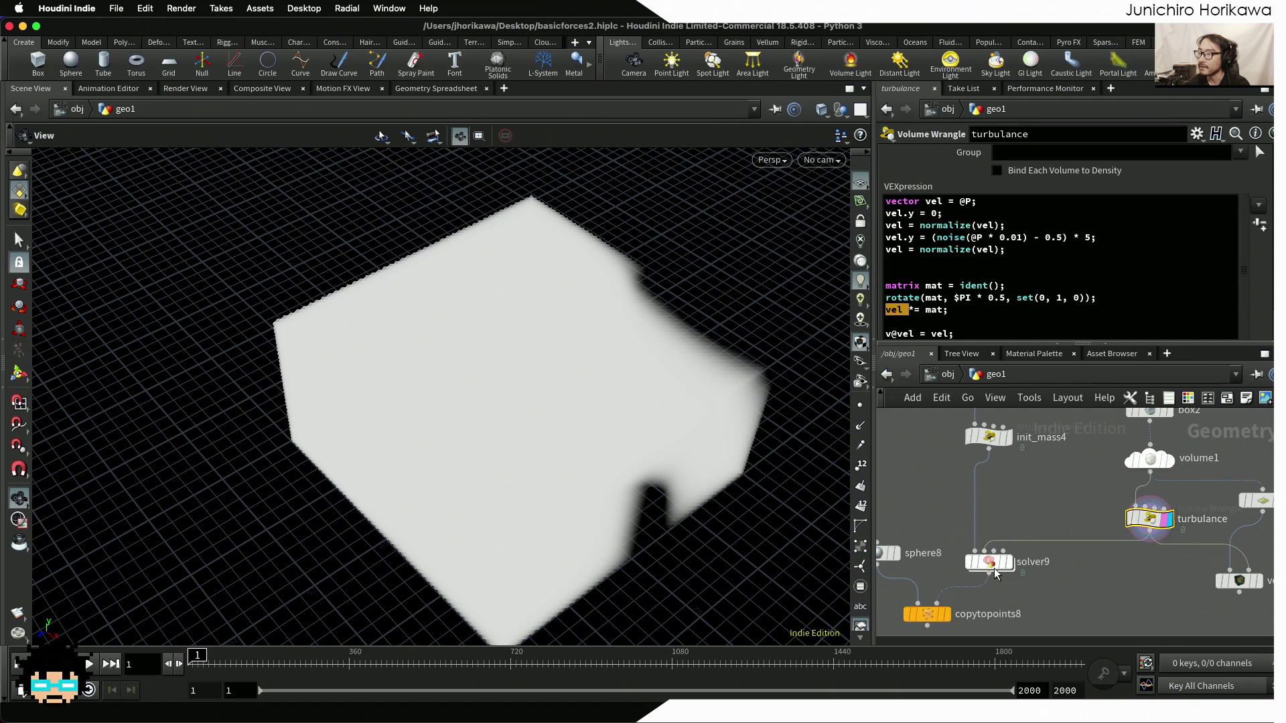
# Display solver9 and go inside its solver network
pyautogui.scroll(3, 997, 568)
pyautogui.click(1024, 520)
pyautogui.moveTo(991, 566); pyautogui.dragTo(1048, 501, button='middle')
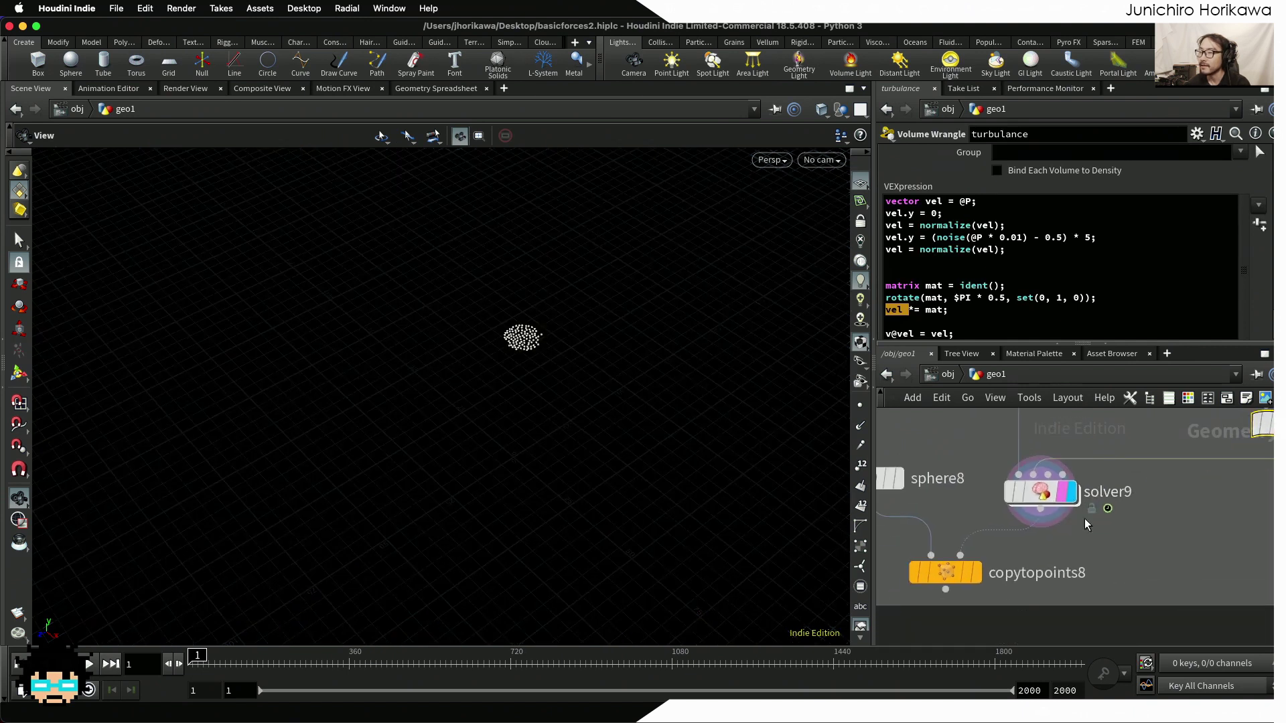
pyautogui.doubleClick(1047, 499)
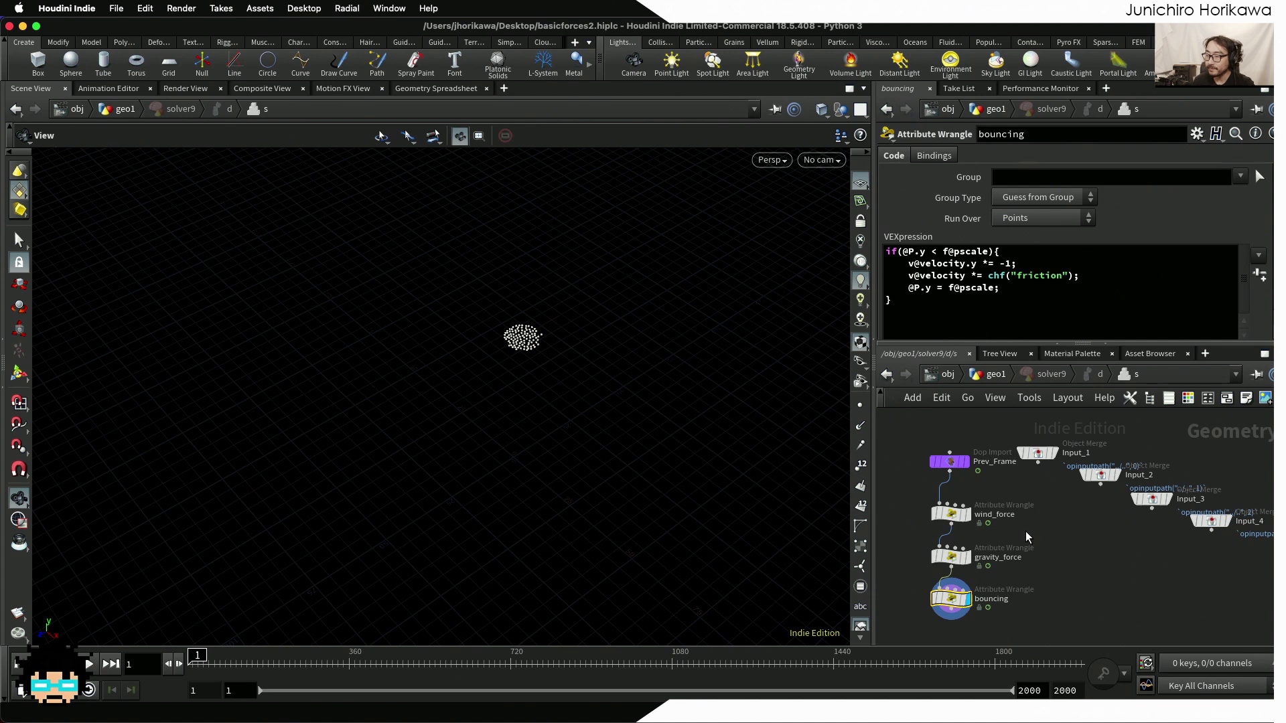
# Spread out the wrangle chain inside the solver and select the wind_force wrangle
pyautogui.moveTo(1031, 606); pyautogui.dragTo(962, 509)
pyautogui.moveTo(958, 467); pyautogui.dragTo(962, 521, button='middle')
pyautogui.click(962, 521)
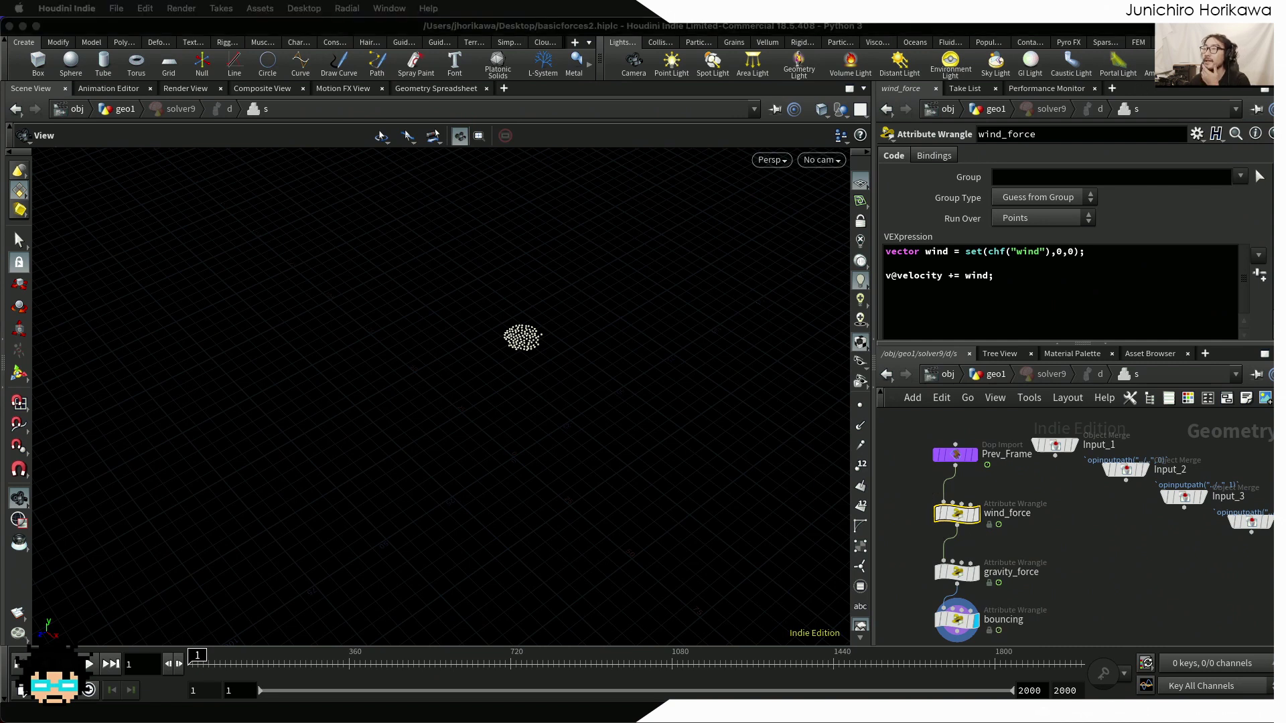
# Rename the wind_force wrangle as turbulance_force
pyautogui.doubleClick(1010, 514)
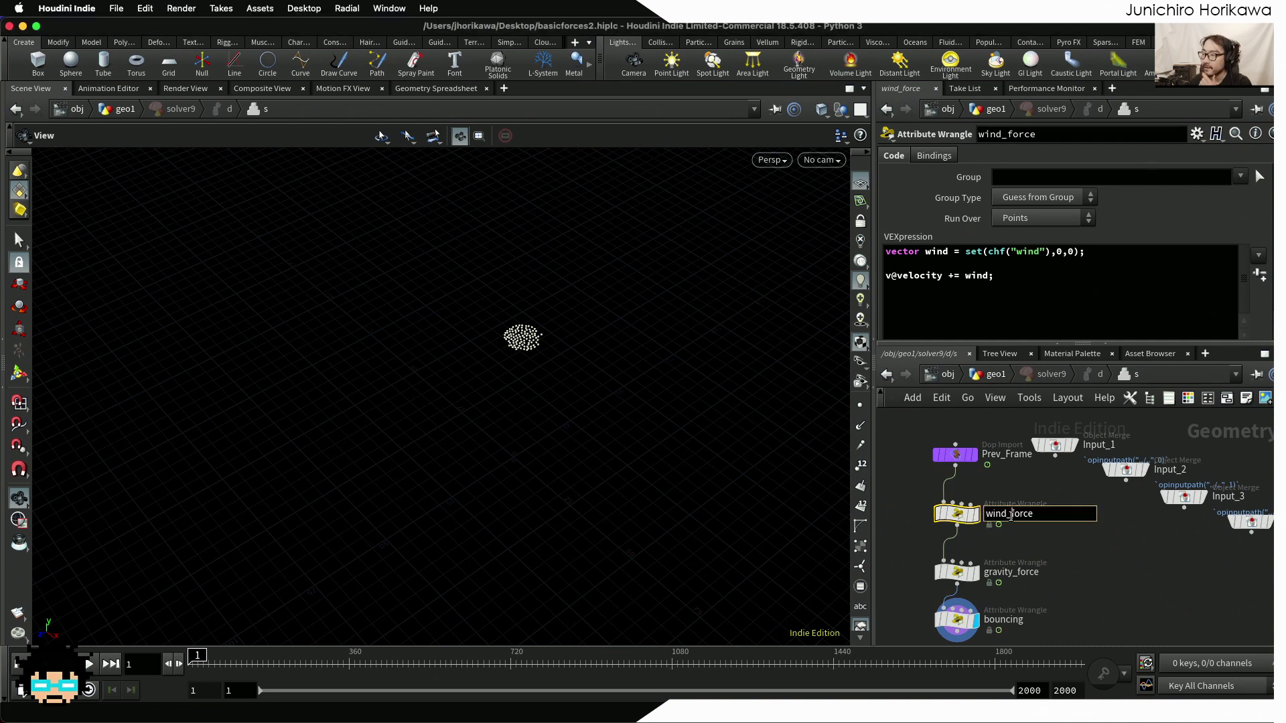
pyautogui.write('tru')
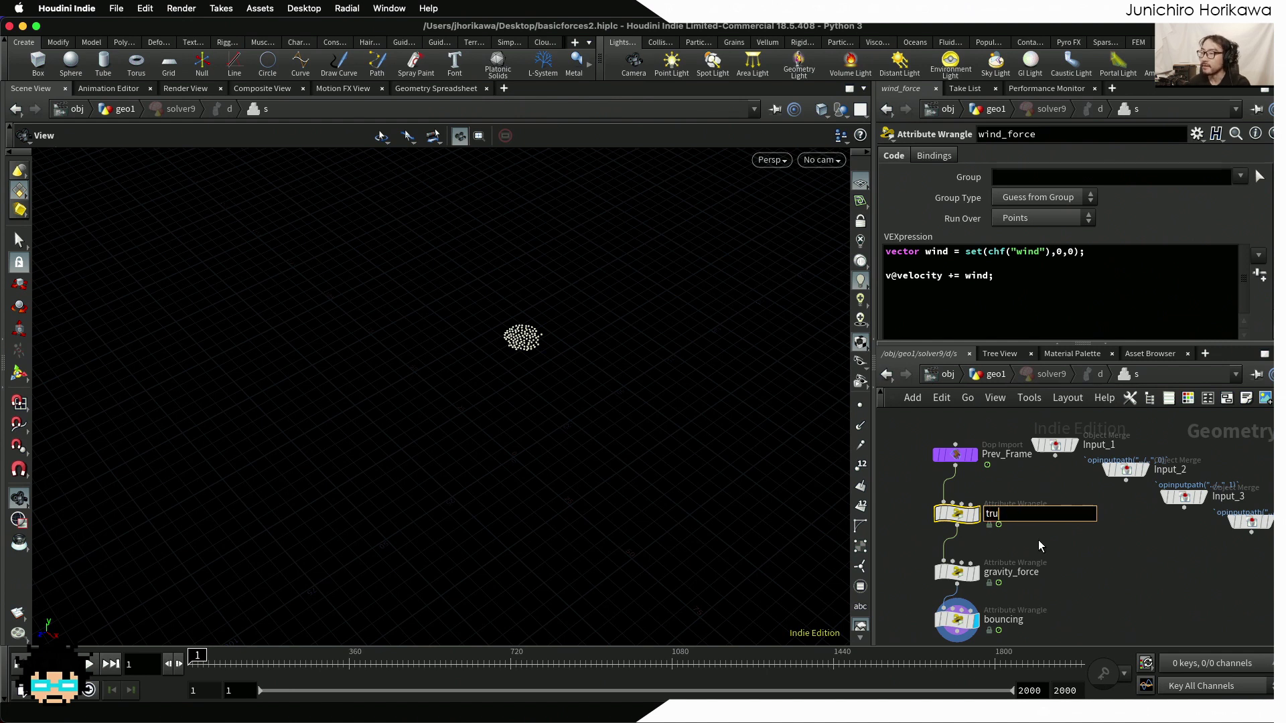
pyautogui.press('BackSpace')
pyautogui.press('BackSpace')
pyautogui.write('ur')
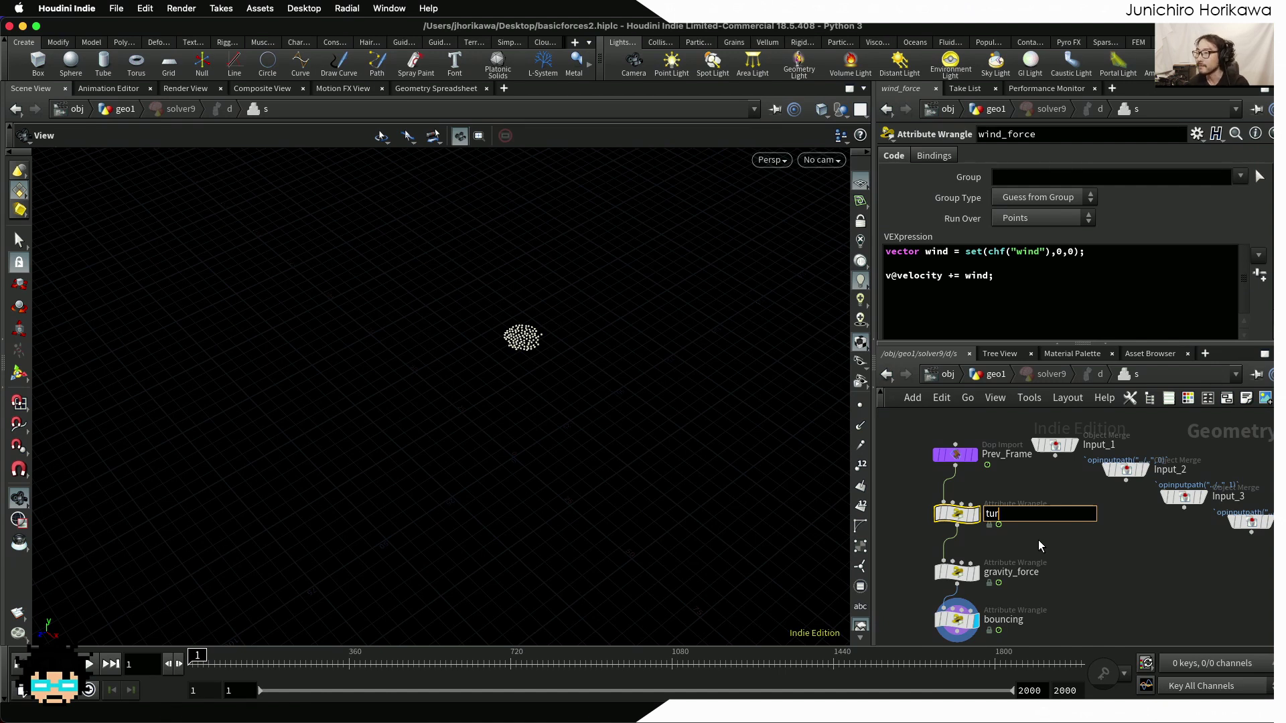
pyautogui.write('bulance_foc')
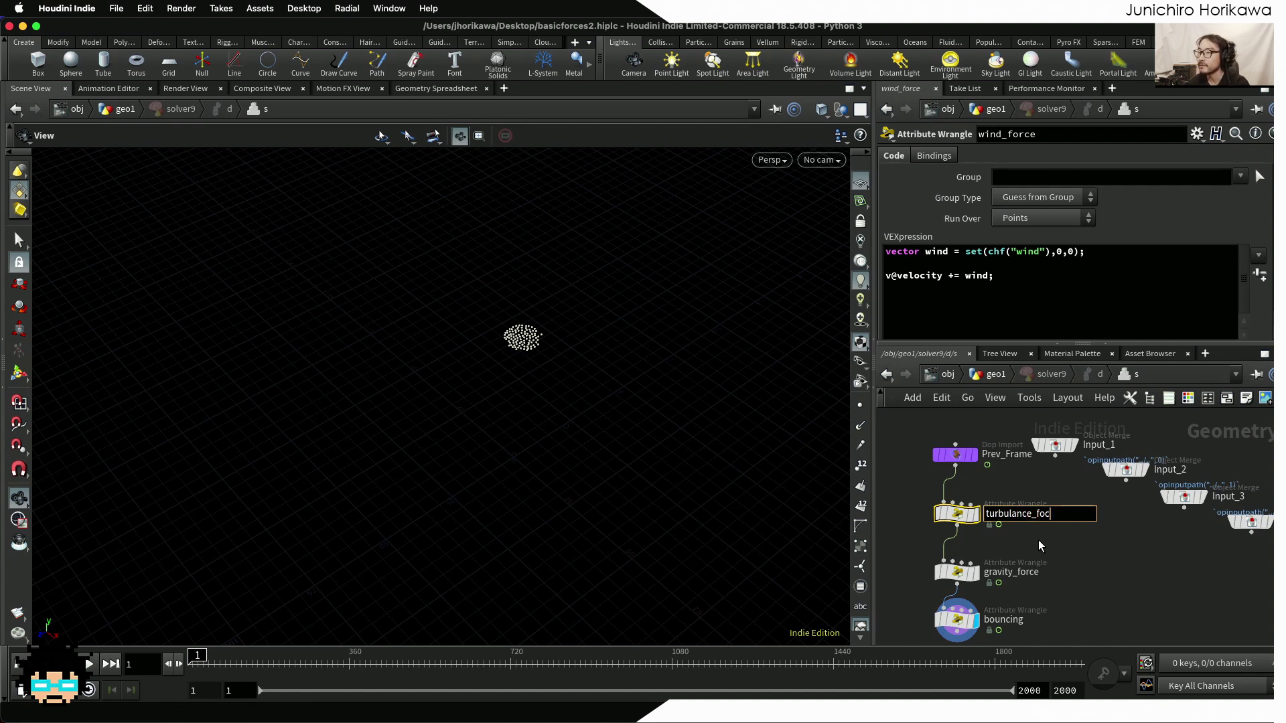
pyautogui.write('e')
pyautogui.press('Return')
pyautogui.doubleClick(1045, 515)
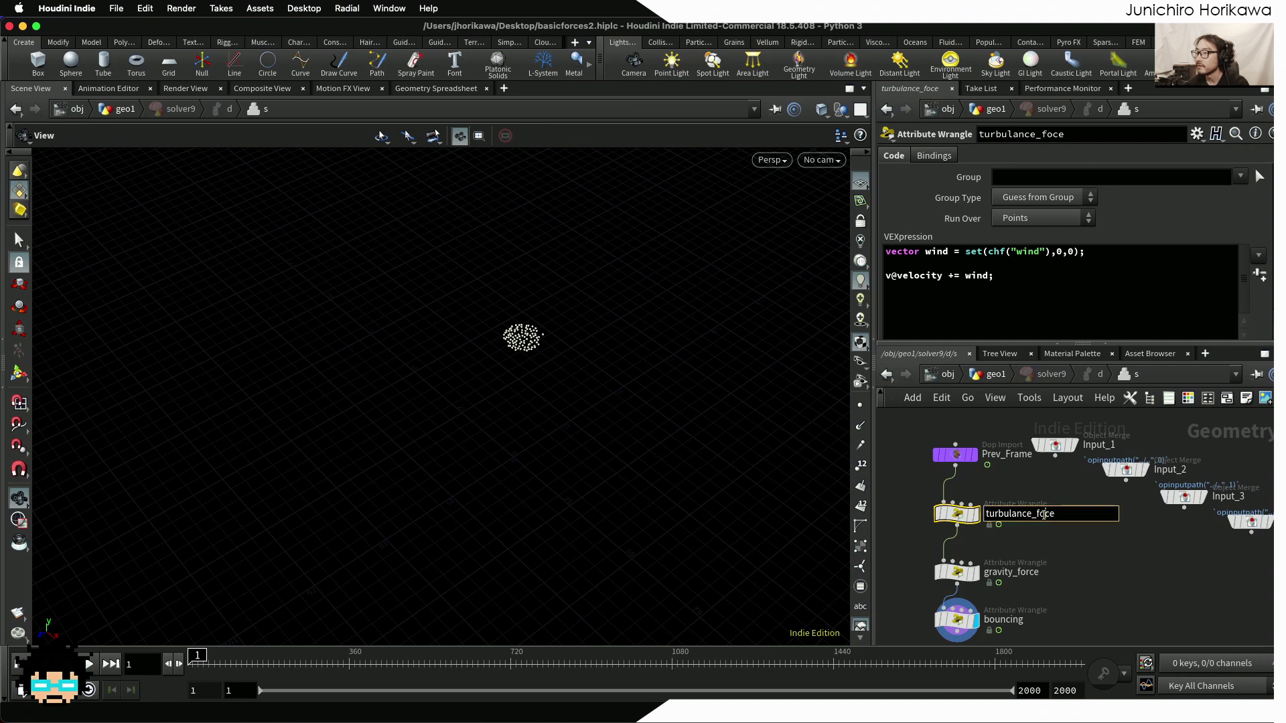
pyautogui.write('r')
pyautogui.press('Return')
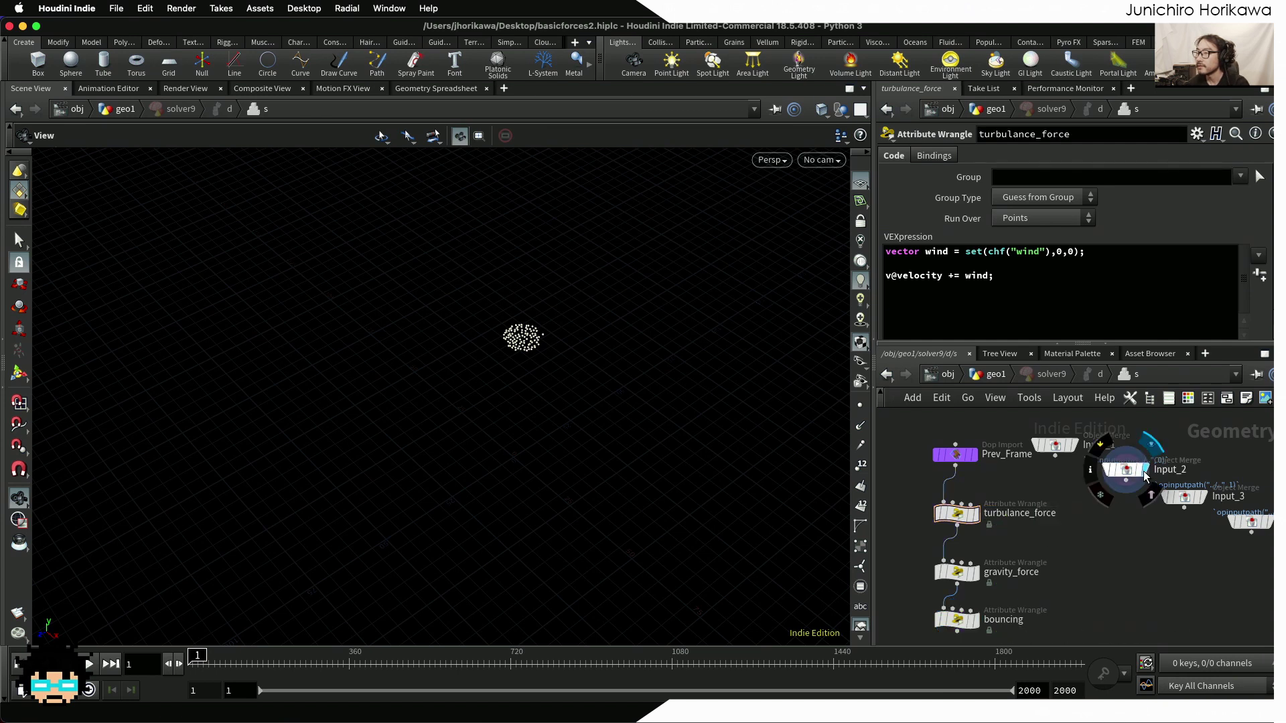
# Display Input_2, connect it to the second input of turbulance_force, and select that wrangle
pyautogui.click(1144, 470)
pyautogui.moveTo(1126, 479); pyautogui.dragTo(963, 502)
pyautogui.scroll(1, 963, 516)
pyautogui.click(963, 519)
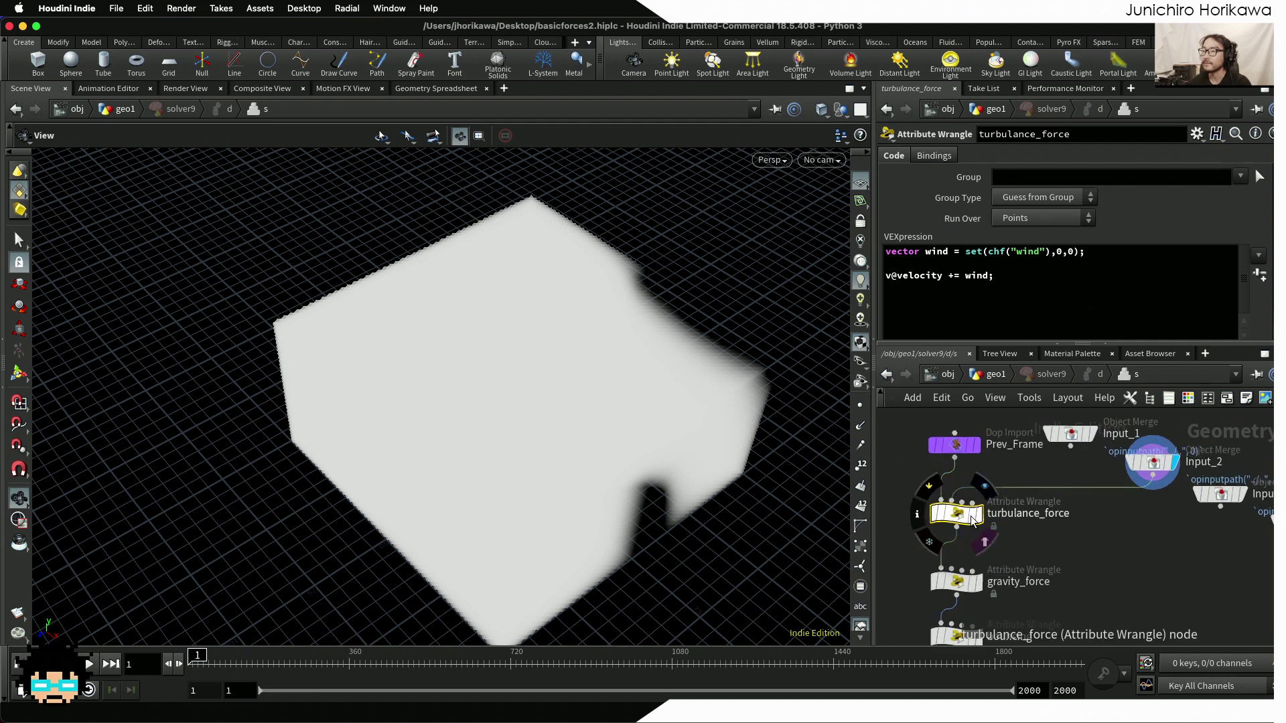
# Comment out the "vector wind" line in the turbulance_force code and insert an empty line above it
pyautogui.click(1097, 252)
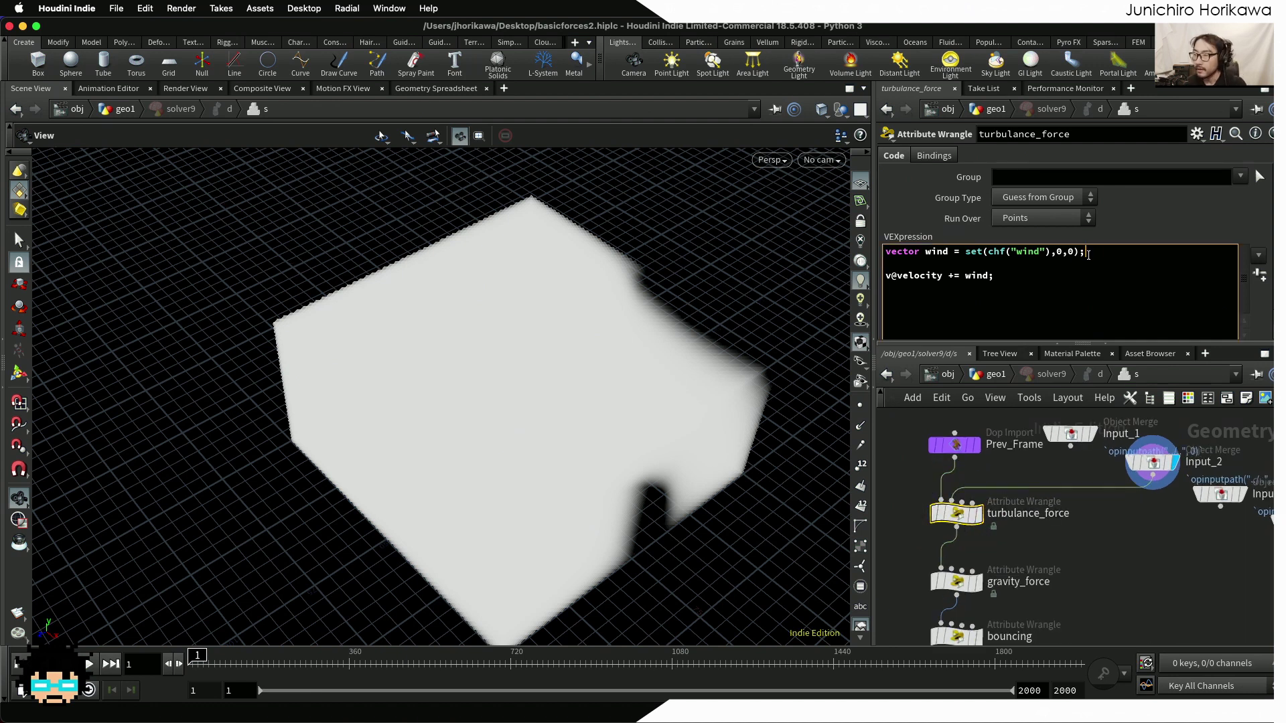
pyautogui.click(886, 251)
pyautogui.write('//')
pyautogui.press('Home')
pyautogui.press('Return')
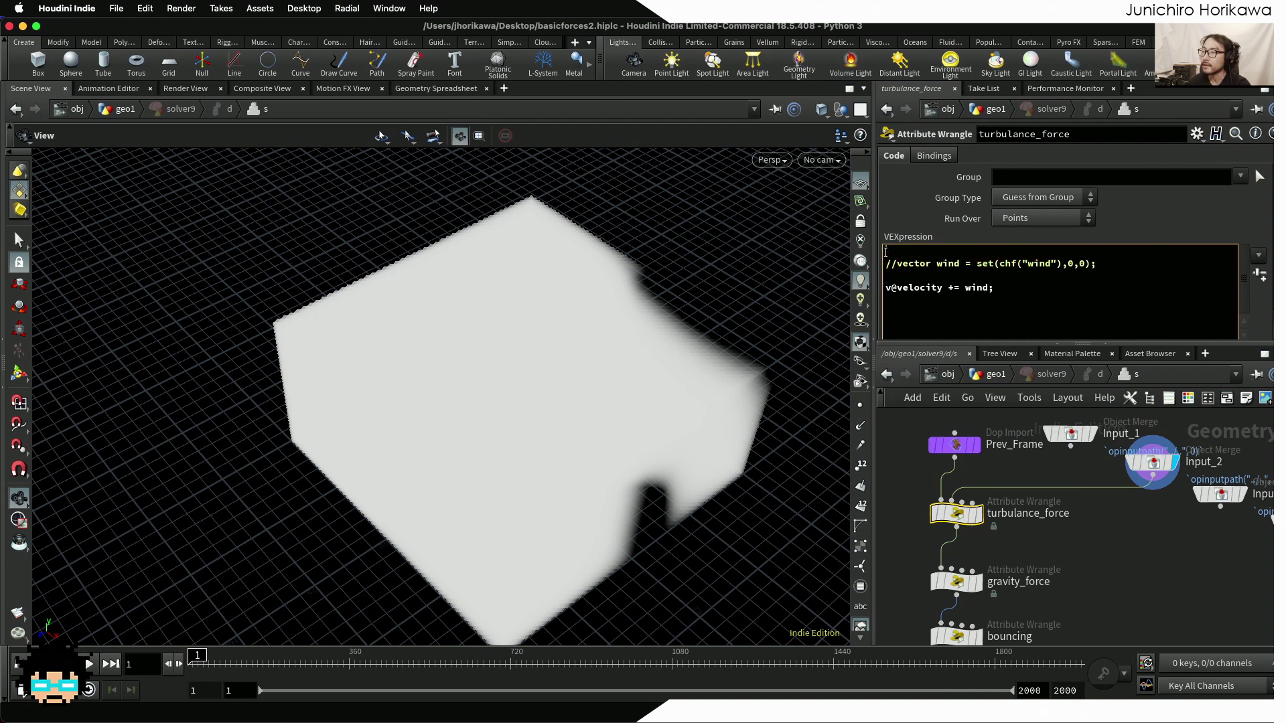
# Sample the velocity volume in the empty first line with "vector turb = volumesamplev(1, "vel", @P);" and add a blank line below it
pyautogui.moveTo(1153, 470)
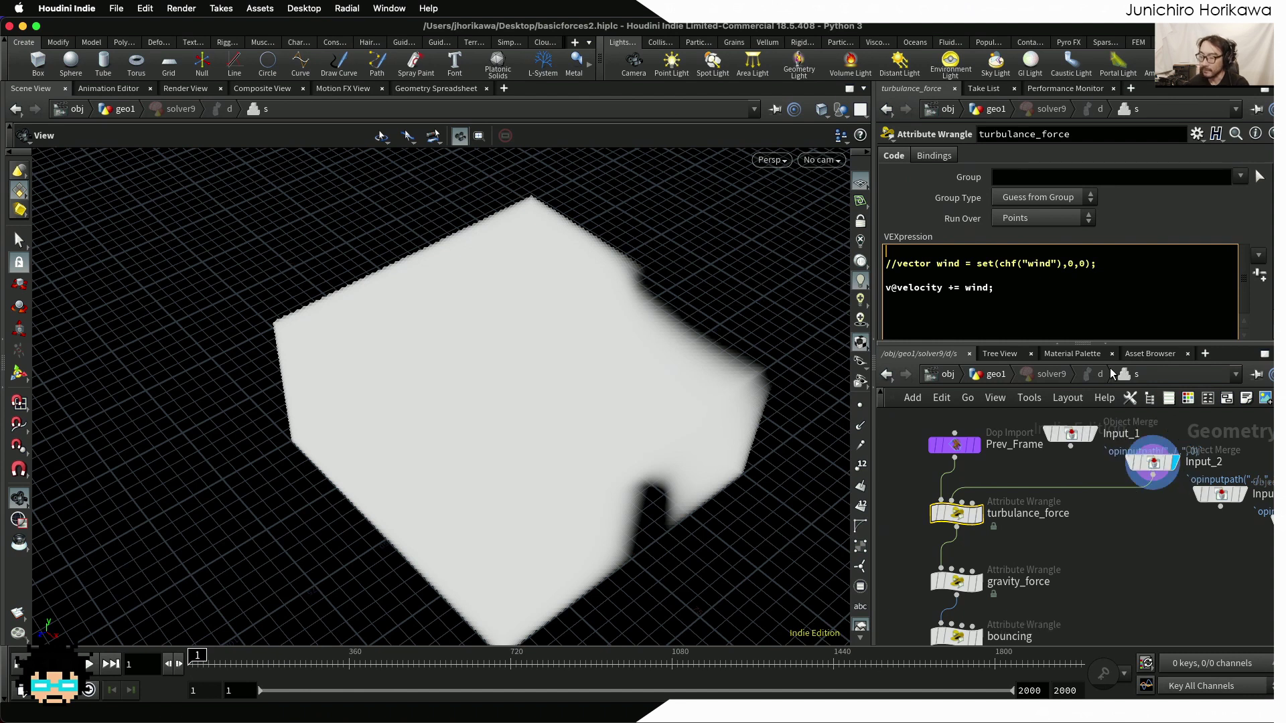
pyautogui.moveTo(949, 517)
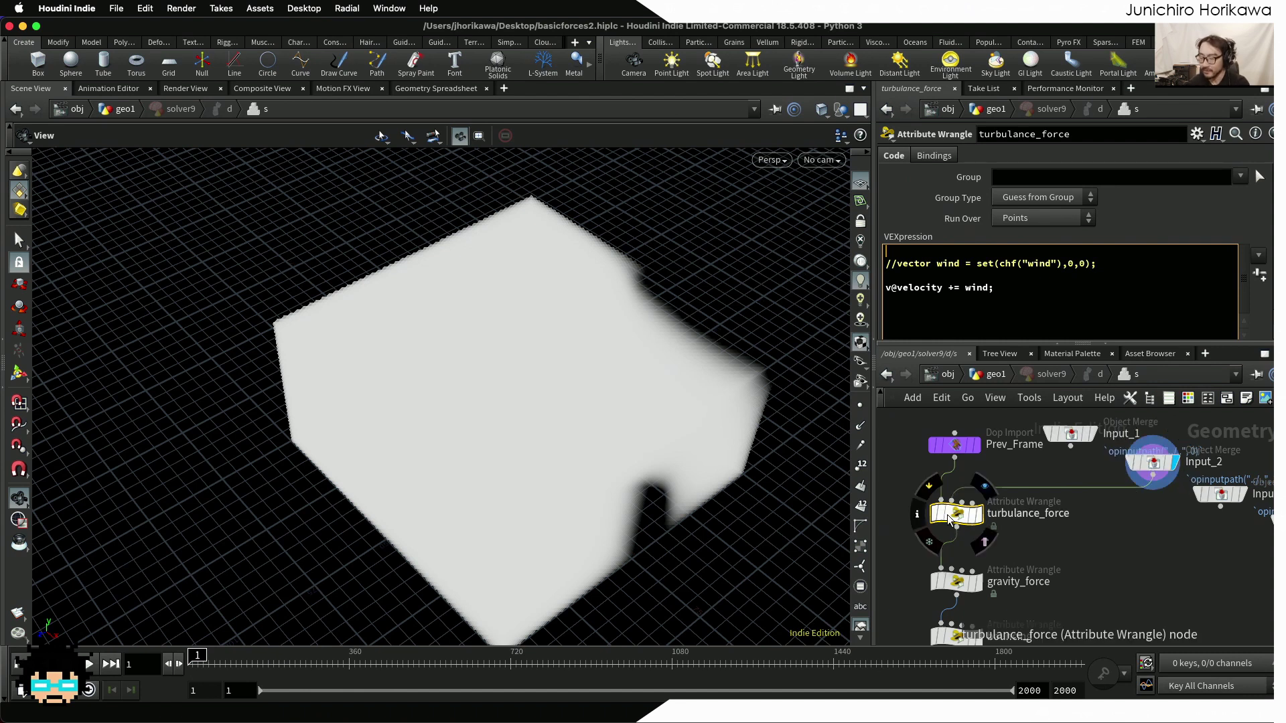
pyautogui.write('vectr')
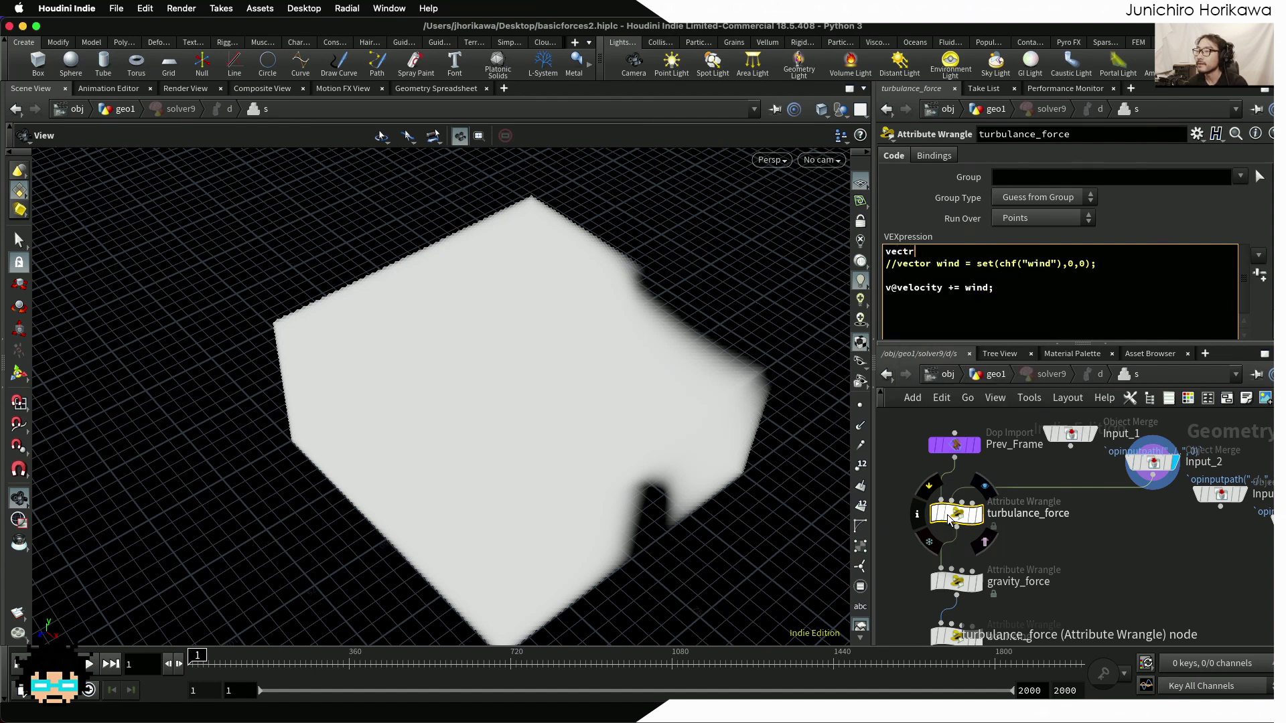
pyautogui.press('BackSpace')
pyautogui.write('or turb = ')
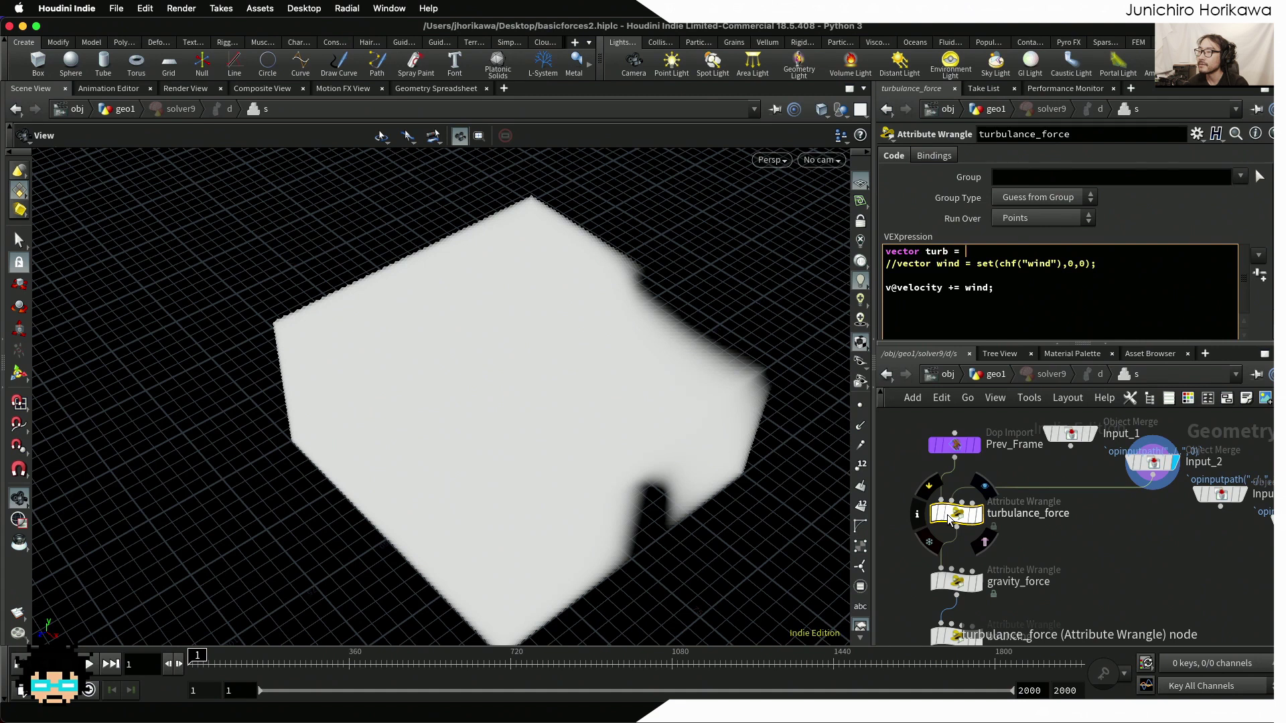
pyautogui.write('volume')
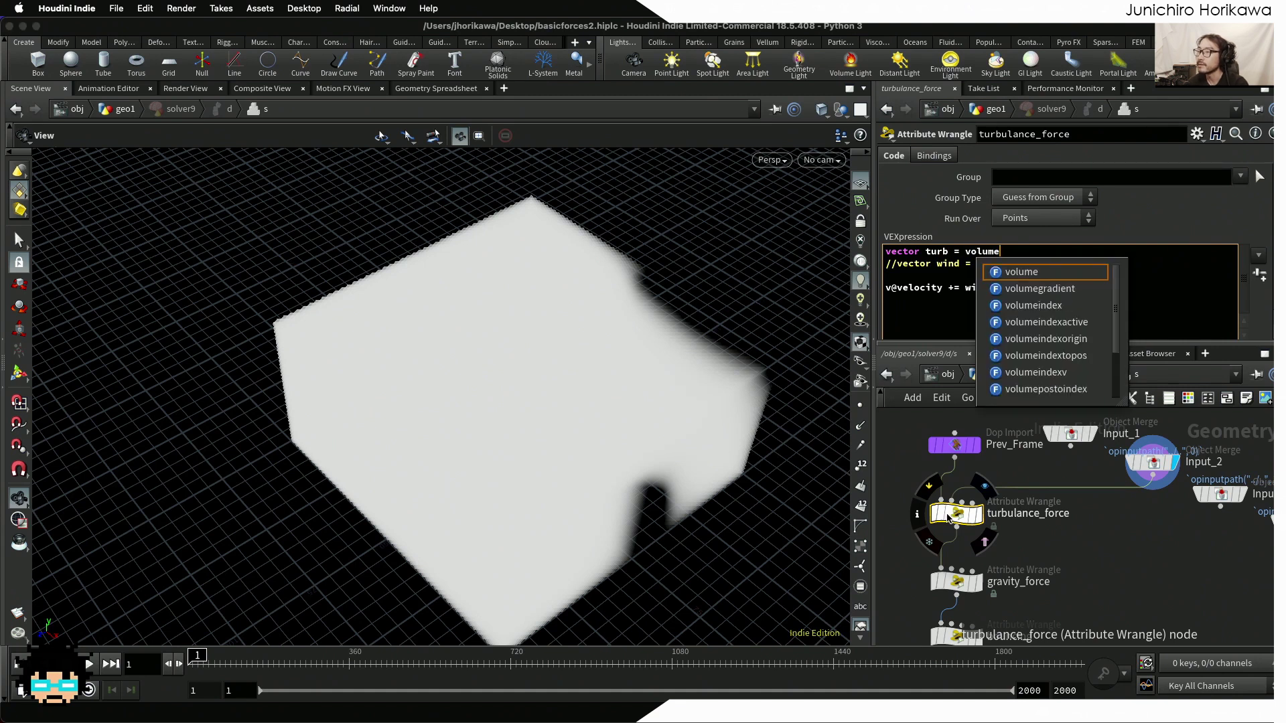
pyautogui.write('samplev(')
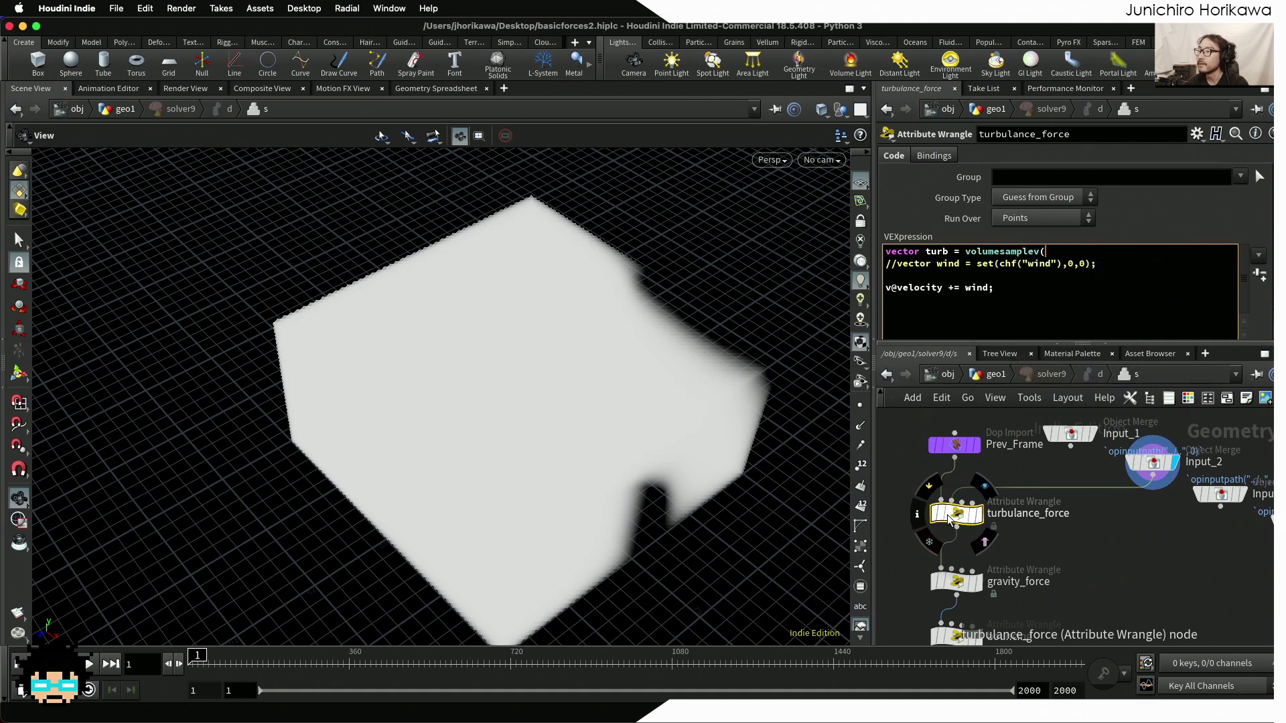
pyautogui.write('1, "vel"')
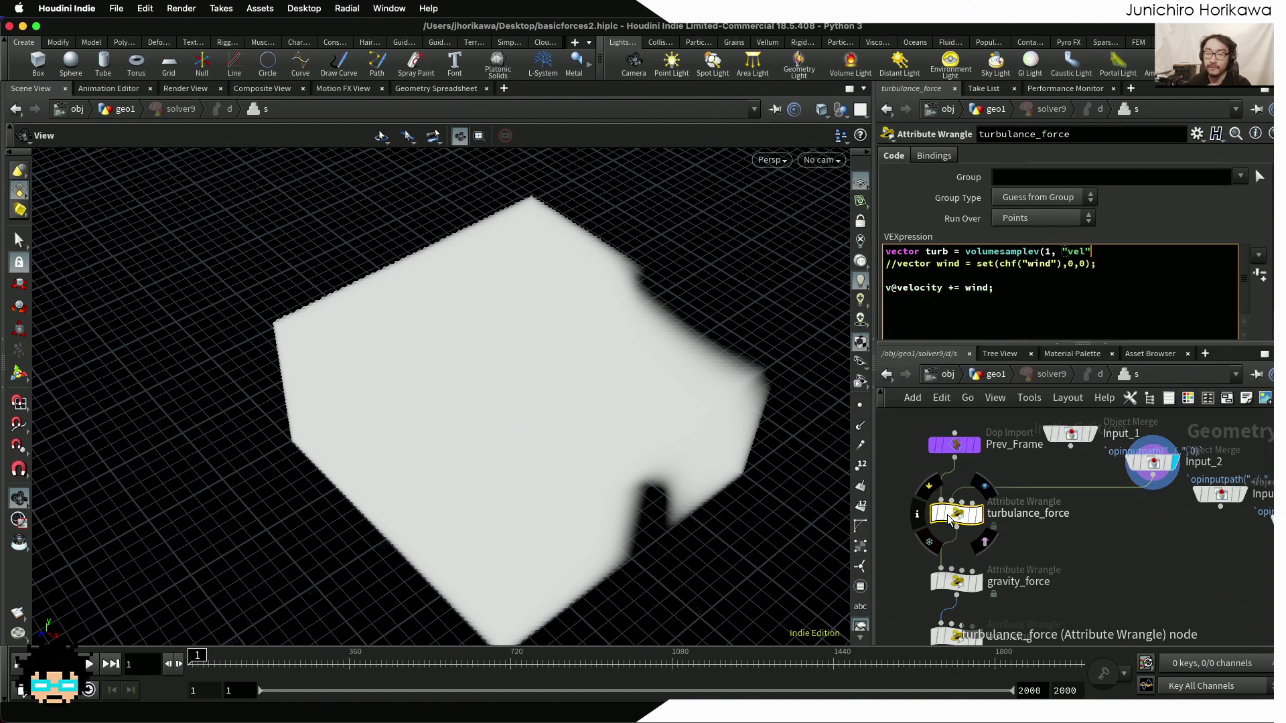
pyautogui.write(', @P)')
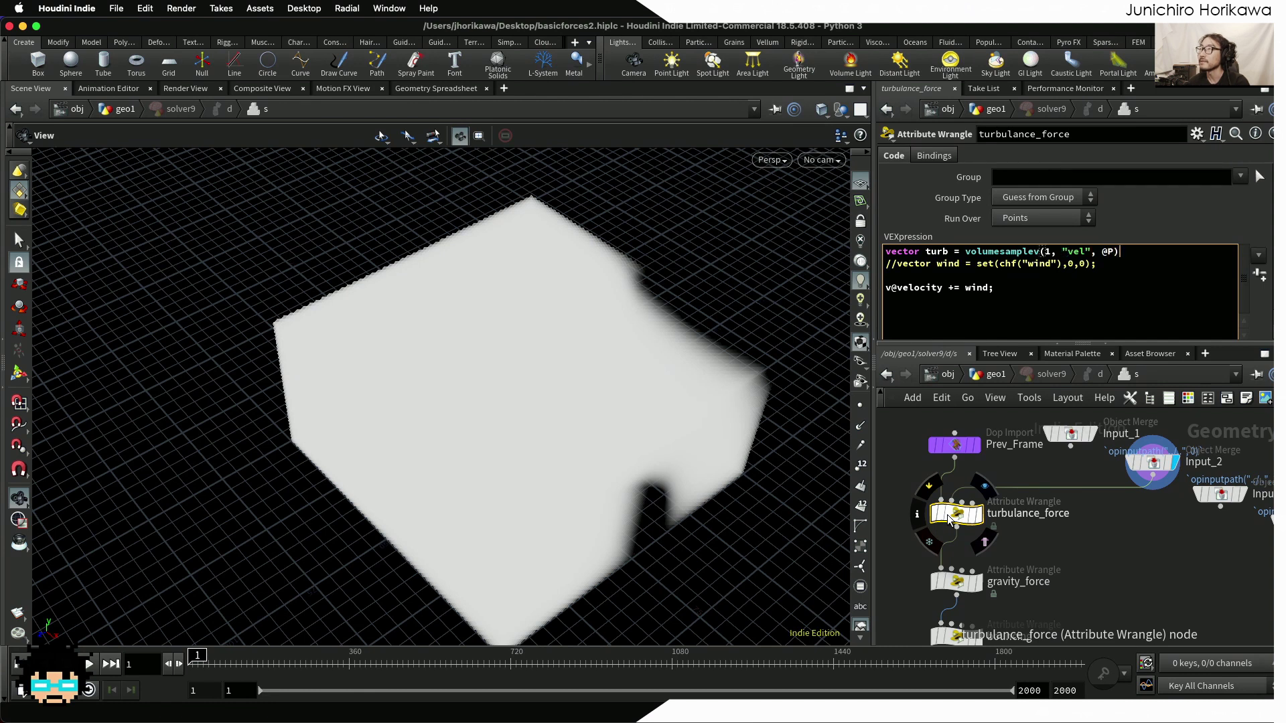
pyautogui.write(';')
pyautogui.press('Return')
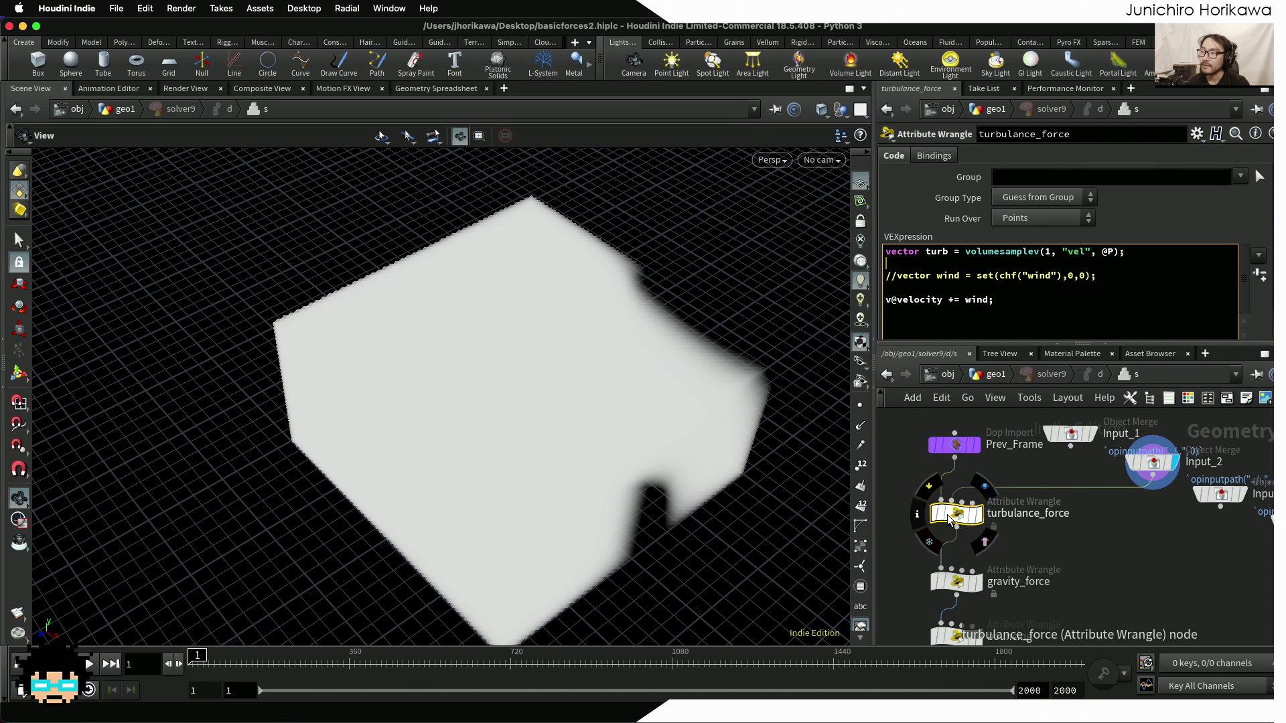
pyautogui.moveTo(926, 252); pyautogui.dragTo(951, 253)
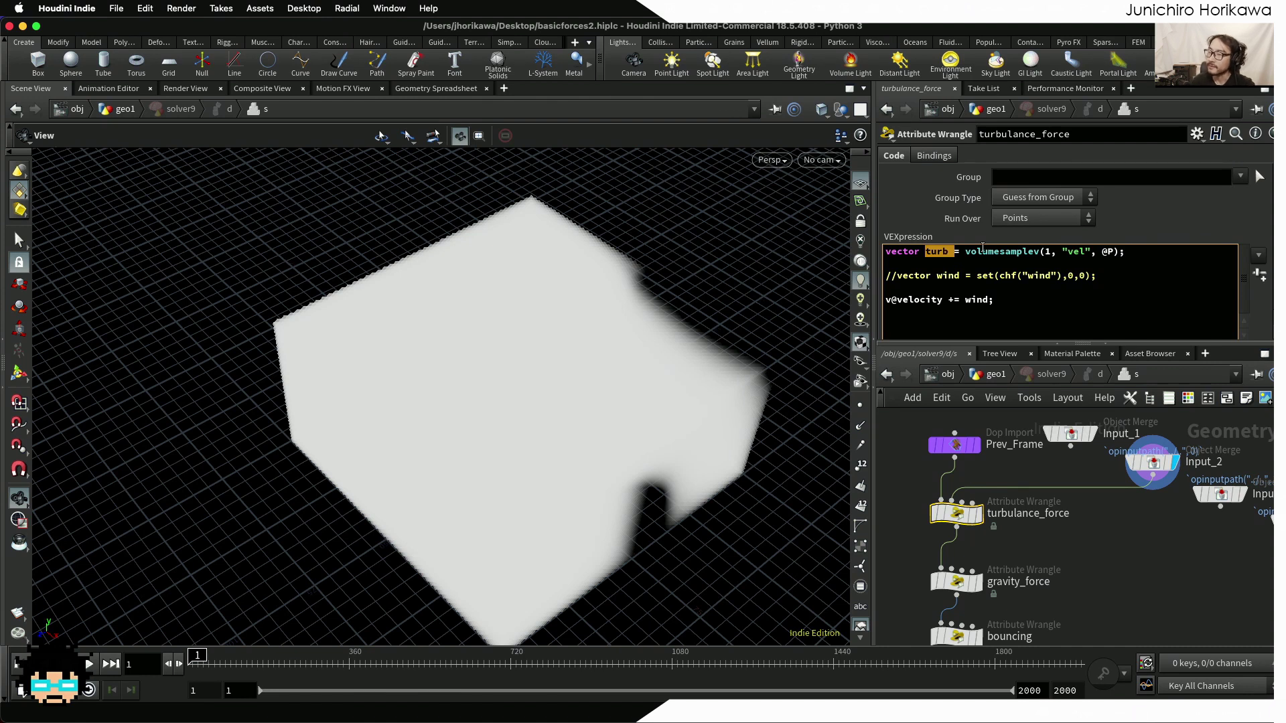
pyautogui.click(1045, 261)
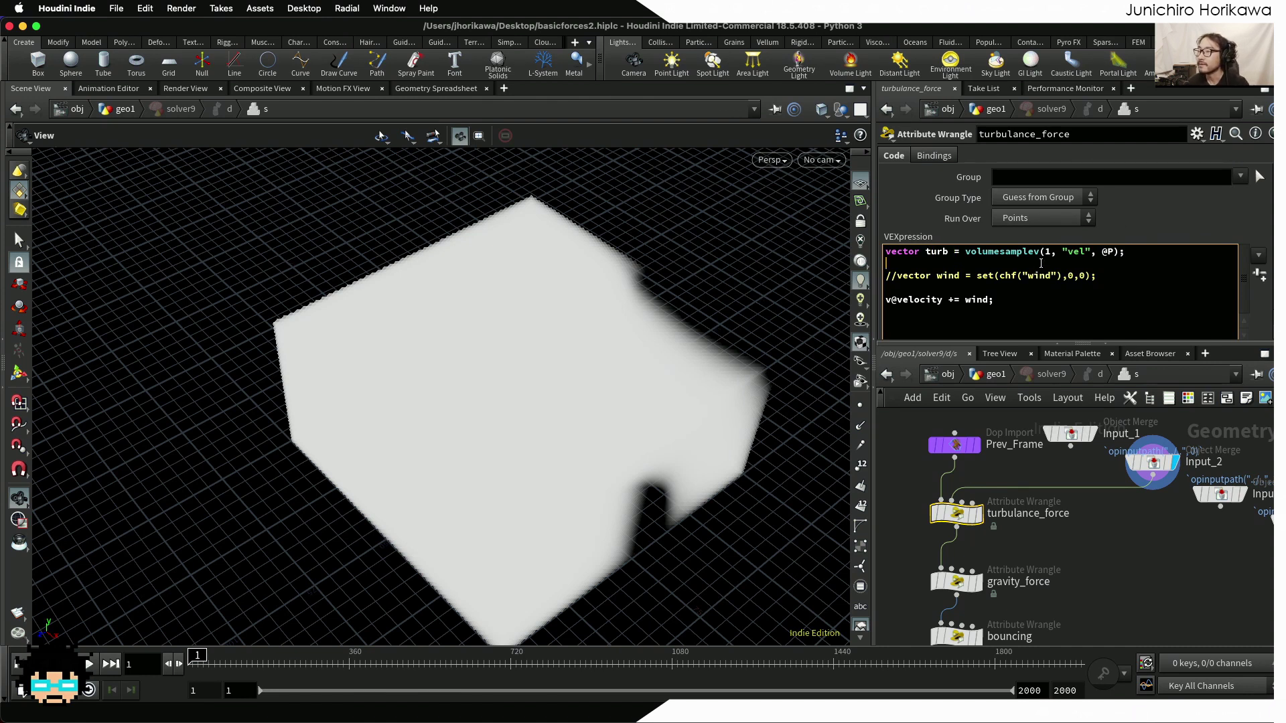
# Scale the sampled vector with turb *= chf("turbulance"); and change the last line to v@velocity += turb;
pyautogui.write('turb')
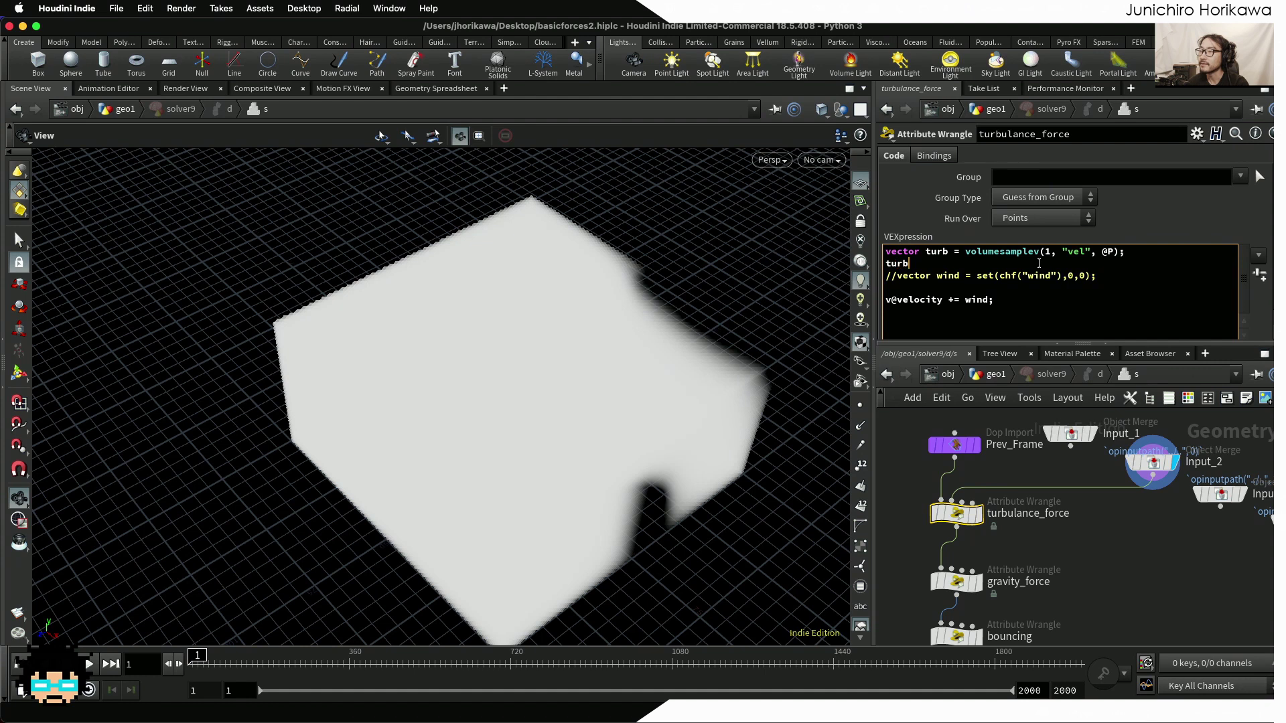
pyautogui.write(' *= cf')
pyautogui.write('h("trub')
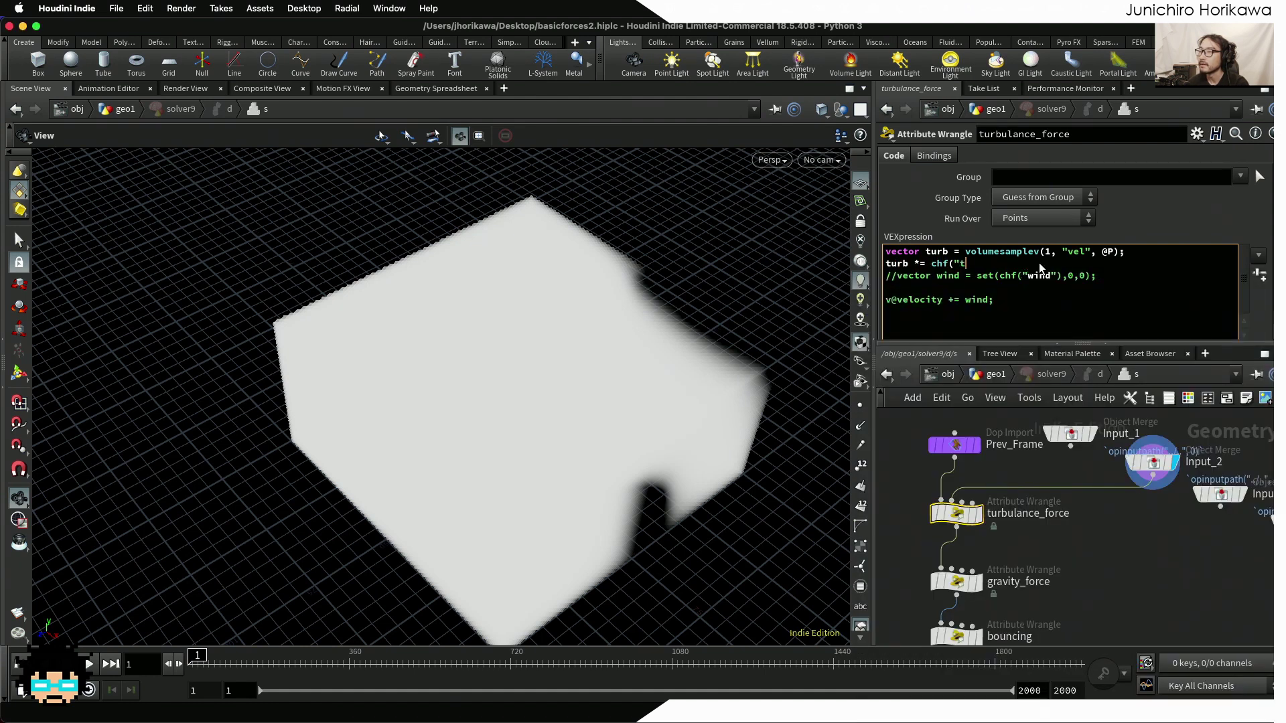
pyautogui.press('BackSpace')
pyautogui.press('BackSpace')
pyautogui.press('BackSpace')
pyautogui.write('urbulance");')
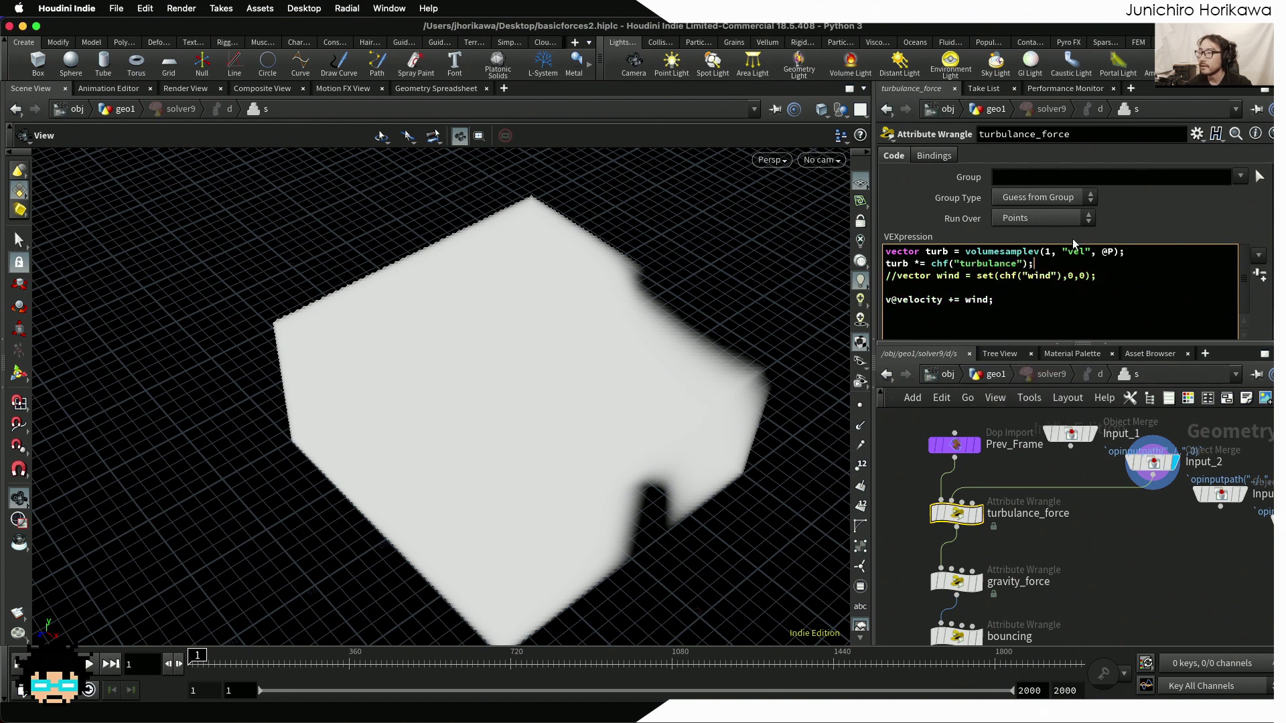
pyautogui.moveTo(989, 299); pyautogui.dragTo(966, 299)
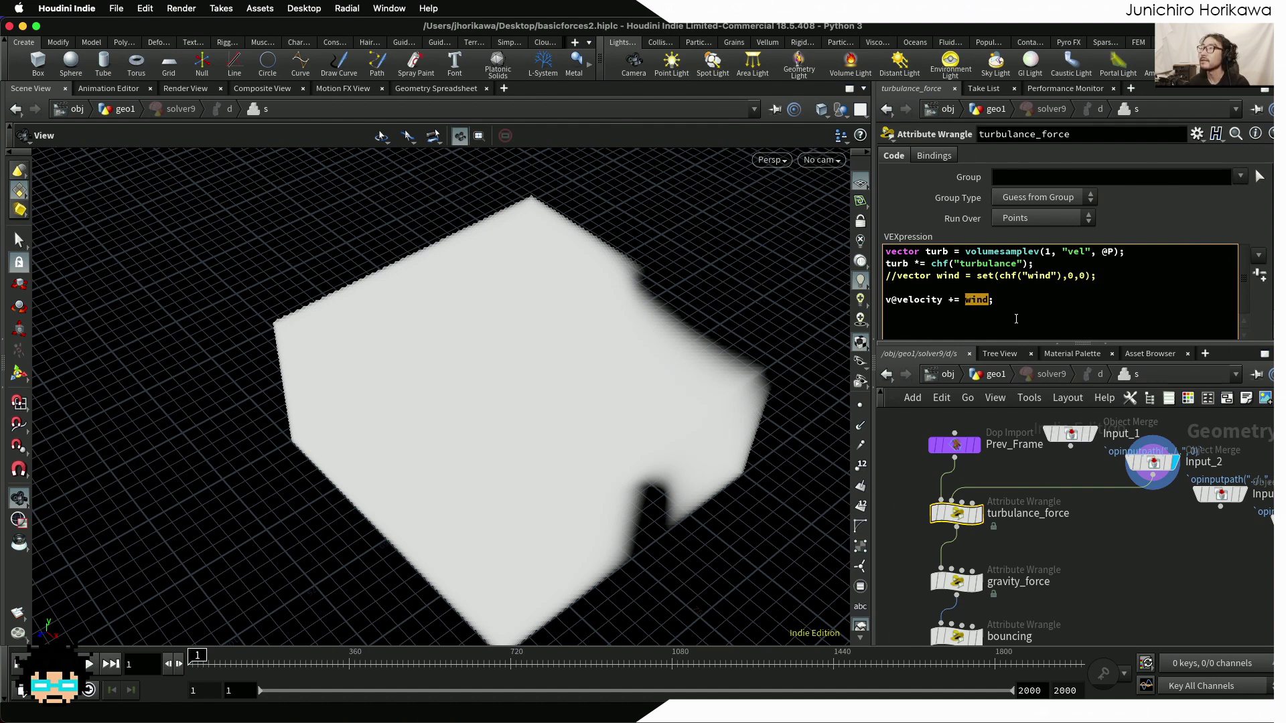
pyautogui.write('turb')
# Create the Turbulance parameter from the wrangle code and set it to 0.01
pyautogui.click(1259, 275)
pyautogui.scroll(-3, 1002, 333)
pyautogui.click(1002, 331)
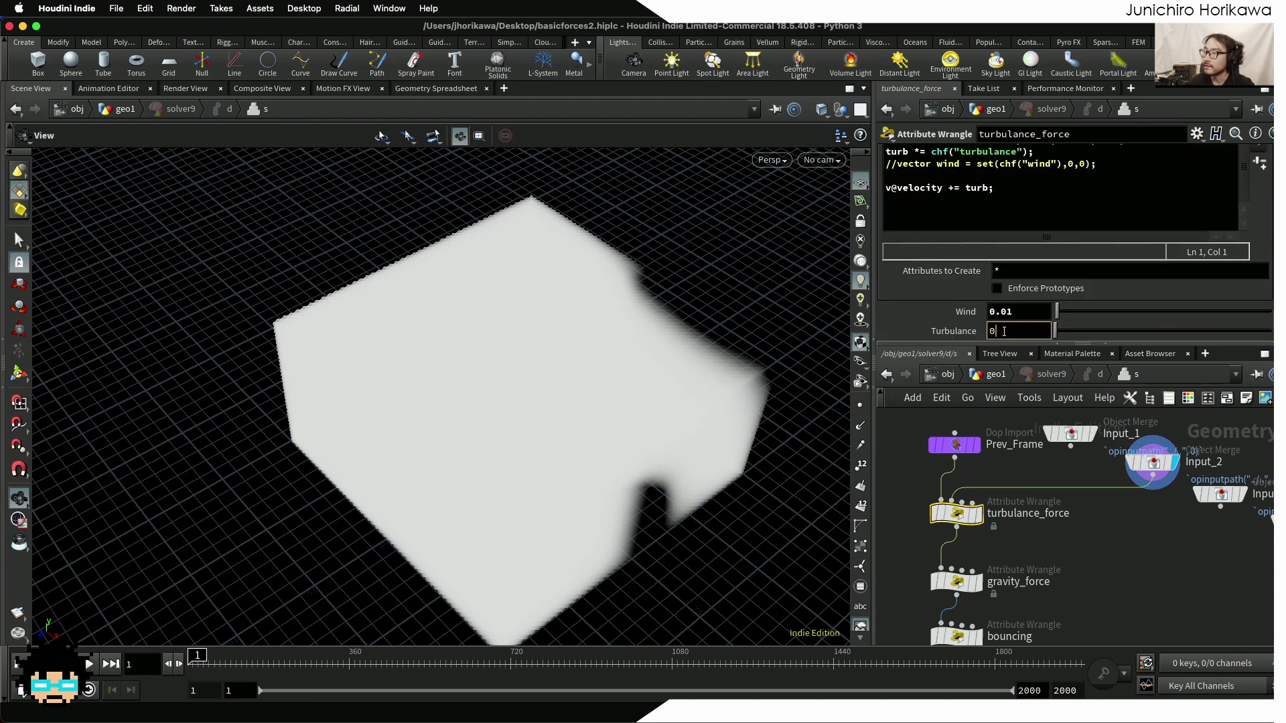
pyautogui.write('.01')
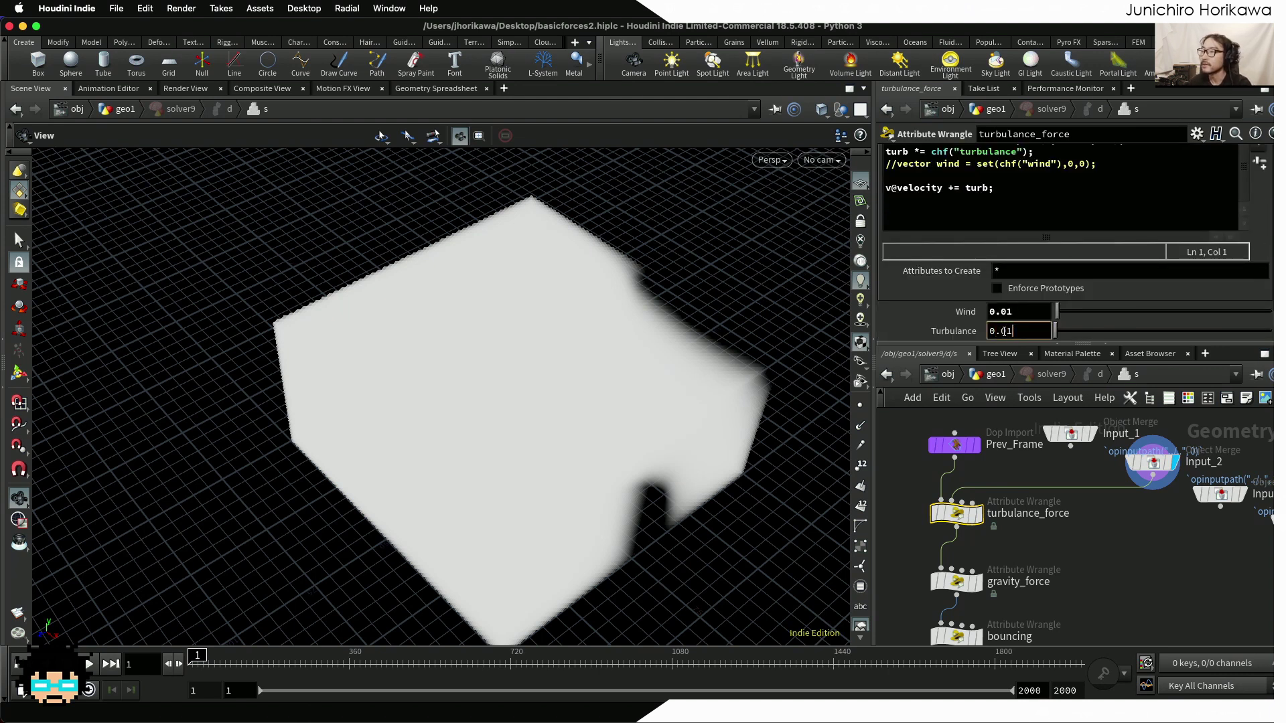
# Delete the unused Wind parameter from turbulance_force's parameter interface and apply the change
pyautogui.click(1196, 133)
pyautogui.press('Escape')
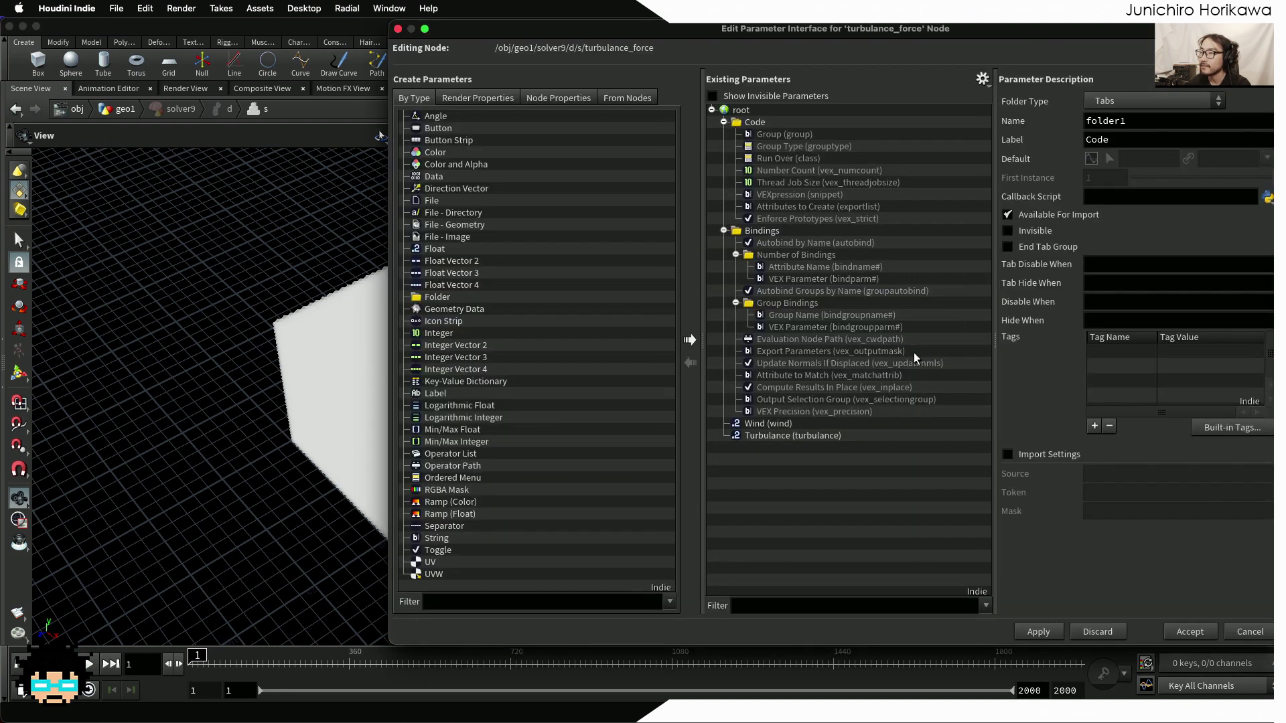
pyautogui.click(803, 424)
pyautogui.press('Delete')
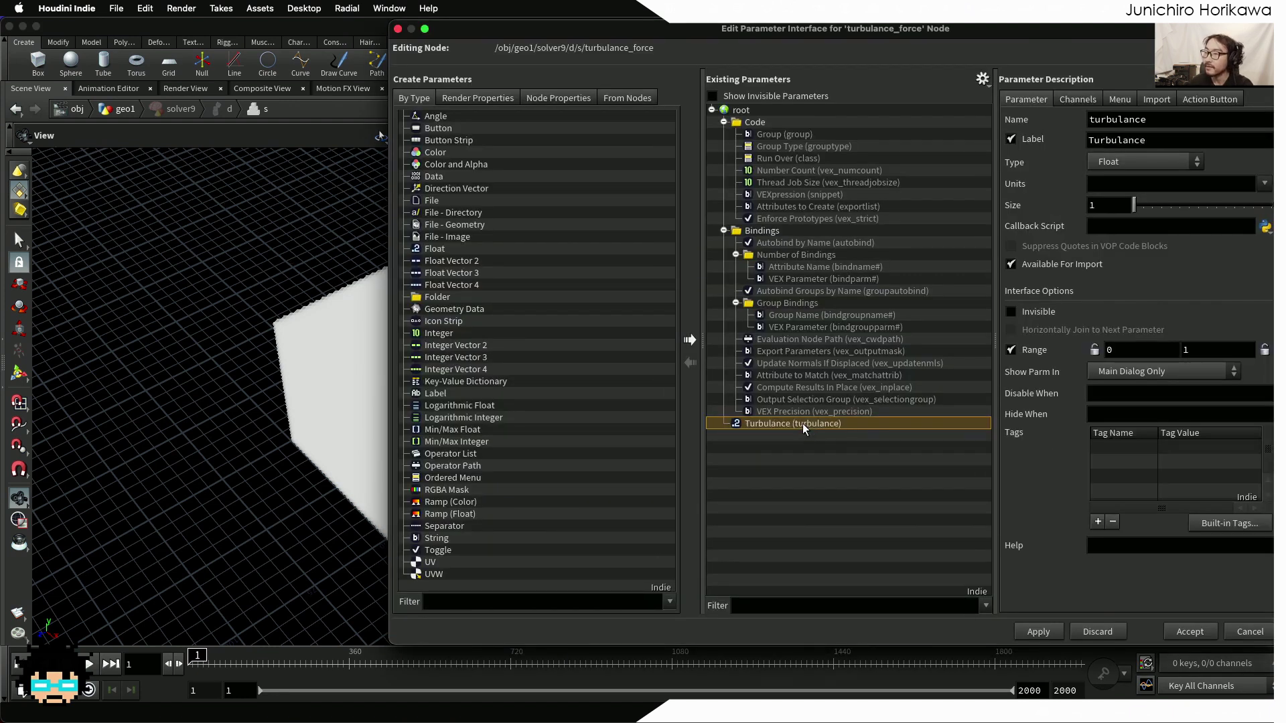
pyautogui.click(1048, 629)
pyautogui.click(1180, 630)
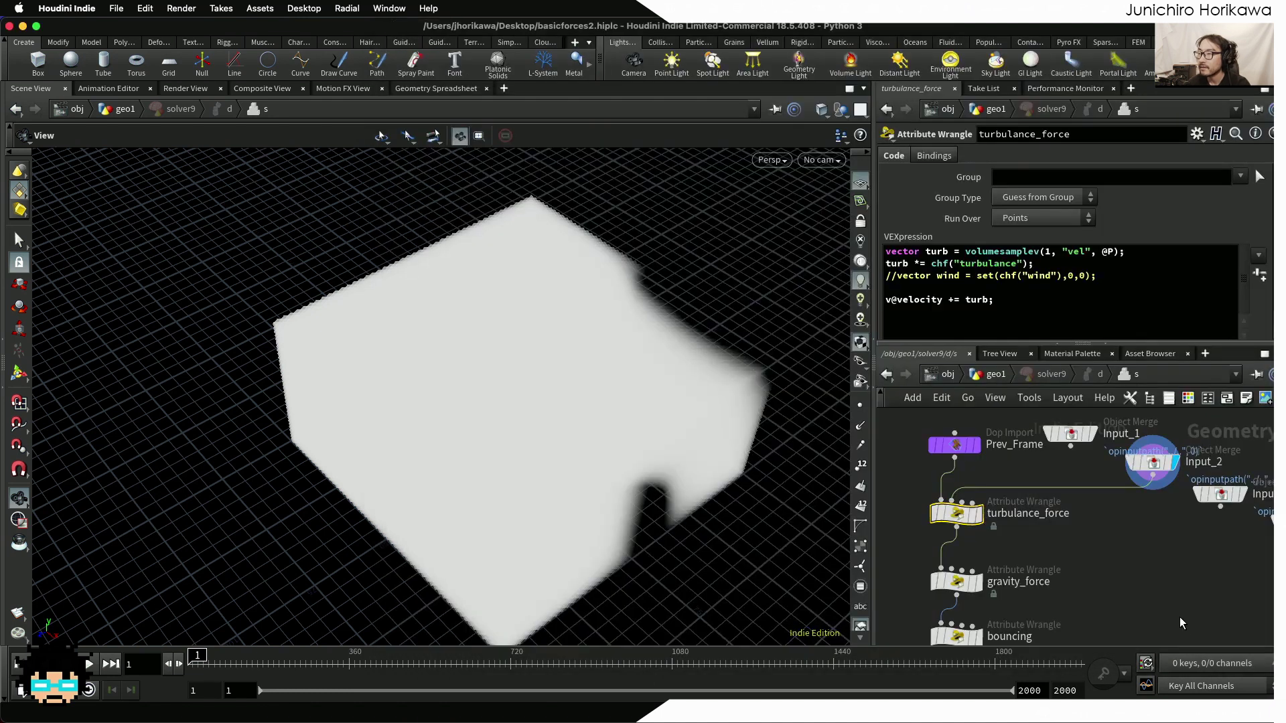
# Display the bouncing wrangle as the solver's result, and display copytopoints8 back in geo1
pyautogui.scroll(-3, 1271, 321)
pyautogui.moveTo(1151, 461); pyautogui.dragTo(1112, 479)
pyautogui.scroll(-3, 1103, 559)
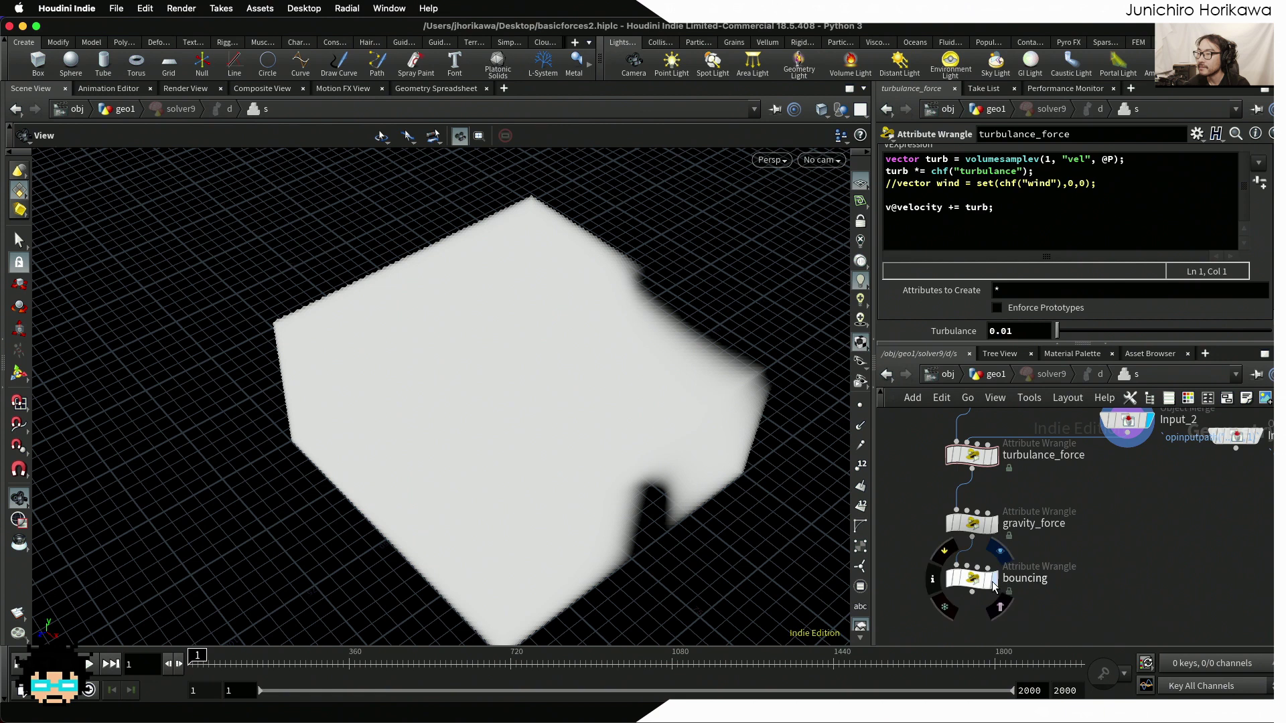
pyautogui.click(976, 584)
pyautogui.click(995, 373)
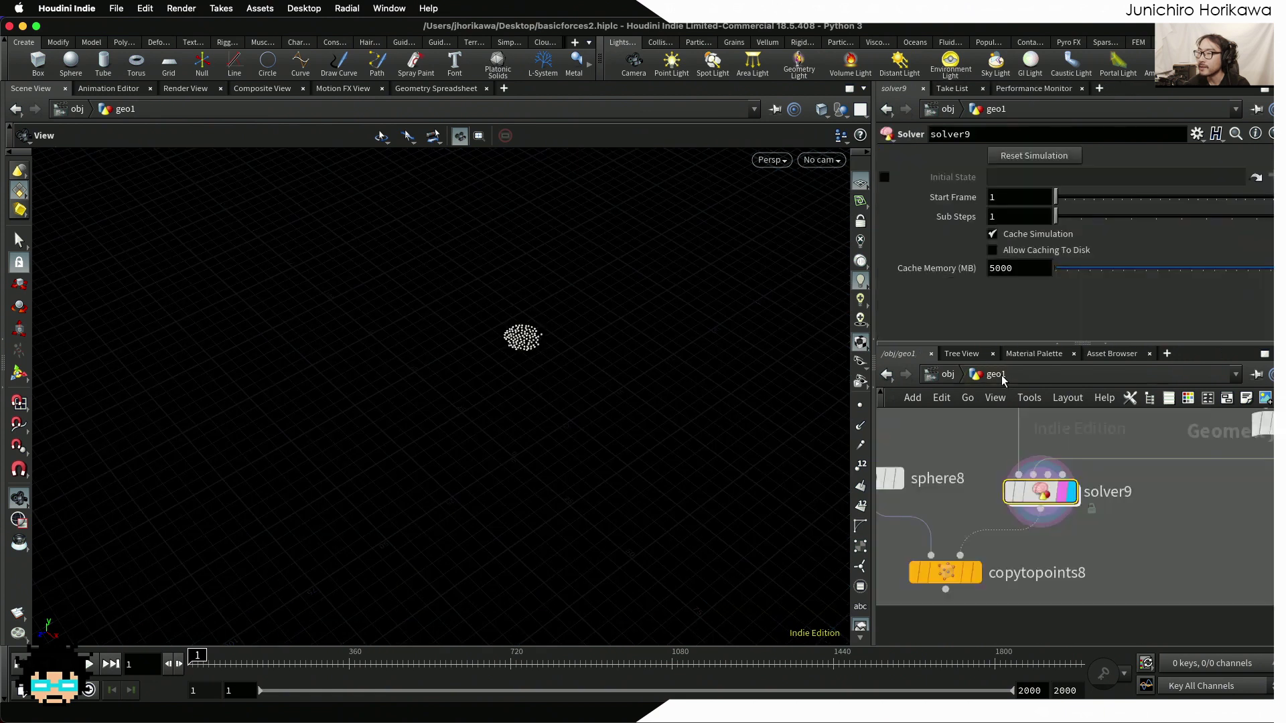
pyautogui.click(974, 573)
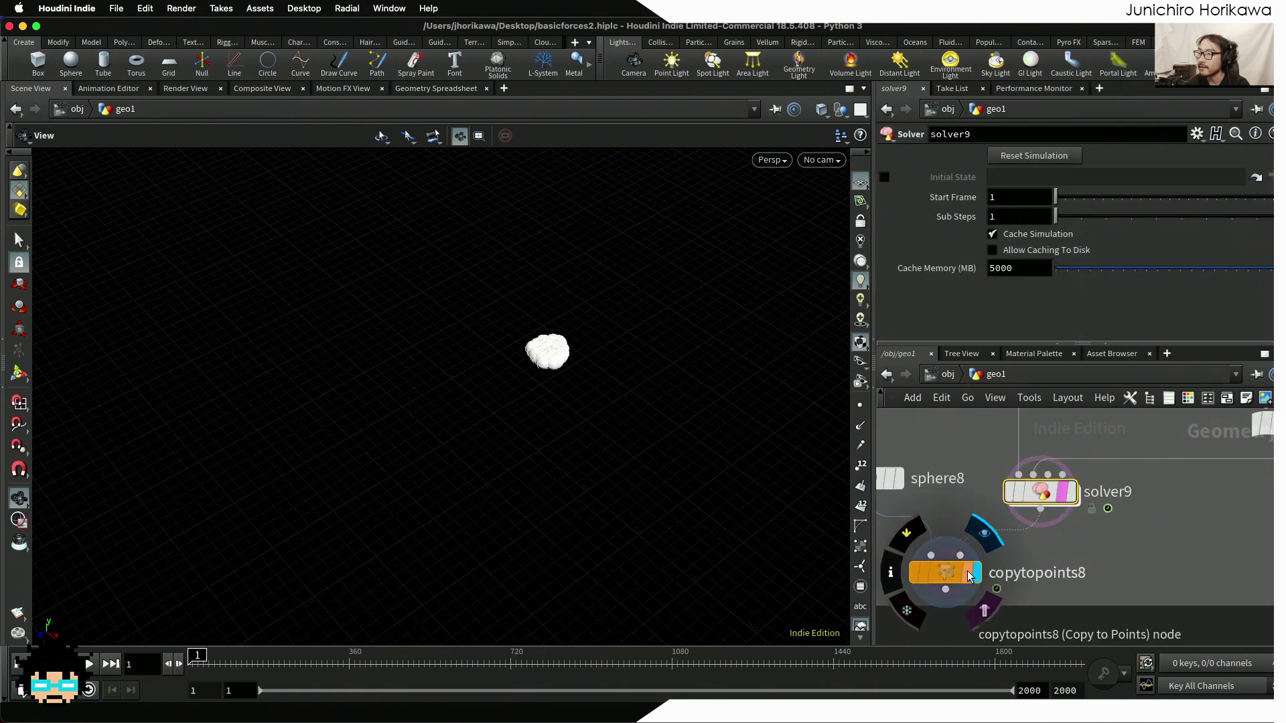
# Play and replay the simulation to examine how the turbulence moves the spheres, and select copytopoints8
pyautogui.moveTo(703, 470); pyautogui.dragTo(429, 517)
pyautogui.press('Up')
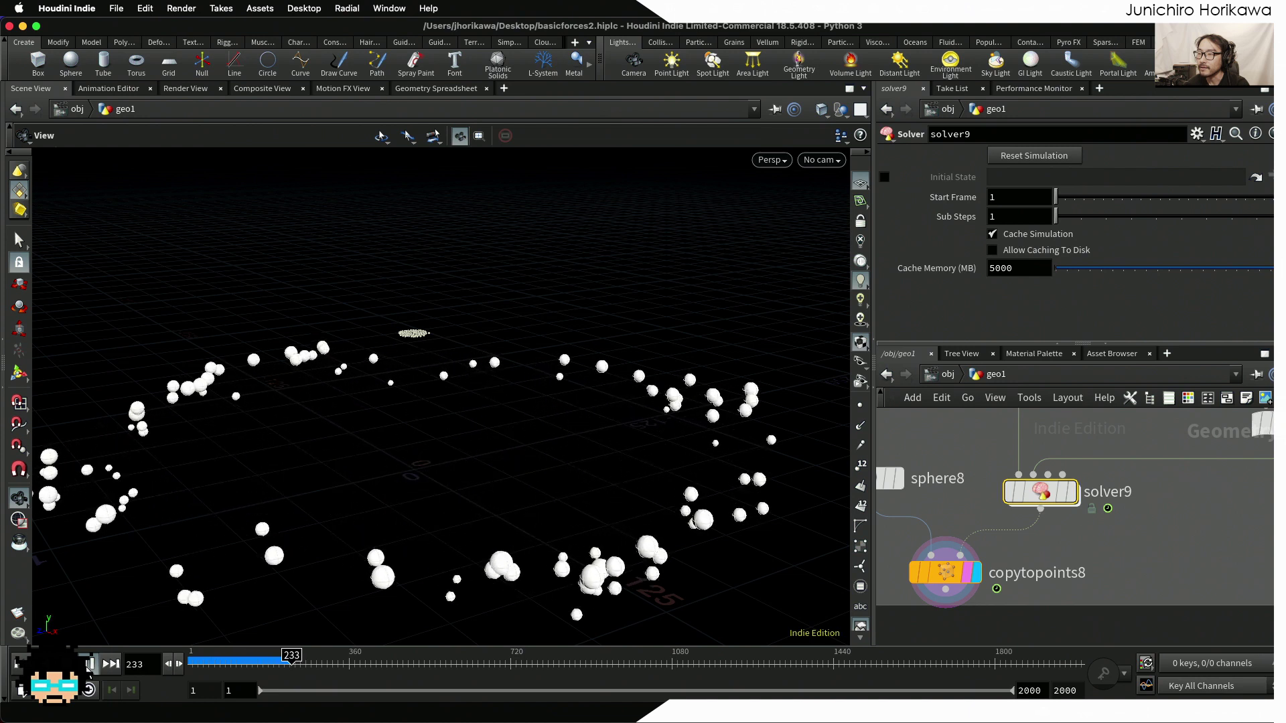
pyautogui.moveTo(413, 390); pyautogui.dragTo(422, 432)
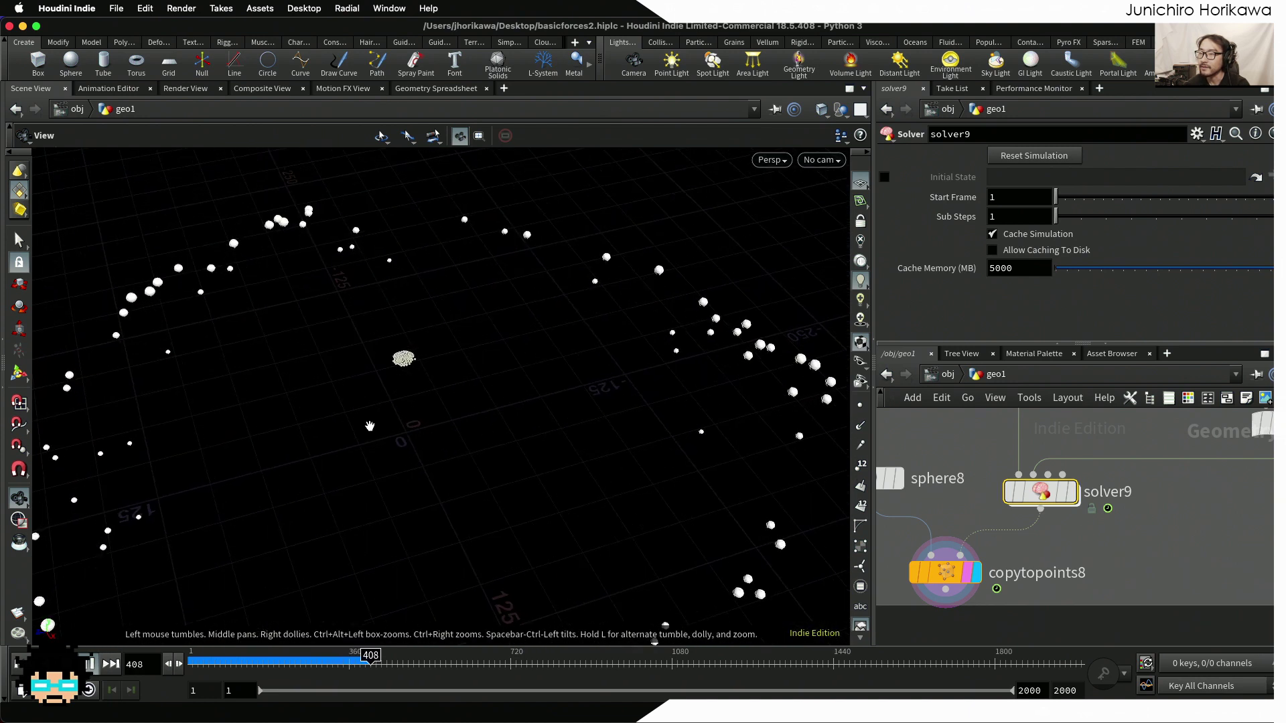
pyautogui.click(91, 665)
pyautogui.click(90, 664)
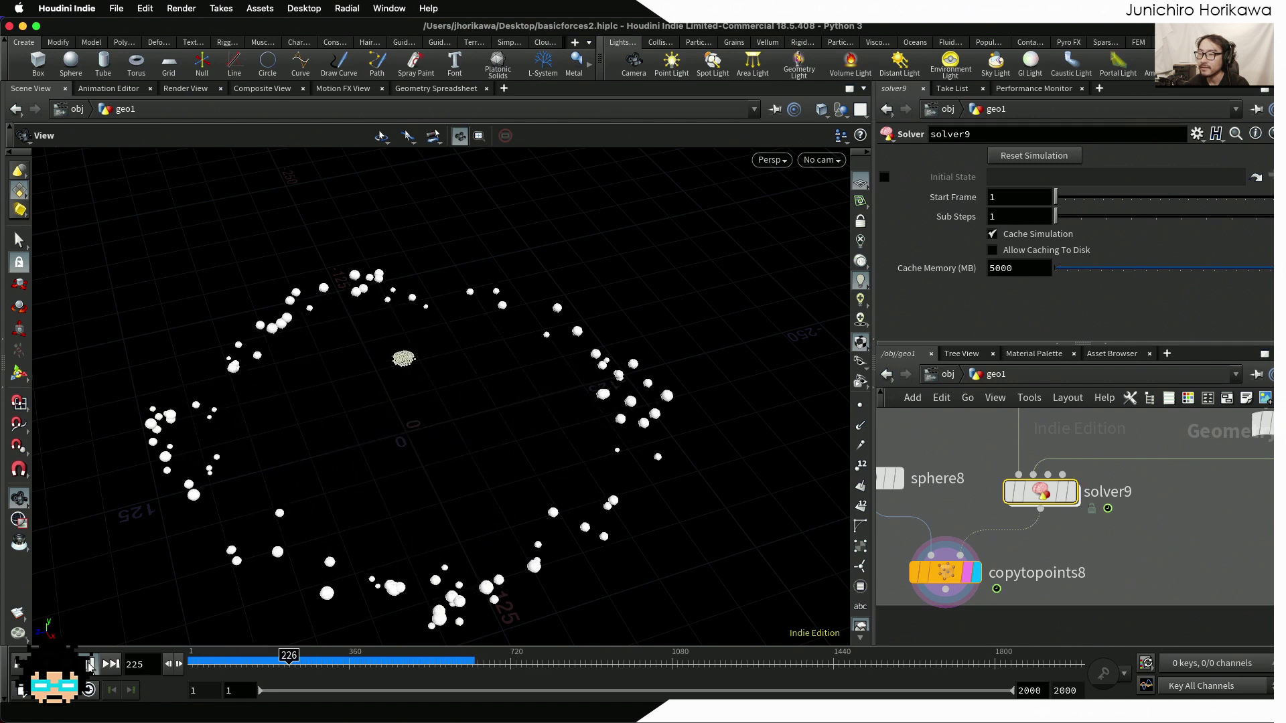
pyautogui.click(938, 578)
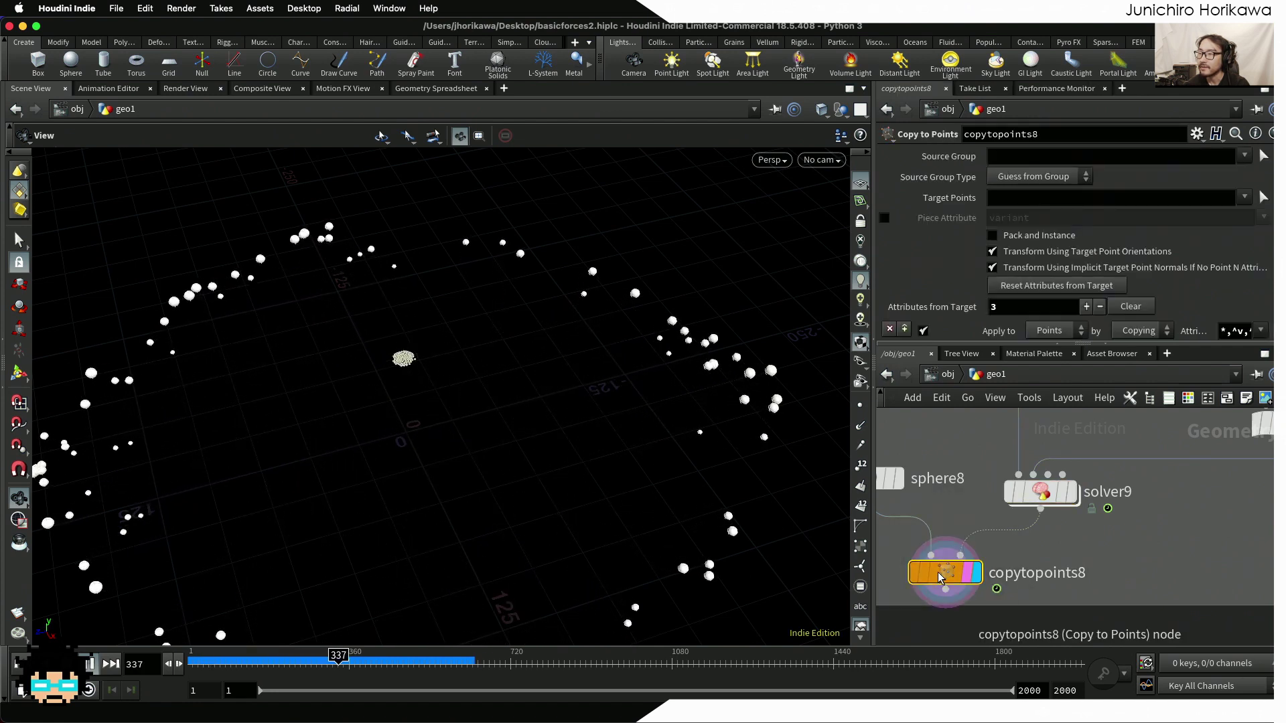